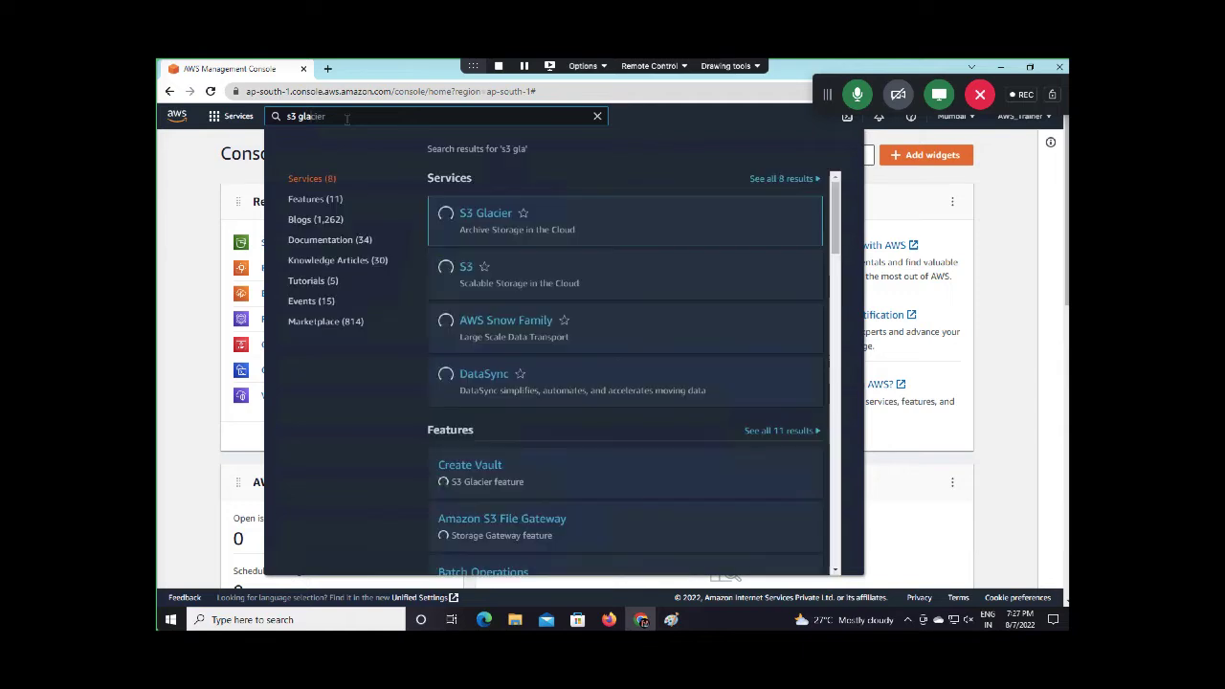
Create the S3 Glacier vault class-glacier in Mumbai with event notifications left off
click(486, 218)
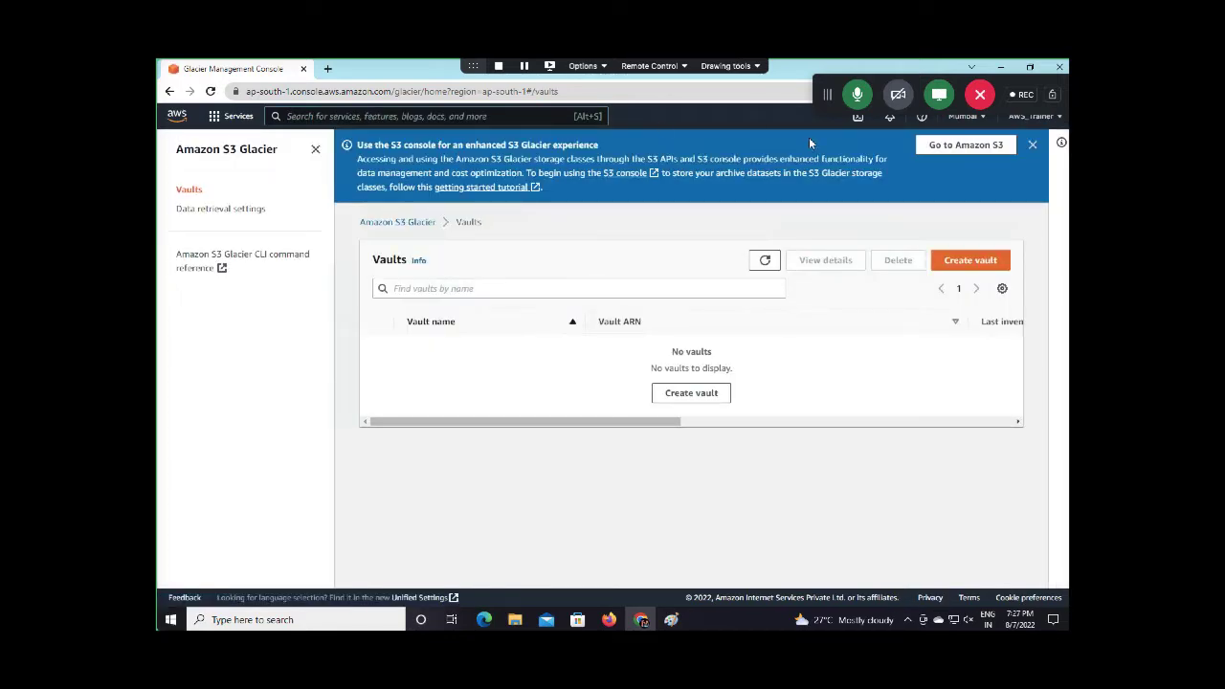
click(1032, 146)
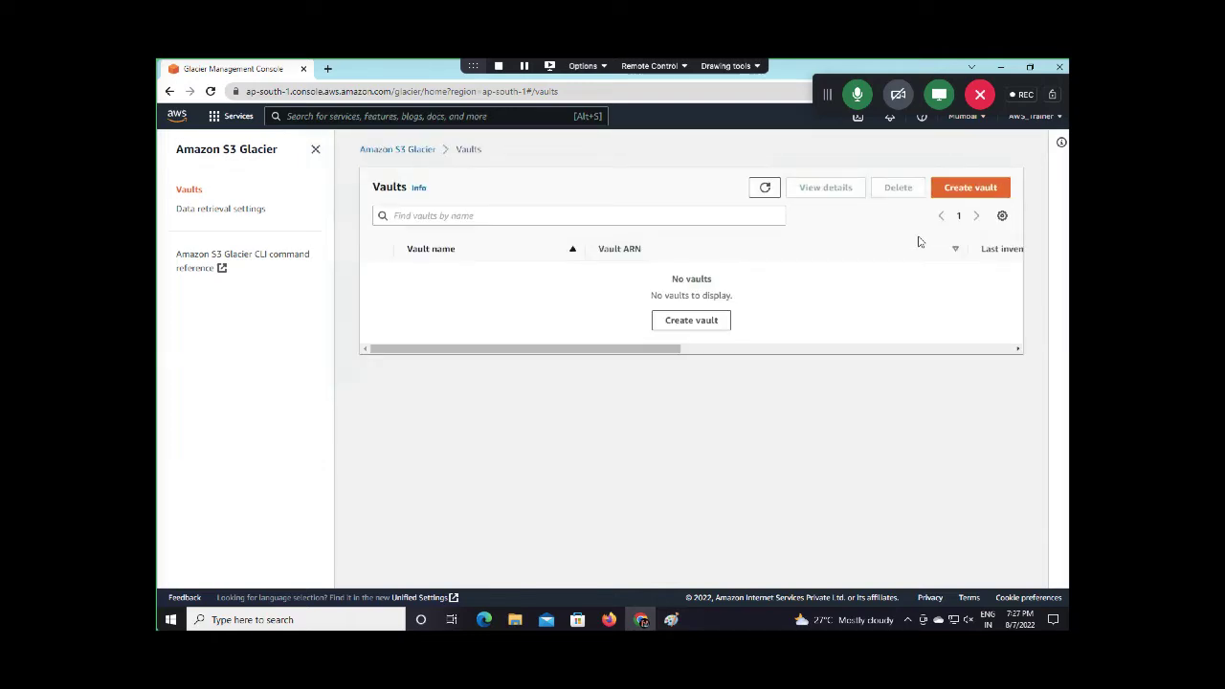
click(967, 187)
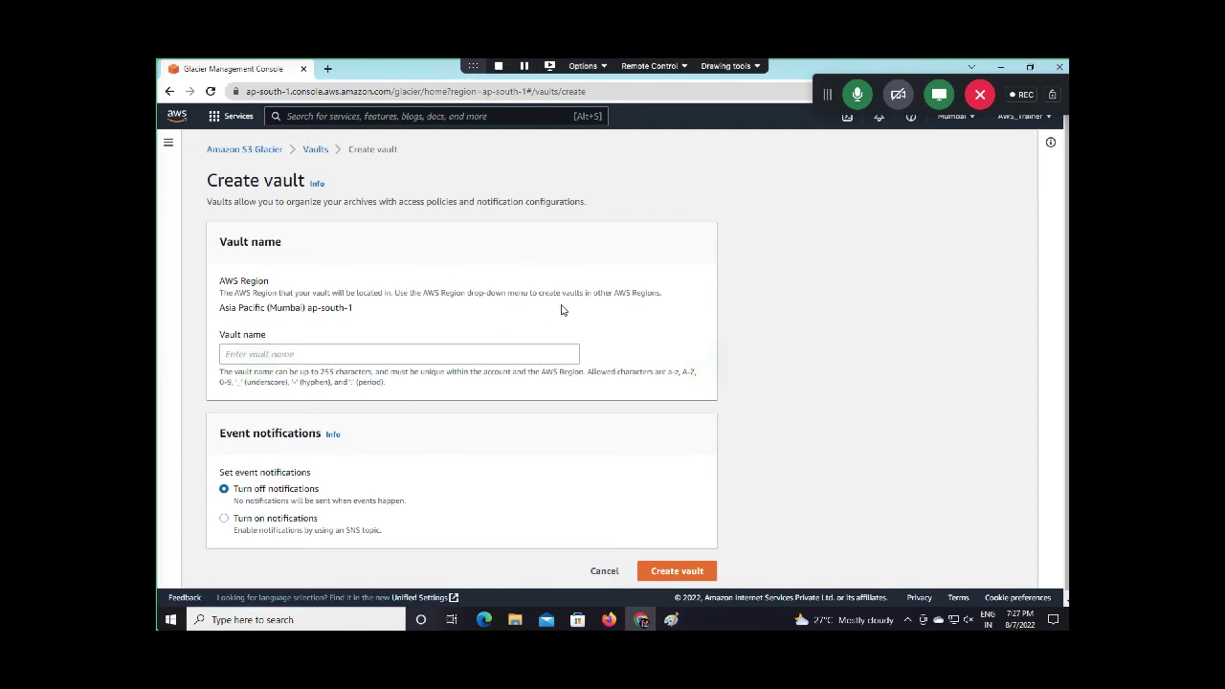
click(332, 354)
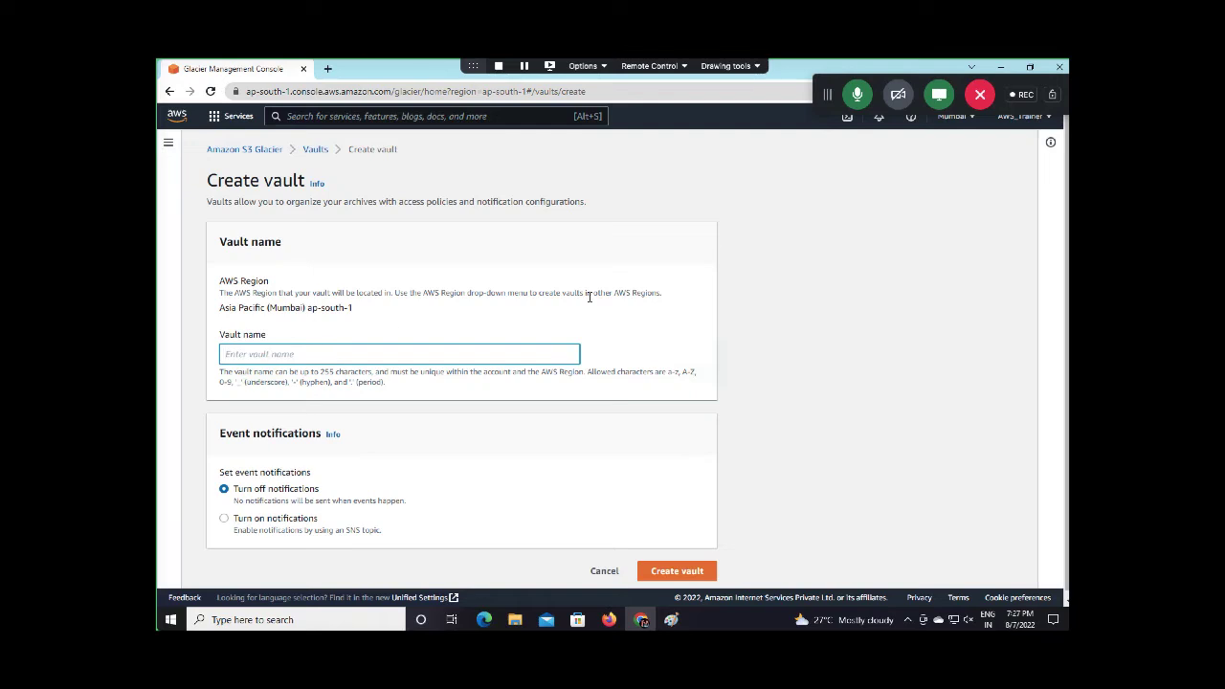
drag(827, 92, 811, 63)
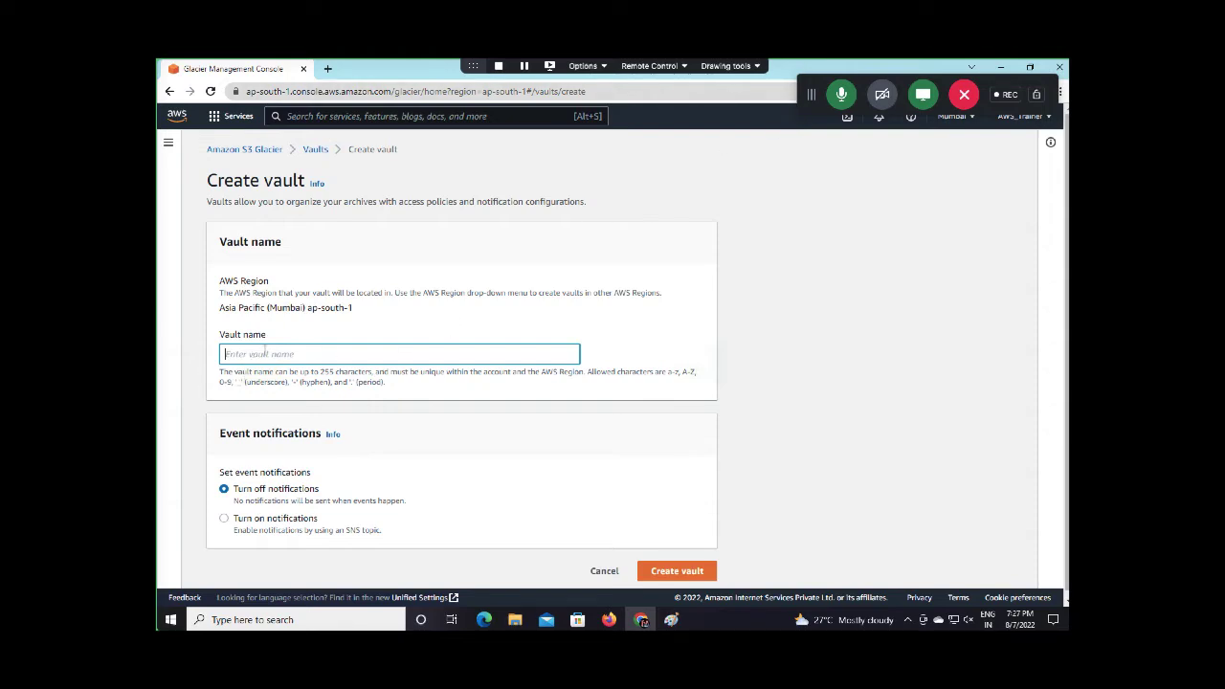
text(d)
scroll(322, 493, down, 1)
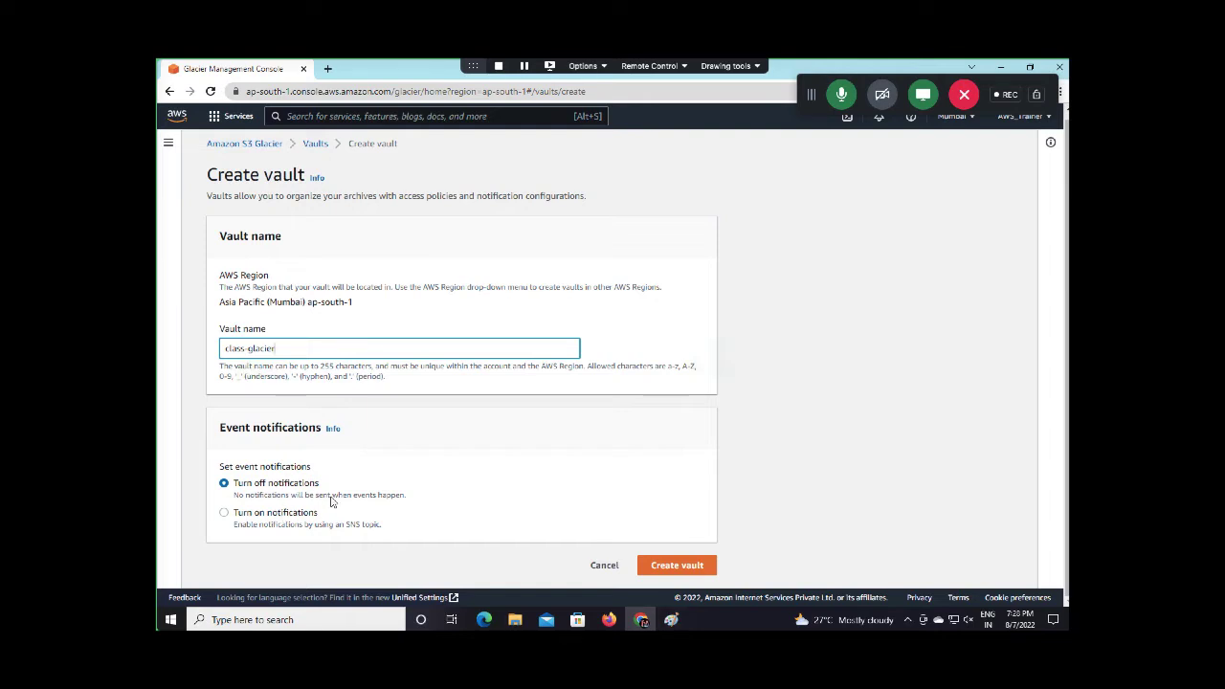
click(680, 571)
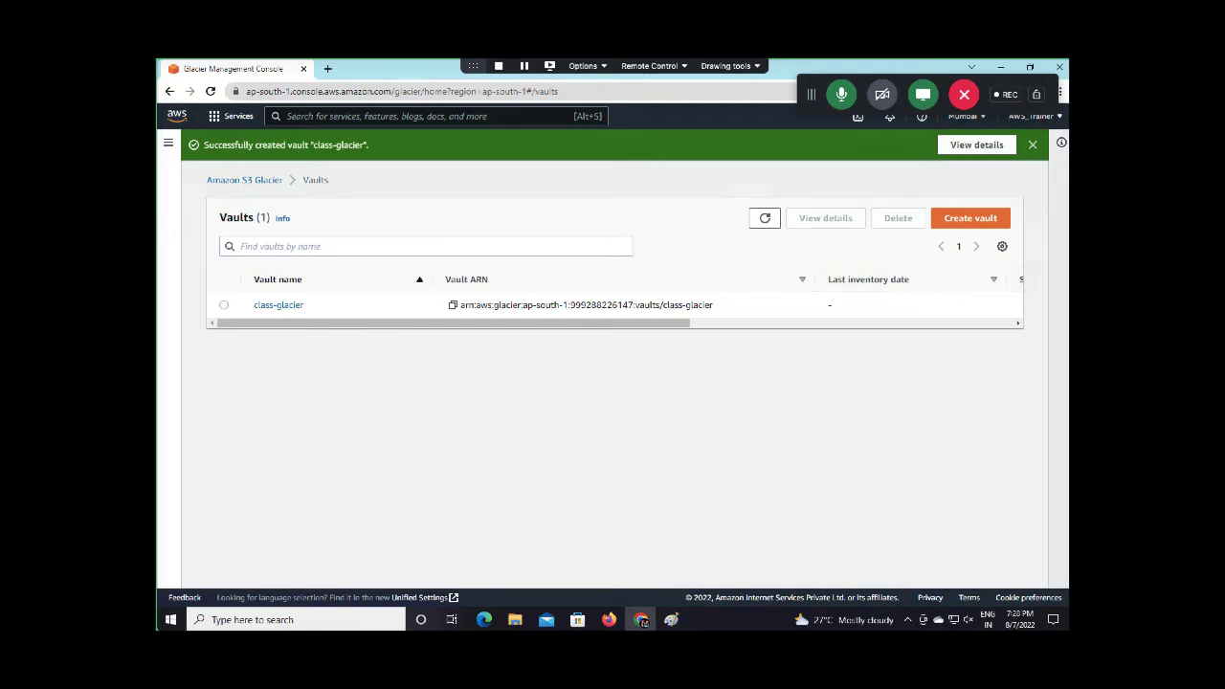
Open the class-glacier vault's details, scroll through its properties, then minimize the browser
click(1031, 145)
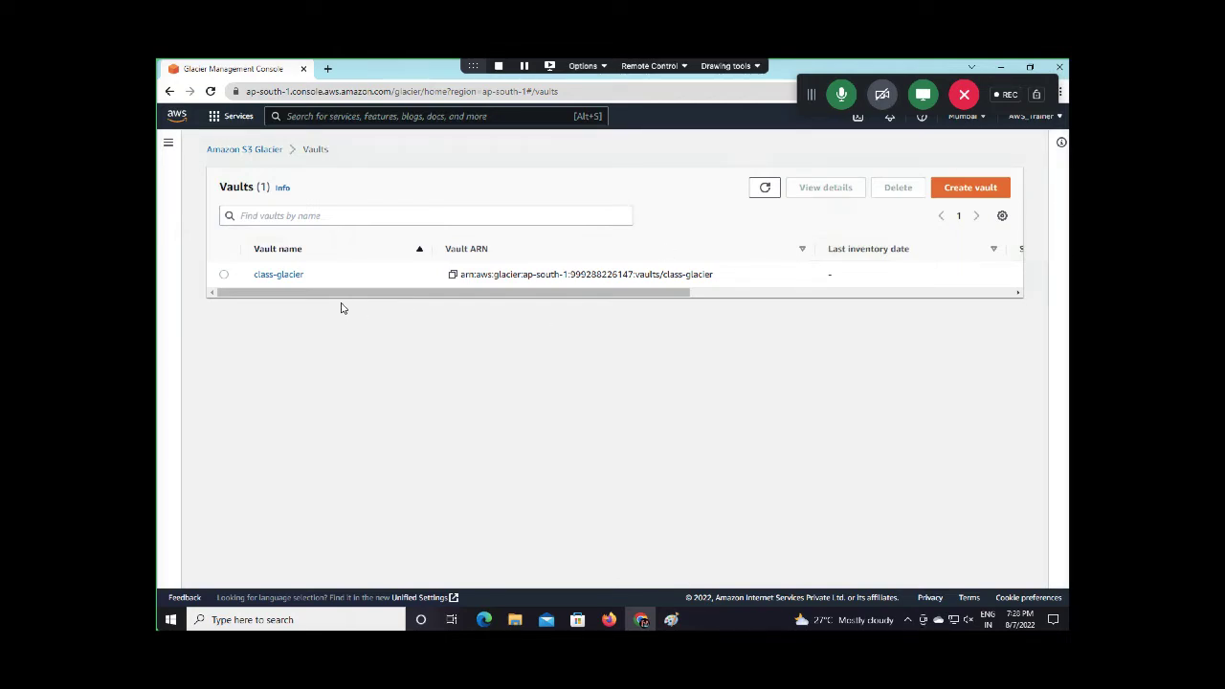
click(279, 275)
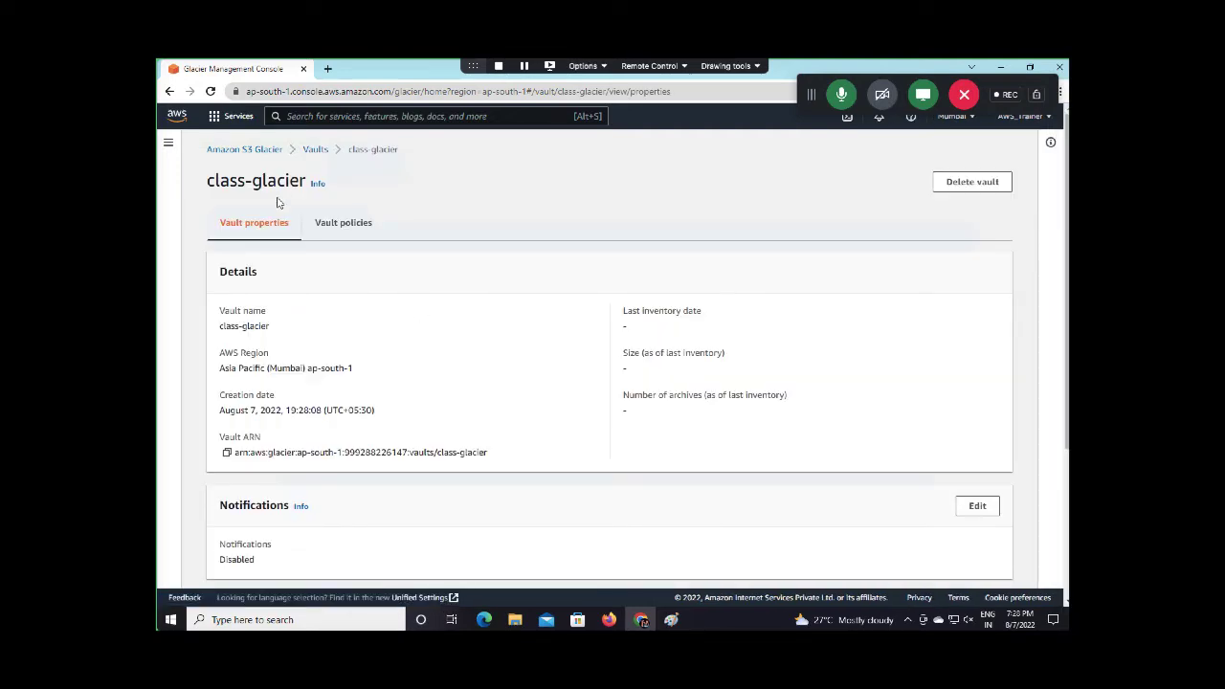
scroll(446, 534, down, 3)
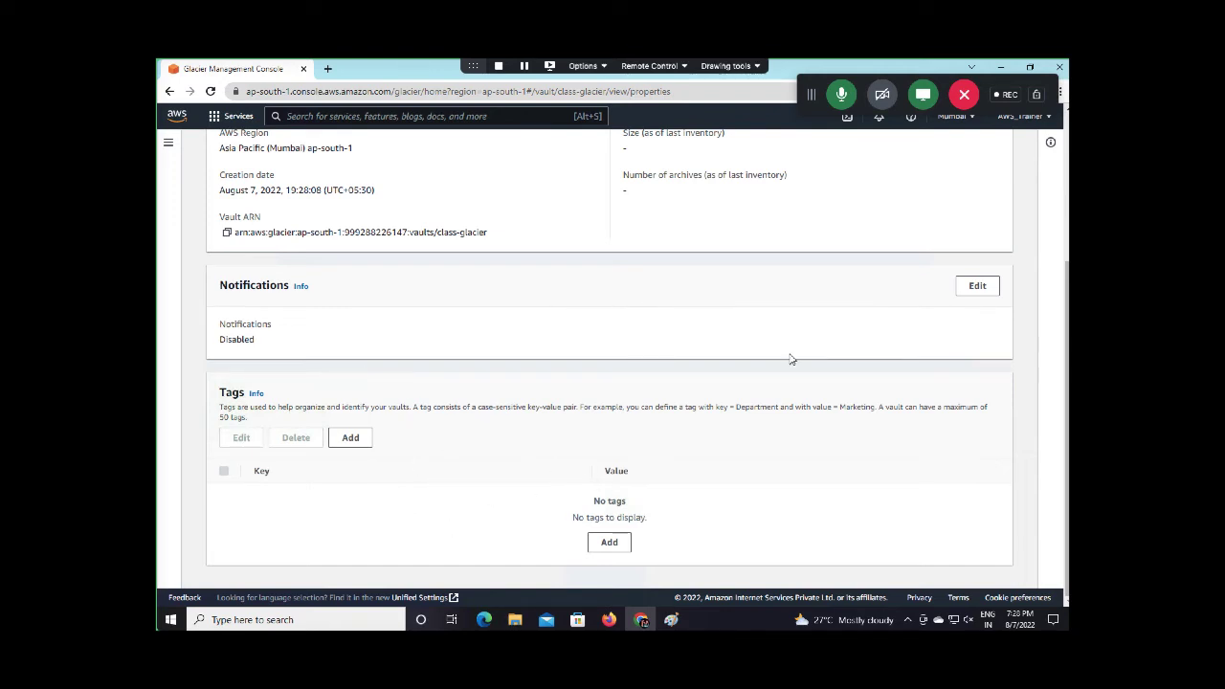
scroll(790, 359, up, 3)
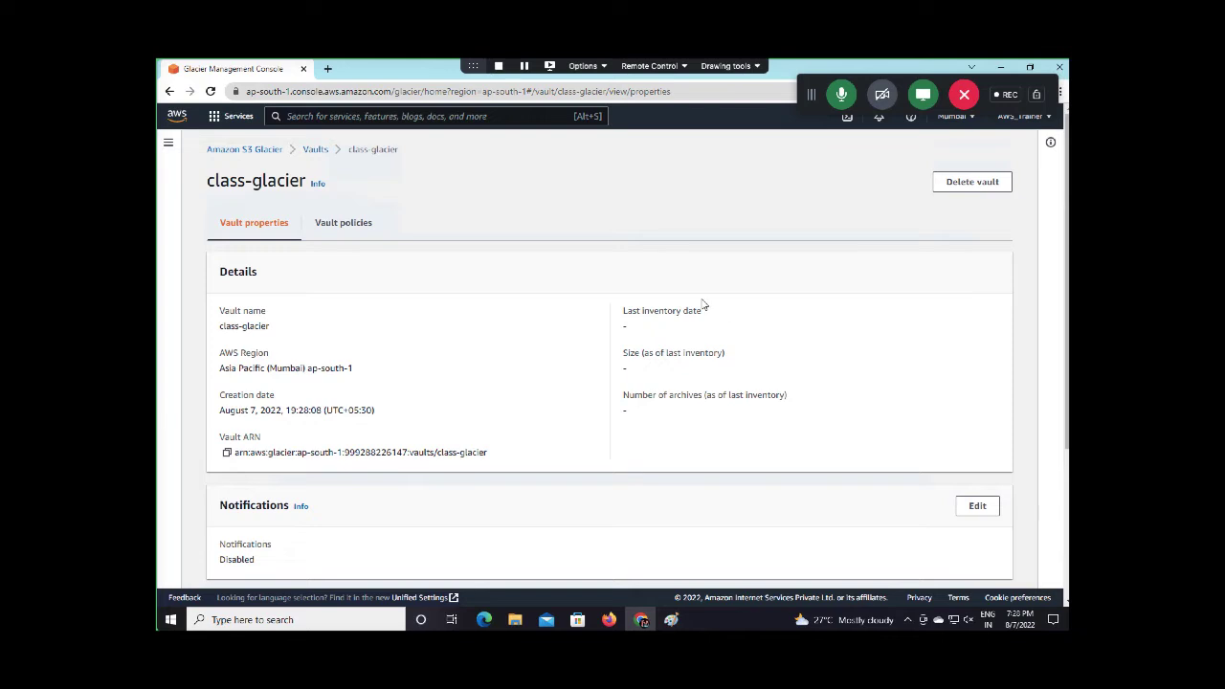
drag(809, 93, 403, 63)
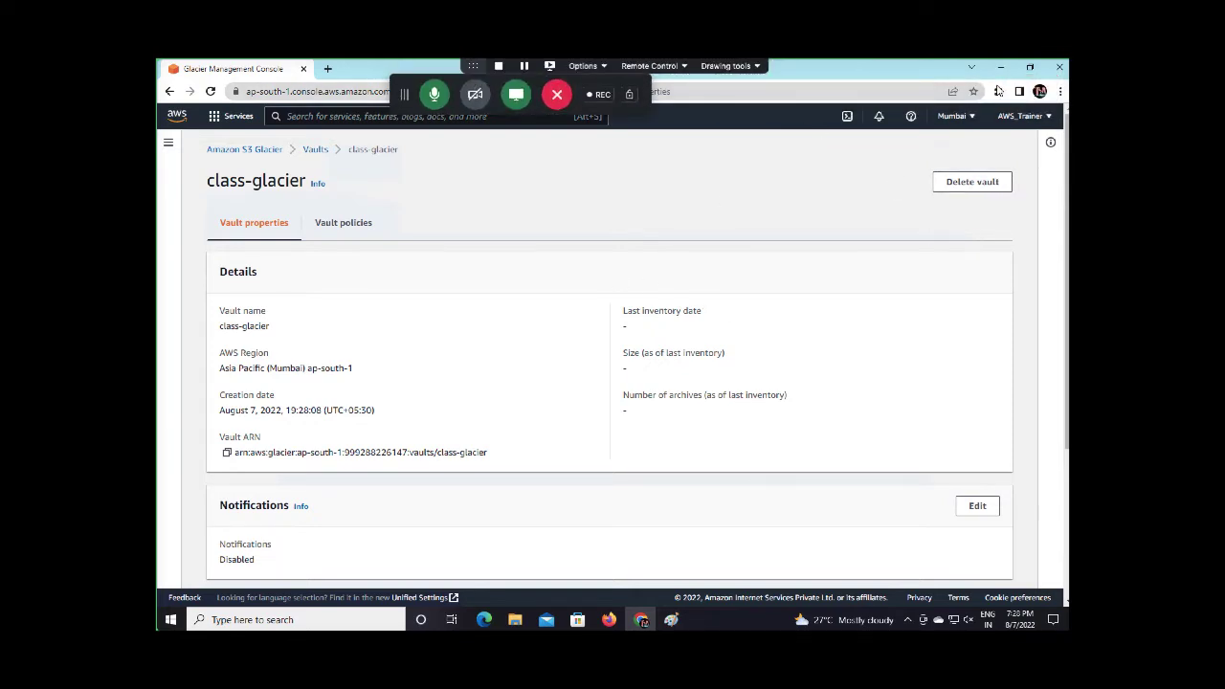
click(1001, 68)
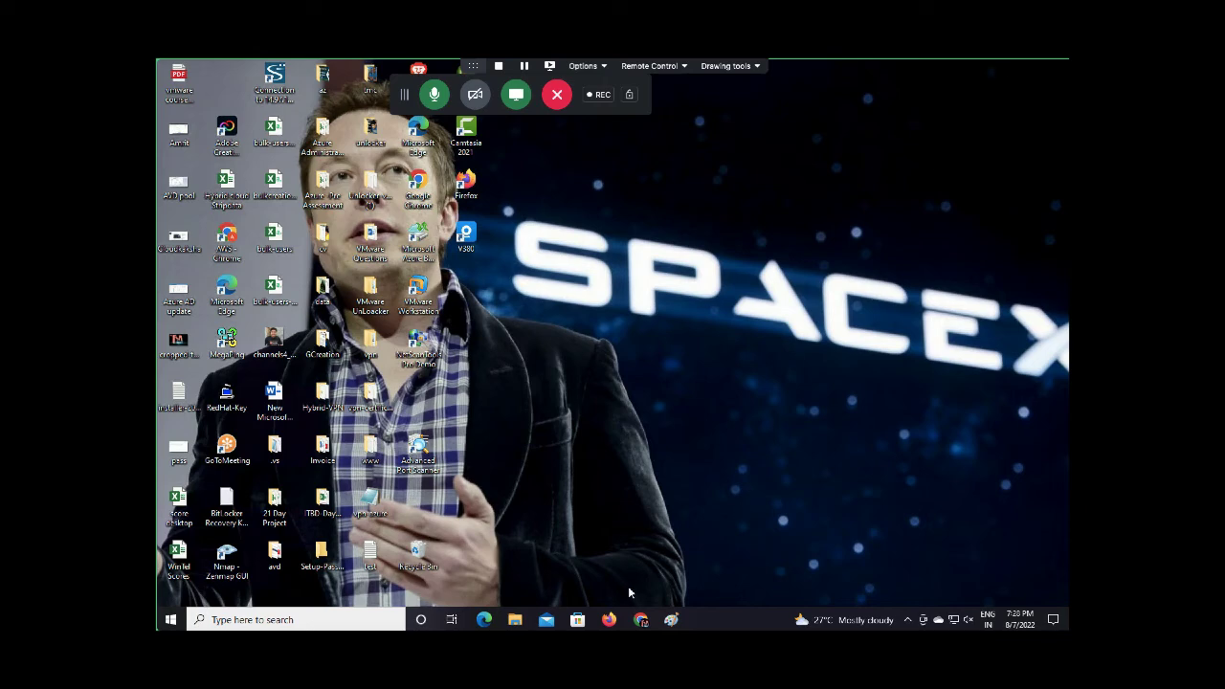
Search 'download fast glacier' and download the FastGlacier freeware installer from fastglacier.com
click(641, 619)
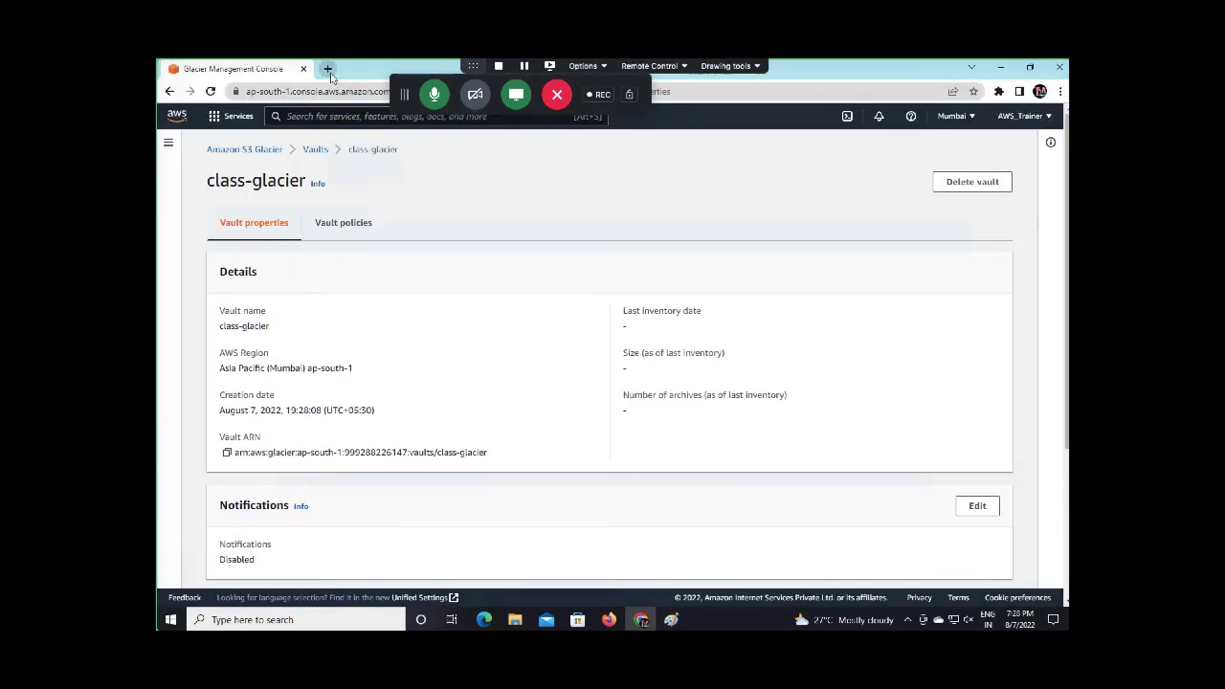
click(327, 69)
drag(404, 93, 827, 94)
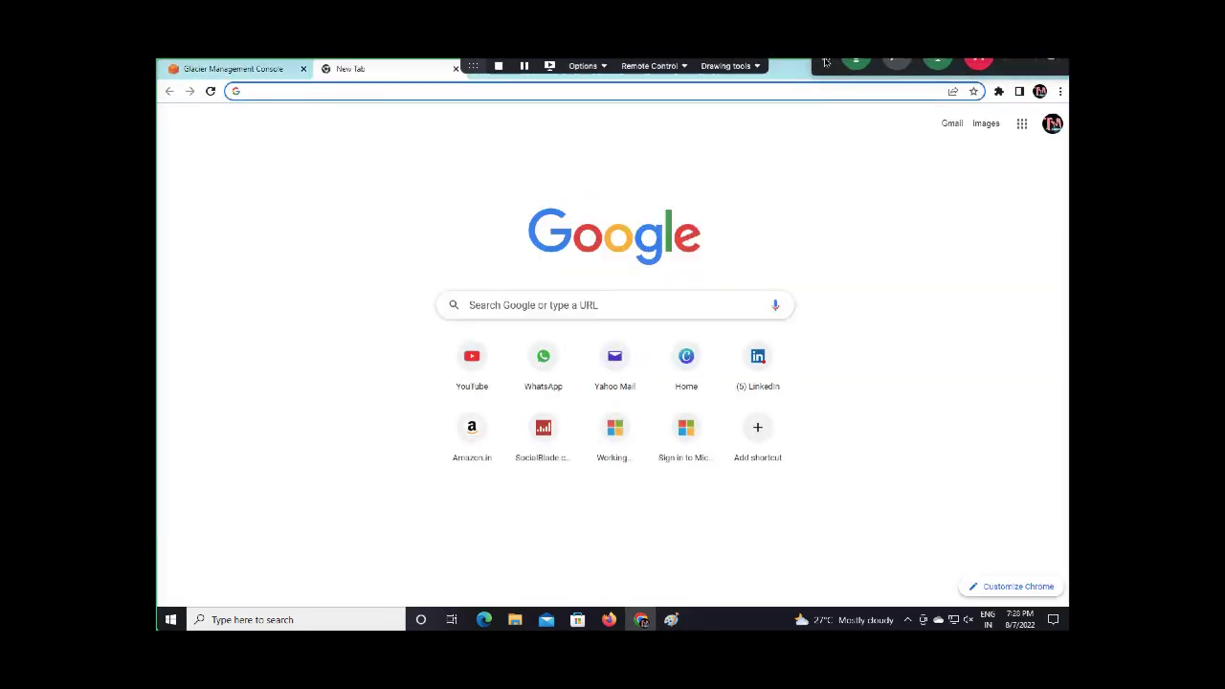
click(357, 96)
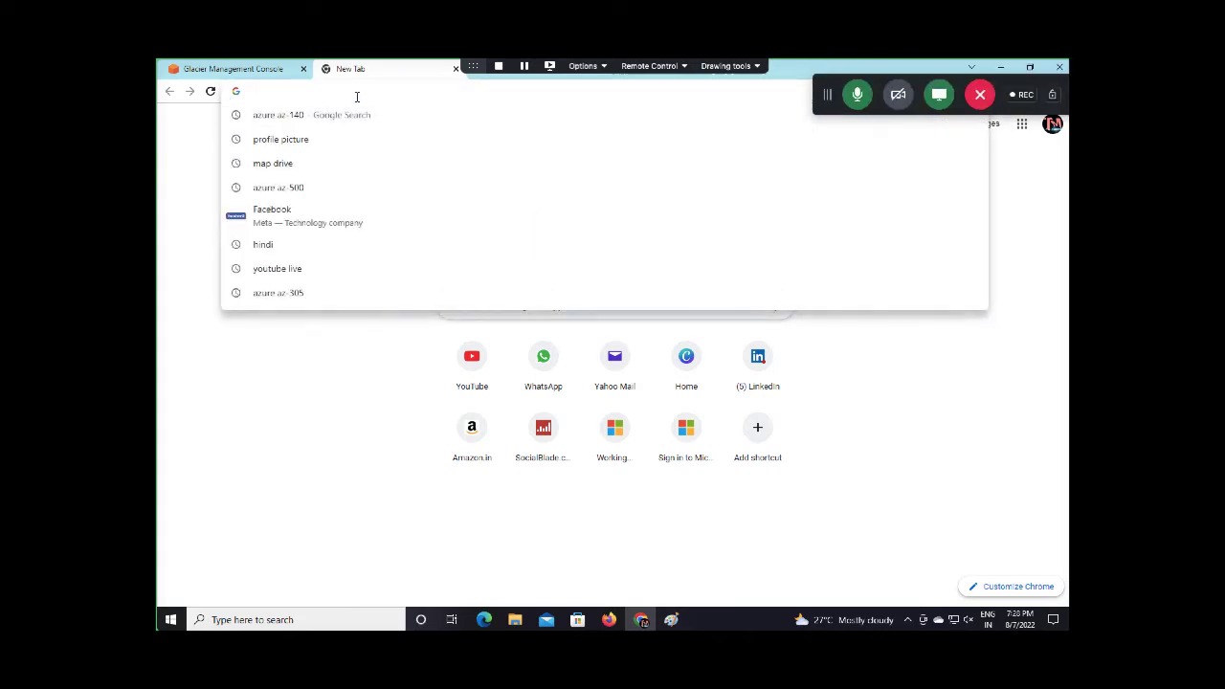
text(download)
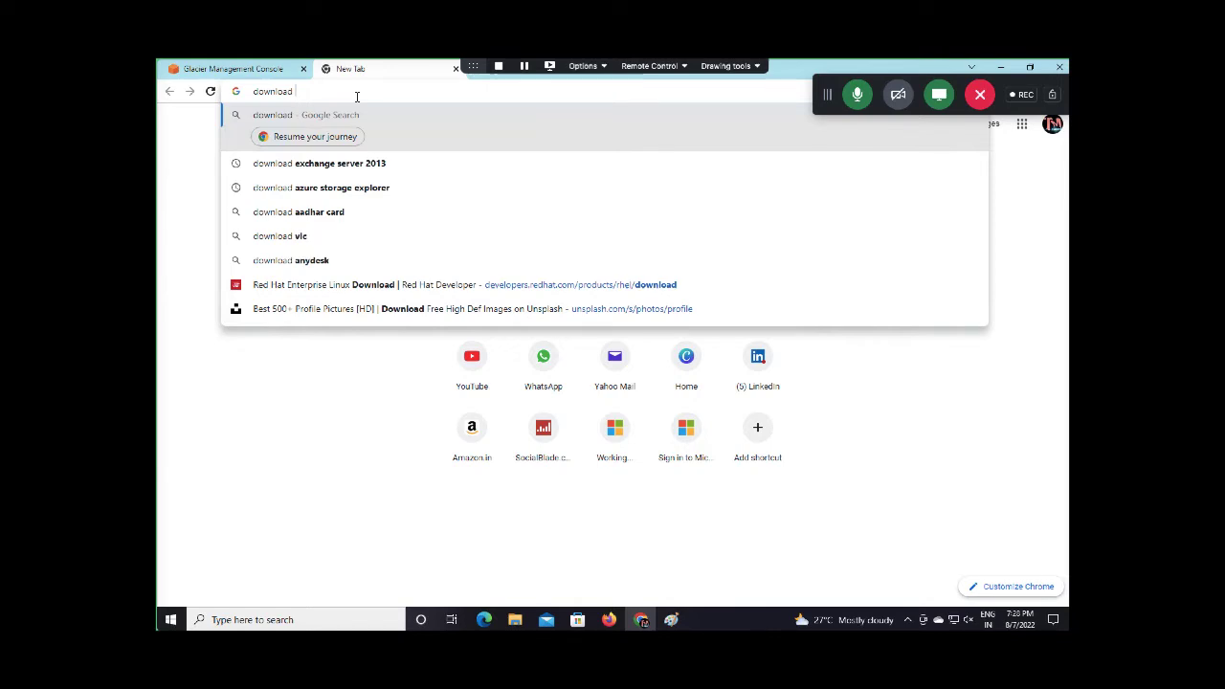
text( fast)
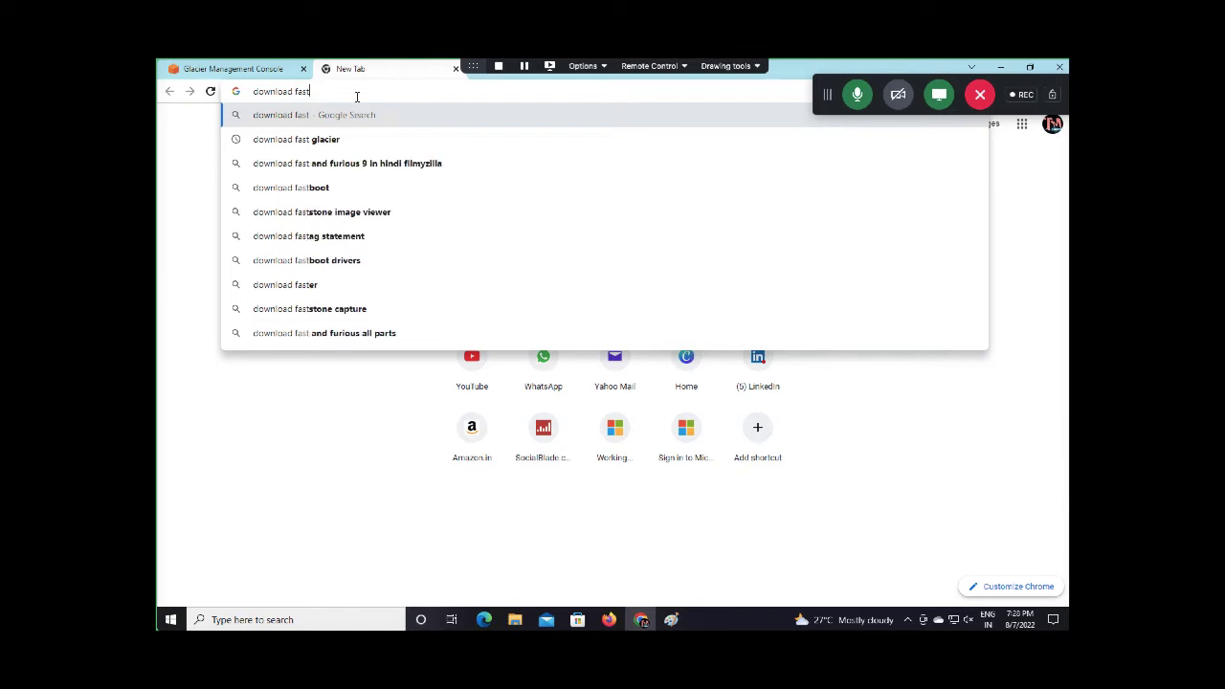
click(324, 140)
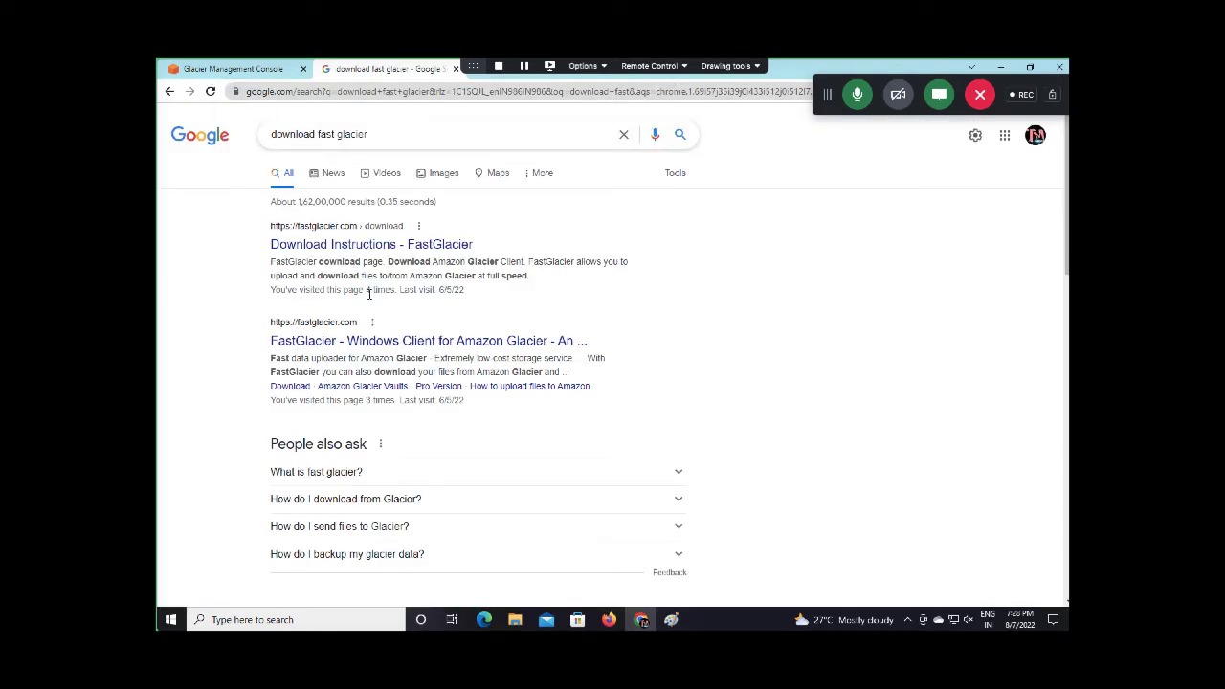
click(378, 342)
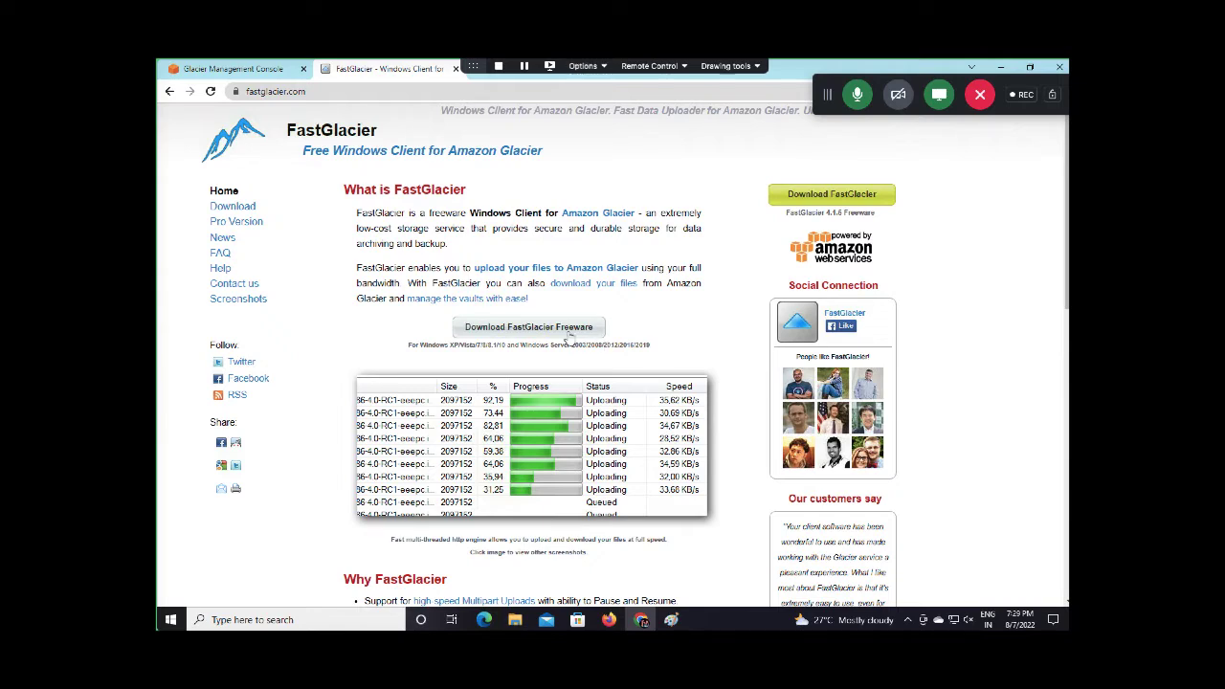
click(527, 328)
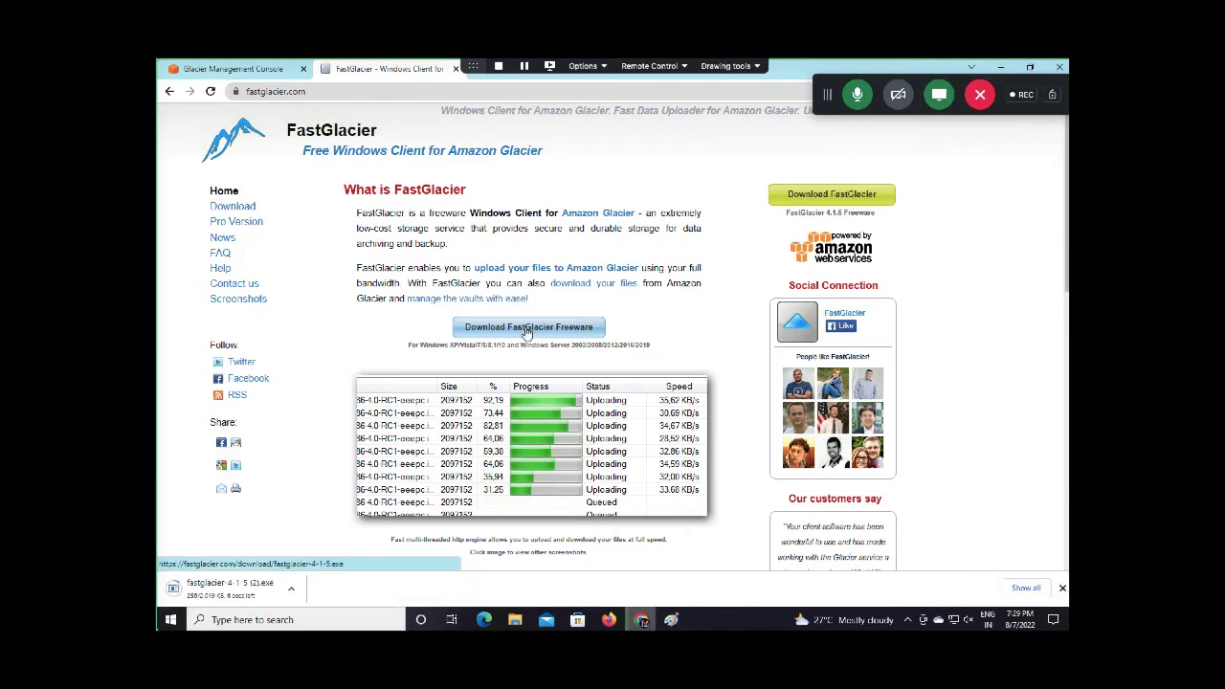
Run the FastGlacier installer, accept the licence and finish setup, then minimize the browser
click(291, 588)
click(330, 493)
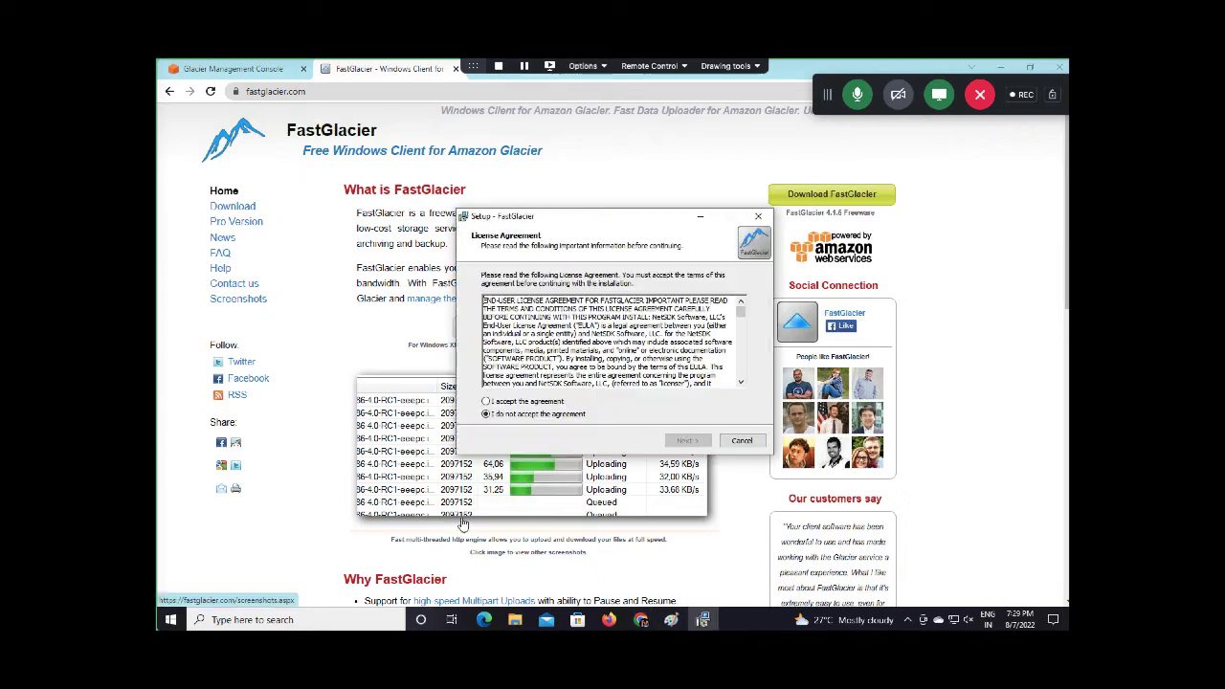
click(525, 402)
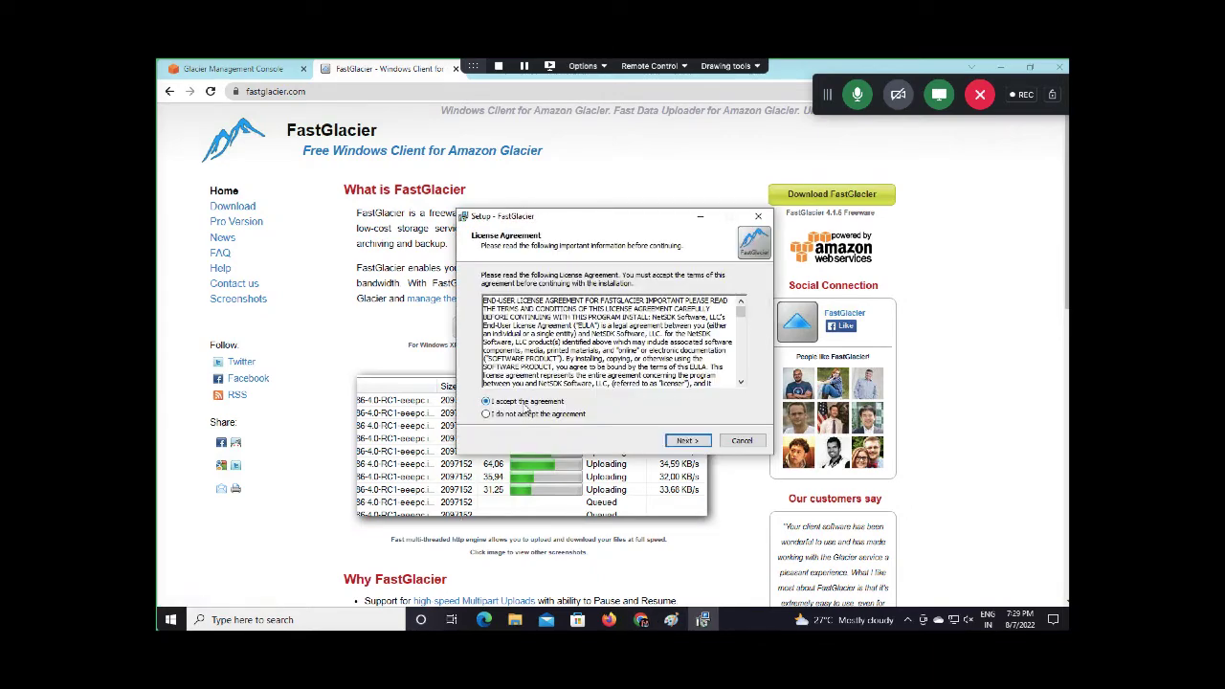
click(693, 441)
click(695, 441)
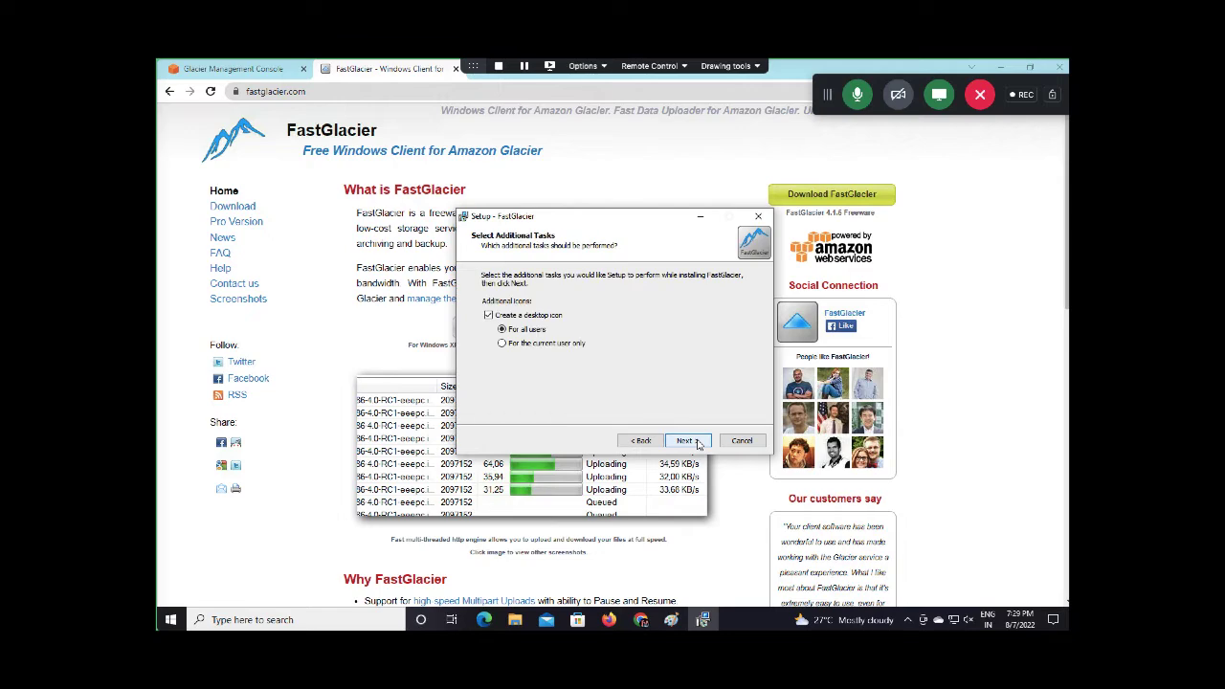
click(691, 441)
click(688, 441)
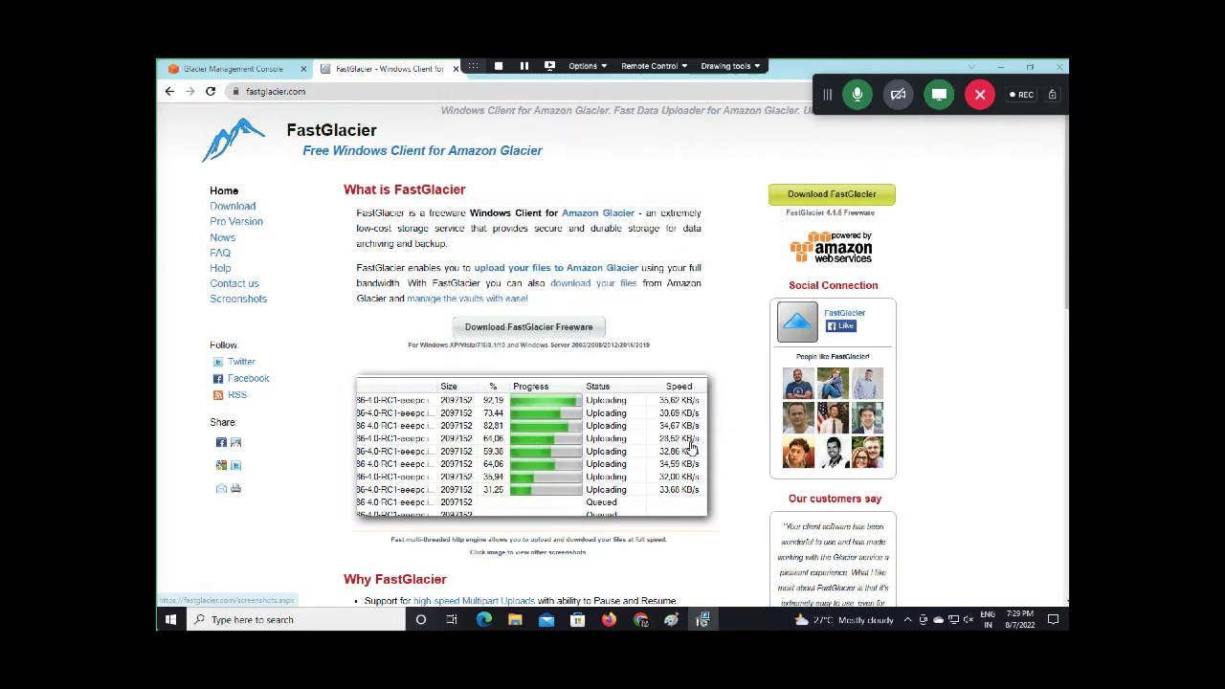
click(1001, 75)
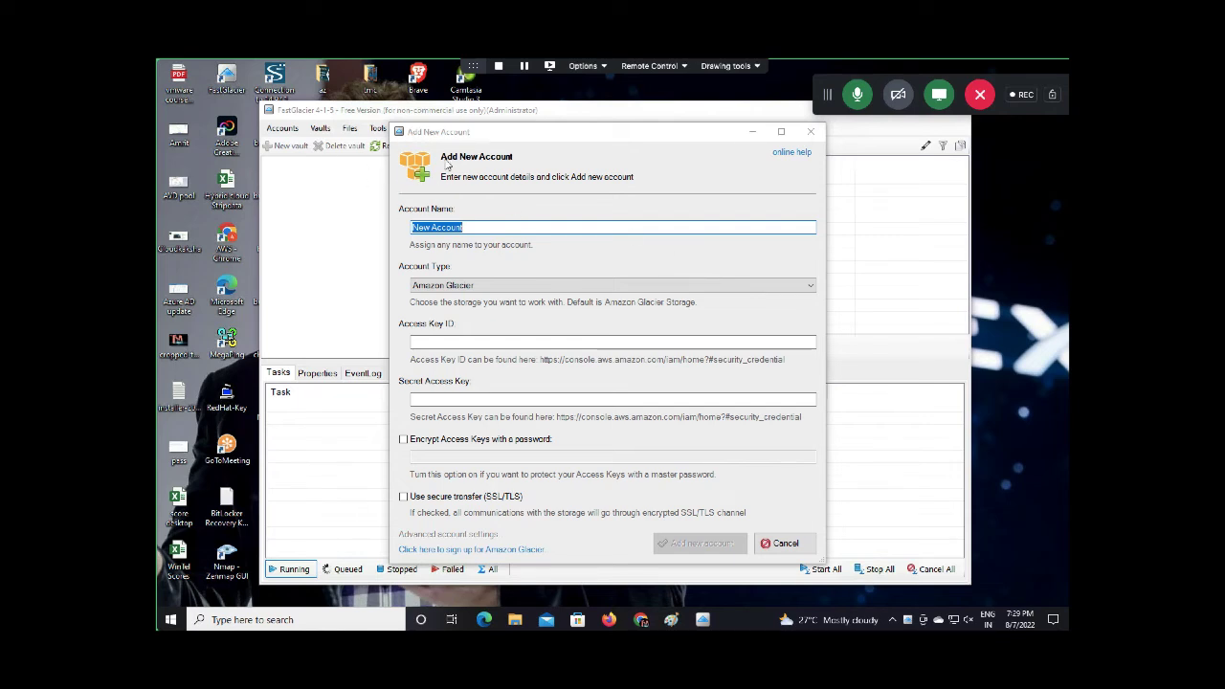
Reposition the Add New Account dialog and enter AWS_Training as the account name
click(490, 133)
drag(494, 108, 509, 64)
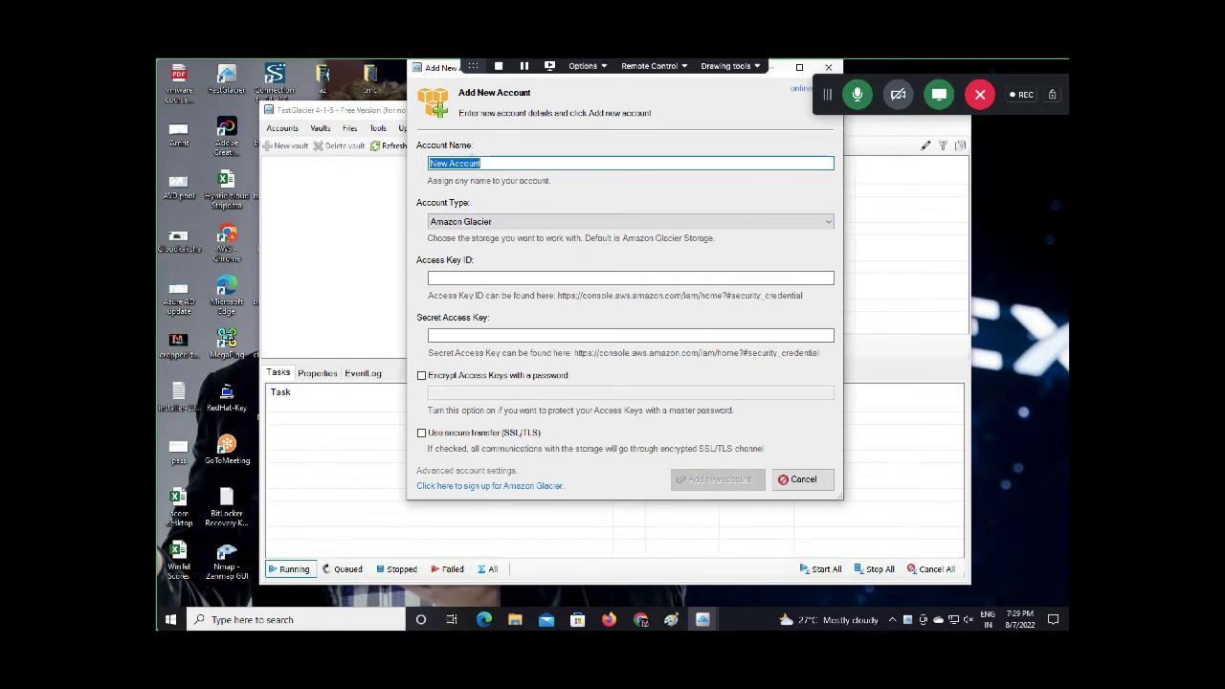
drag(438, 78, 439, 134)
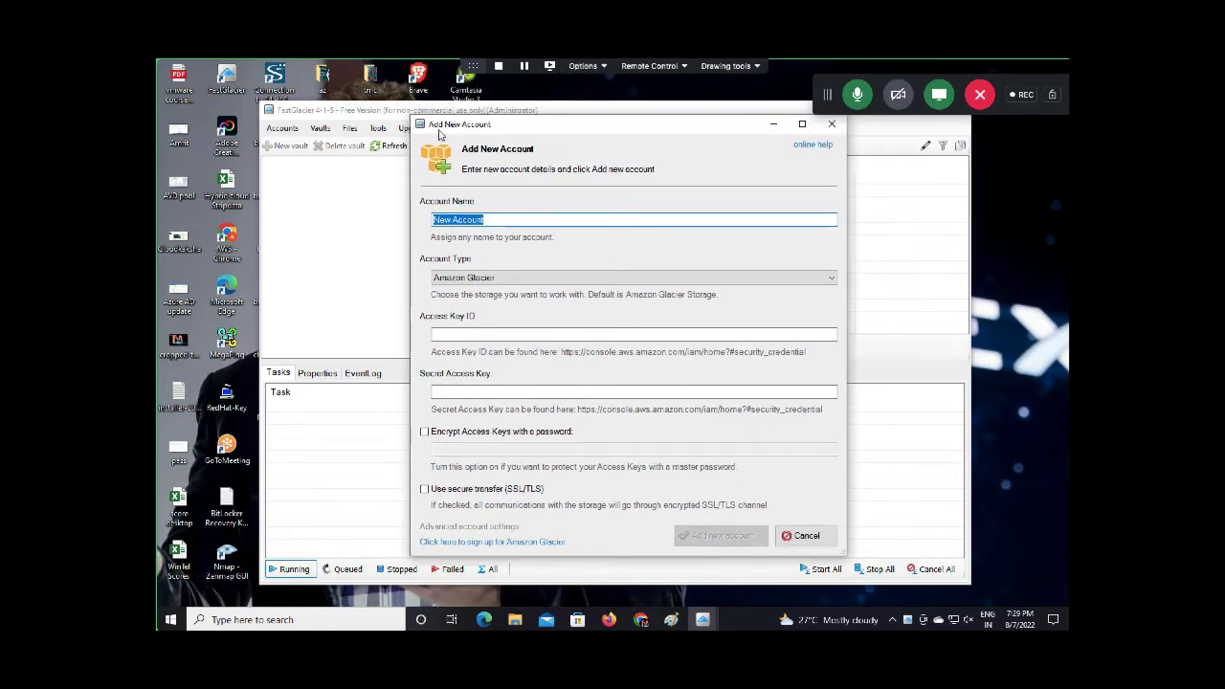
text(AWS)
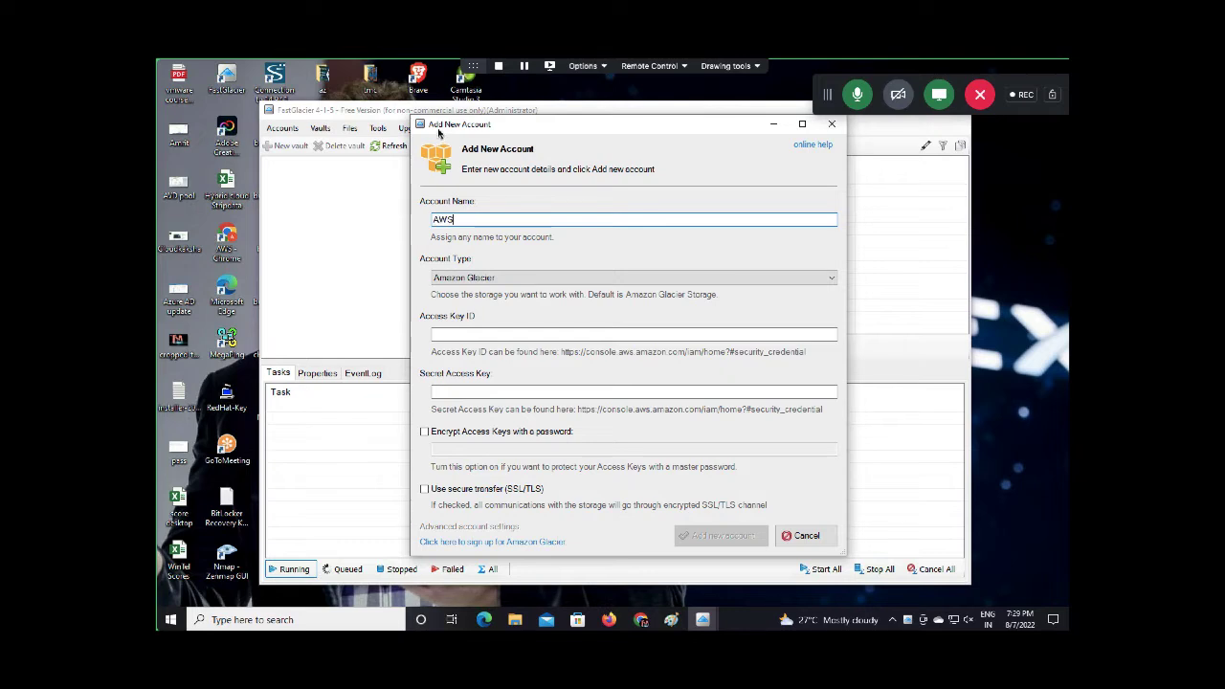
text(_Training_c)
Close the FastGlacier tab and go to the account's Security credentials page
click(641, 621)
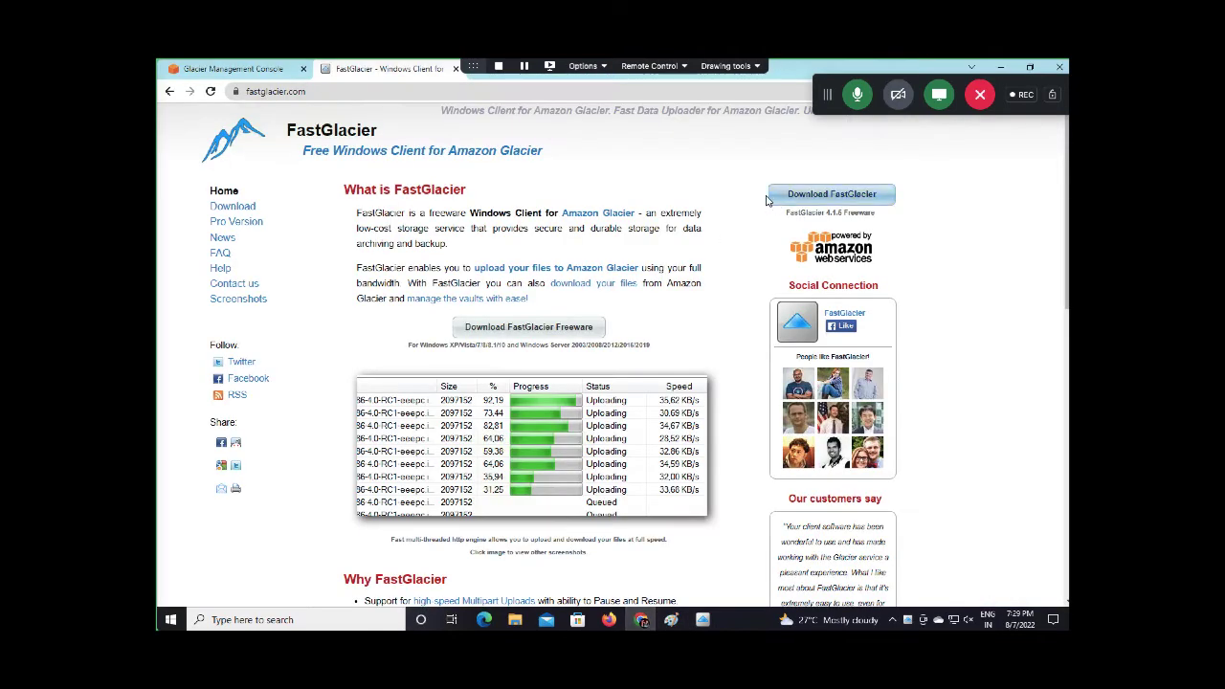
click(456, 69)
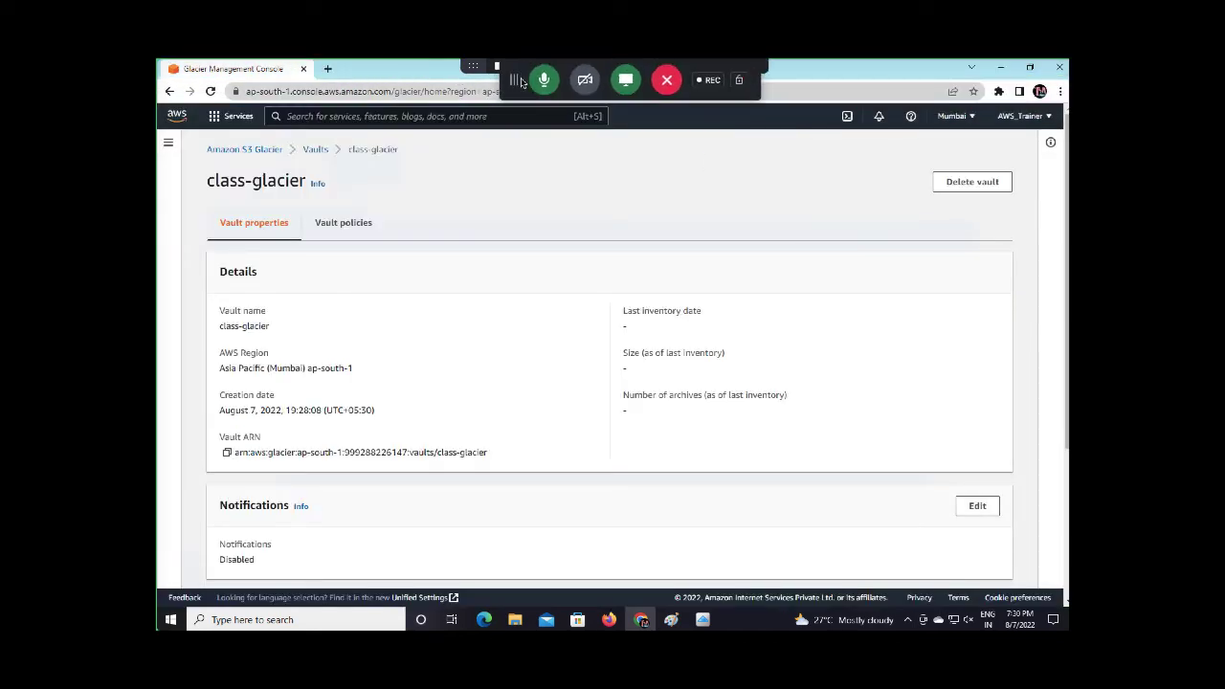
click(1050, 118)
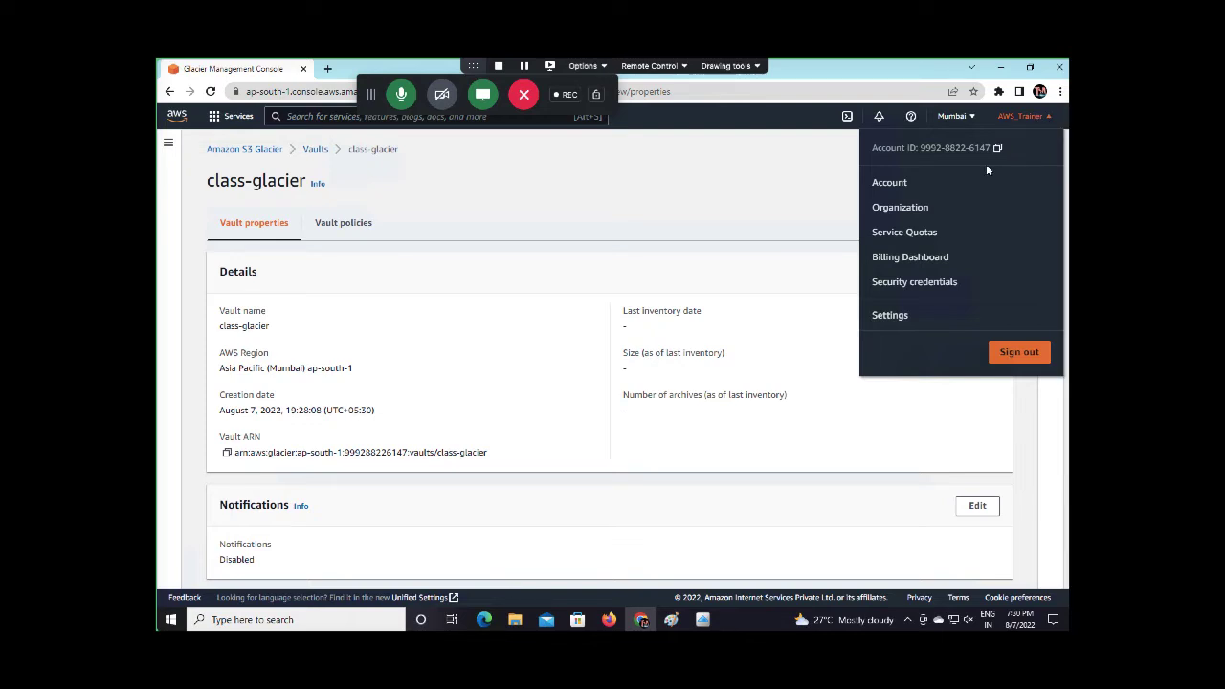
click(896, 287)
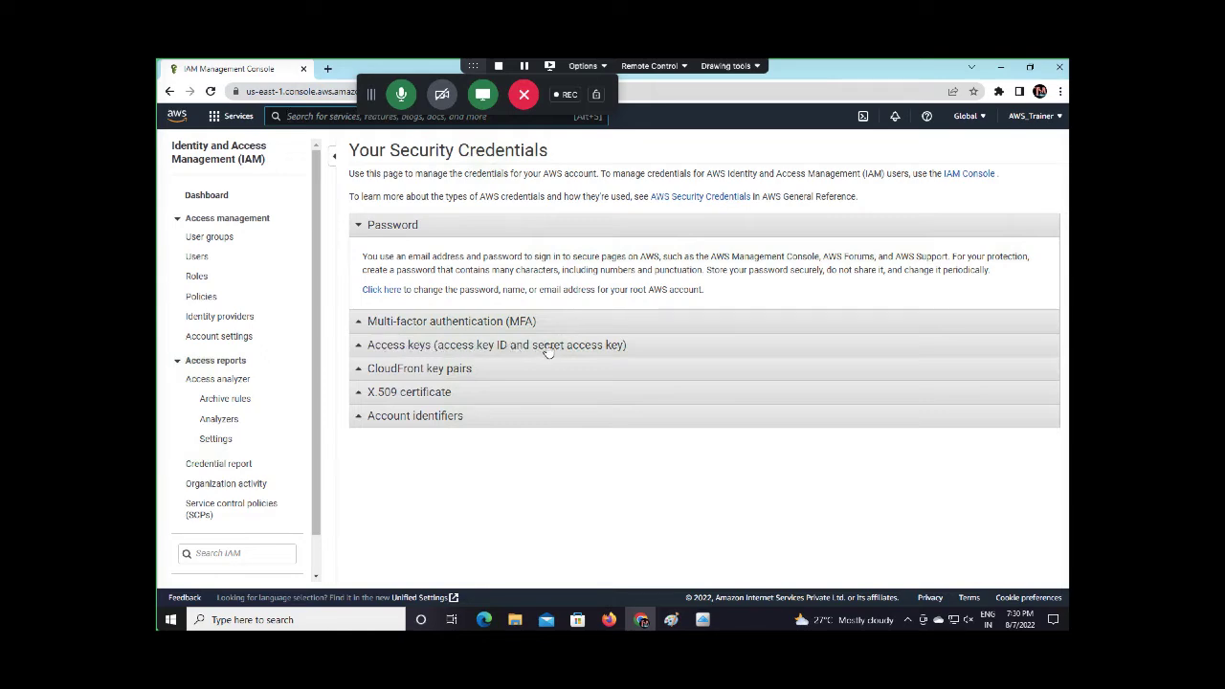
Expand Access keys and deactivate the Jun 1st 2022 key without deleting it
click(370, 346)
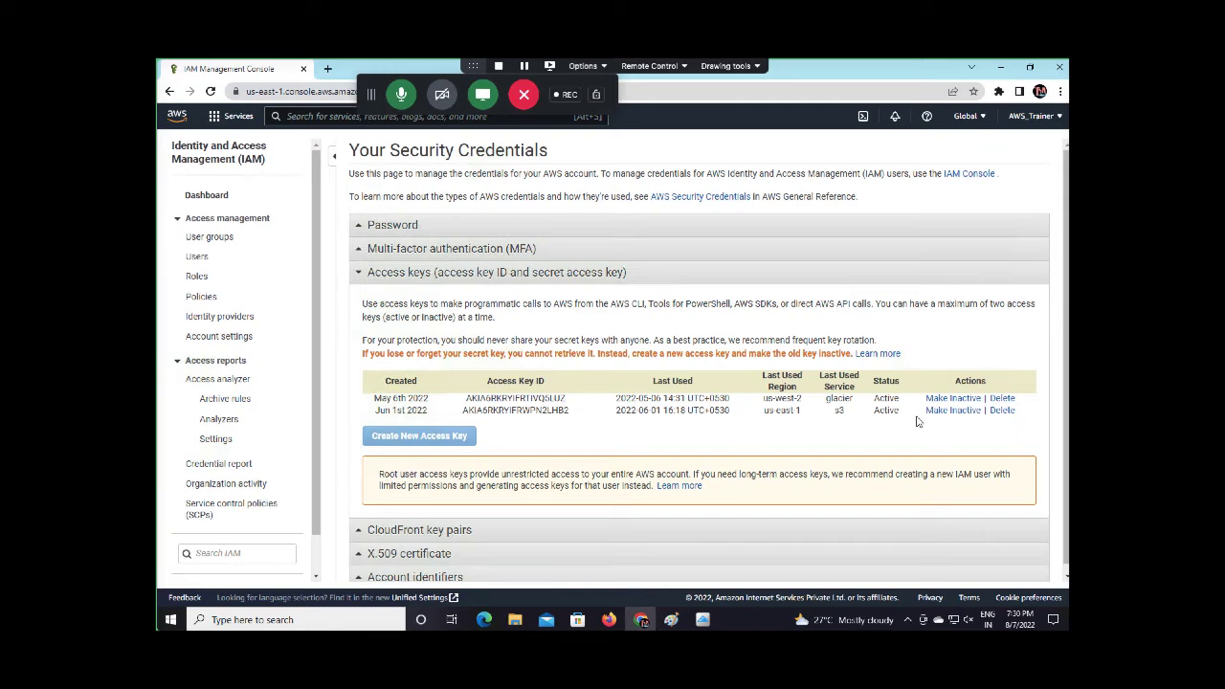
click(1002, 409)
click(439, 428)
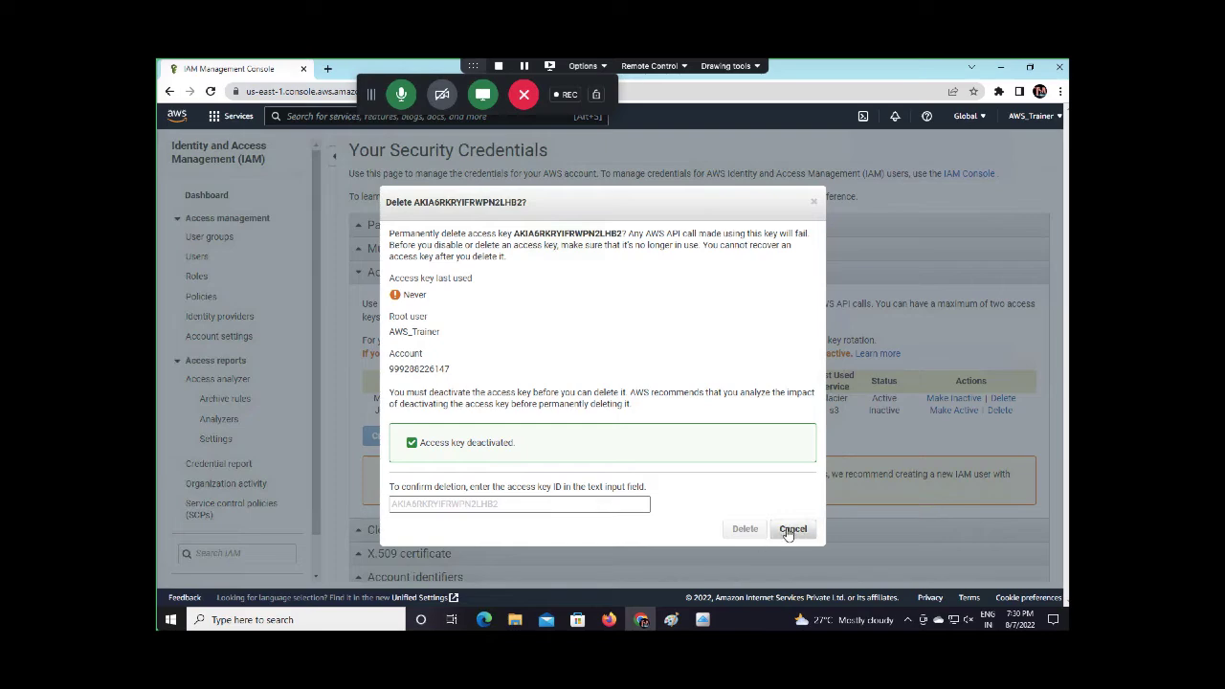
click(791, 529)
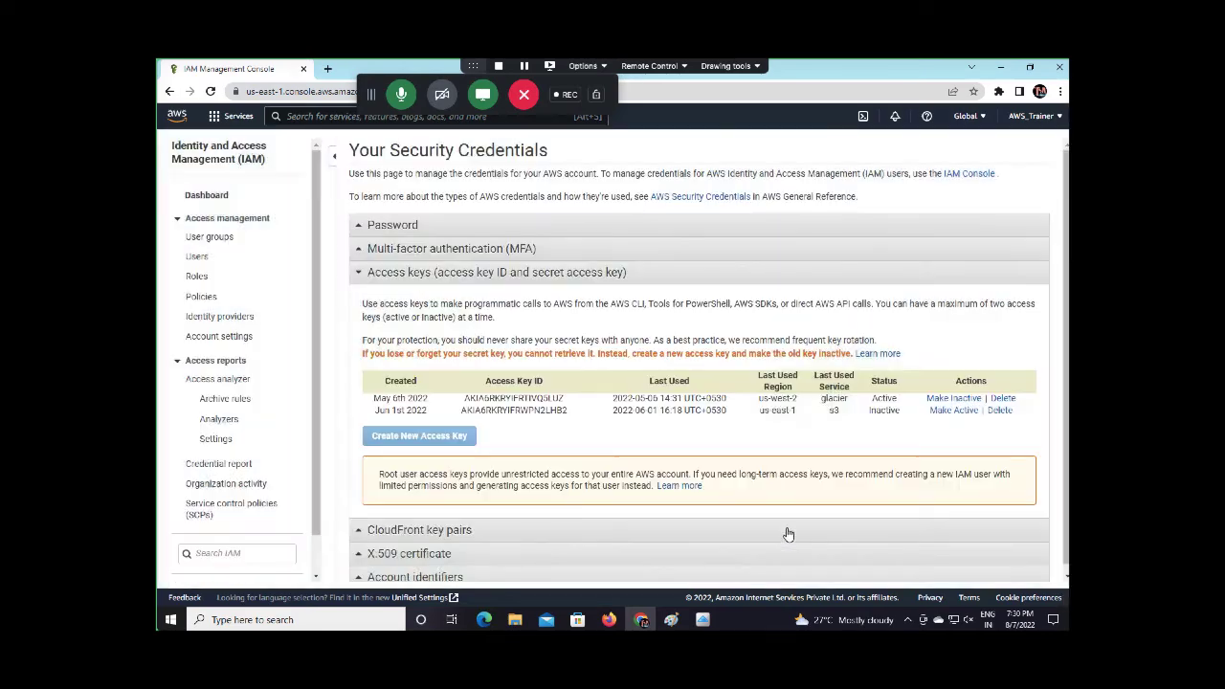
Deactivate the May 6th 2022 key, paste its copied ID into the confirmation, then cancel deletion
click(1003, 398)
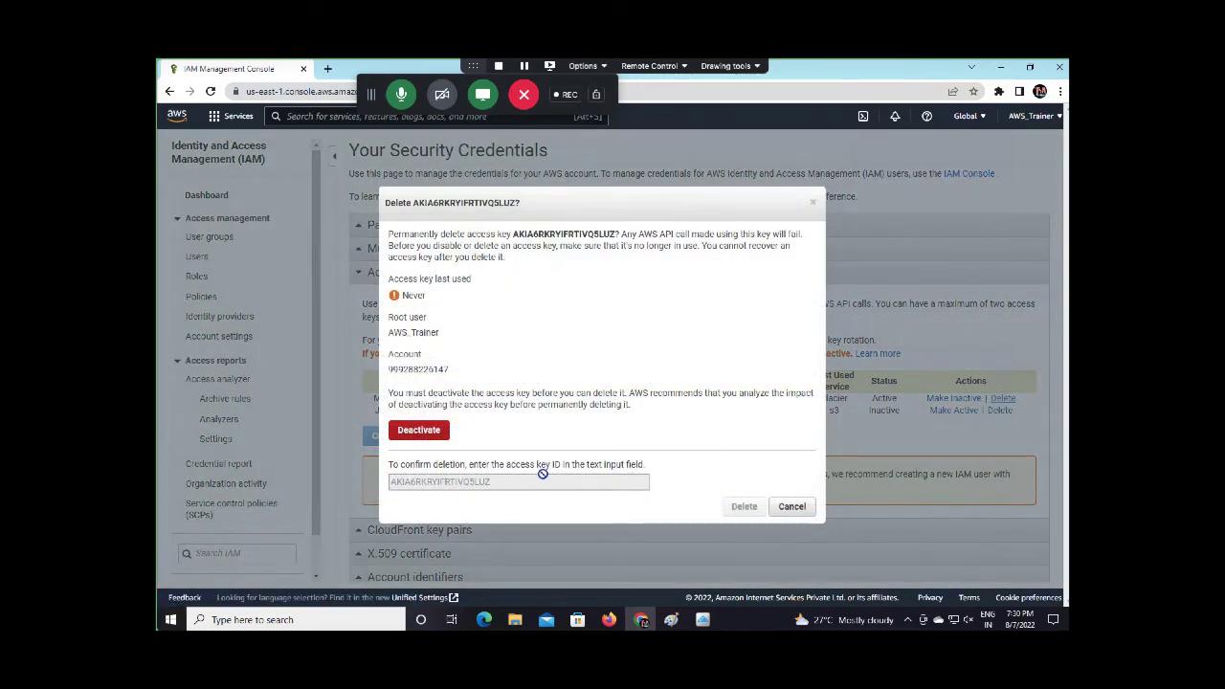
drag(512, 234, 620, 232)
key(ctrl+c)
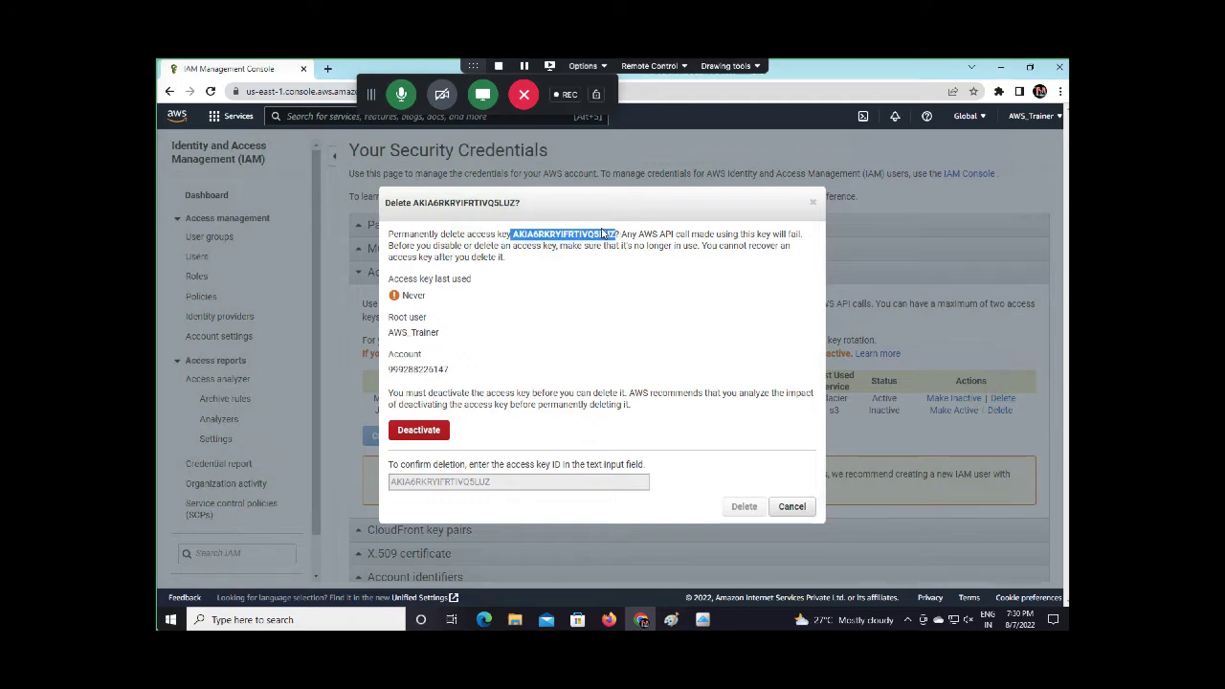
right_click(604, 234)
click(631, 244)
click(454, 477)
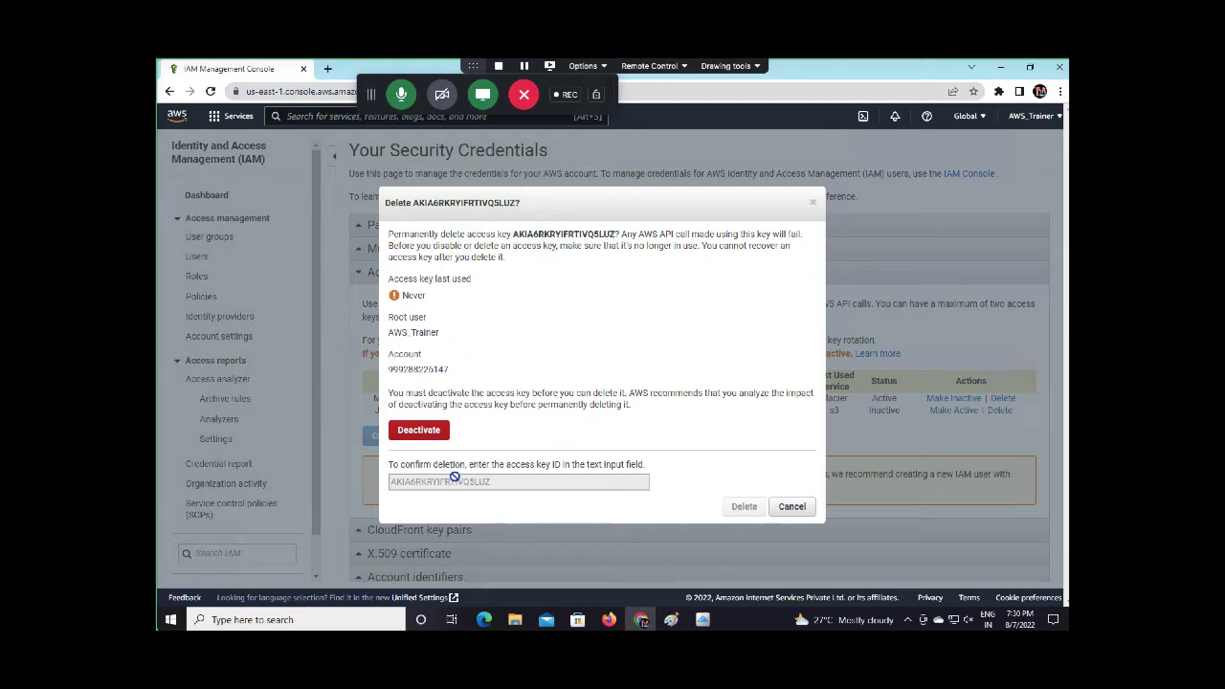
click(430, 432)
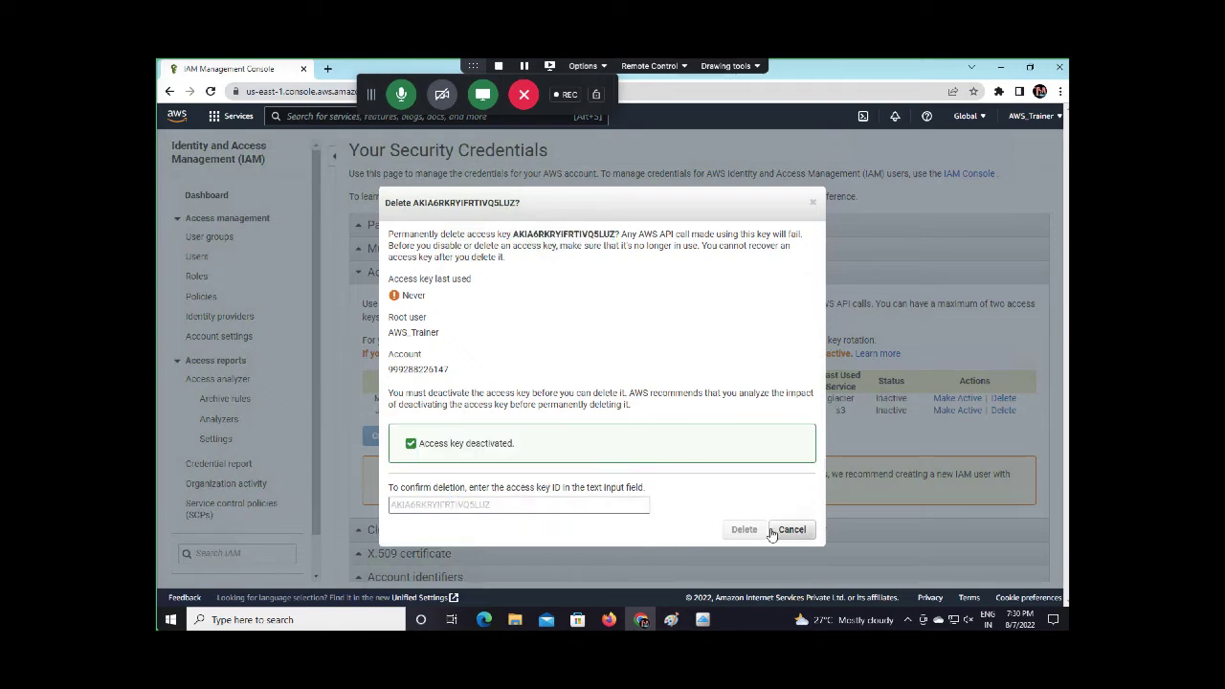
click(570, 509)
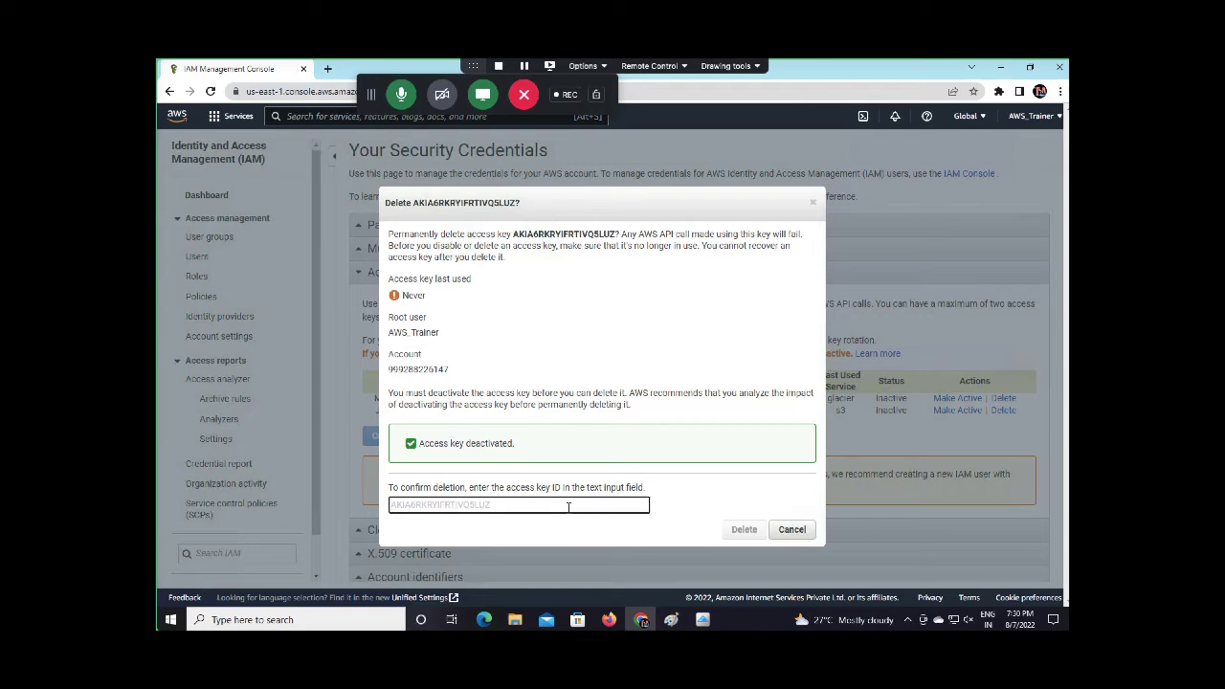
key(super)
click(631, 443)
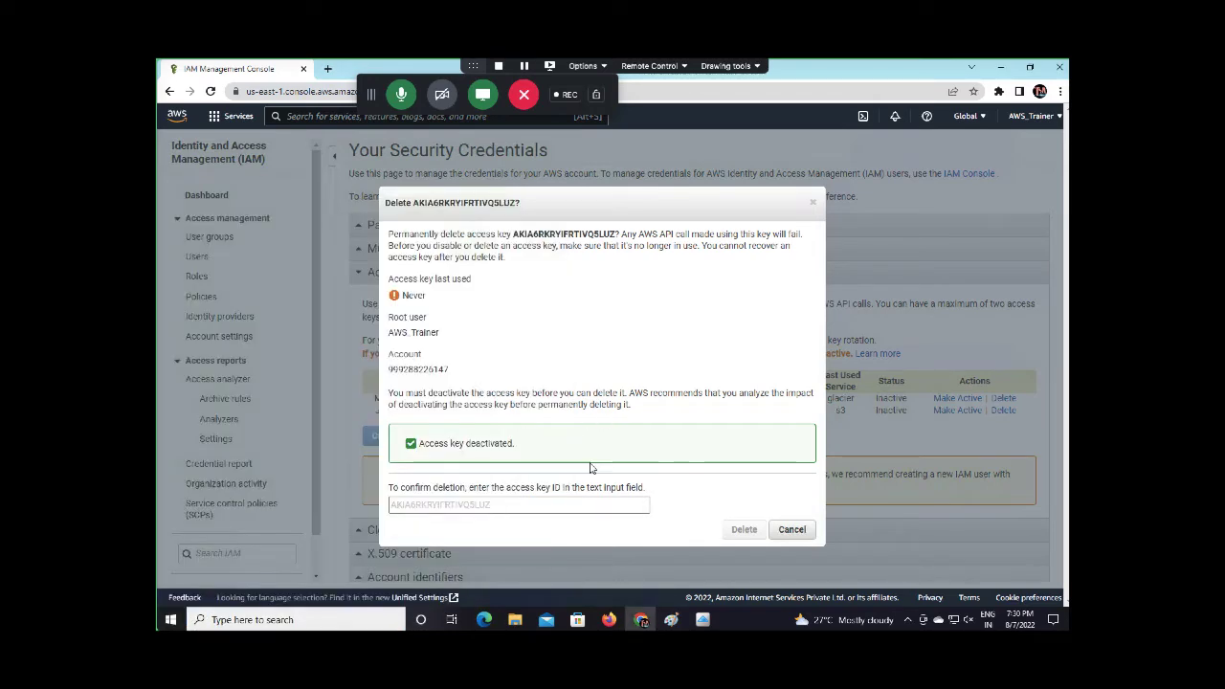
click(515, 509)
key(ctrl+v)
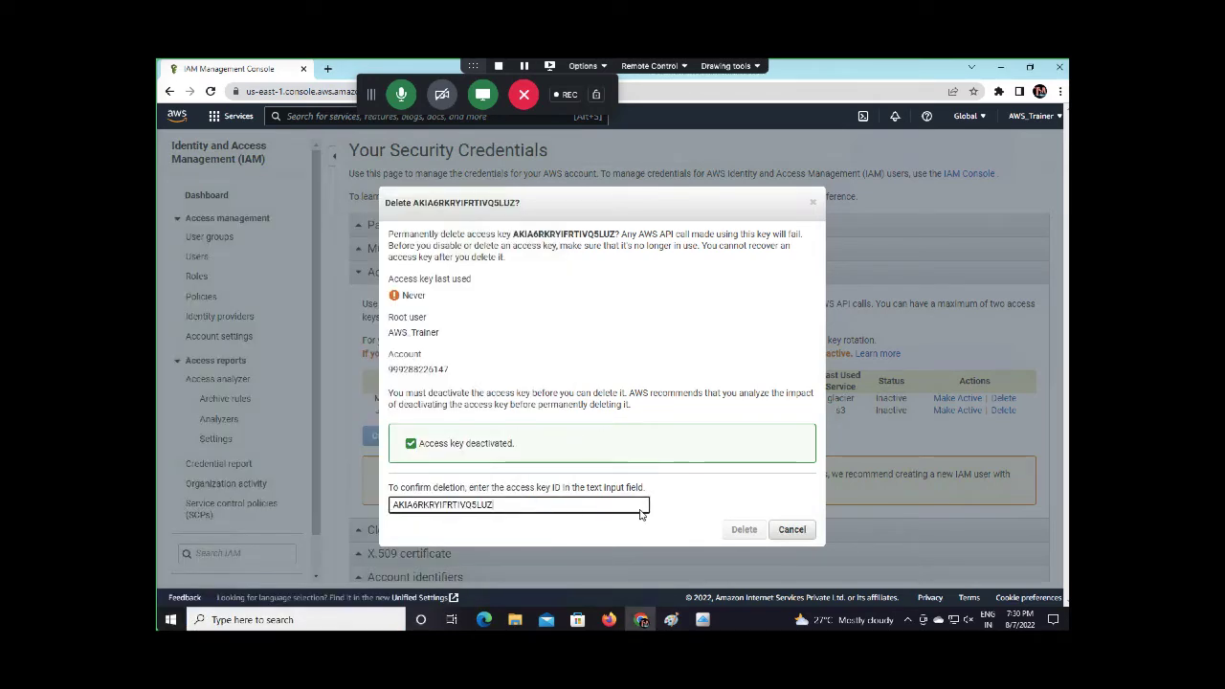
click(745, 515)
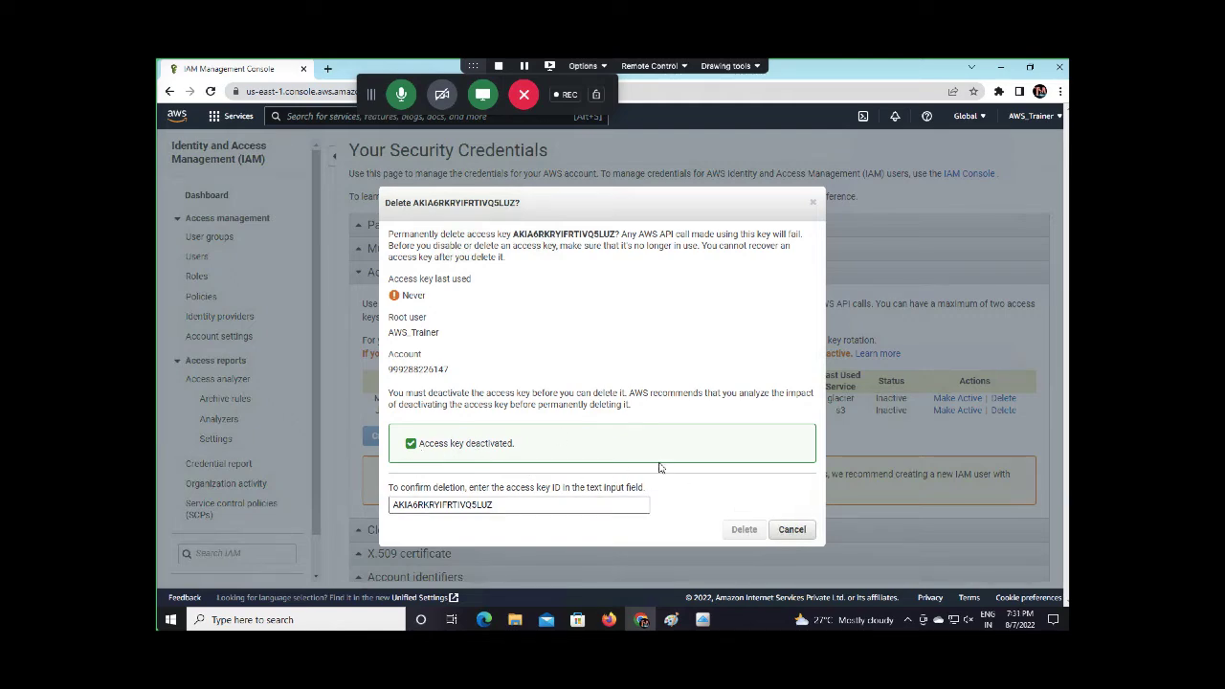
click(787, 531)
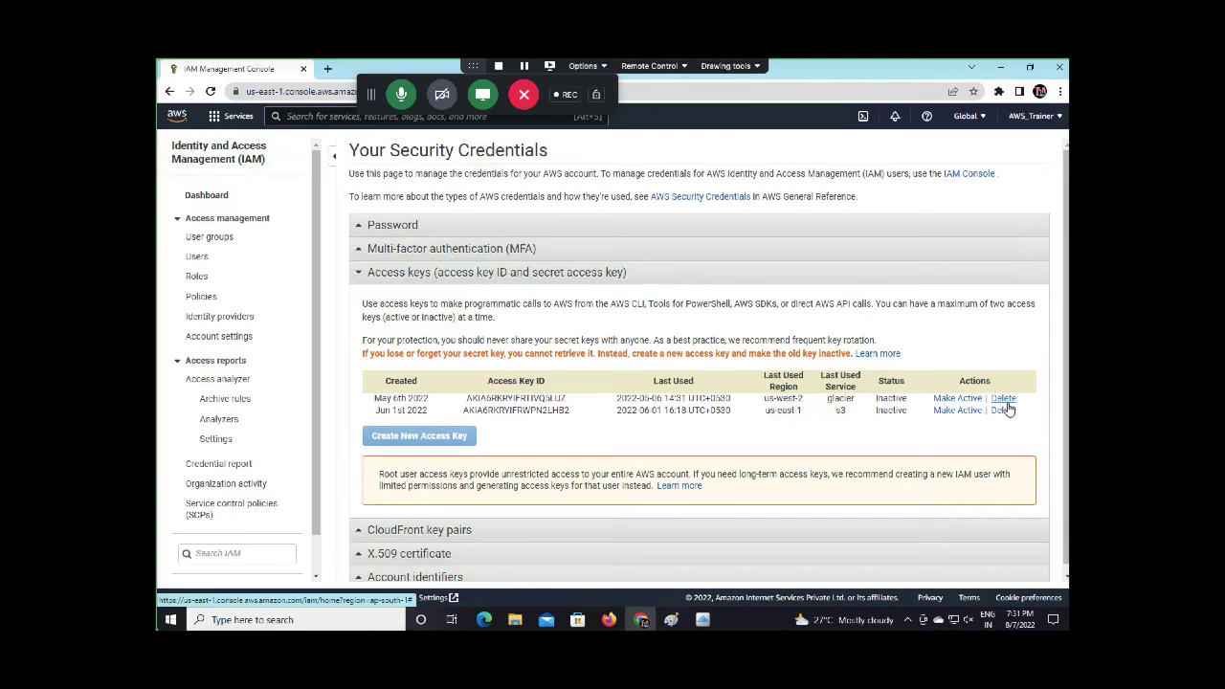
Reopen the May 6th 2022 key's delete dialog, paste its ID, then cancel
click(1003, 398)
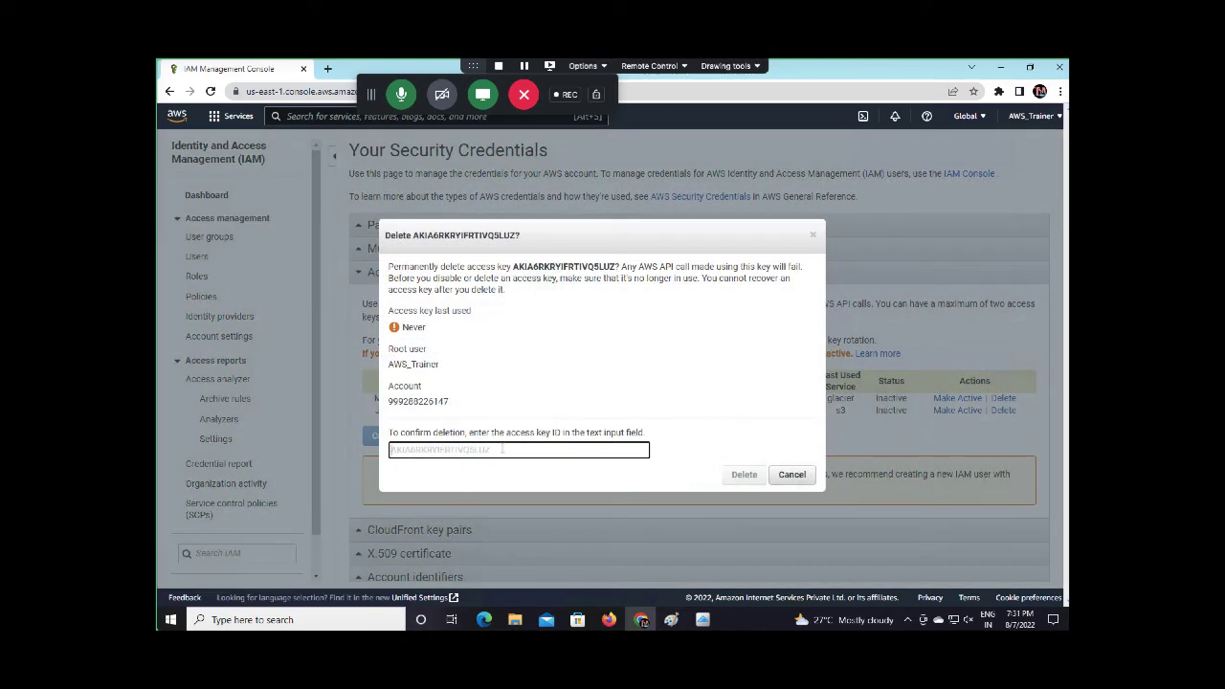
key(ctrl+v)
key(ctrl+a)
key(ctrl+c)
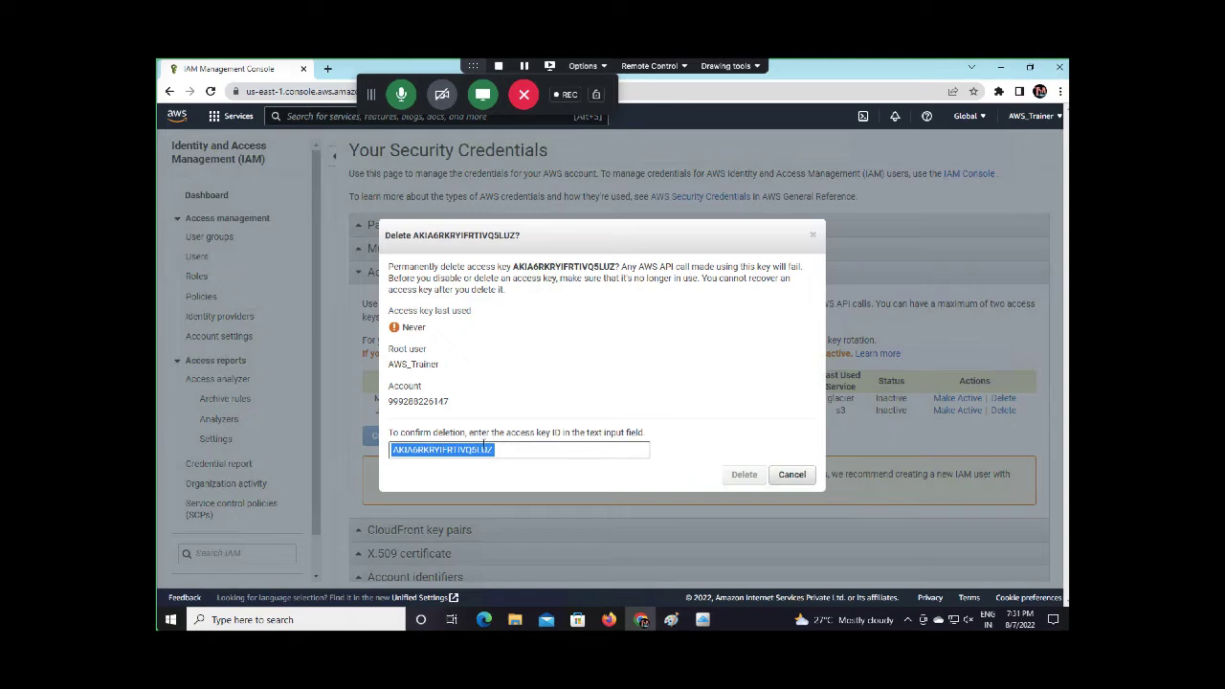
click(792, 474)
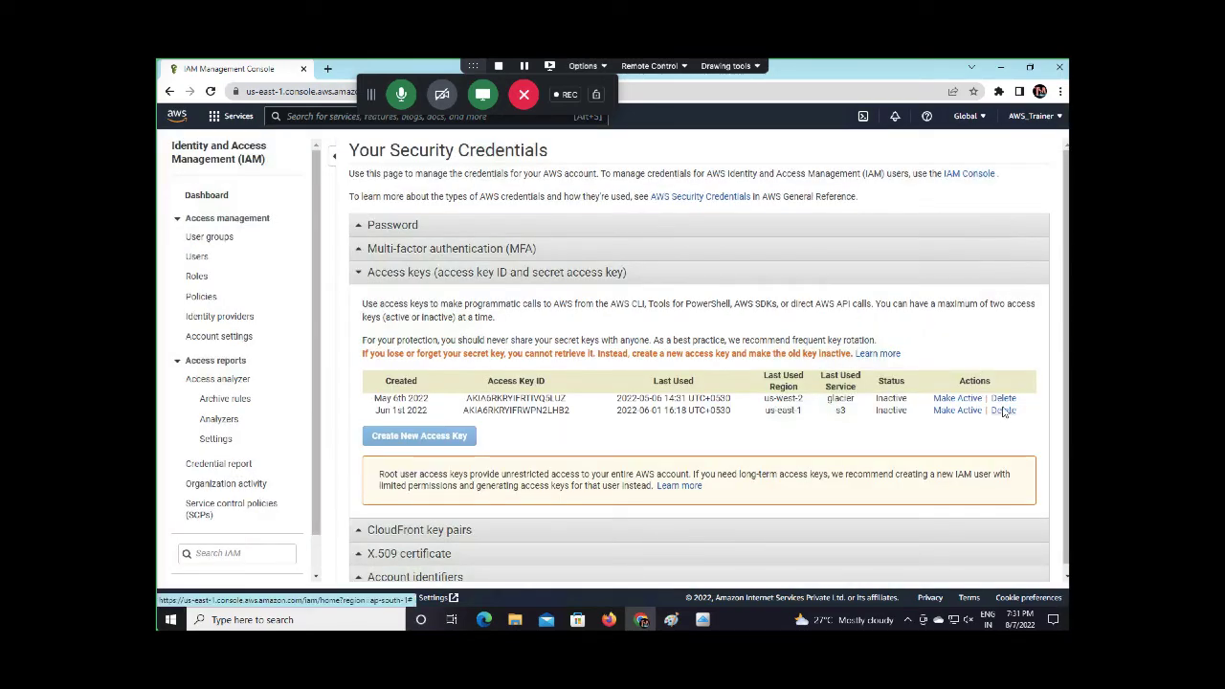
Replace the wrong ID with the Jun 1st 2022 key's own ID, then cancel deletion
click(1002, 410)
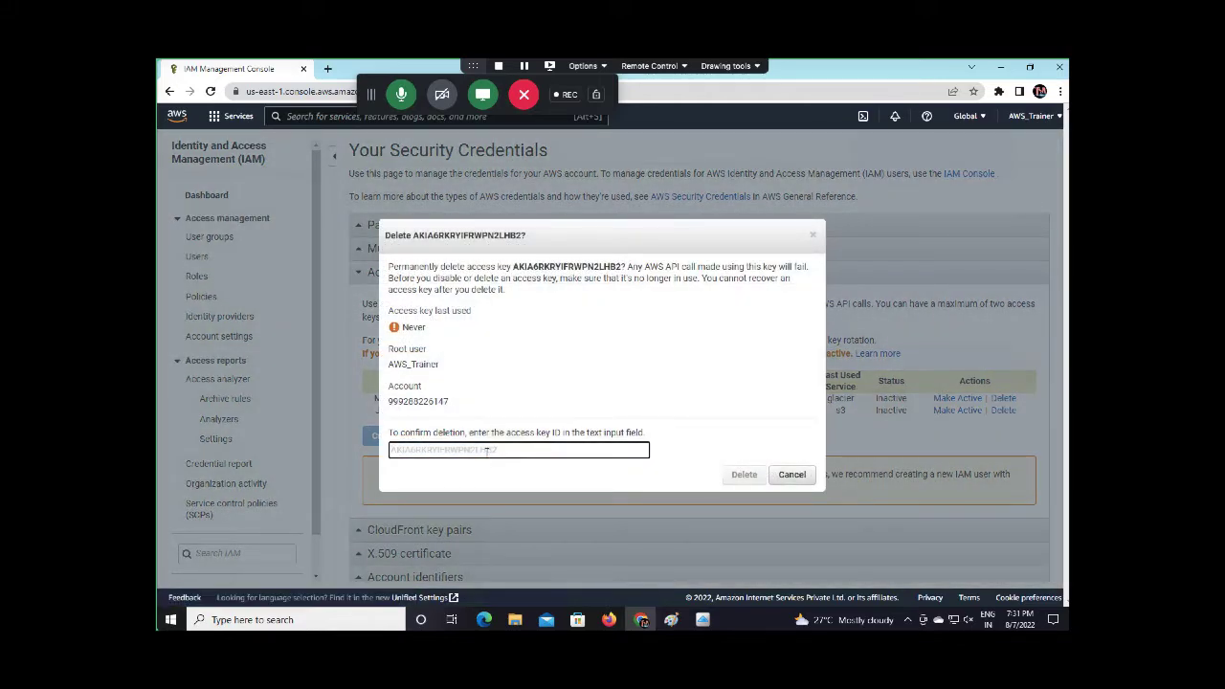
key(ctrl+v)
key(ctrl+a)
key(BackSpace)
click(495, 489)
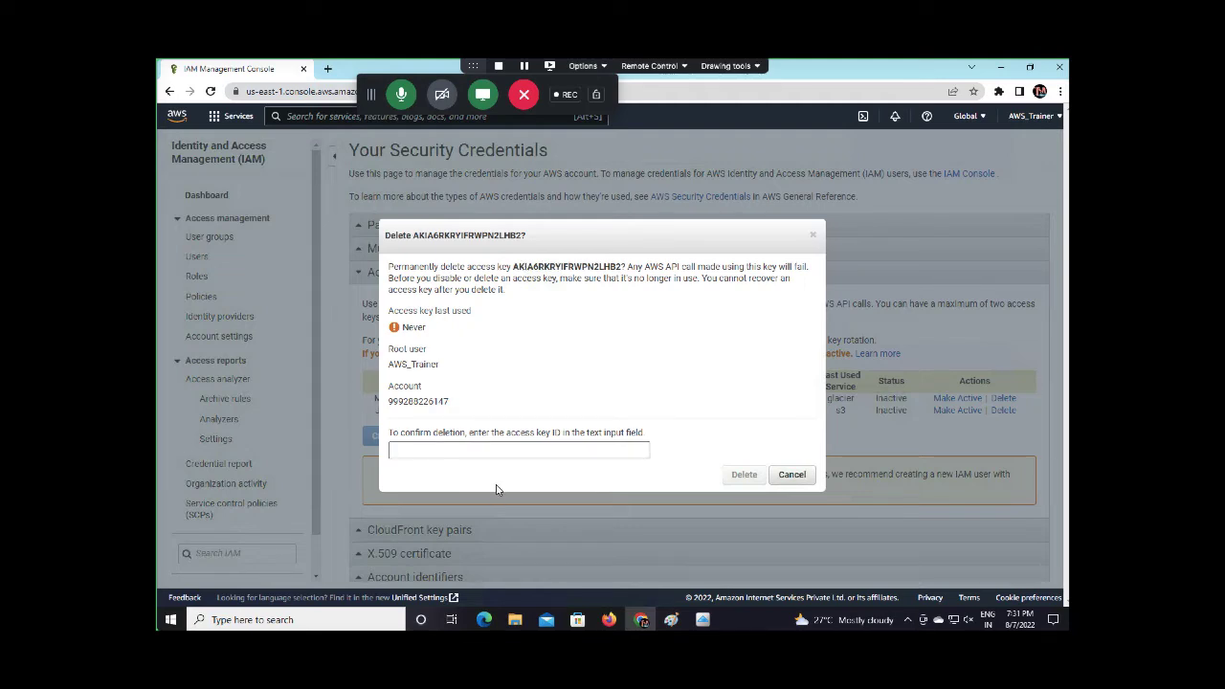
click(496, 450)
drag(516, 267, 626, 267)
right_click(597, 267)
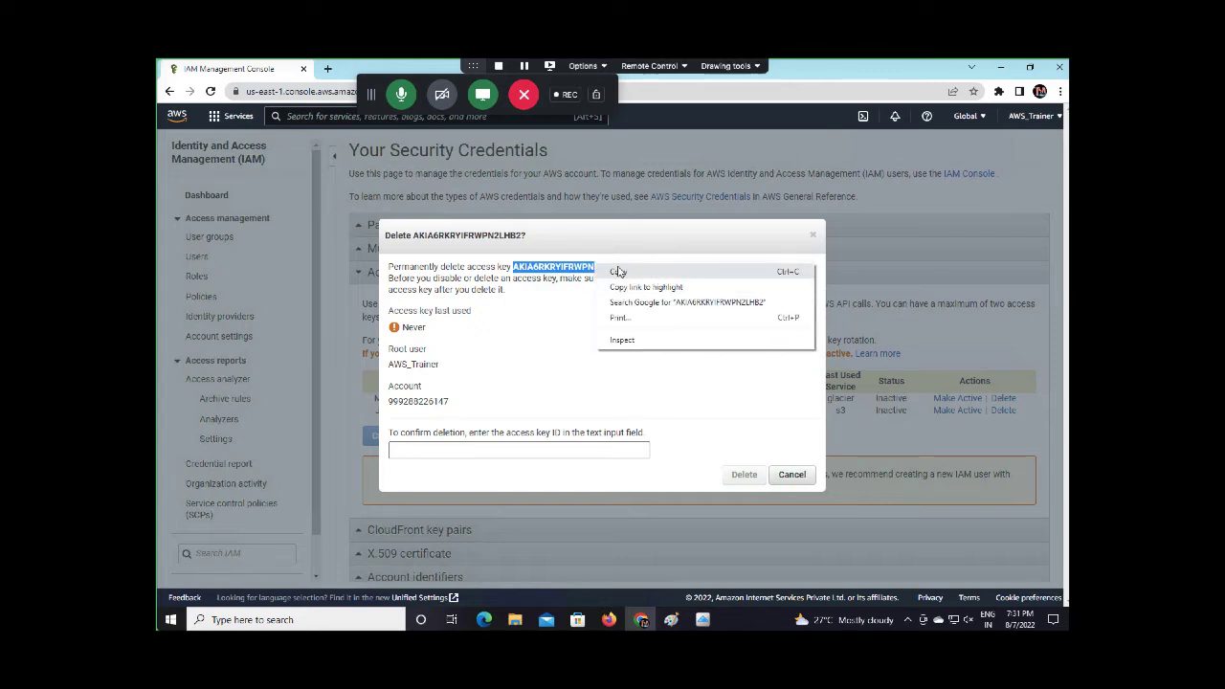
click(614, 271)
click(478, 451)
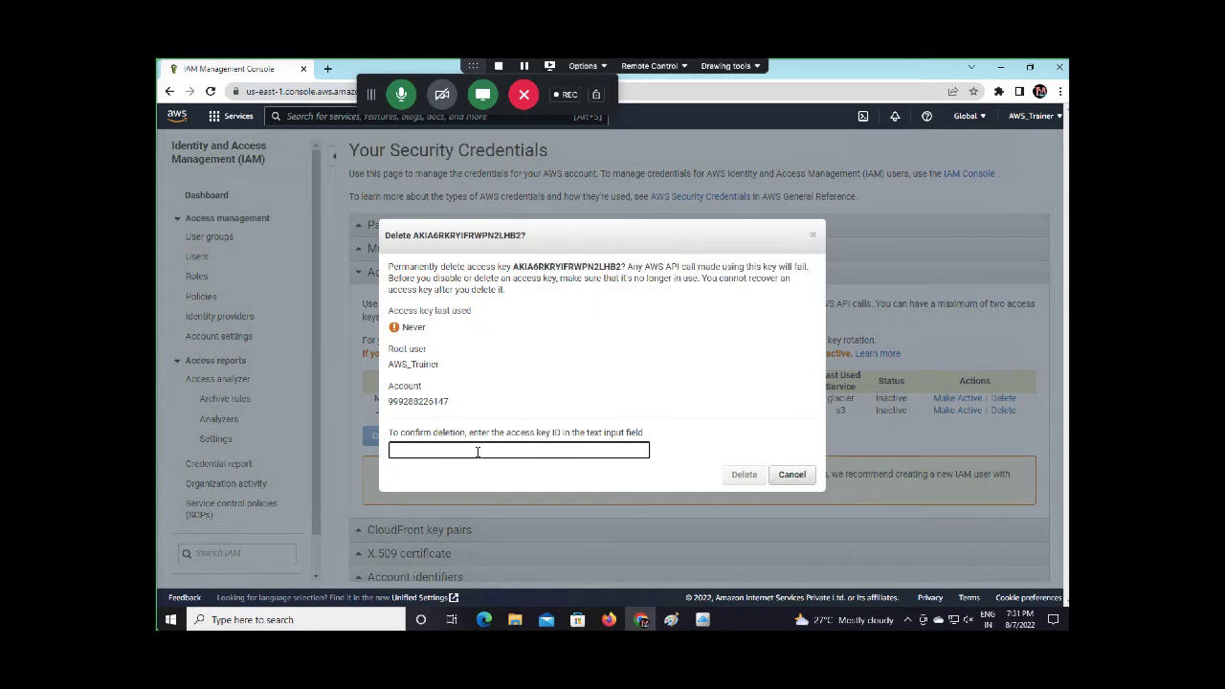
key(ctrl+v)
click(757, 387)
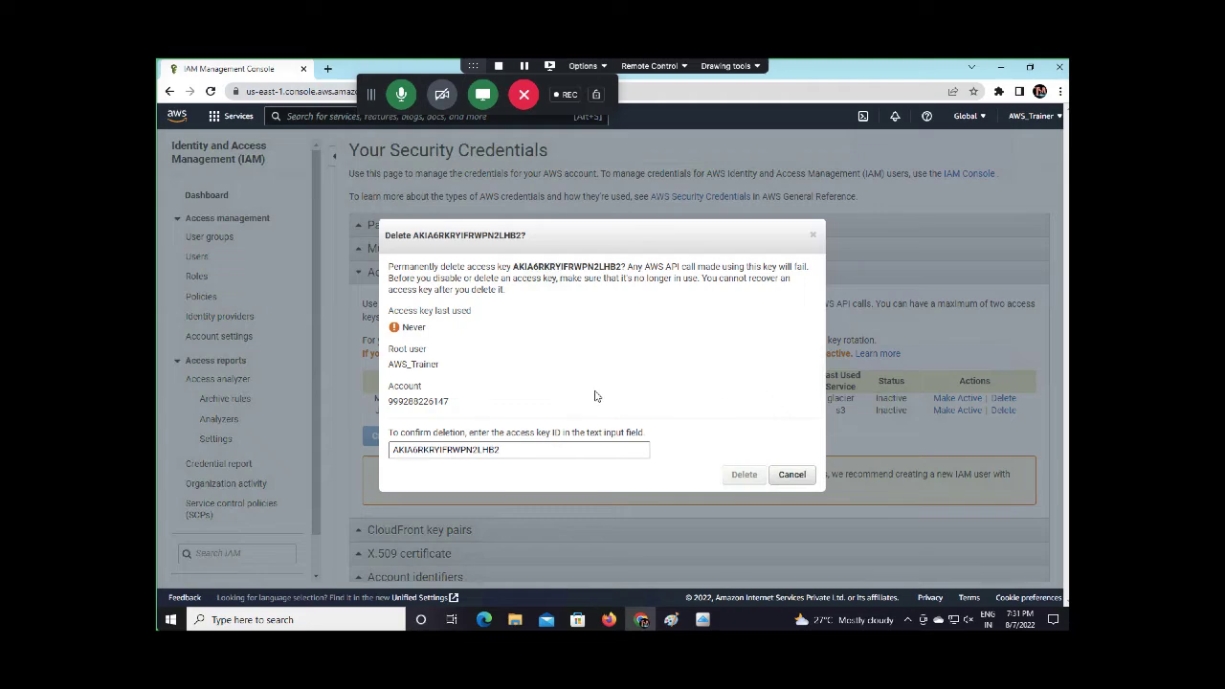
click(746, 475)
click(797, 477)
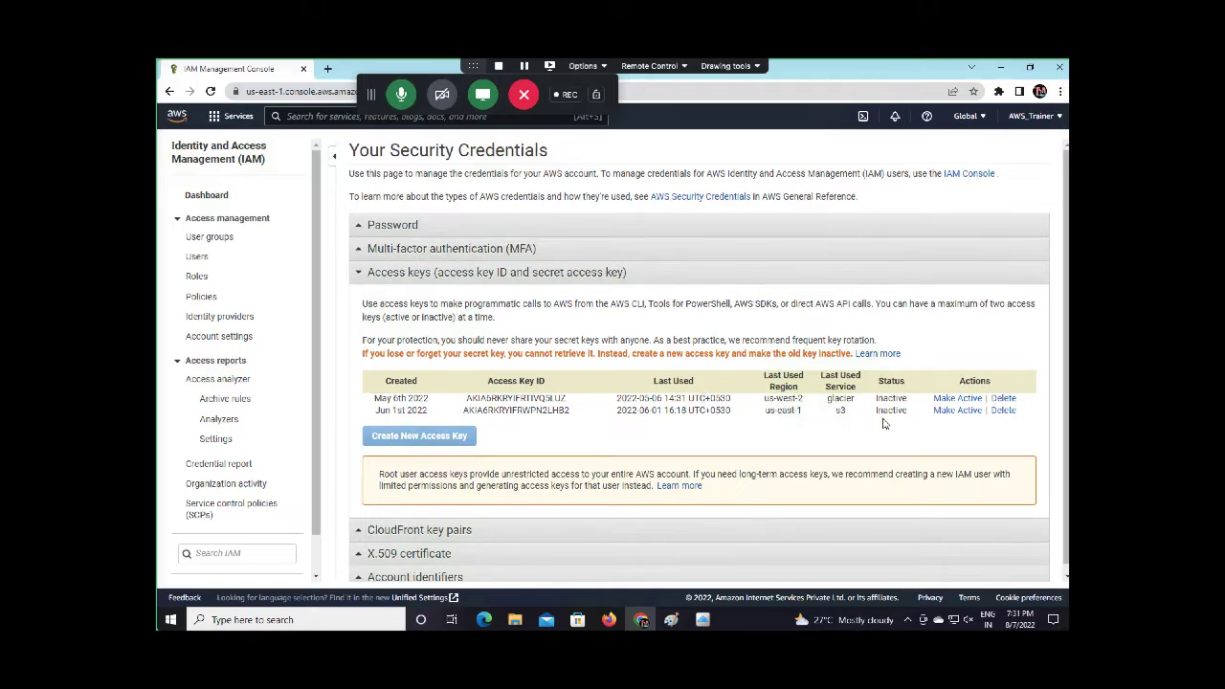
Reactivate the May 6th 2022 key, then cancel deactivating it and deleting the Jun 1st key
click(957, 398)
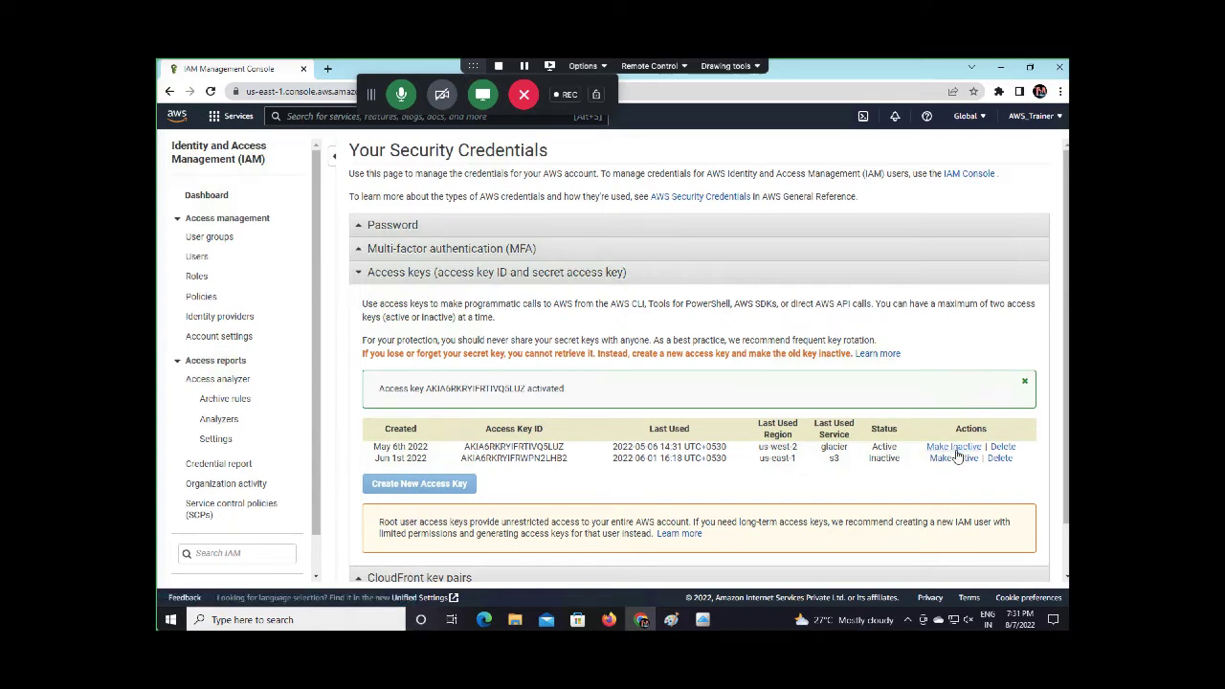
click(954, 447)
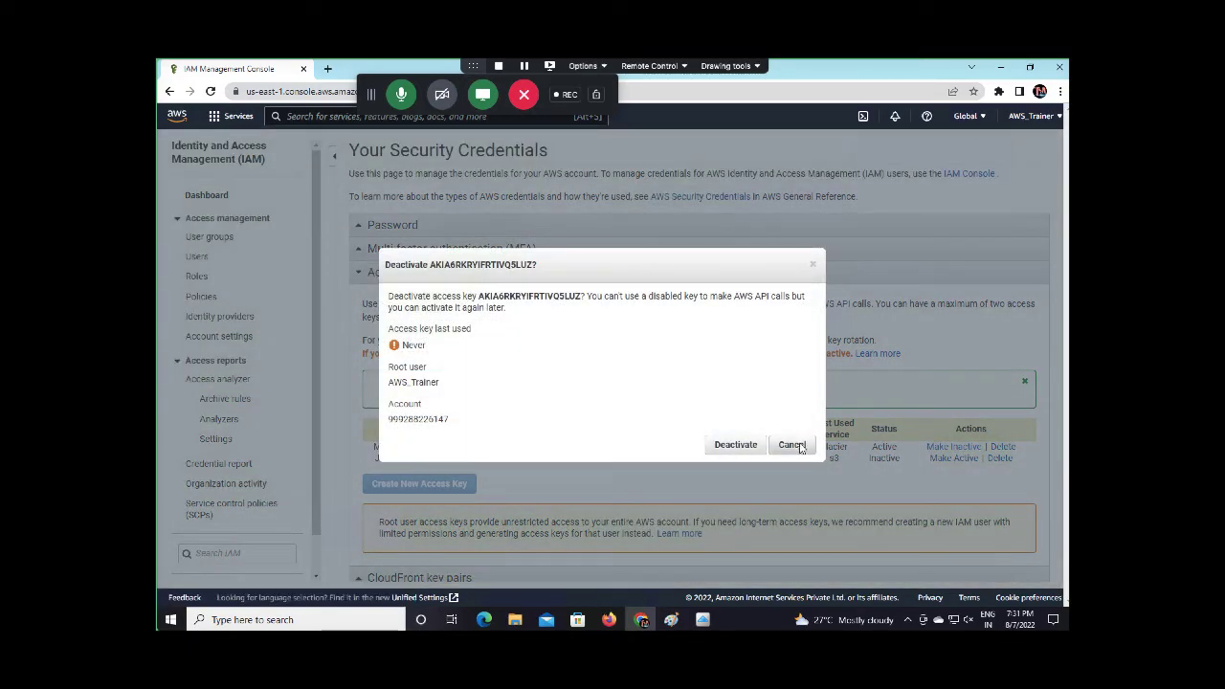
click(791, 445)
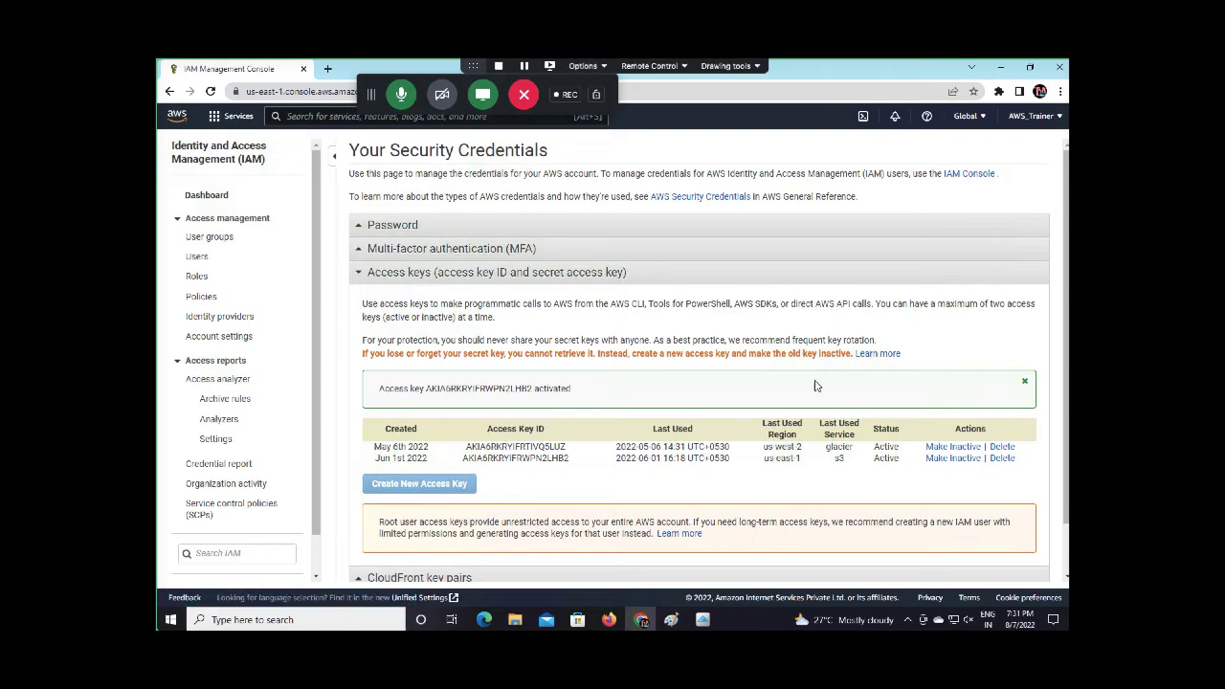
click(1002, 457)
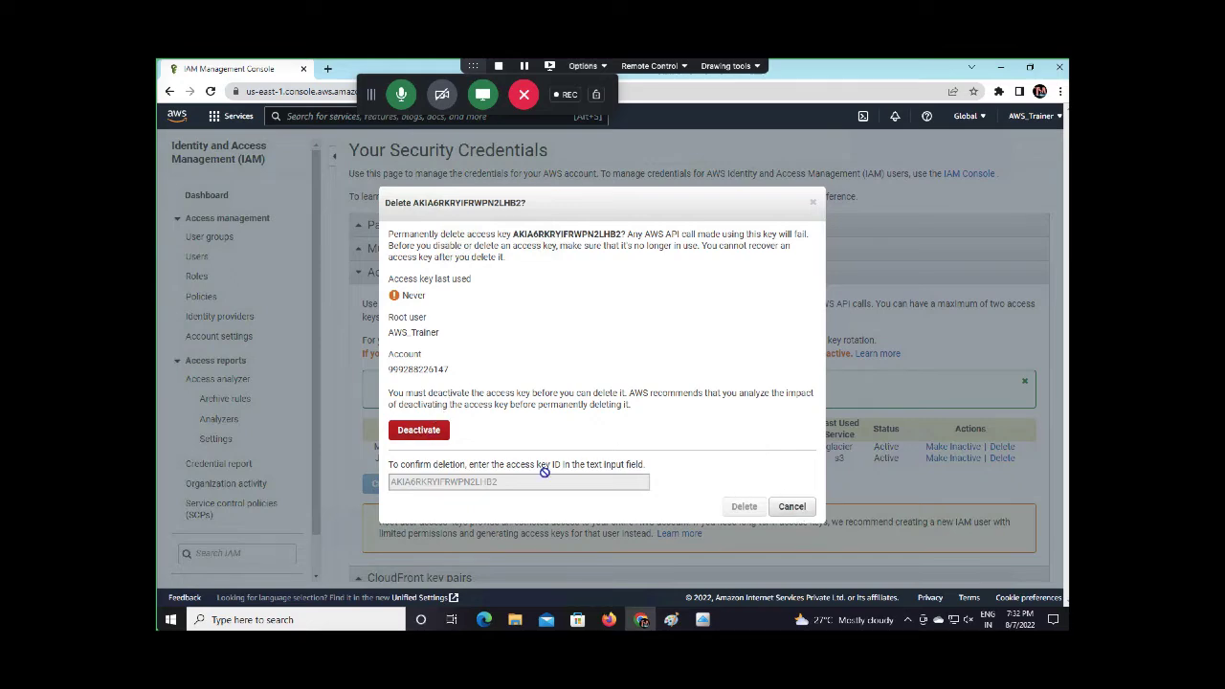
click(791, 507)
scroll(585, 314, down, 1)
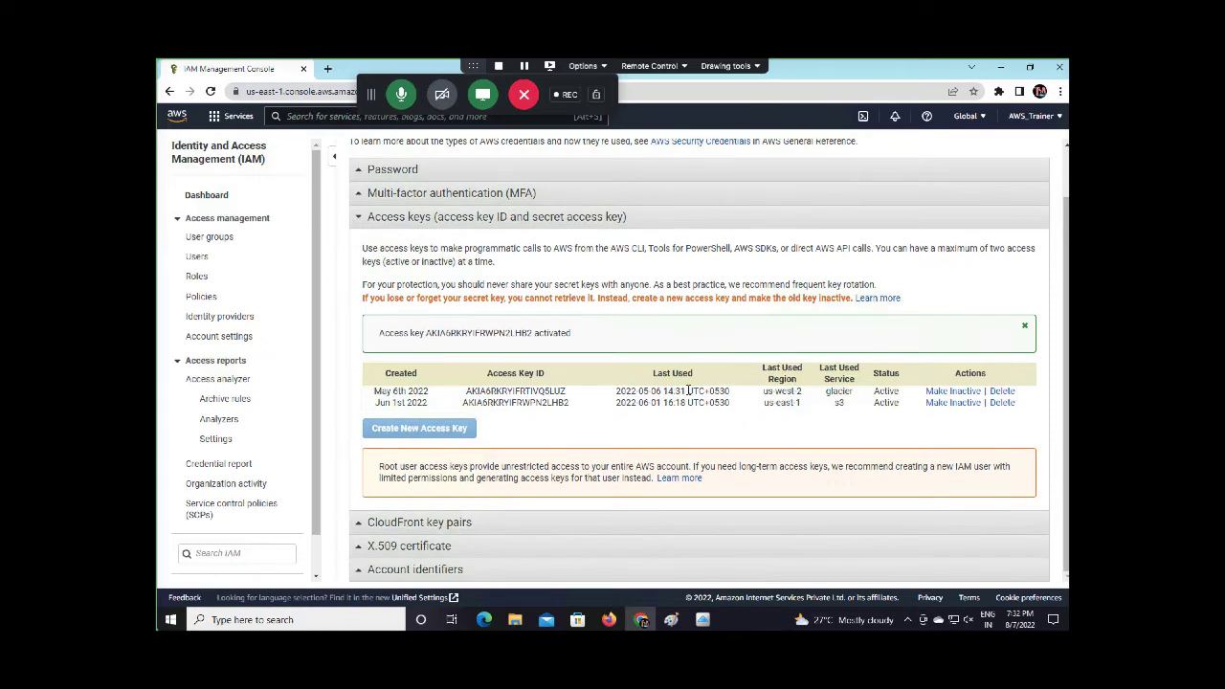
scroll(504, 212, up, 1)
Re-expand Access keys and deactivate both the Jun 1st and May 6th 2022 keys
click(450, 249)
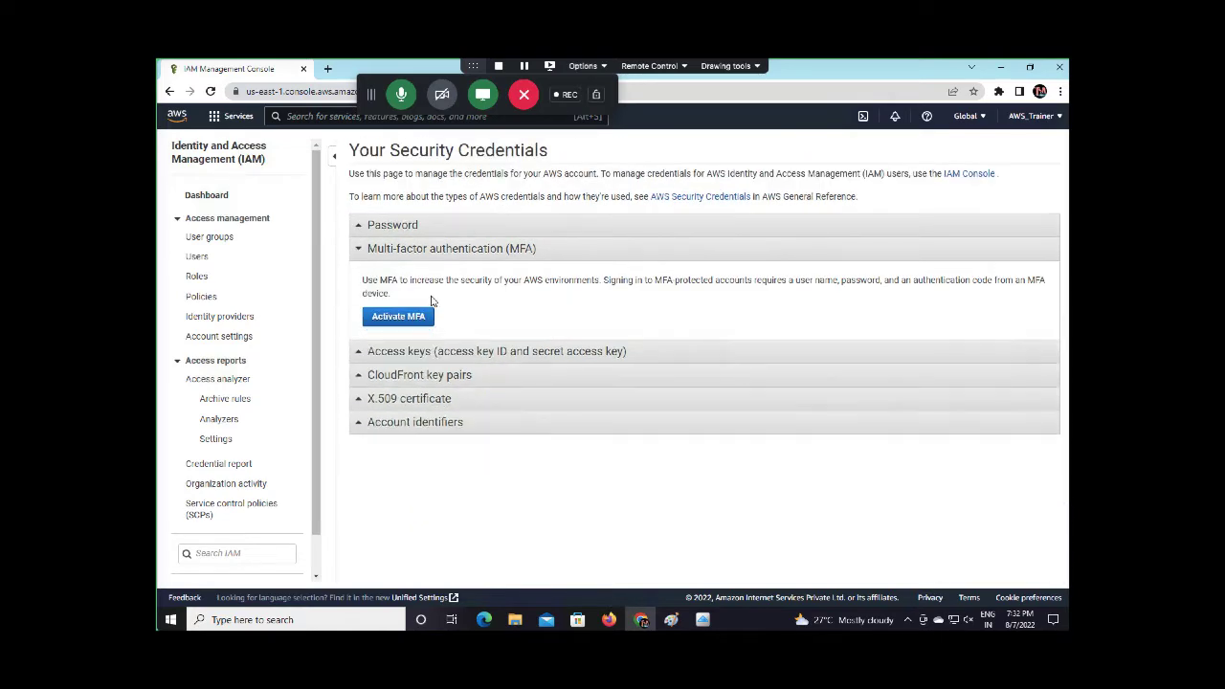
click(408, 351)
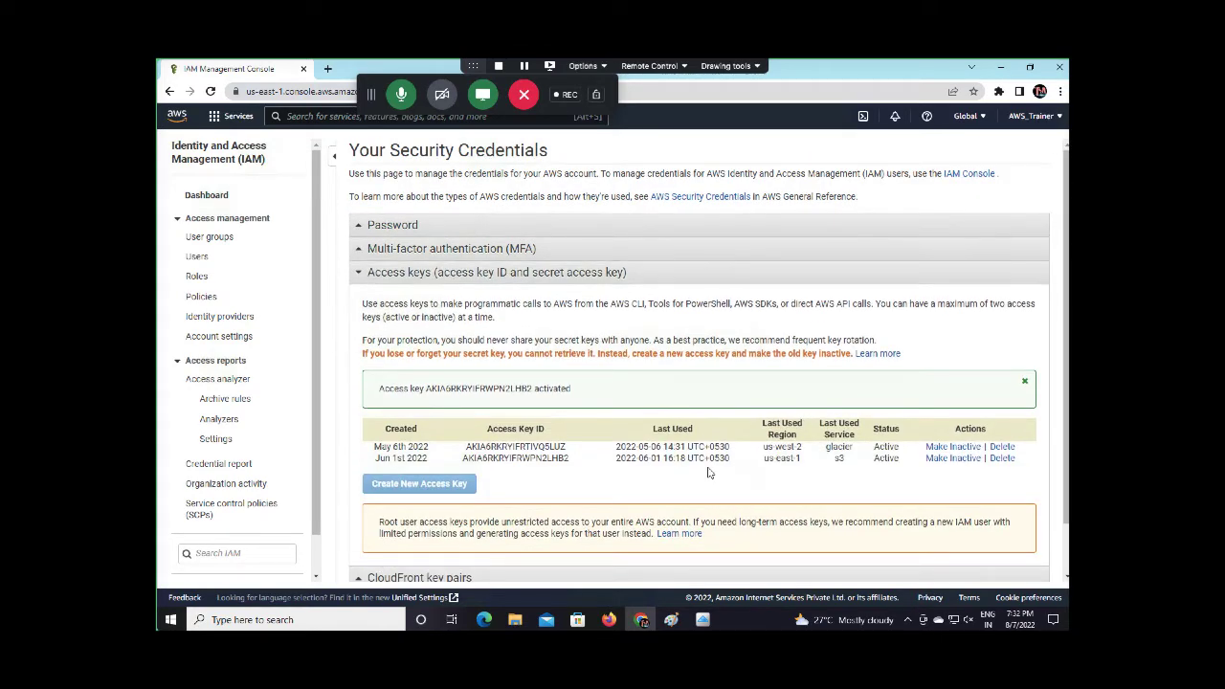
click(1024, 381)
click(953, 411)
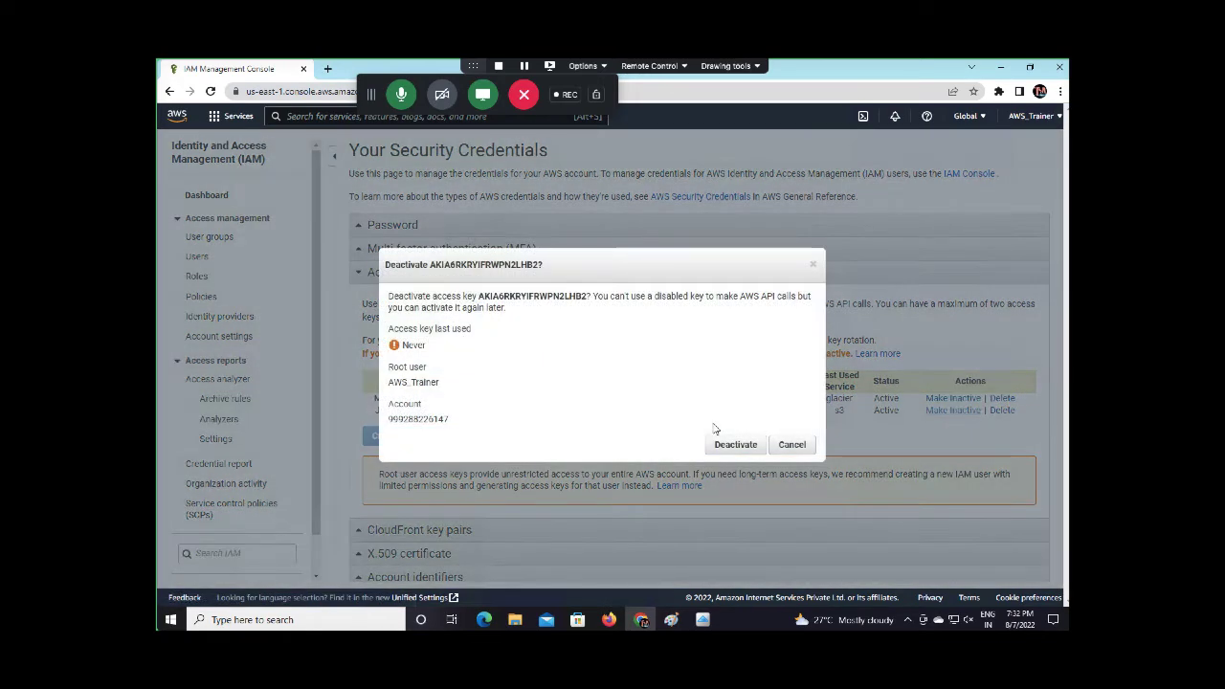
click(731, 446)
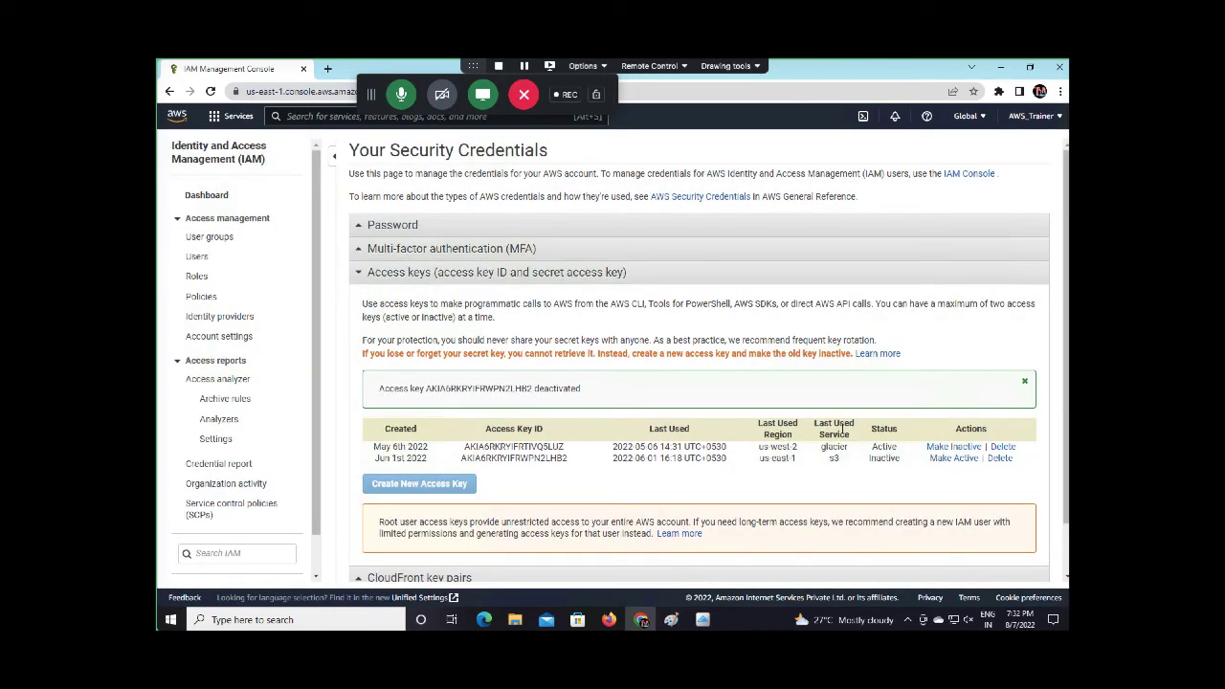
click(953, 446)
click(733, 445)
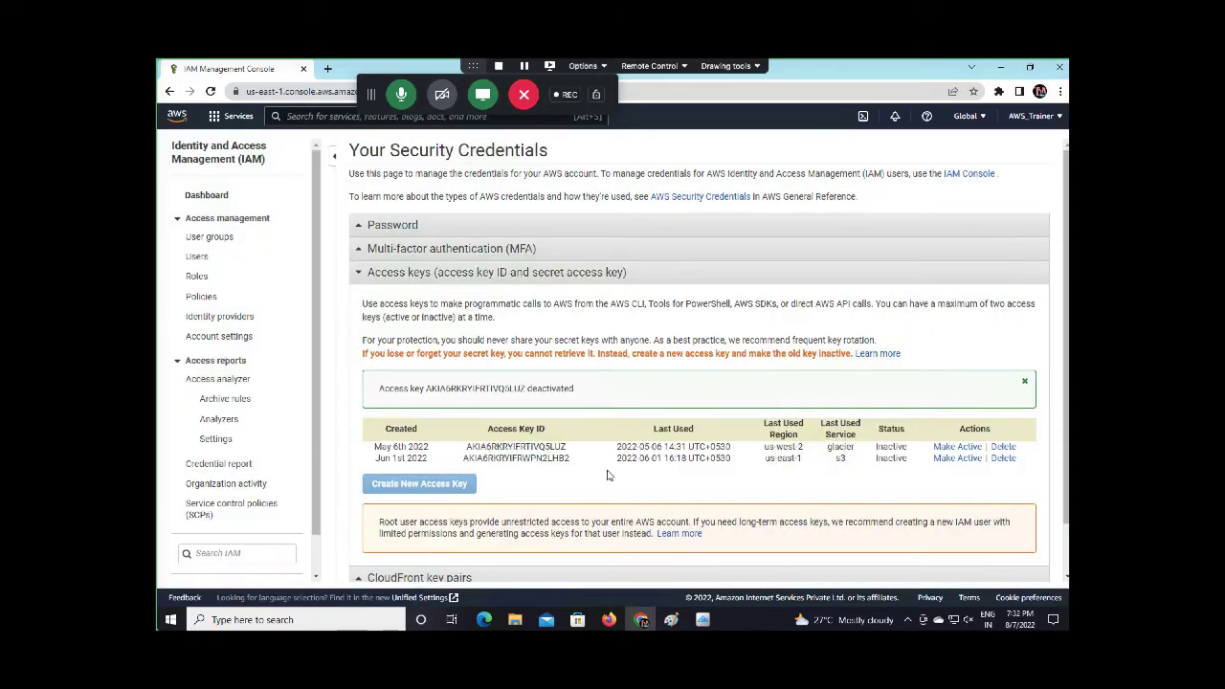
scroll(578, 480, down, 1)
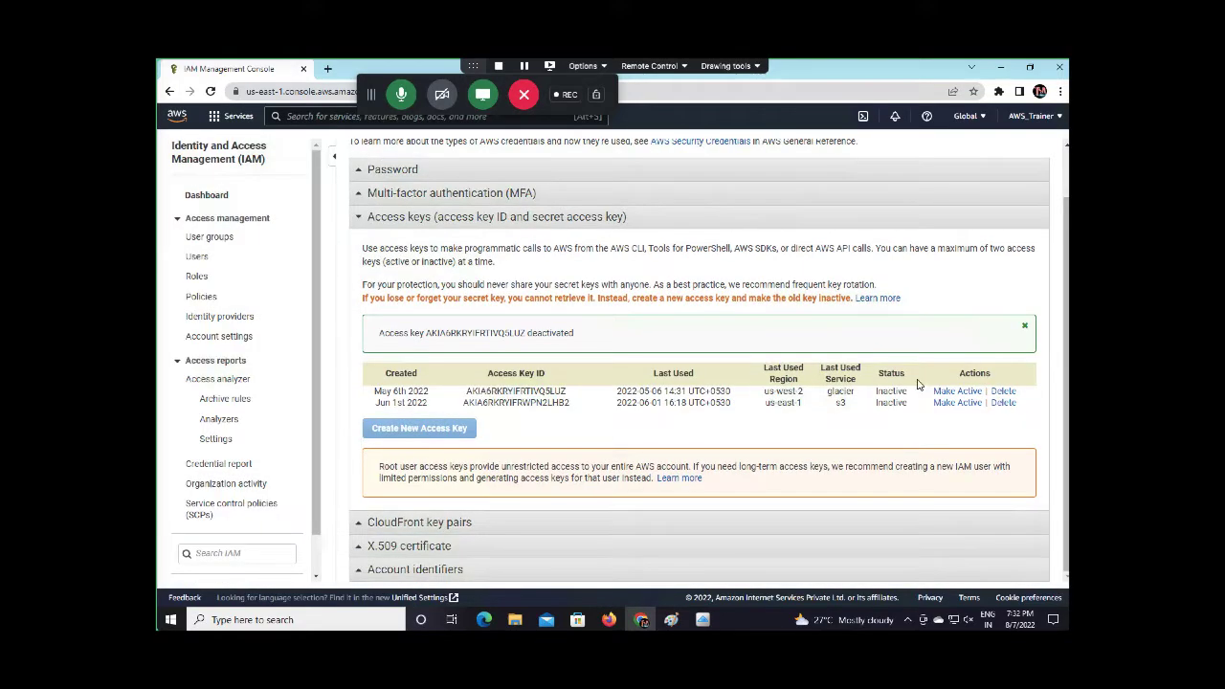
Delete the first access key, confirming with its copied key ID
click(1002, 391)
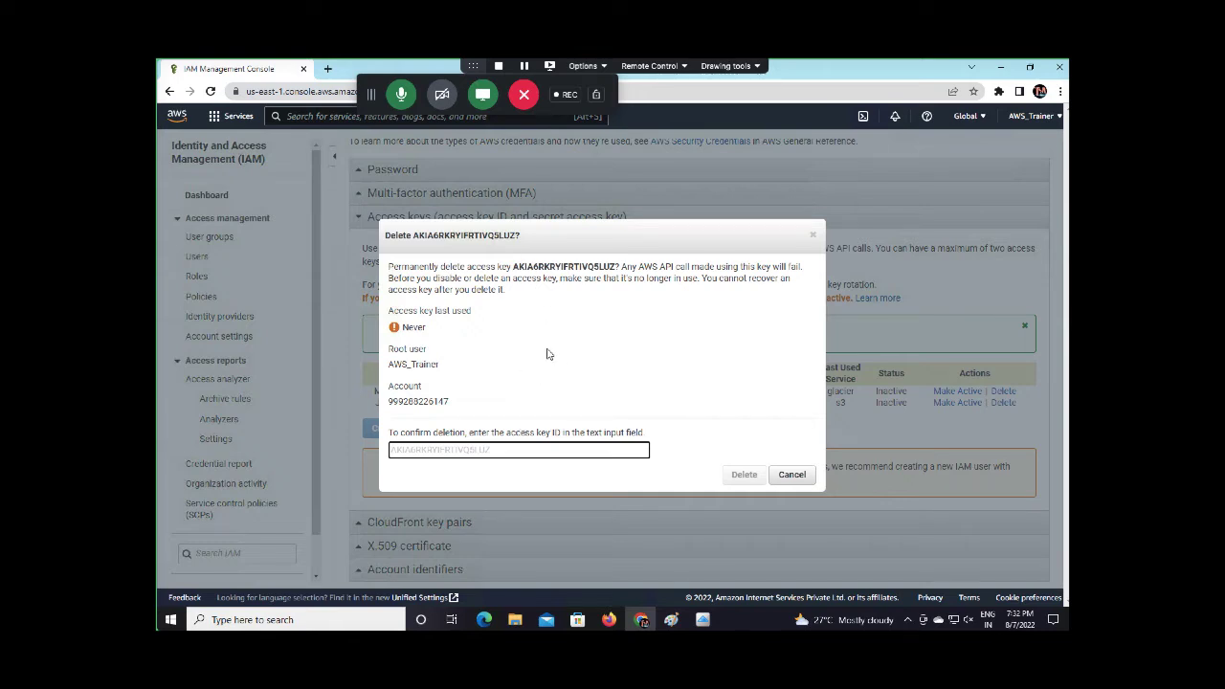
drag(516, 266, 617, 266)
right_click(616, 267)
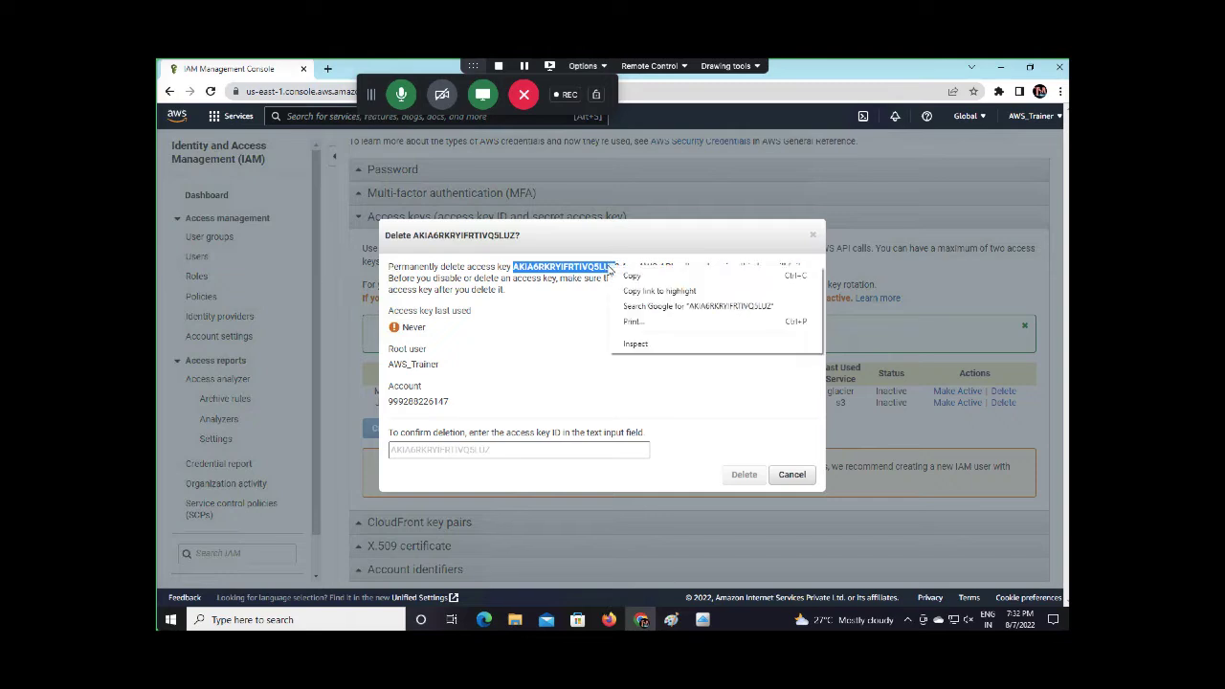
click(636, 277)
click(438, 451)
click(438, 451)
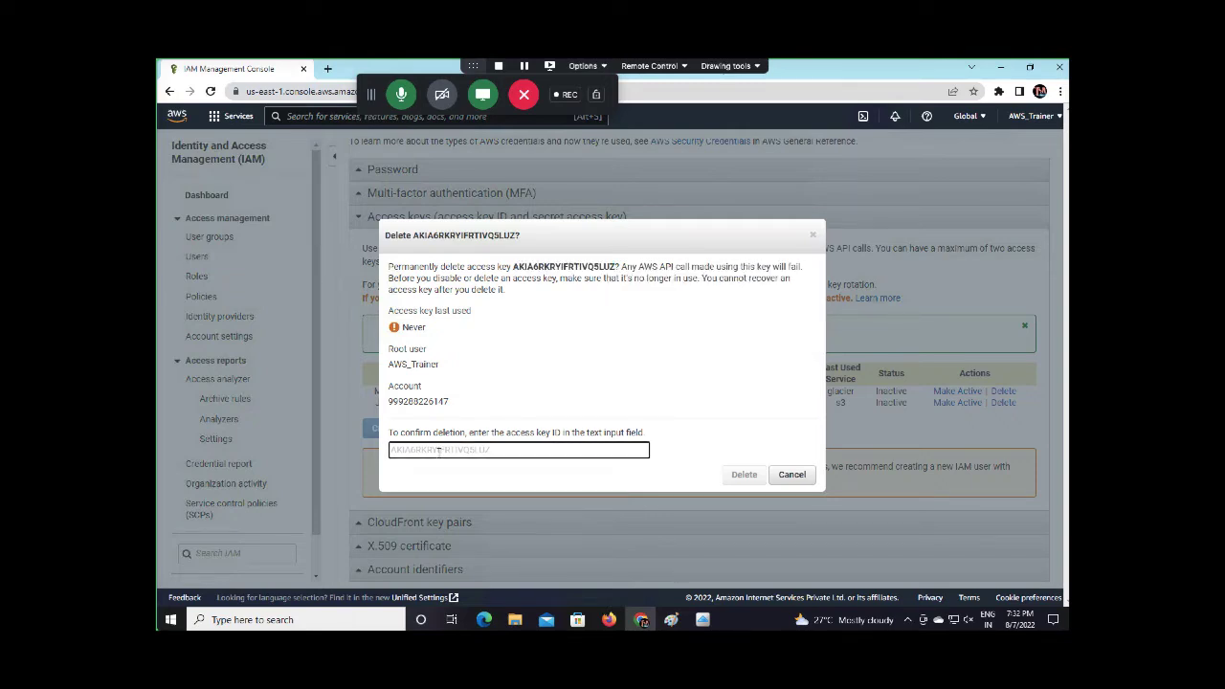
key(ctrl+v)
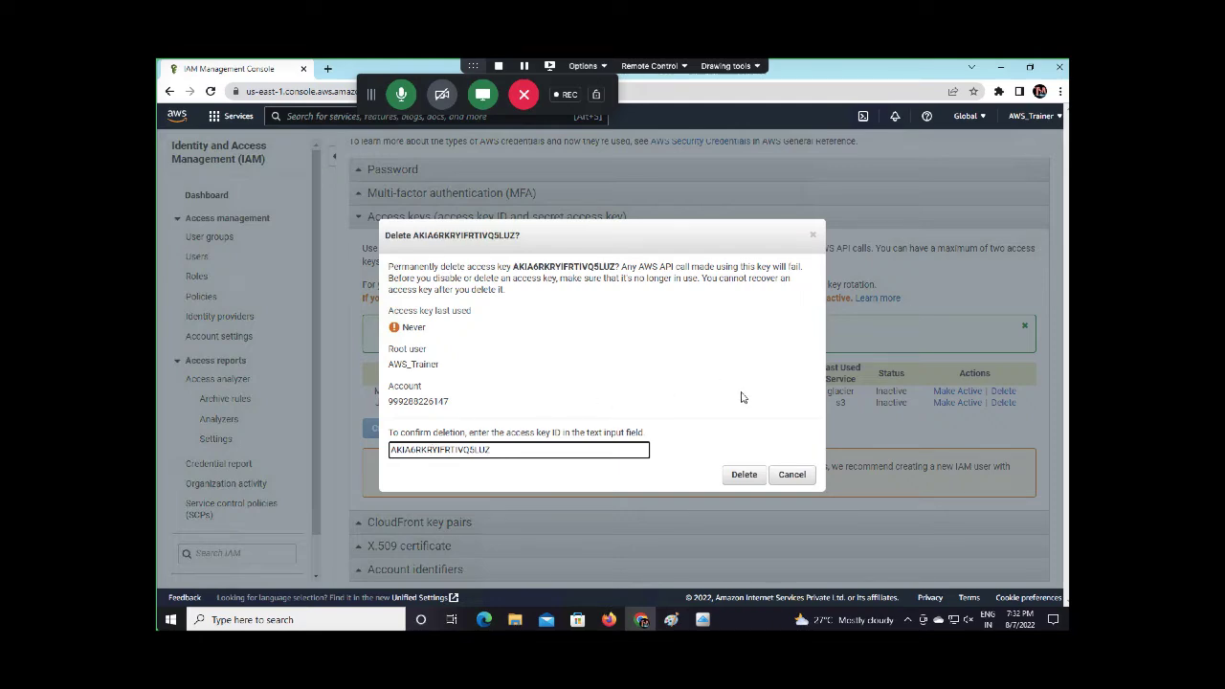
click(741, 478)
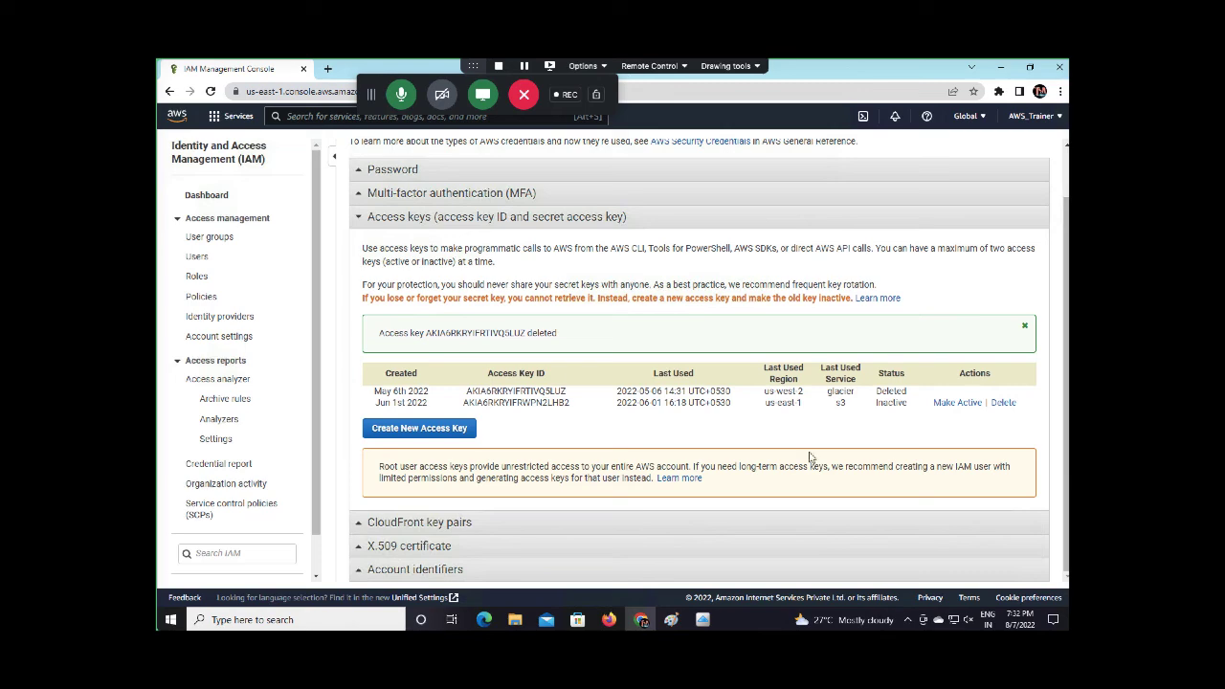
Delete the second access key, confirming with its copied key ID
click(1003, 402)
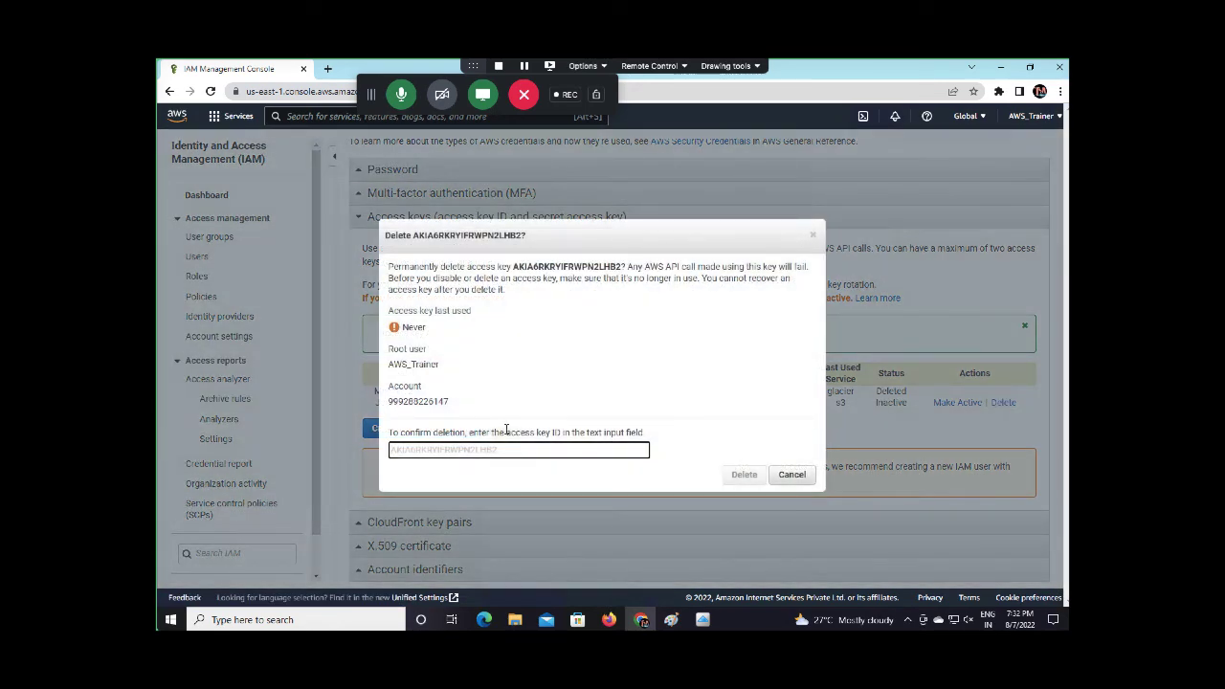
drag(515, 268, 624, 267)
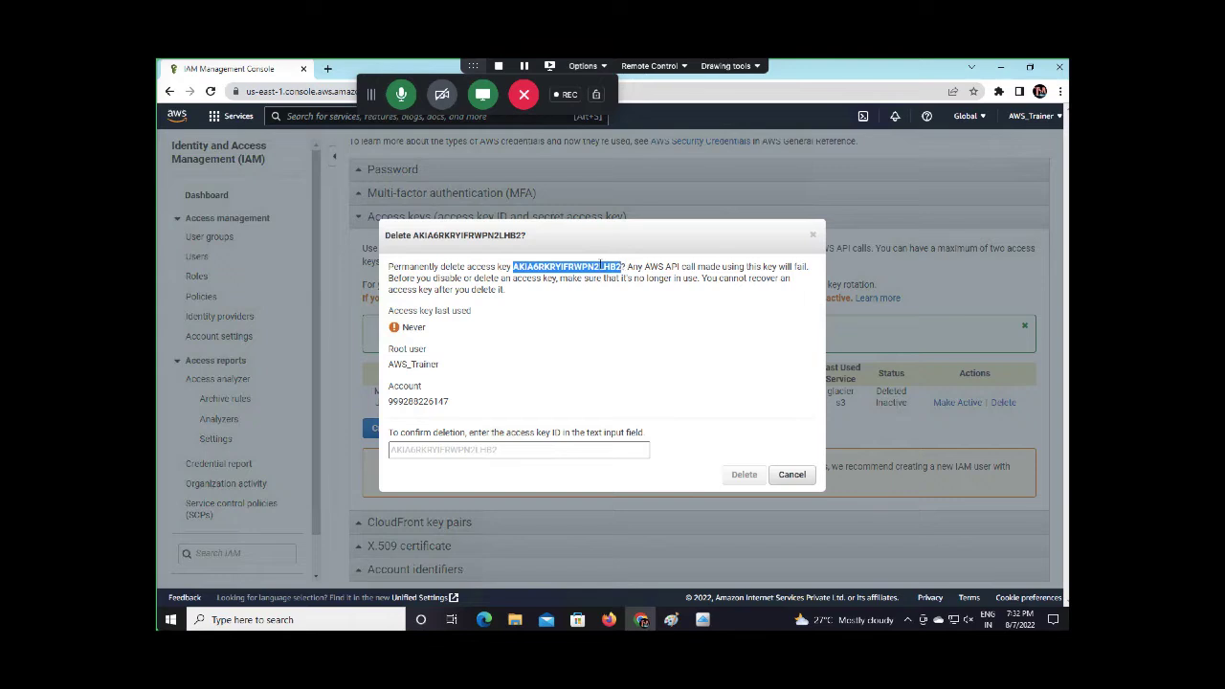
right_click(600, 266)
click(632, 273)
click(470, 449)
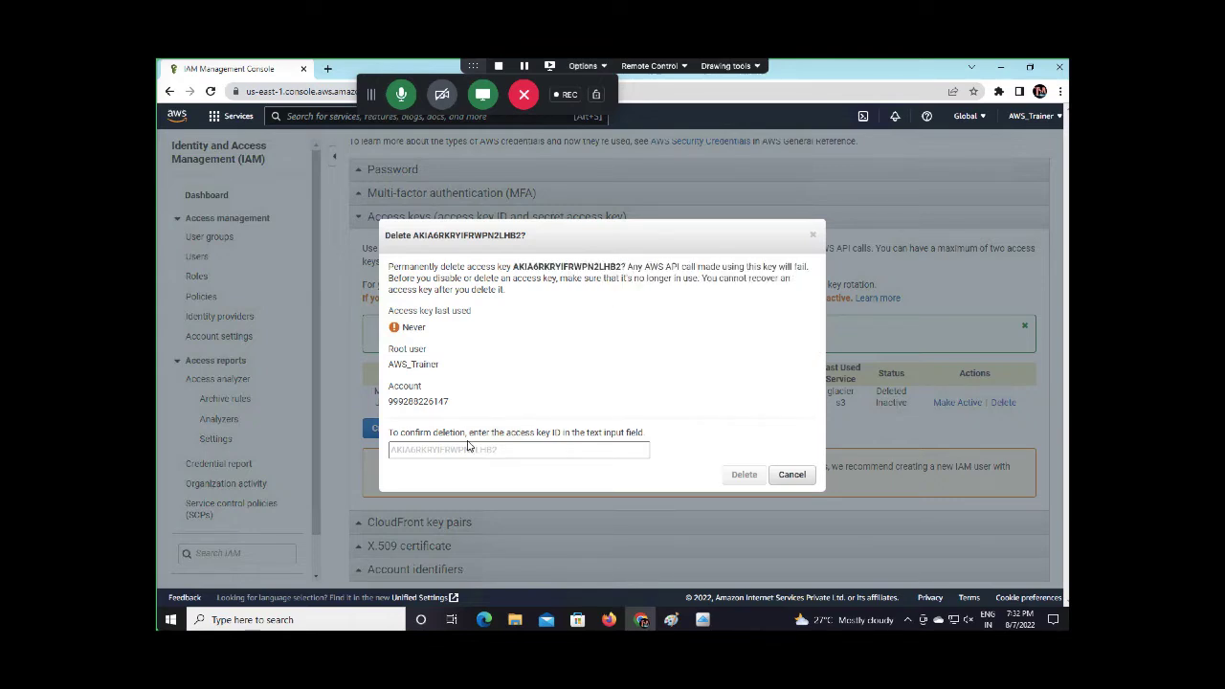
key(ctrl+v)
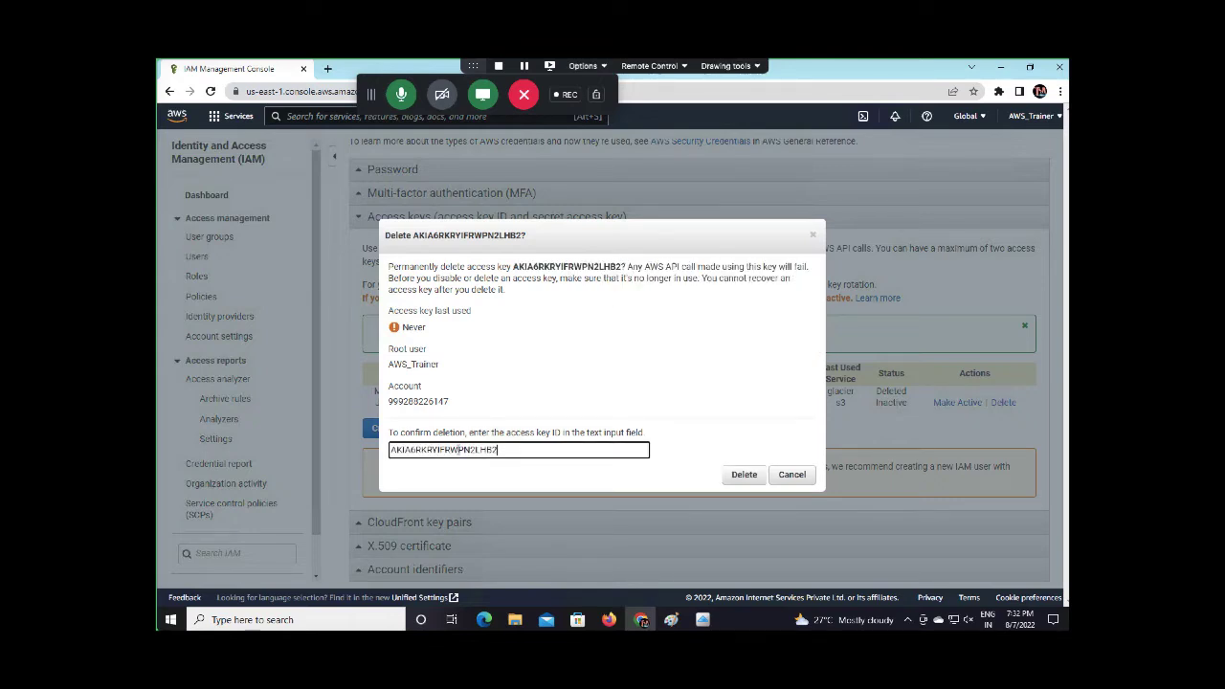
click(744, 474)
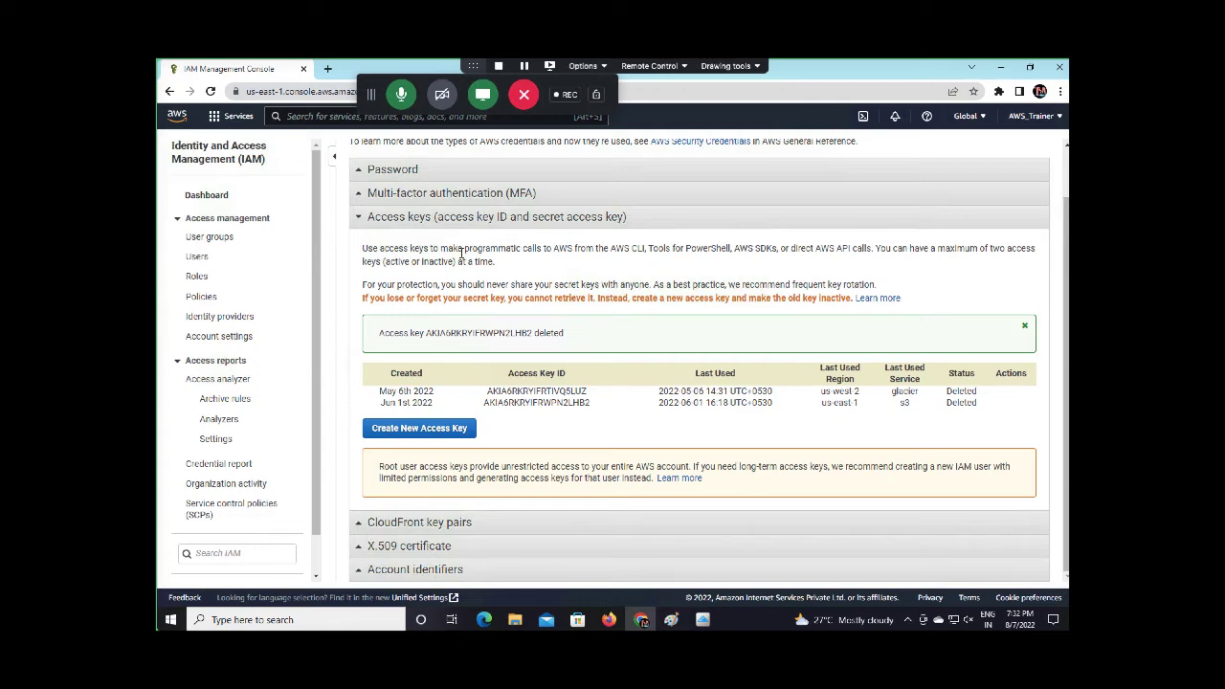
Create a new root access key, show its secret, and copy the access key ID
click(421, 429)
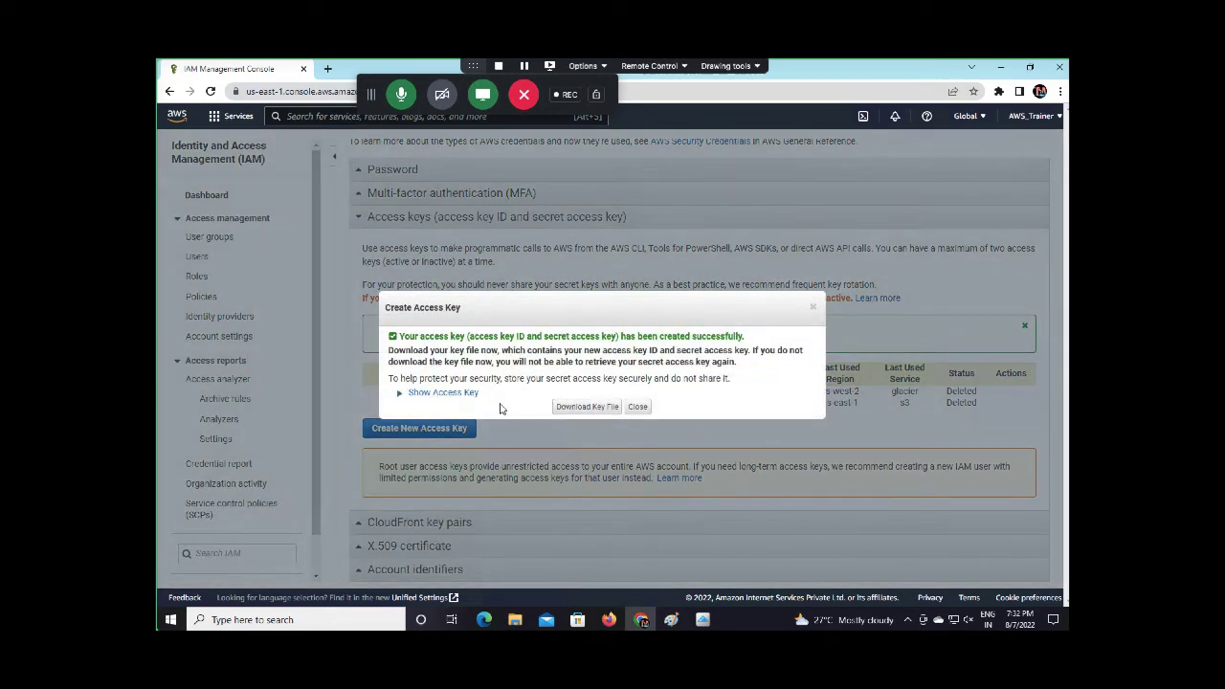
click(443, 392)
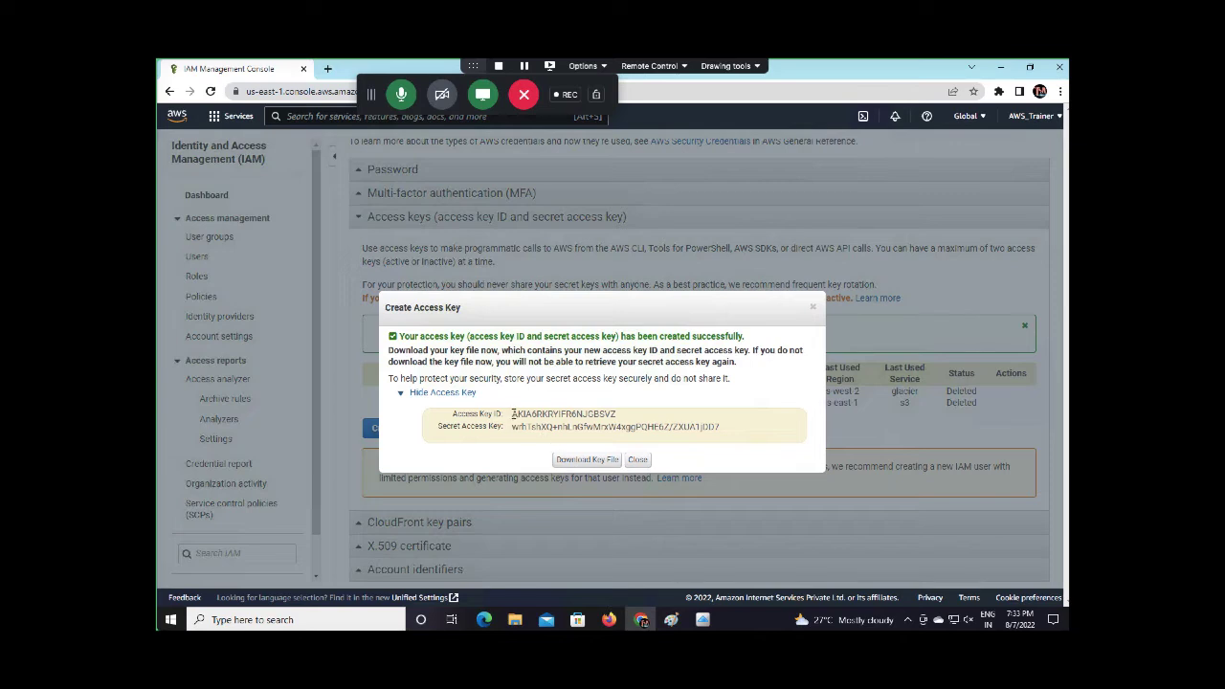
drag(513, 414, 620, 413)
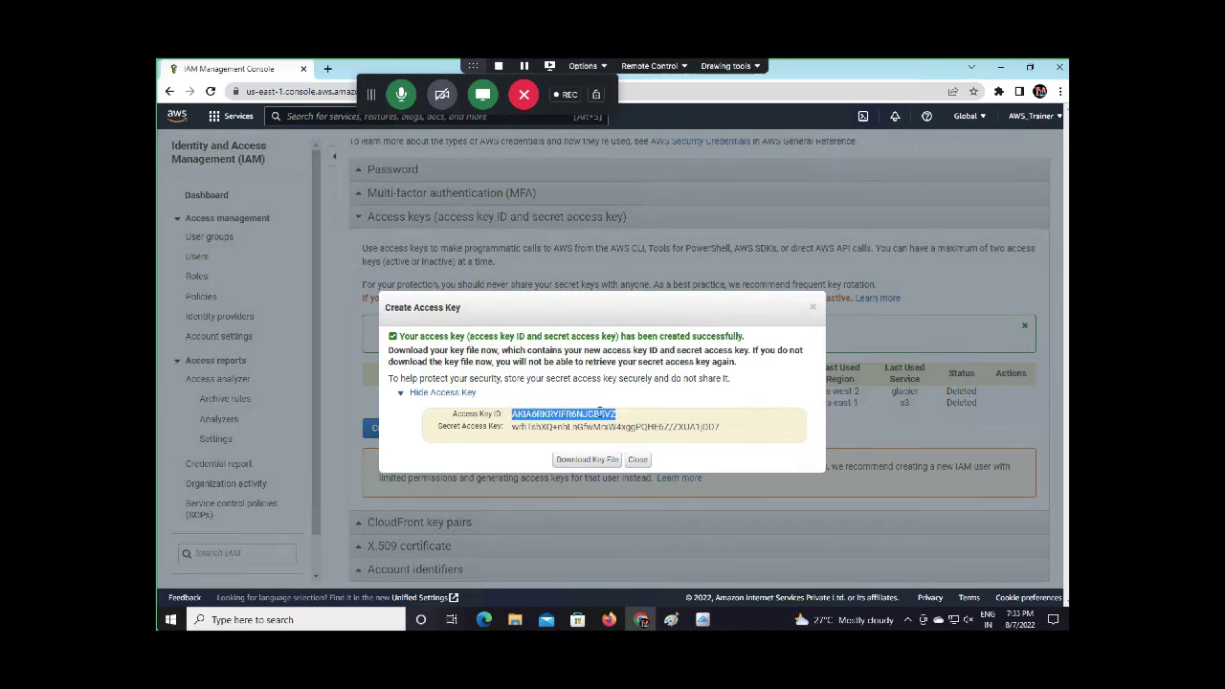
right_click(599, 413)
click(622, 422)
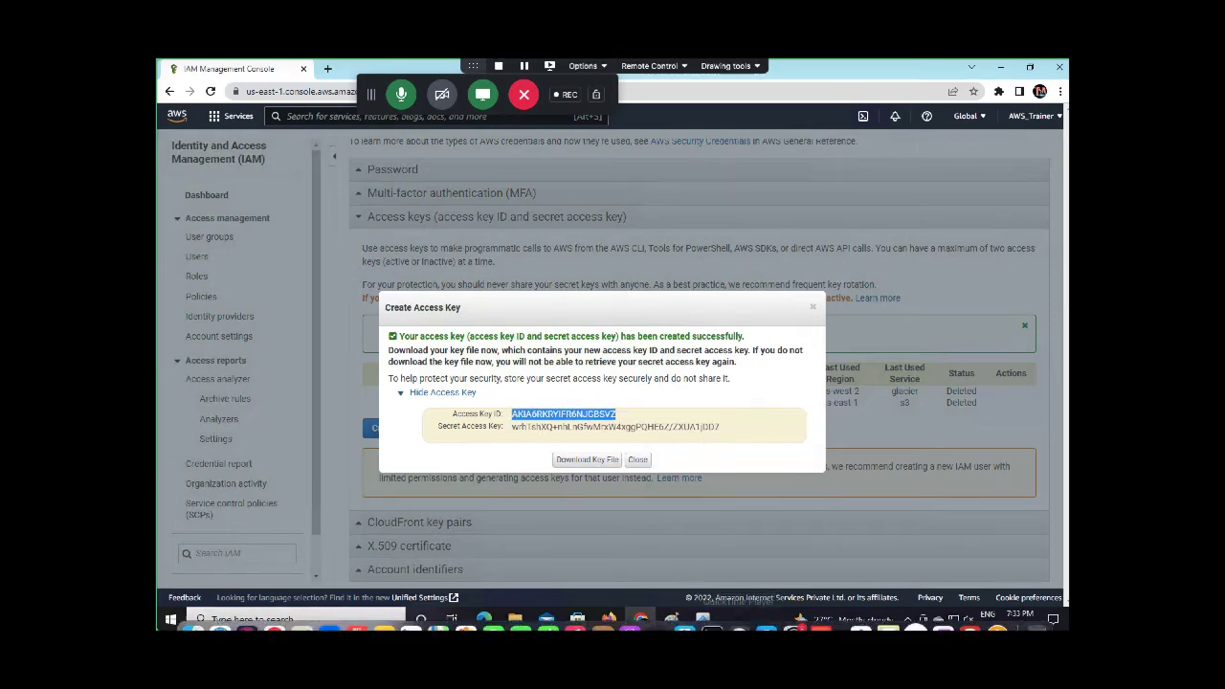
mouse_move(731, 580)
mouse_move(702, 619)
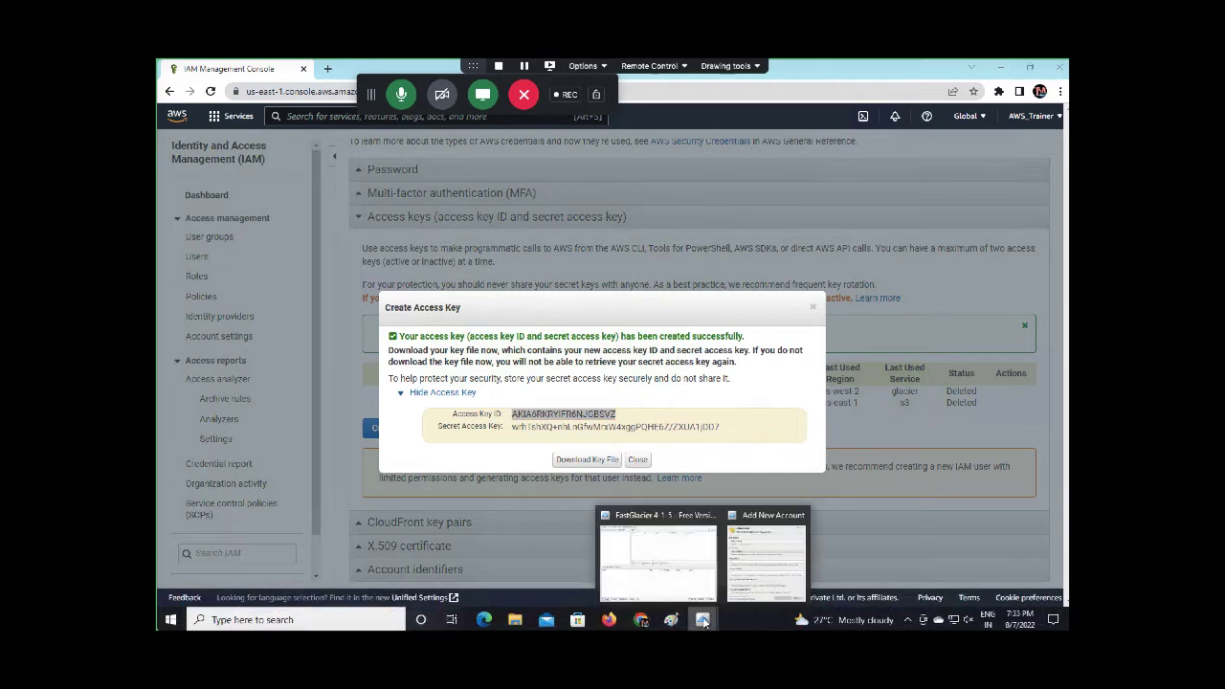
click(734, 545)
Fill FastGlacier's account form with the new access key ID and the copied secret access key
click(463, 332)
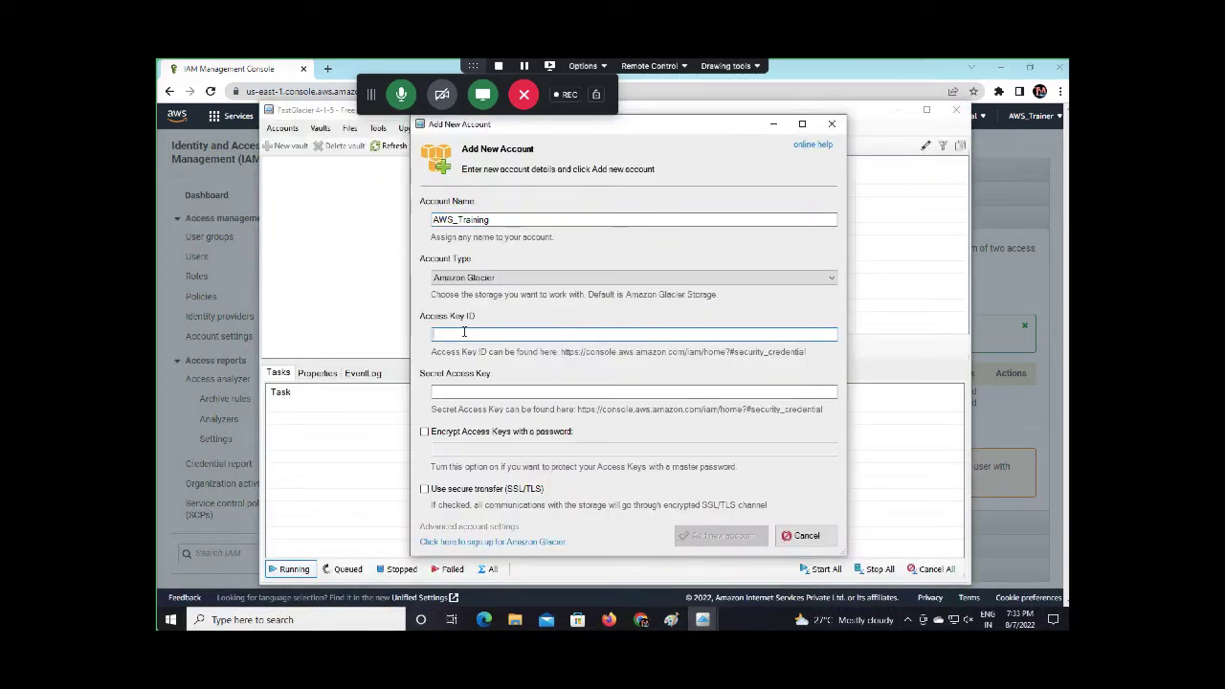
key(ctrl+v)
click(475, 390)
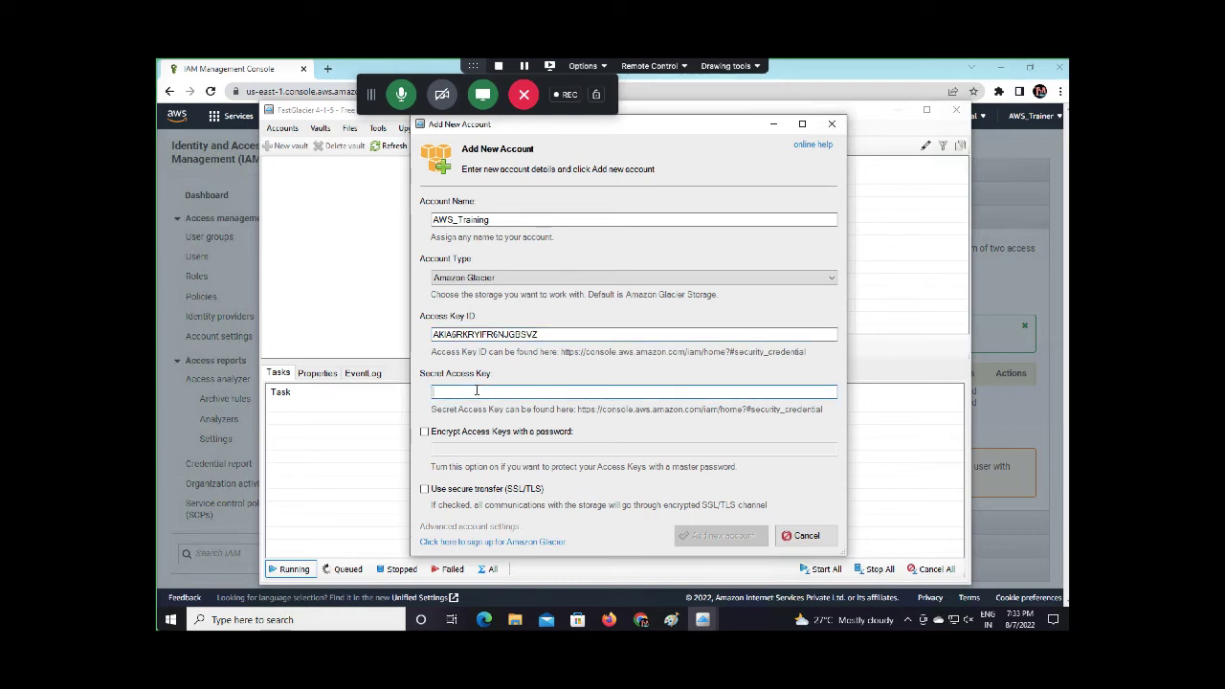
click(217, 280)
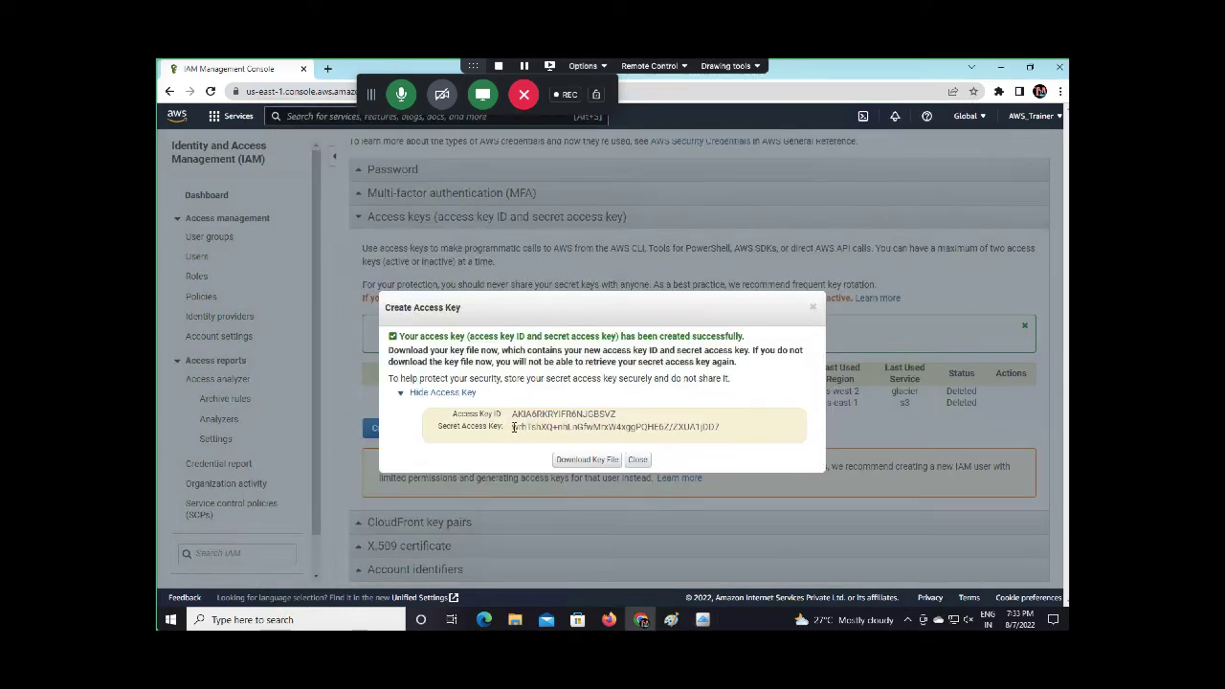
drag(513, 428, 720, 427)
right_click(703, 427)
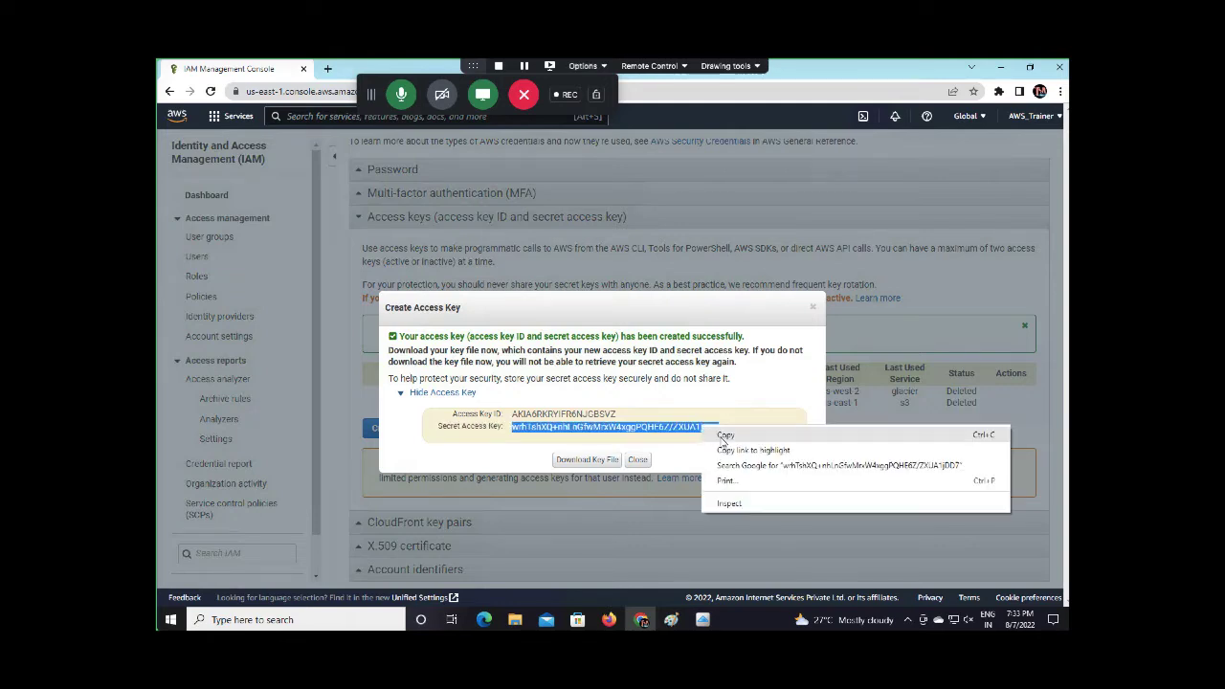
click(732, 433)
mouse_move(702, 619)
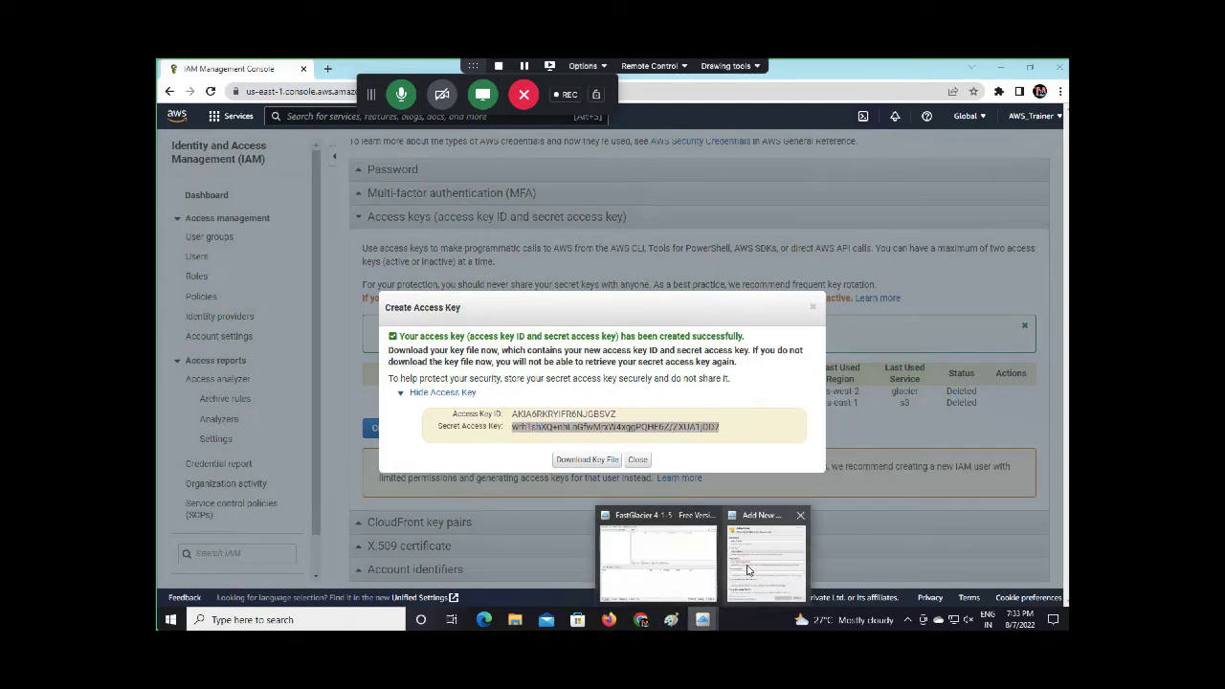
click(765, 550)
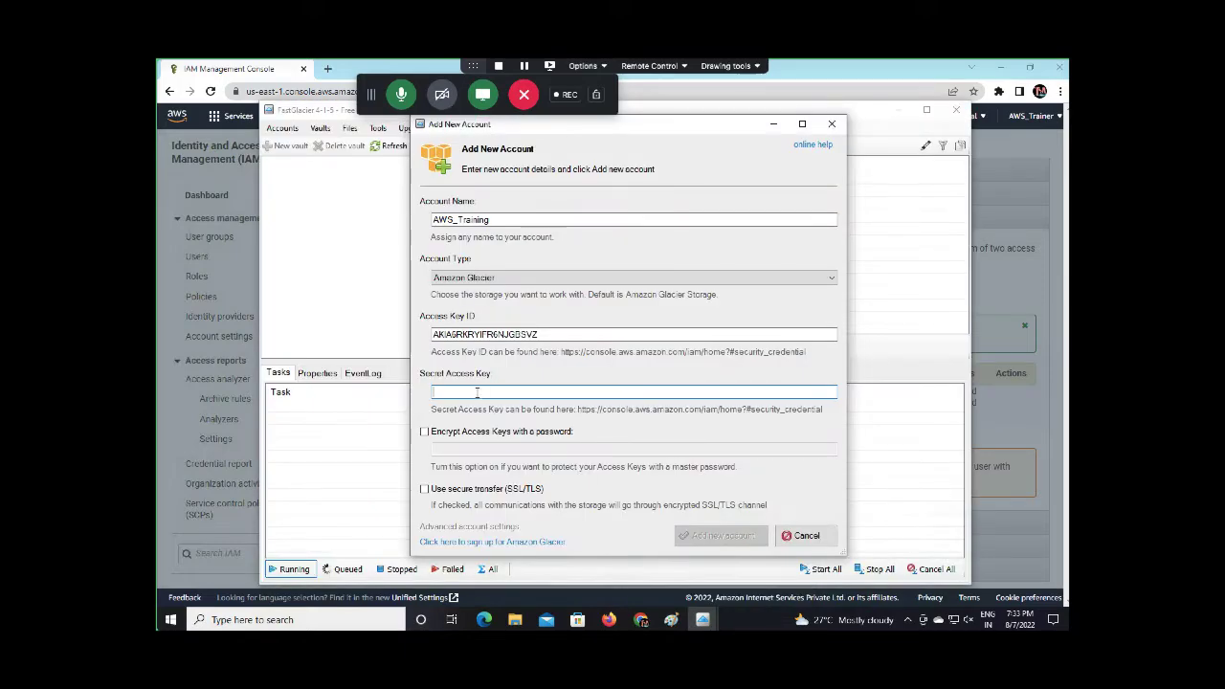
key(ctrl+v)
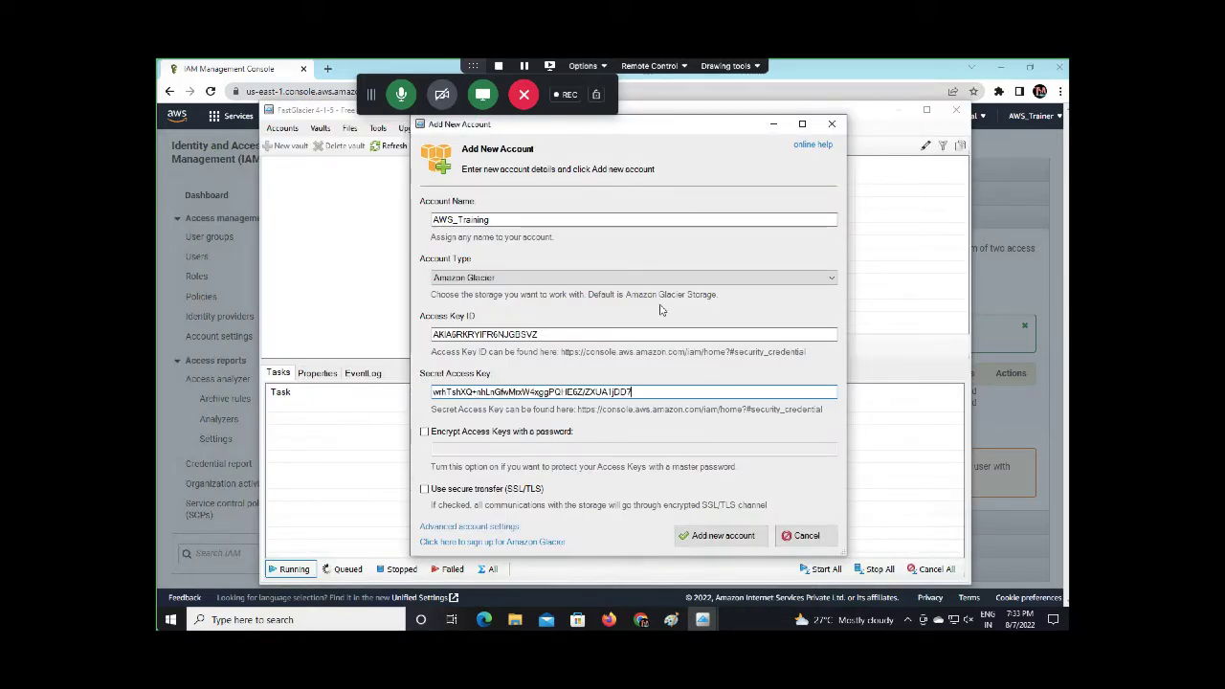
Add the account and minimize the browser to view class-glacier under Asia Pacific (Mumbai)
click(723, 538)
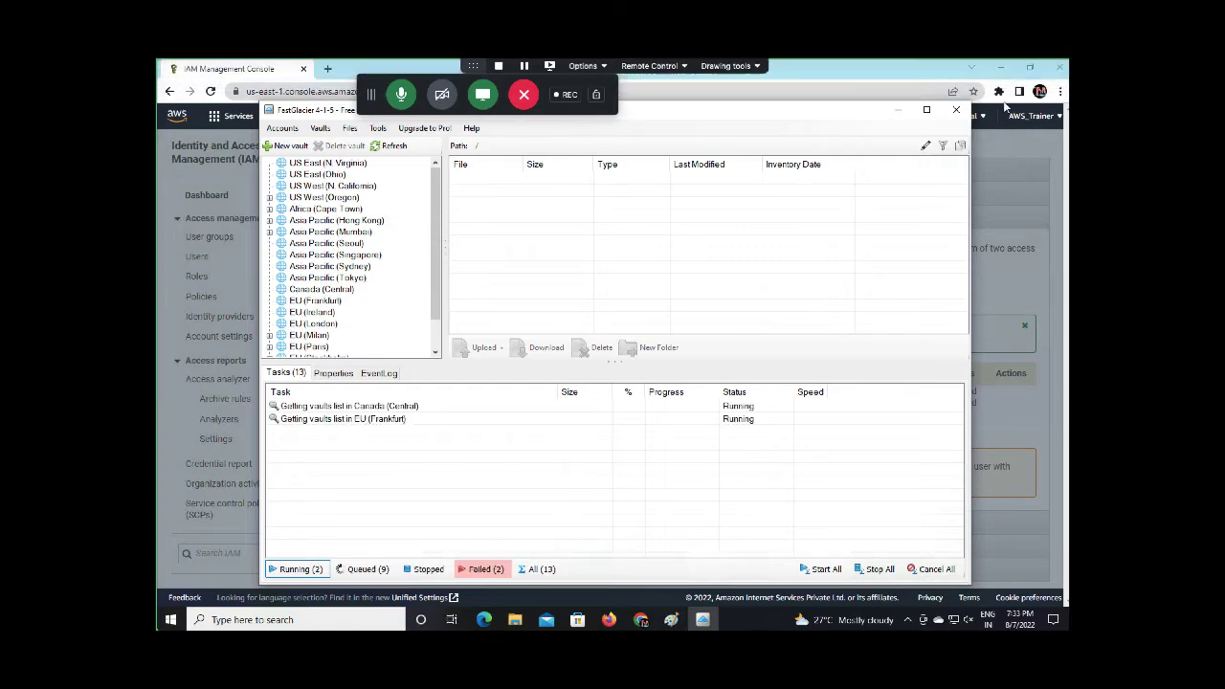
click(1001, 69)
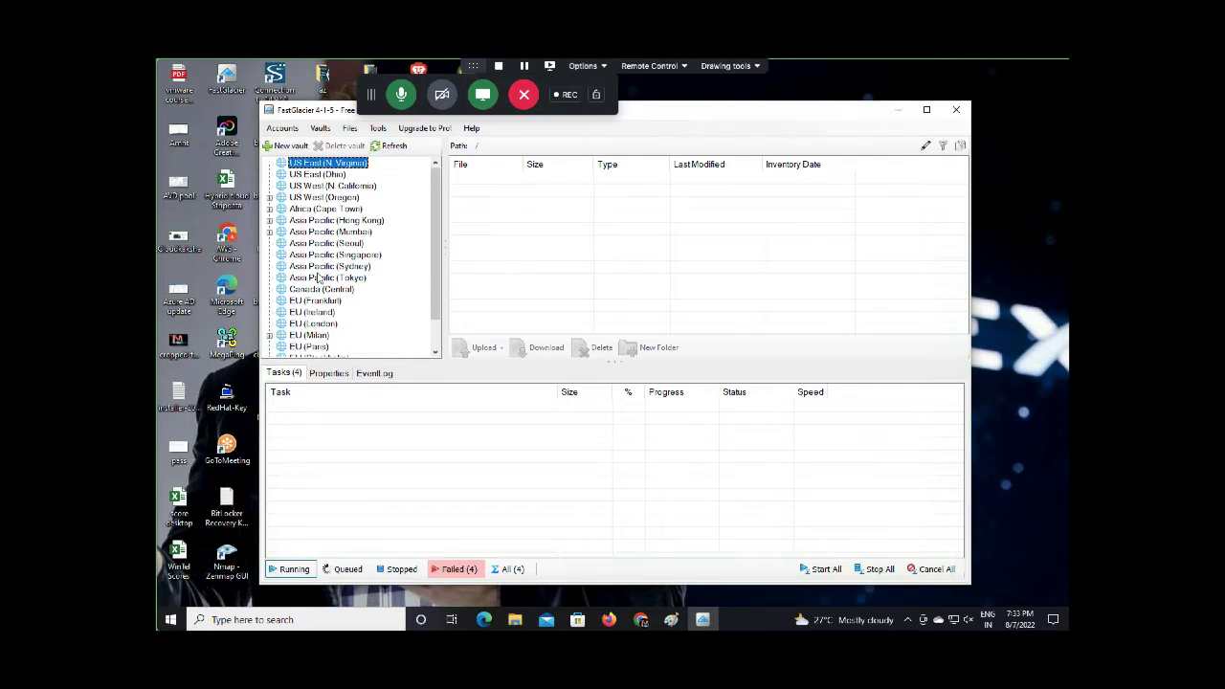
scroll(318, 277, down, 1)
scroll(318, 277, up, 1)
Open the class-glacier vault under Asia Pacific (Mumbai) and start an individual-file upload
click(269, 232)
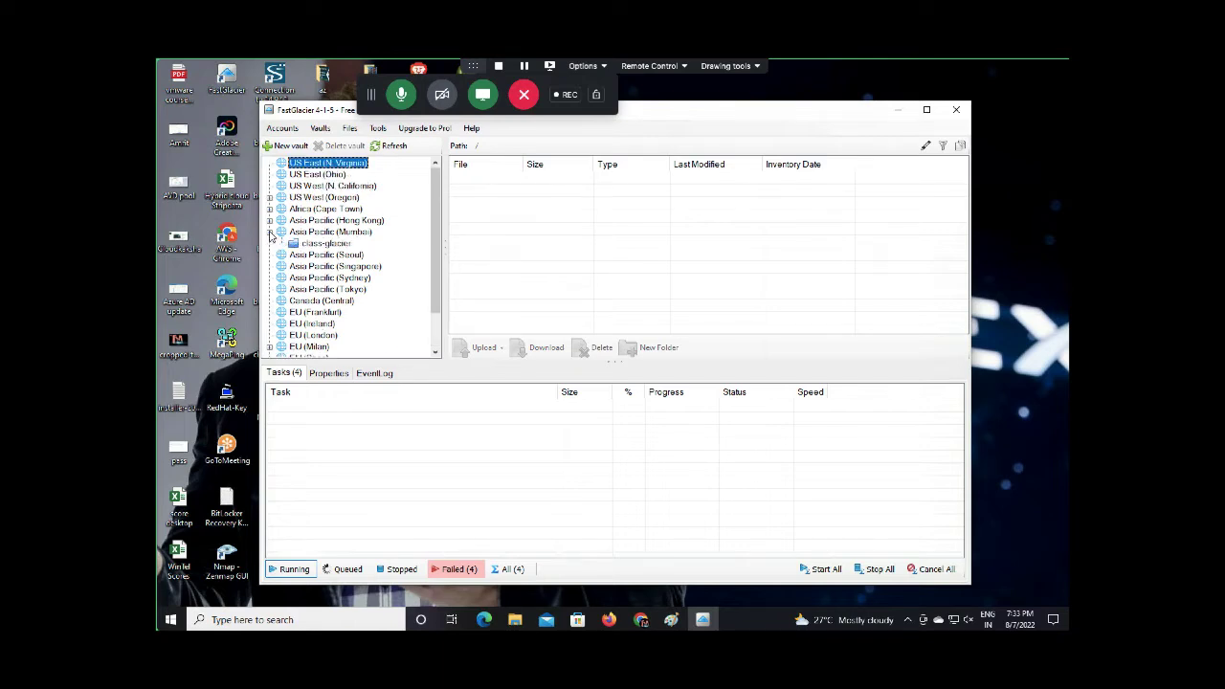
click(326, 245)
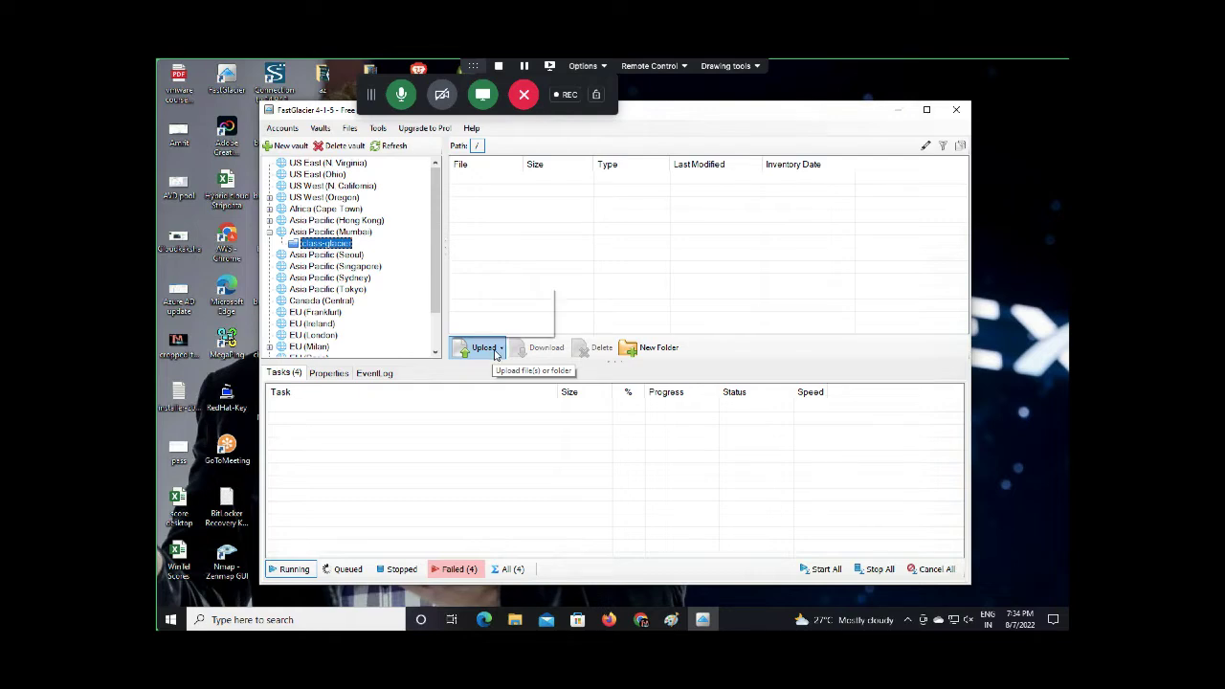
click(497, 349)
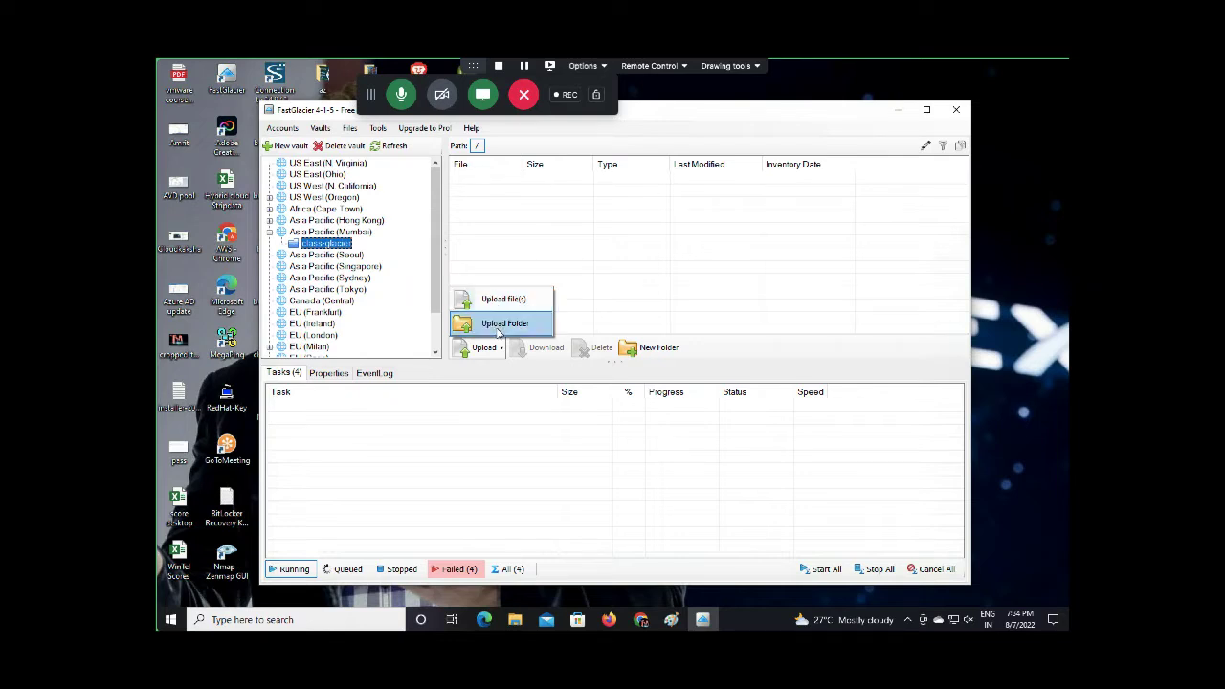
click(497, 301)
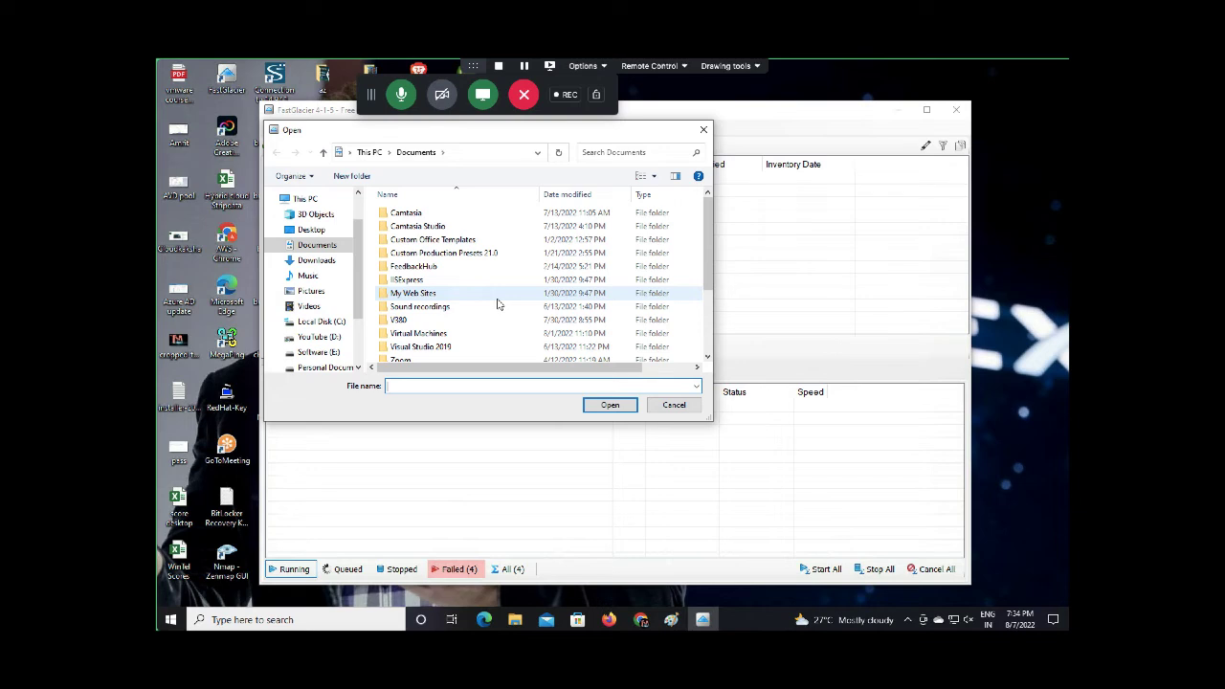
Select Desktop files score desktop, test, vmware course contents, vpn-azure and WinTel Scores for upload
click(316, 261)
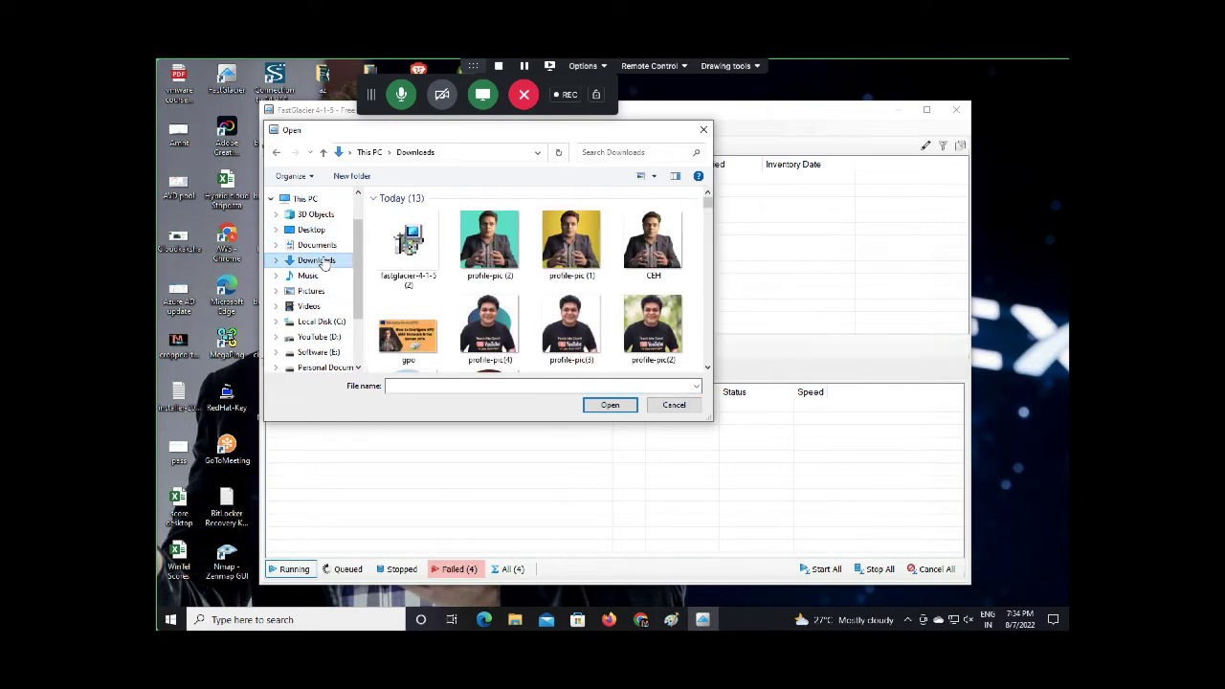
click(318, 231)
click(324, 249)
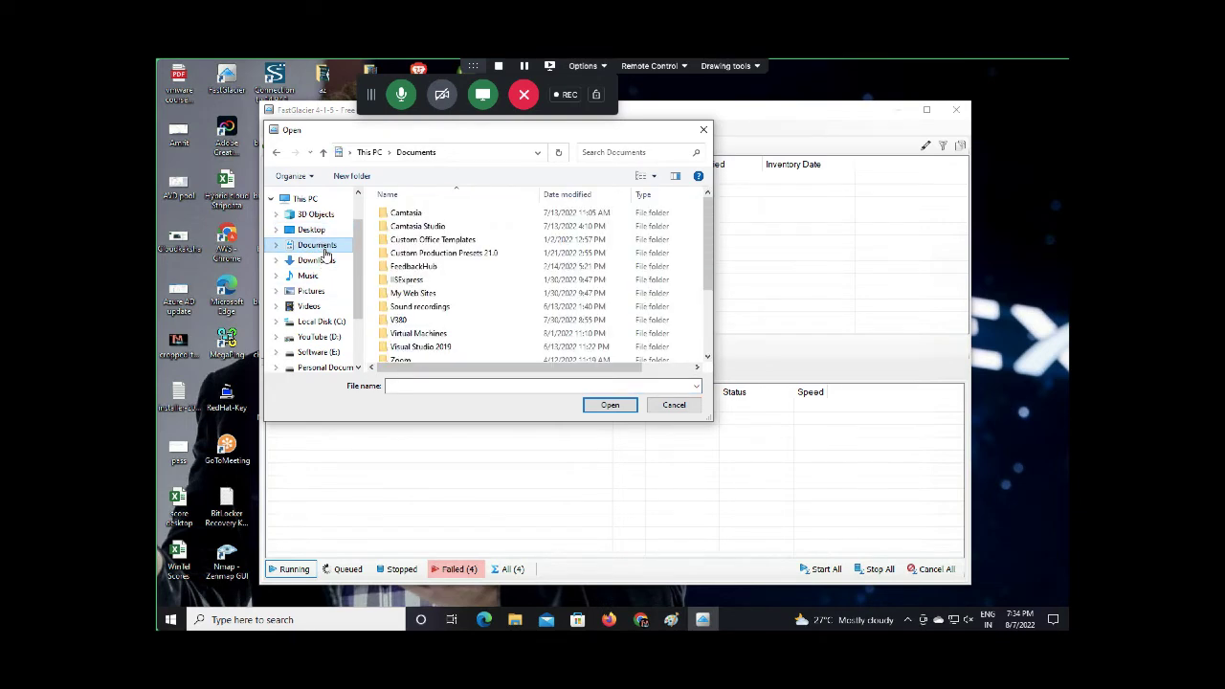
click(313, 230)
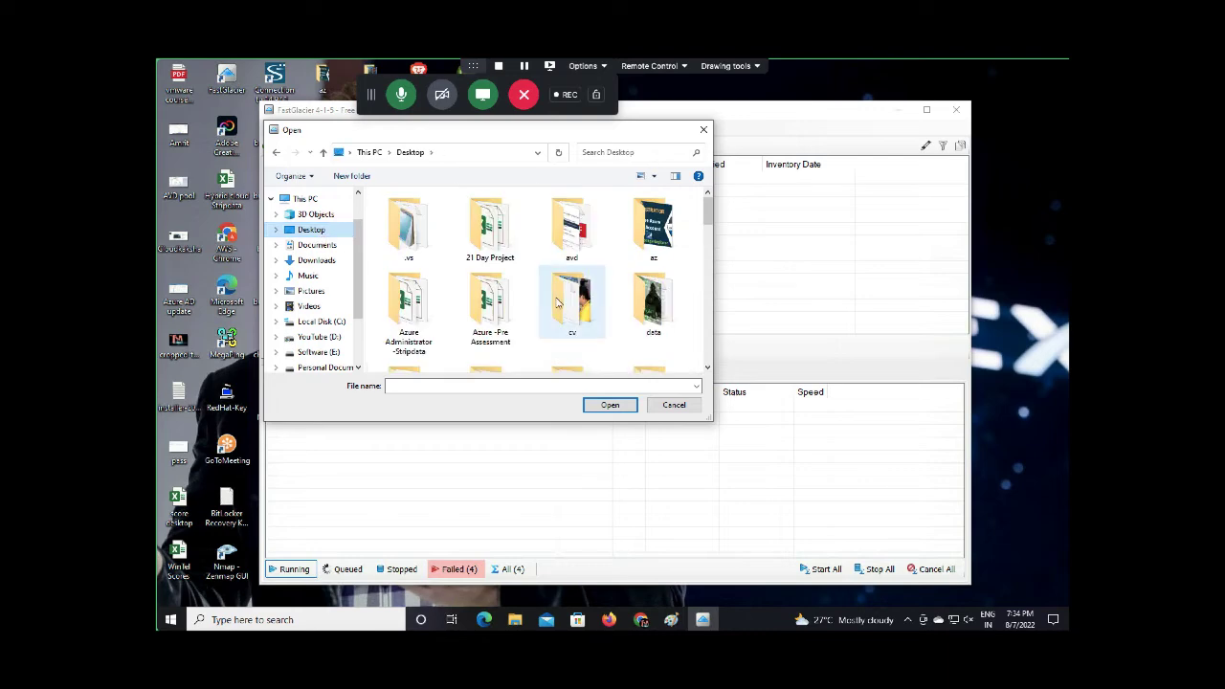
scroll(558, 302, down, 1)
scroll(558, 302, down, 5)
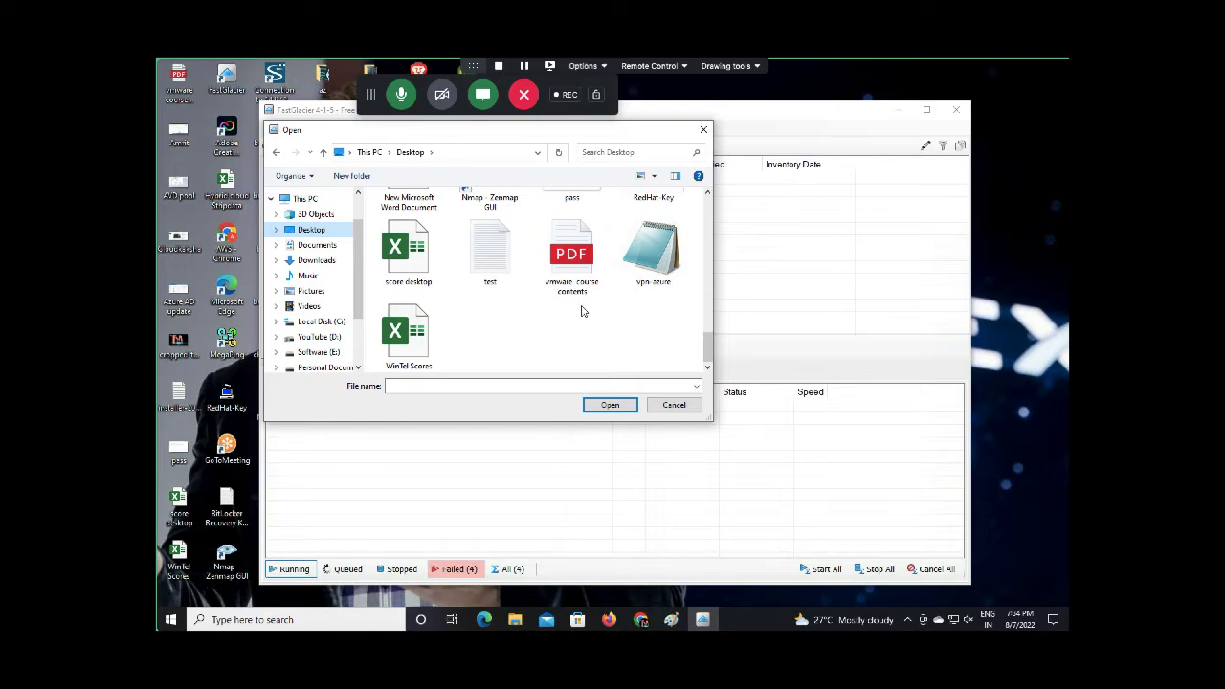
drag(709, 347, 713, 381)
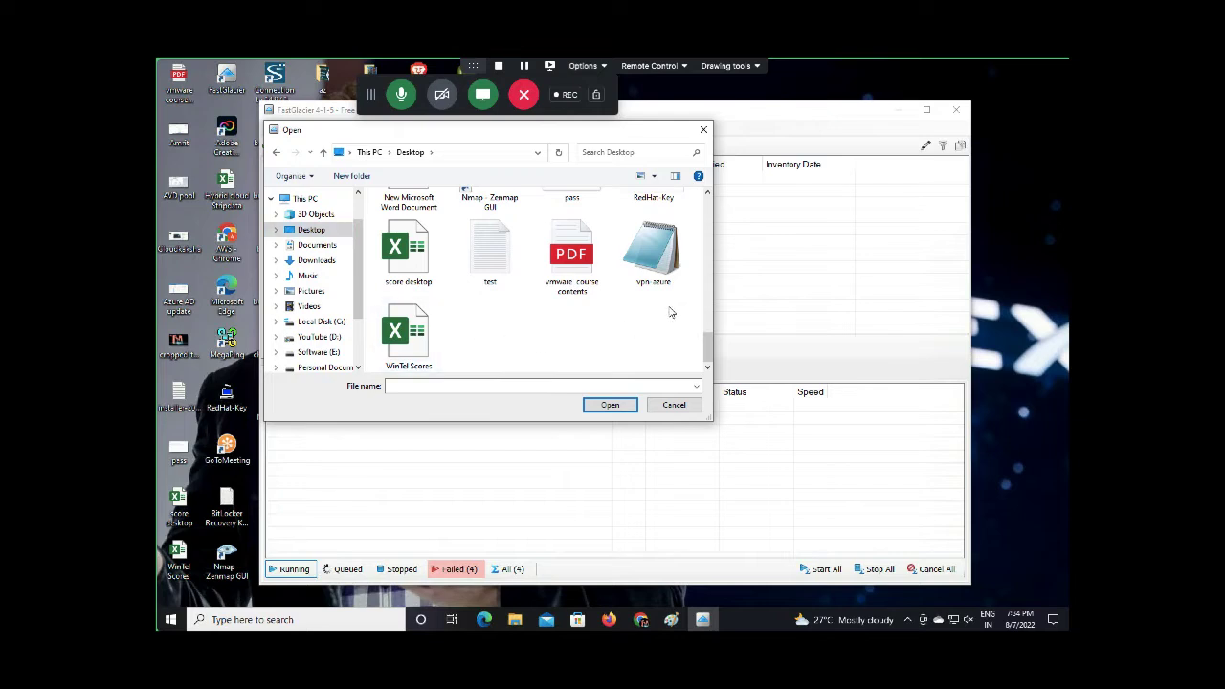
drag(668, 306, 393, 239)
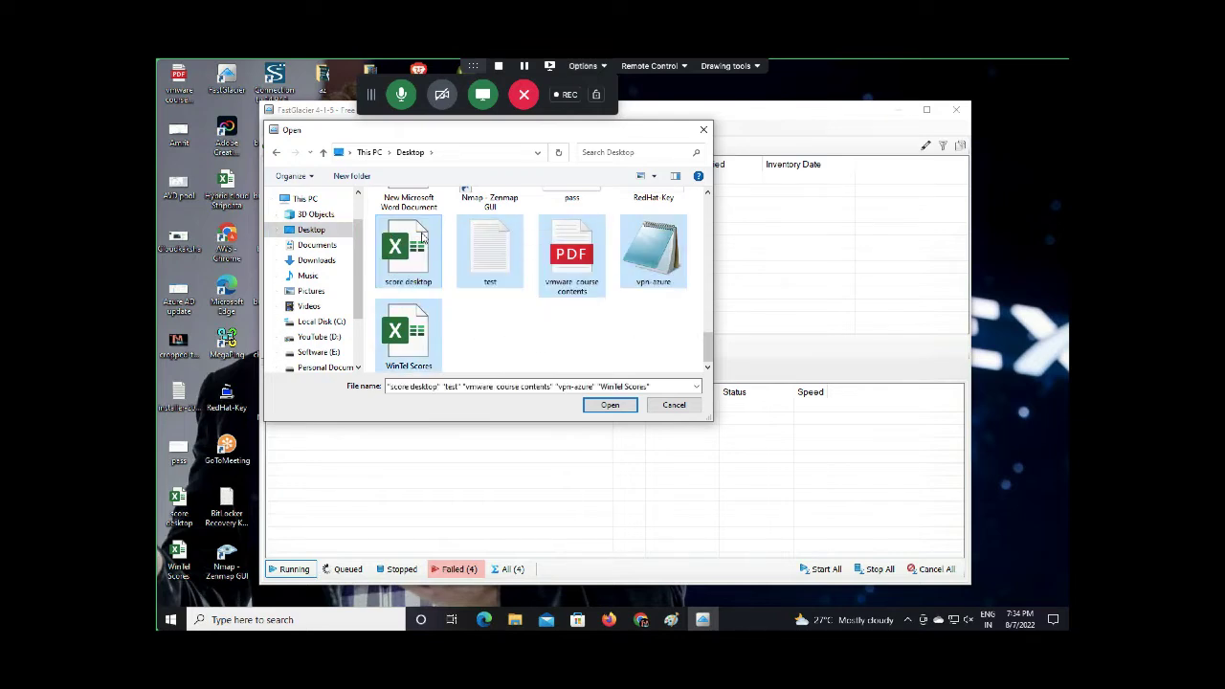
click(615, 407)
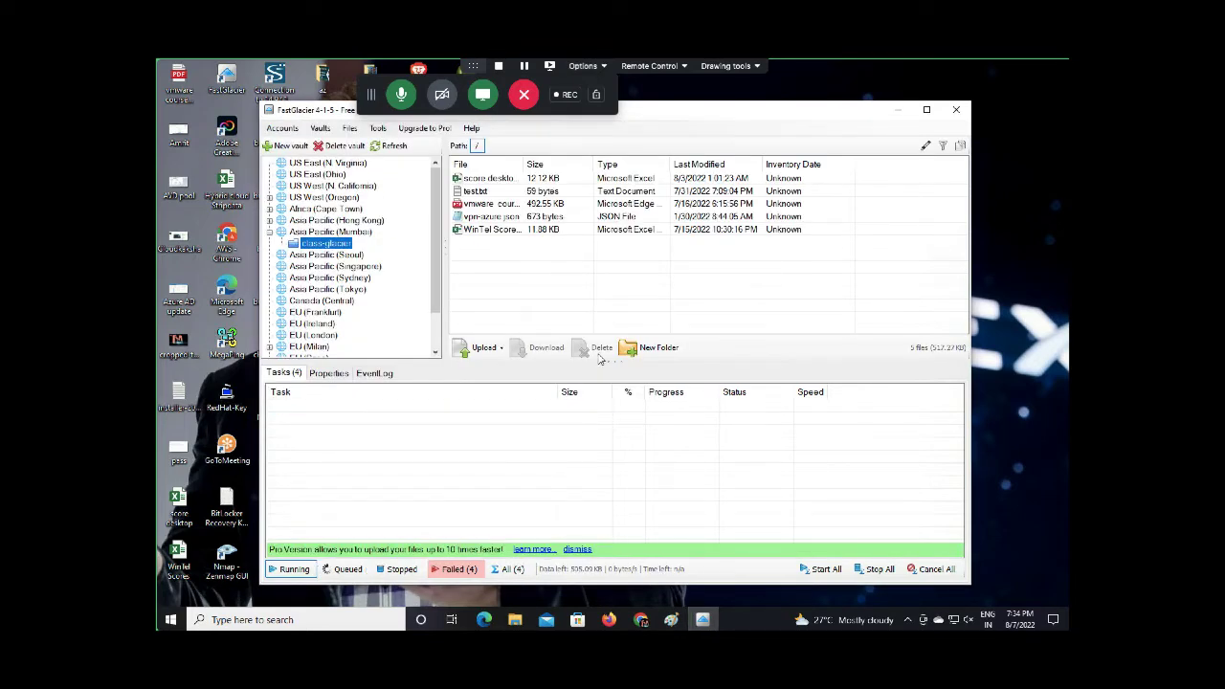
Upload the 116.70 MB MP4 video from the Downloads folder into class-glacier
click(486, 351)
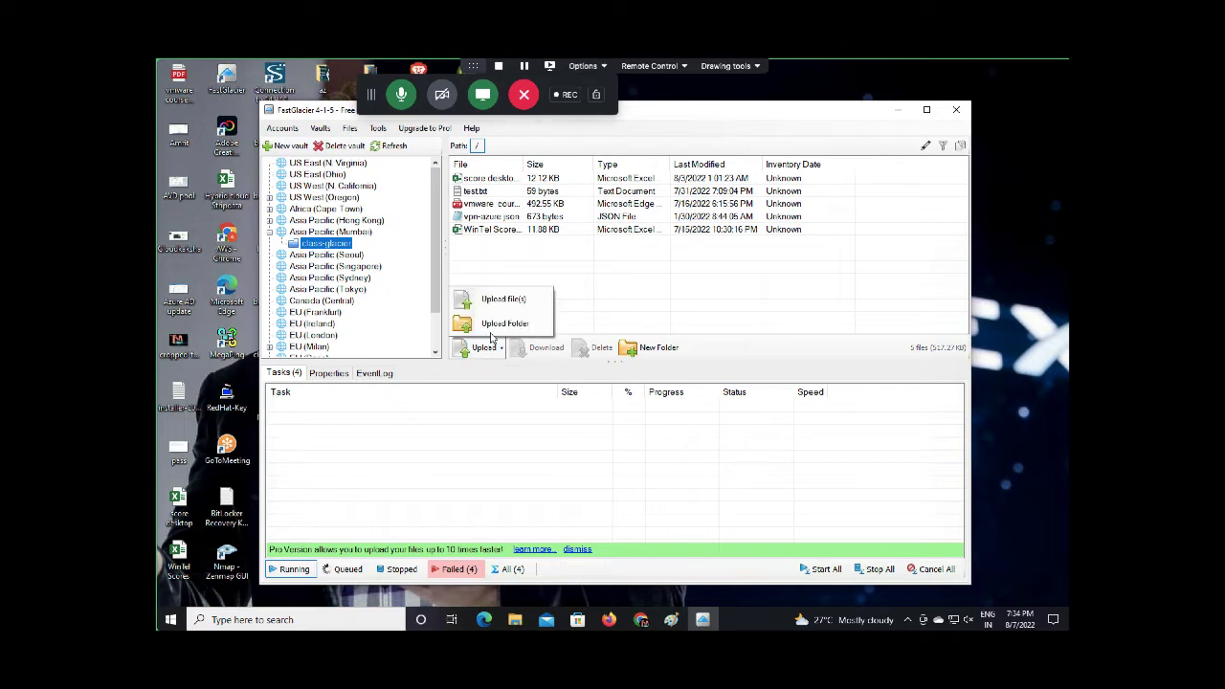
click(499, 298)
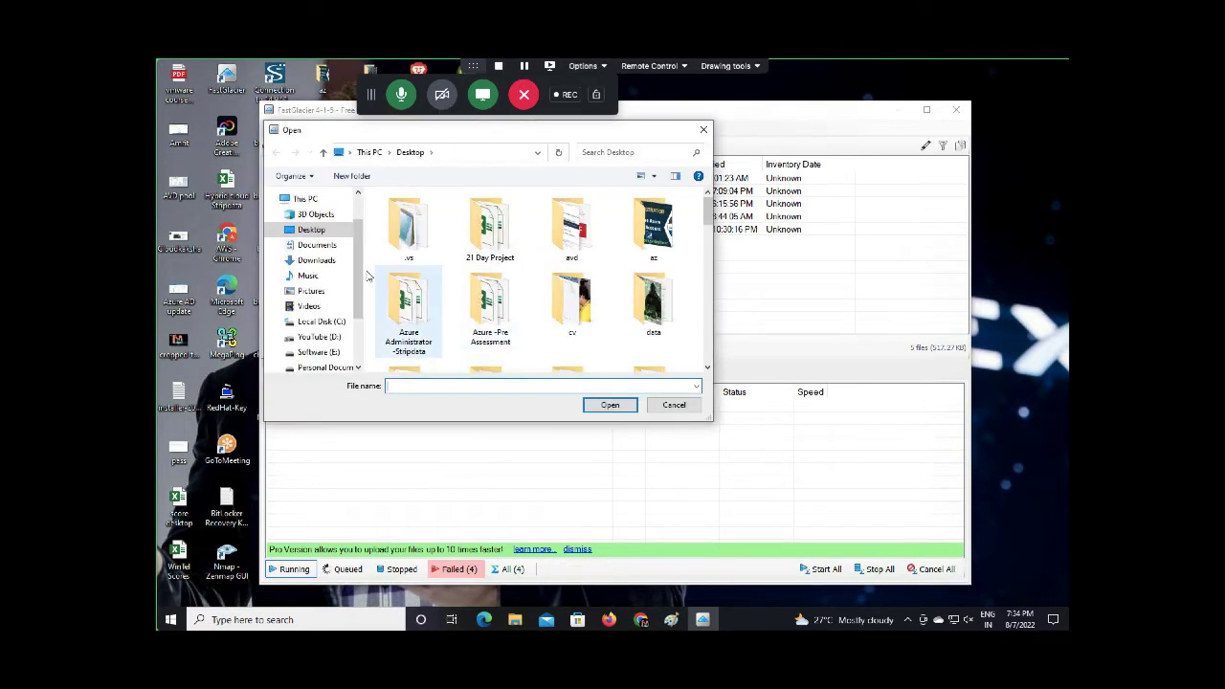
click(315, 260)
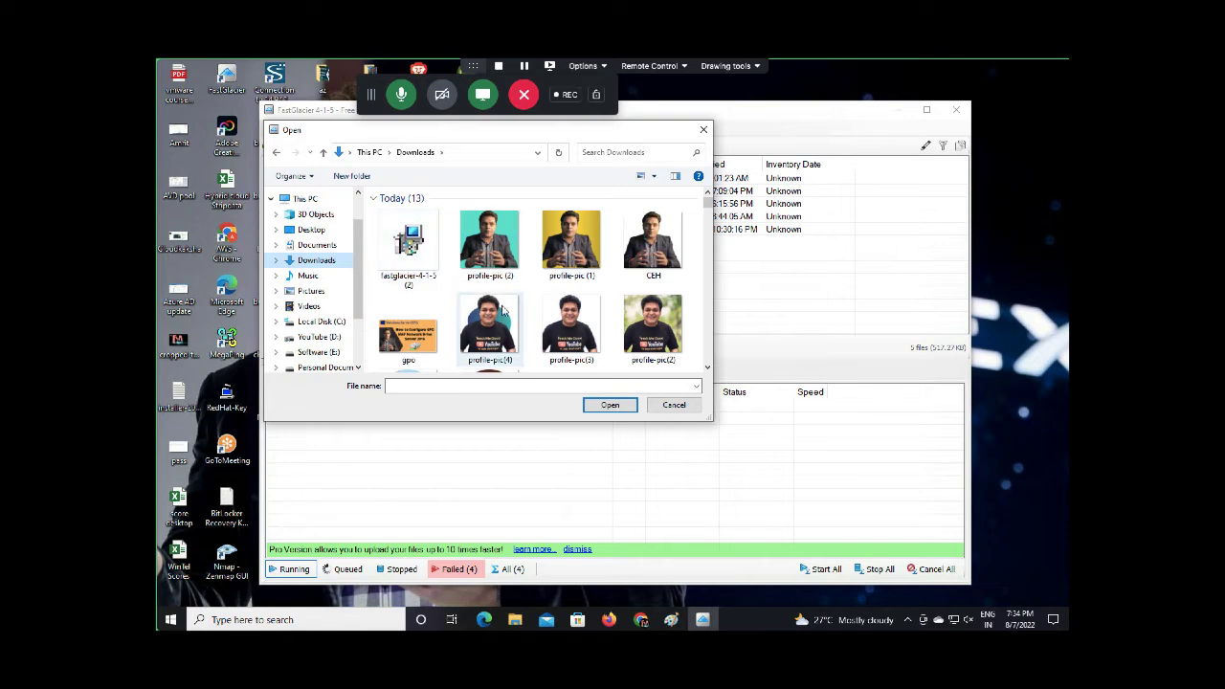
scroll(707, 372, down, 5)
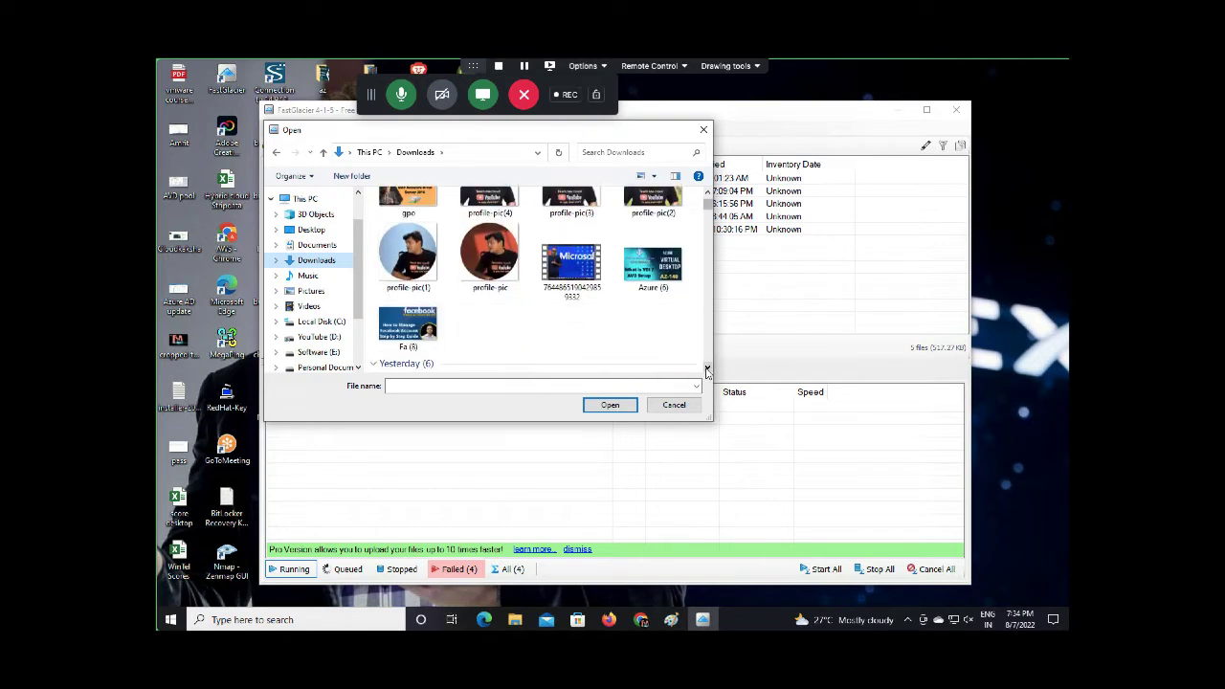
scroll(709, 199, up, 2)
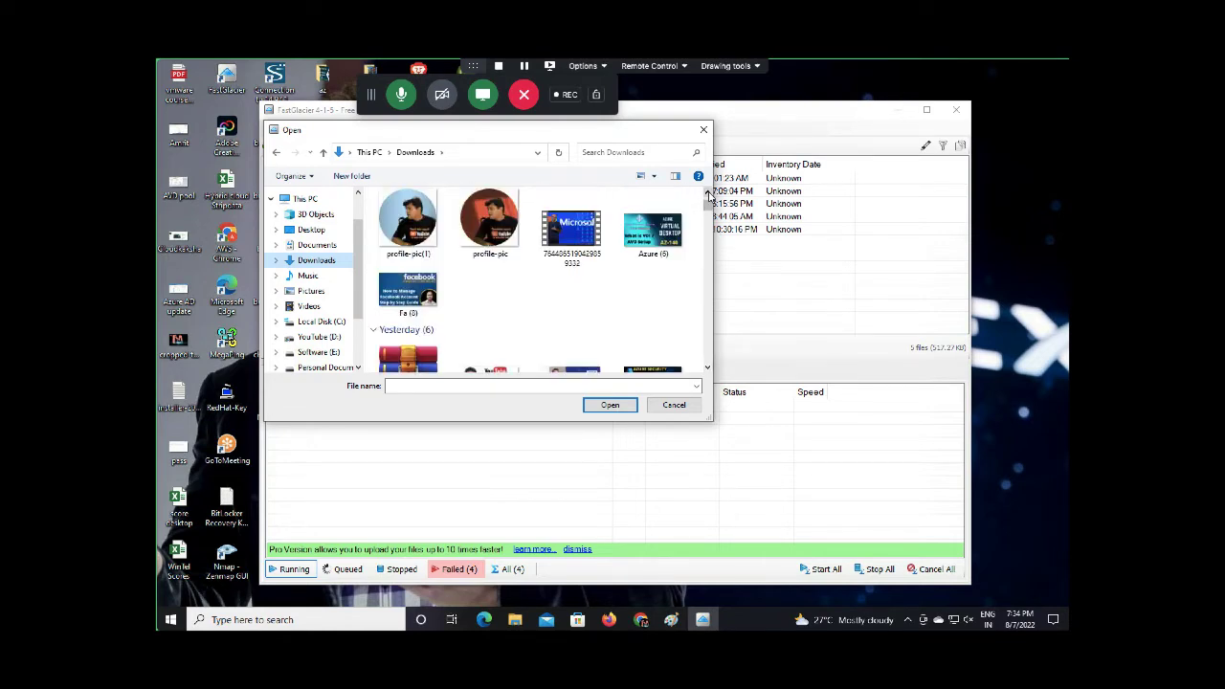
double_click(574, 244)
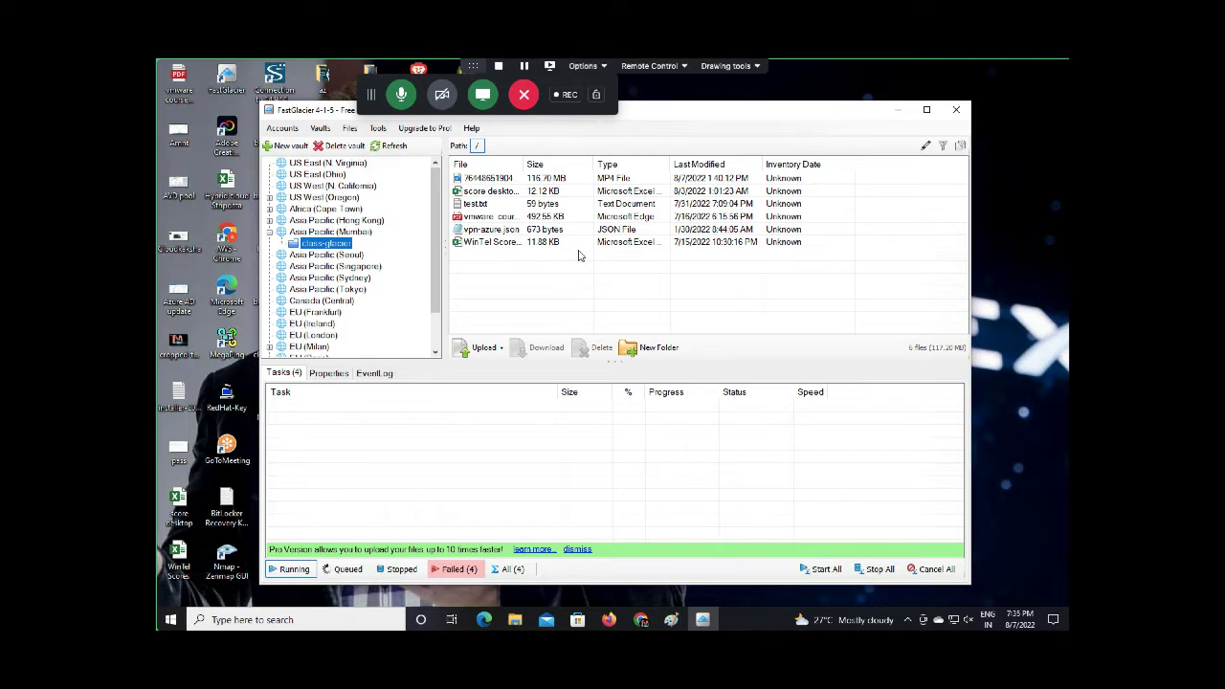
Begin a new file upload and search the Desktop folder for the Domain Join esxi file
click(484, 347)
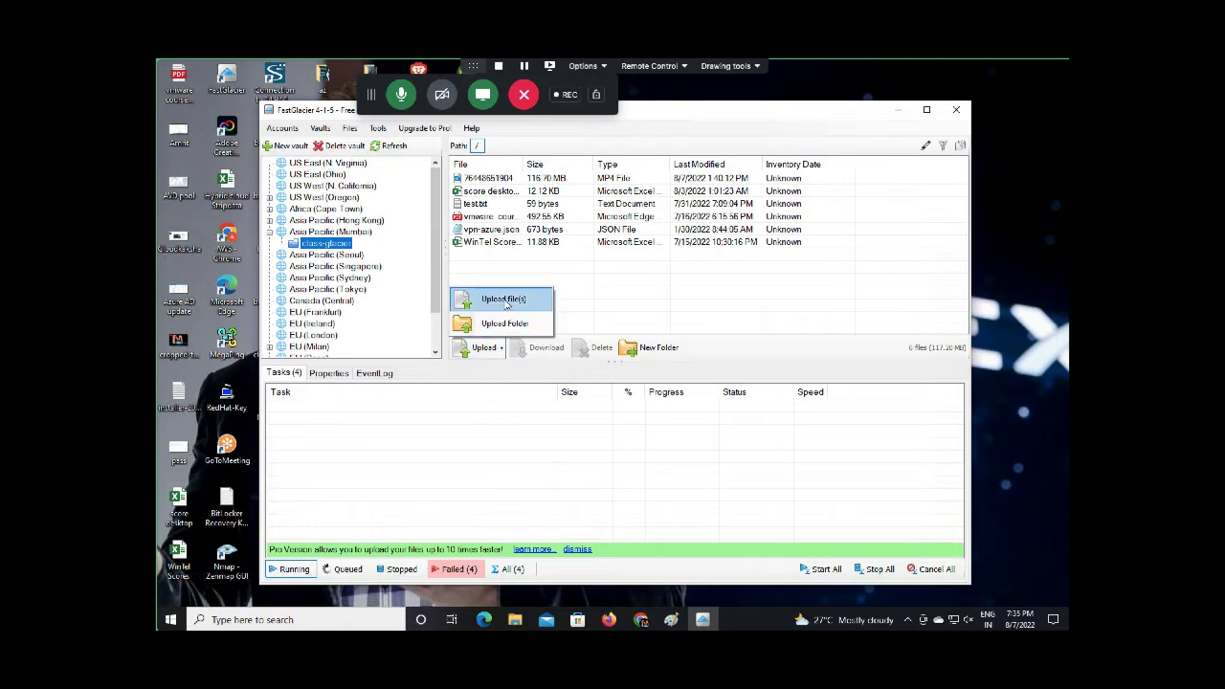
click(493, 298)
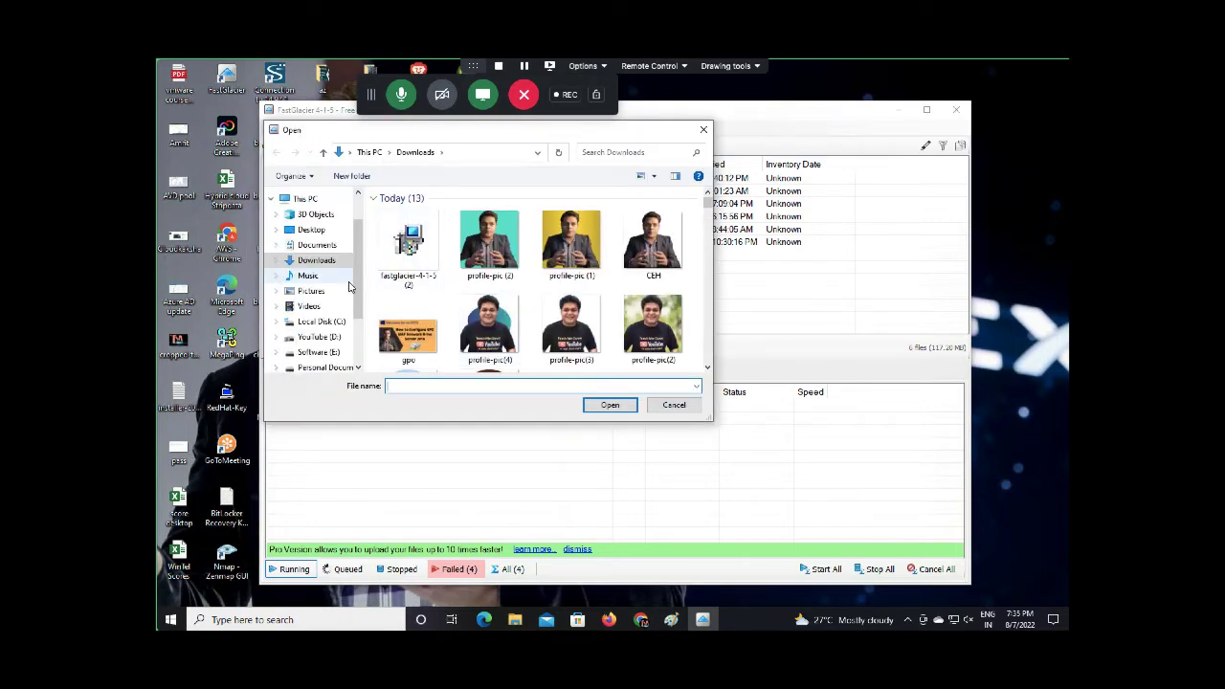
click(311, 230)
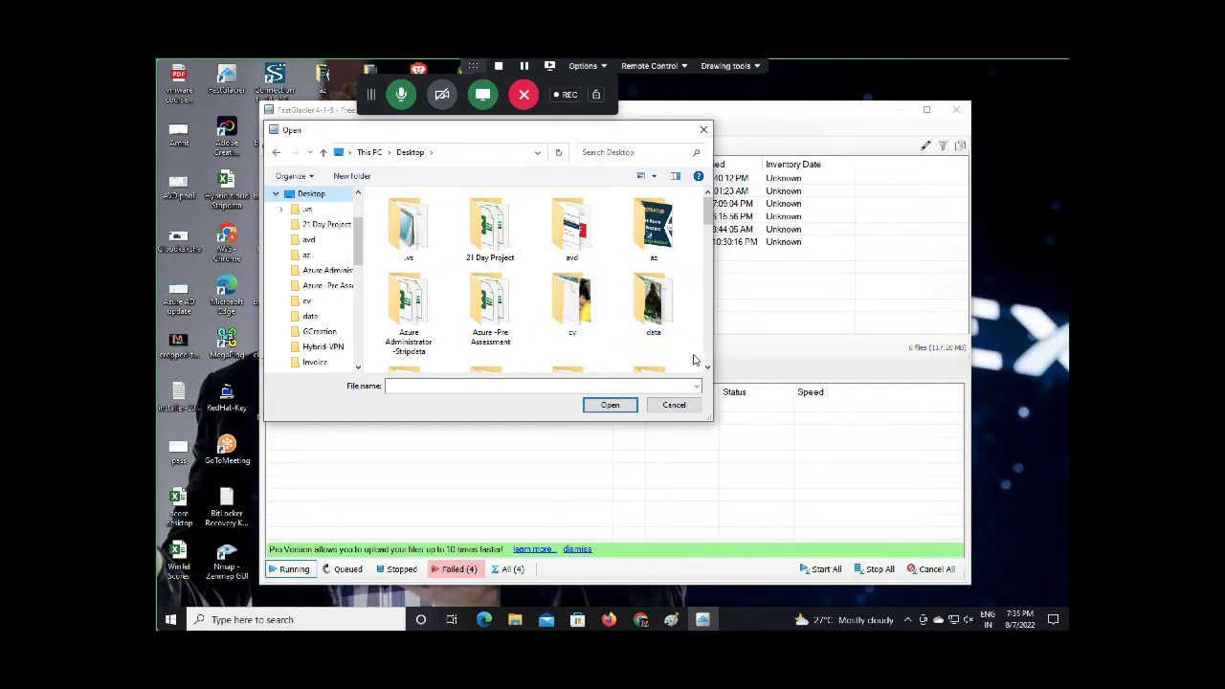
scroll(707, 369, down, 8)
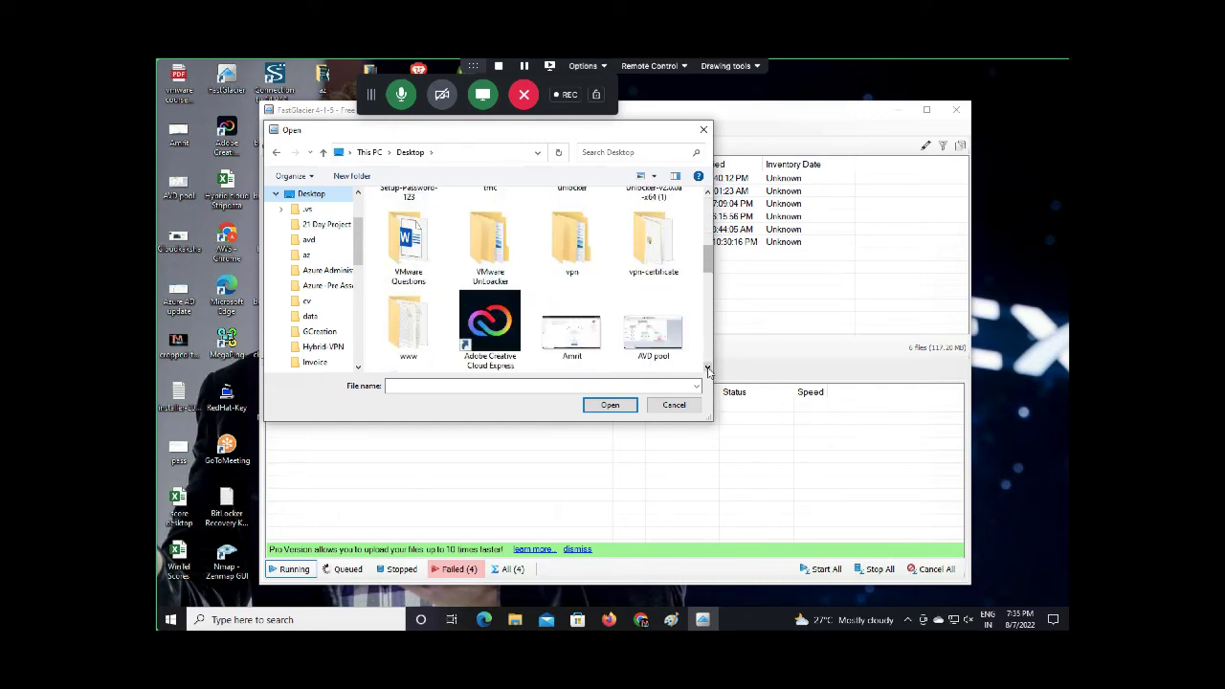
scroll(708, 370, down, 5)
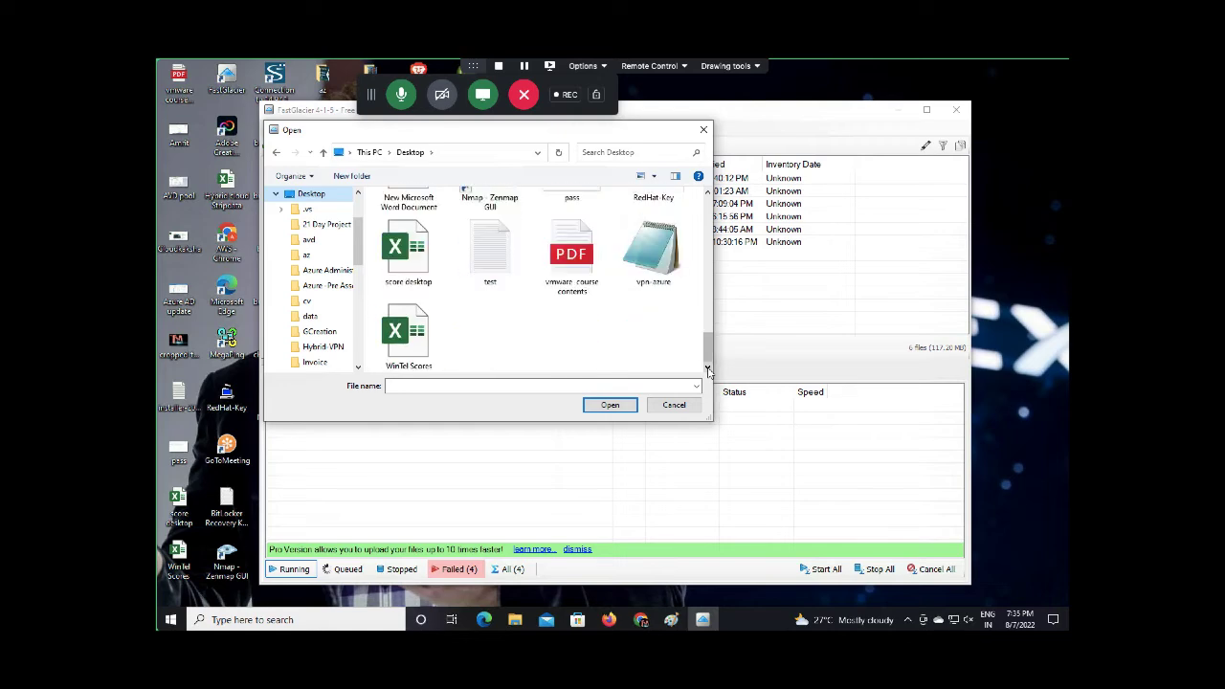
scroll(708, 194, up, 3)
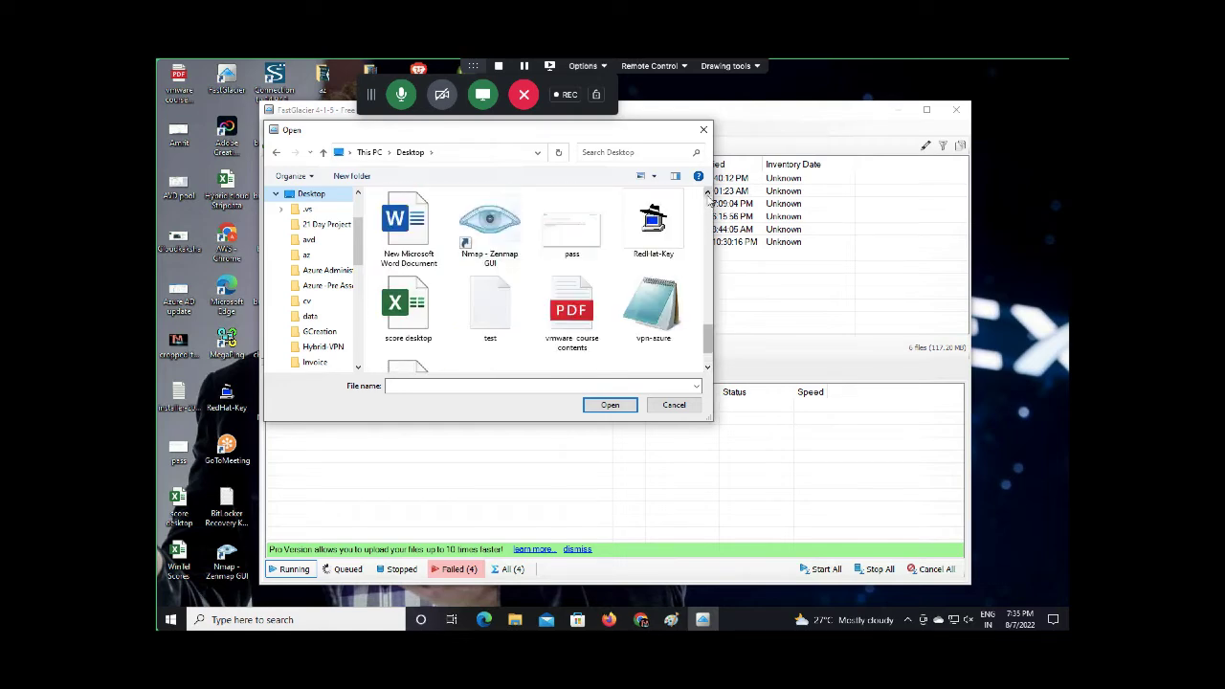
scroll(708, 194, up, 5)
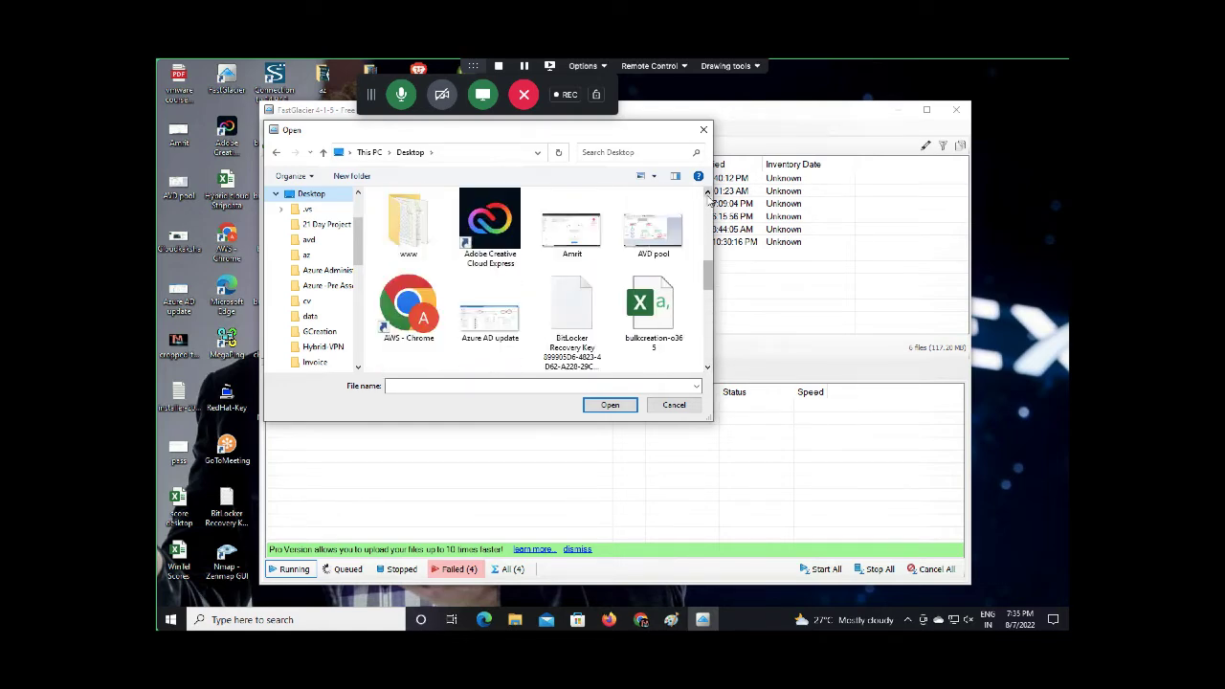
scroll(708, 195, up, 1)
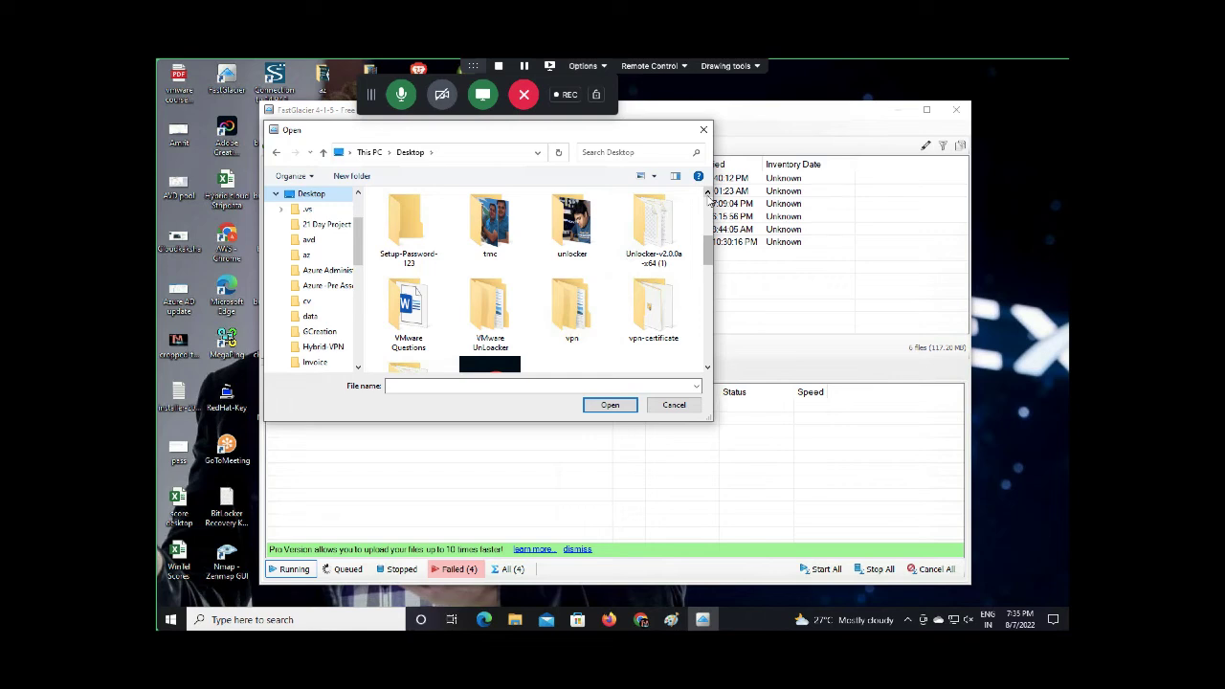
scroll(709, 194, up, 1)
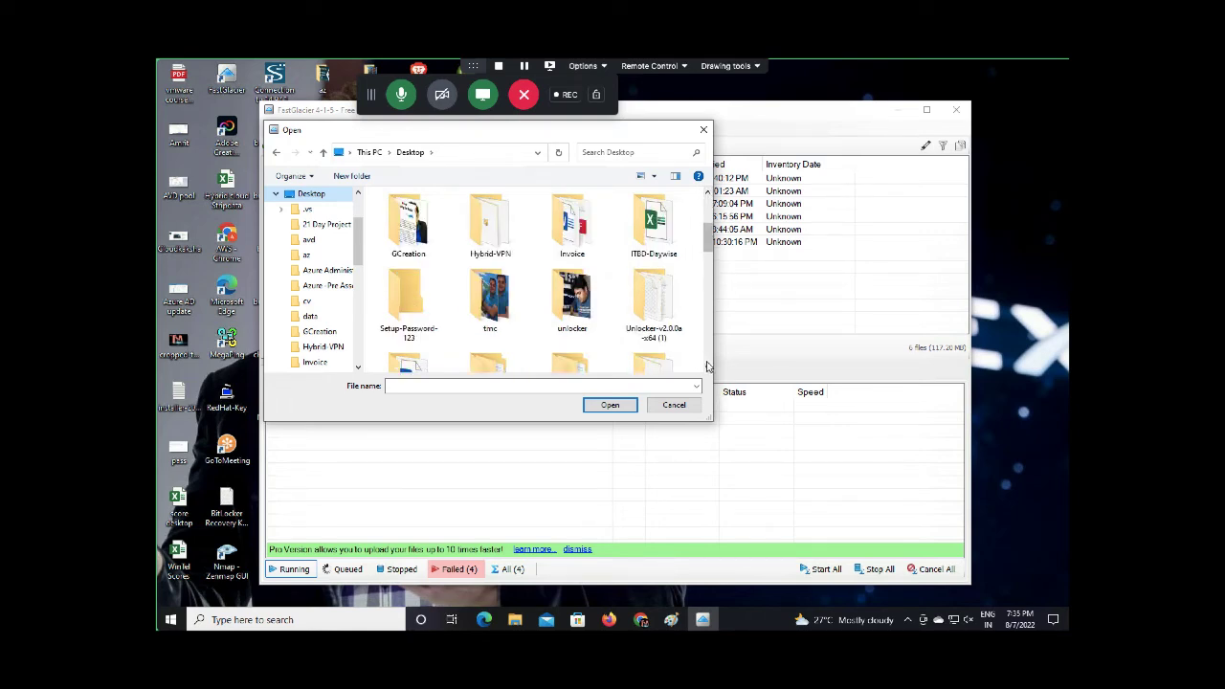
scroll(706, 366, down, 3)
scroll(706, 366, down, 2)
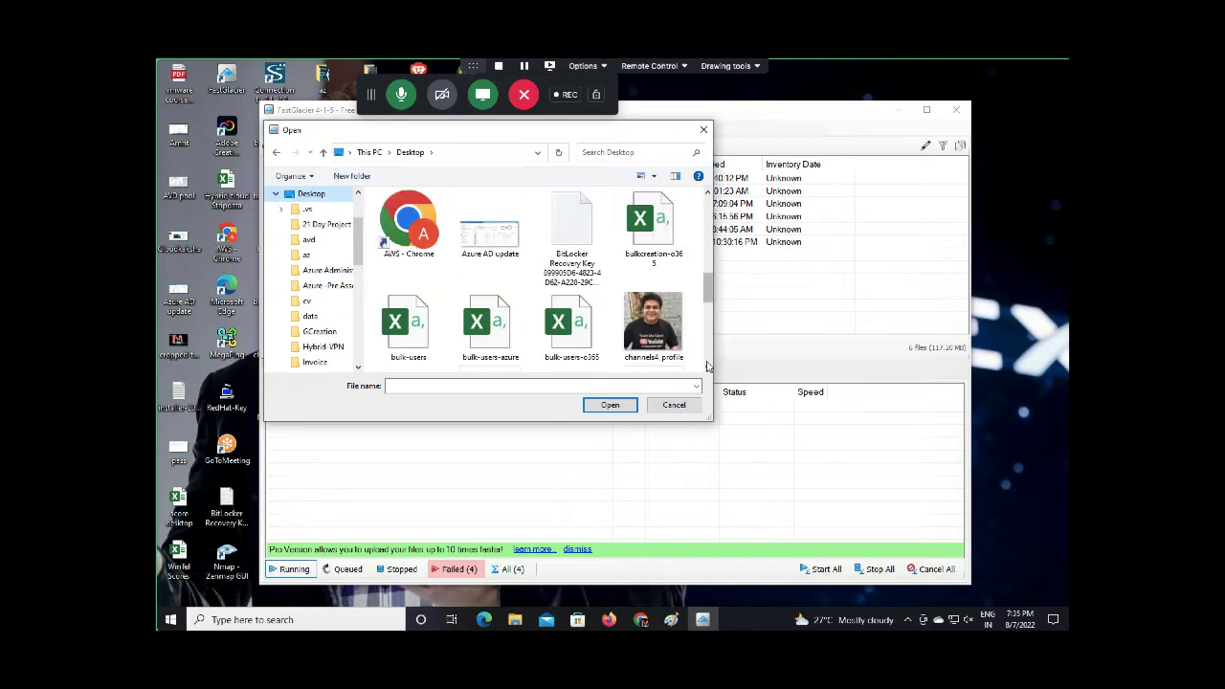
scroll(706, 367, down, 2)
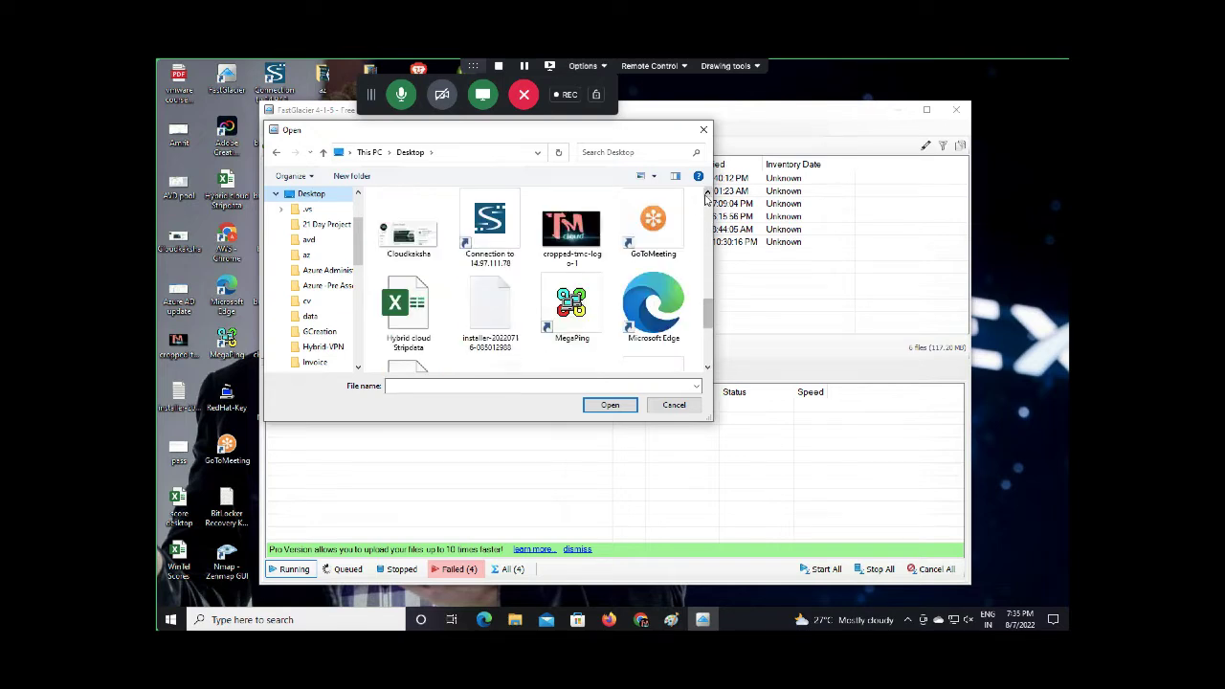
scroll(706, 194, up, 2)
scroll(707, 194, up, 2)
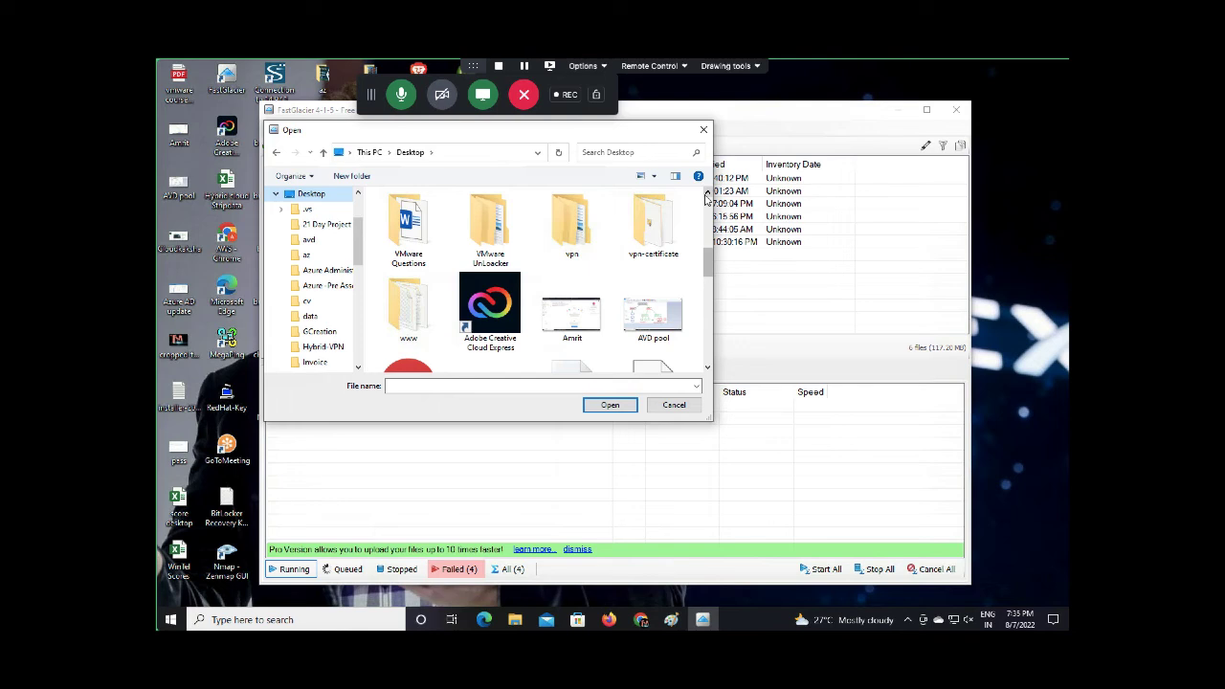
scroll(707, 194, up, 1)
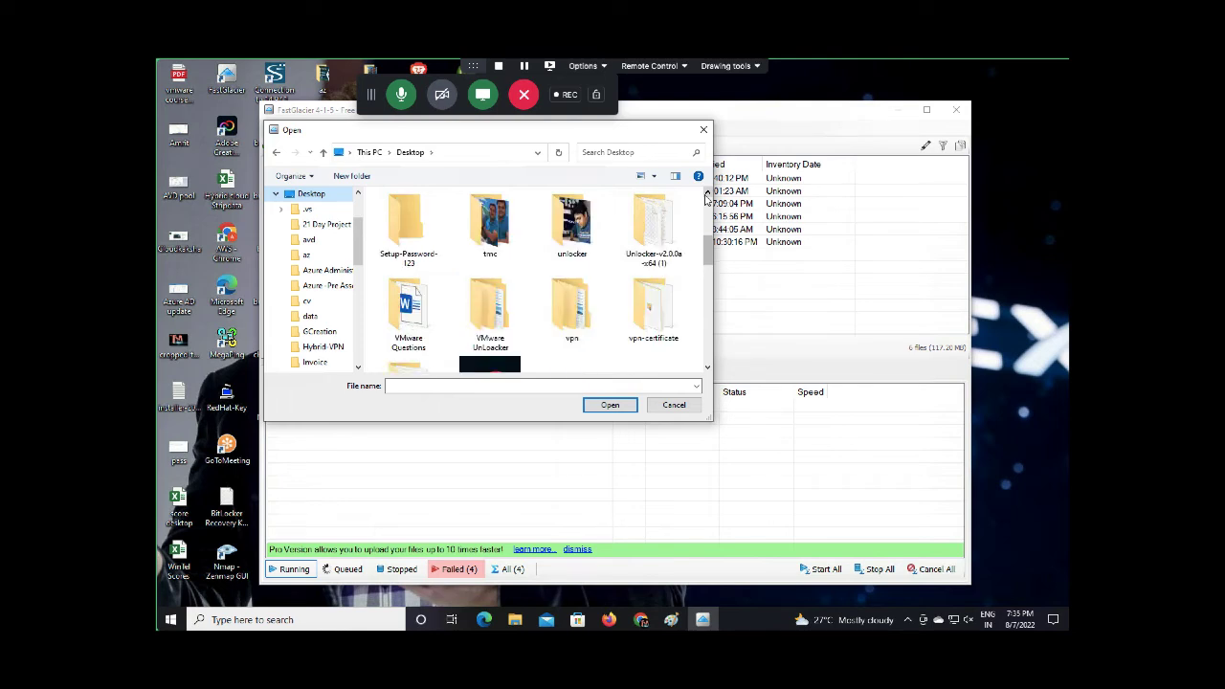
scroll(706, 194, up, 1)
click(317, 196)
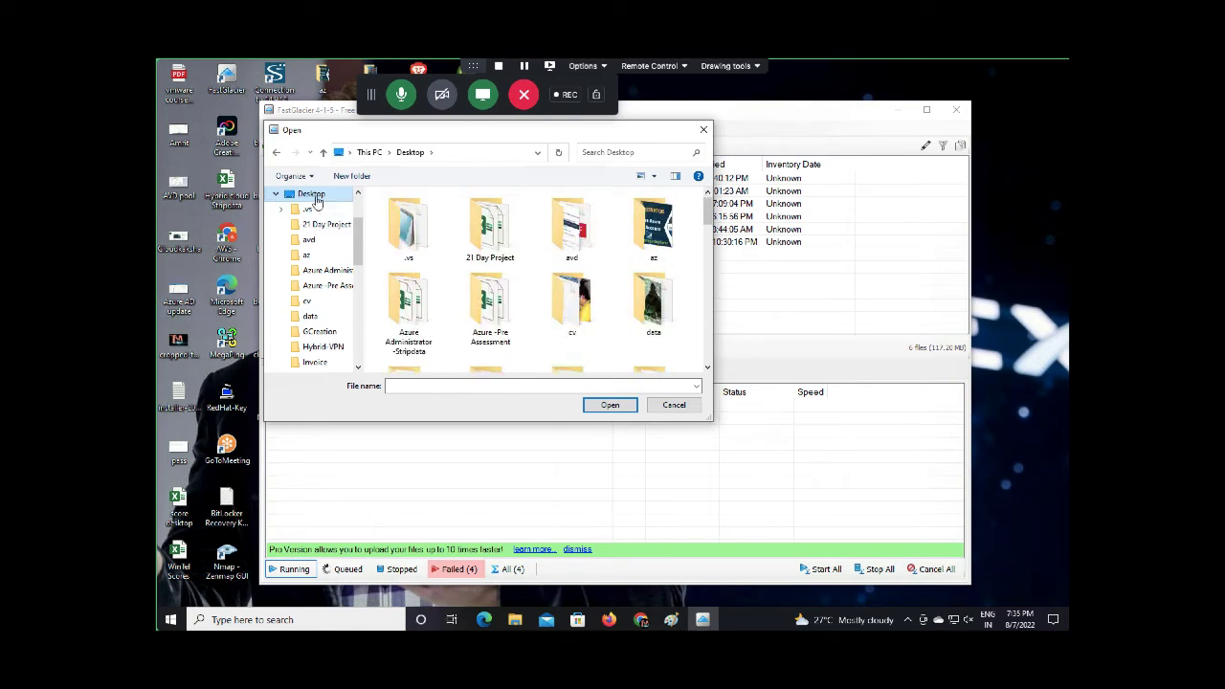
click(277, 194)
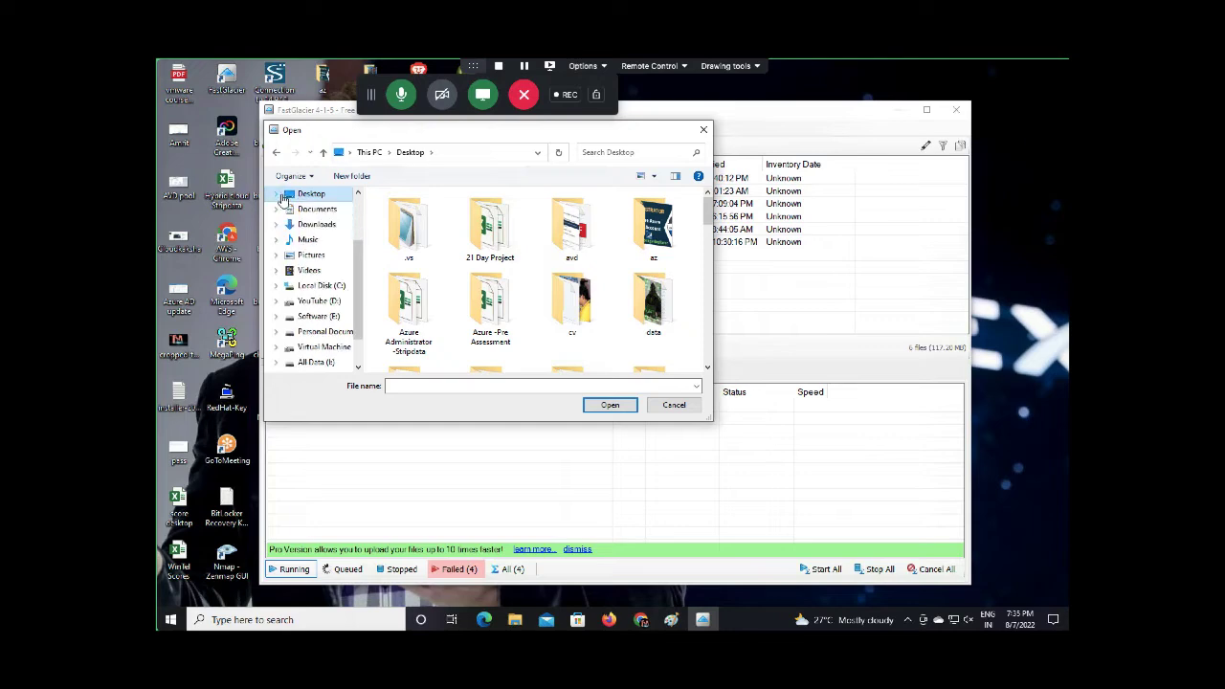
Upload the Domain Join esxi file from Downloads to the class-glacier vault
click(319, 225)
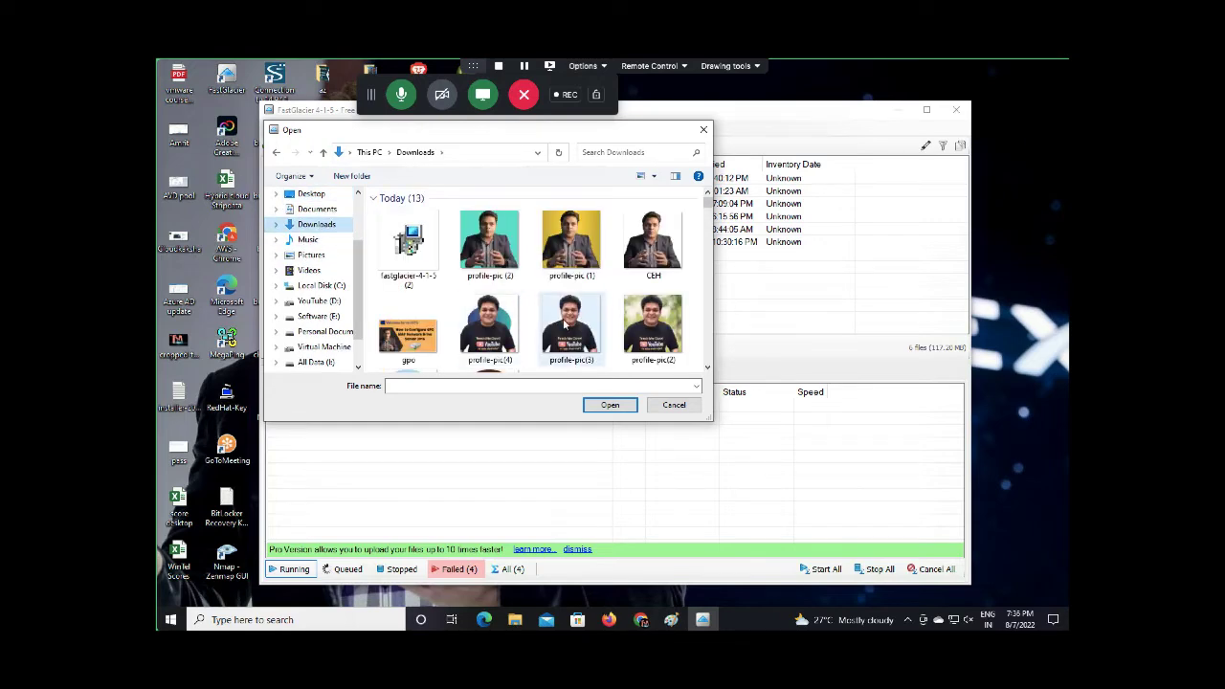
scroll(565, 325, down, 10)
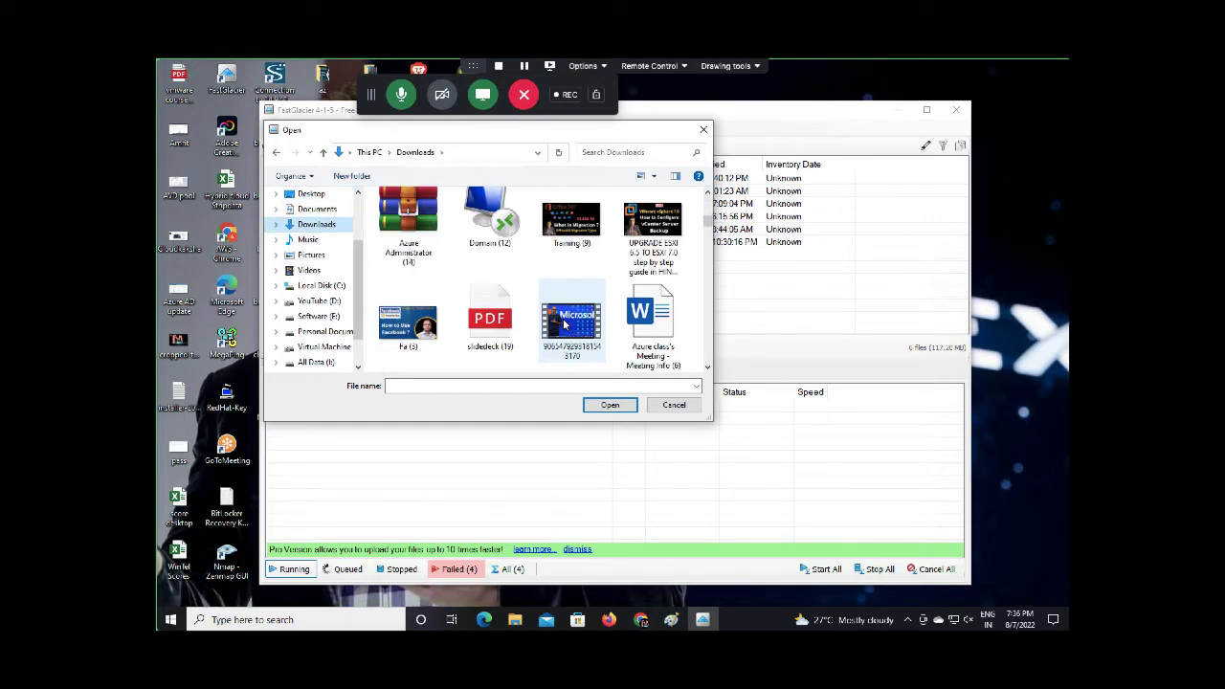
scroll(564, 325, down, 10)
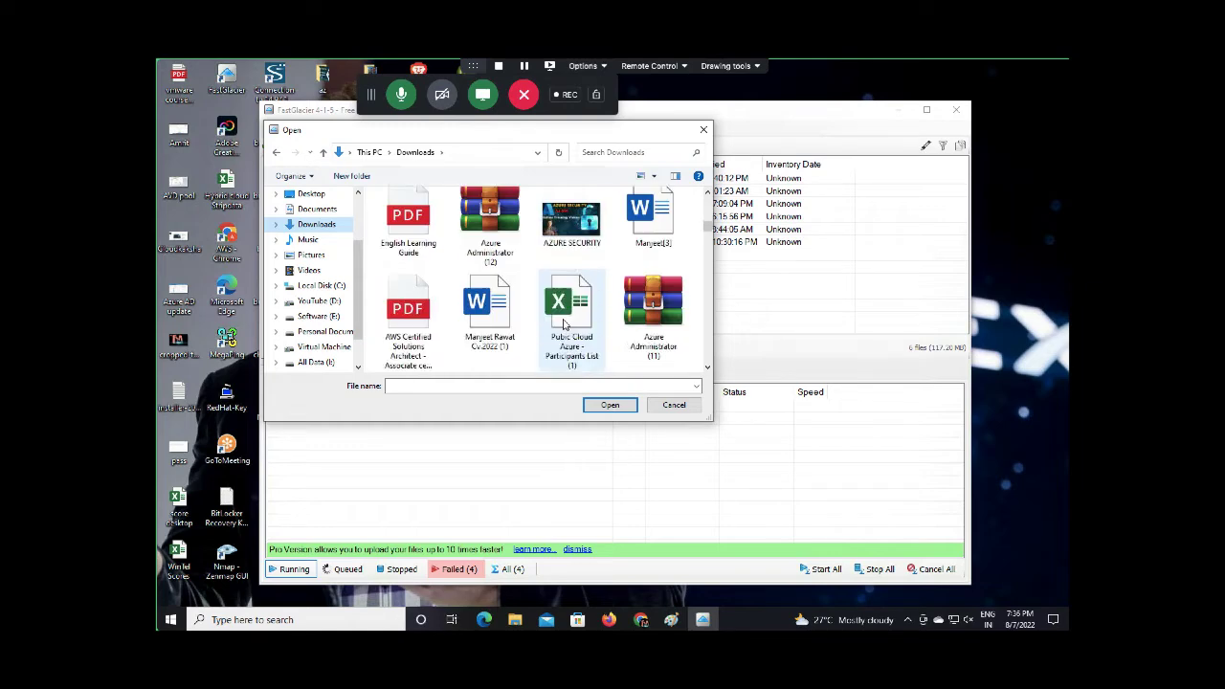
scroll(565, 326, down, 3)
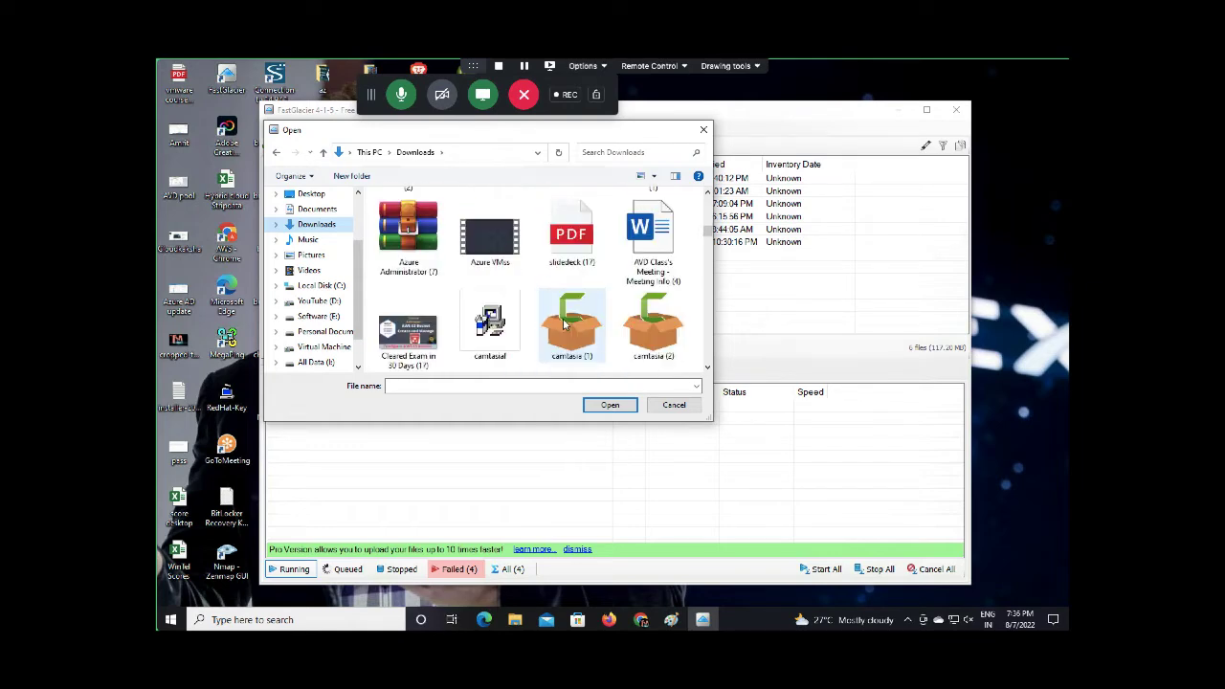
scroll(565, 326, down, 3)
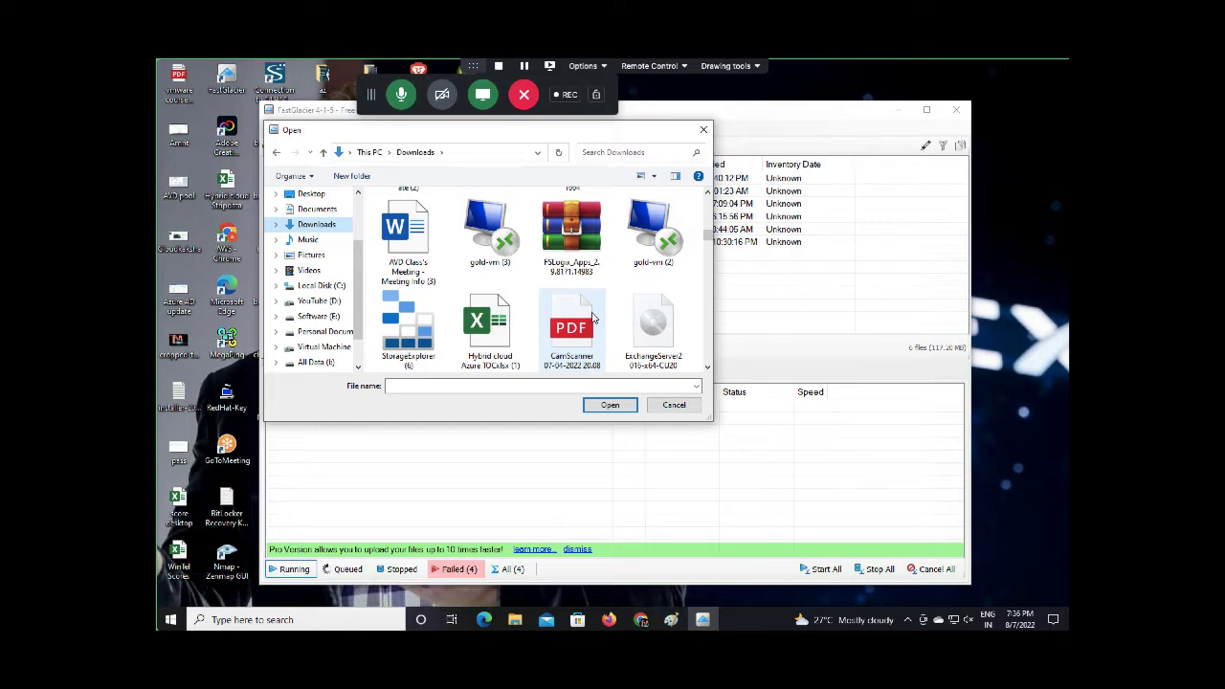
scroll(594, 318, down, 3)
double_click(490, 314)
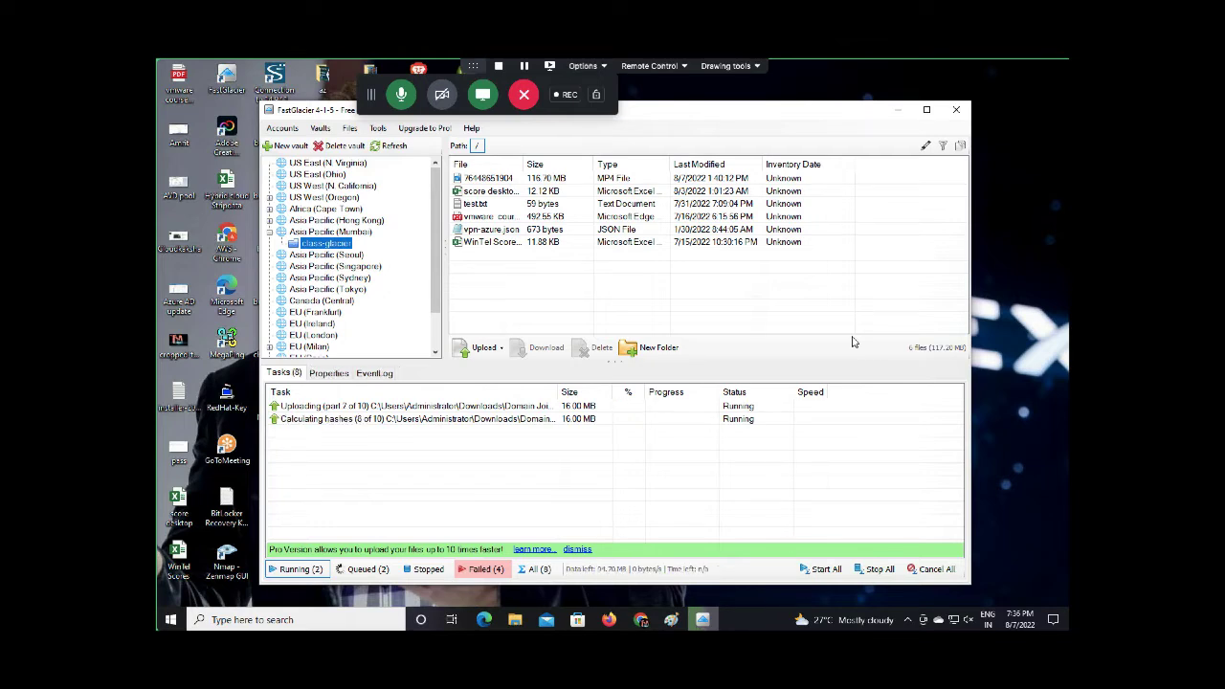
Refresh the file and vault lists to show class-glacier's 7 files totalling 277.00 MB
click(376, 144)
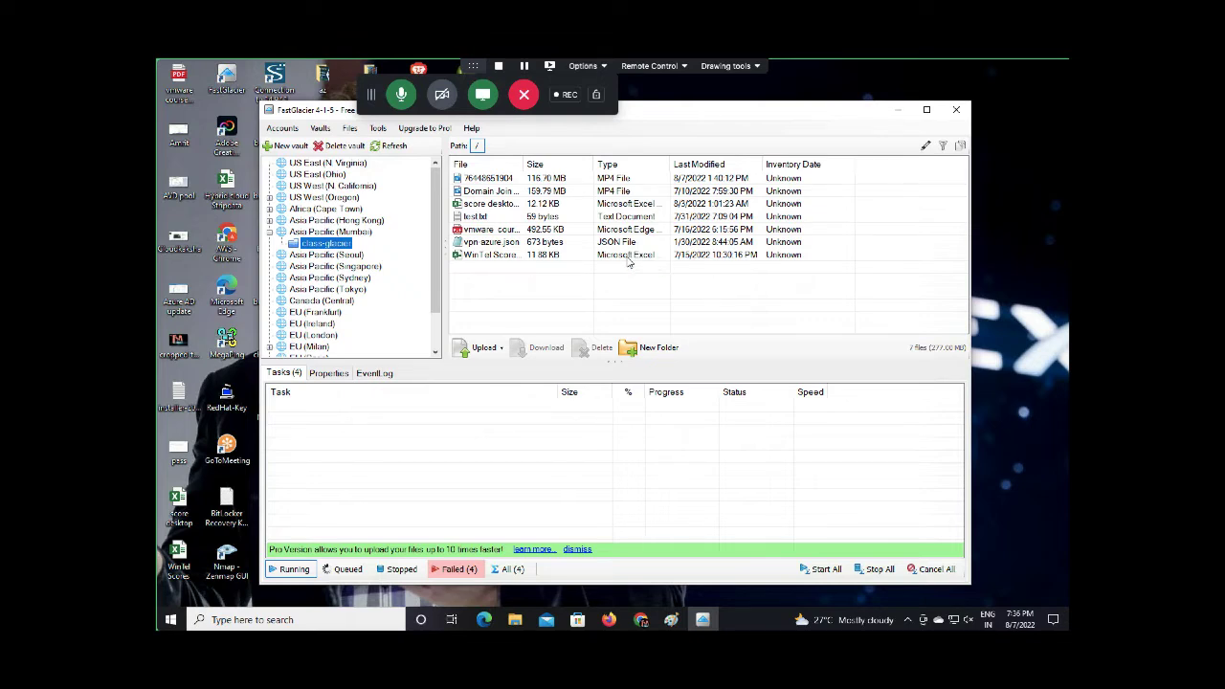
click(390, 148)
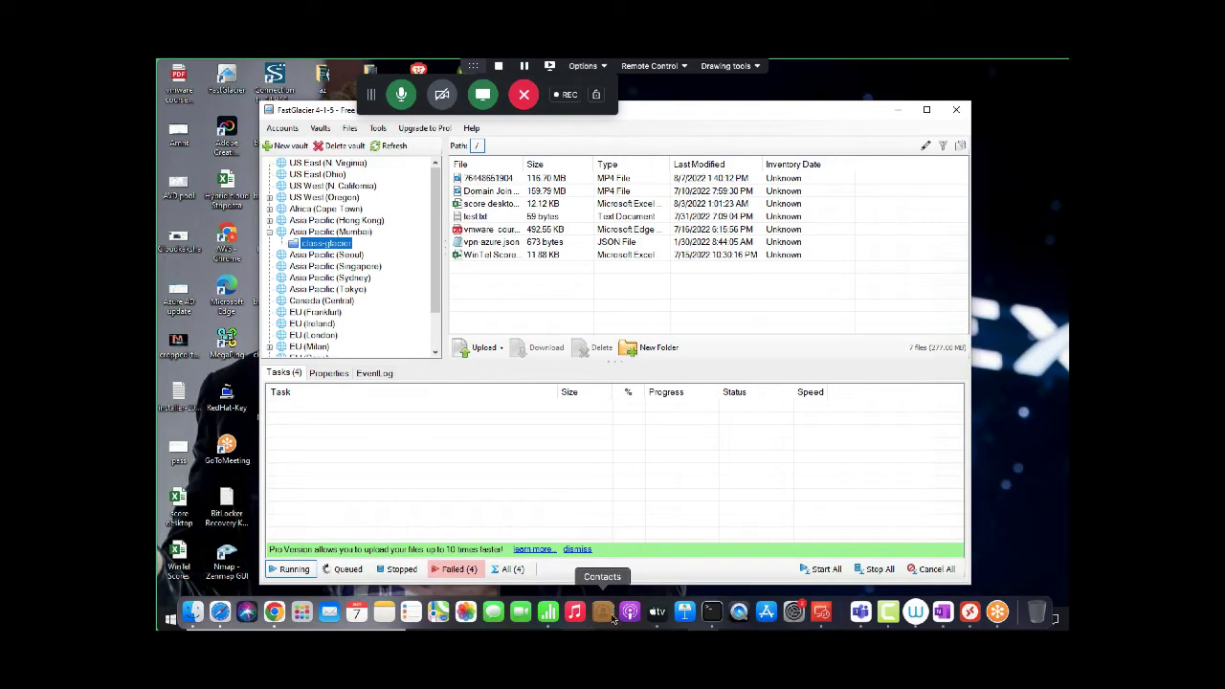
Close the Create Access Key dialog and open S3 Glacier from Console Home
click(639, 619)
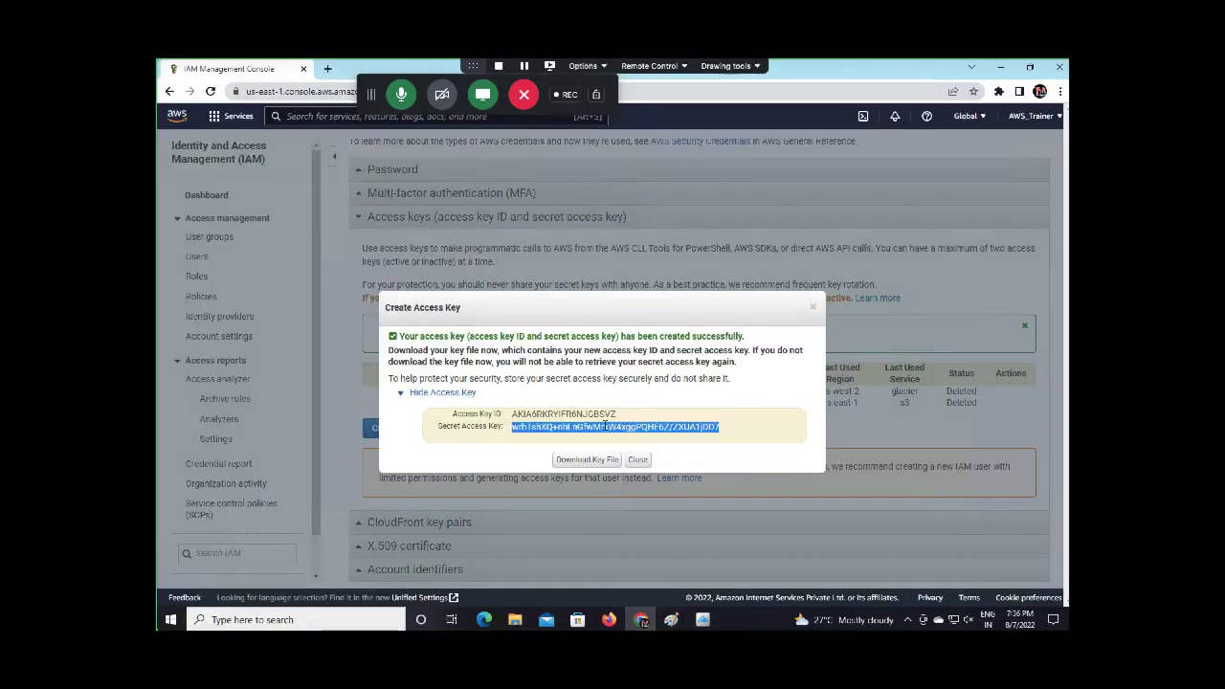
click(638, 459)
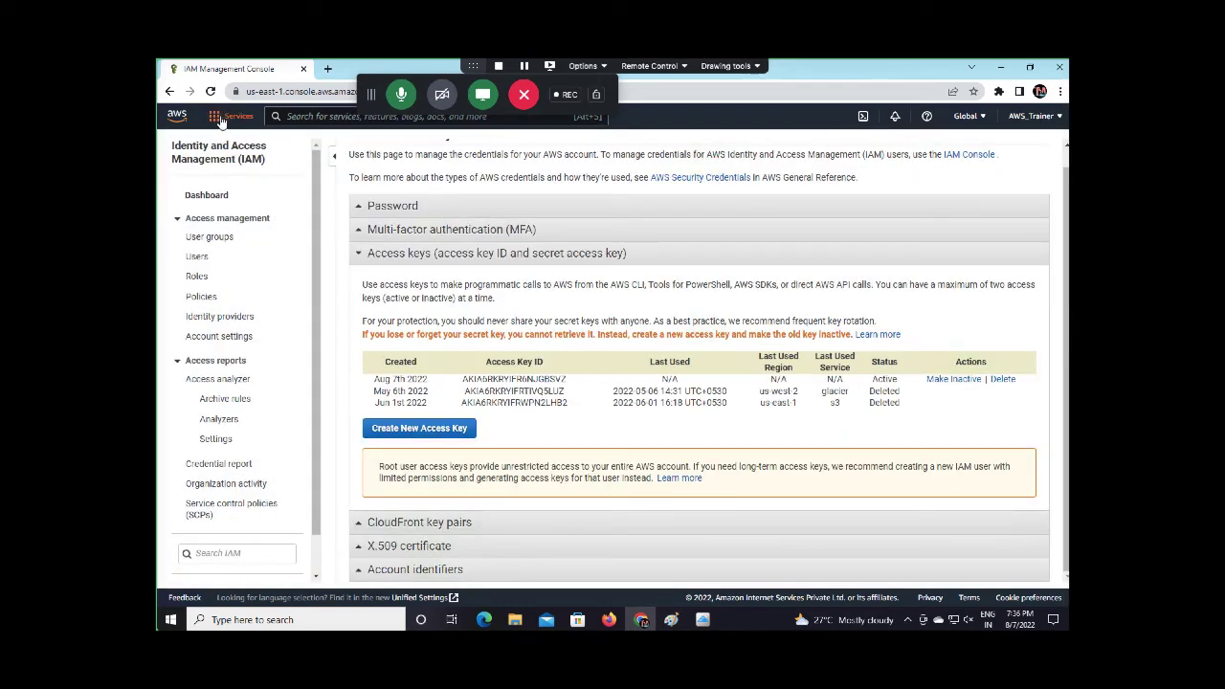
click(177, 116)
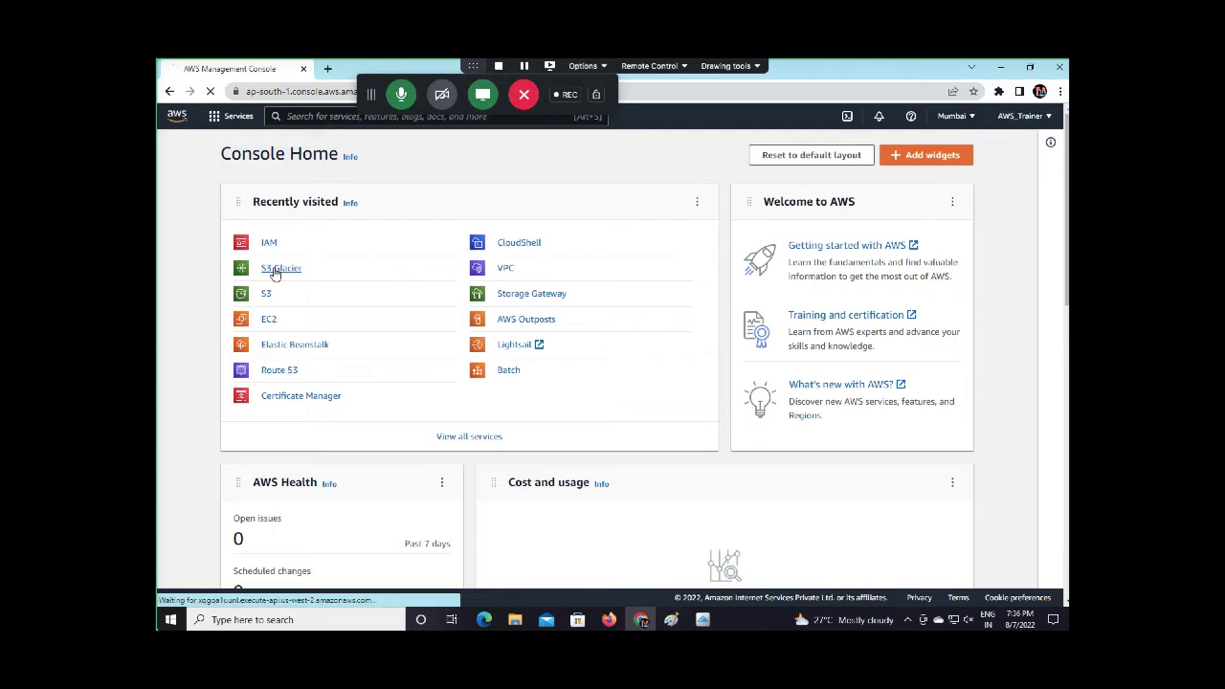
click(275, 271)
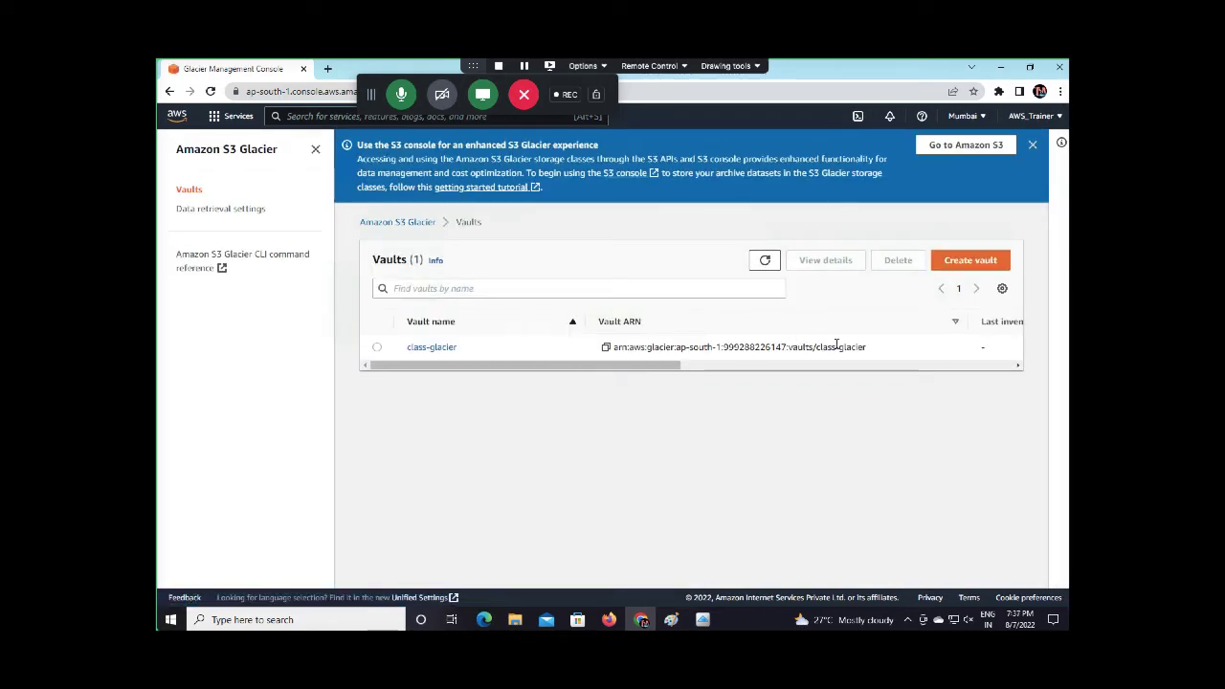
Review class-glacier's properties and access policies, then return to the Vaults list
click(426, 348)
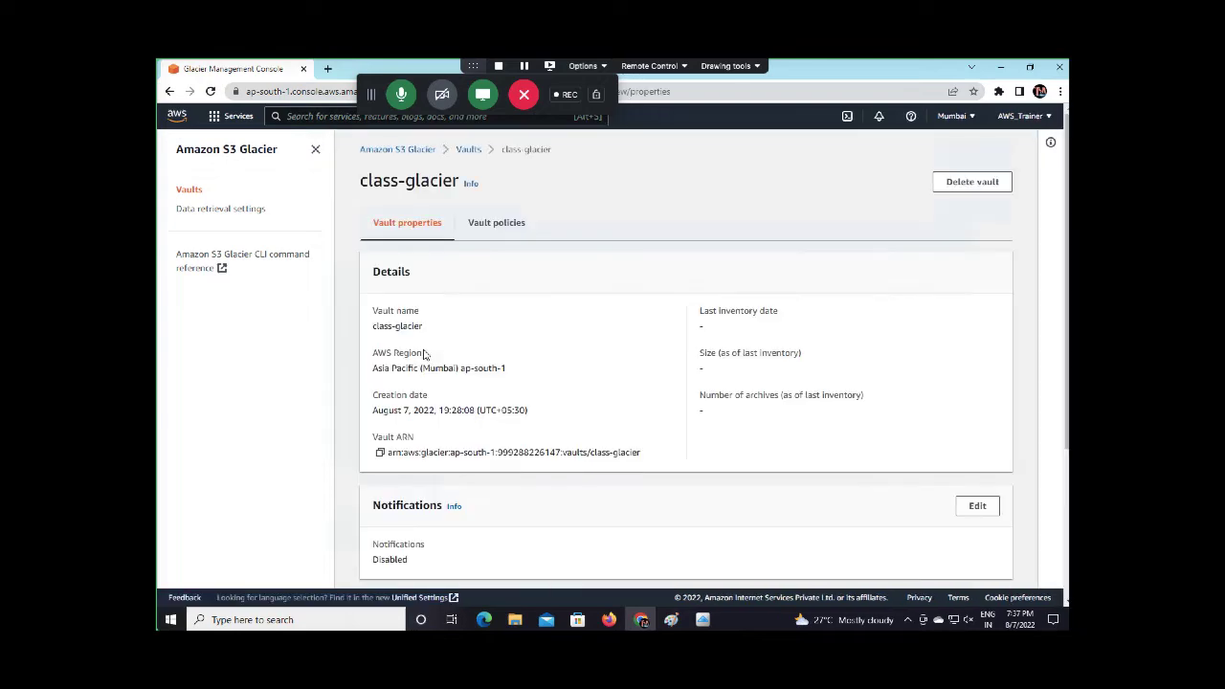
scroll(615, 368, down, 3)
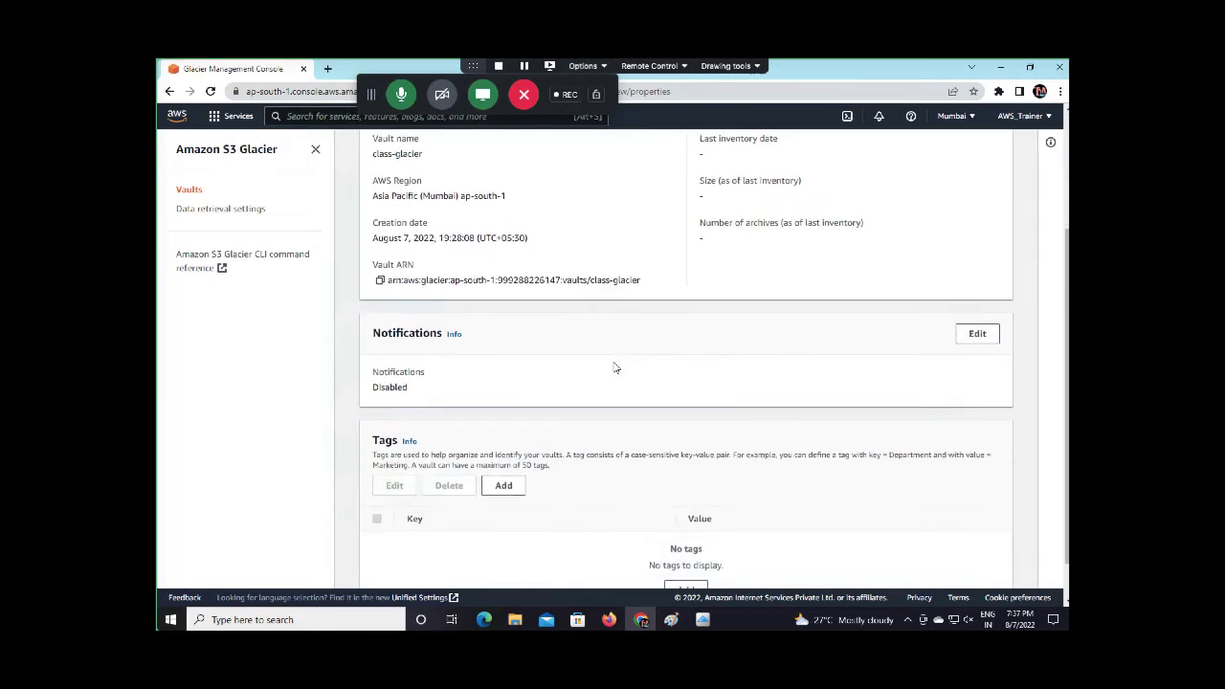
scroll(616, 367, up, 3)
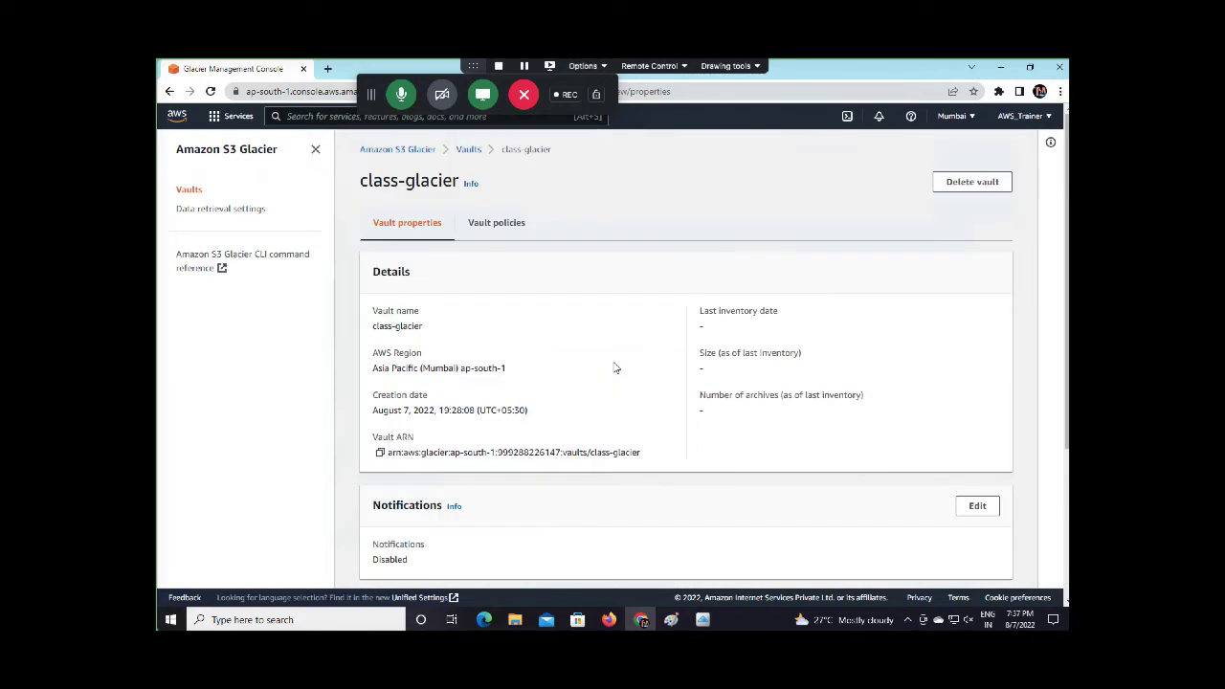
click(499, 224)
click(416, 222)
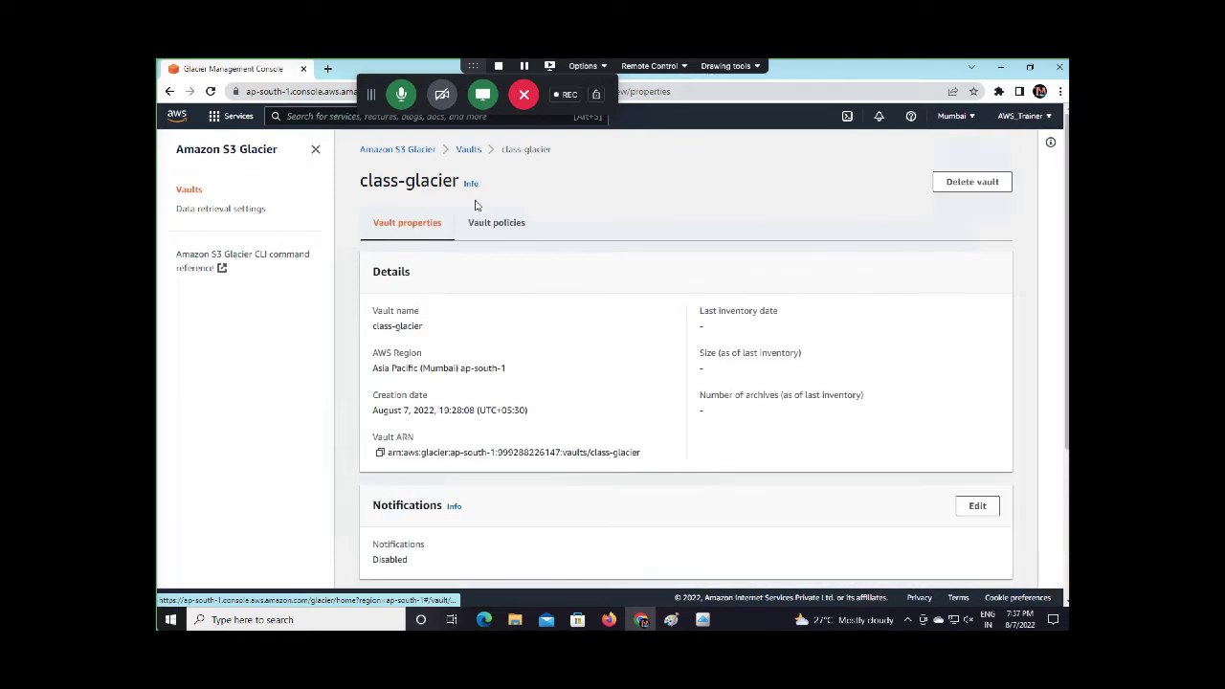
click(468, 149)
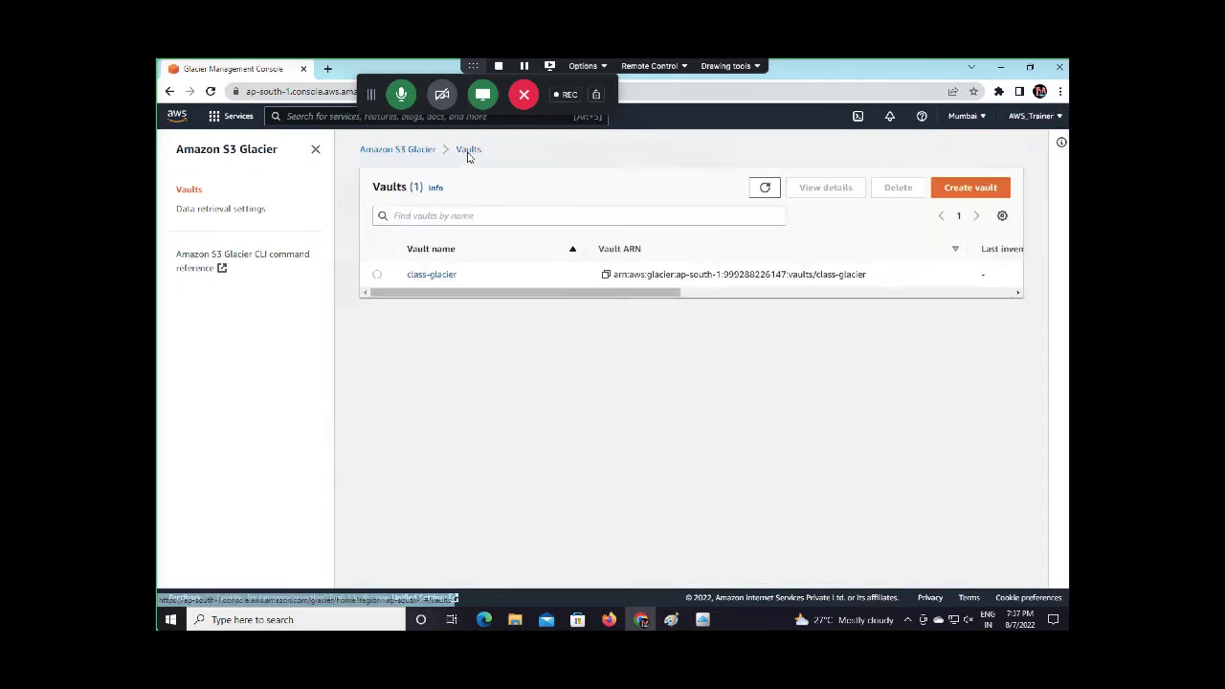
Refresh the Vaults table, then minimise the browser to reveal FastGlacier
drag(594, 296, 963, 259)
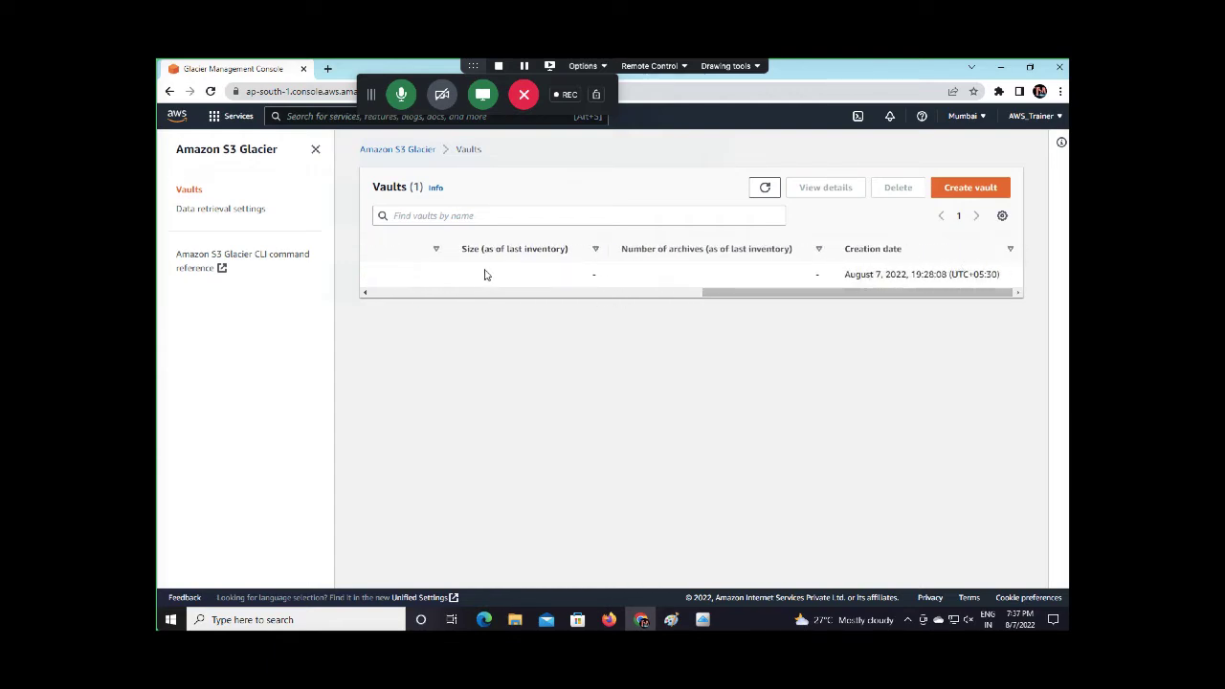
click(768, 187)
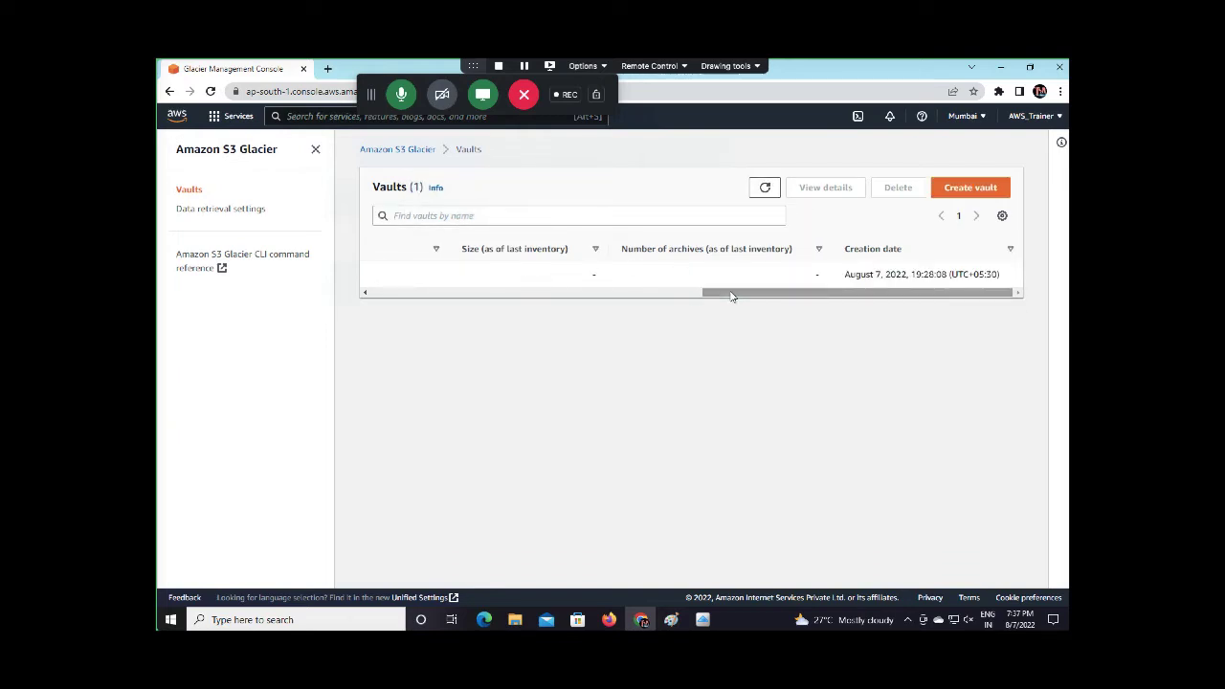
drag(732, 294, 579, 272)
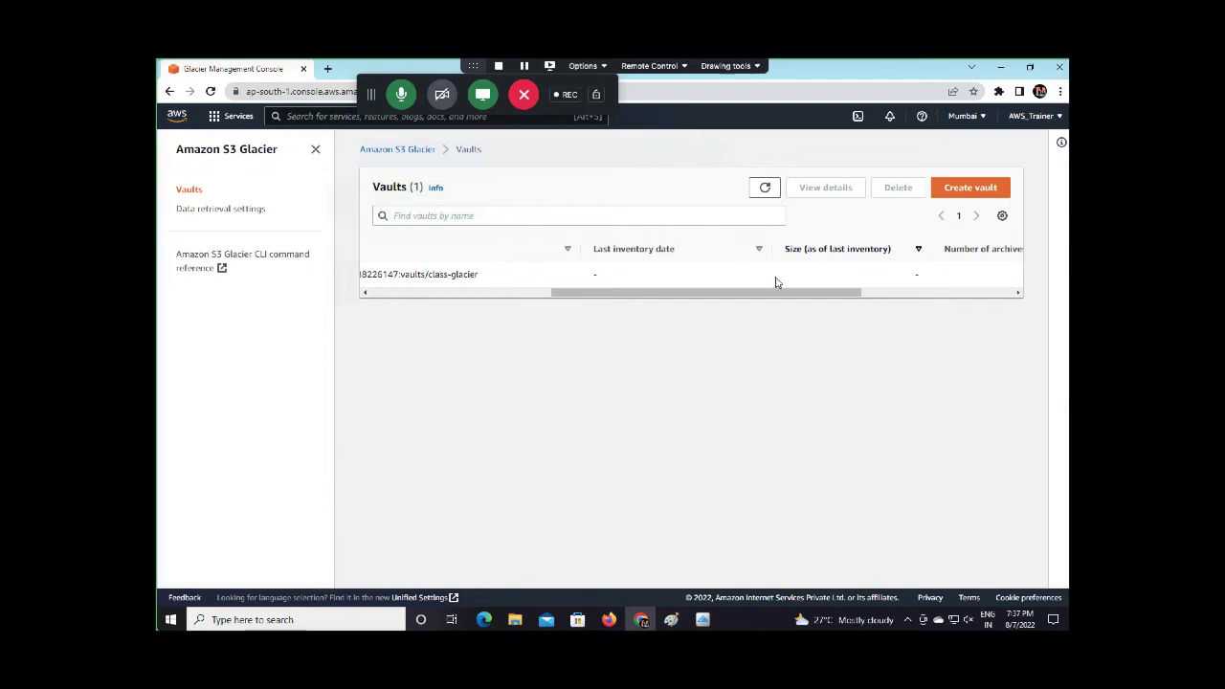
drag(745, 292, 560, 292)
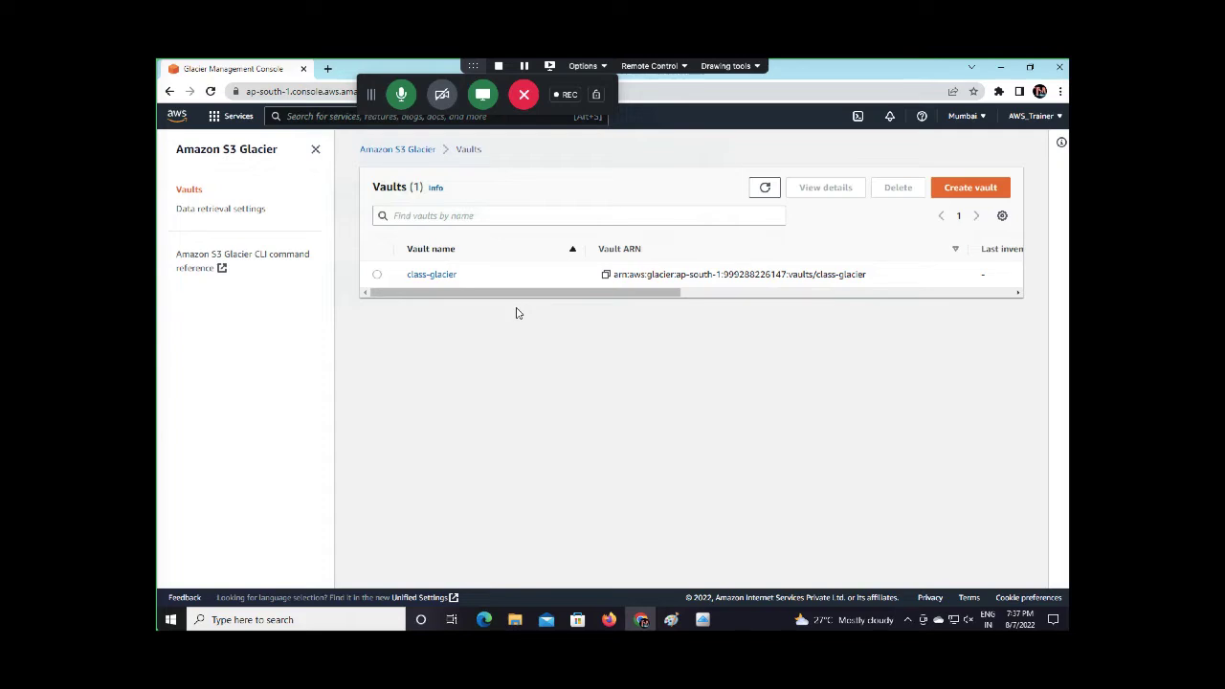
click(1001, 69)
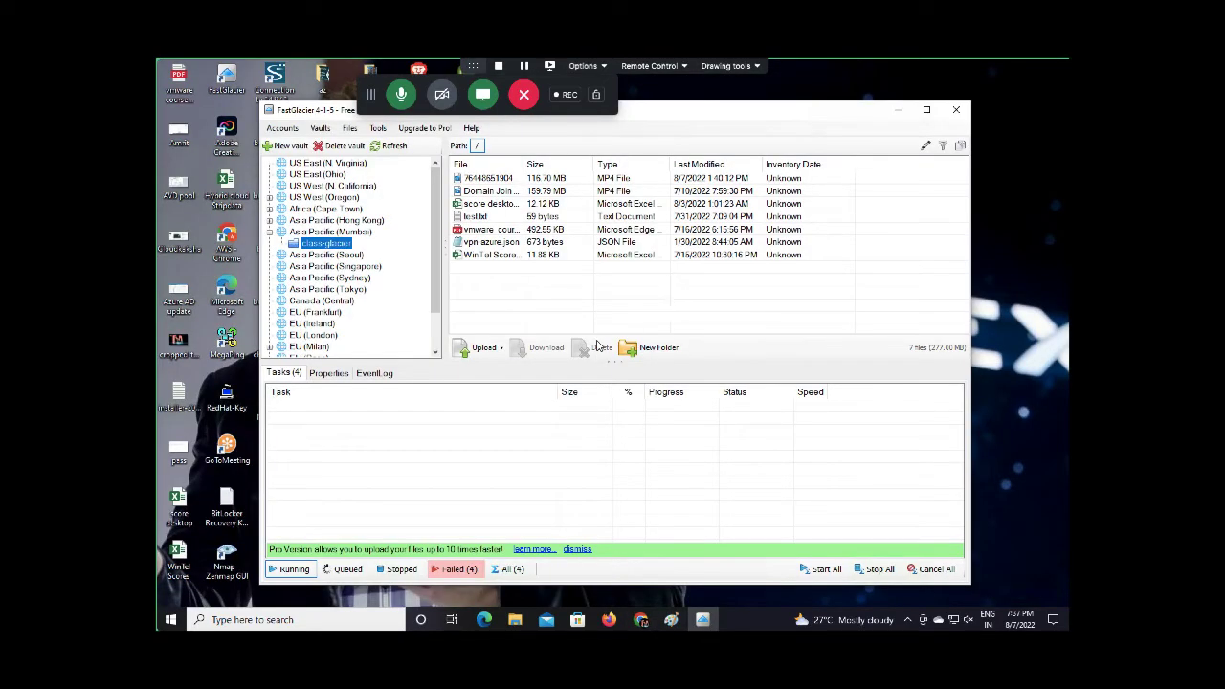
Select the 159.79 MB MP4 file in class-glacier and request its download
click(577, 317)
click(507, 196)
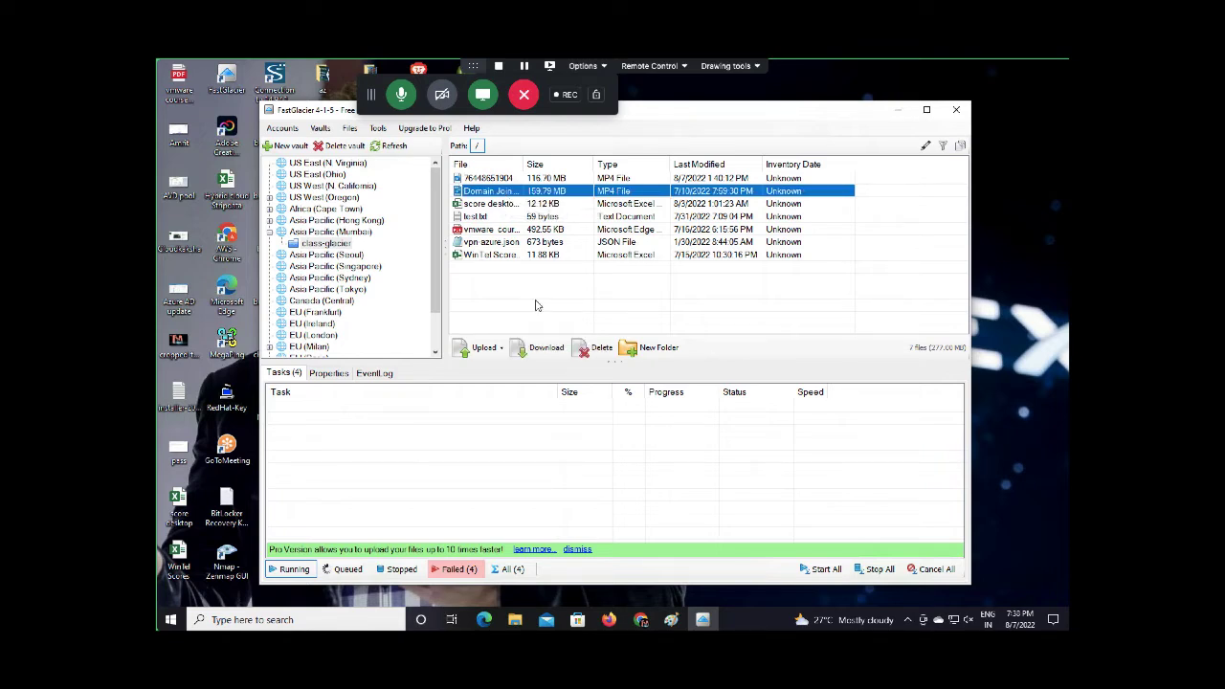
click(544, 350)
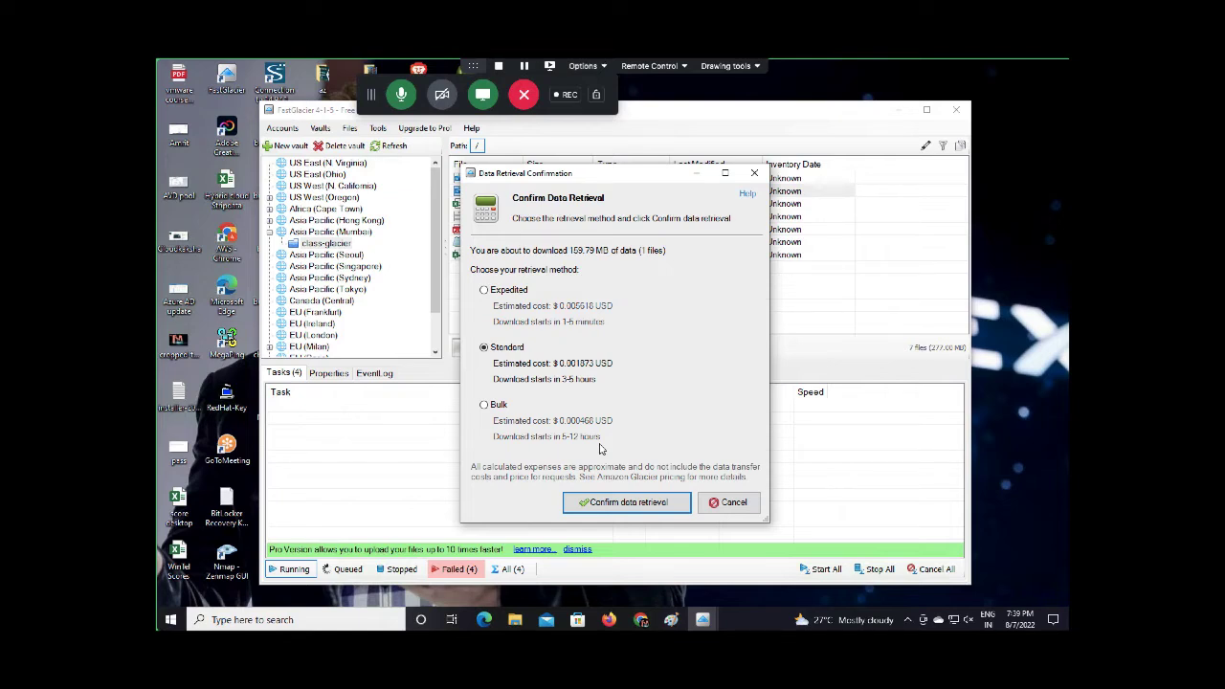
Choose Bulk retrieval, then switch back to the browser's S3 Glacier Vaults page
click(506, 409)
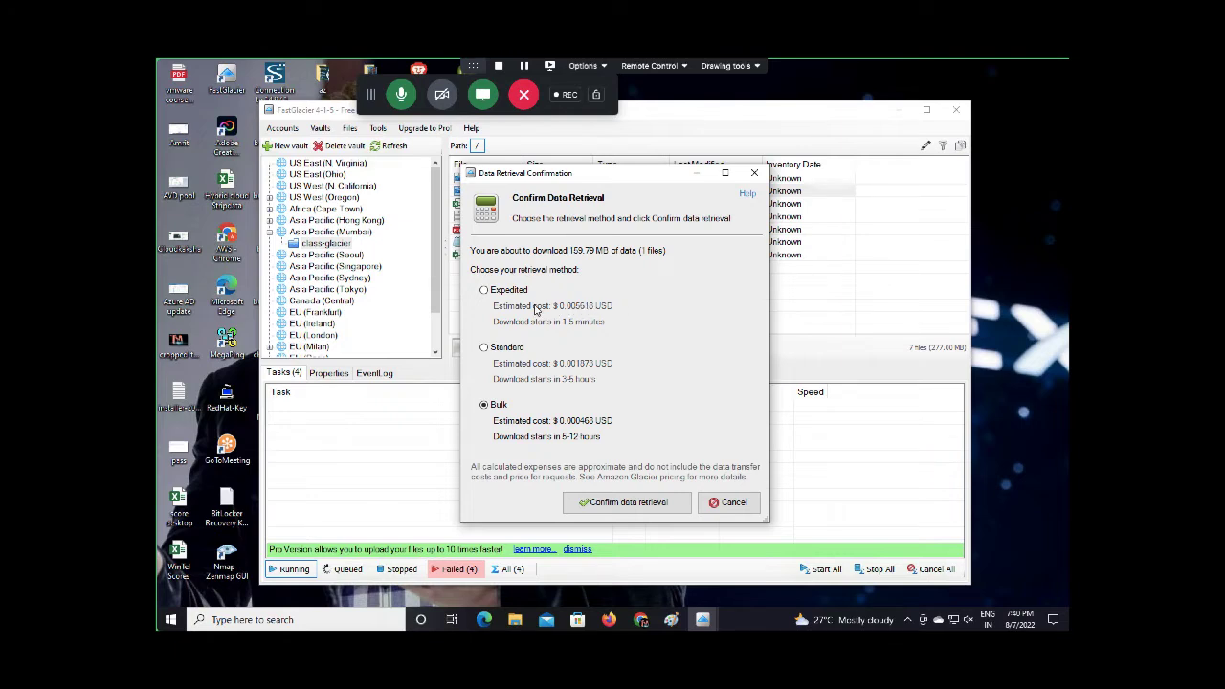
click(640, 619)
click(332, 61)
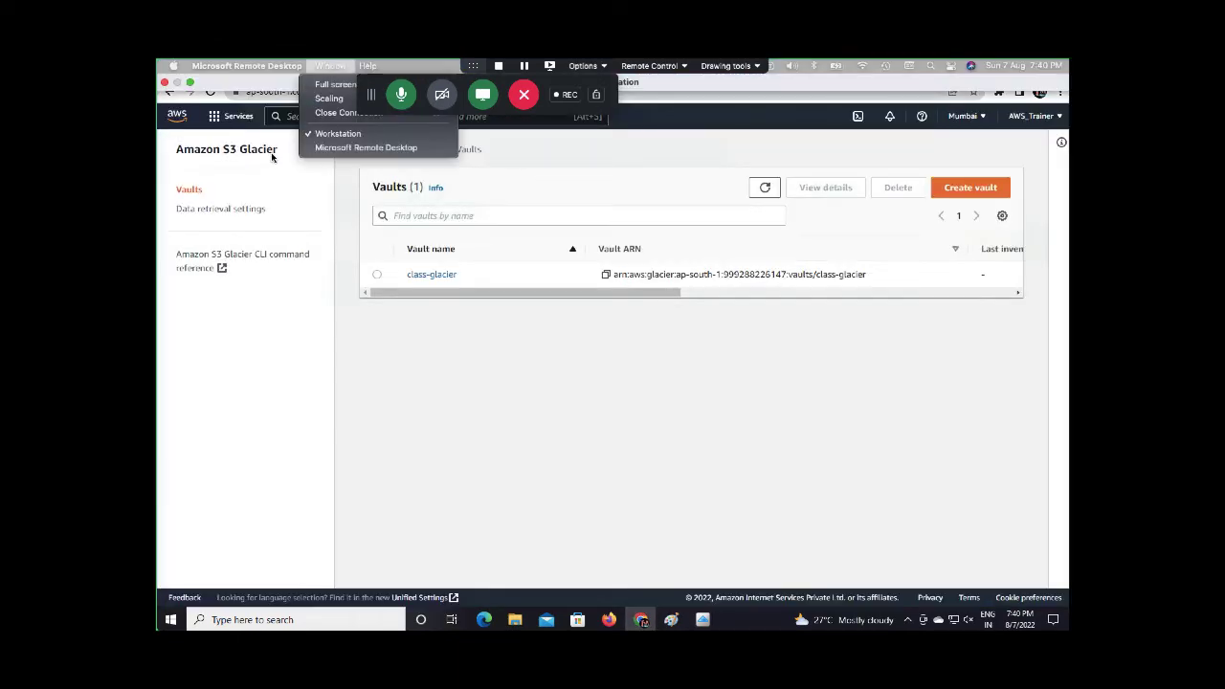
click(263, 157)
Open a Google search page in a new browser tab
click(327, 69)
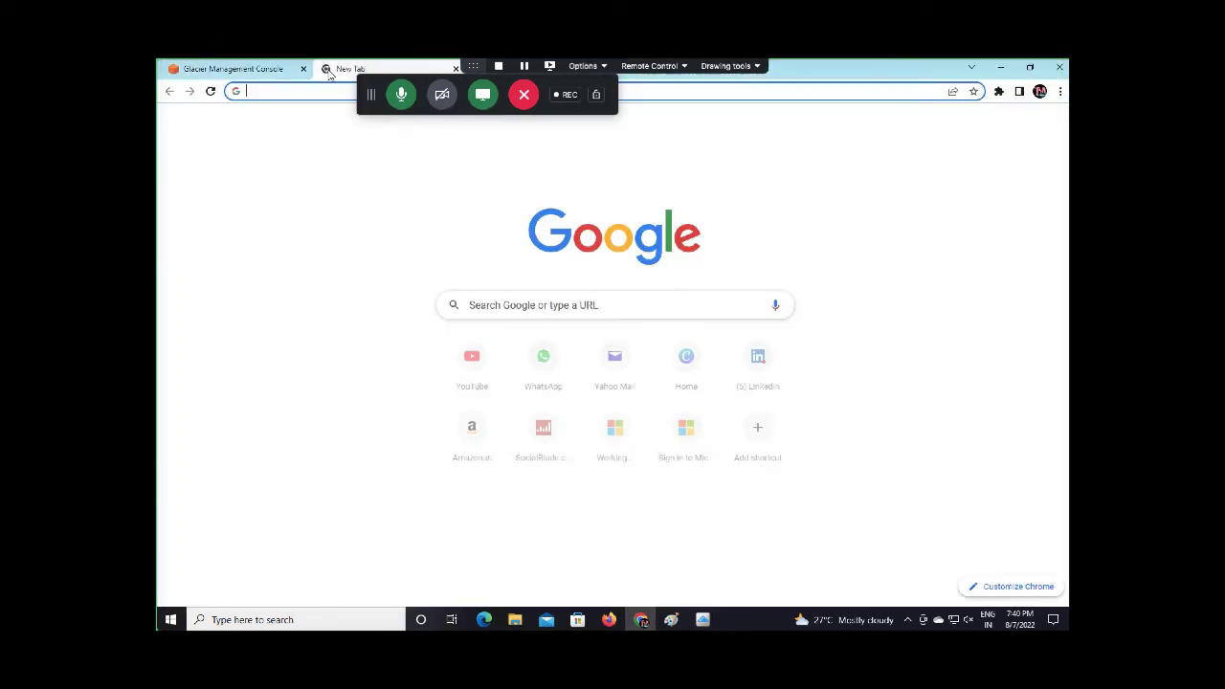
text(goo)
key(Return)
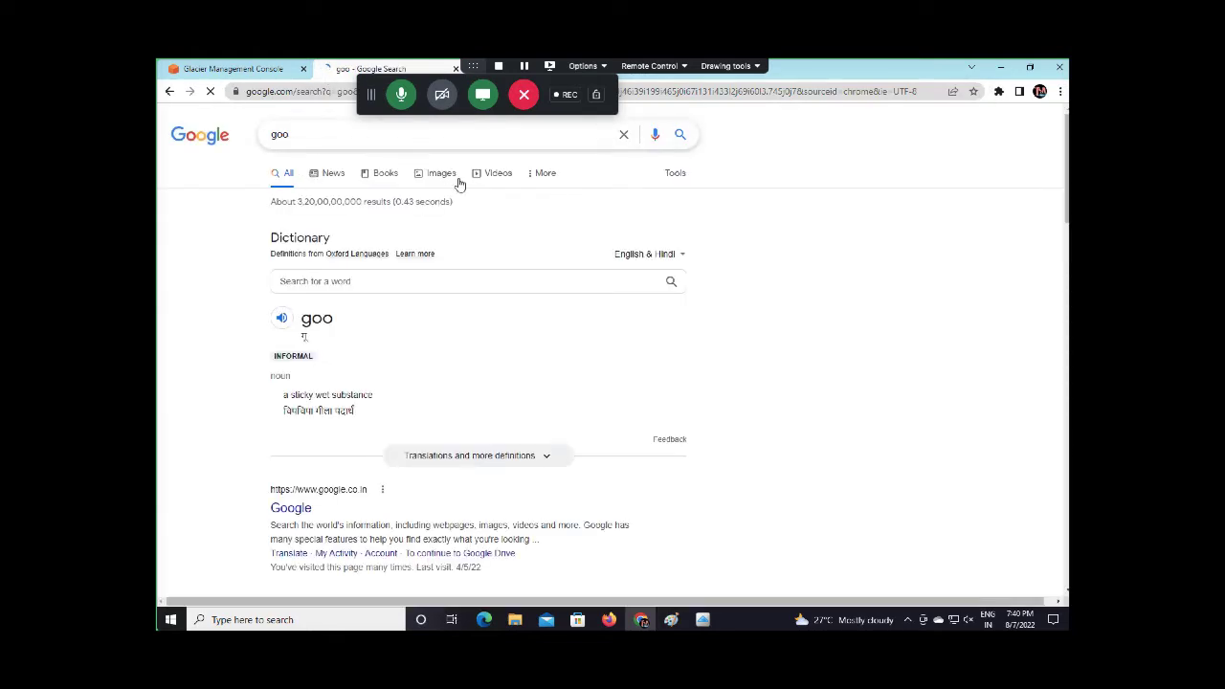
click(622, 135)
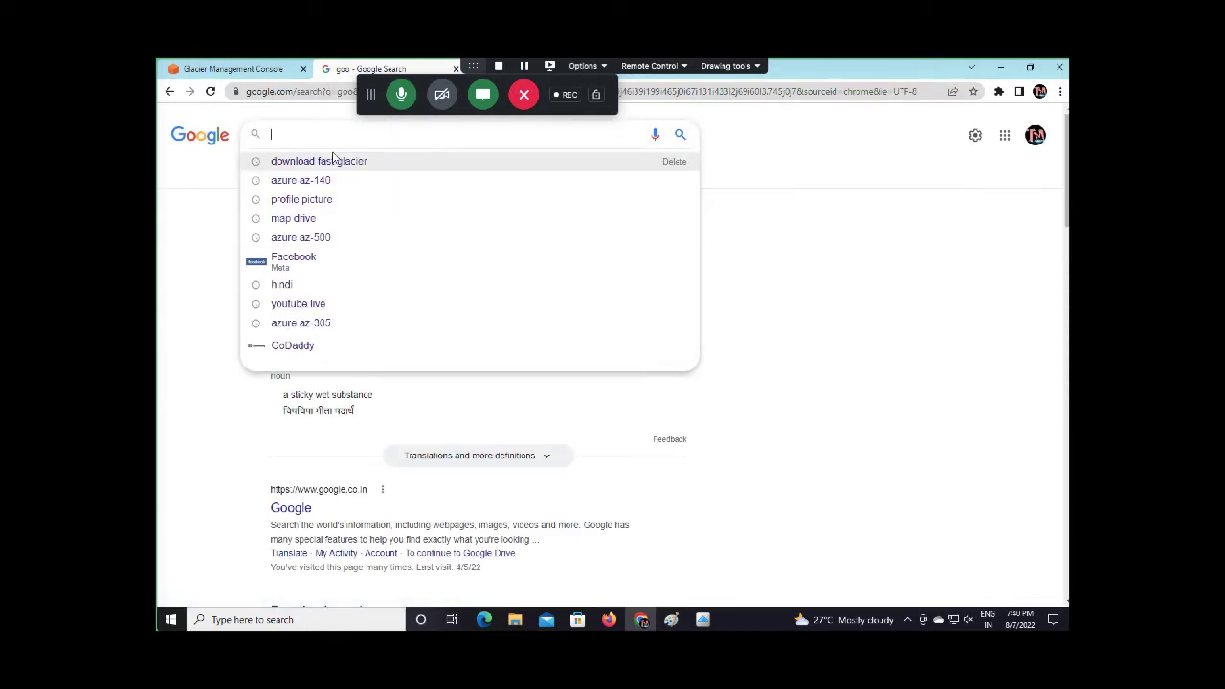
text($)
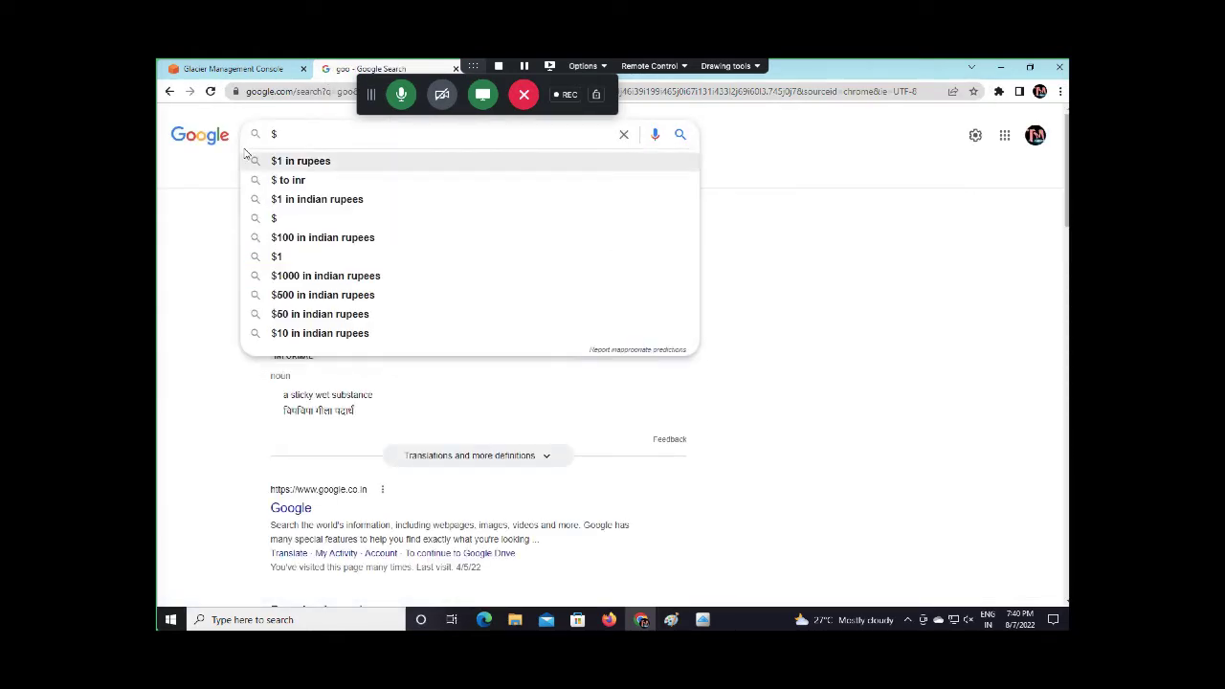
key(ctrl+Left)
key(ctrl+Right)
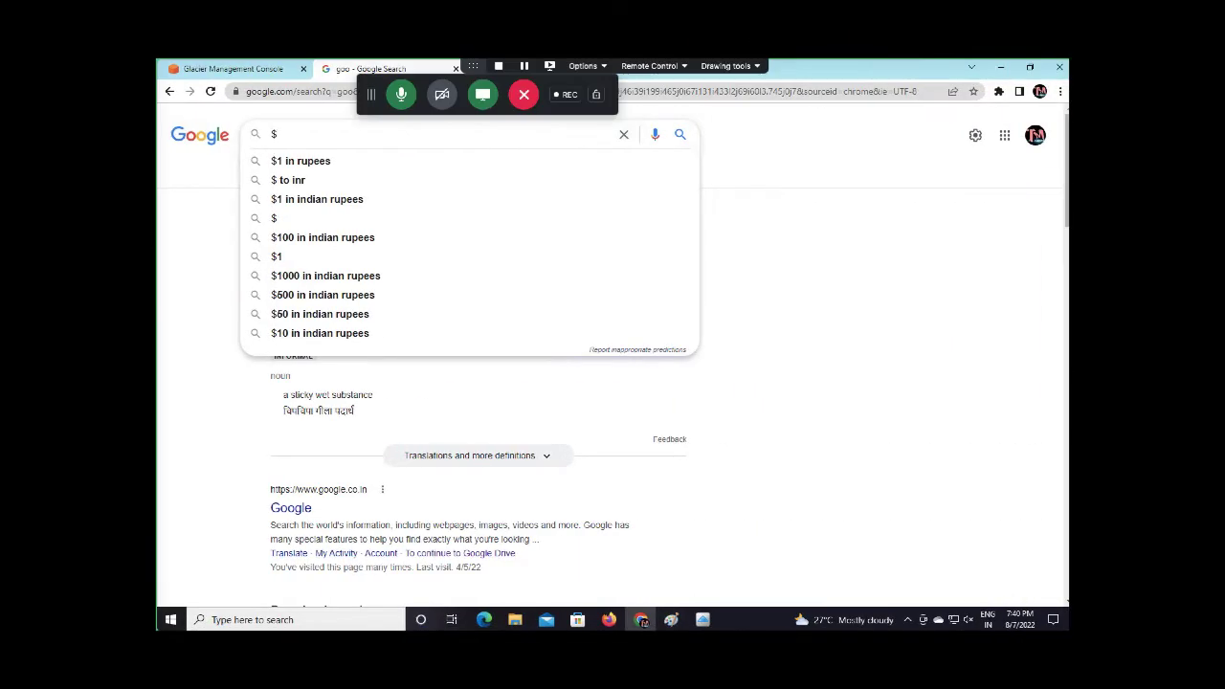
Check the retrieval estimate and search Google to convert $0.005618 into Indian rupees
mouse_move(702, 620)
click(762, 554)
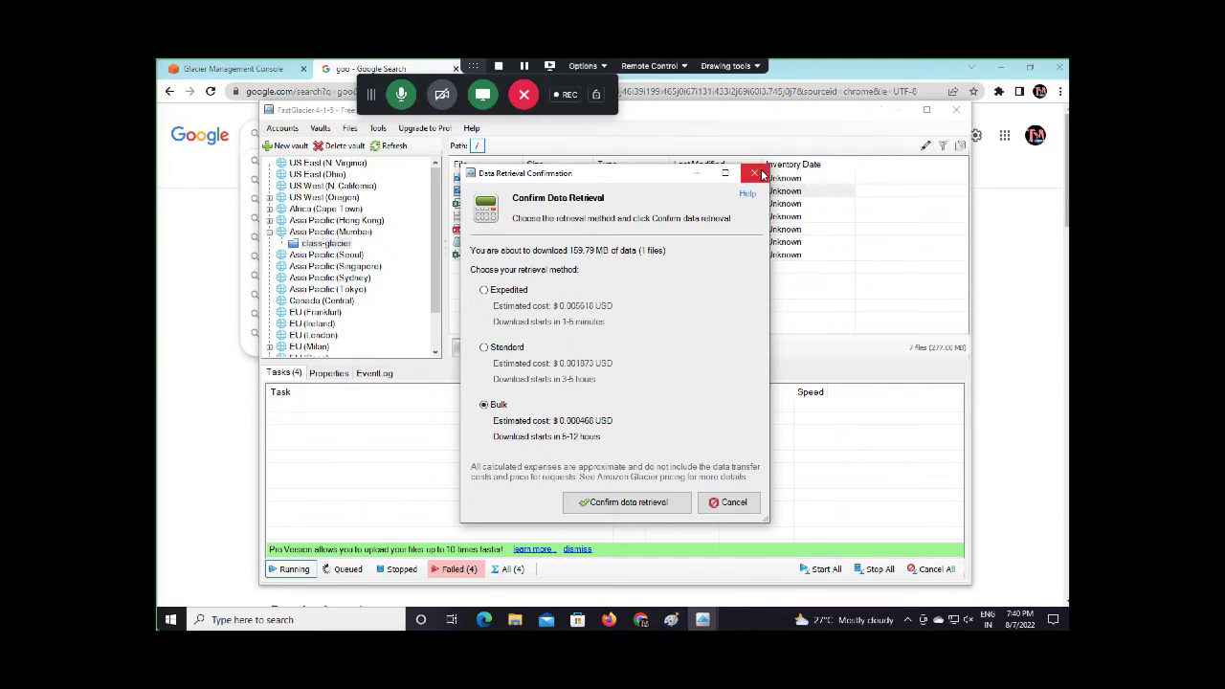
click(287, 89)
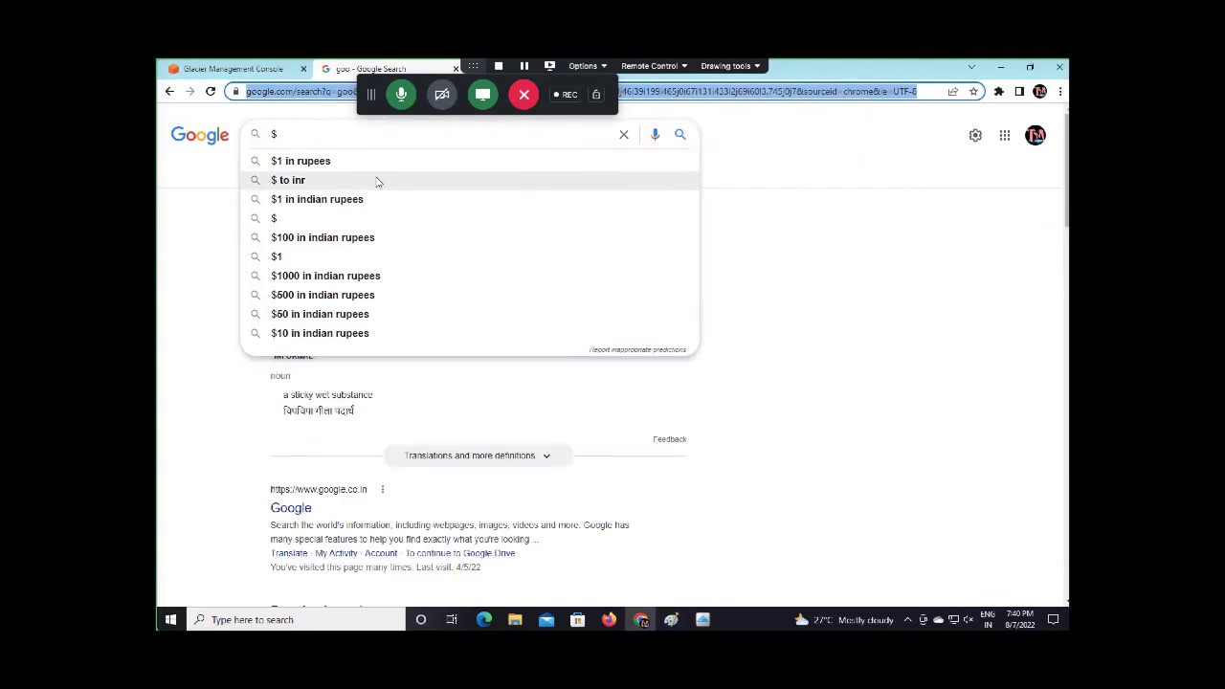
click(312, 143)
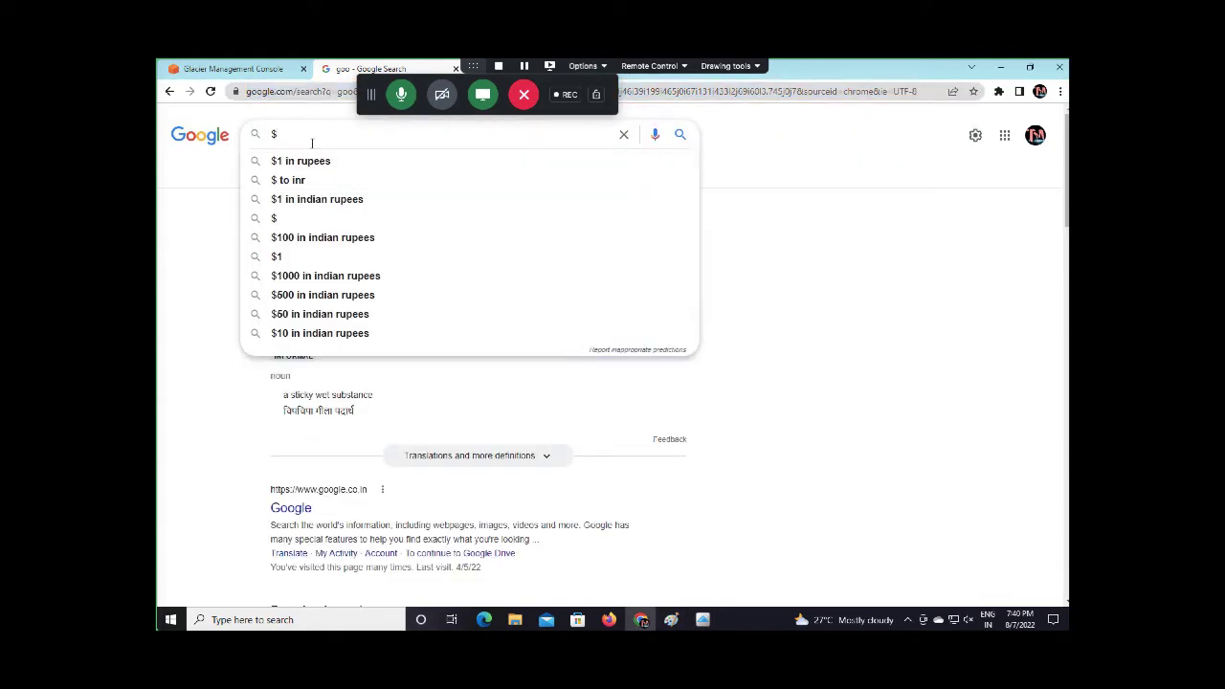
text(0.00)
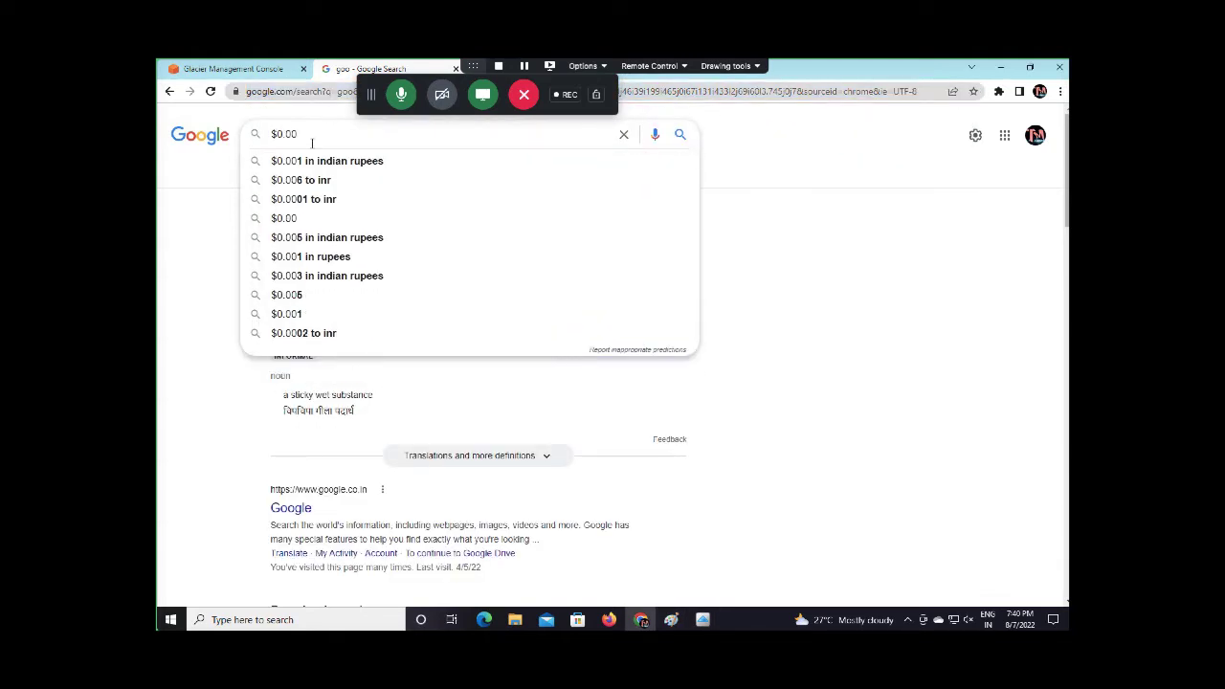
text(561)
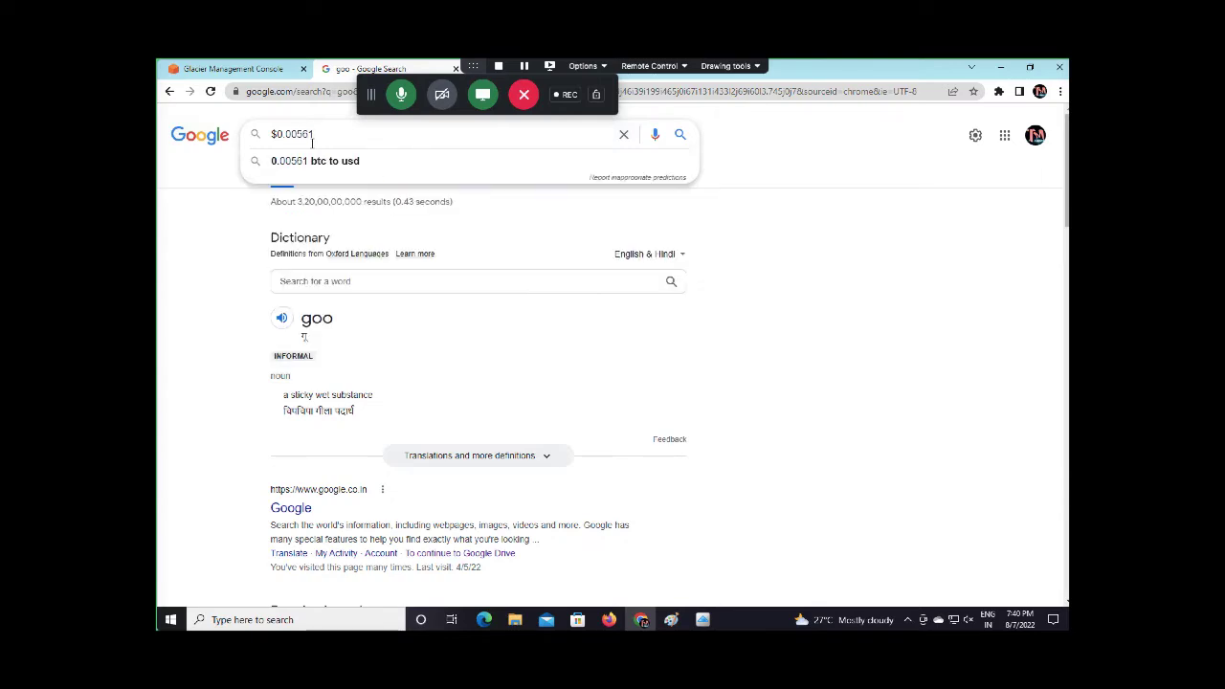
text(8)
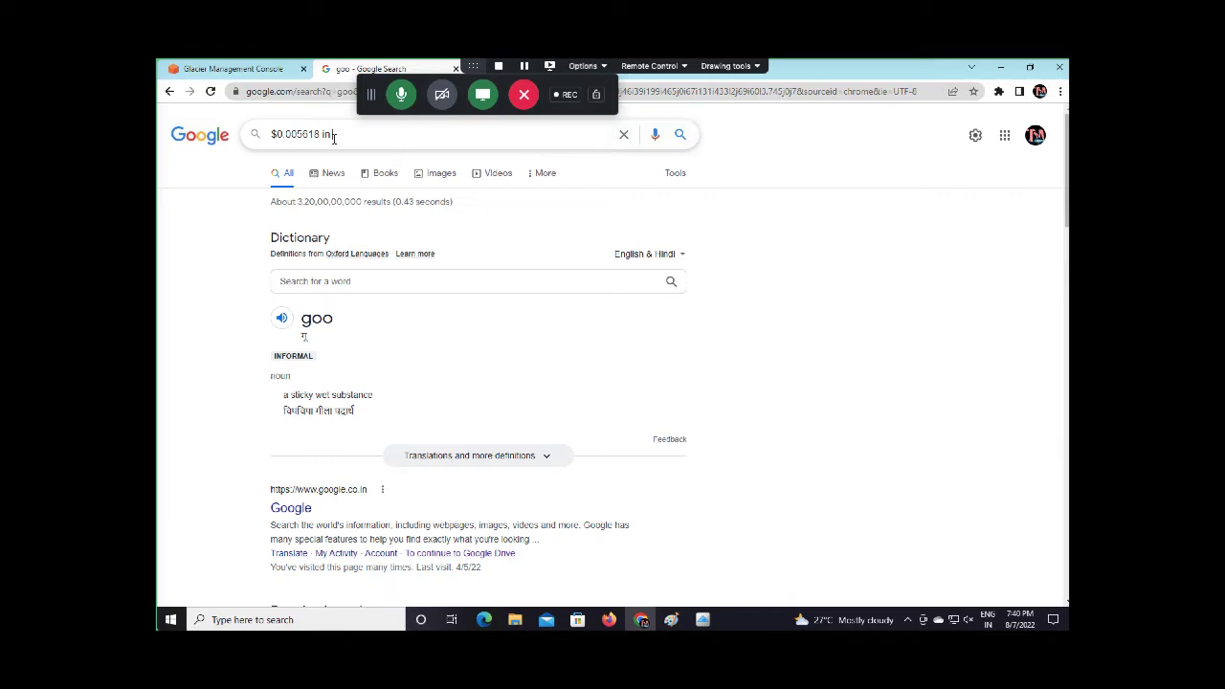
text(inr)
key(Return)
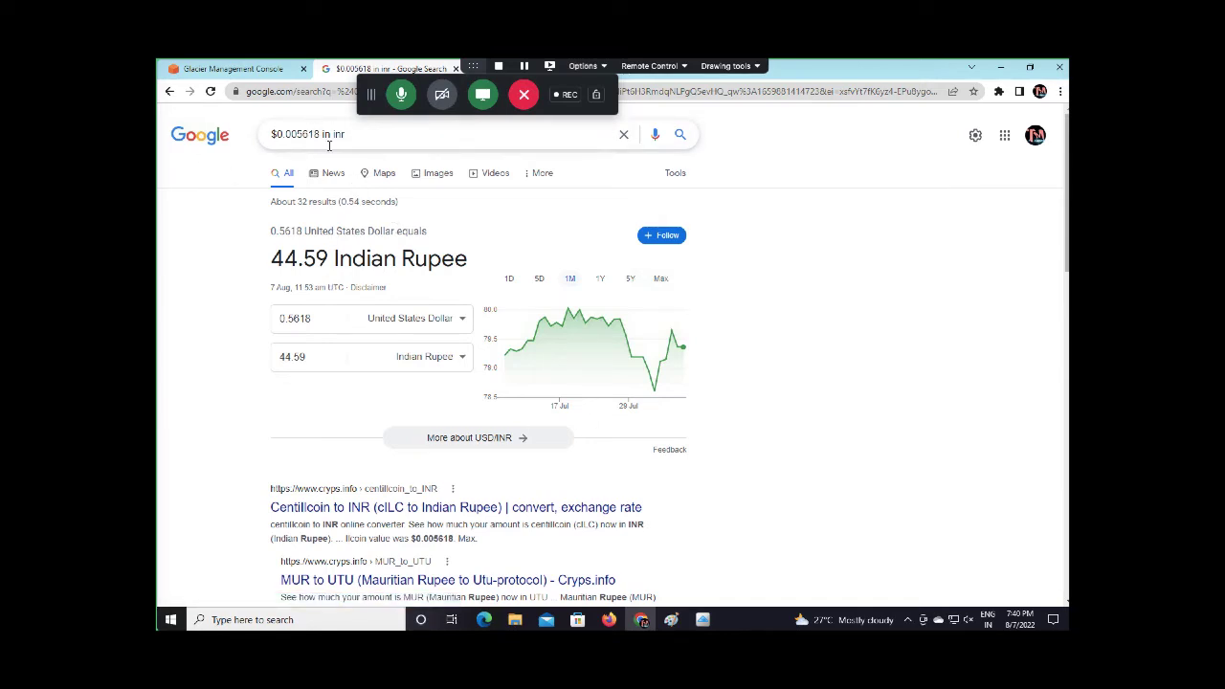
Bring FastGlacier's data retrieval confirmation back to the front
click(276, 74)
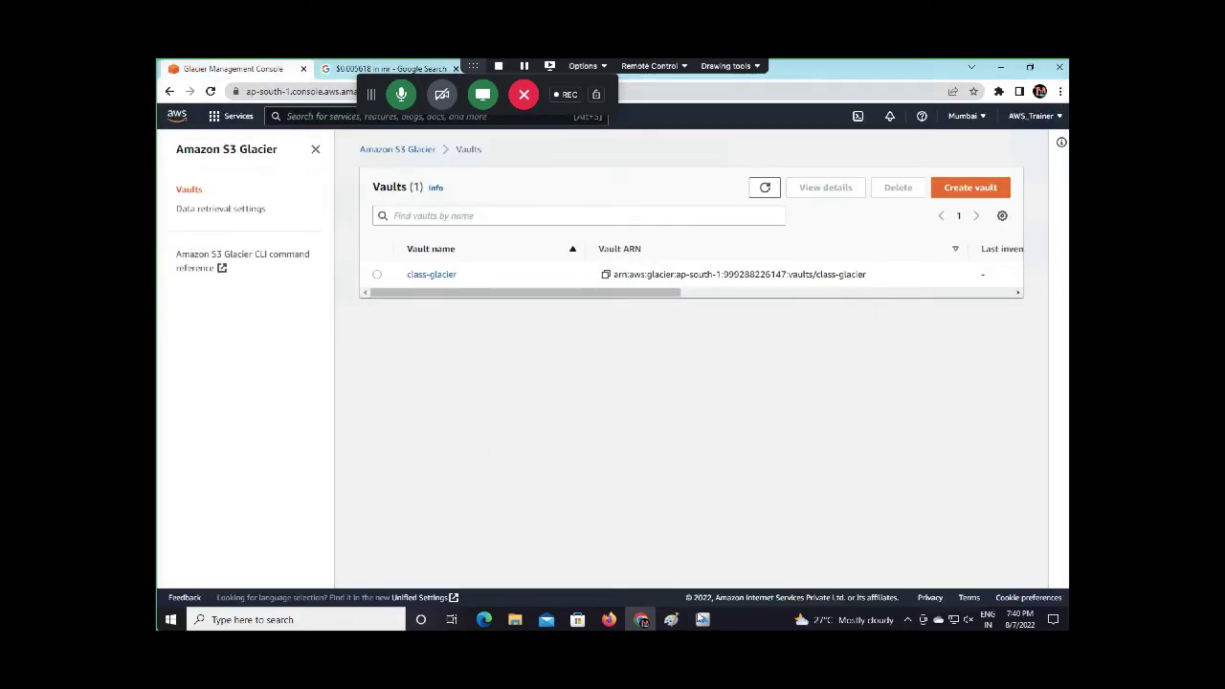
mouse_move(702, 620)
click(734, 542)
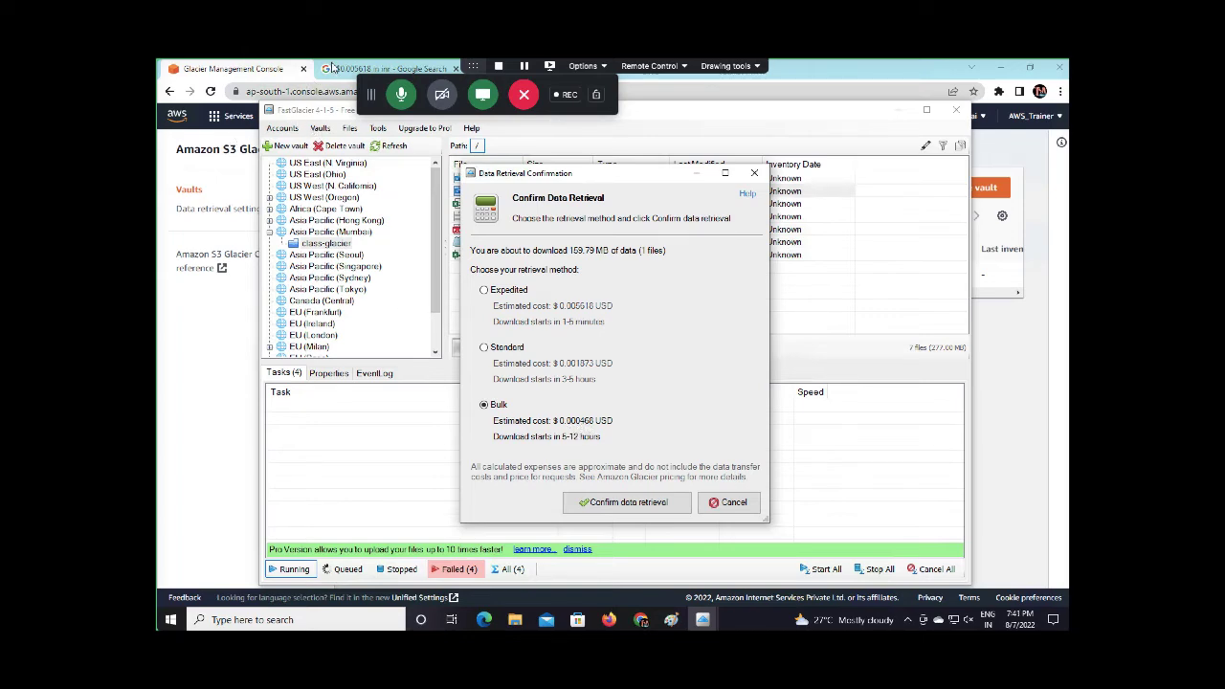
Change the Google query to $0.000468 in inr, getting 0.037 rupees
click(330, 69)
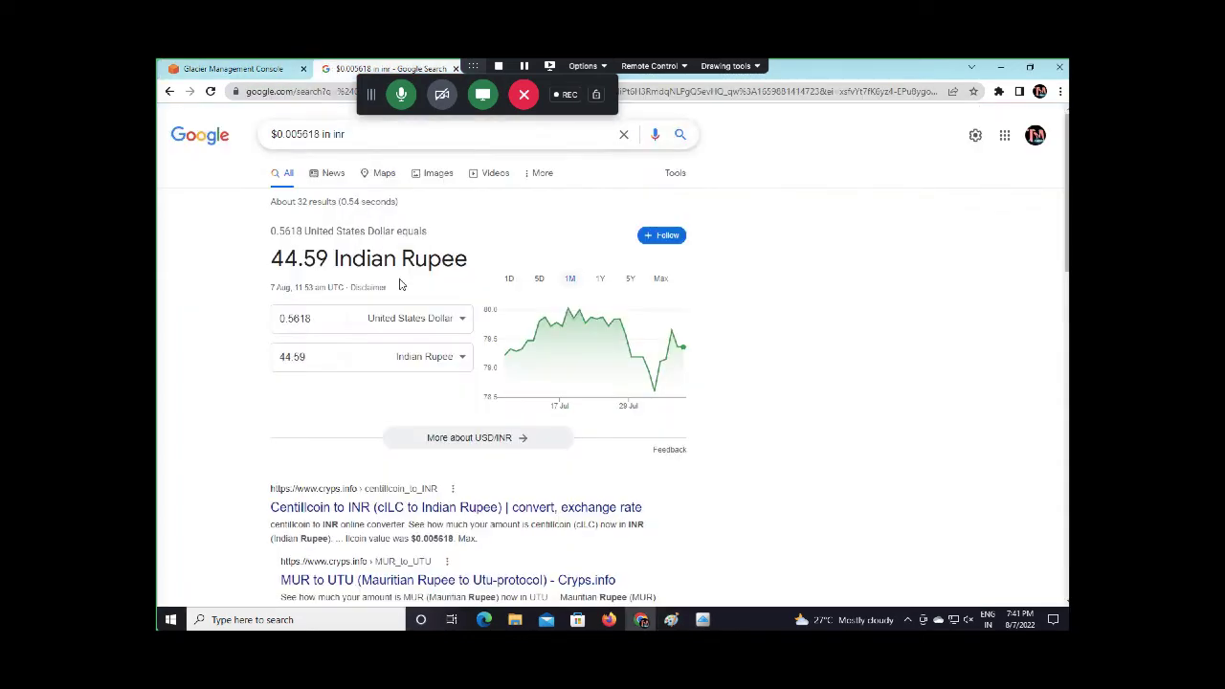
click(297, 134)
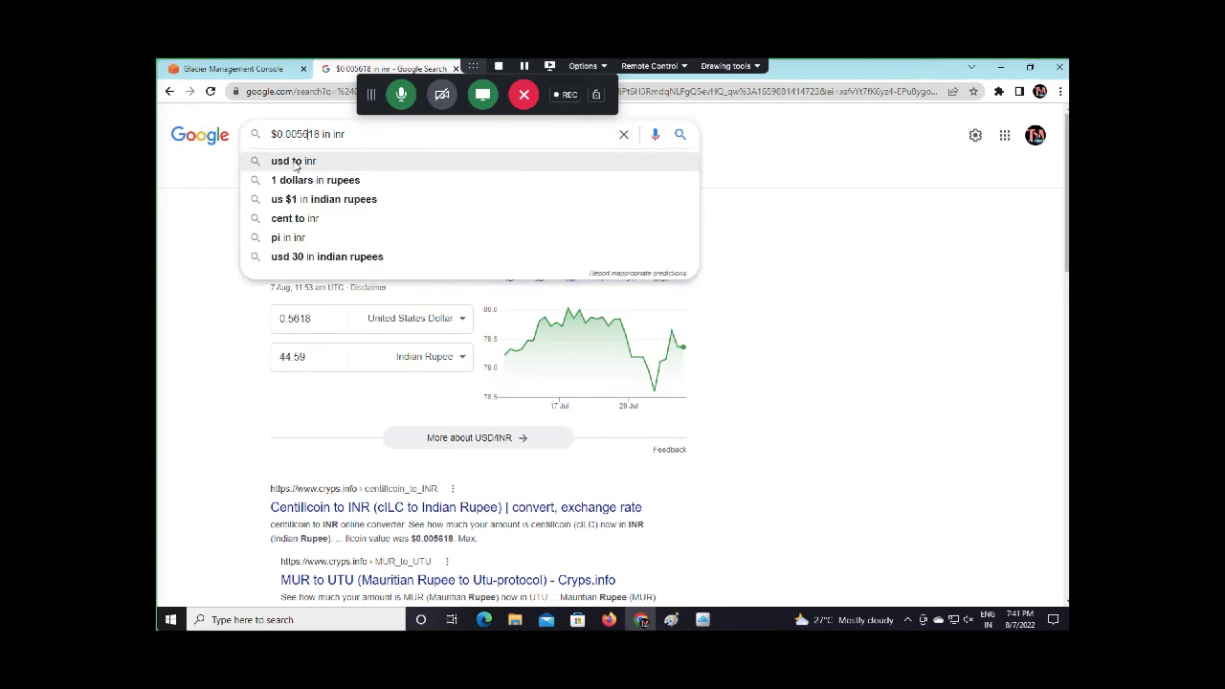
key(BackSpace)
key(BackSpace)
key(BackSpace)
key(BackSpace)
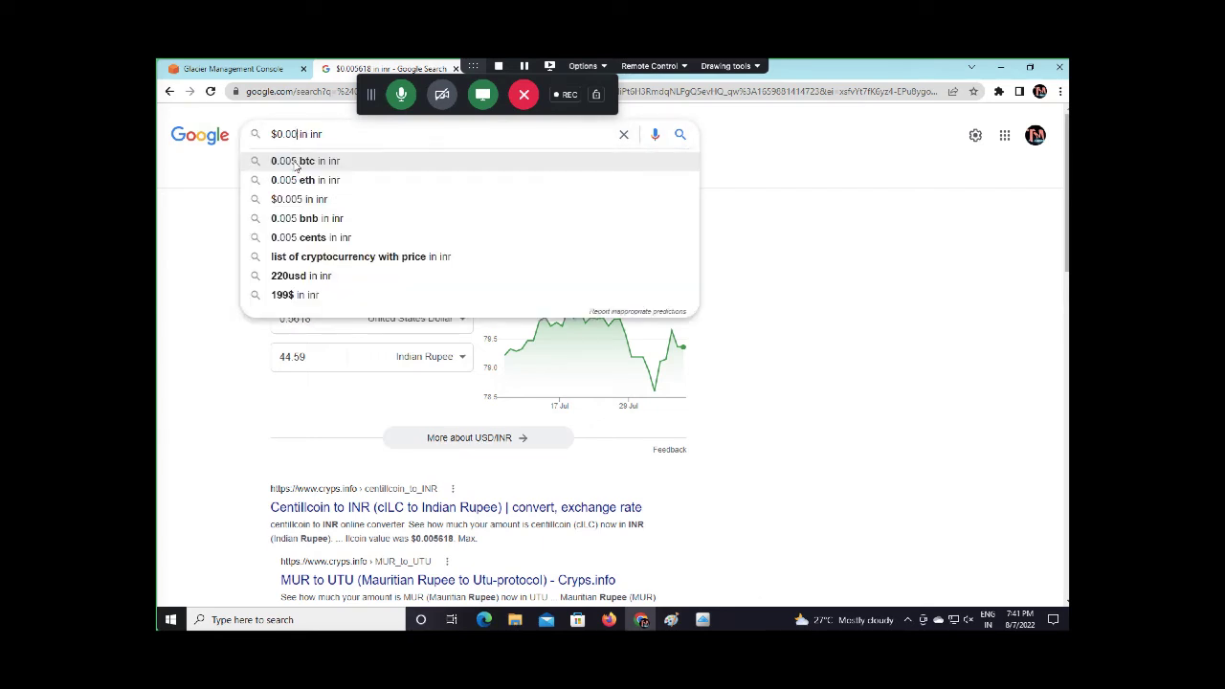
text(0468)
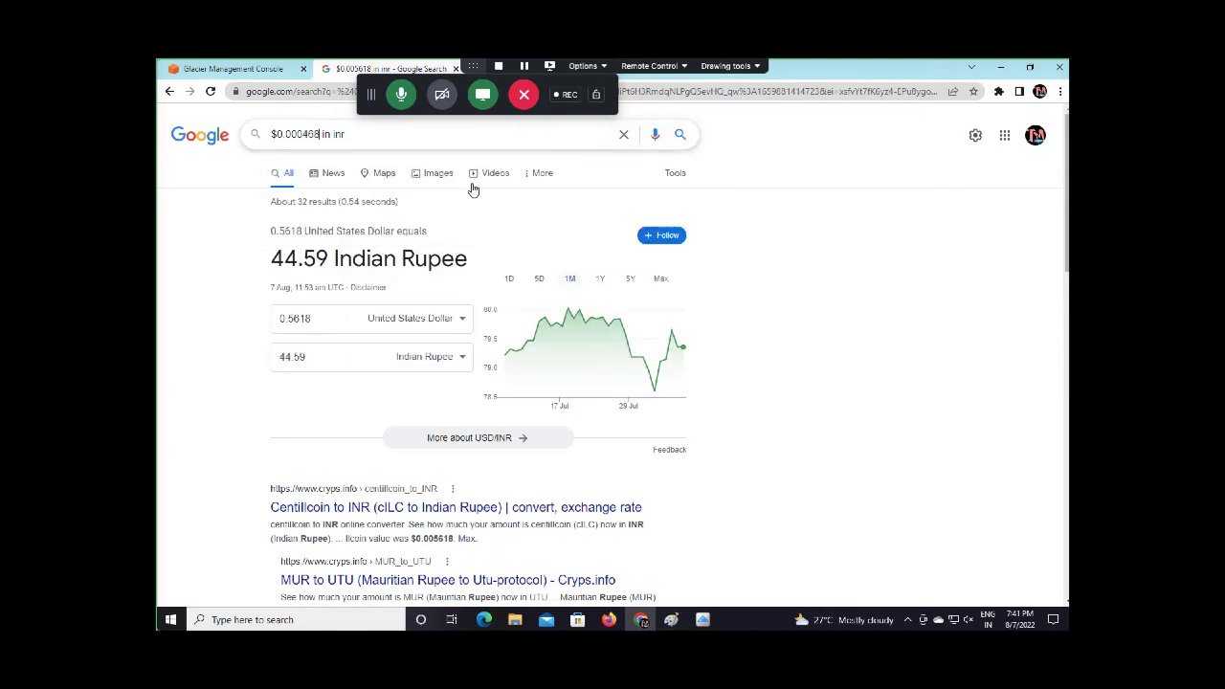
click(688, 141)
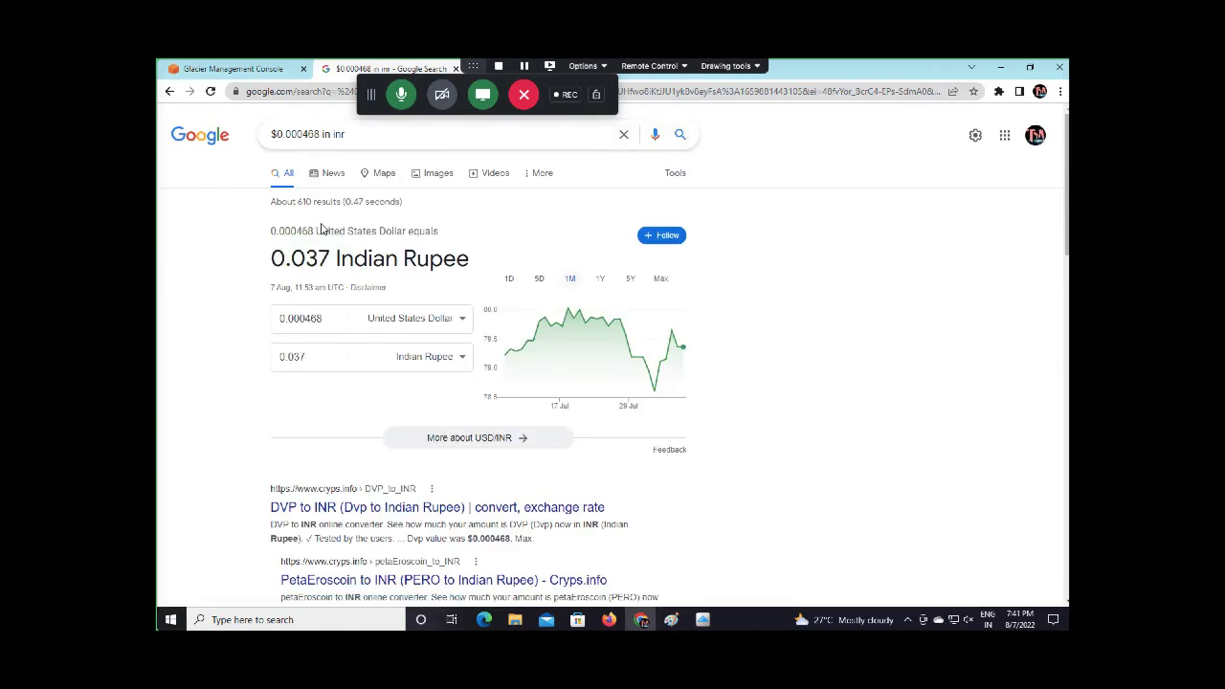
drag(335, 268, 269, 264)
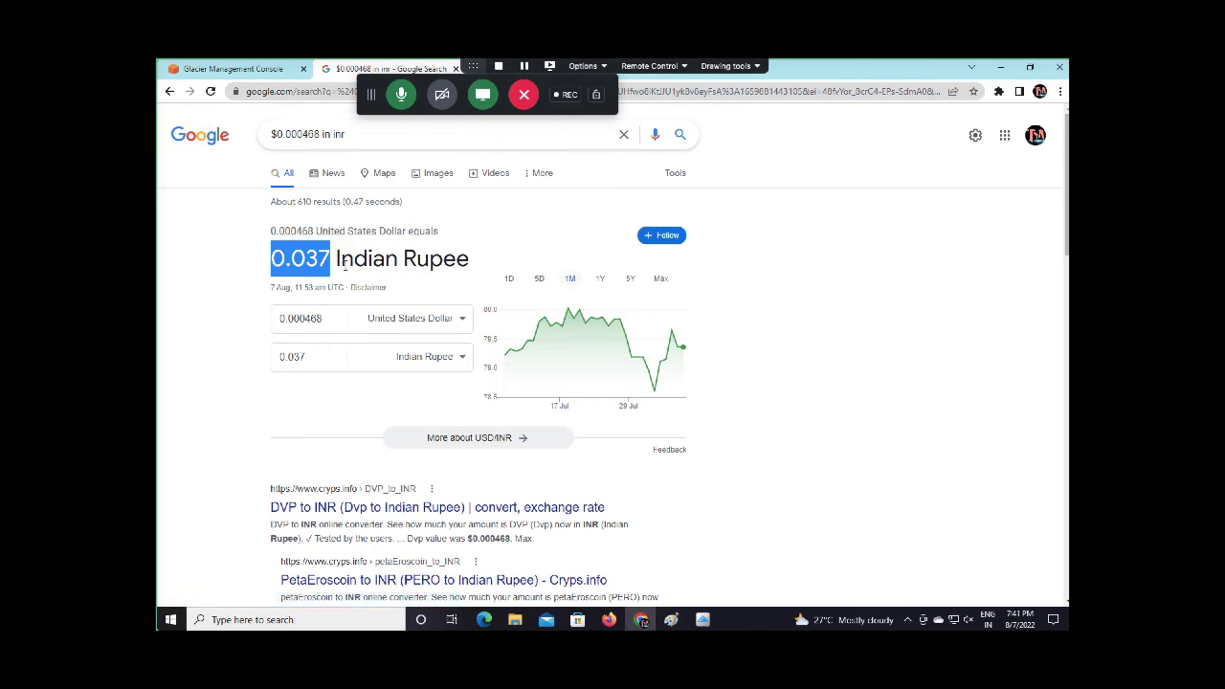
click(435, 237)
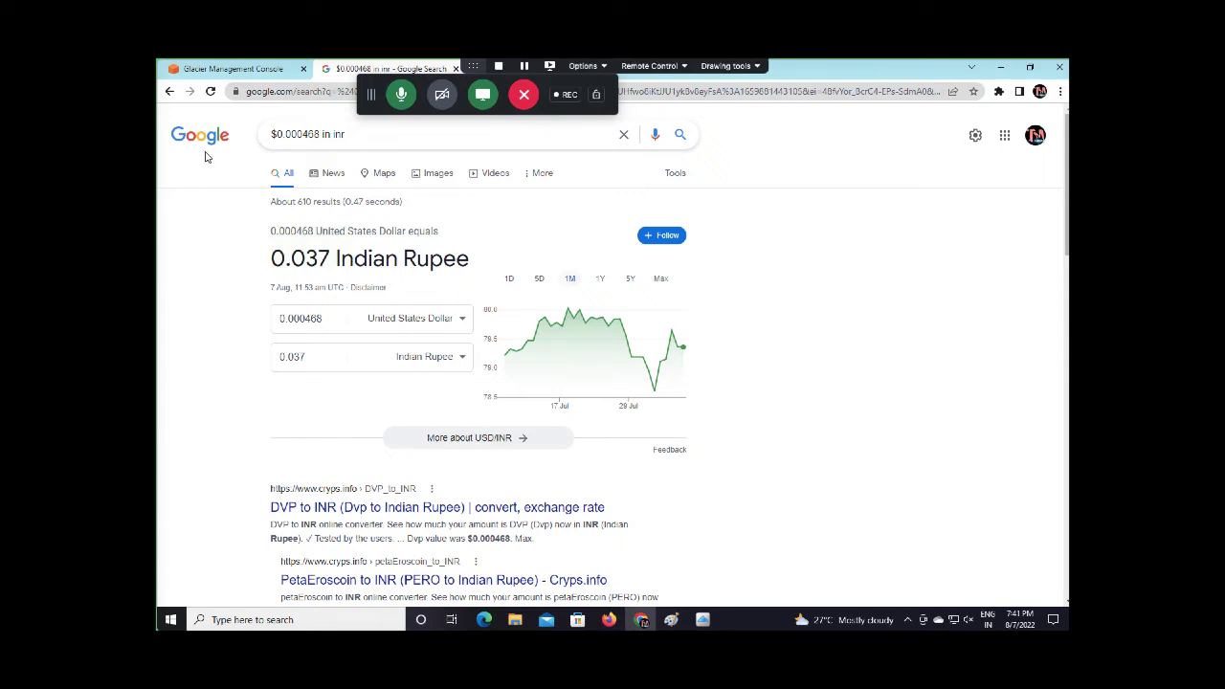
Dismiss FastGlacier's retrieval confirmation, close FastGlacier and go to the Mac desktop
mouse_move(702, 618)
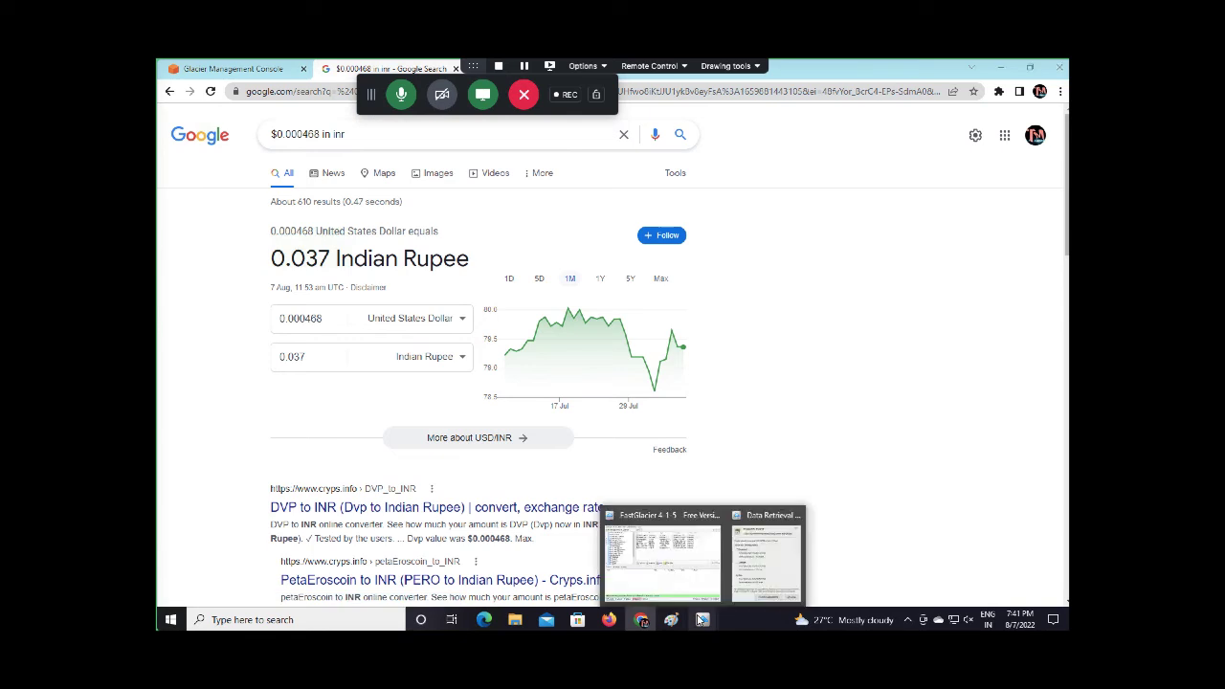
click(750, 562)
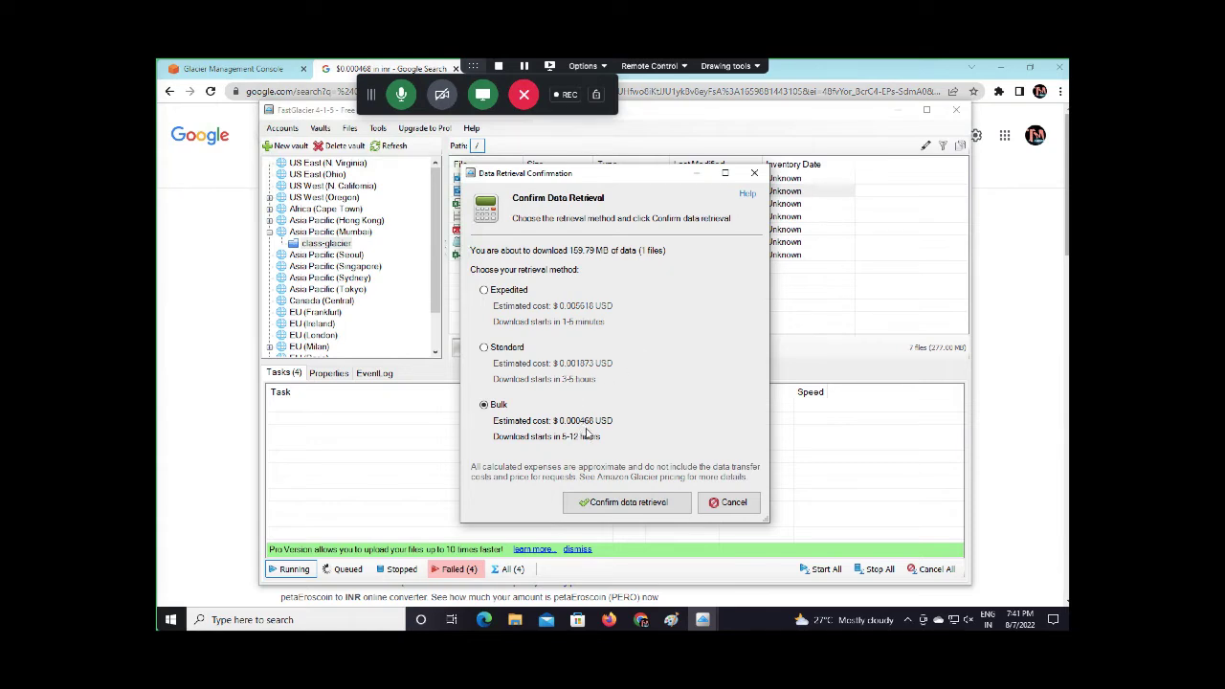
click(754, 172)
click(955, 110)
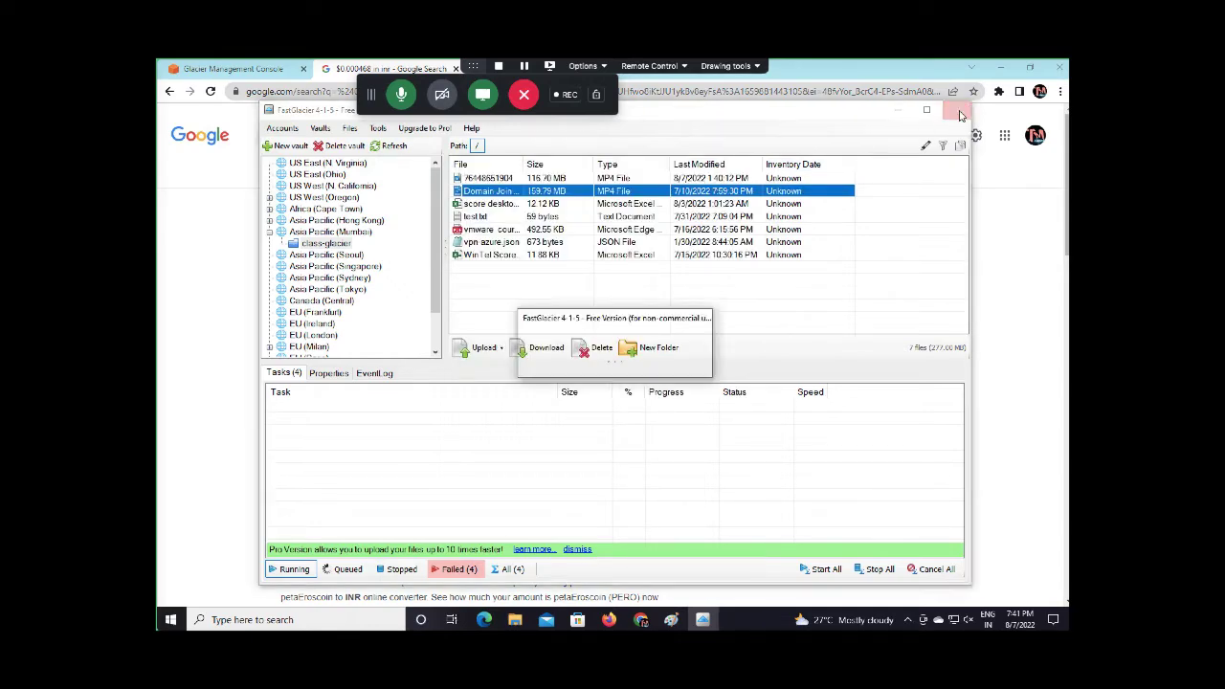
key(ctrl+Left)
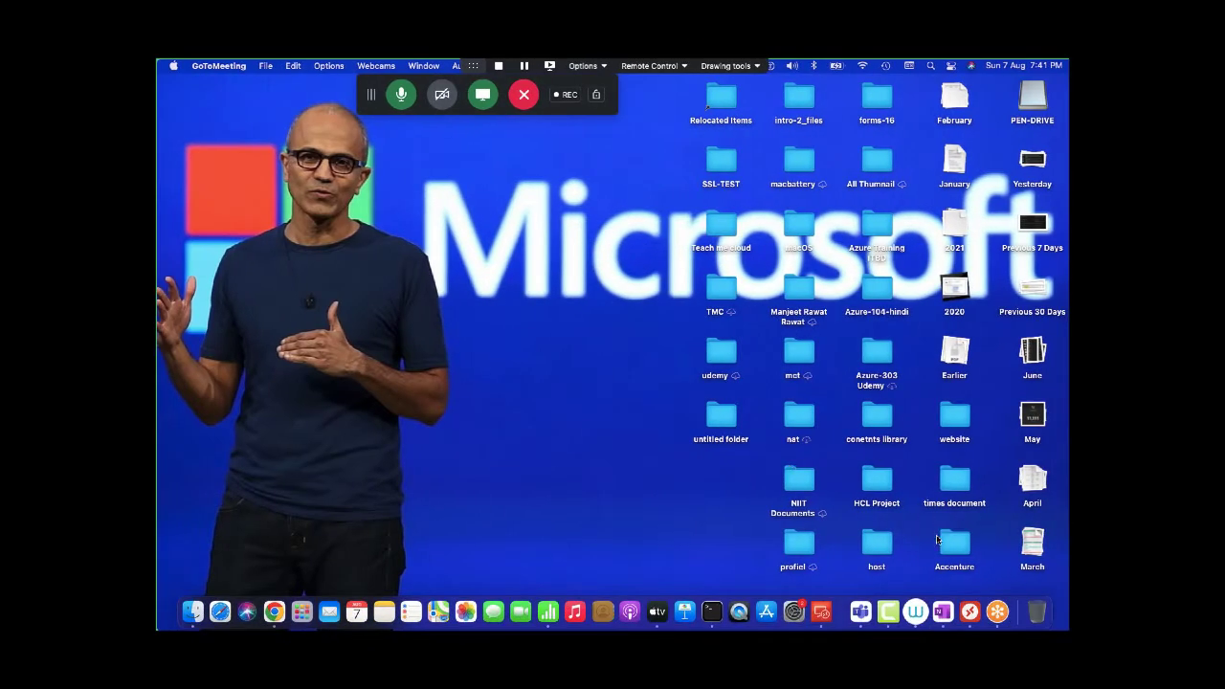
View GoTo Meeting's participant list, close it, minimize the meeting and return to Windows
click(997, 611)
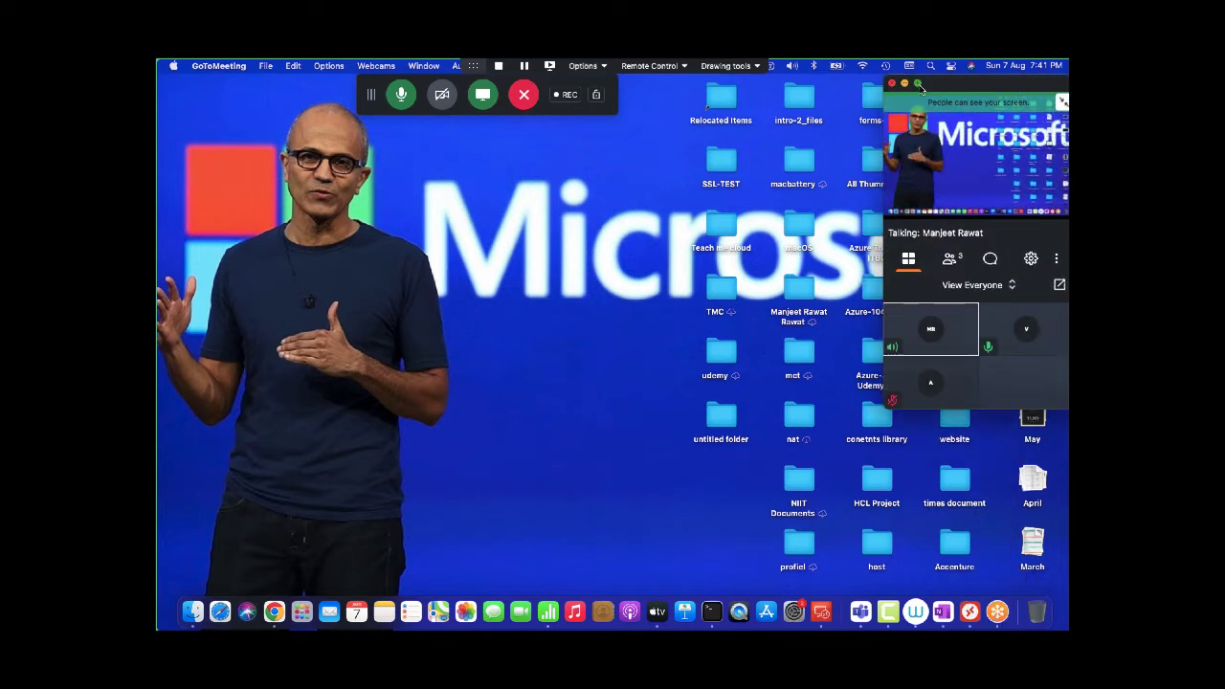
click(950, 259)
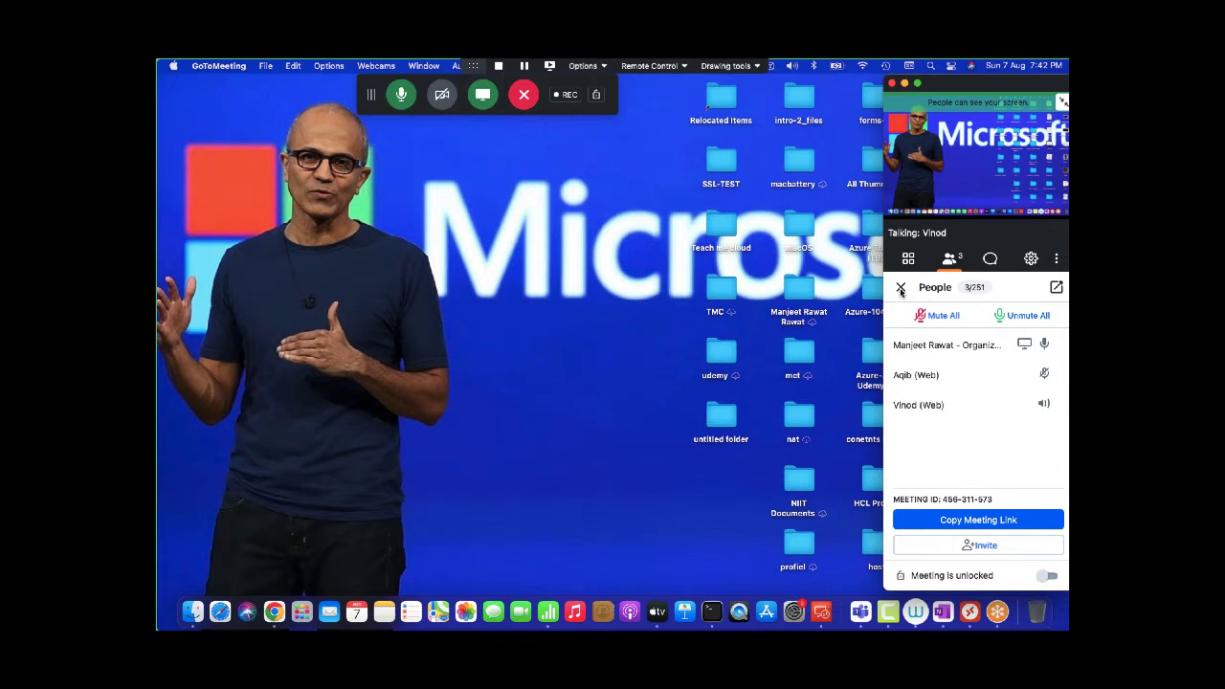
click(900, 288)
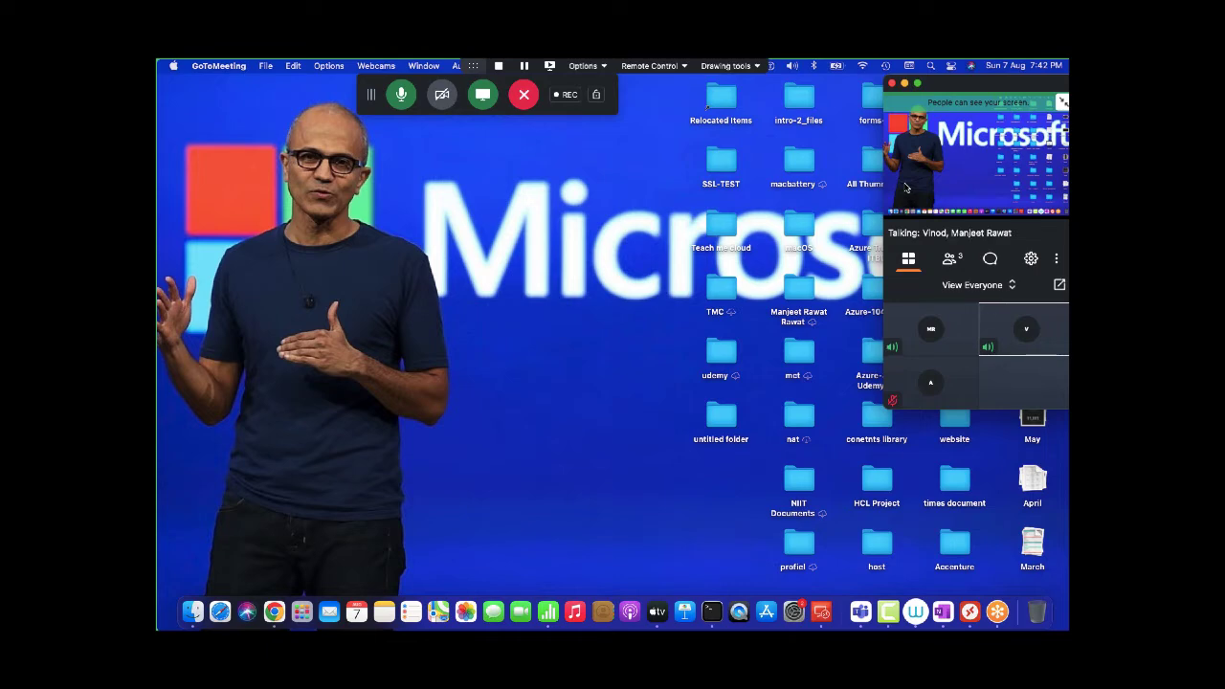
click(905, 84)
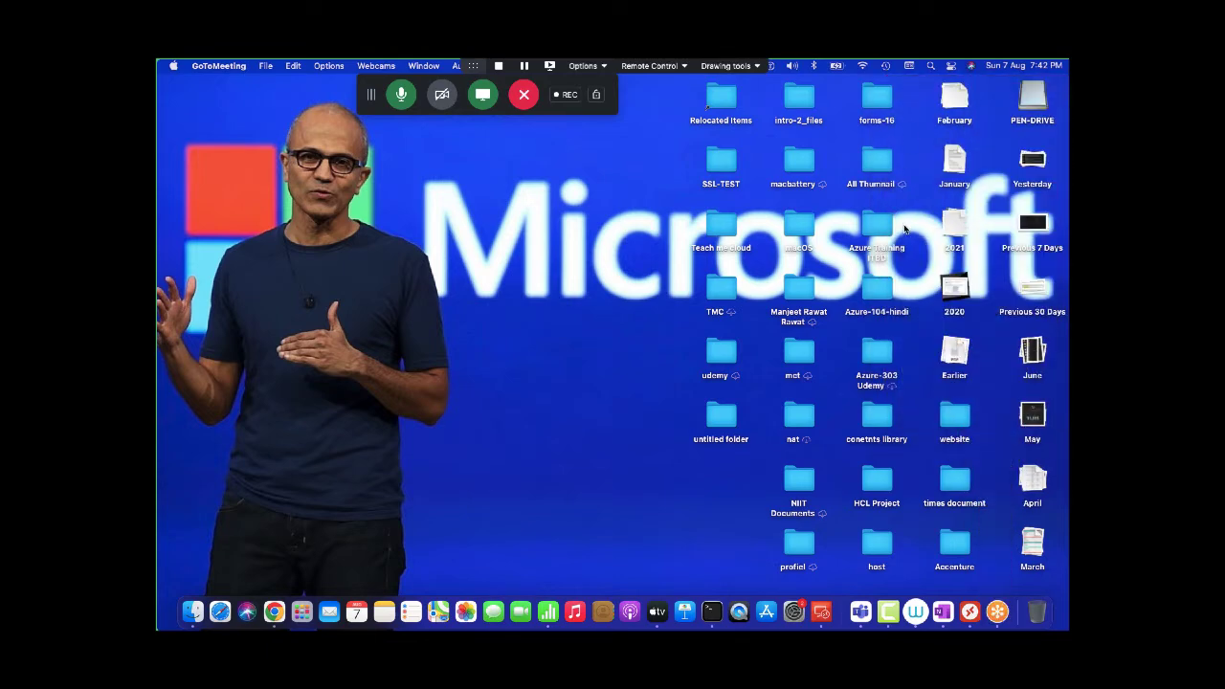
key(ctrl+Right)
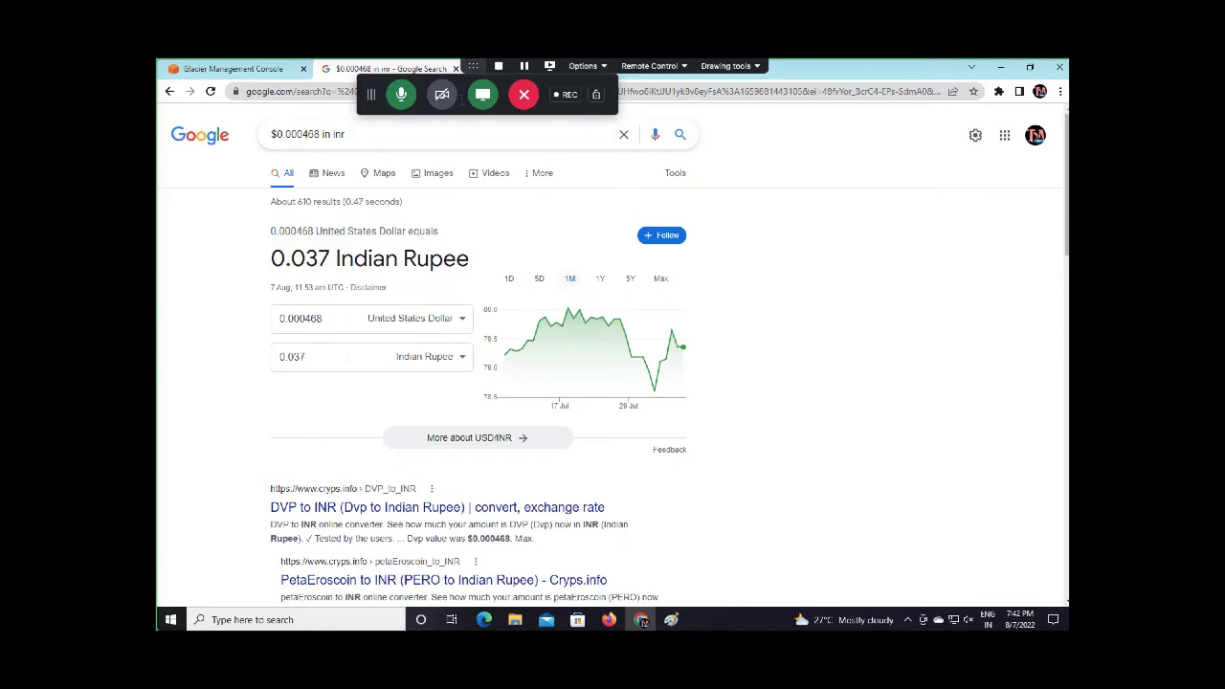
Close the currency search tab and go from the S3 Glacier pages back to Console Home
click(456, 69)
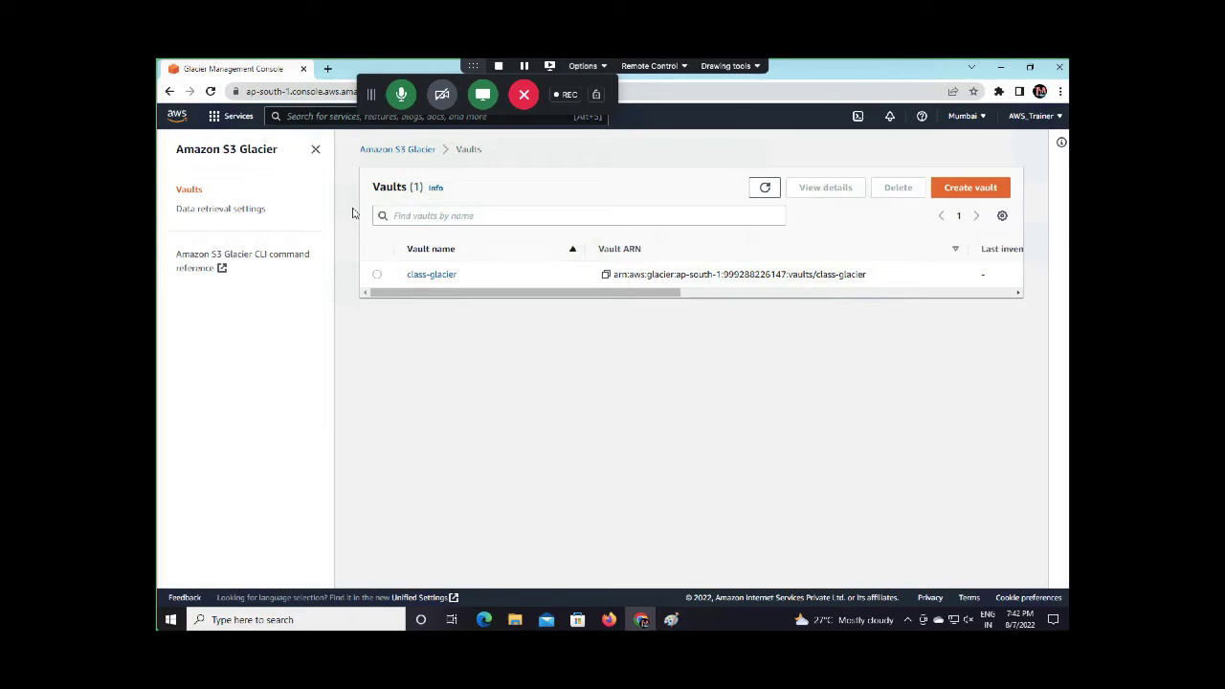
click(249, 151)
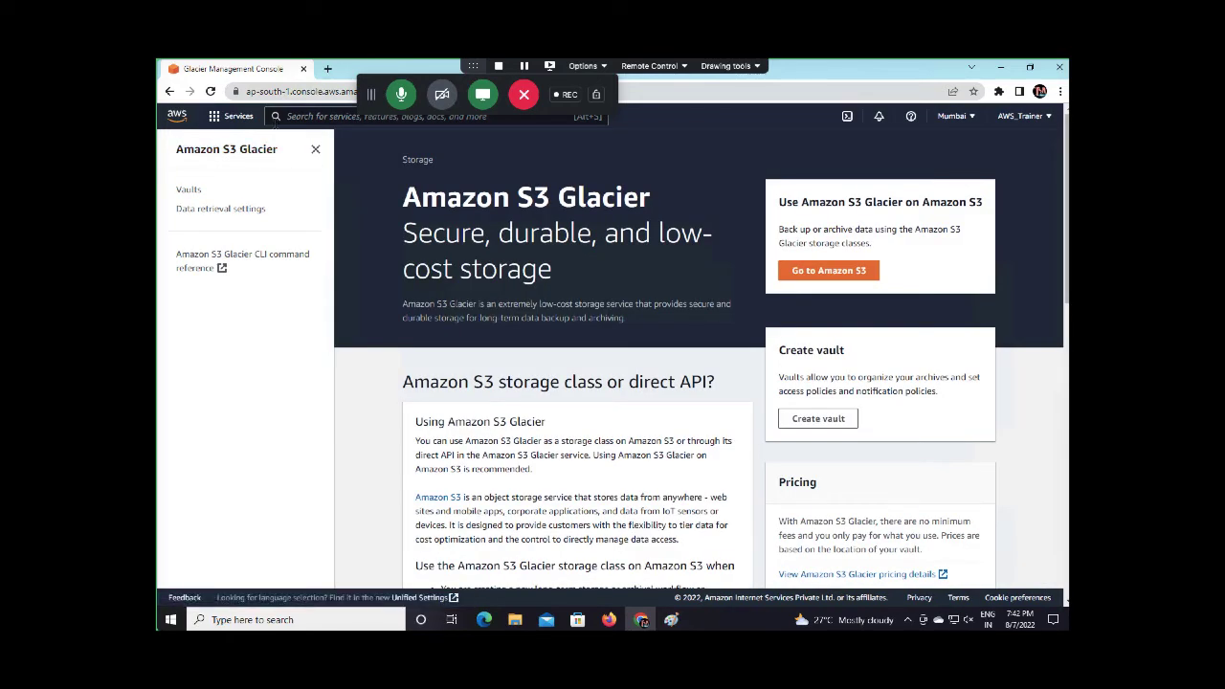
click(230, 116)
click(180, 122)
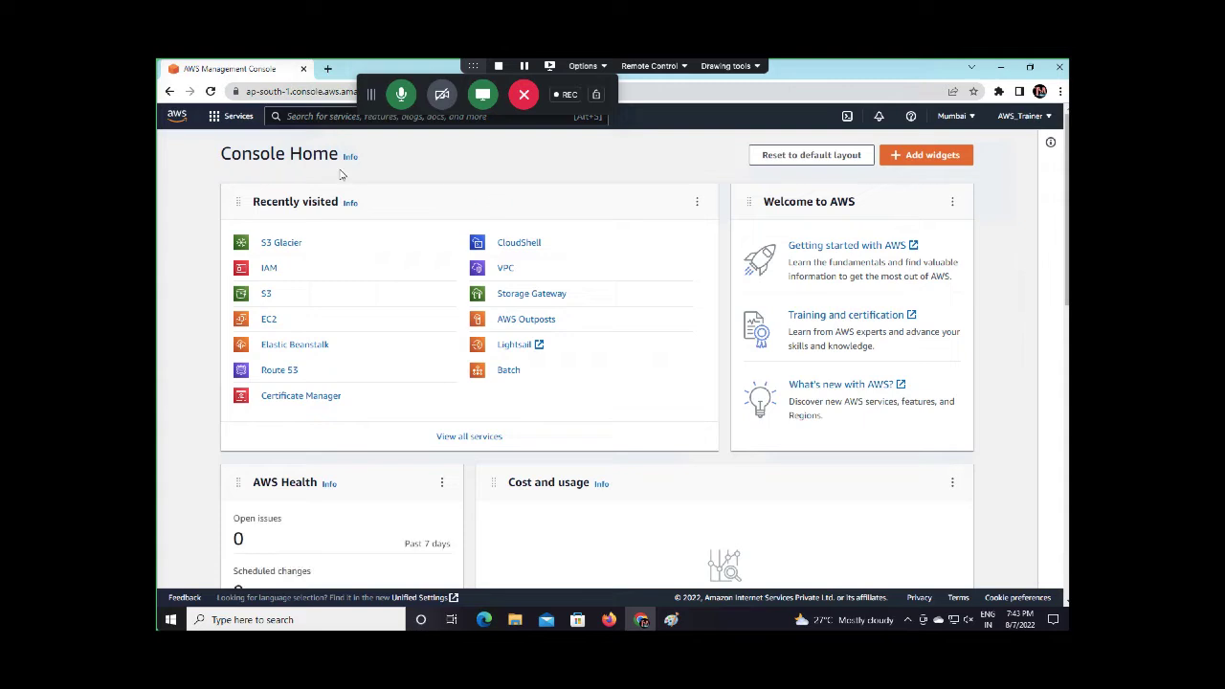
Search the console for 'aws storage gat' and open the Storage Gateway service page
click(177, 117)
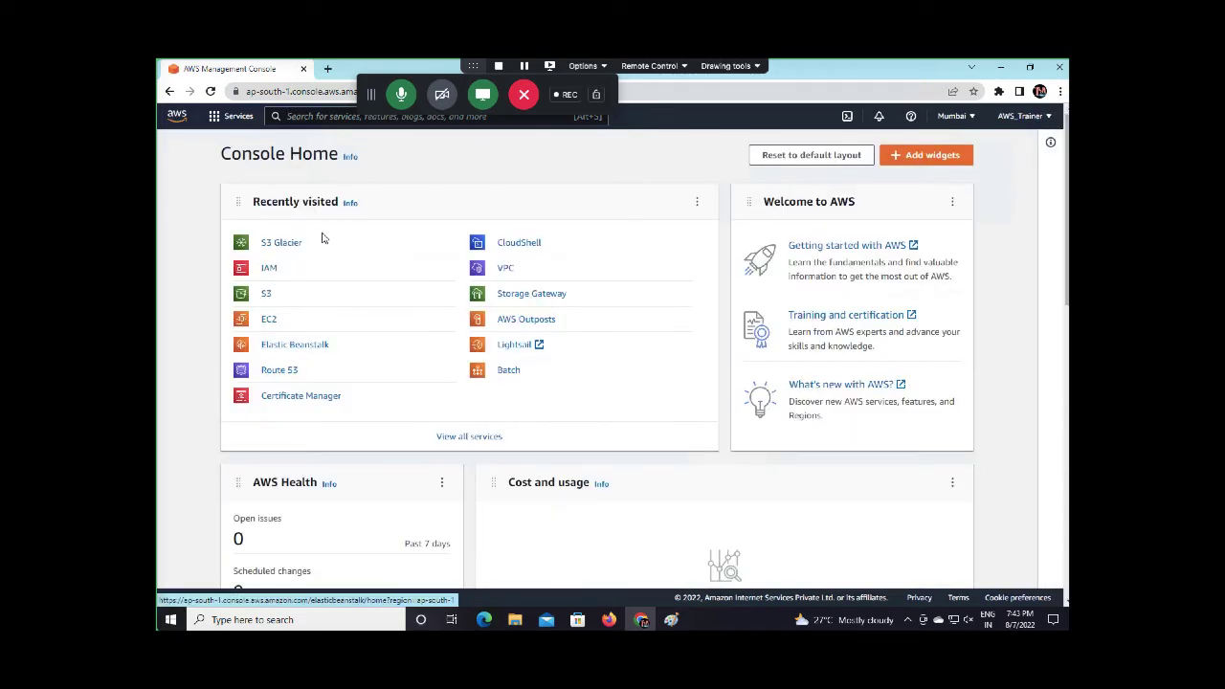
click(175, 116)
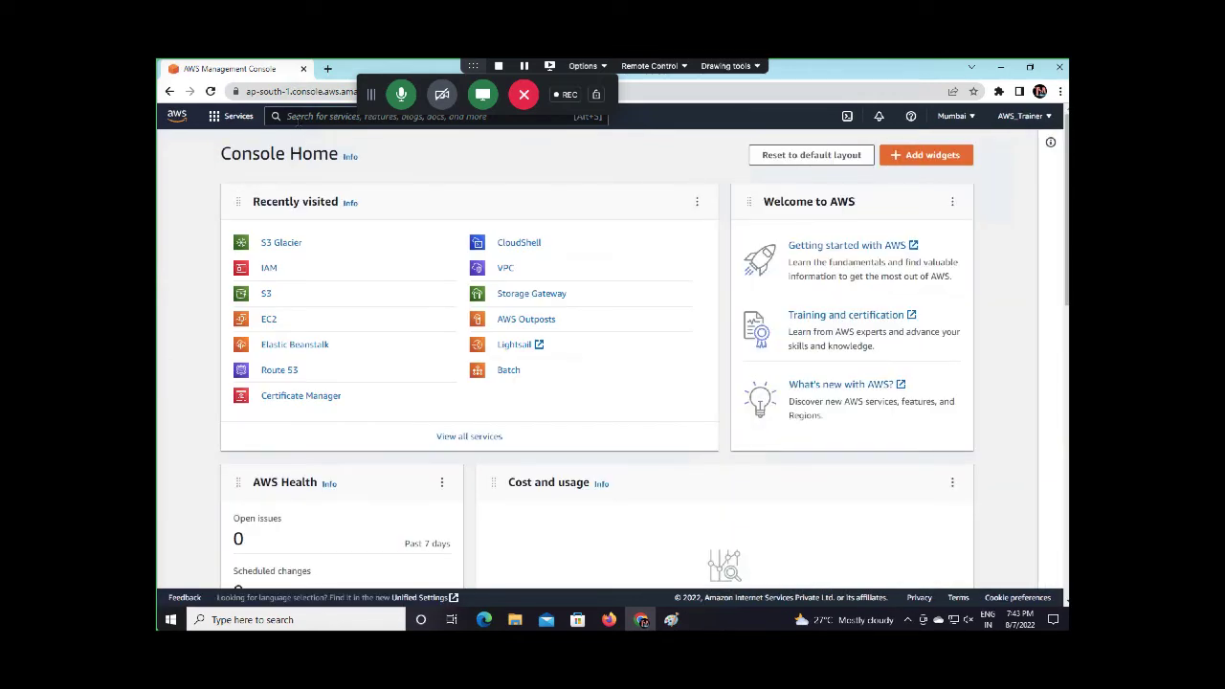
click(298, 119)
text(aws)
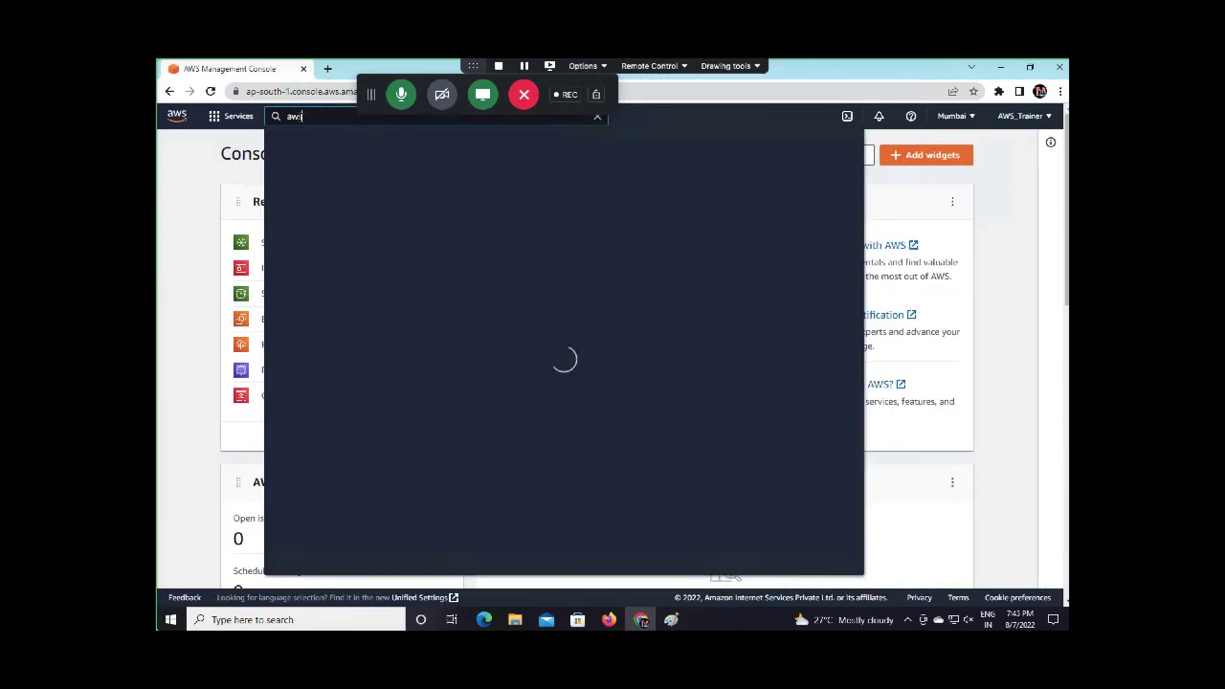
text( storage gate)
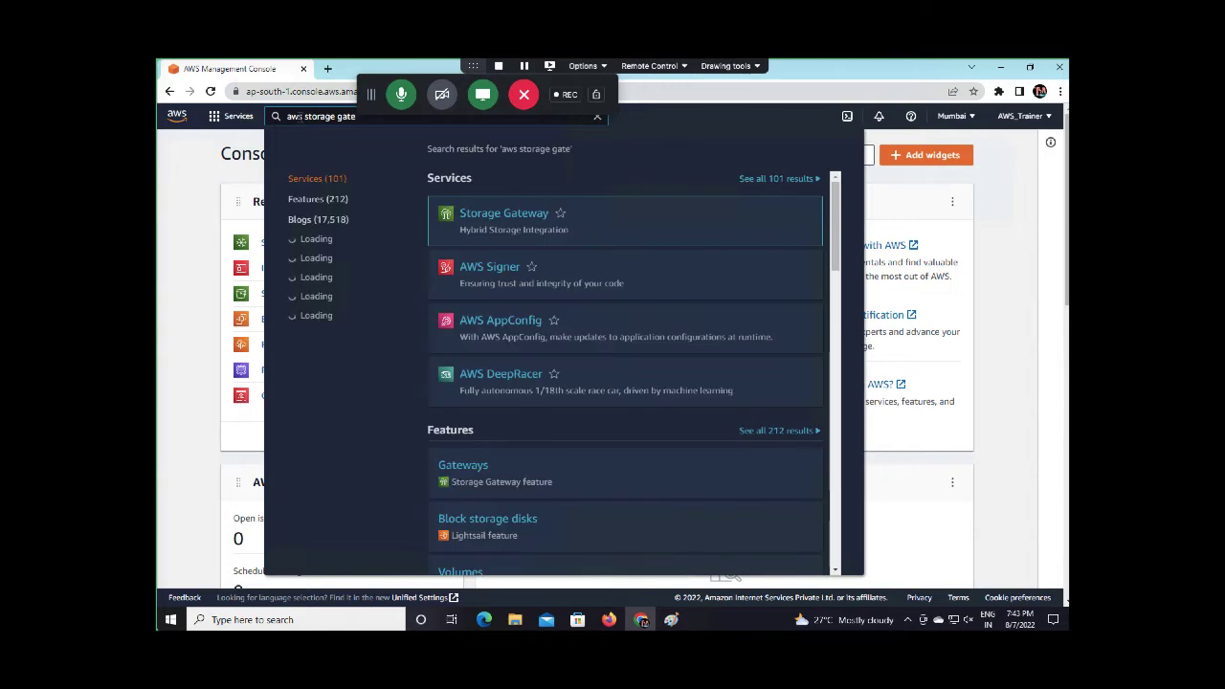
click(506, 212)
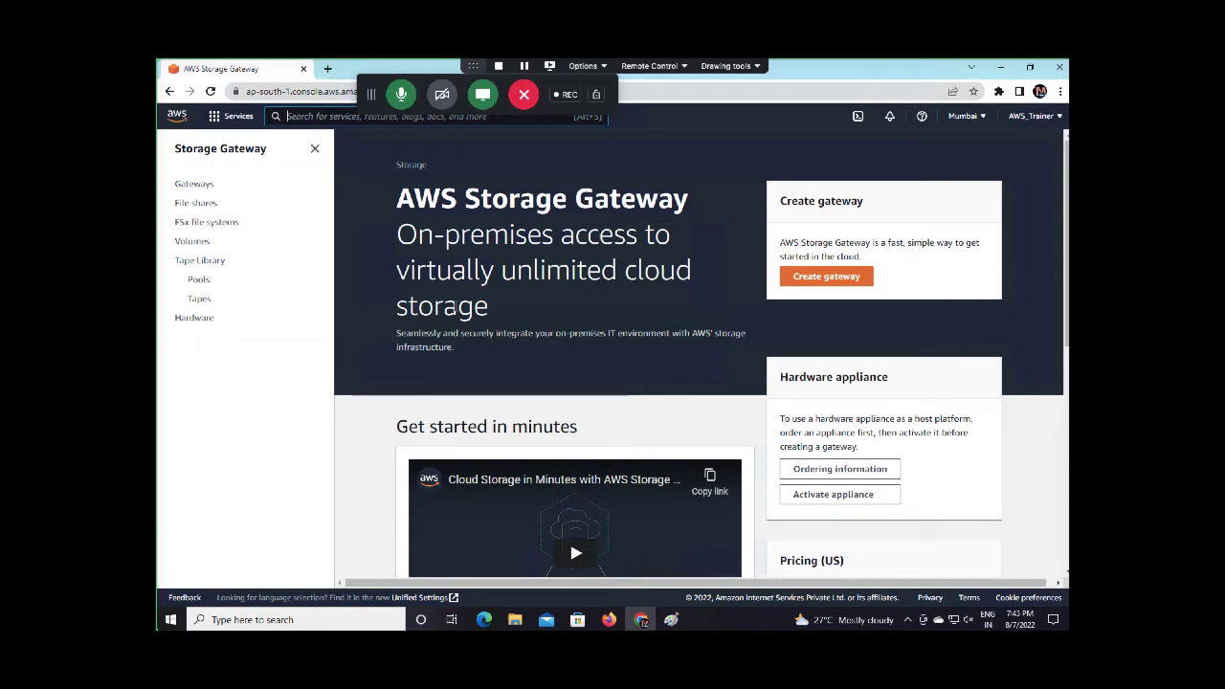
Scroll through the Storage Gateway landing page's overview and benefits
scroll(466, 284, down, 8)
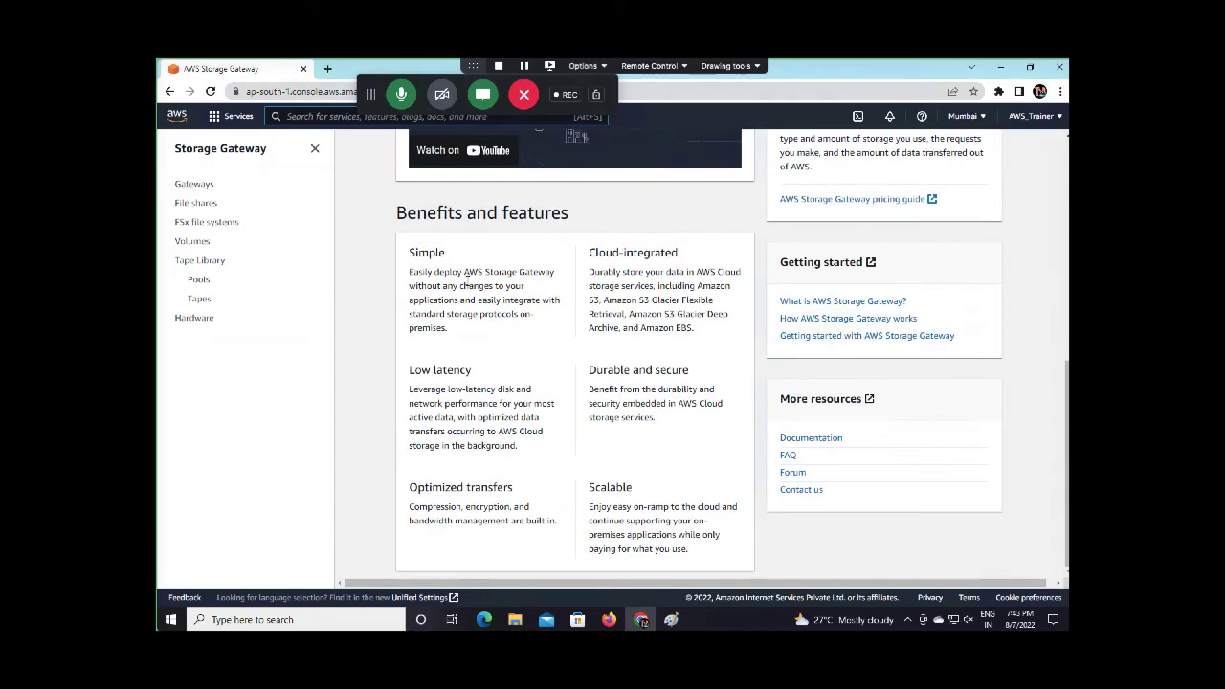
scroll(464, 285, up, 8)
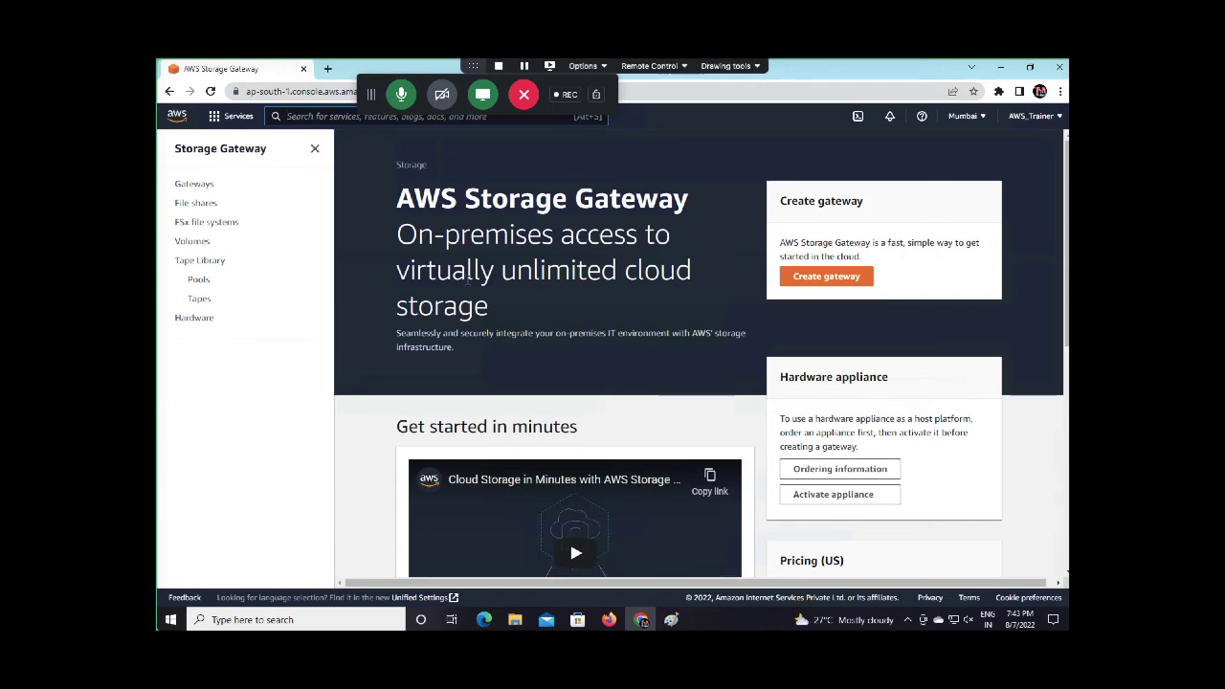
scroll(466, 281, down, 5)
scroll(468, 280, up, 1)
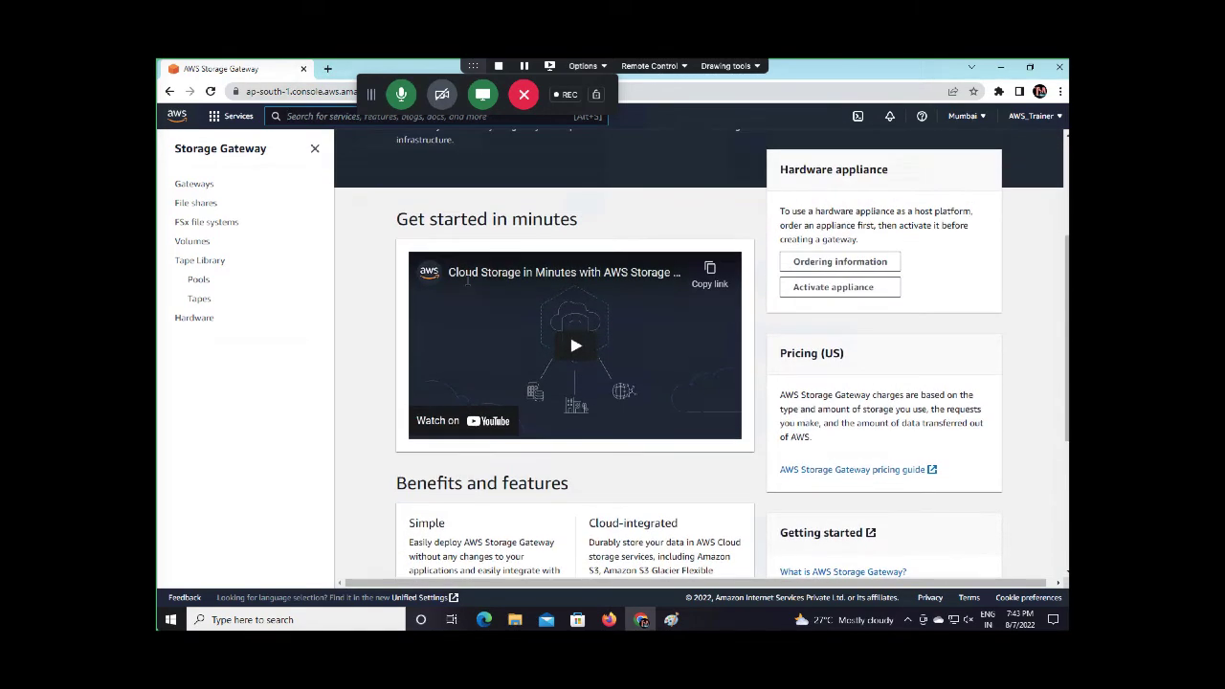
scroll(468, 280, up, 3)
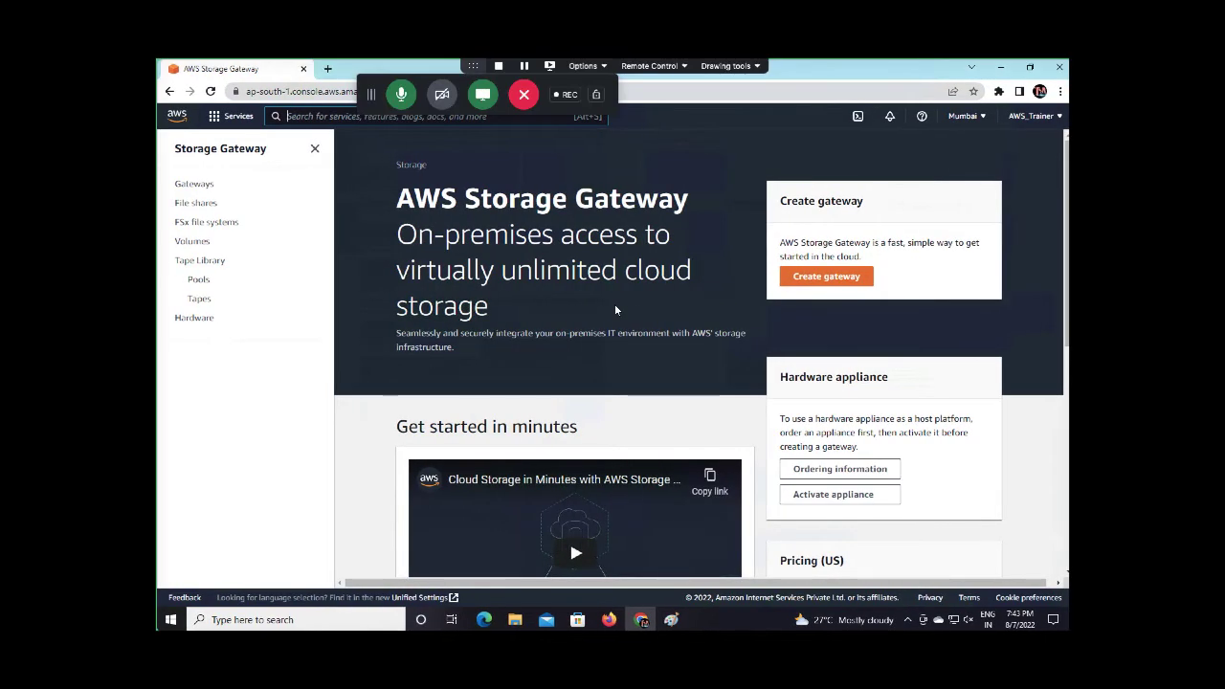
key(super+r)
Launch Paint and add the title 'AWS Storage Gateway' near the top centre
key(Return)
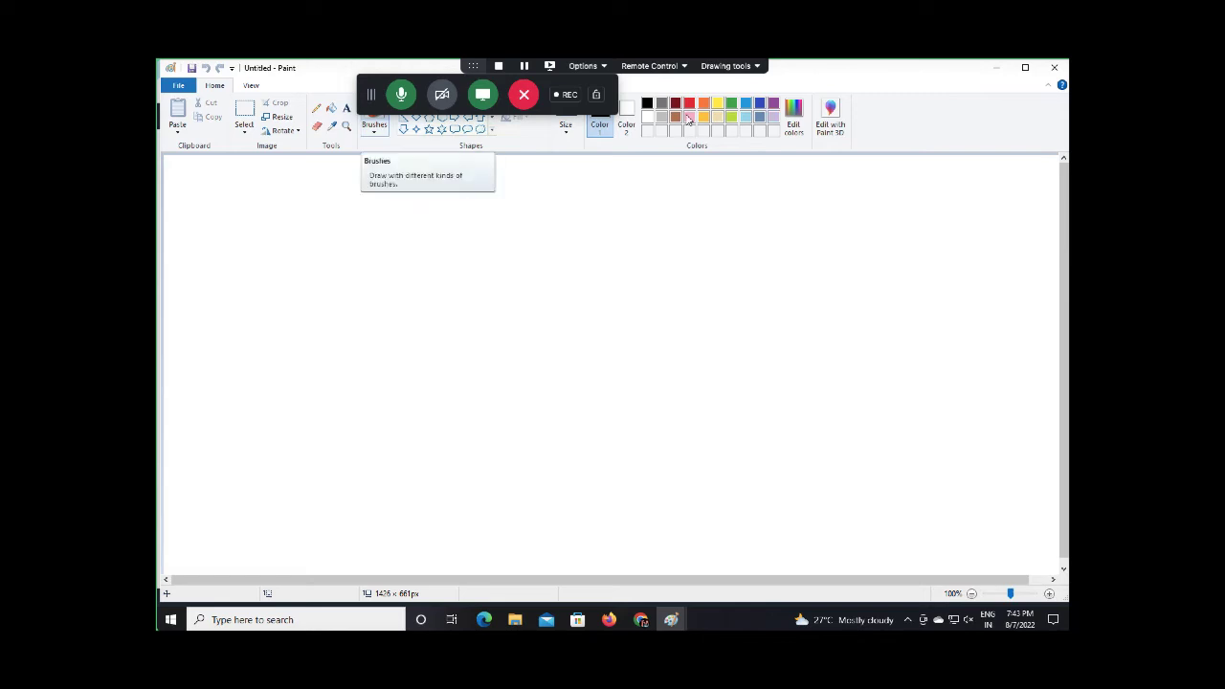
click(375, 121)
drag(367, 99, 665, 170)
click(821, 63)
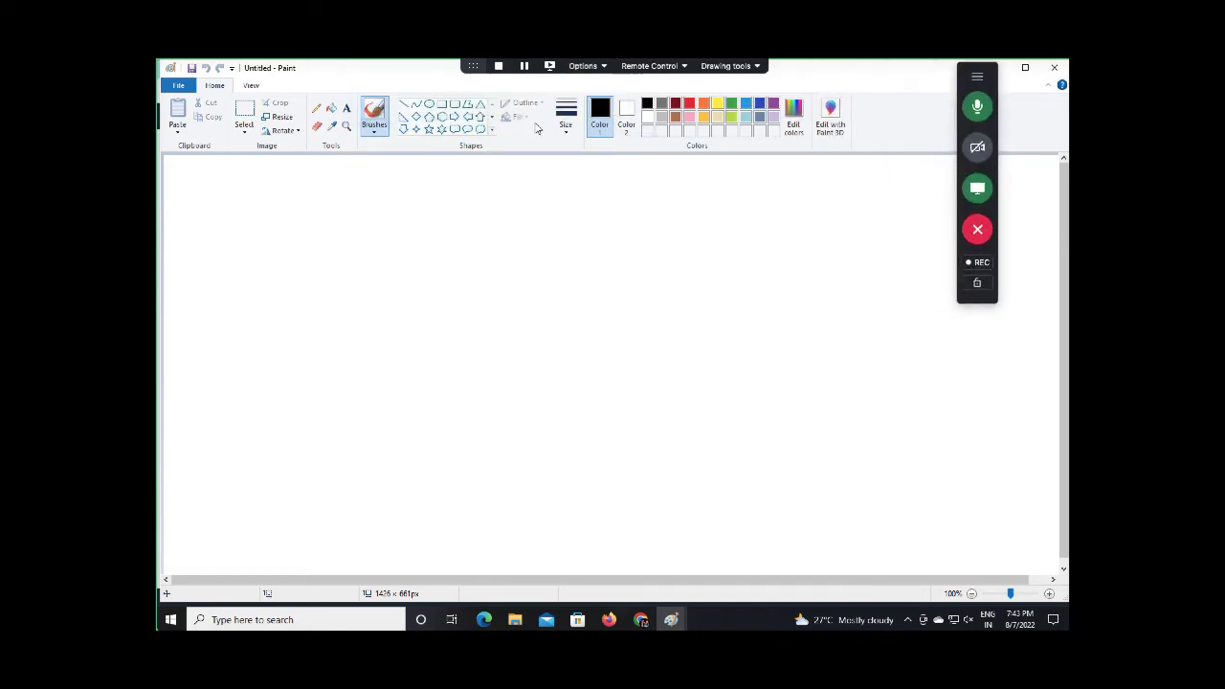
click(347, 108)
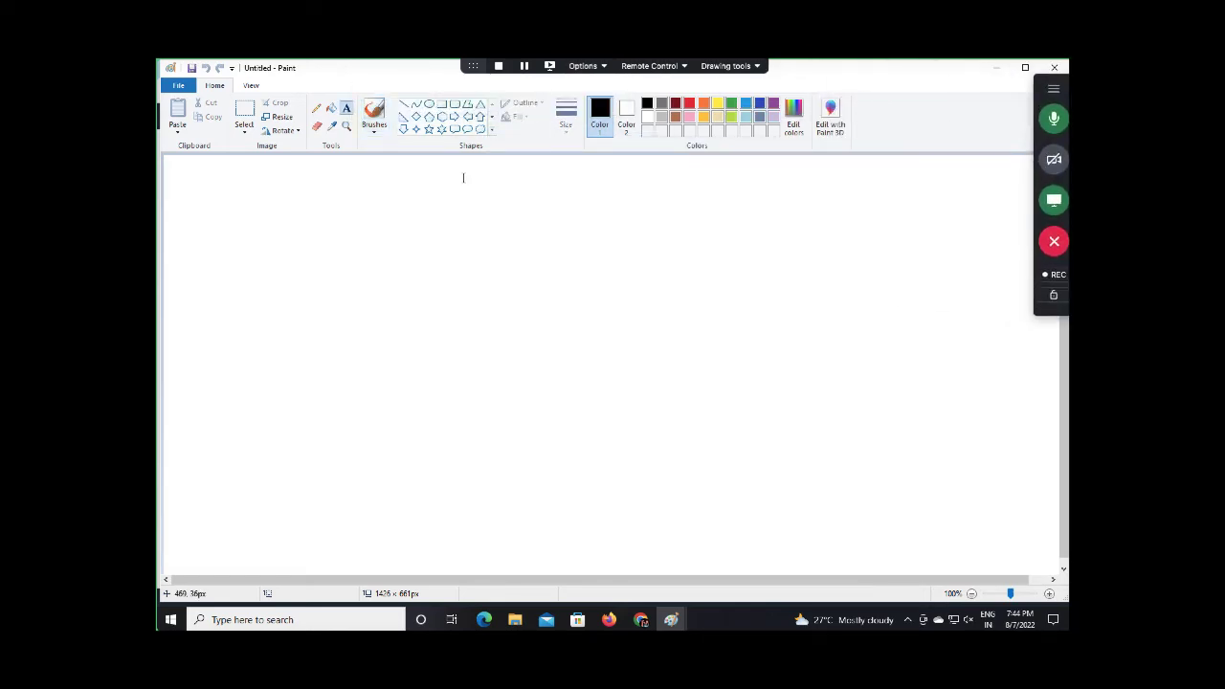
drag(448, 171, 867, 221)
text(A)
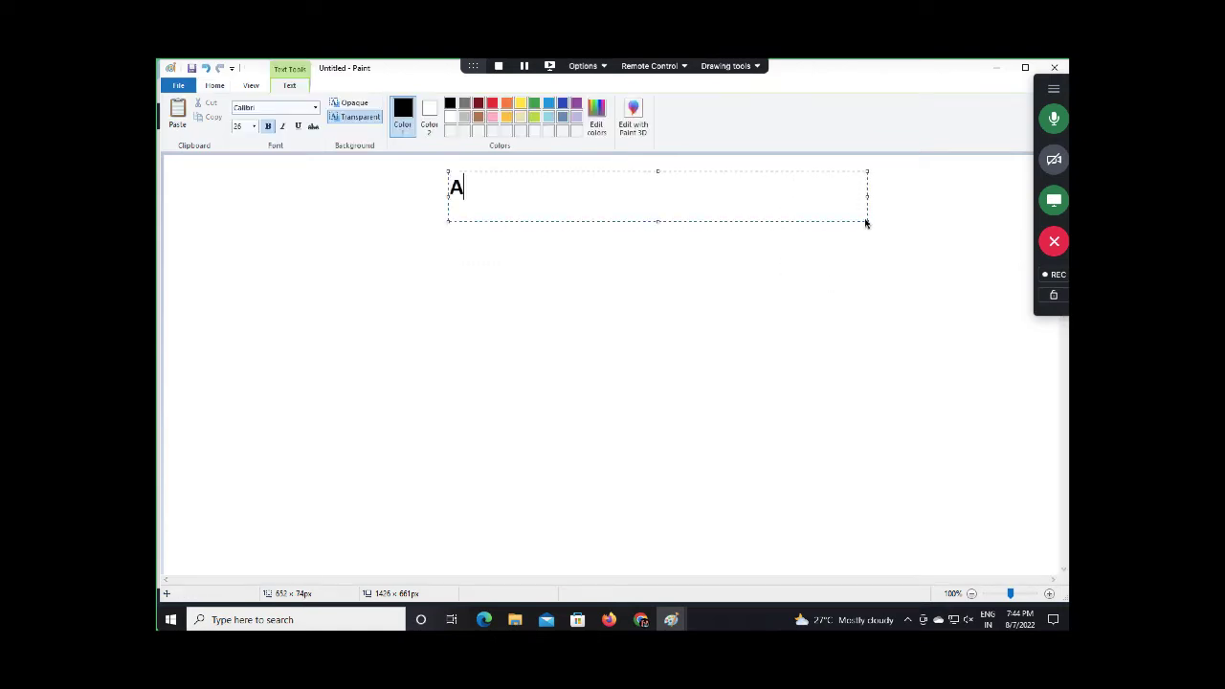
text(WS Stira)
key(BackSpace)
key(BackSpace)
key(BackSpace)
text(o)
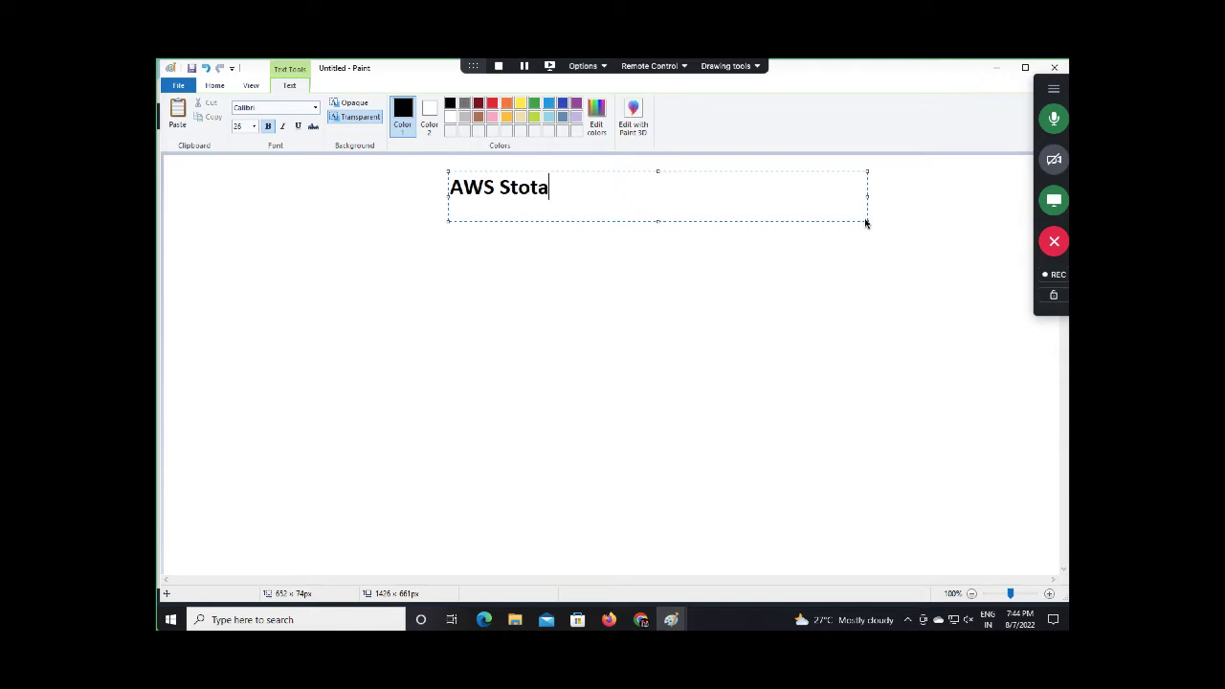
text(rage Gatewa)
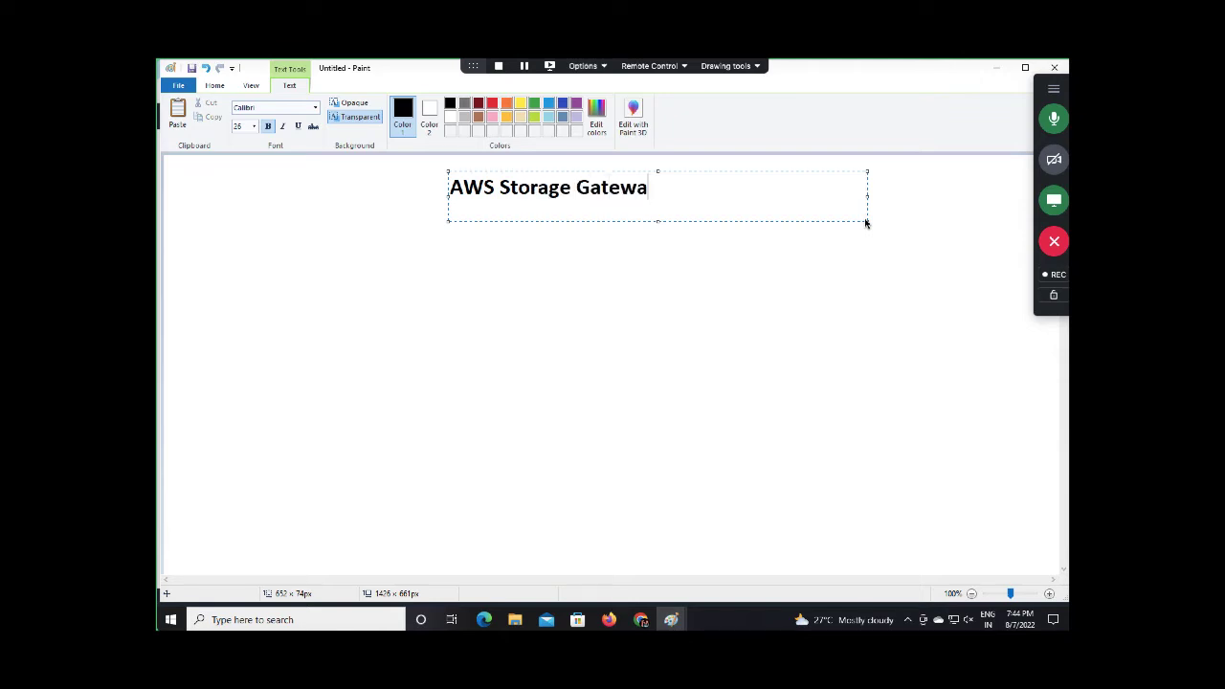
text(y)
drag(448, 195, 482, 195)
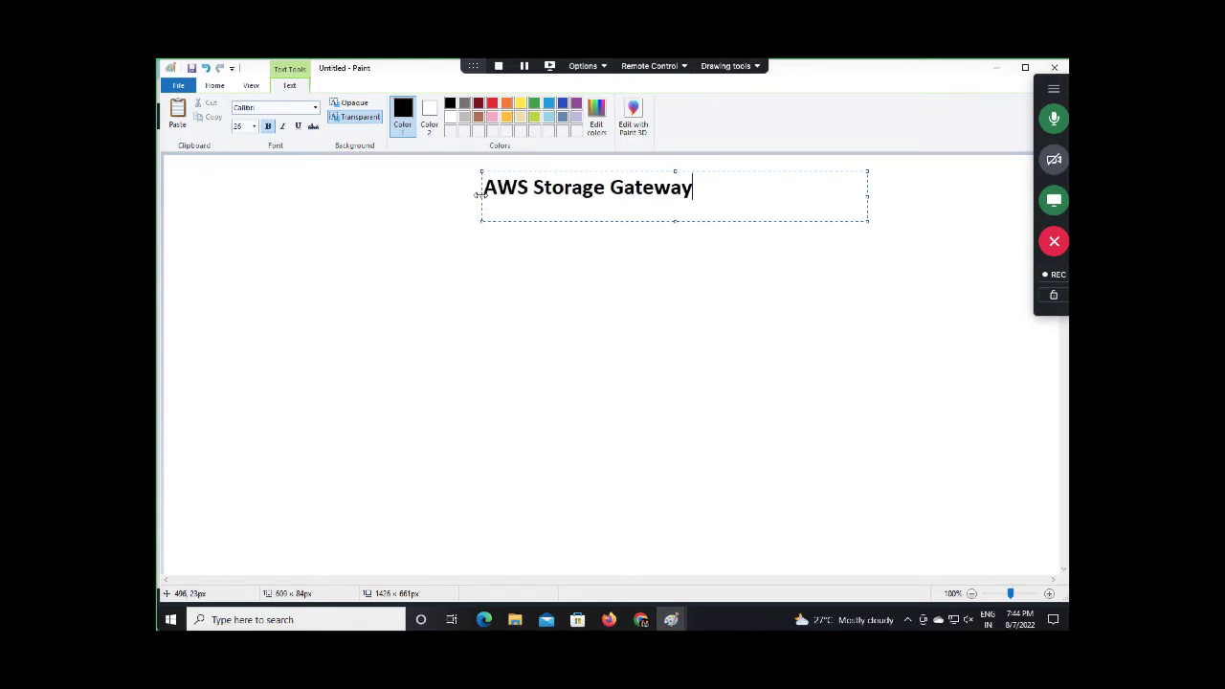
click(495, 309)
Draw a rectangle frame around the 'AWS Storage Gateway' title
click(442, 106)
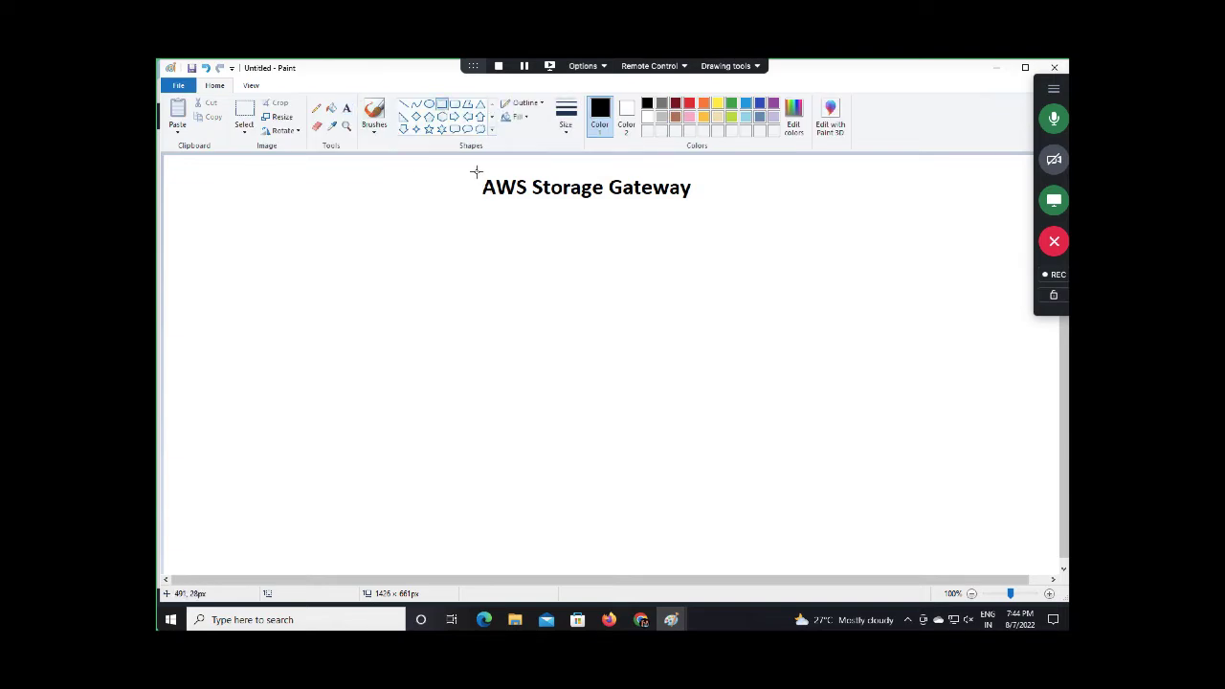
drag(476, 171, 707, 204)
click(681, 243)
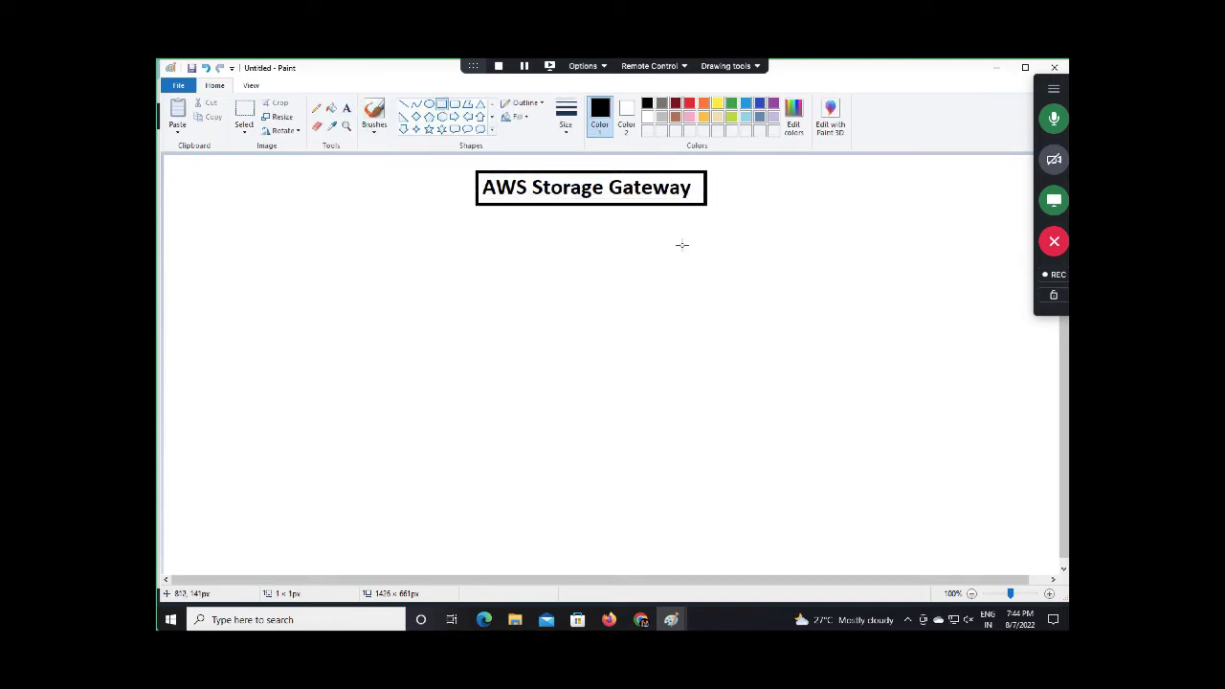
Draw a red box on the left below the title and a second box on the right
click(442, 105)
drag(208, 238, 438, 380)
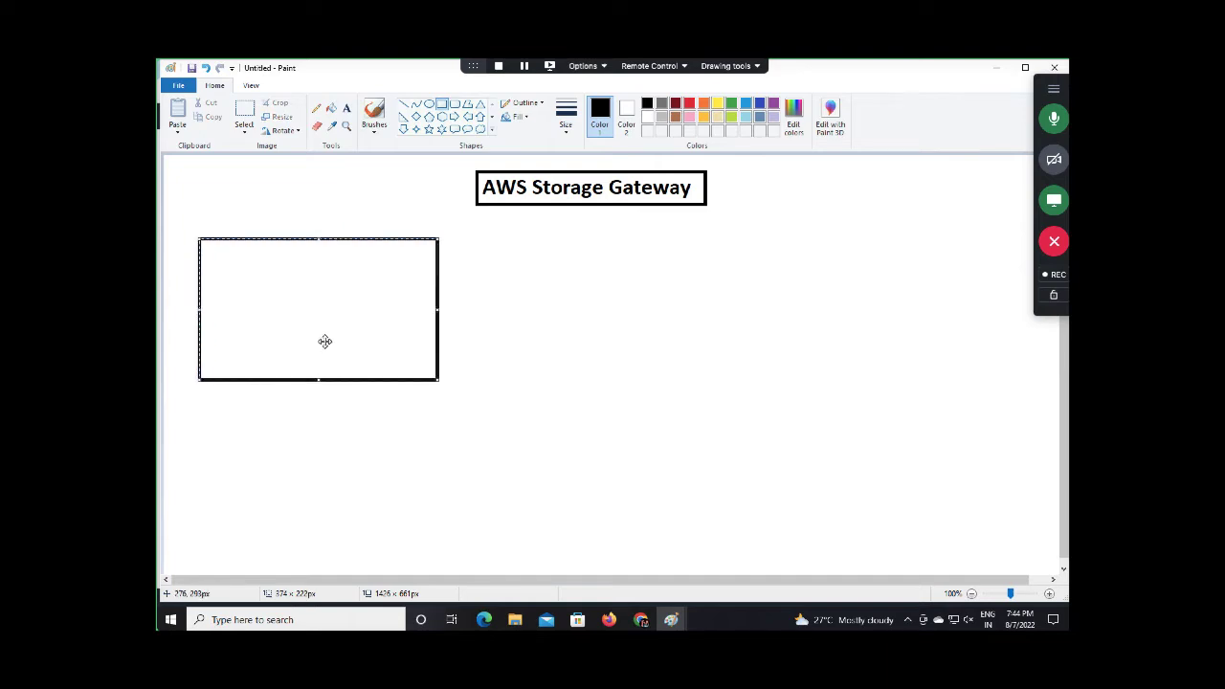
drag(325, 342, 308, 339)
click(689, 103)
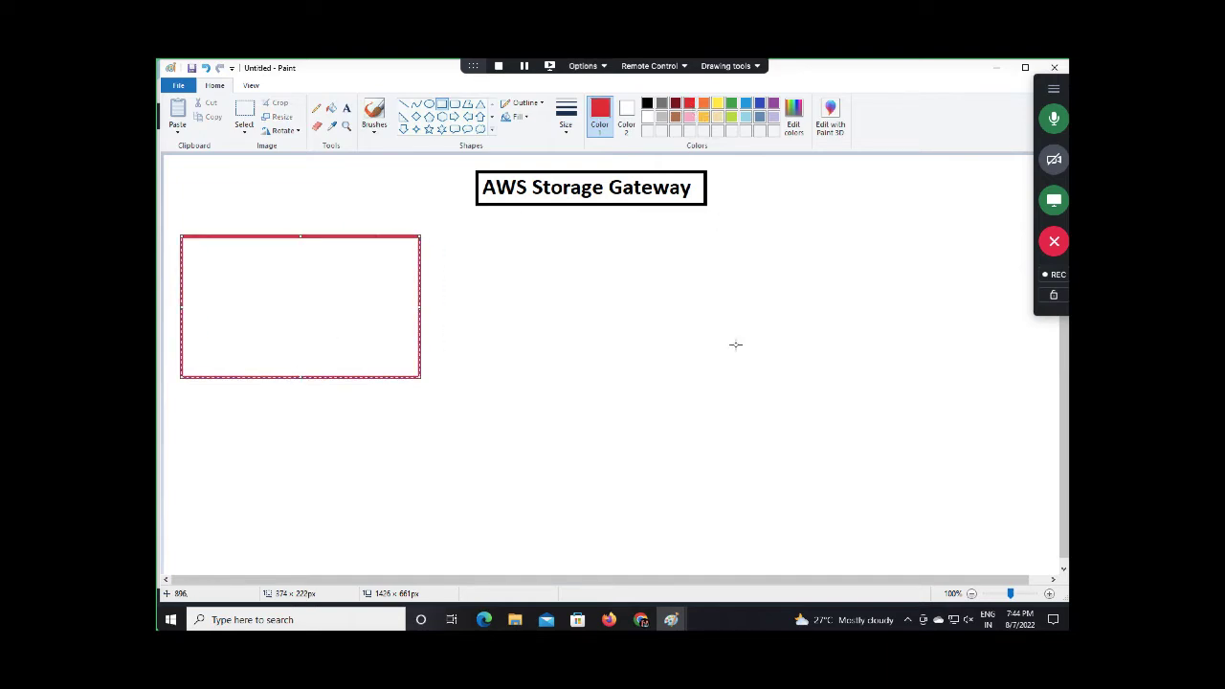
click(735, 345)
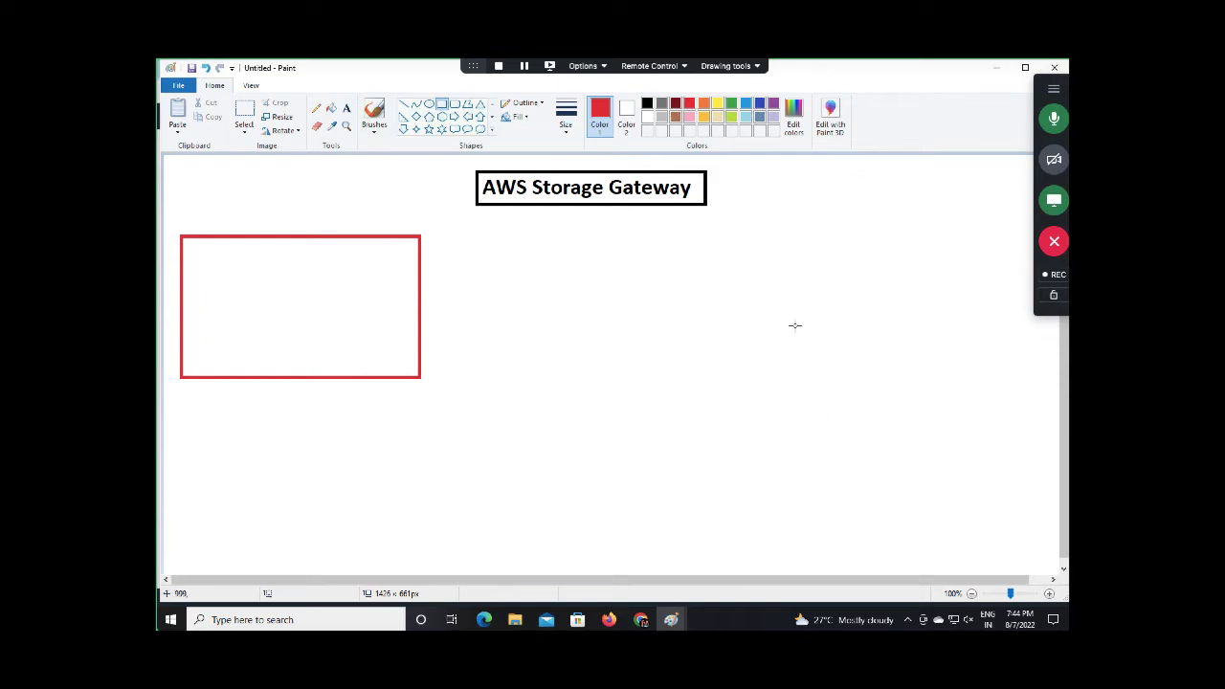
drag(792, 315, 1044, 539)
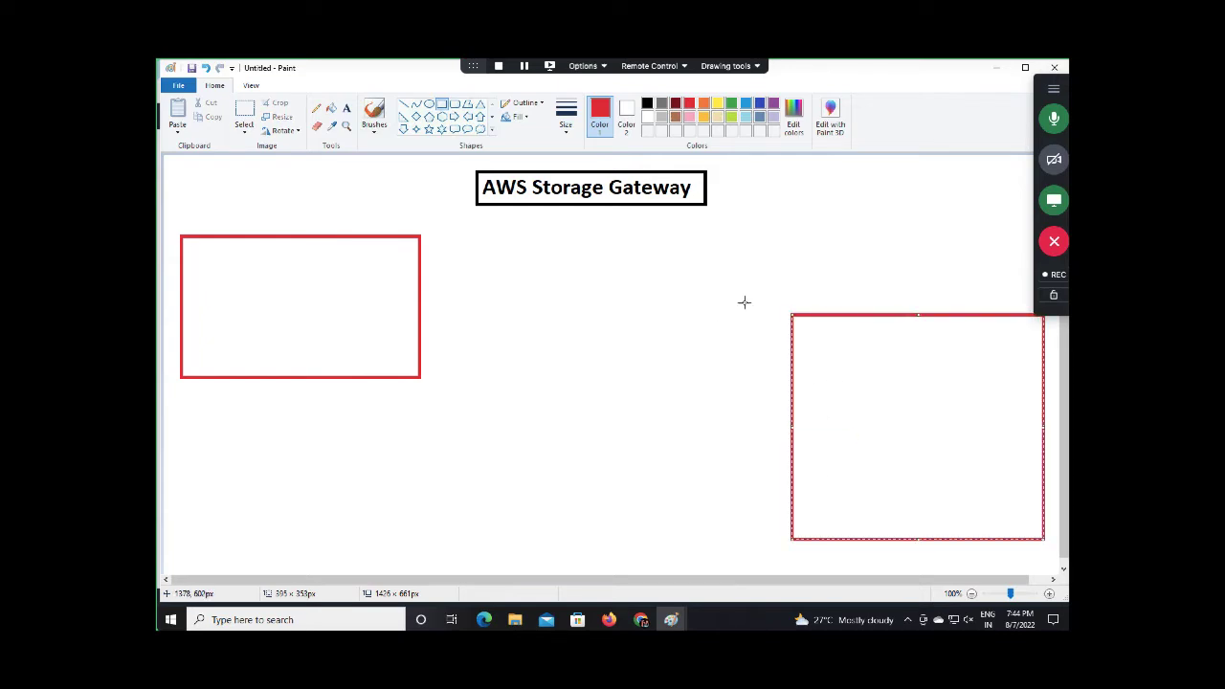
Make the right box blue and label the red box 'AWS-', erasing the mistyped 'AC'
click(748, 103)
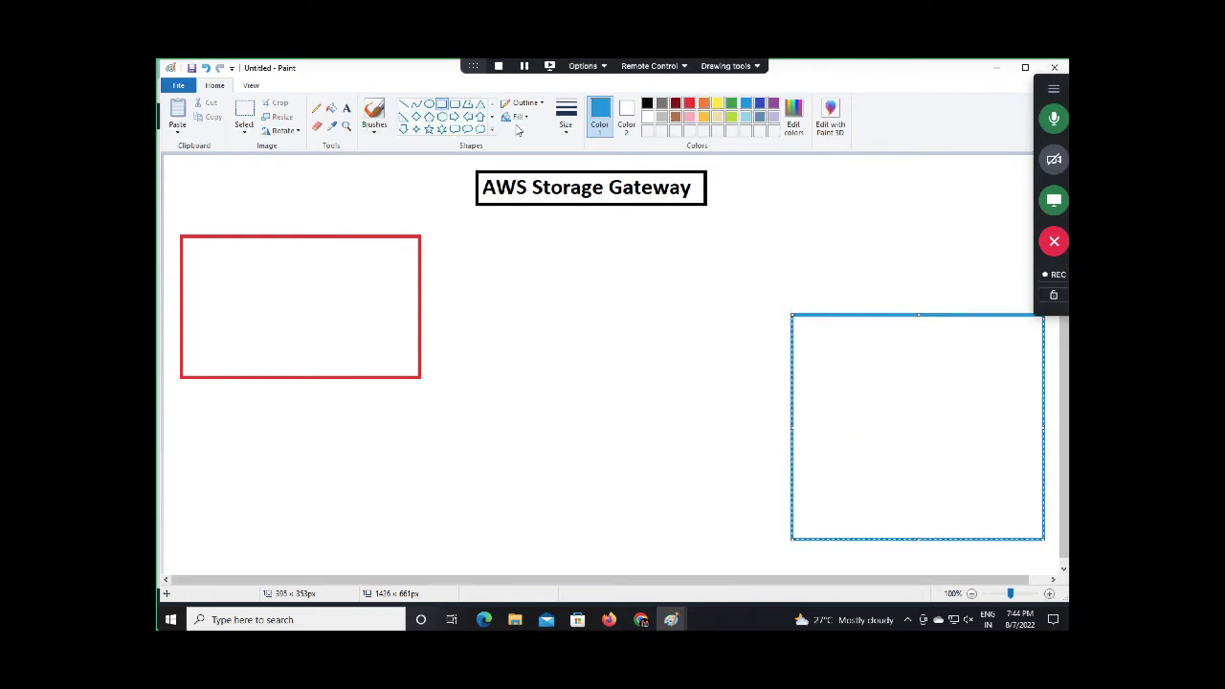
click(347, 107)
click(244, 205)
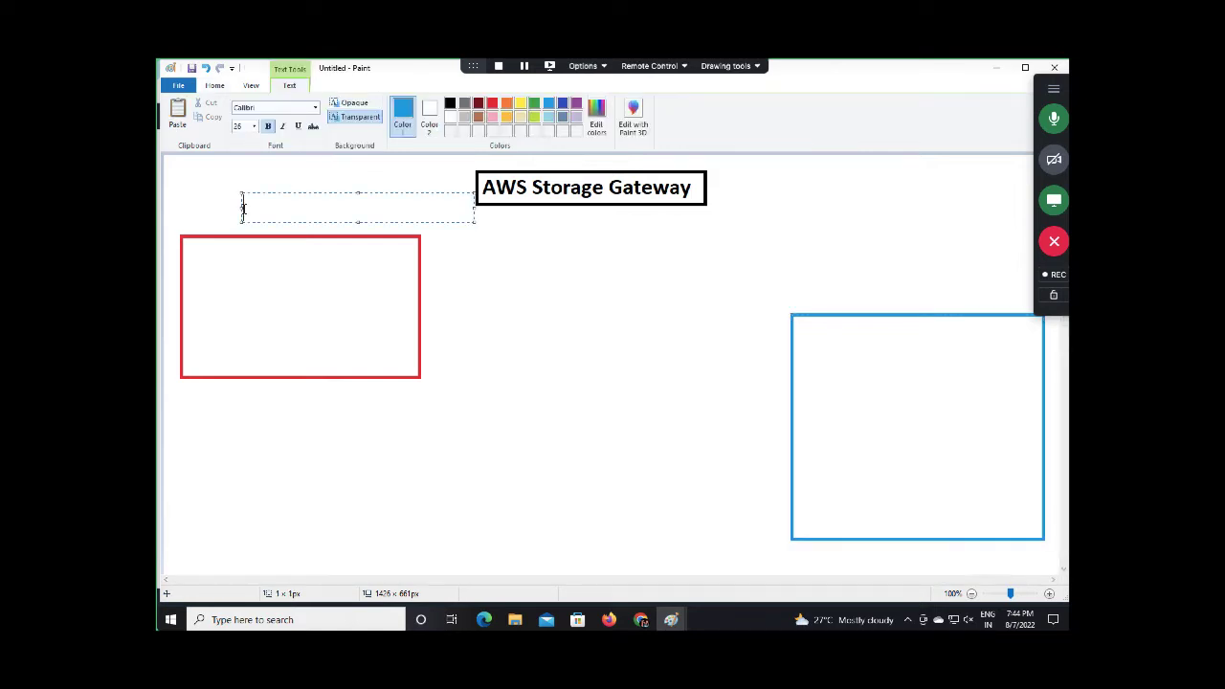
text(AWS-AC)
click(427, 314)
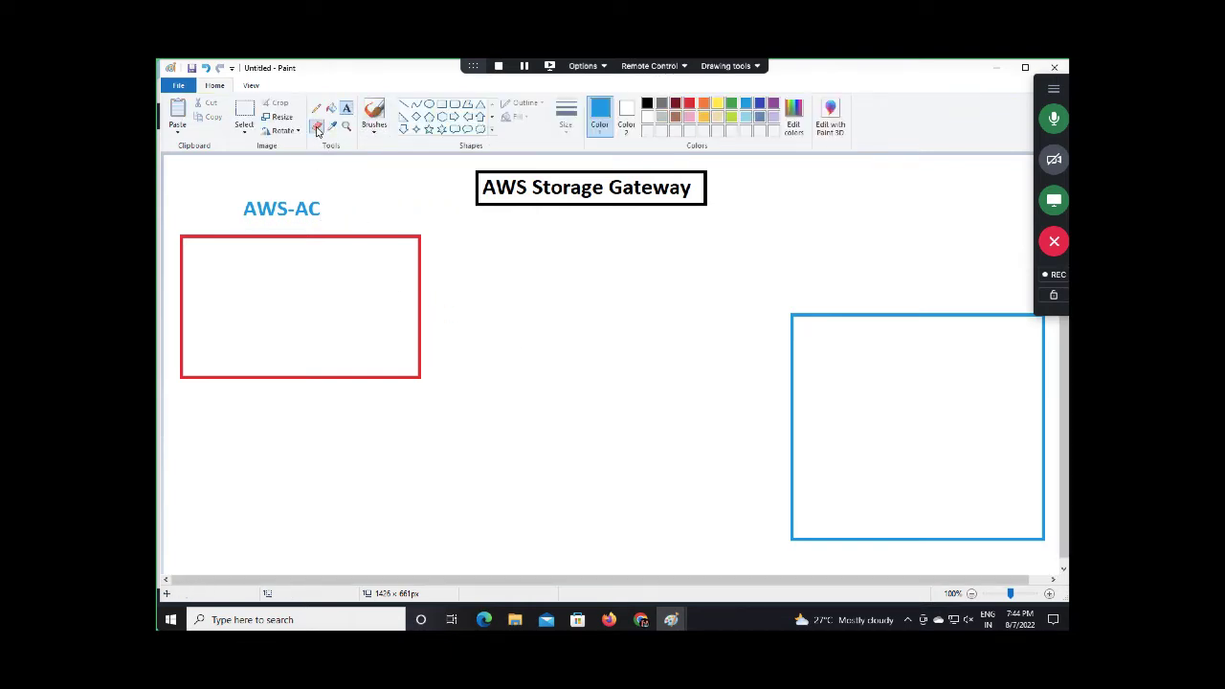
click(317, 125)
drag(299, 209, 315, 208)
Complete the red box's label as 'AWS-Portal'
click(347, 107)
click(299, 202)
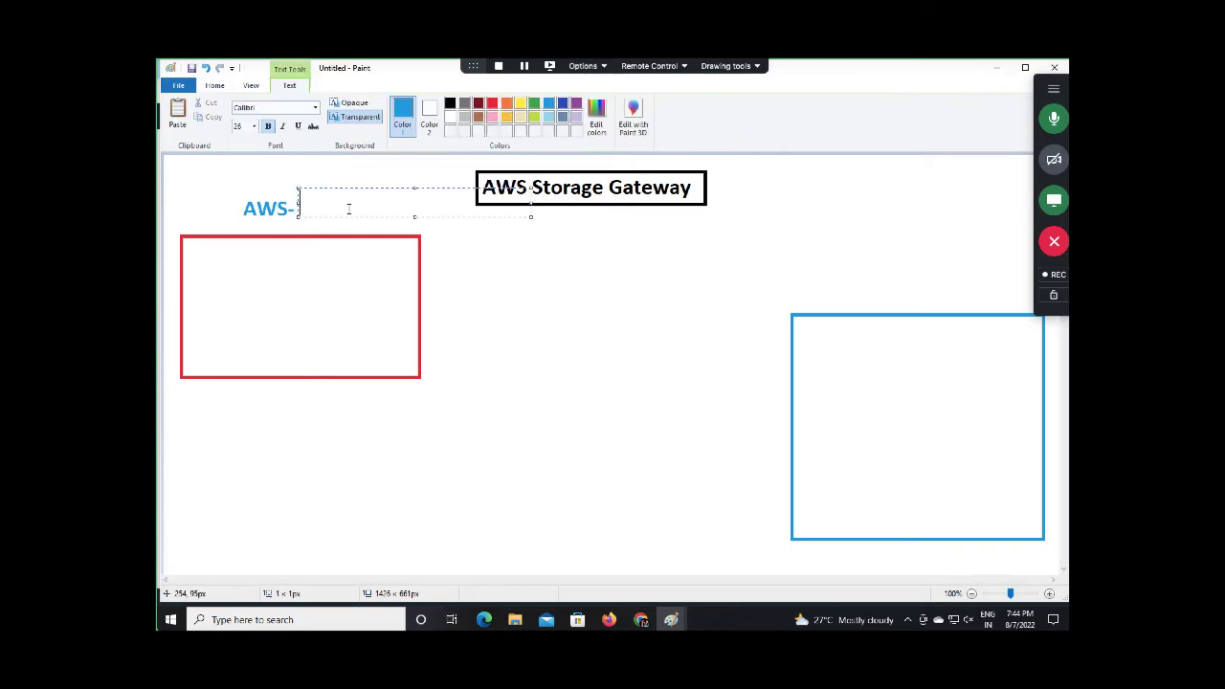
text(Portal)
drag(414, 216, 414, 224)
click(415, 186)
click(416, 188)
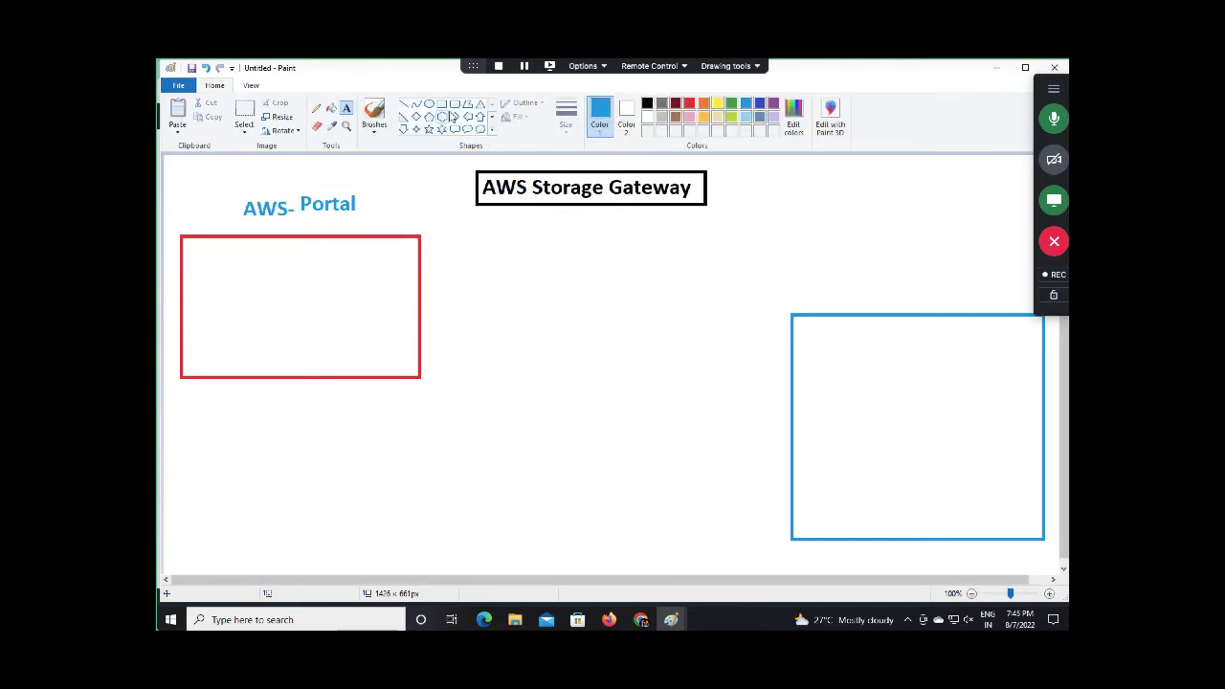
Draw a thin blue bar inside the red box
click(441, 104)
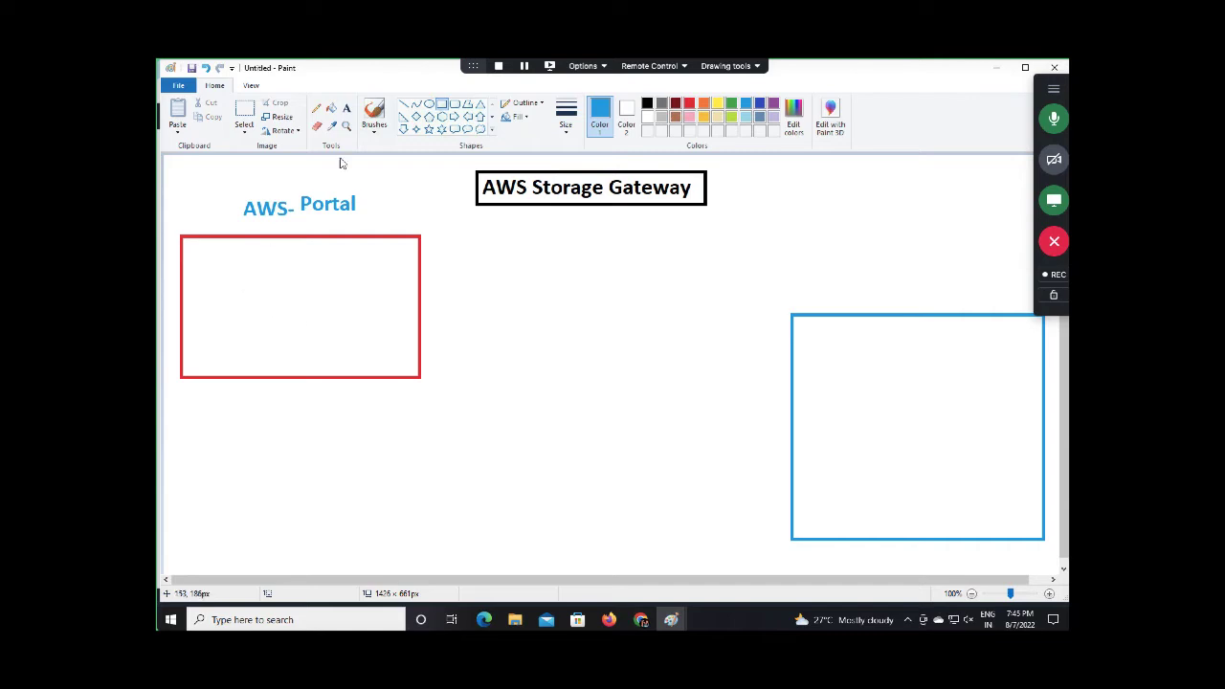
mouse_move(230, 293)
mouse_down()
mouse_move(320, 303)
mouse_move(341, 319)
mouse_up()
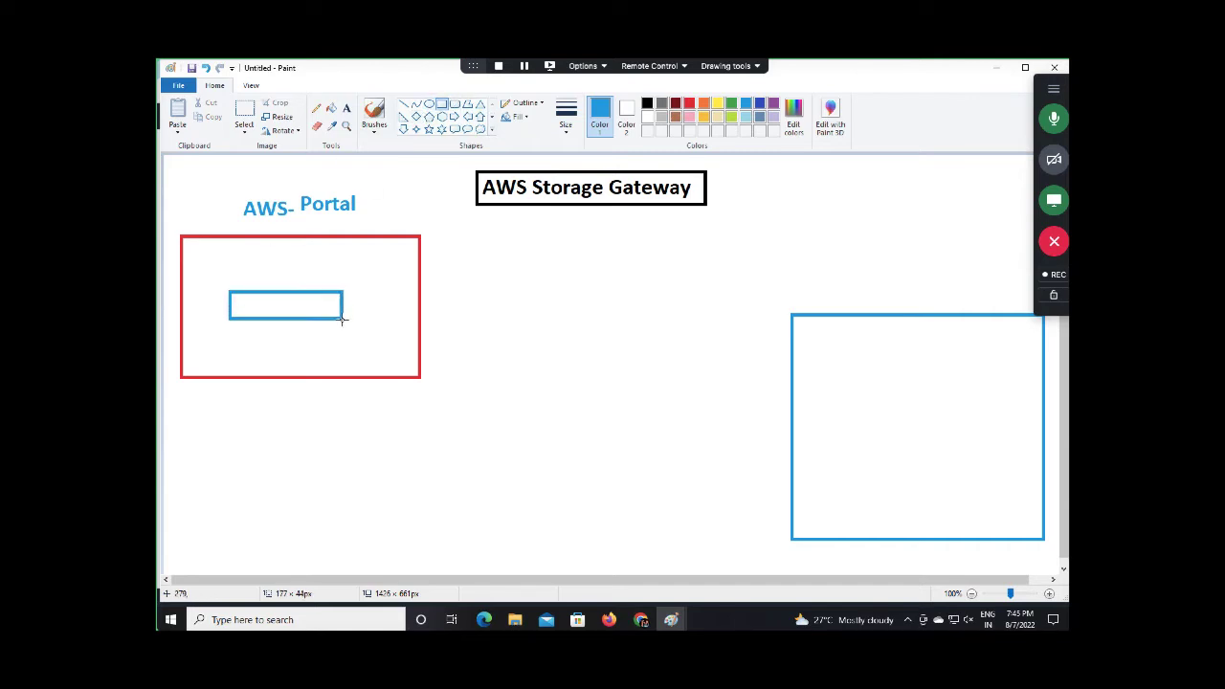
drag(286, 292, 292, 261)
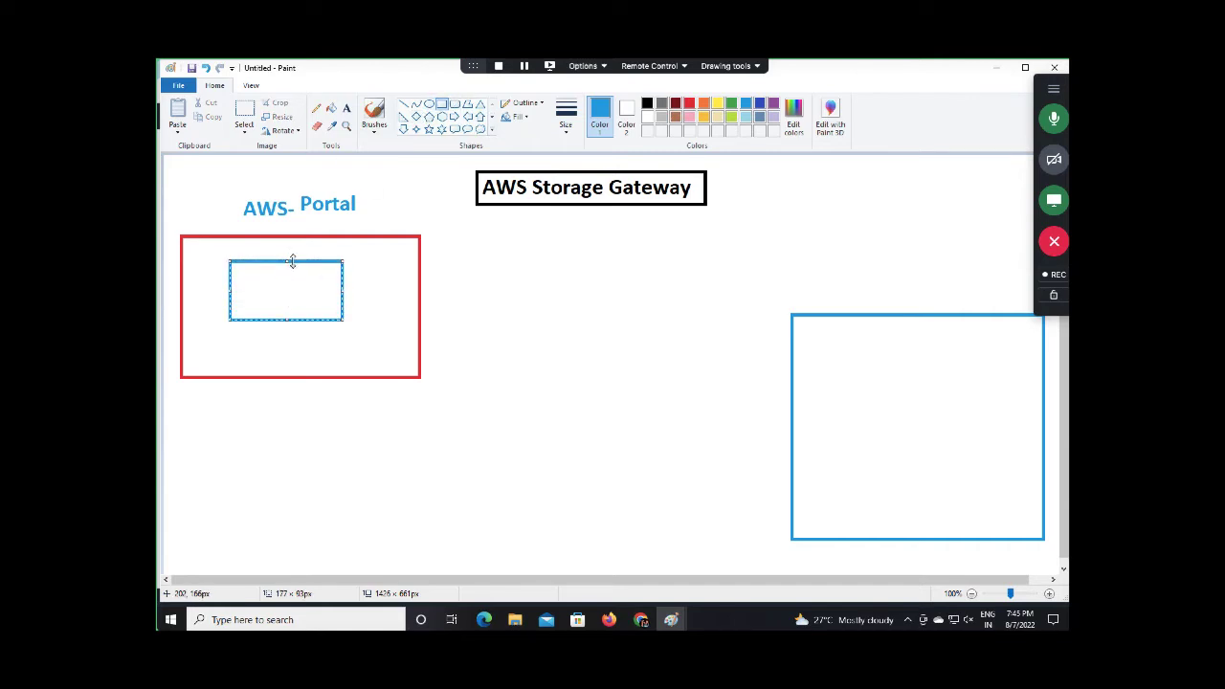
drag(286, 321, 287, 280)
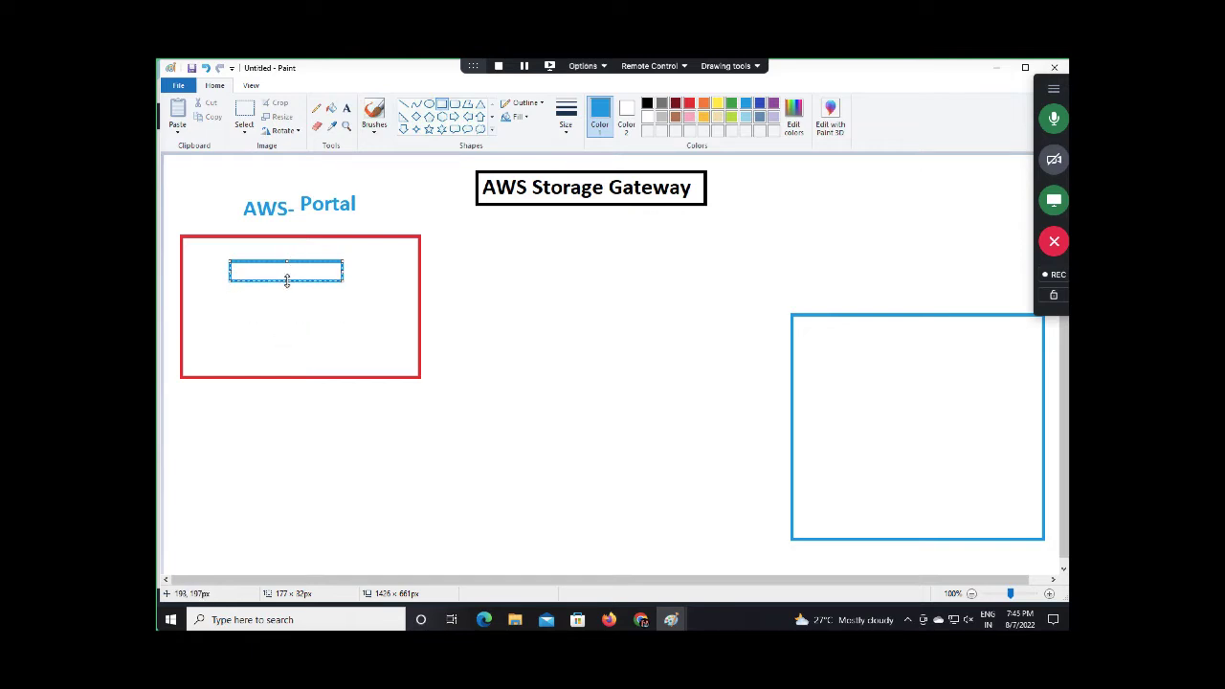
Type 'storage gateway' inside the red box
click(347, 108)
click(227, 311)
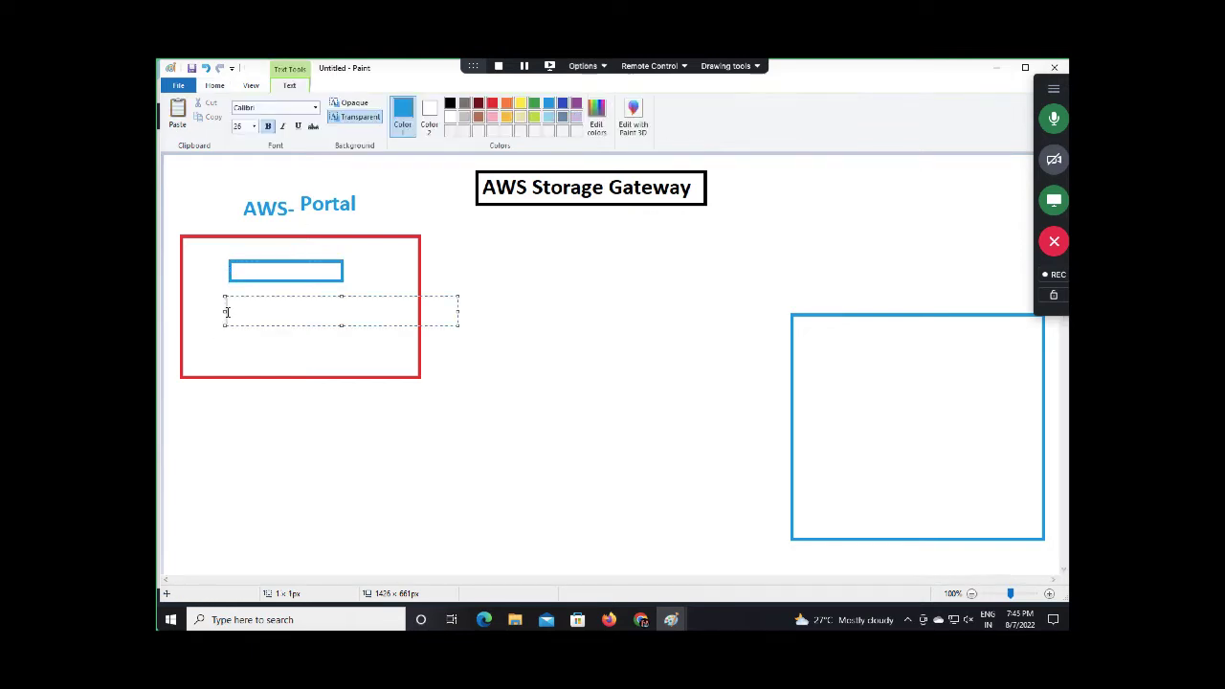
text(storage gateway)
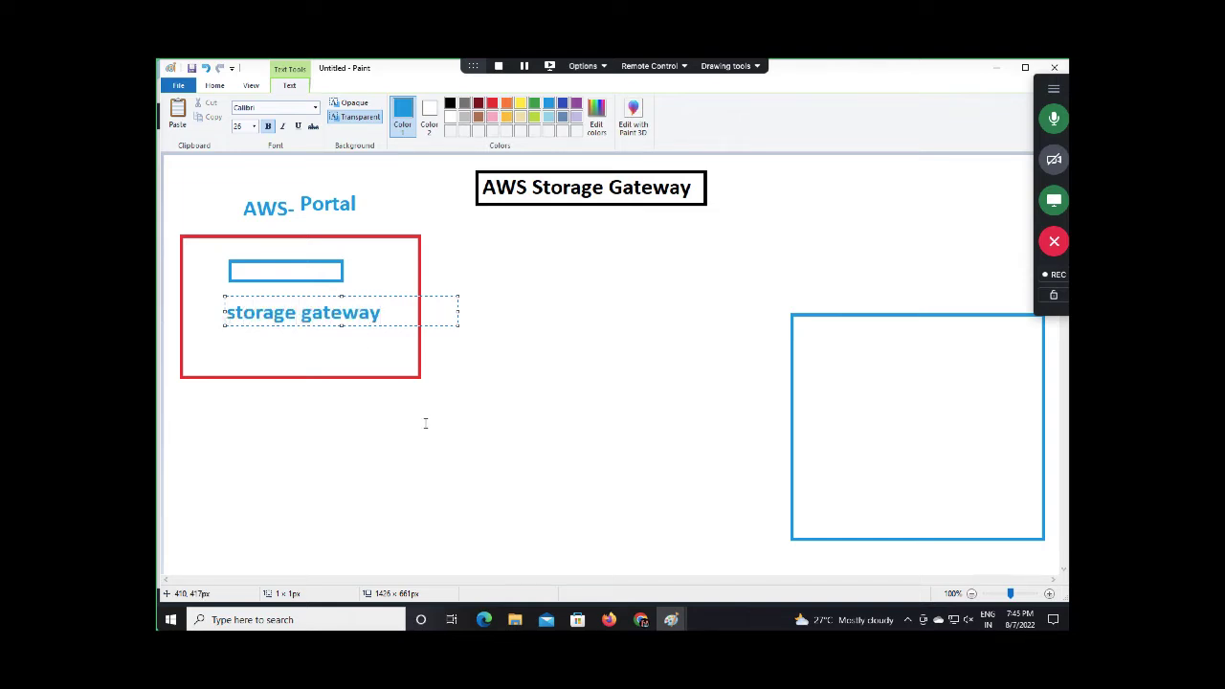
click(424, 423)
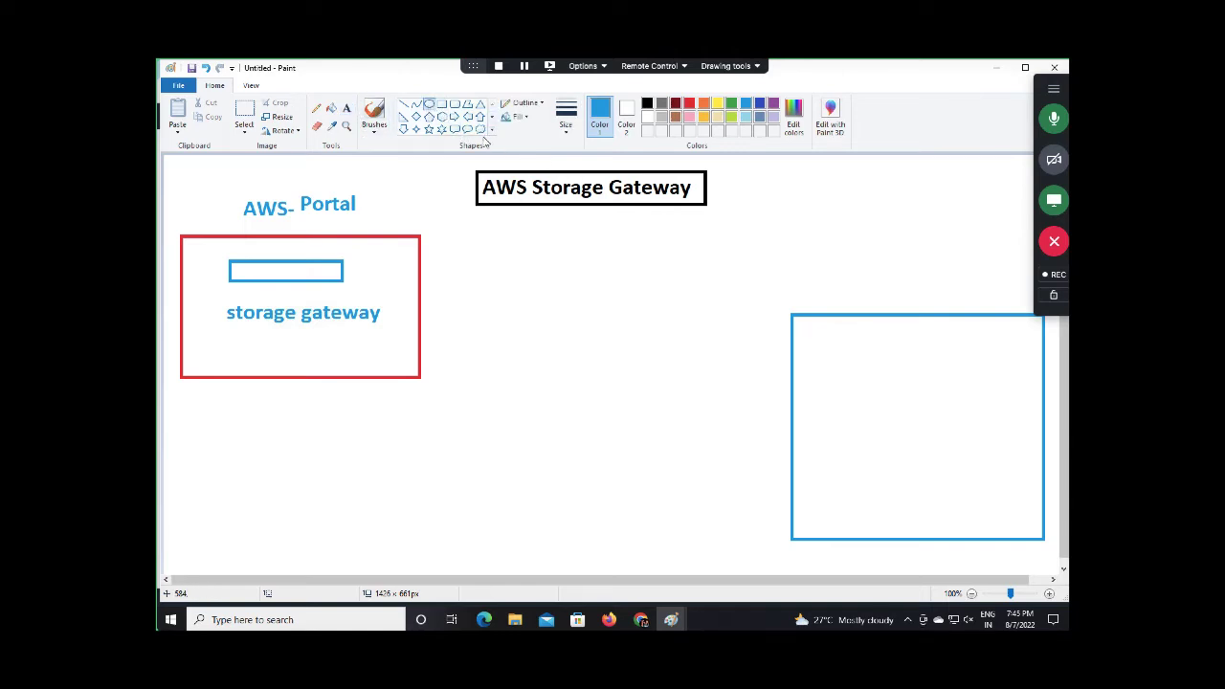
Draw a cylinder in the blue box from two vertical lines and two ellipses
click(428, 104)
click(403, 104)
drag(862, 374, 865, 463)
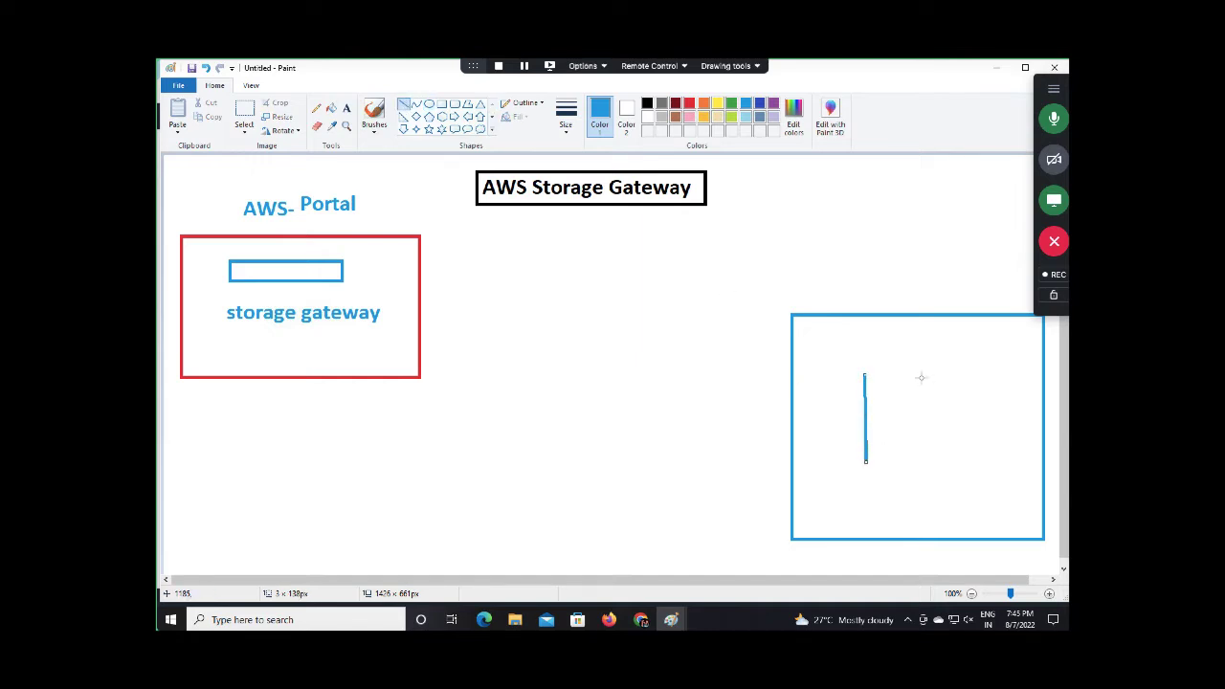
drag(921, 377, 921, 458)
click(429, 103)
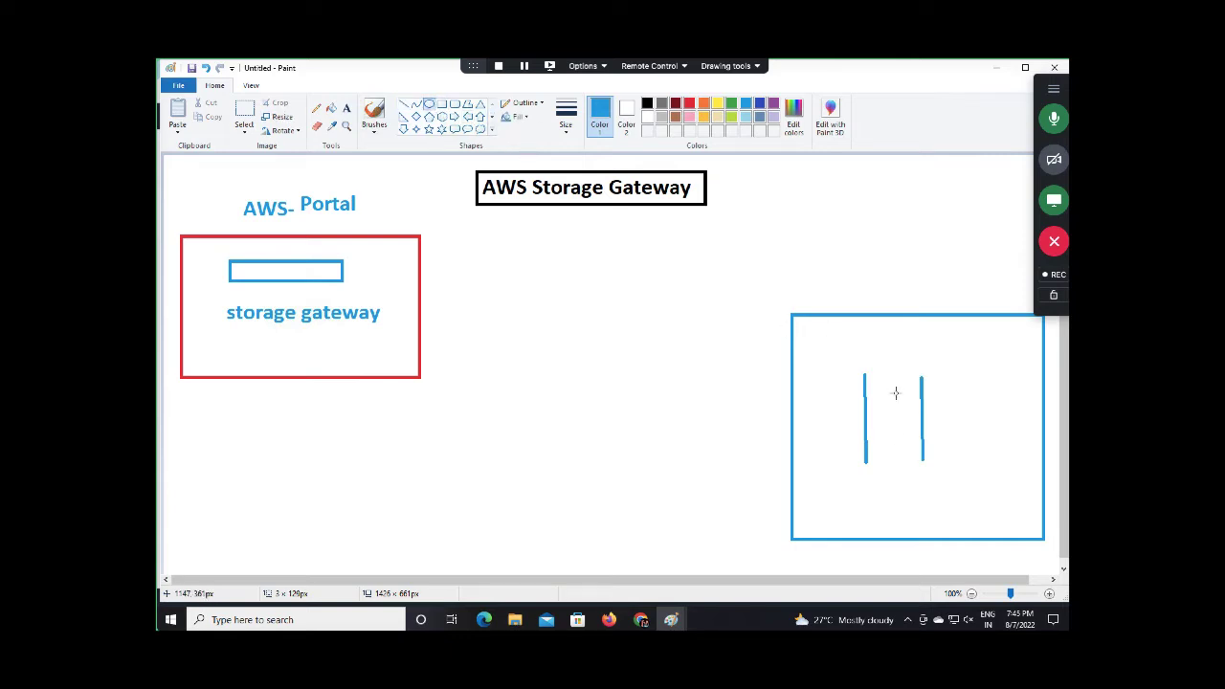
drag(864, 376, 926, 385)
drag(866, 455, 925, 468)
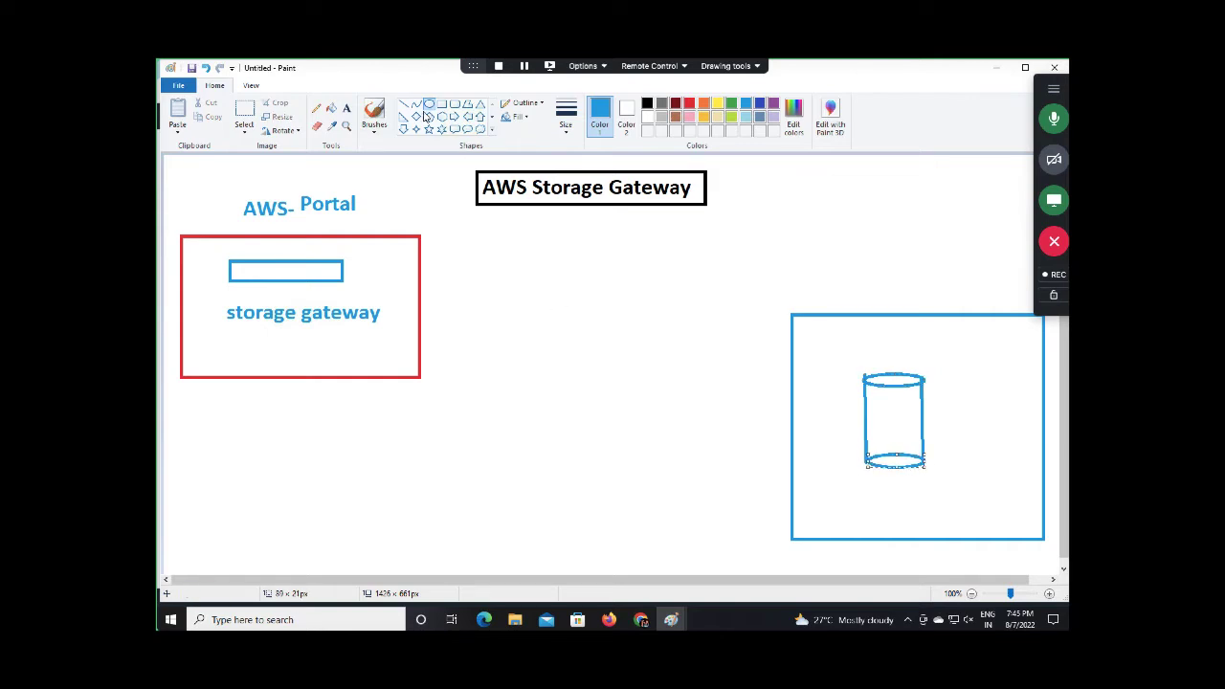
Label the cylinder 'SAN' below it in red
click(347, 108)
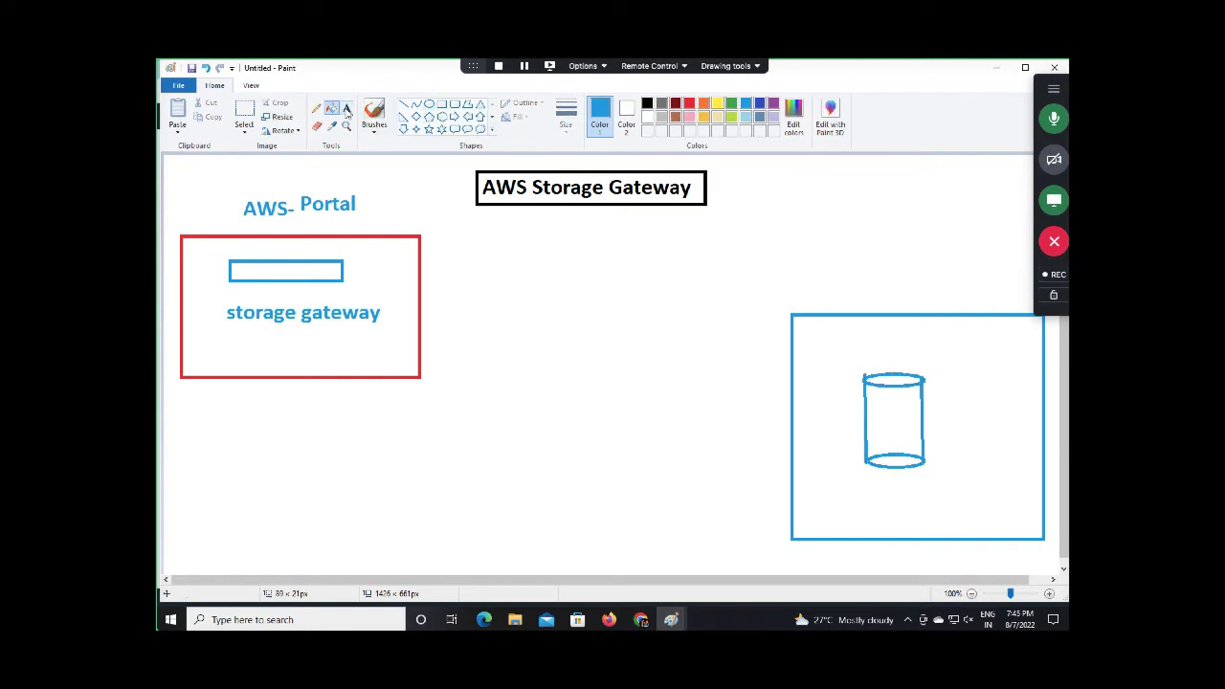
click(868, 502)
text(SAN)
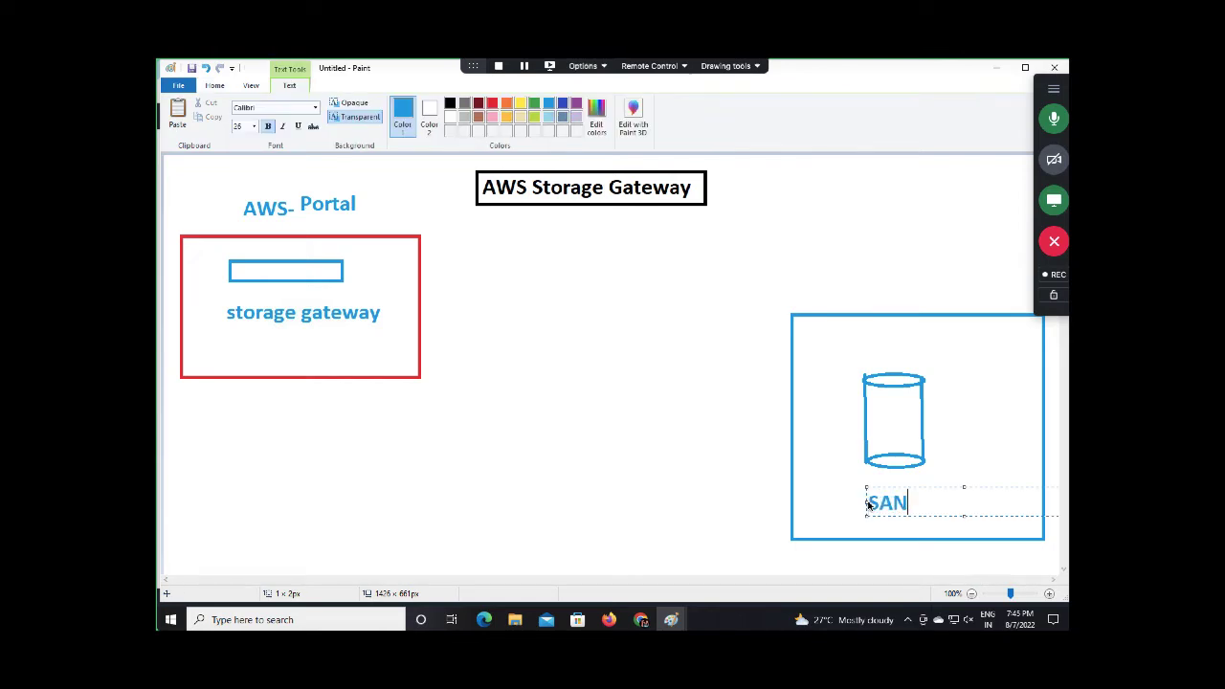
drag(927, 508, 864, 502)
click(491, 104)
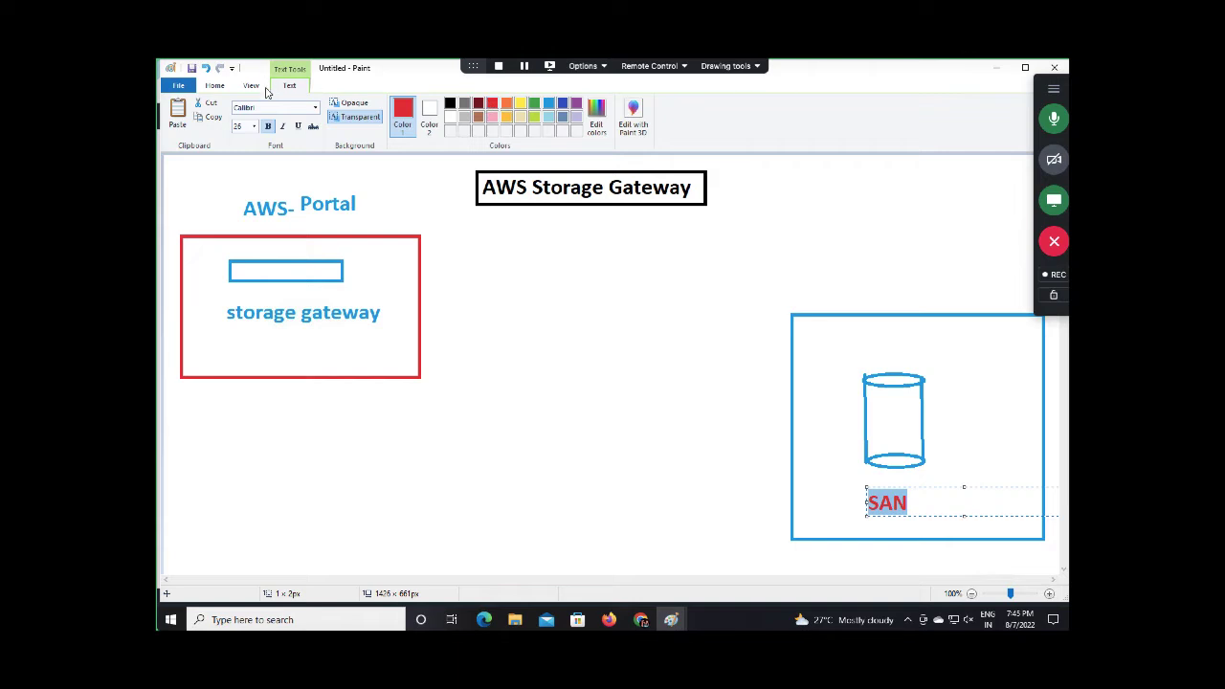
click(215, 85)
click(404, 106)
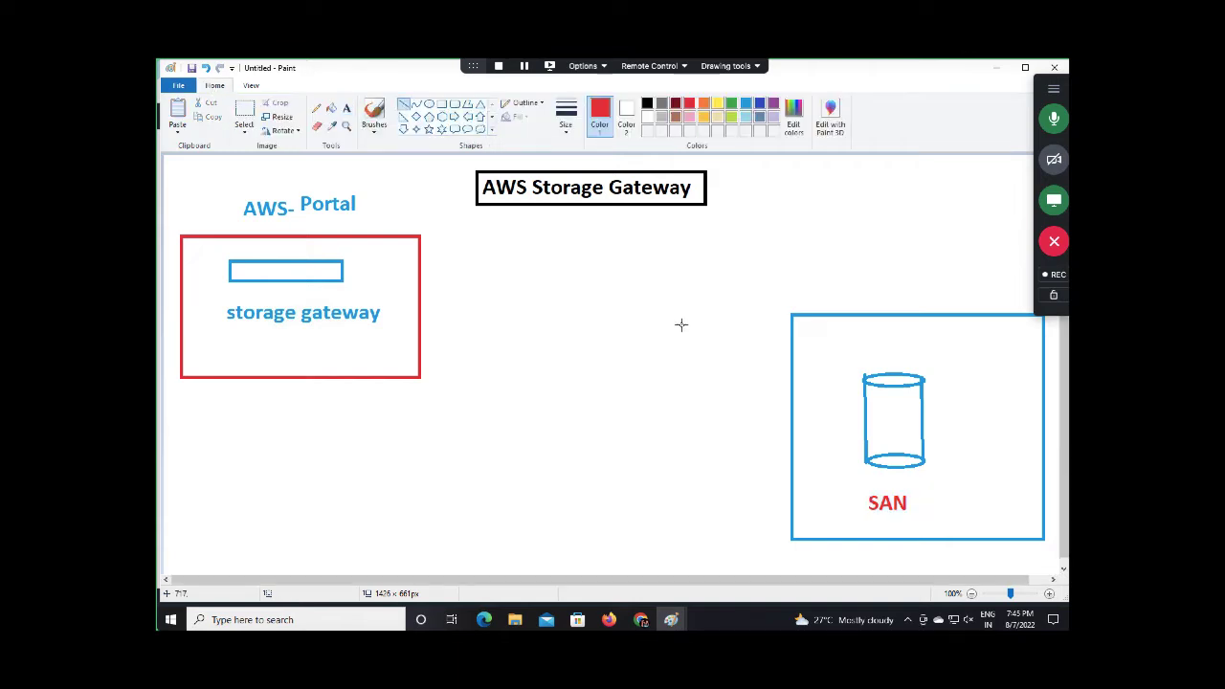
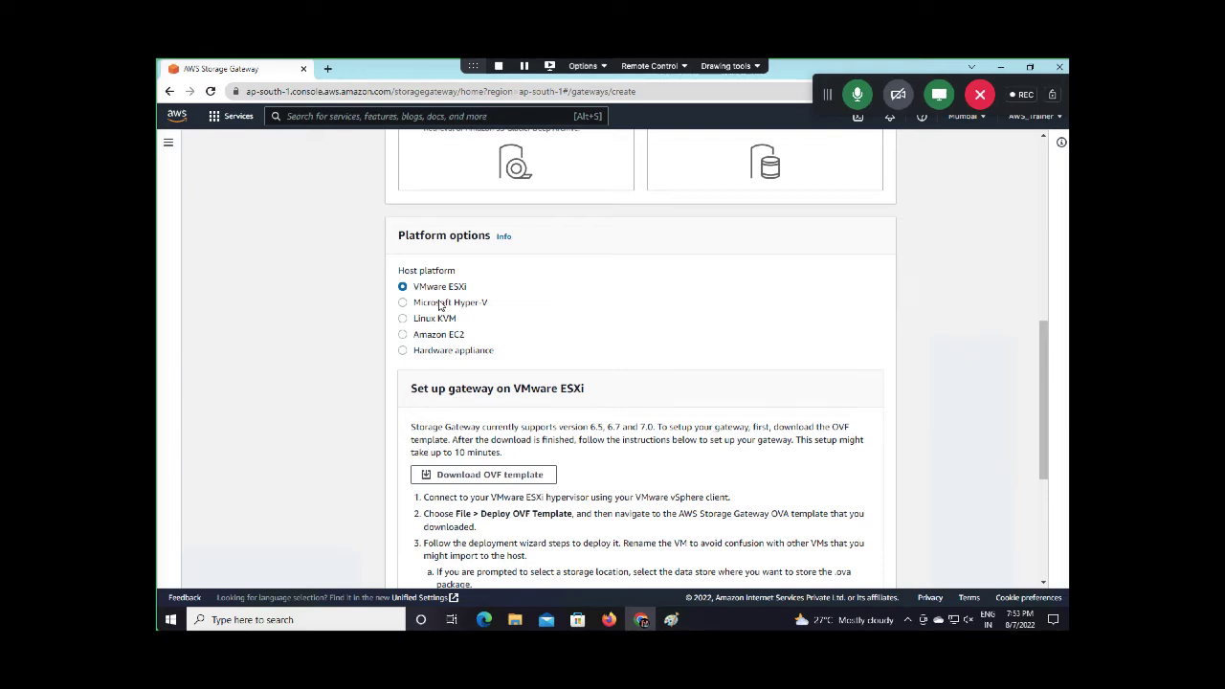
Download the Storage Gateway OVF template for VMware ESXi, then return to the top of Set up gateway
scroll(441, 304, up, 1)
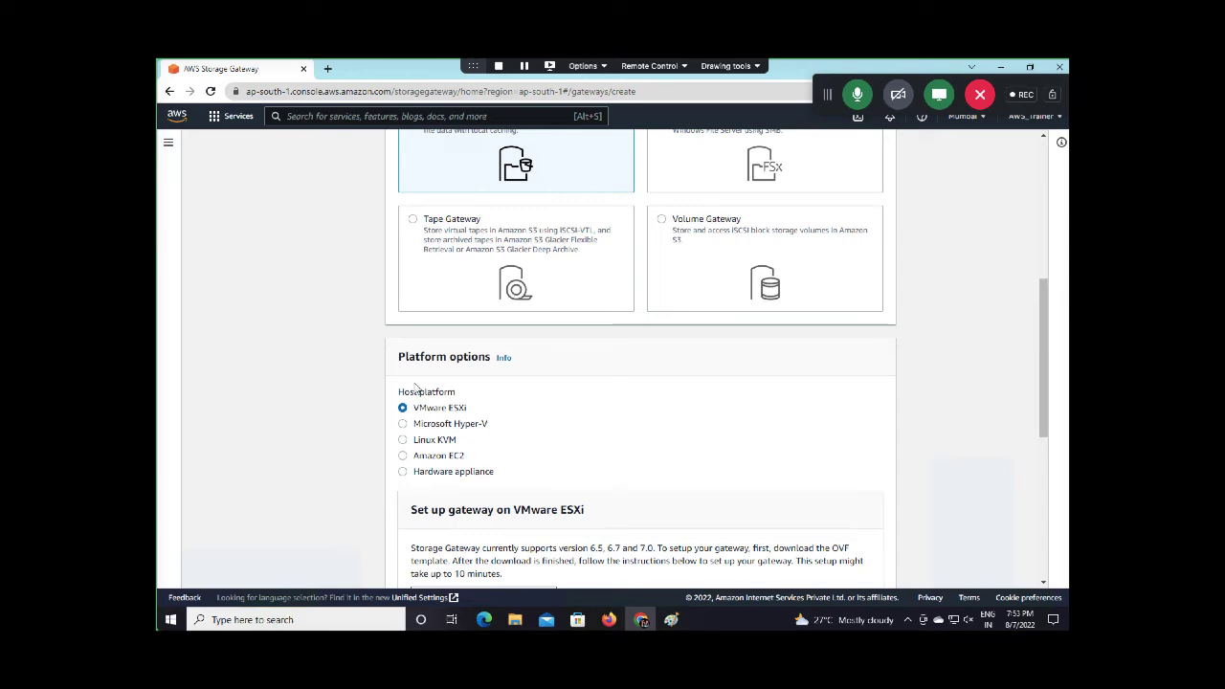
drag(466, 410, 433, 409)
scroll(491, 441, down, 2)
scroll(491, 441, down, 1)
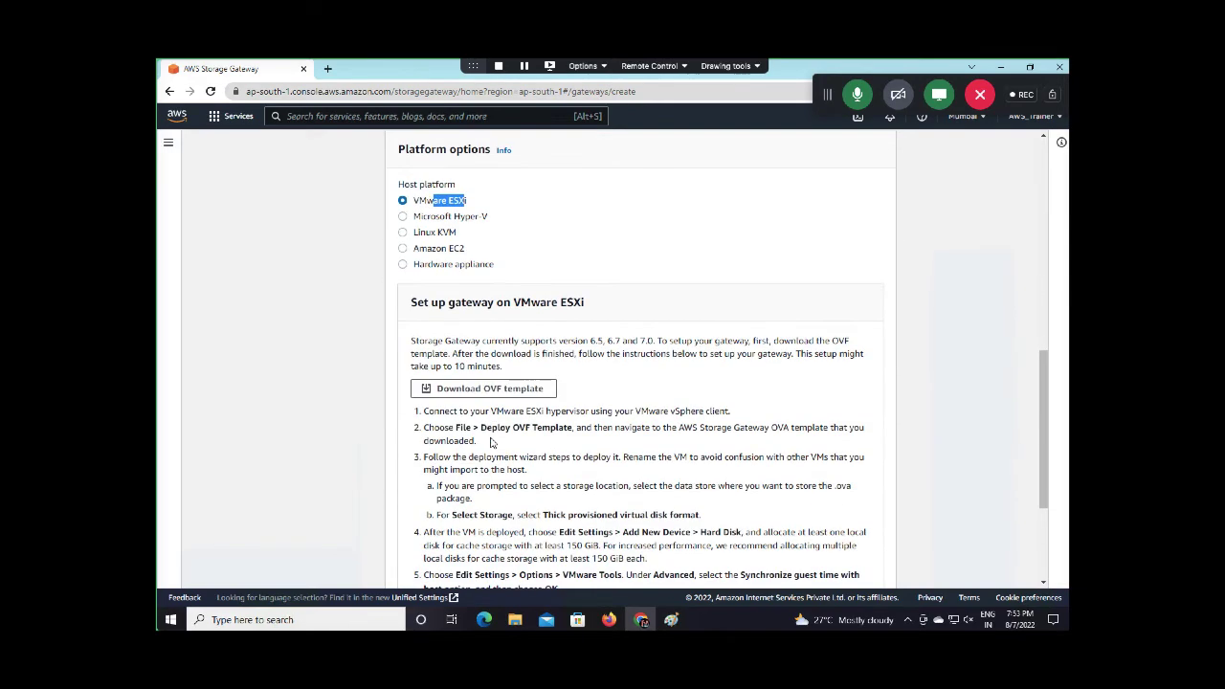
click(481, 390)
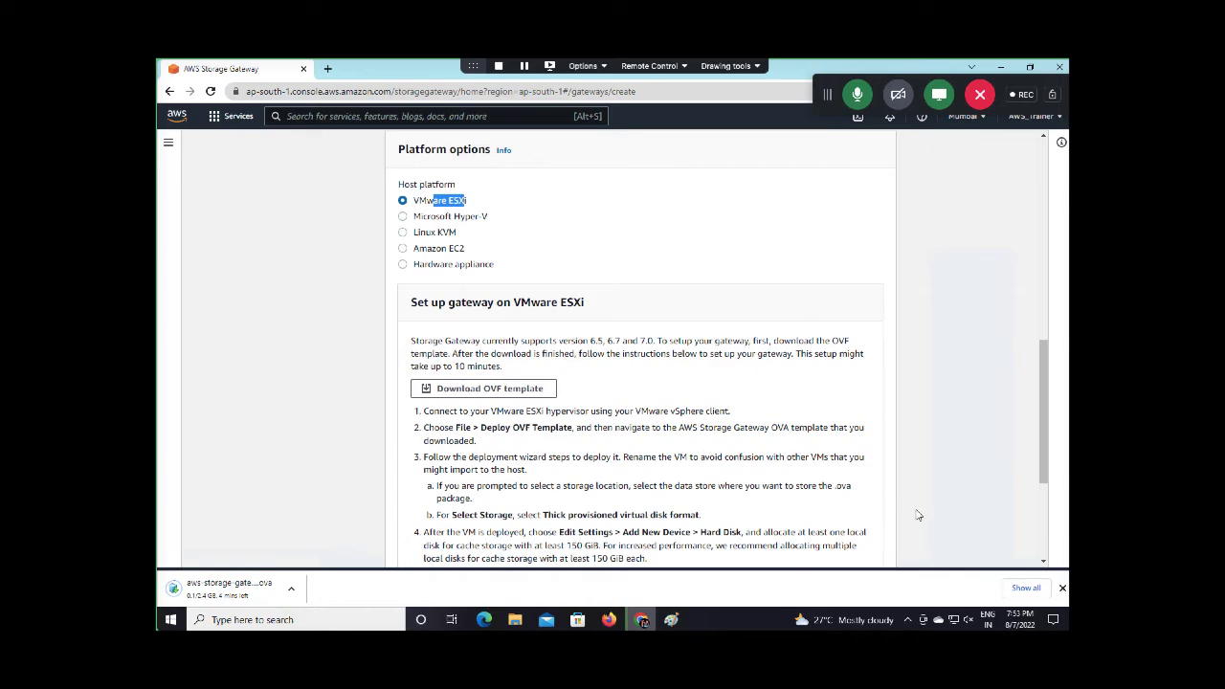
scroll(701, 470, down, 3)
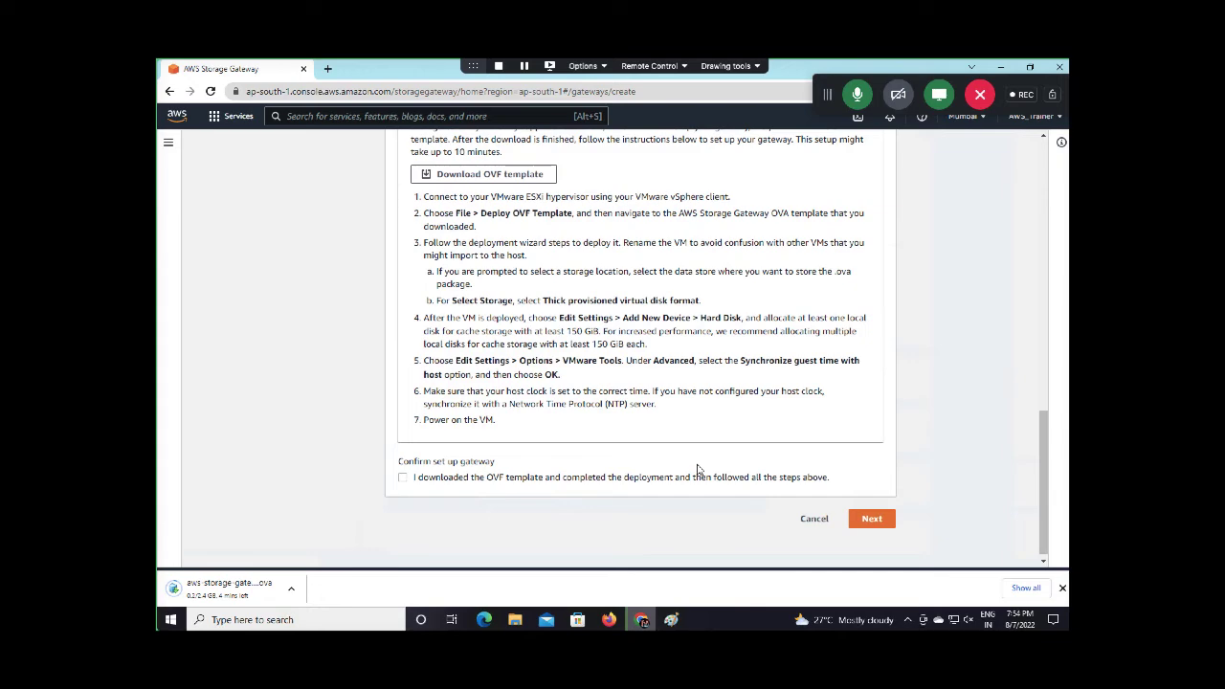
scroll(699, 470, up, 10)
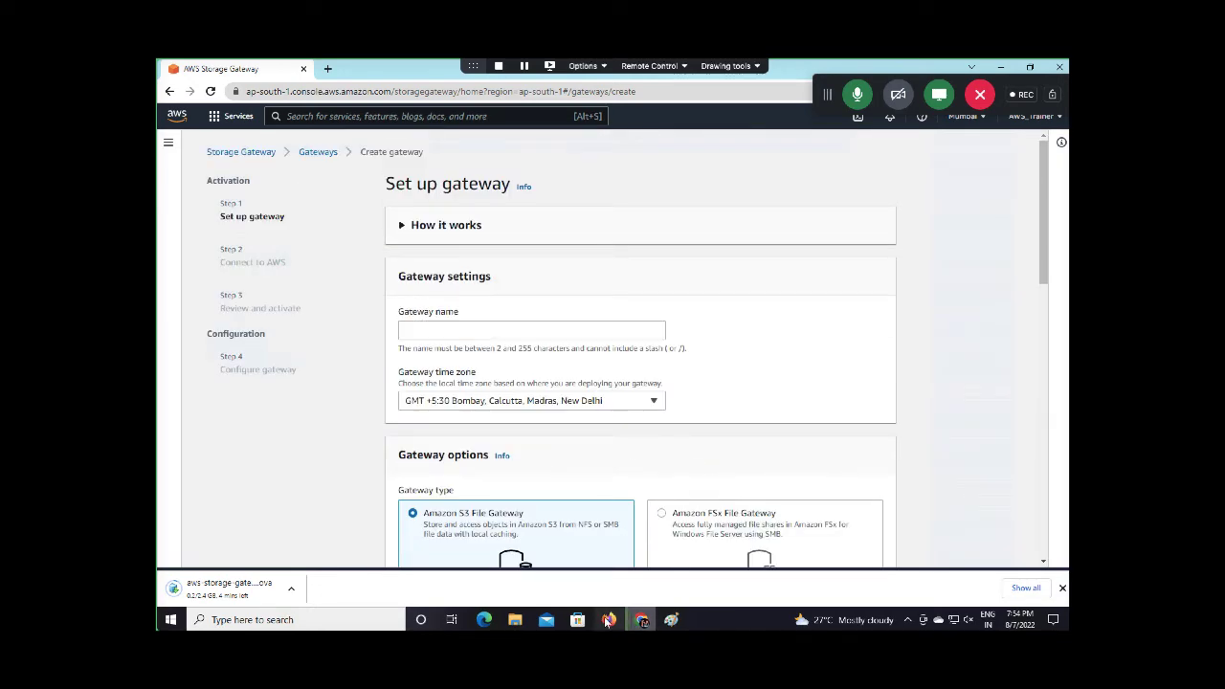
key(ctrl+Left)
key(ctrl+Right)
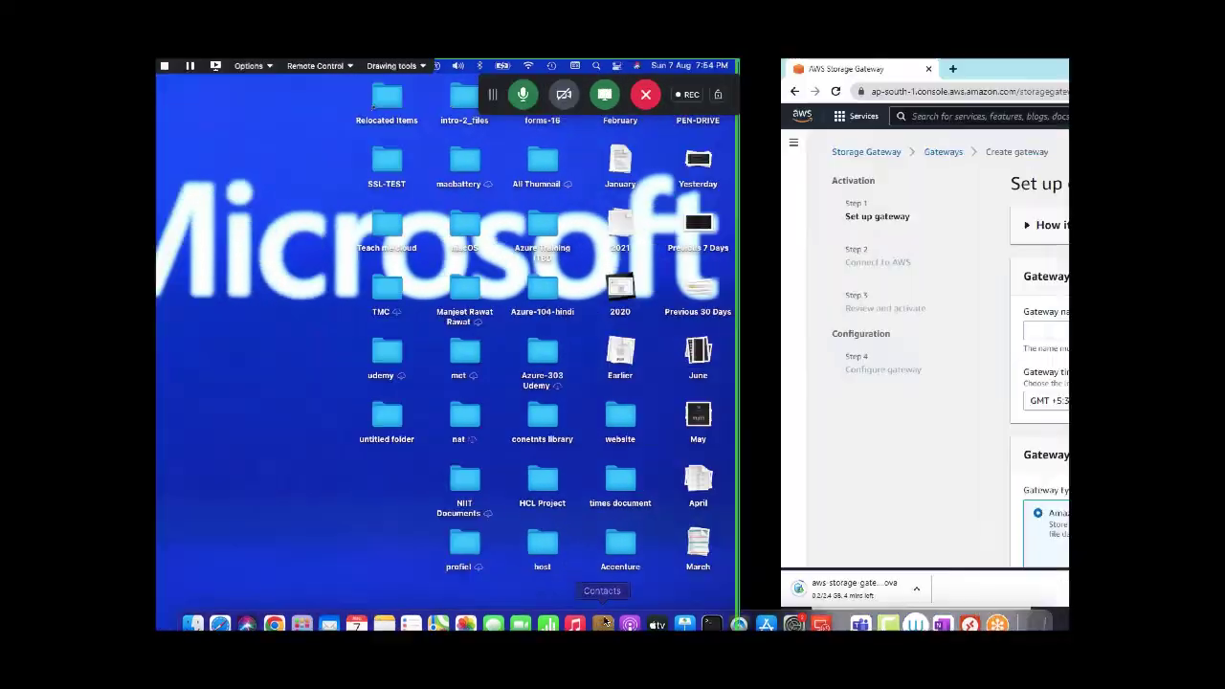
key(ctrl+Left)
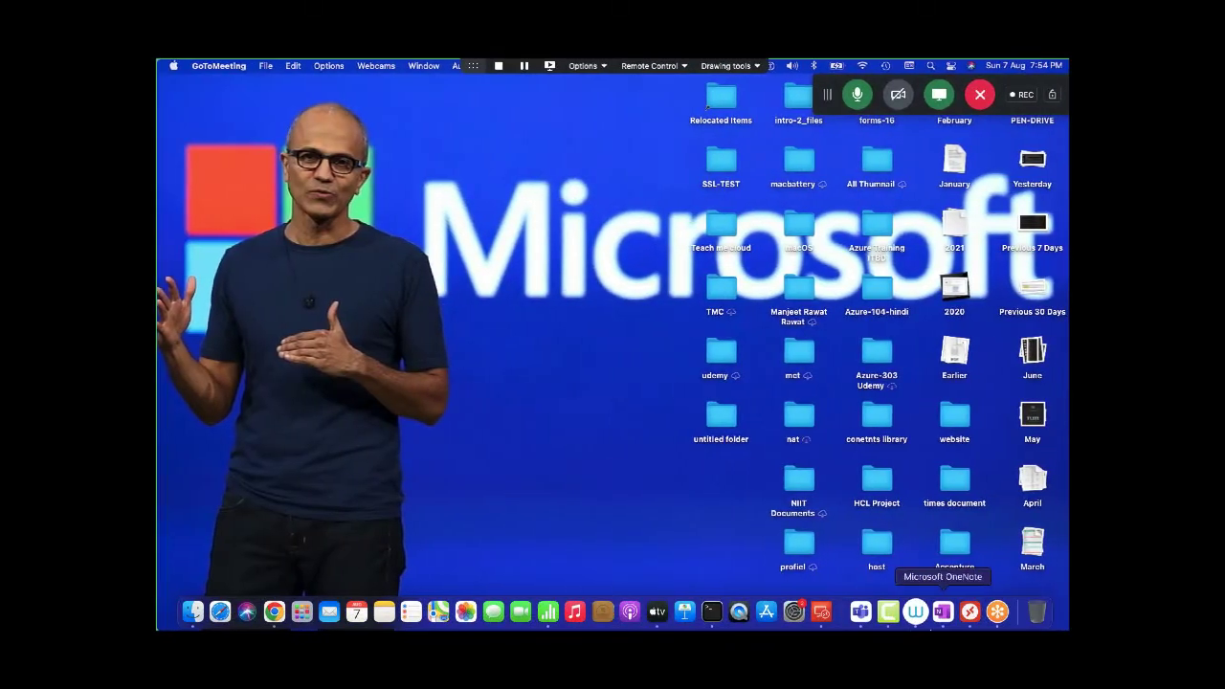
click(999, 613)
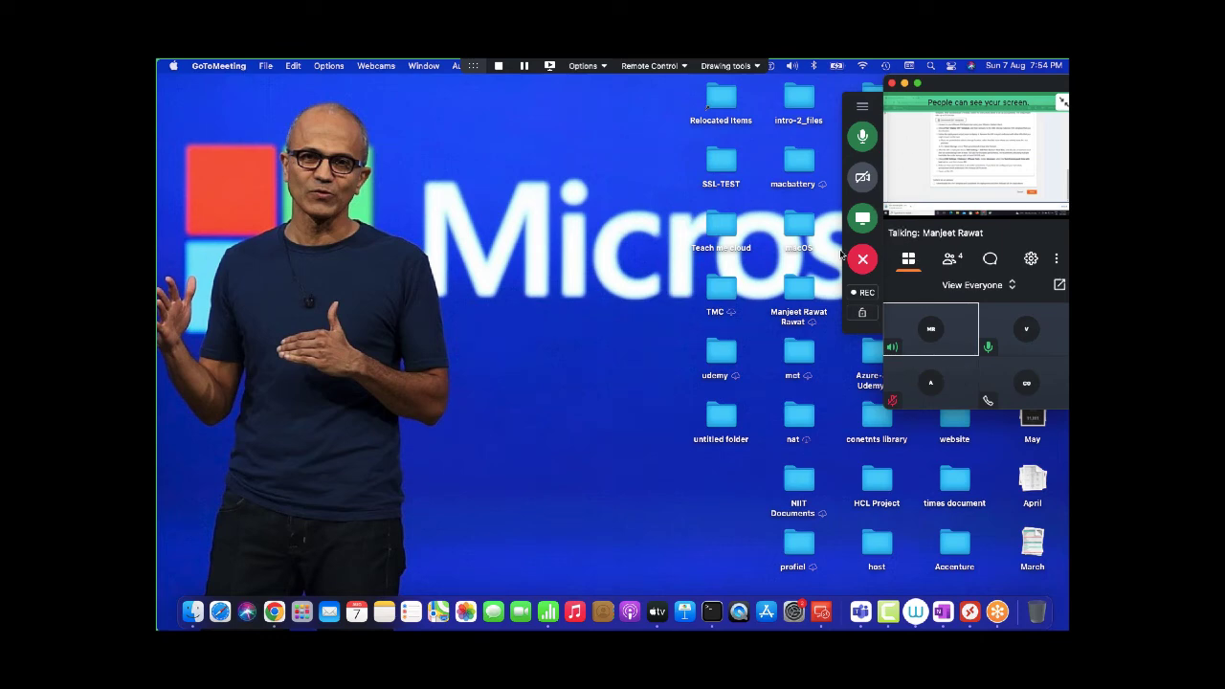
key(ctrl+Right)
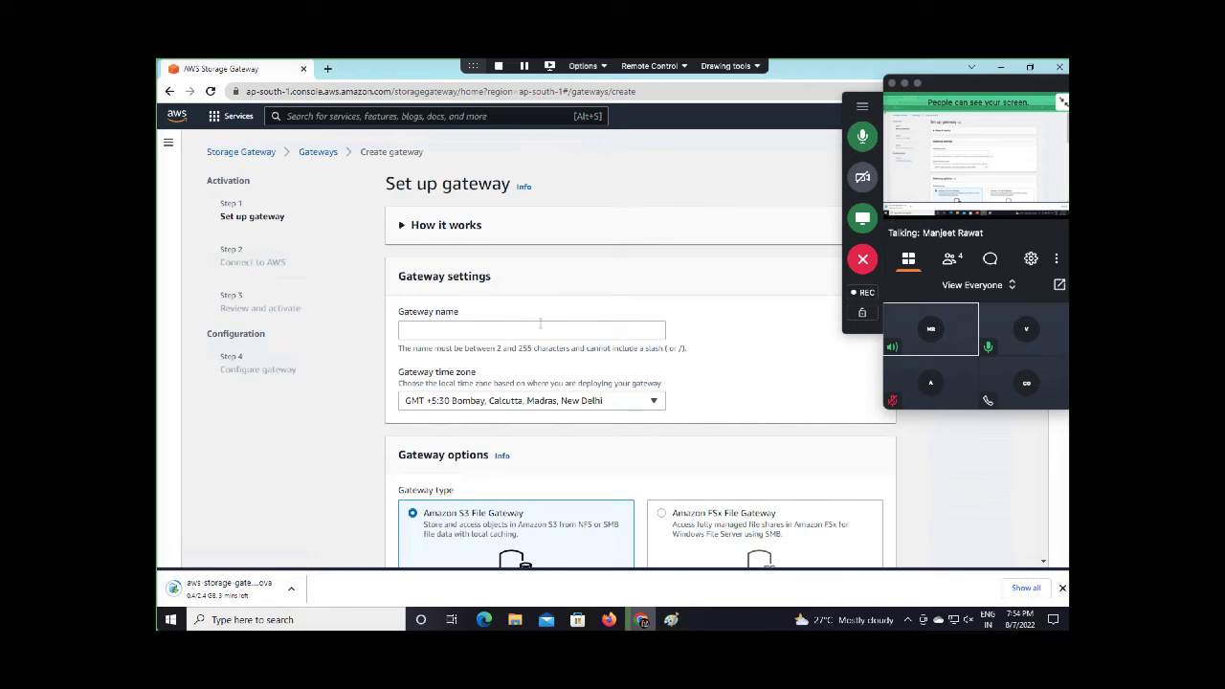
key(ctrl+Left)
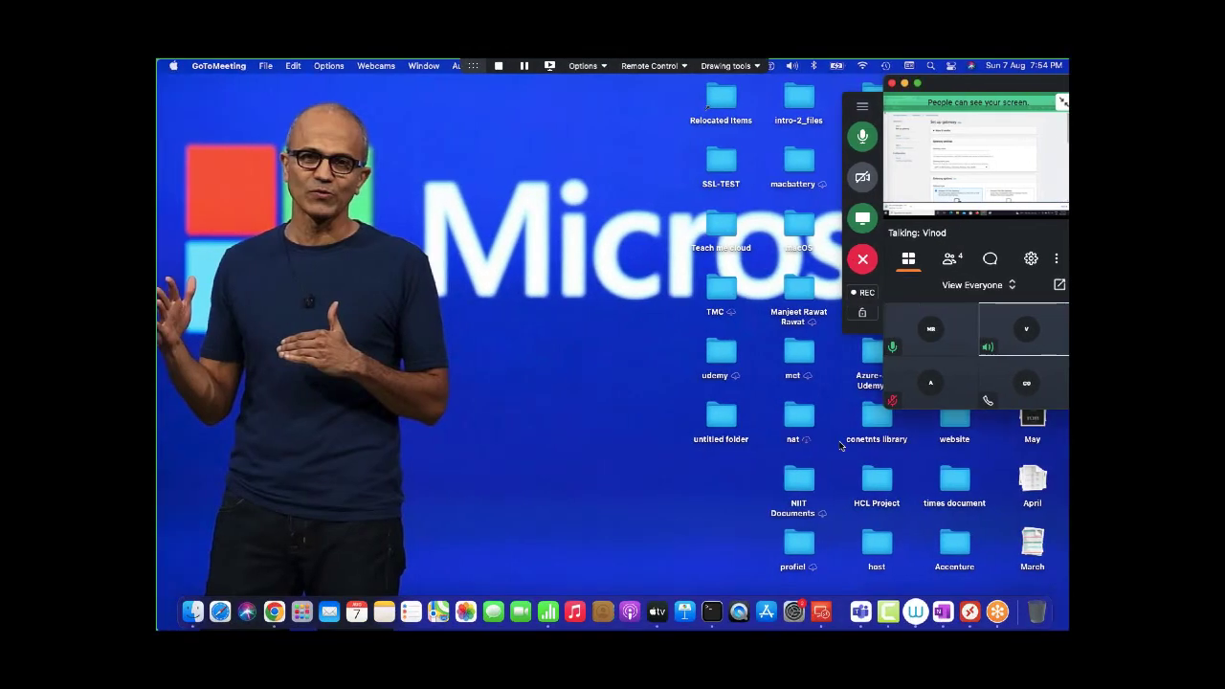
right_click(893, 613)
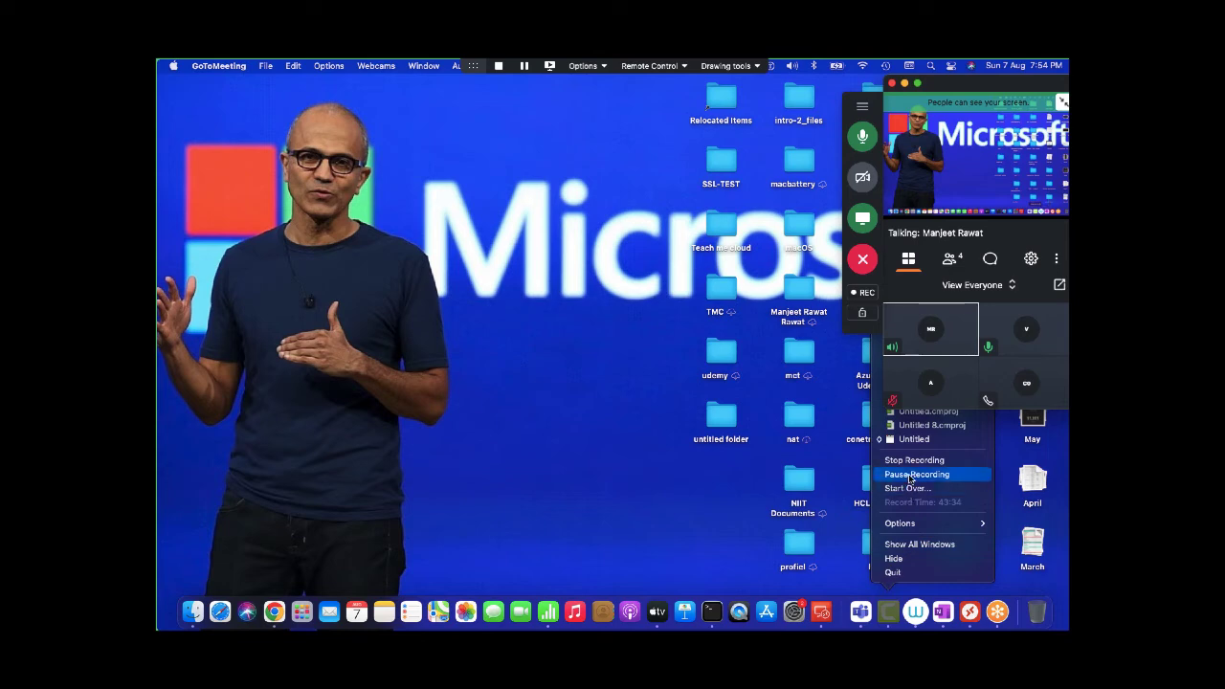
click(914, 474)
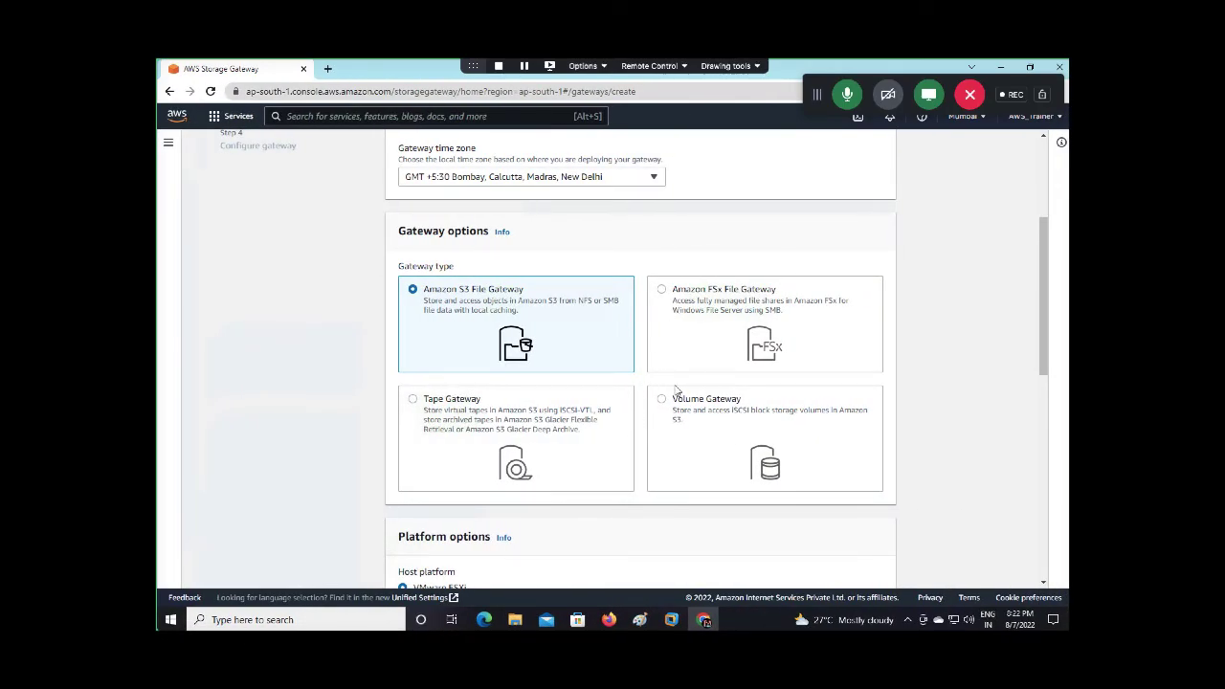
Minimize the browser and check that aws-storage-gateway-latest has downloaded
click(1003, 68)
click(654, 134)
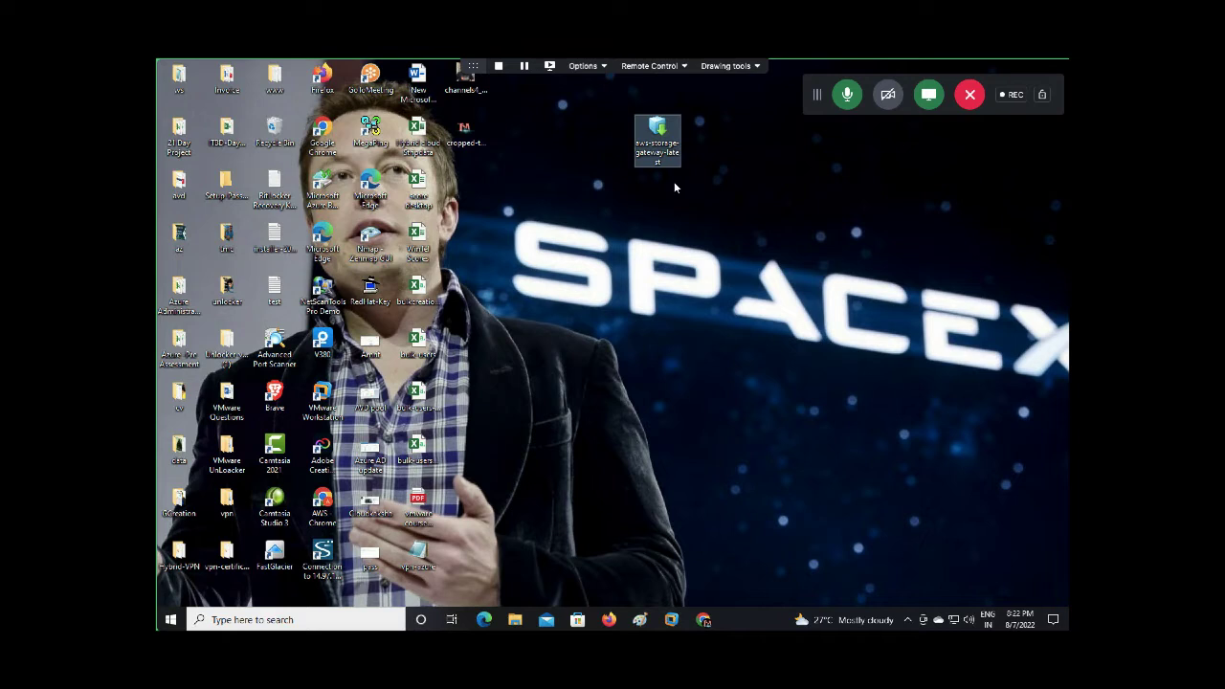
click(660, 190)
Bring up the ESXi-6.5 VM console and wait for it to boot showing 192.168.1.35
mouse_move(673, 624)
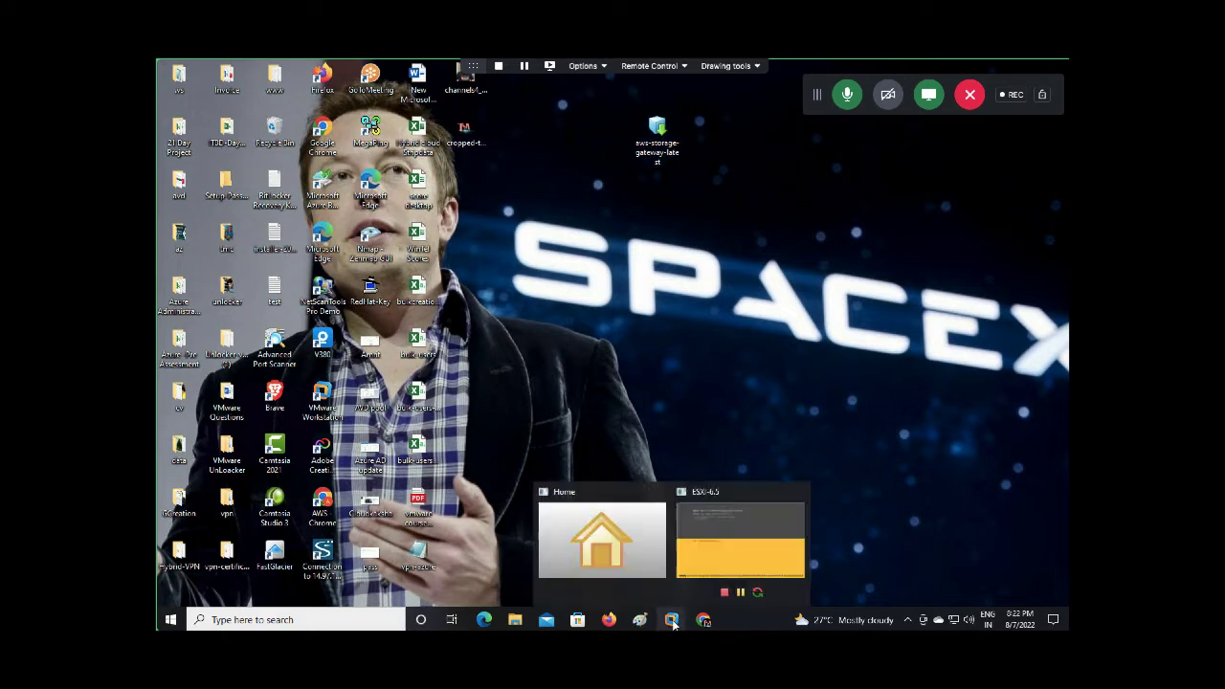
click(734, 555)
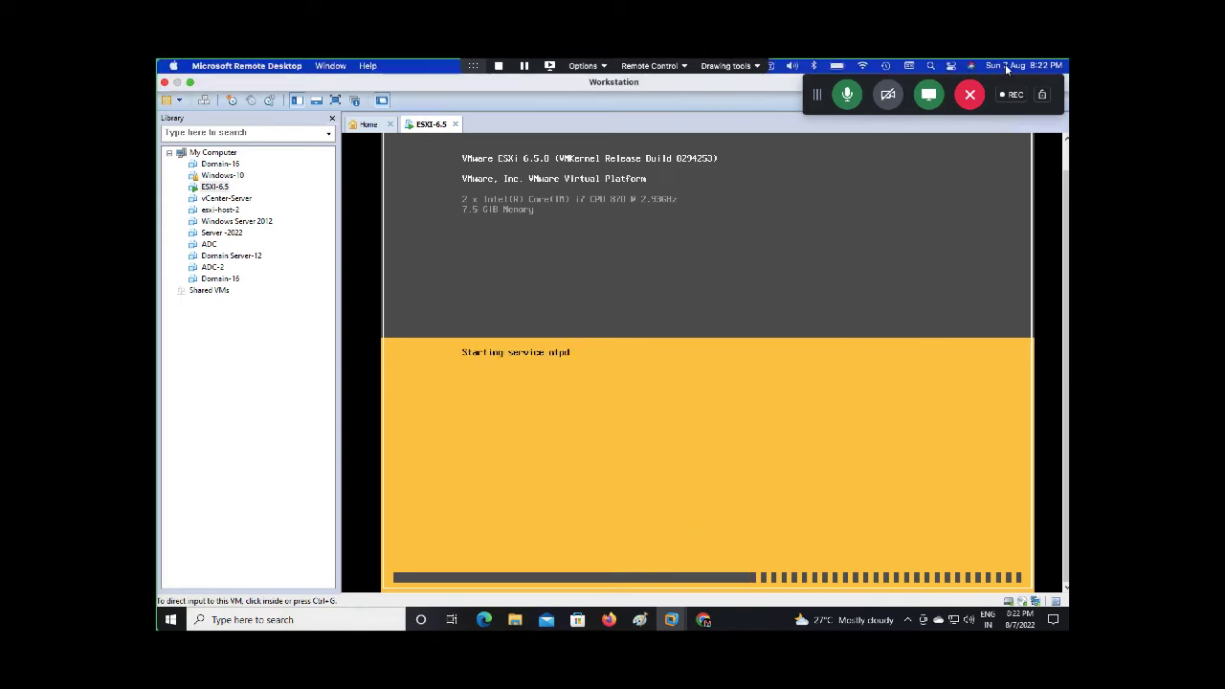
click(1001, 66)
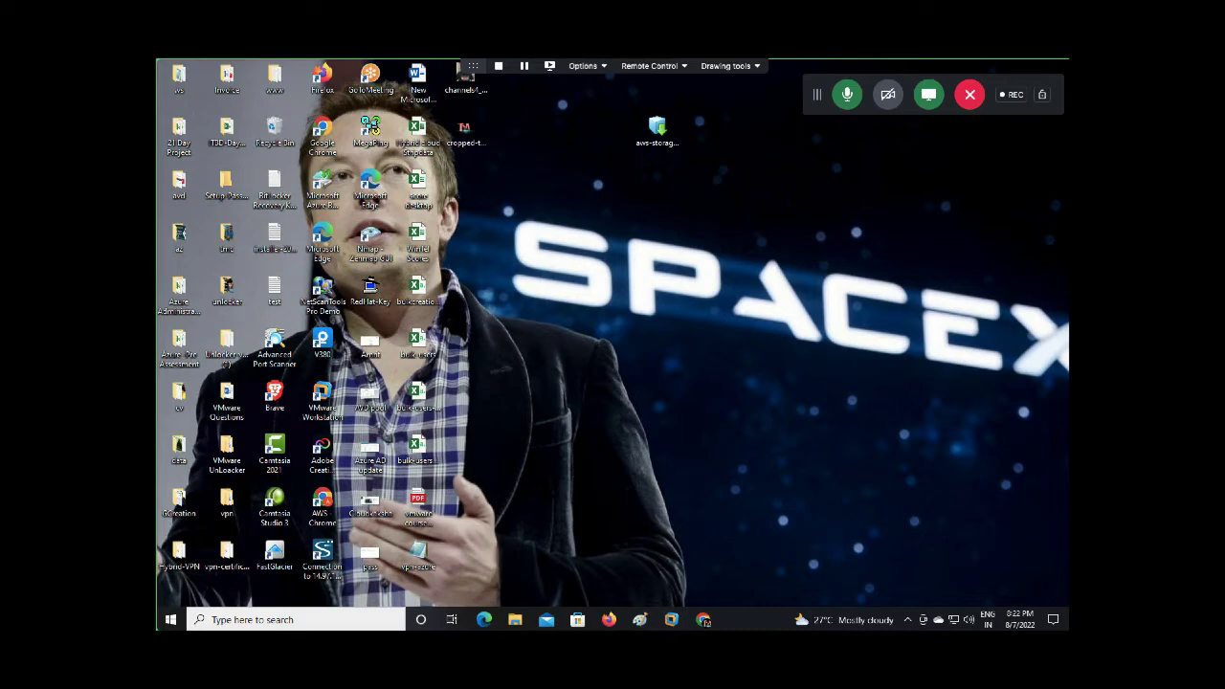
mouse_move(671, 619)
click(759, 534)
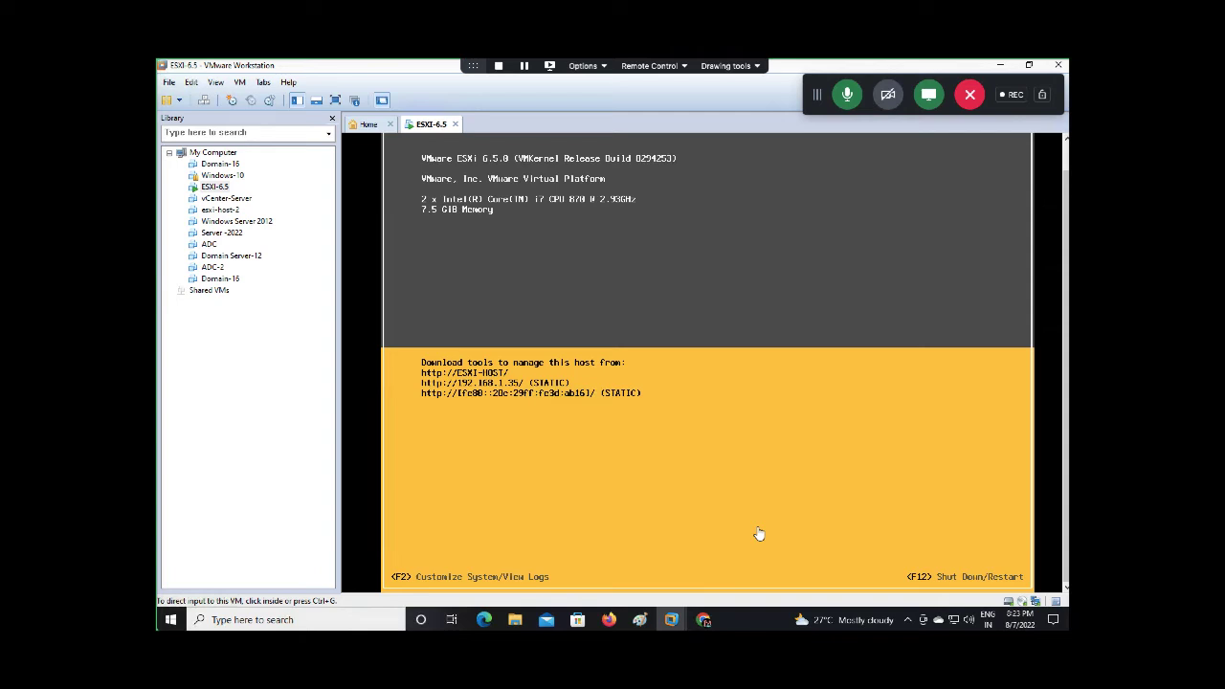
click(608, 619)
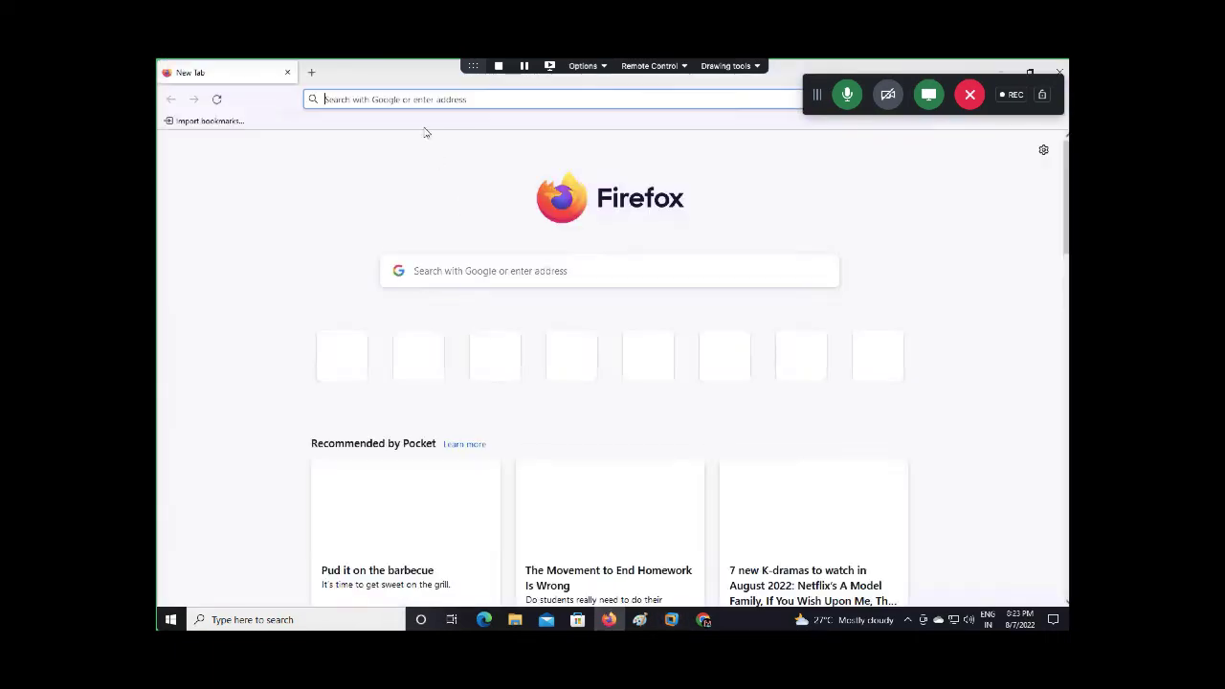
Browse to 192.168.1.35 in Firefox, correcting the mistyped address; the connection times out
click(412, 100)
text(1)
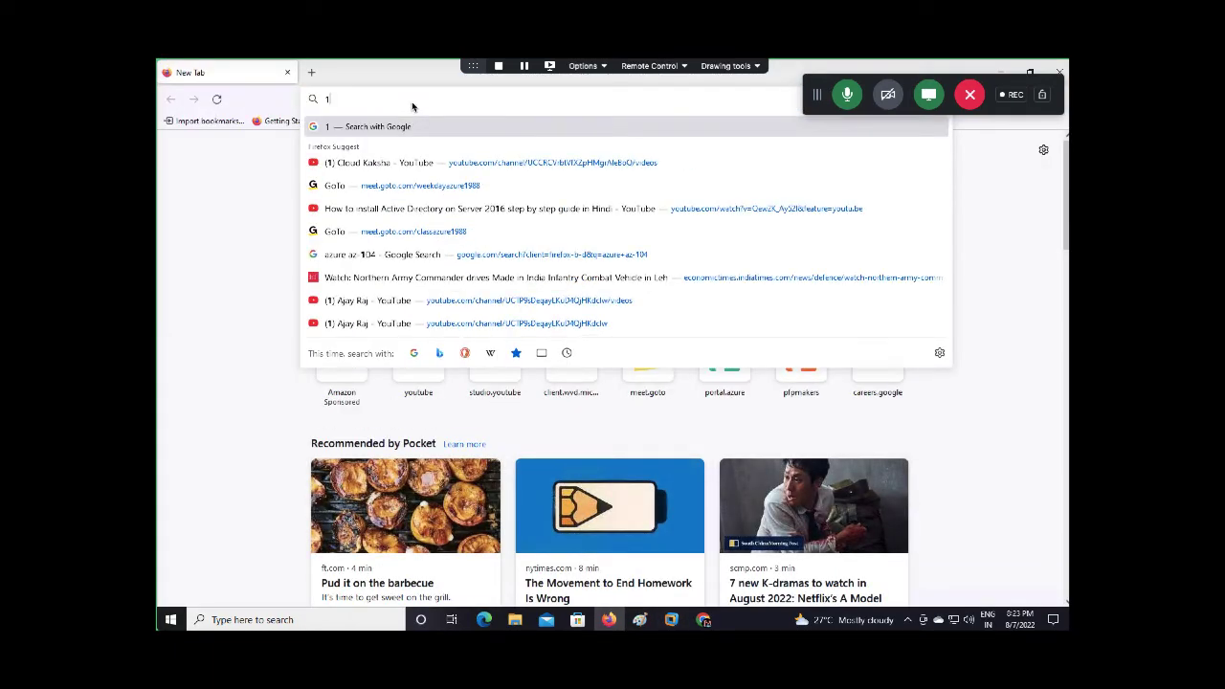
text(92.168.1.135)
key(BackSpace)
key(BackSpace)
key(BackSpace)
text(35)
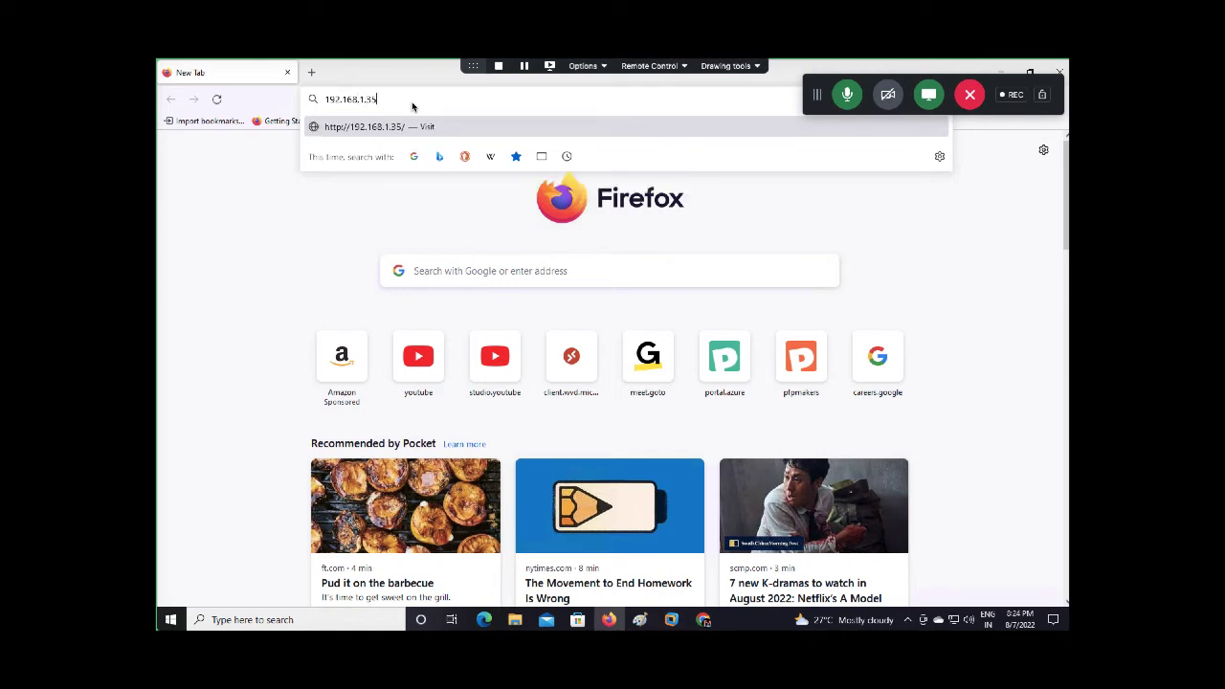
key(Return)
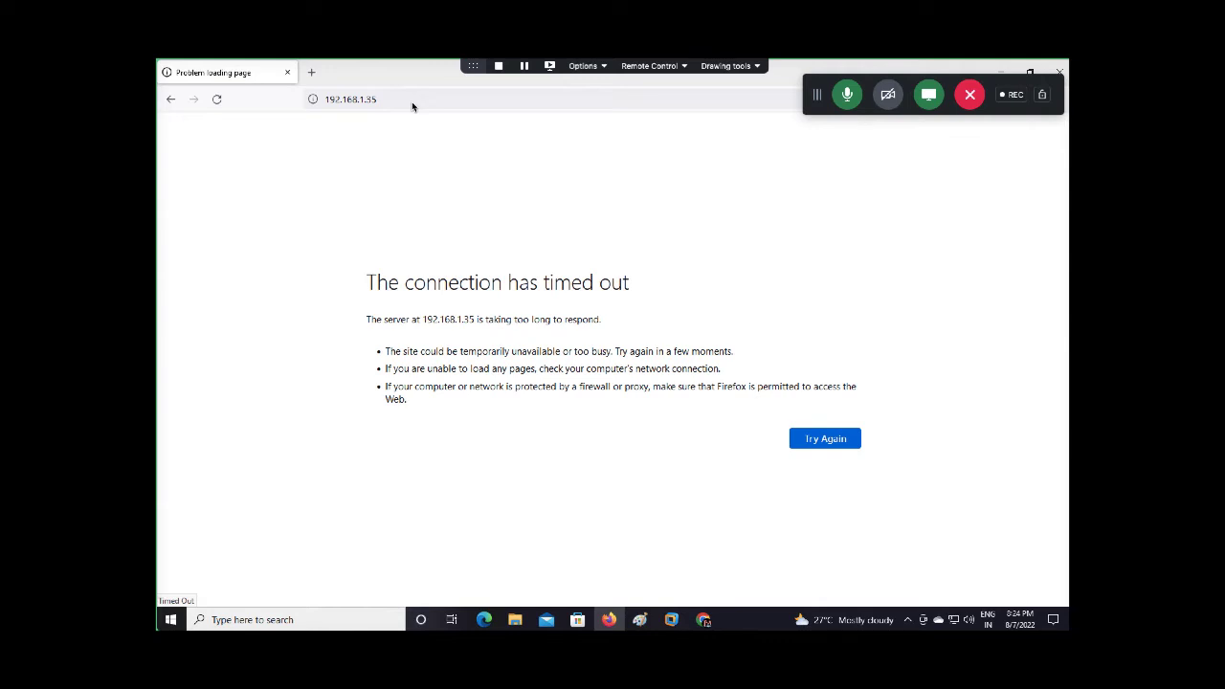
key(super+r)
Run 'ping 192.168.1.35 -t' in Command Prompt, which reports the destination host unreachable
text(cmd)
key(Return)
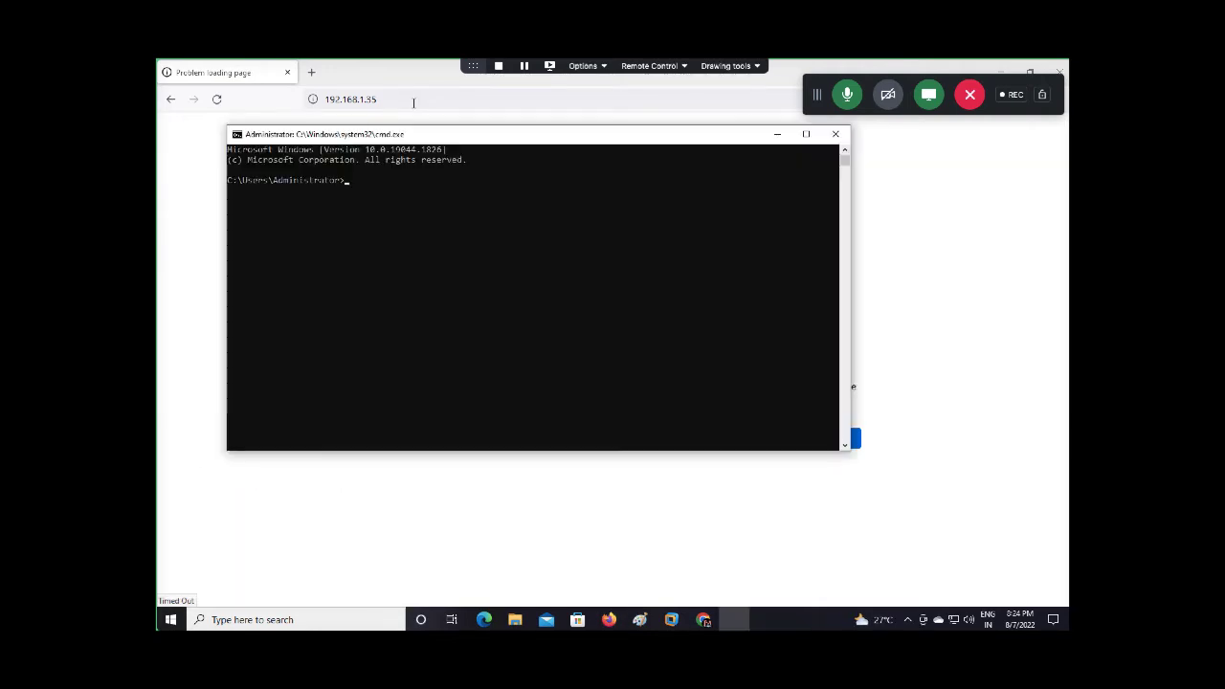
text(ping 192.168.1.35 -t)
key(Return)
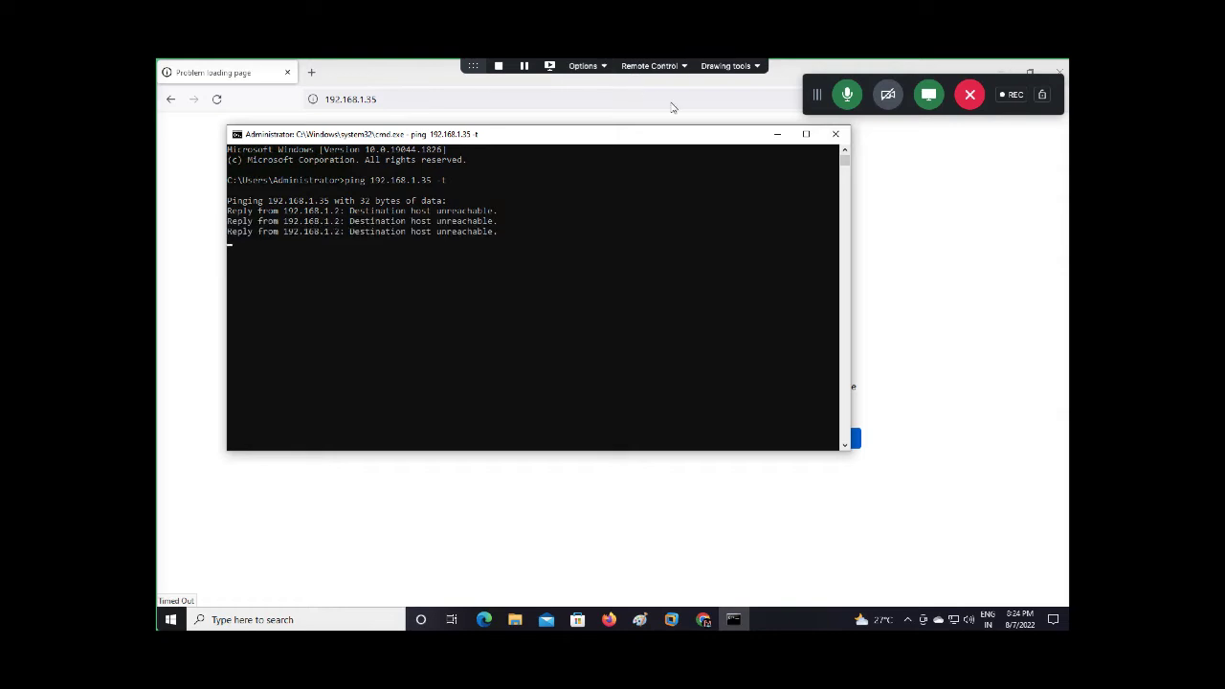
click(1001, 70)
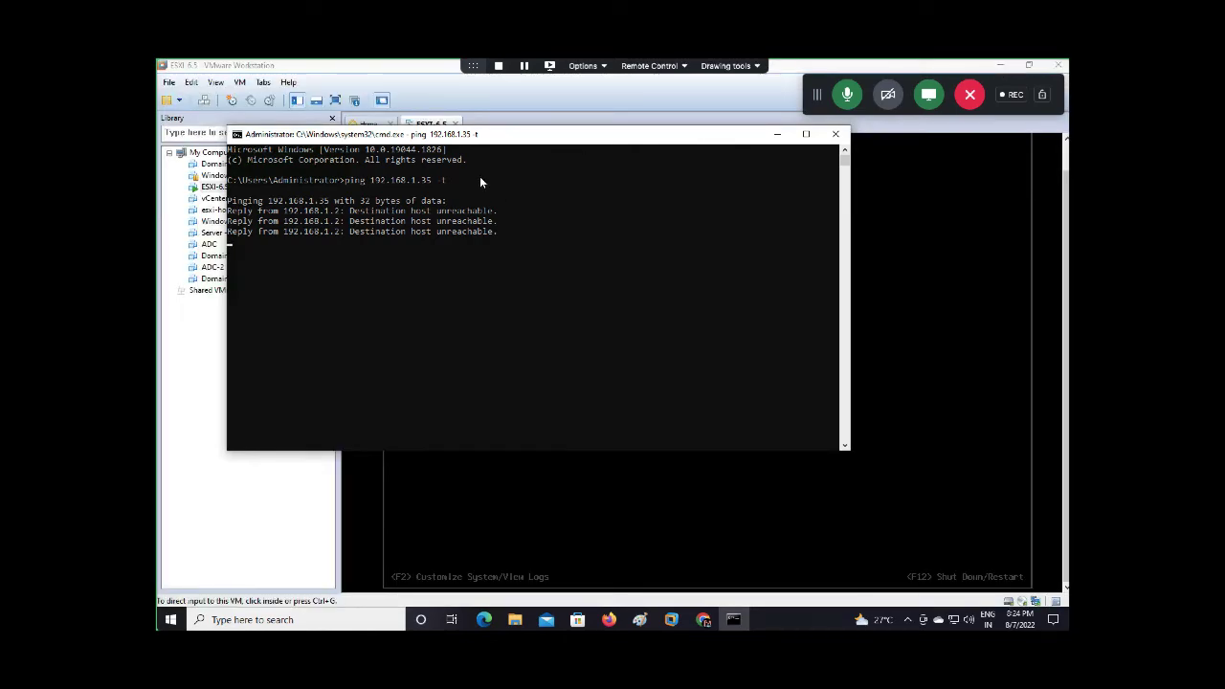
Switch the ESXi-6.5 VM's network adapter from bridged to NAT and recheck the ping
drag(443, 134, 443, 307)
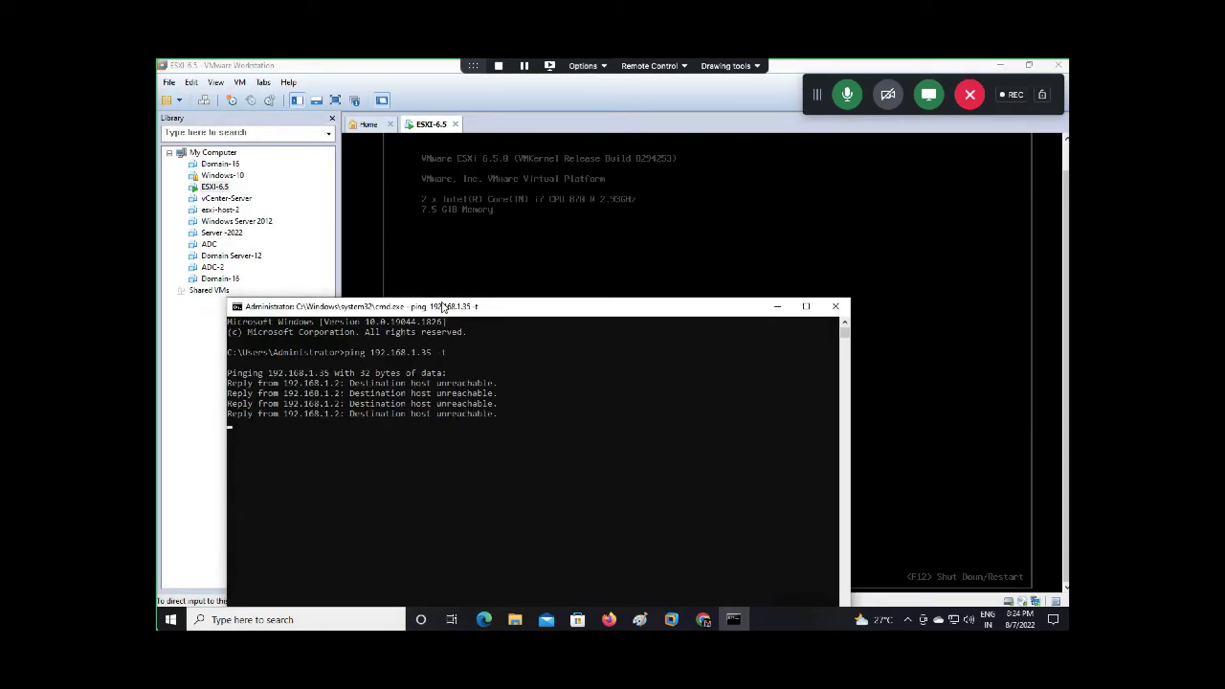
right_click(430, 131)
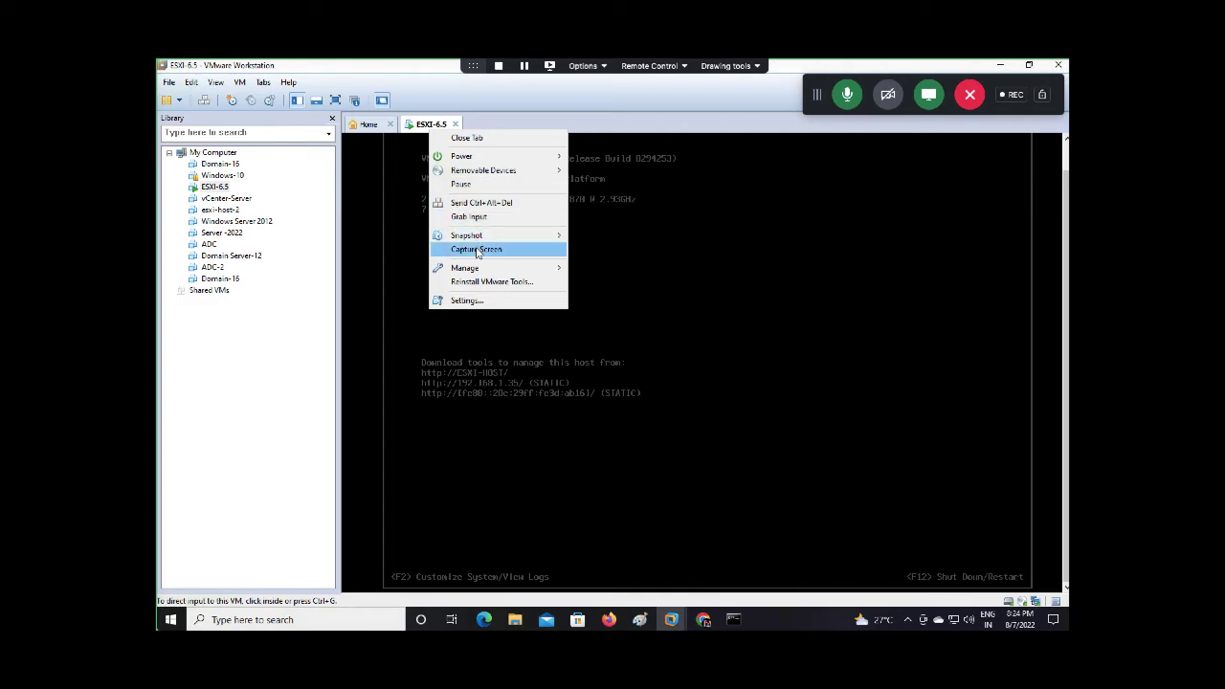
click(482, 301)
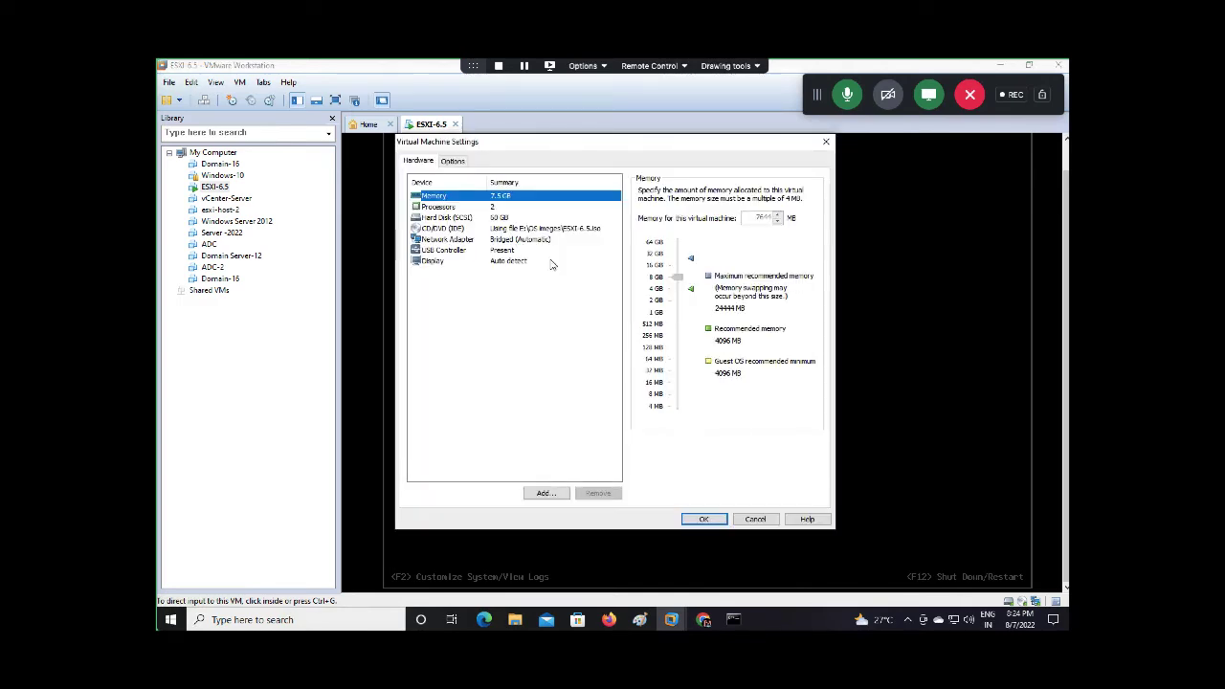
click(524, 241)
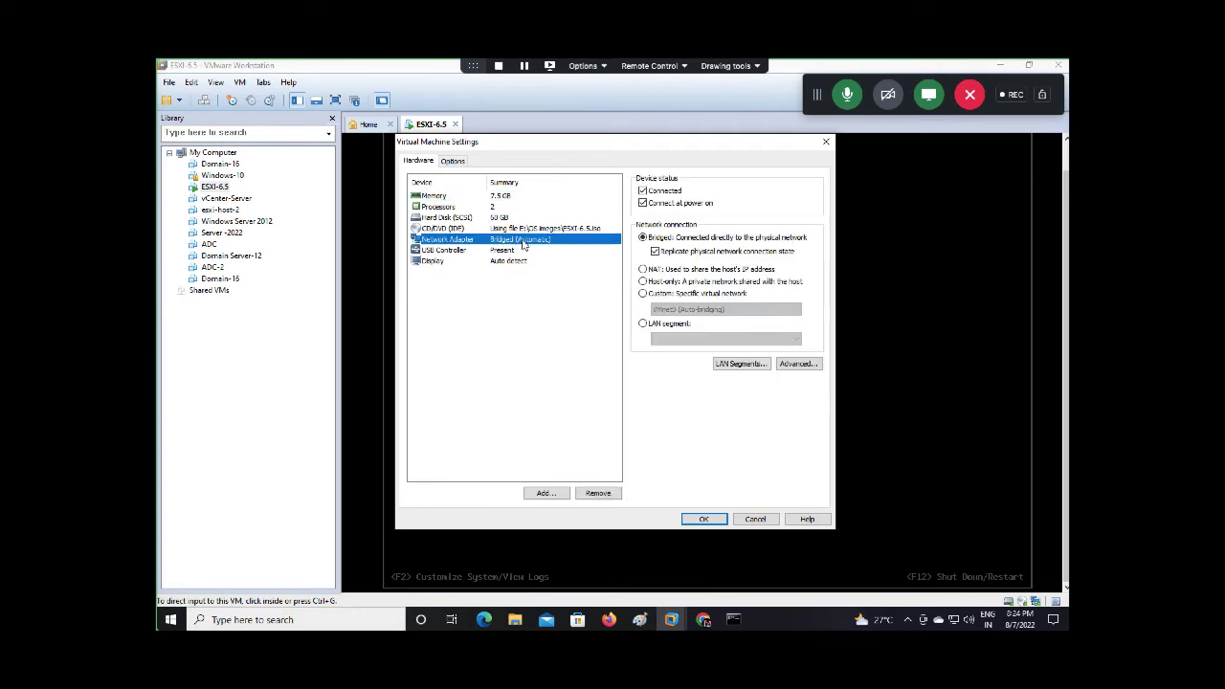
click(643, 269)
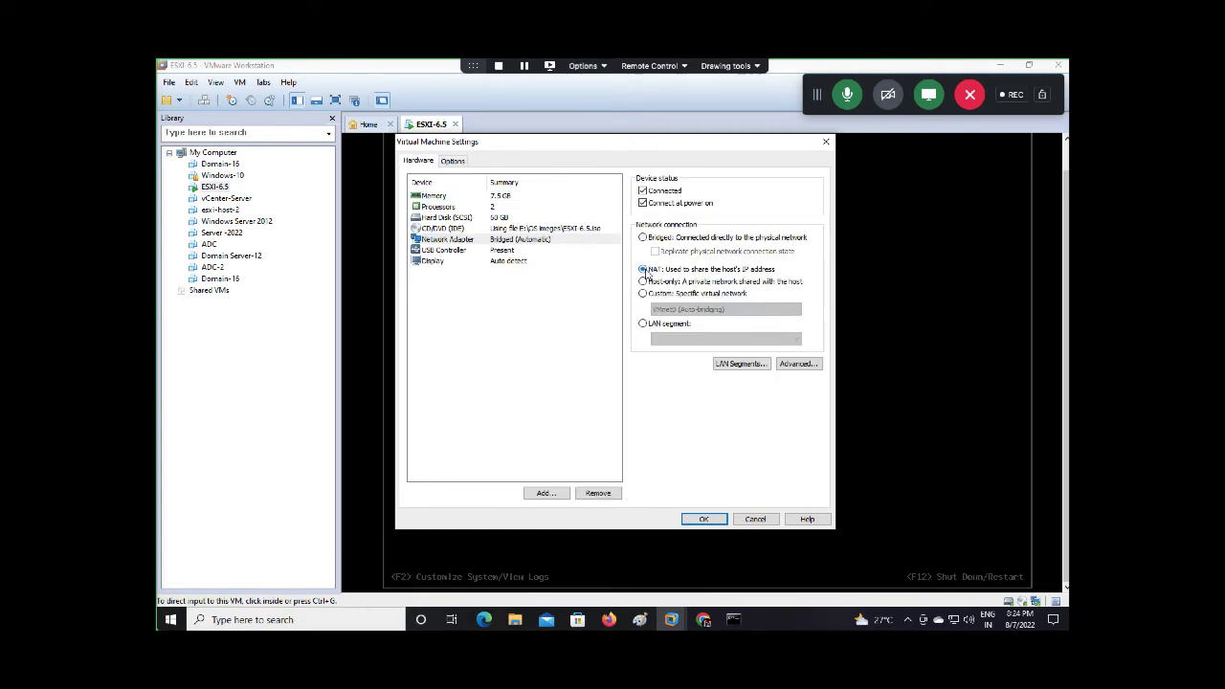
click(708, 519)
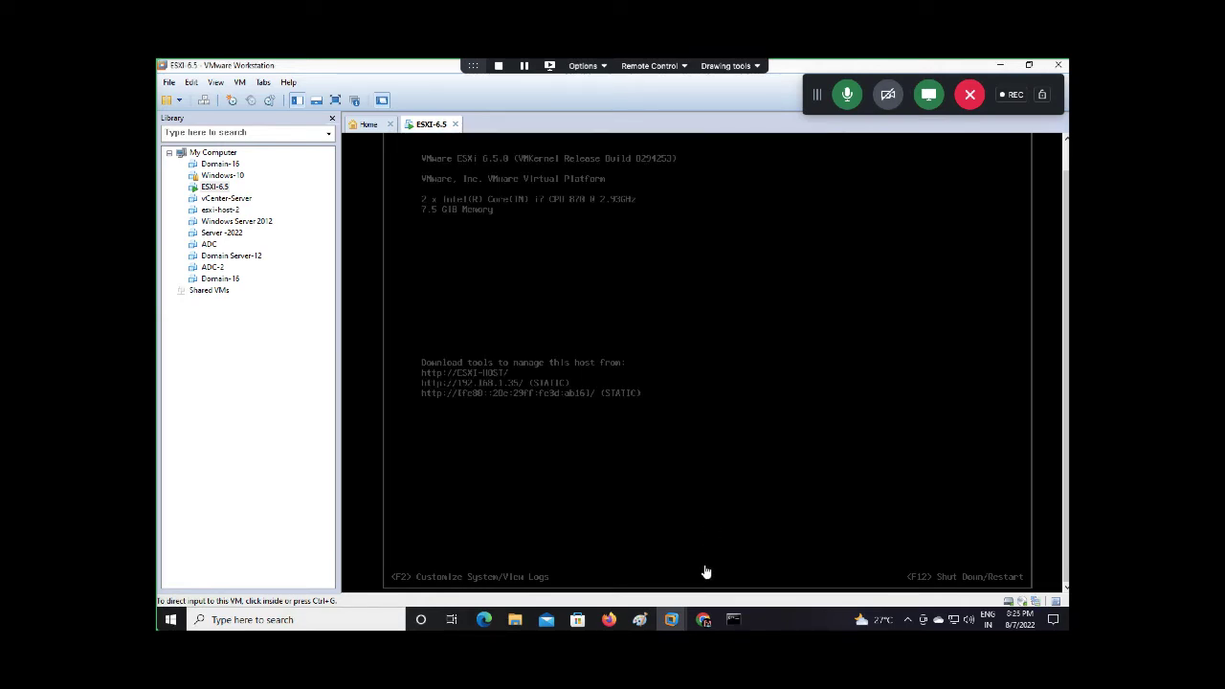
click(733, 620)
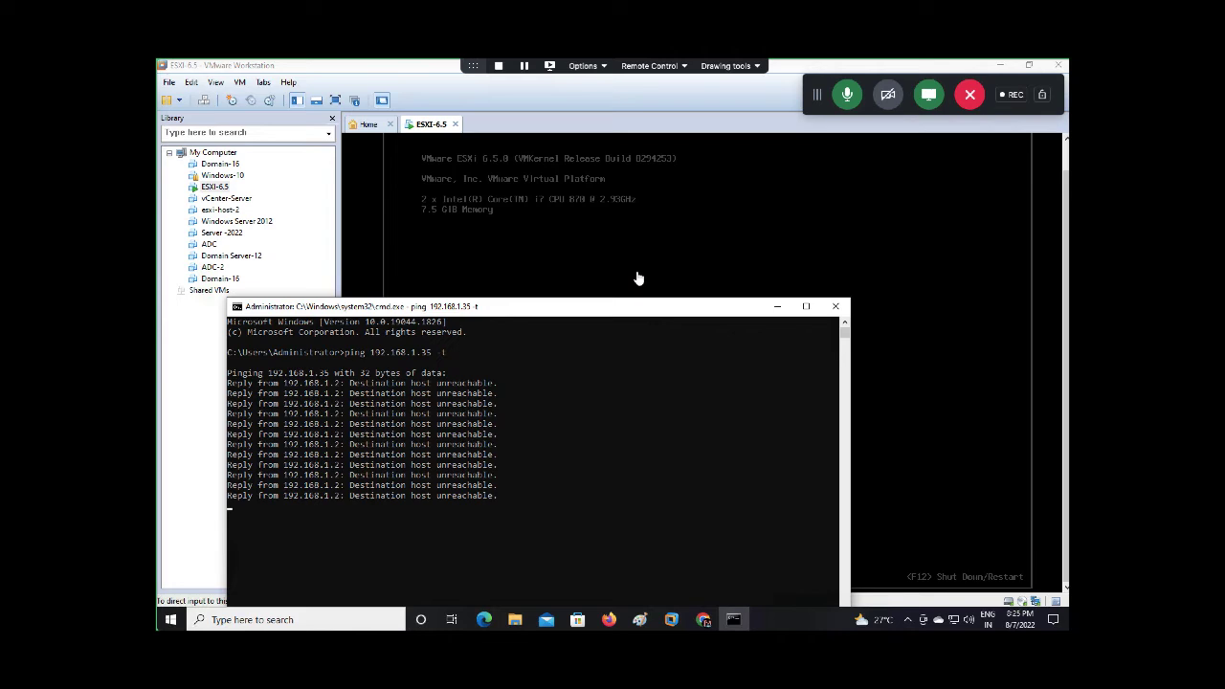
right_click(434, 126)
Log in as root to the ESXi console's System Customization with F2
click(489, 310)
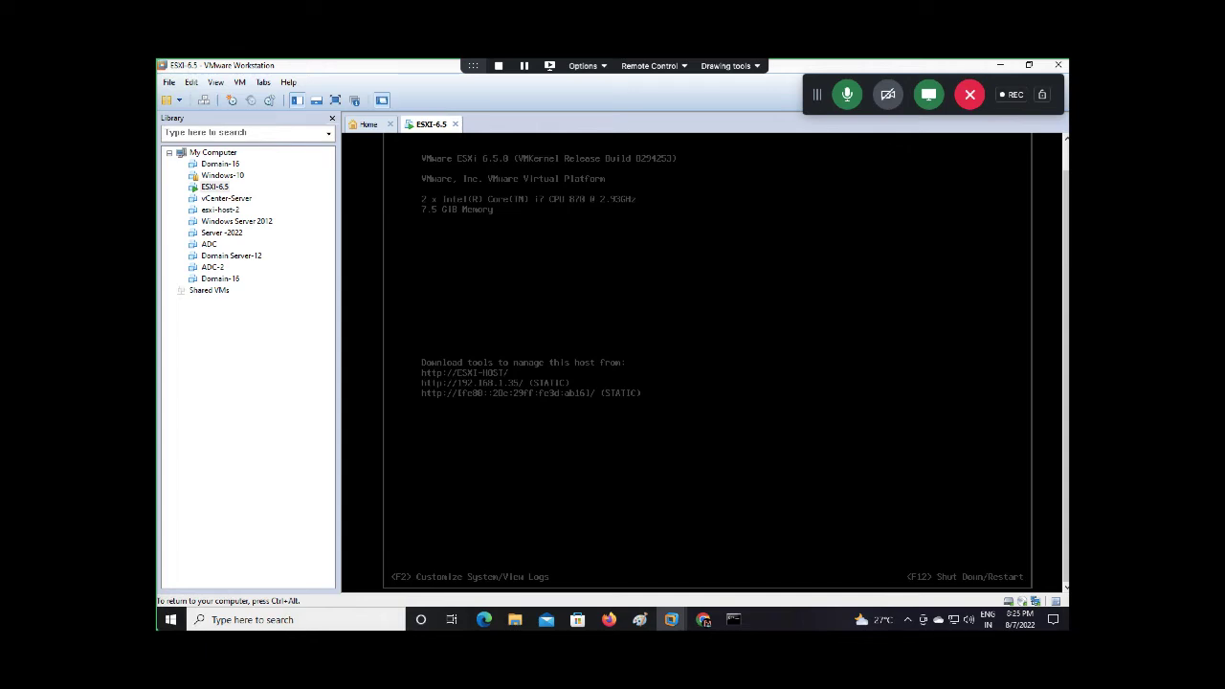
key(F2)
key(Down)
text(****)
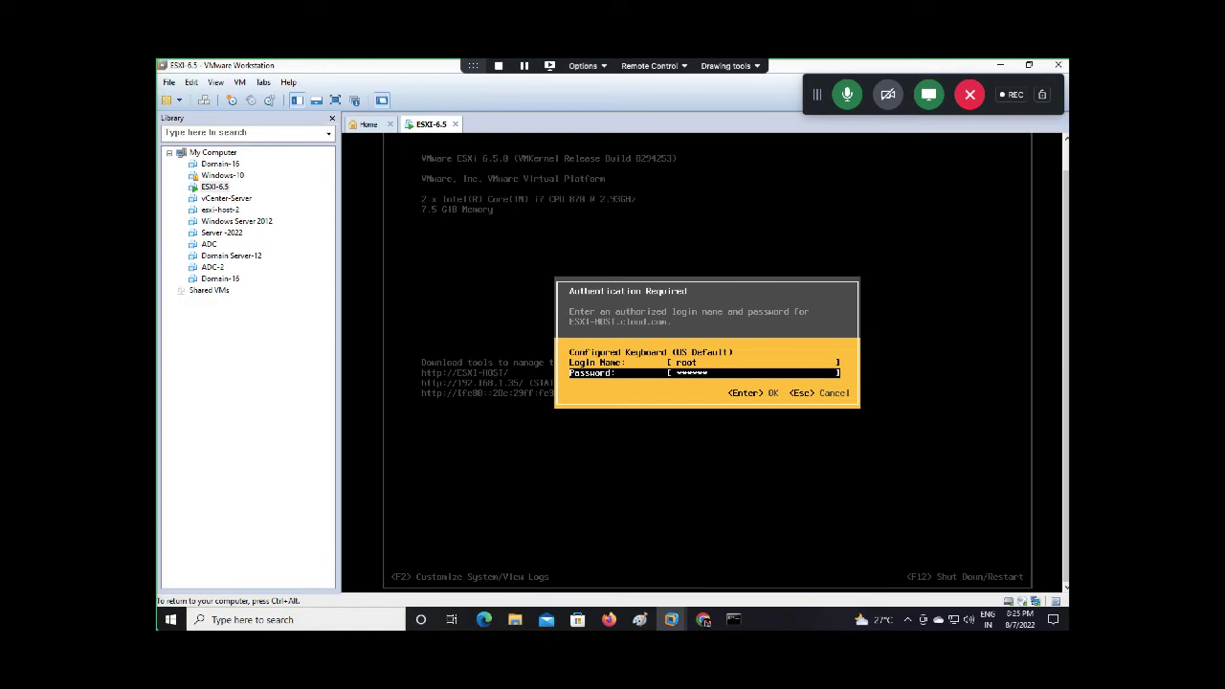
key(Return)
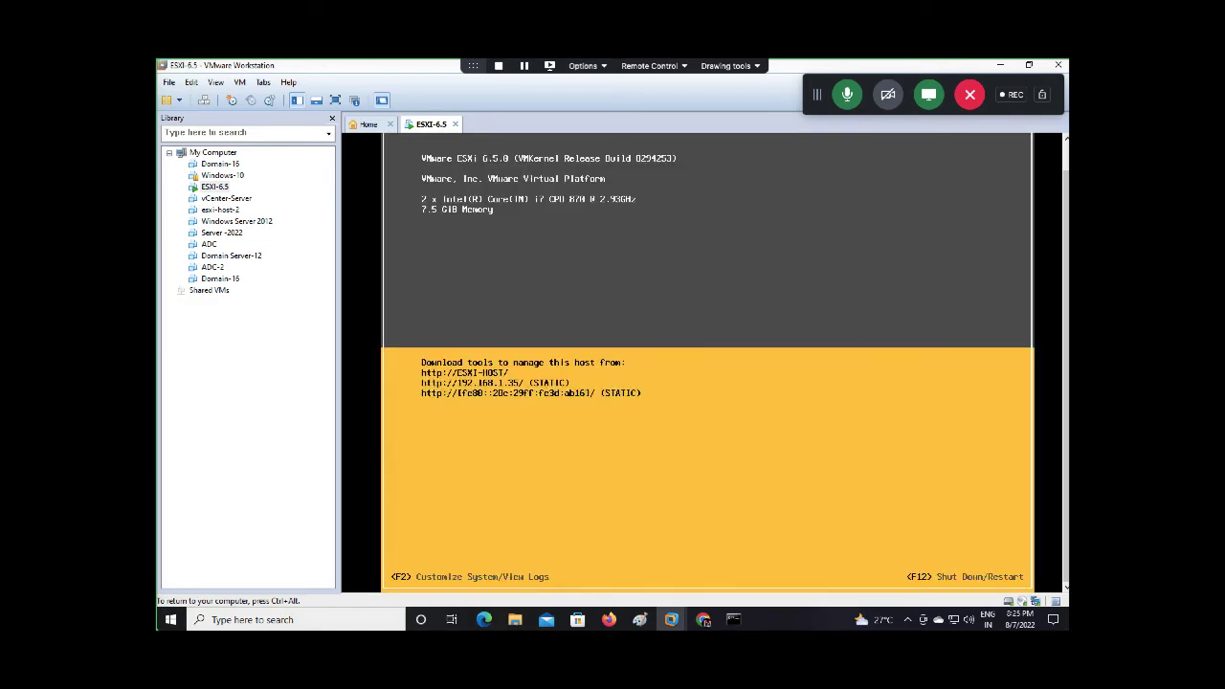
Set the management network's IPv4 configuration to dynamic and restart the management network
key(Down)
key(Down)
key(Down)
key(Up)
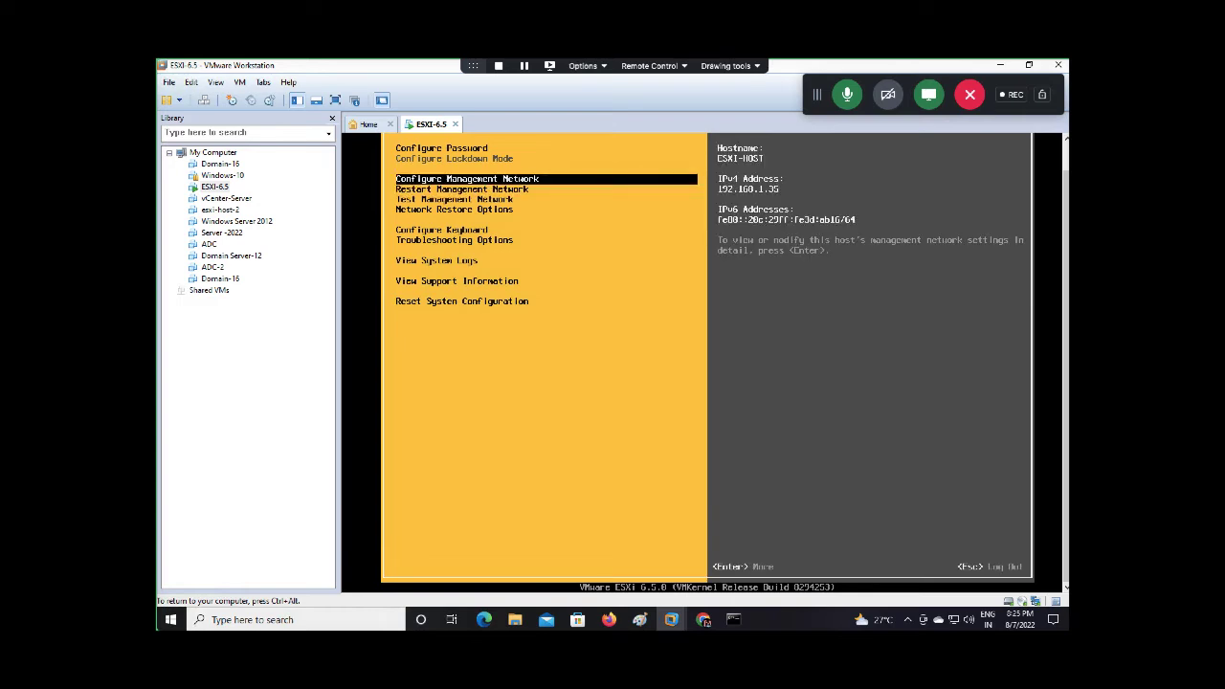
key(Return)
key(Down)
key(Down)
key(Return)
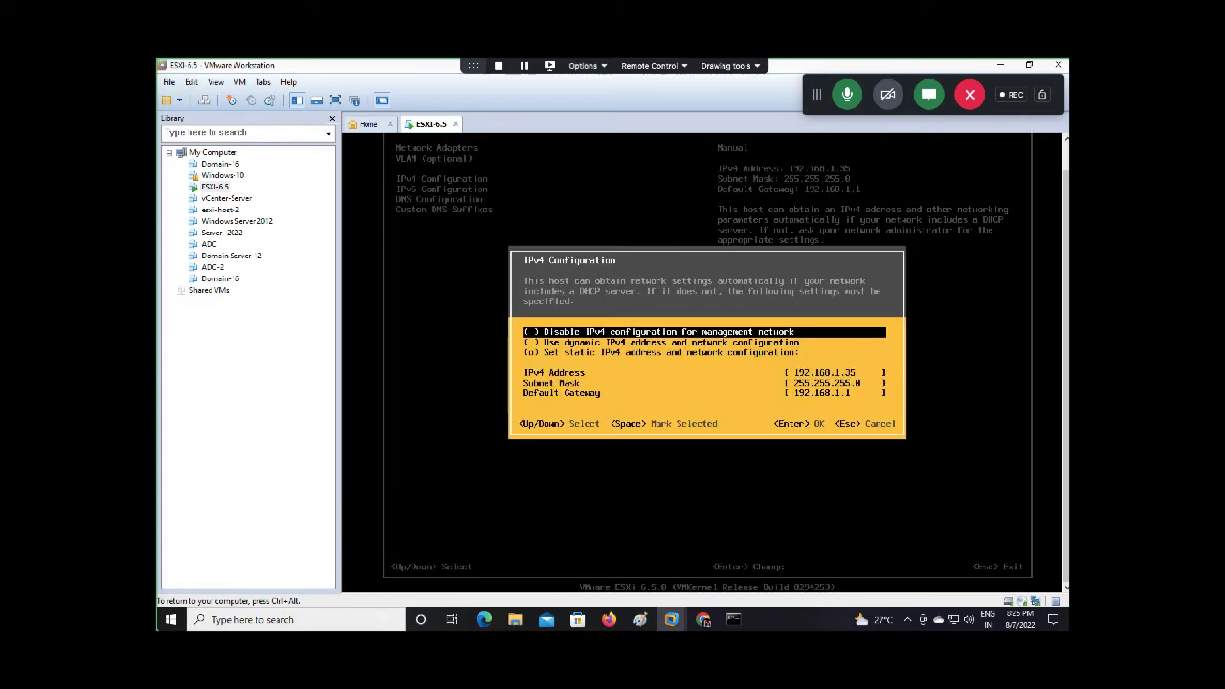
key(Down)
key(space)
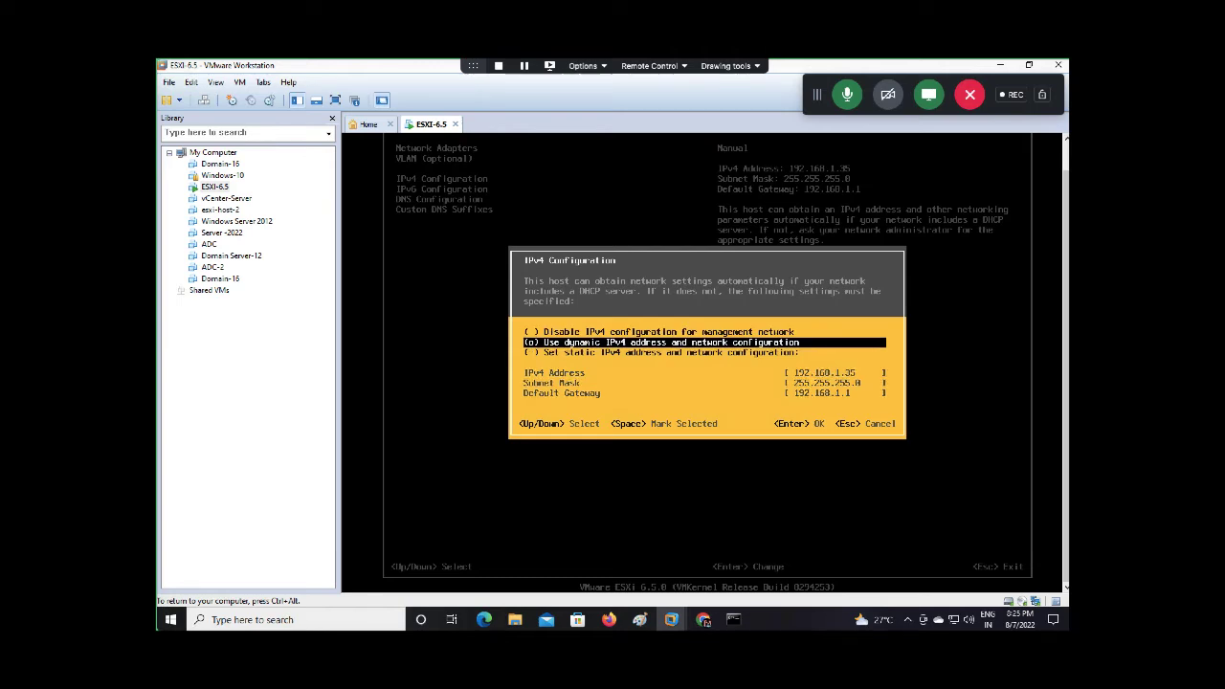
key(Return)
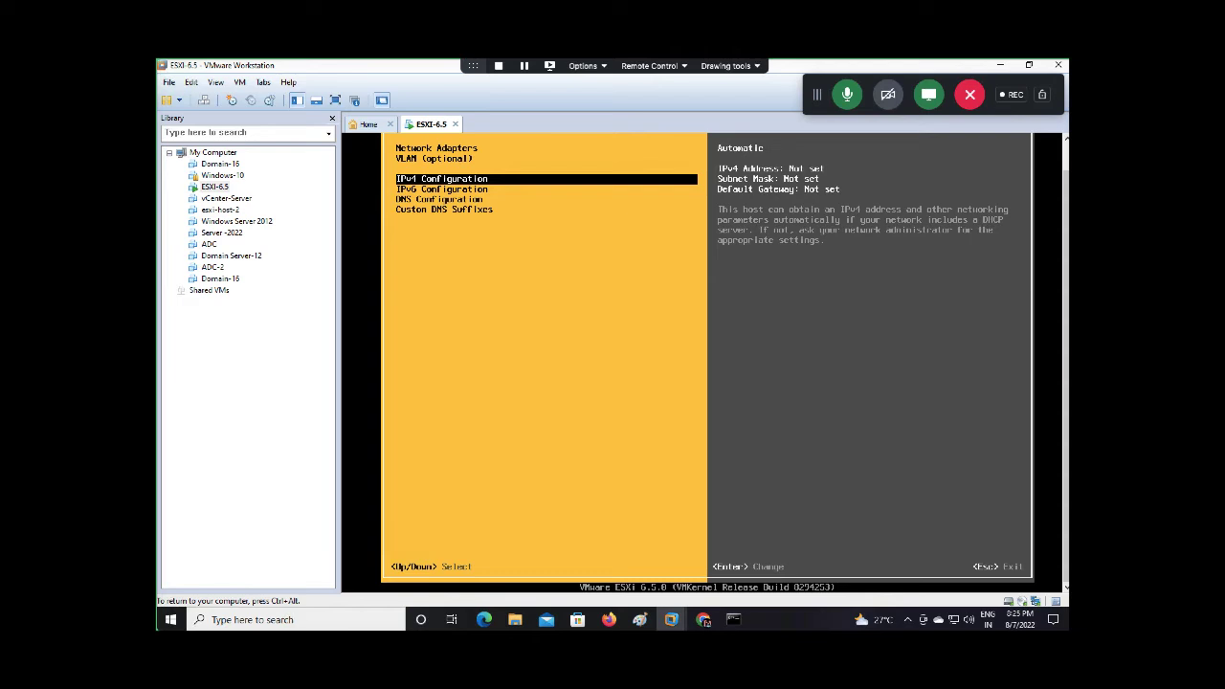
key(Escape)
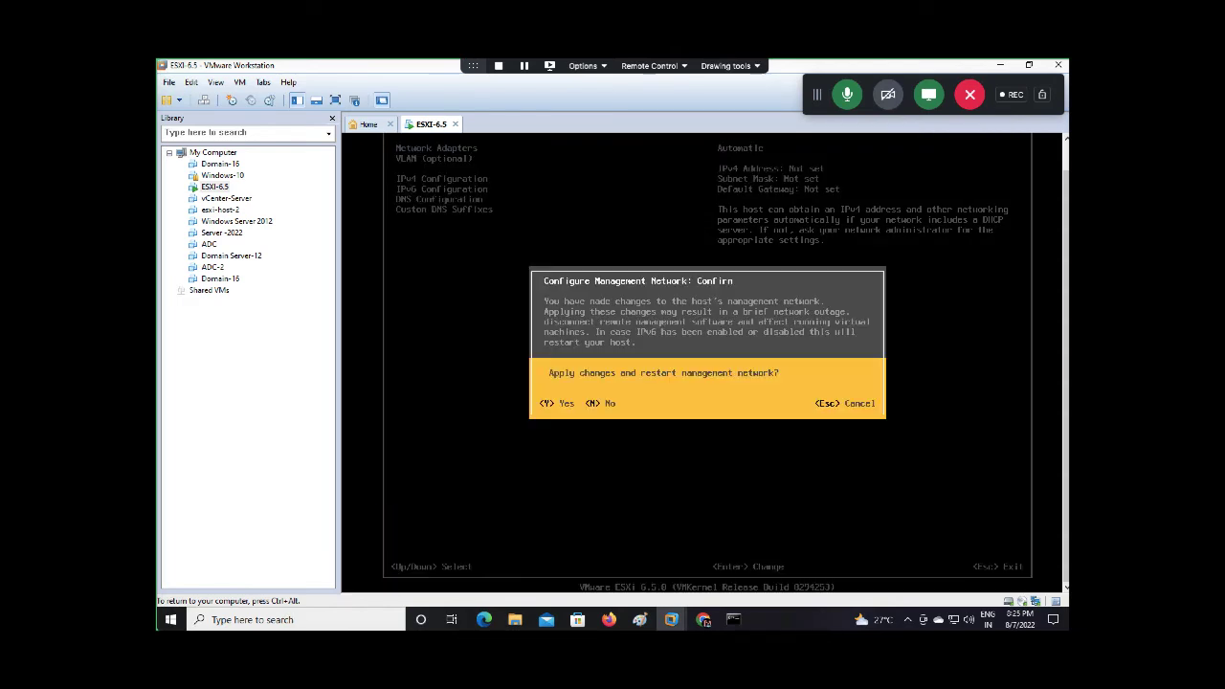
key(y)
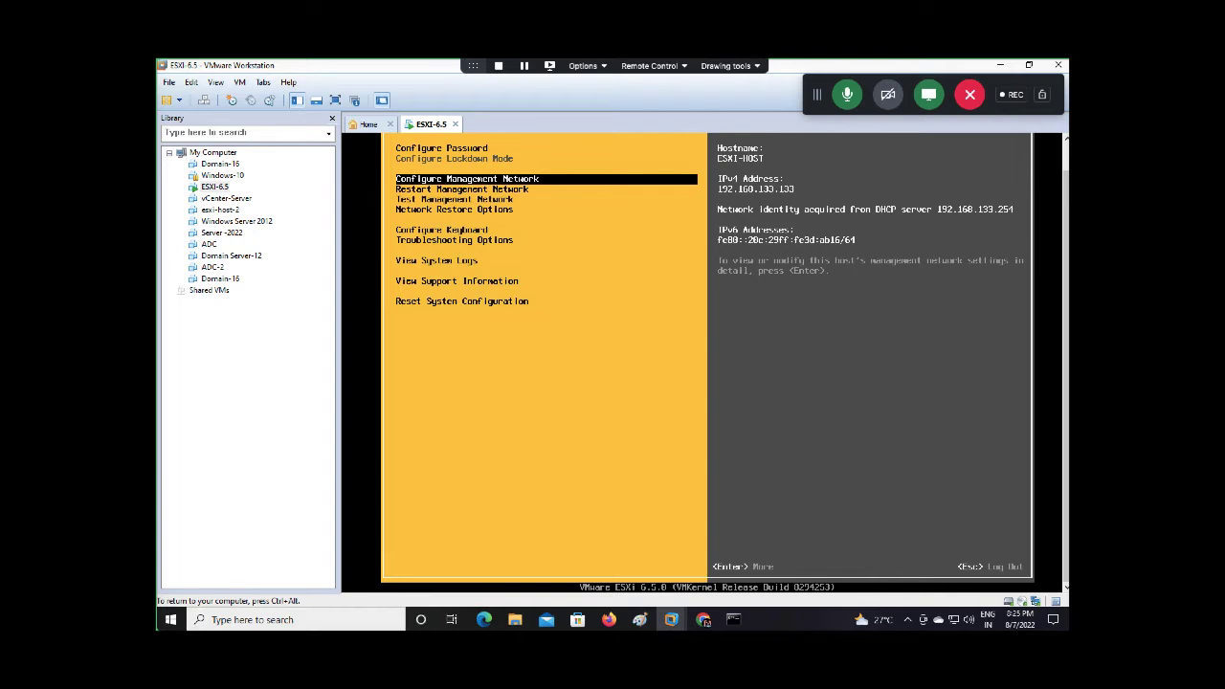
key(Escape)
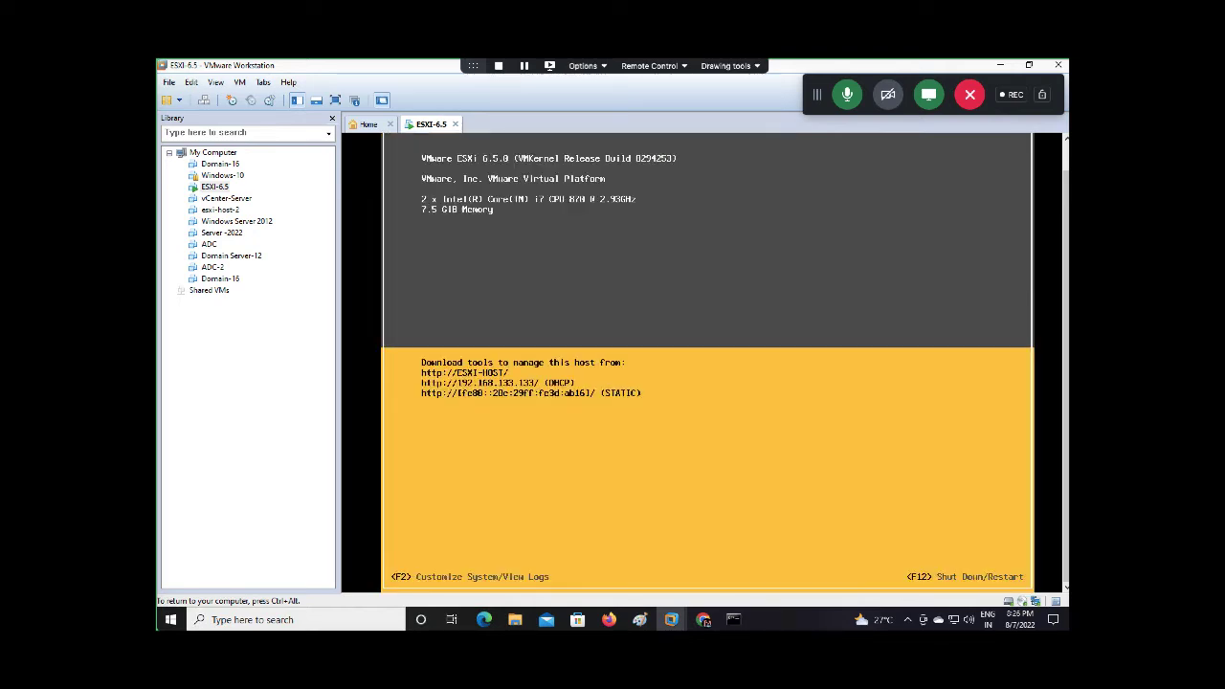
Minimize VMware Workstation, close the failing ping window, and return to Firefox
key(ctrl+alt)
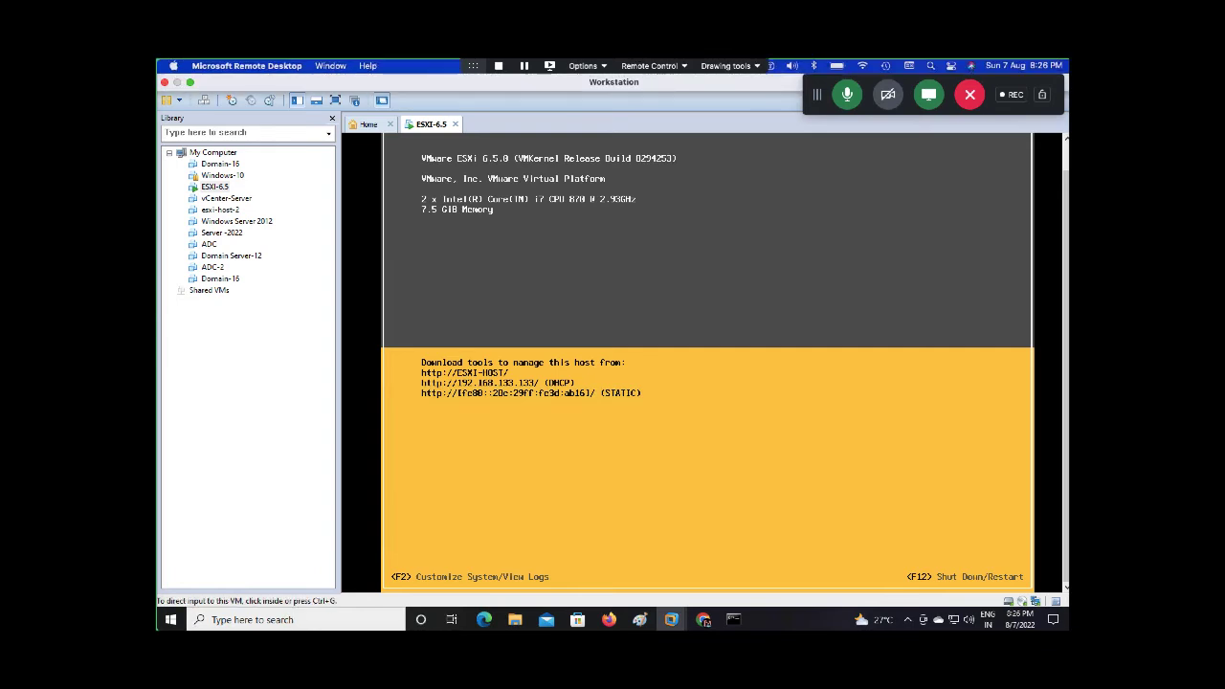
click(1009, 66)
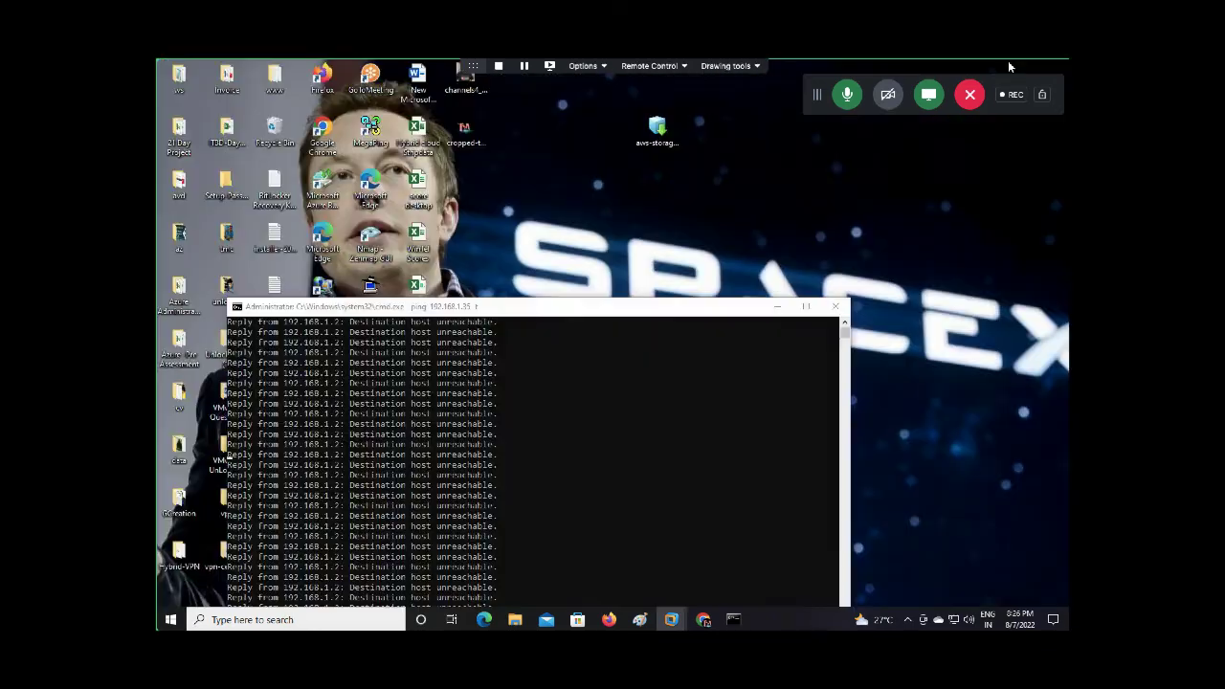
click(835, 306)
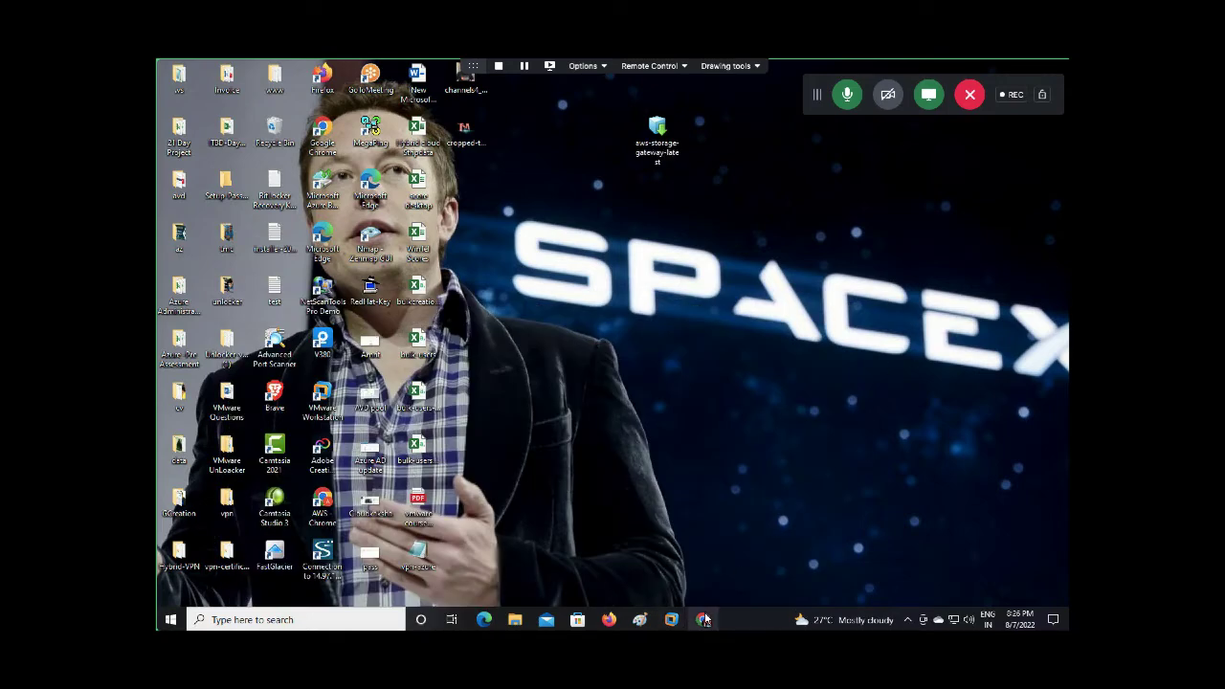
click(608, 619)
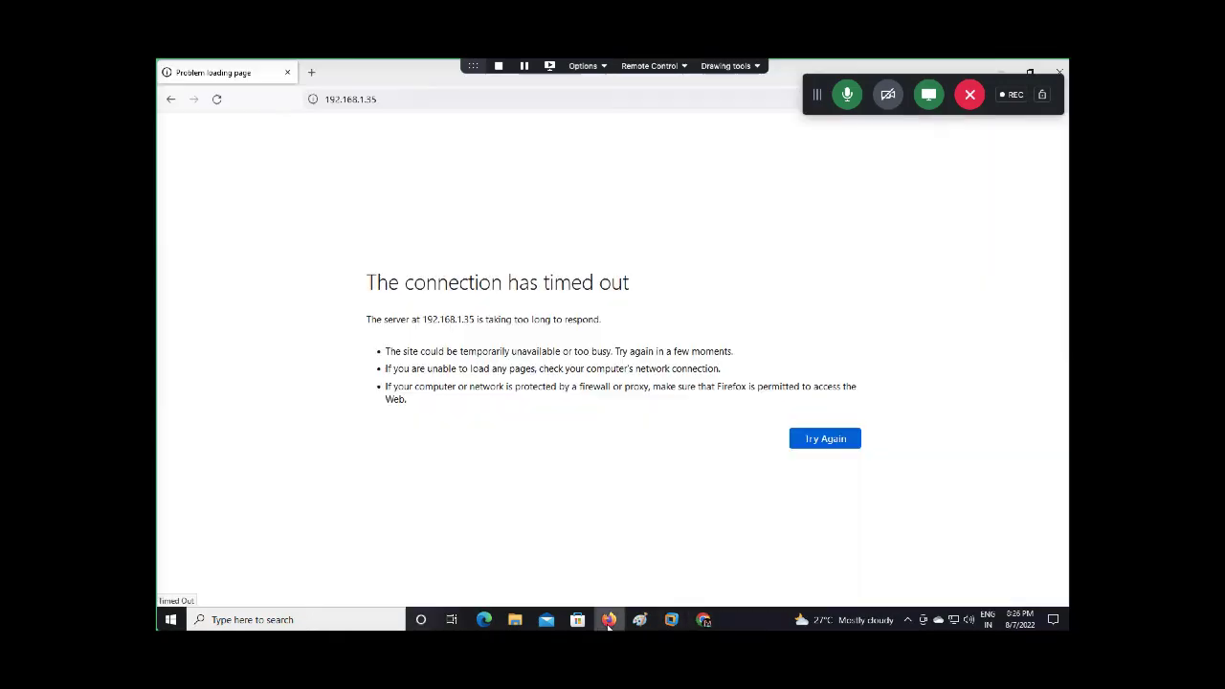
Load 192.168.133.133 and accept the self-signed certificate risk to continue
click(410, 98)
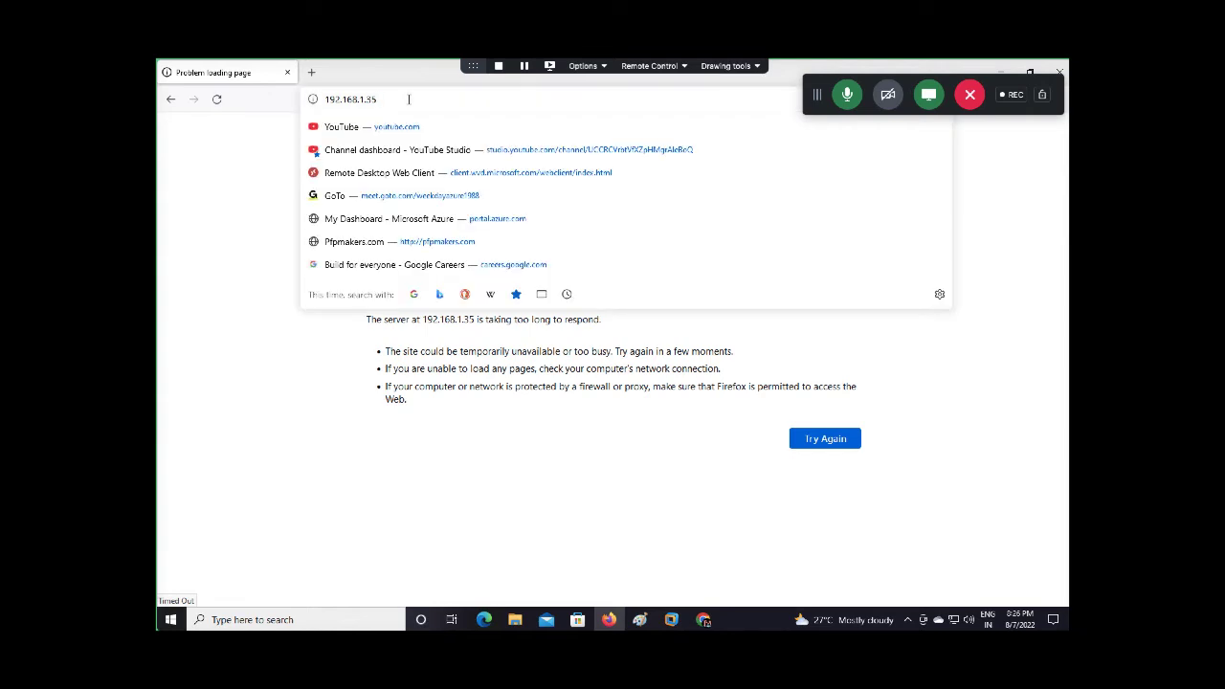
key(BackSpace)
key(BackSpace)
key(BackSpace)
key(BackSpace)
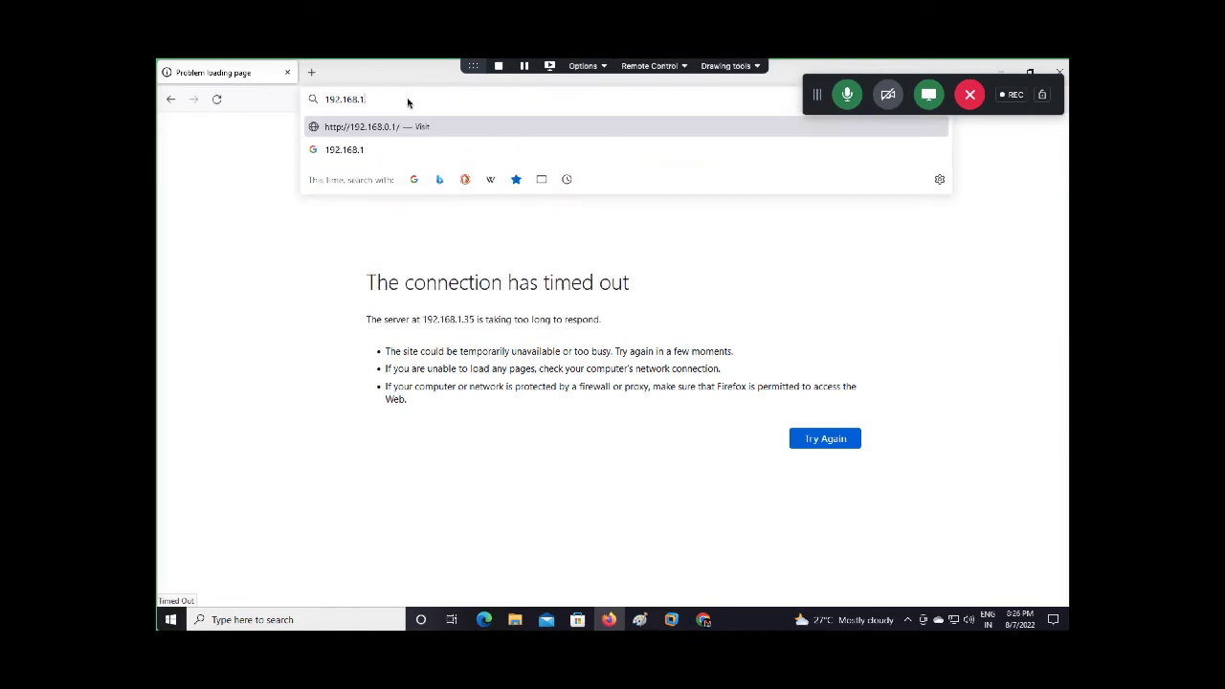
text(133.133)
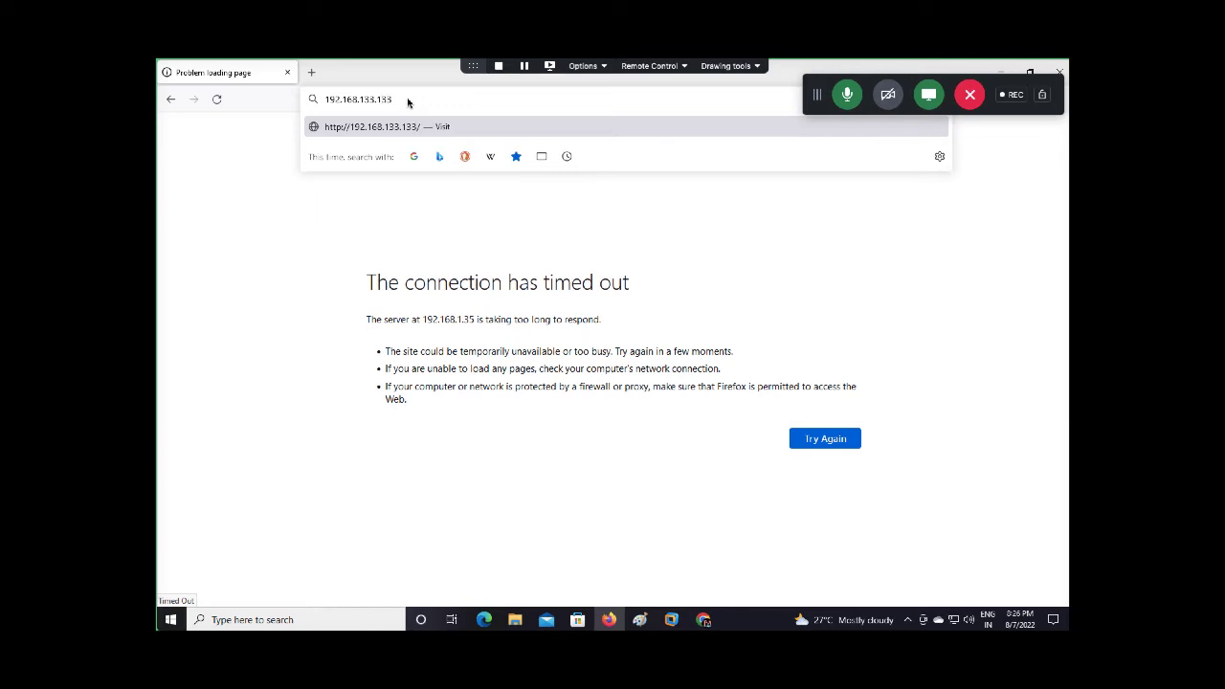
key(Return)
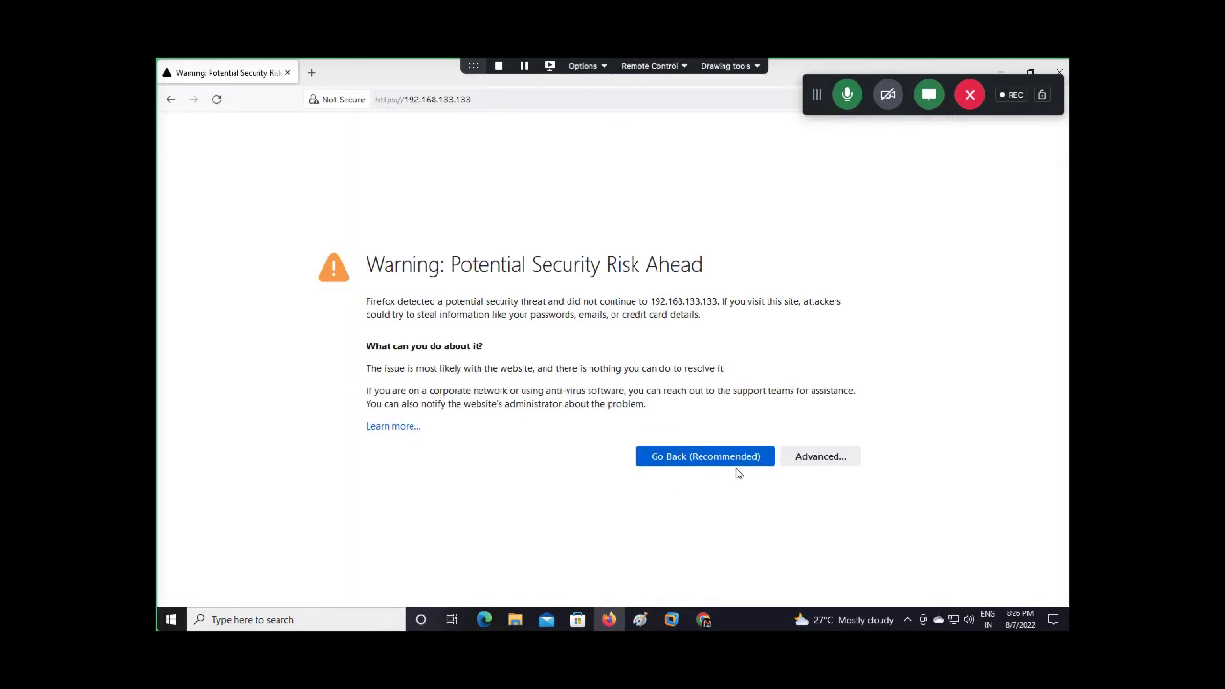
click(821, 456)
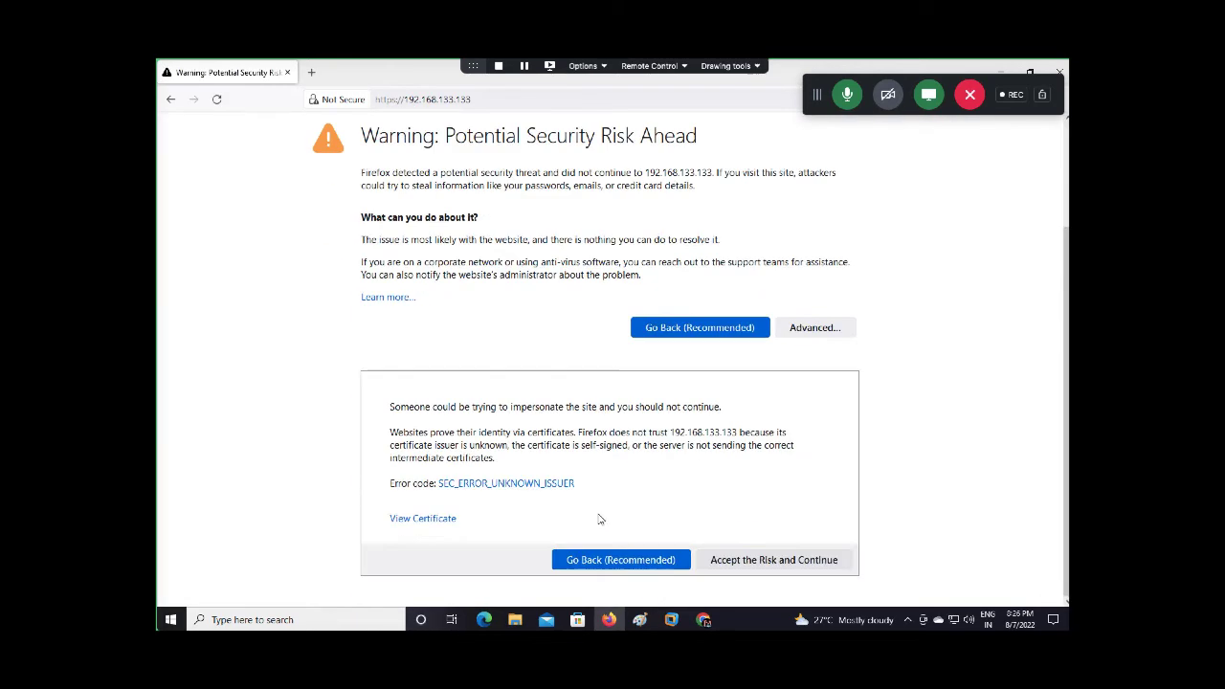
click(742, 566)
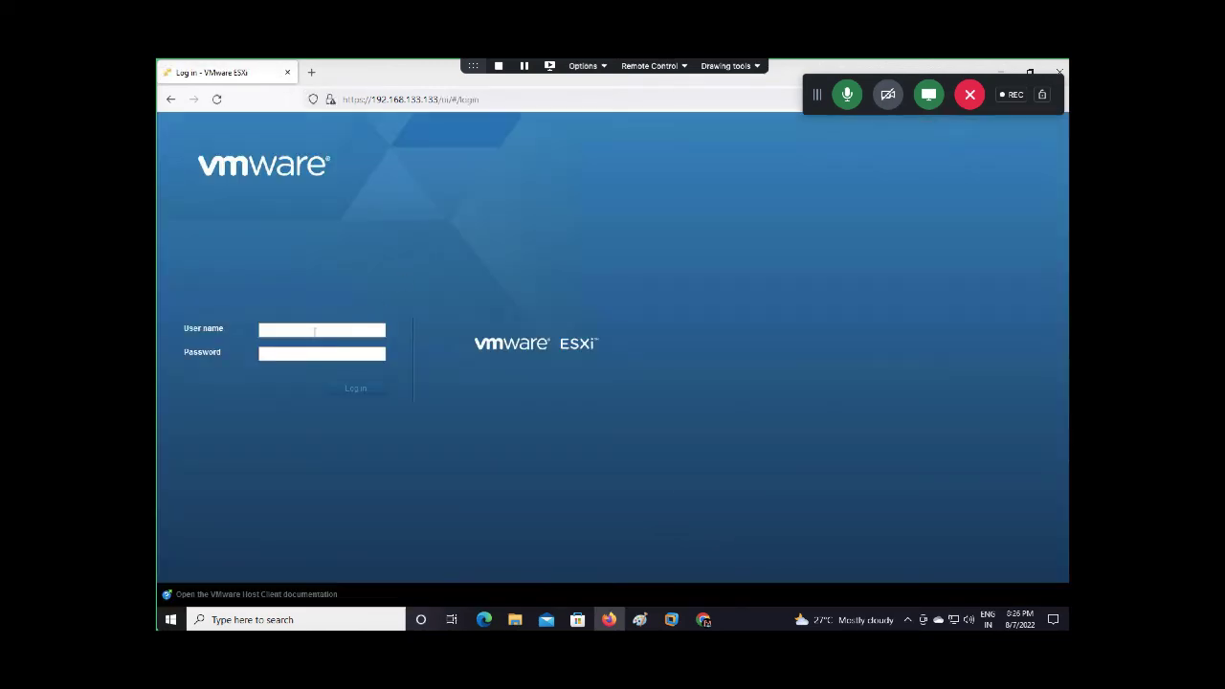
Log in to the ESXi Host Client as root and save the credentials in the browser
text(root)
key(Tab)
text(••••••)
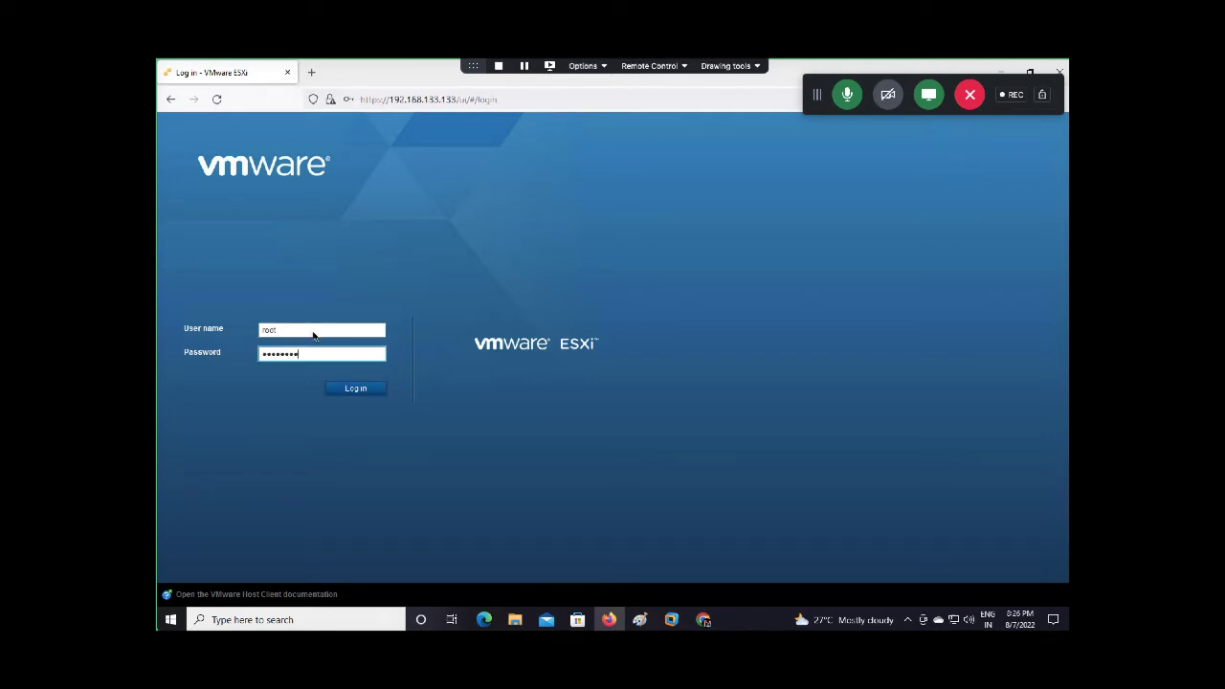
key(Return)
click(478, 263)
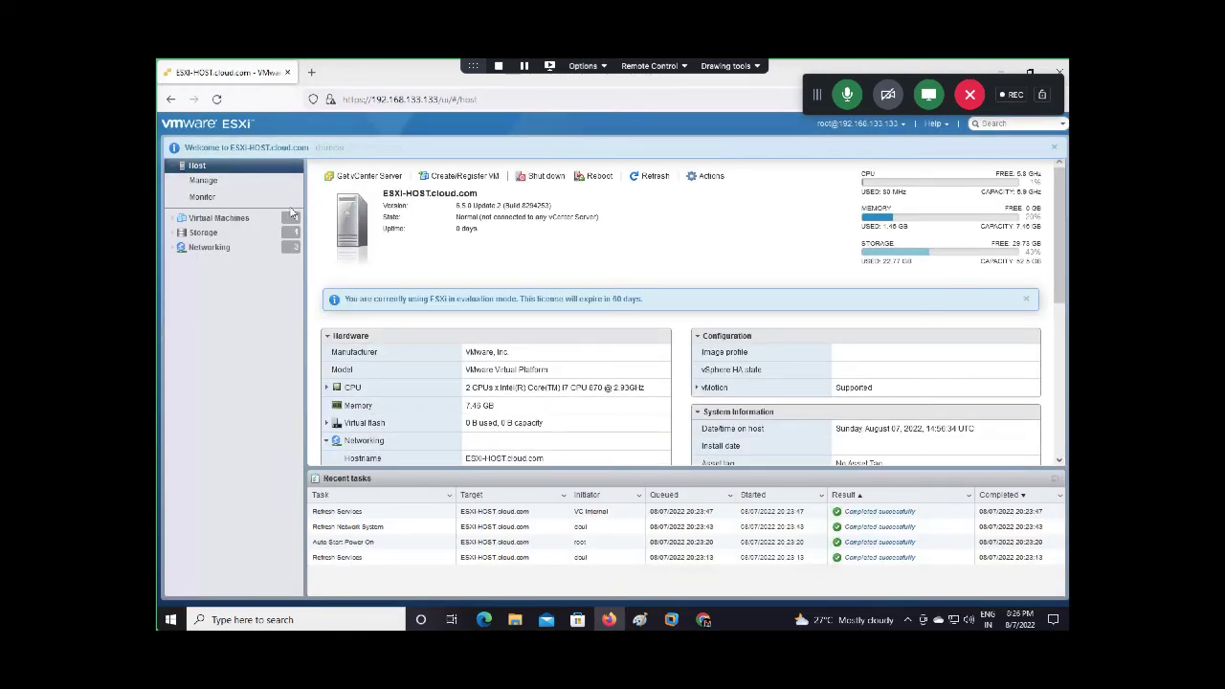
Delete the Windows-10 virtual machine from the host's virtual machine list
click(238, 219)
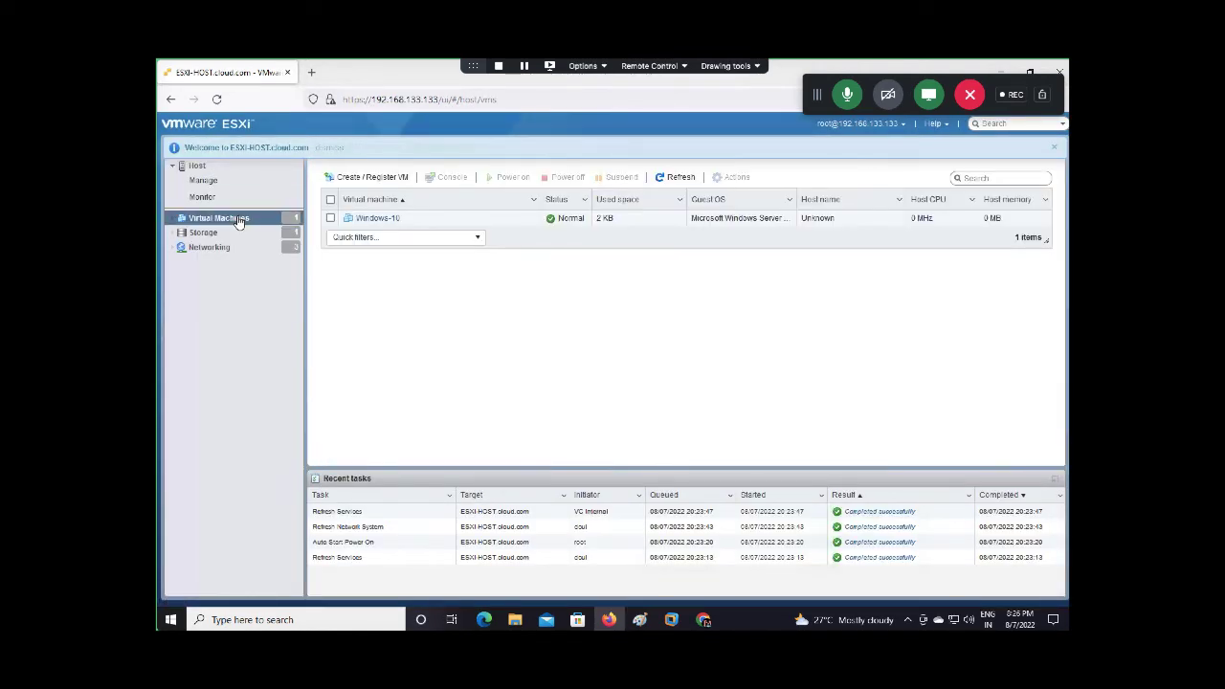
click(1056, 149)
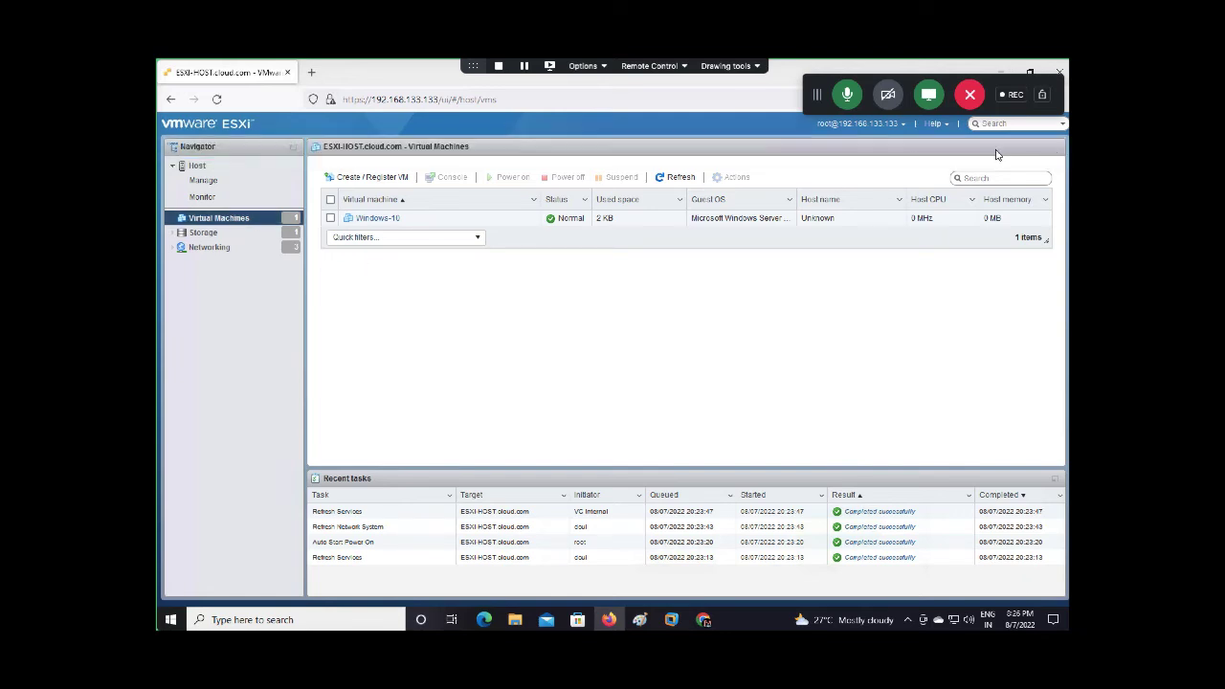
right_click(369, 226)
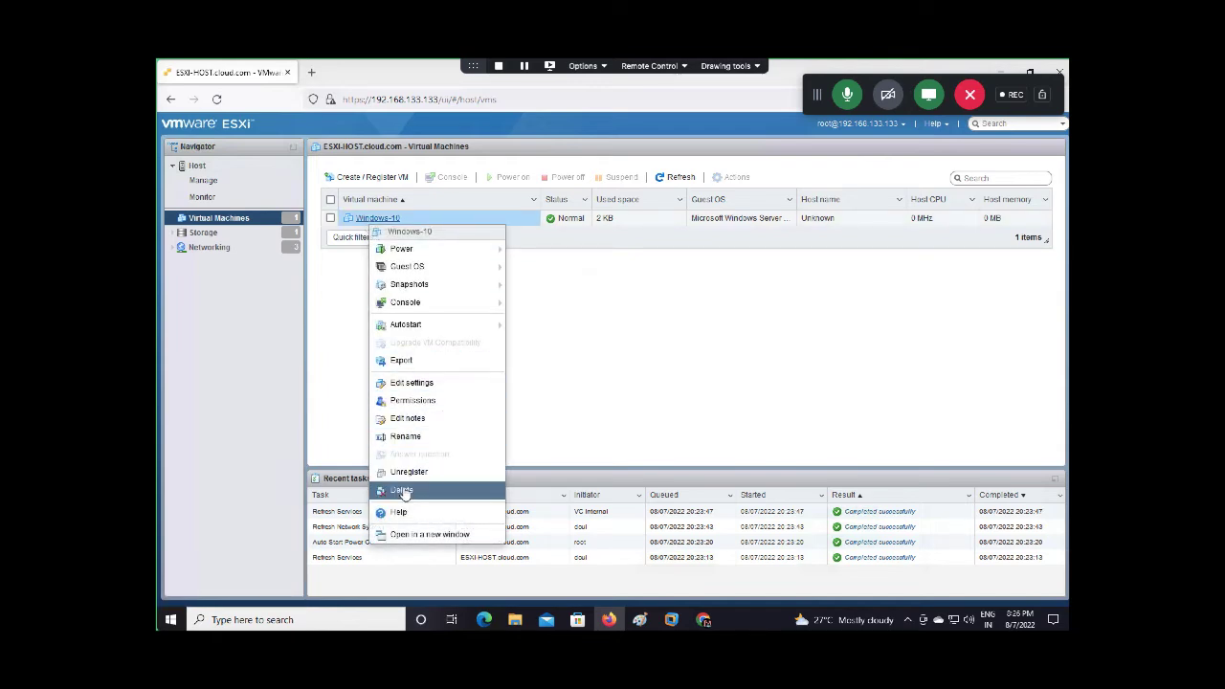
click(402, 491)
click(691, 410)
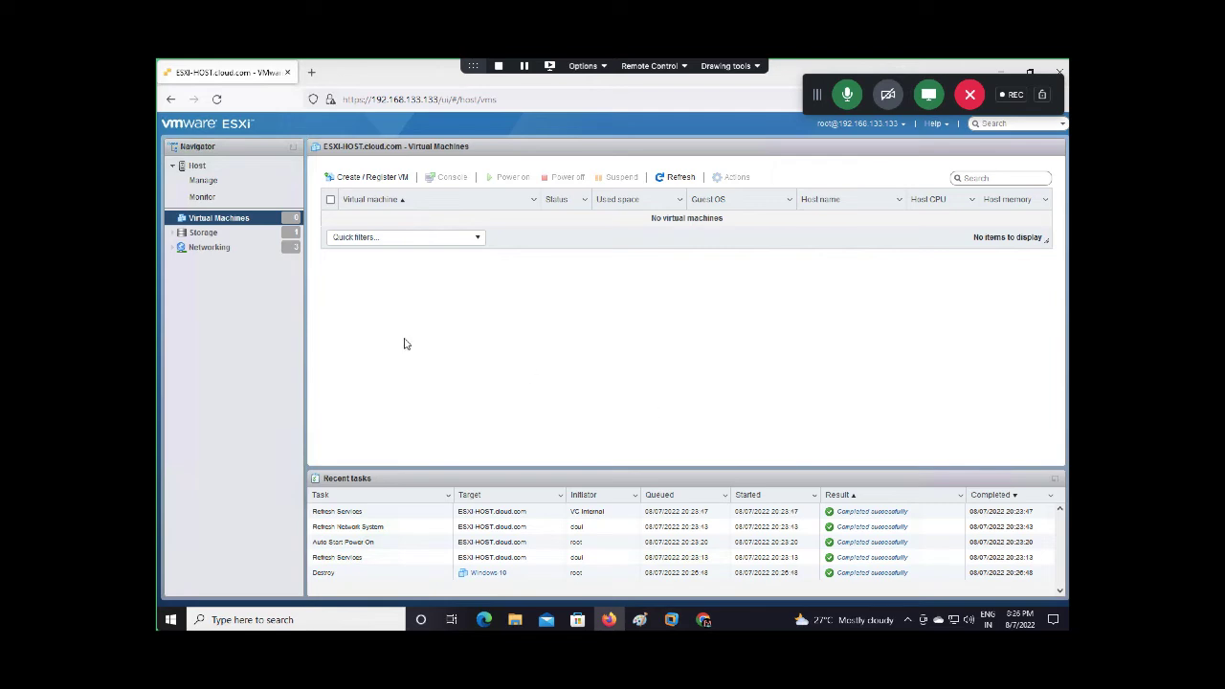
Start an OVF/OVA deployment named AWS-Gateway using aws-storage-gateway-latest from Downloads
click(370, 178)
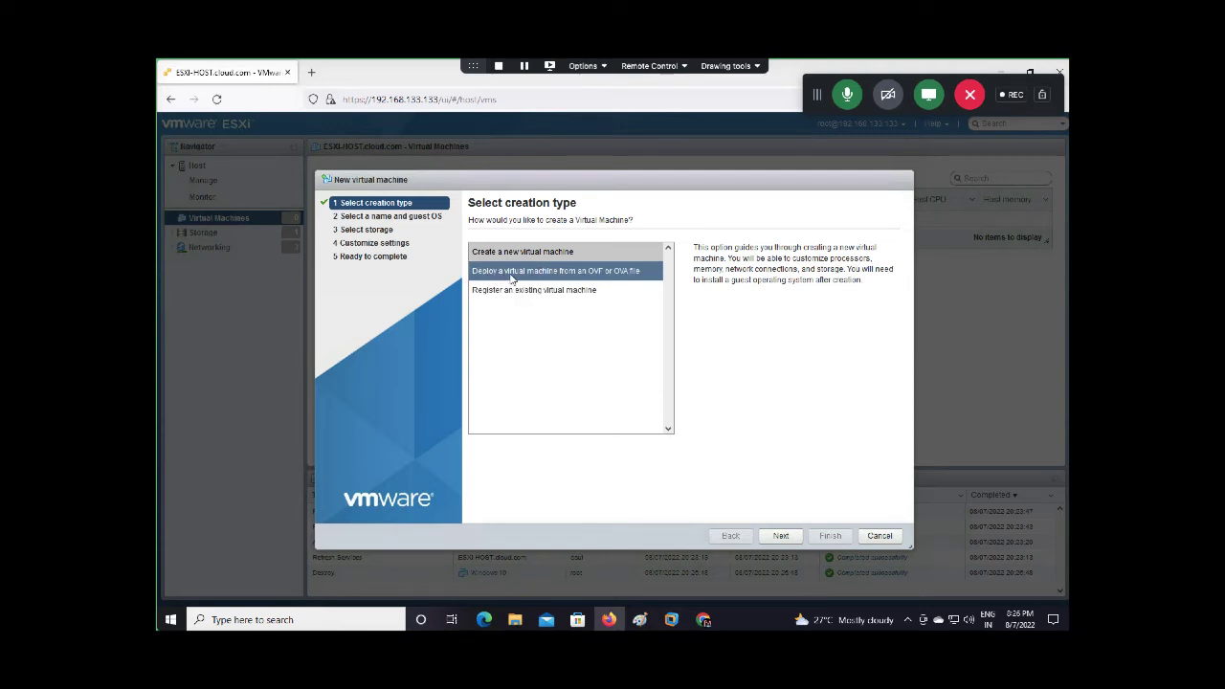
click(578, 279)
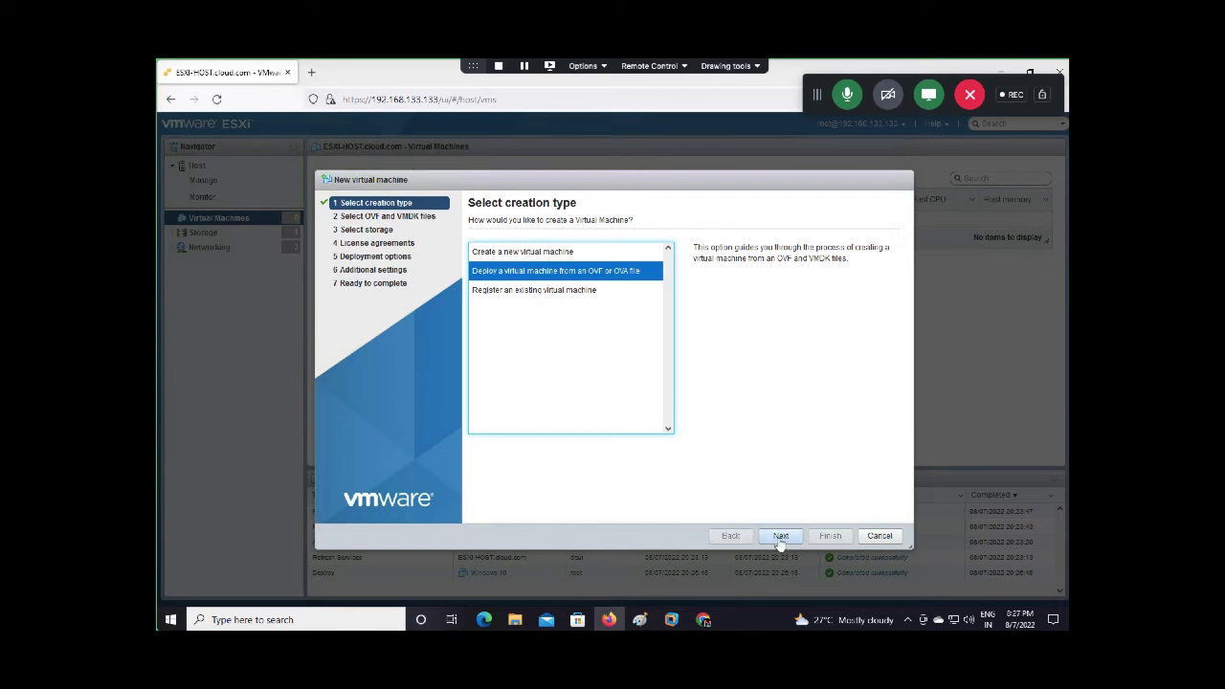
click(781, 536)
click(545, 264)
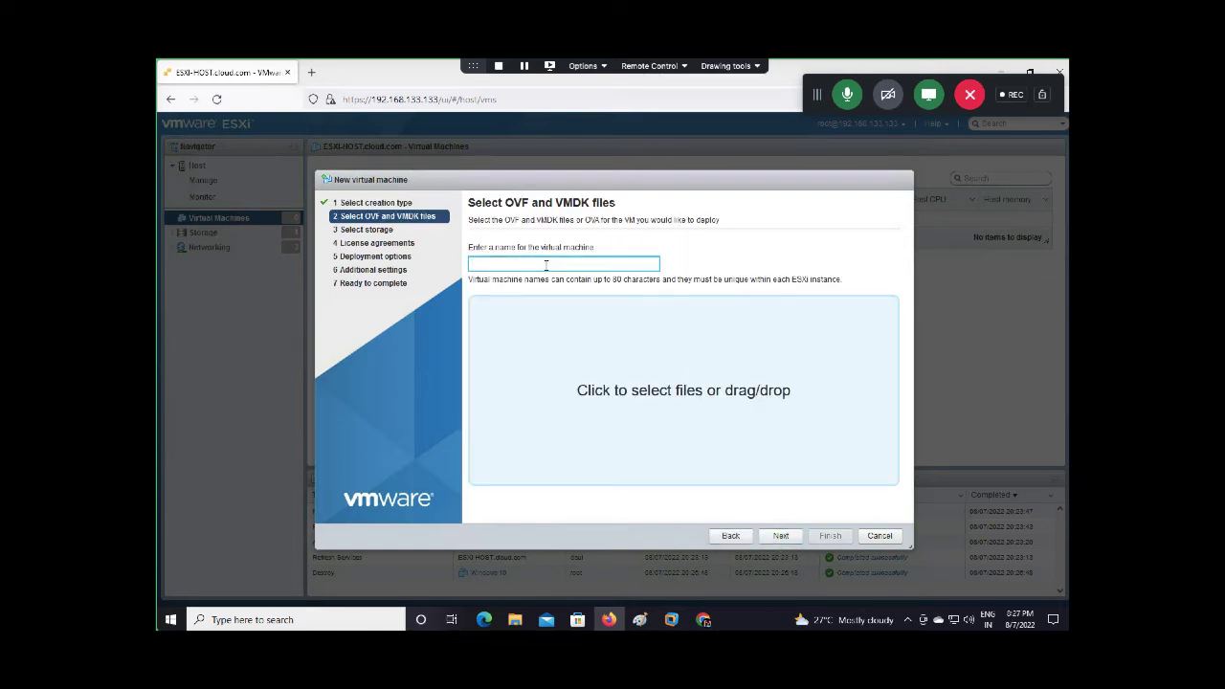
text(AWS-Gateway)
click(694, 398)
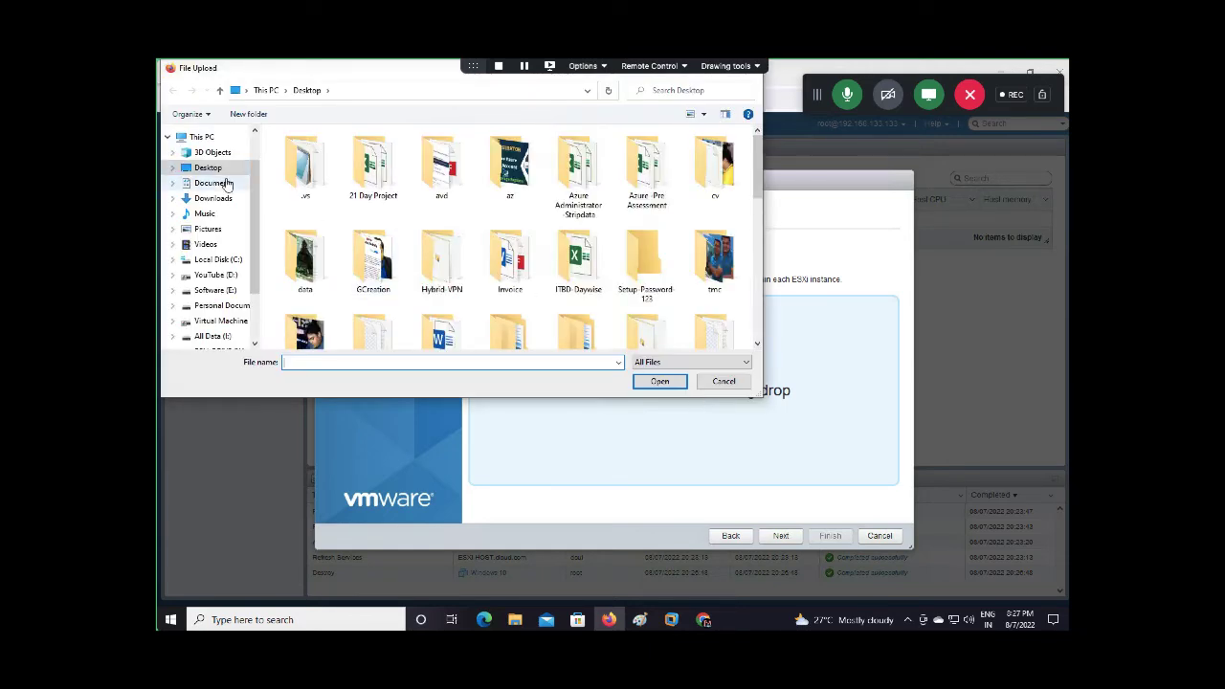
click(219, 201)
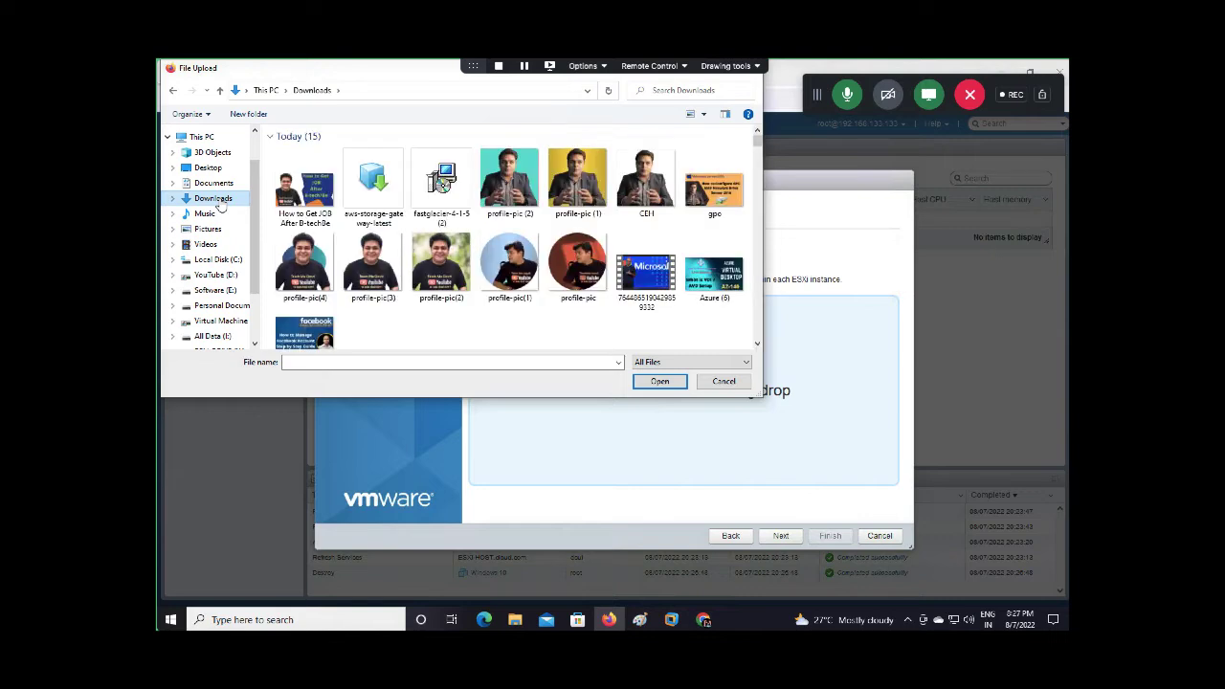
click(392, 194)
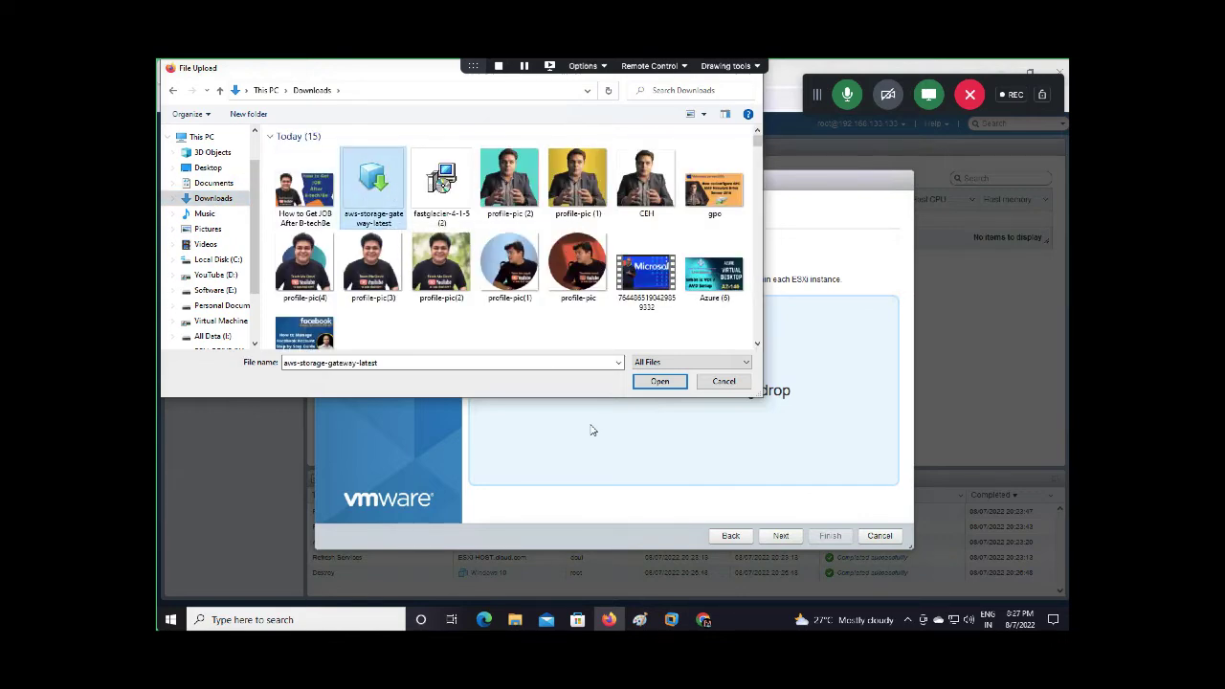
click(657, 381)
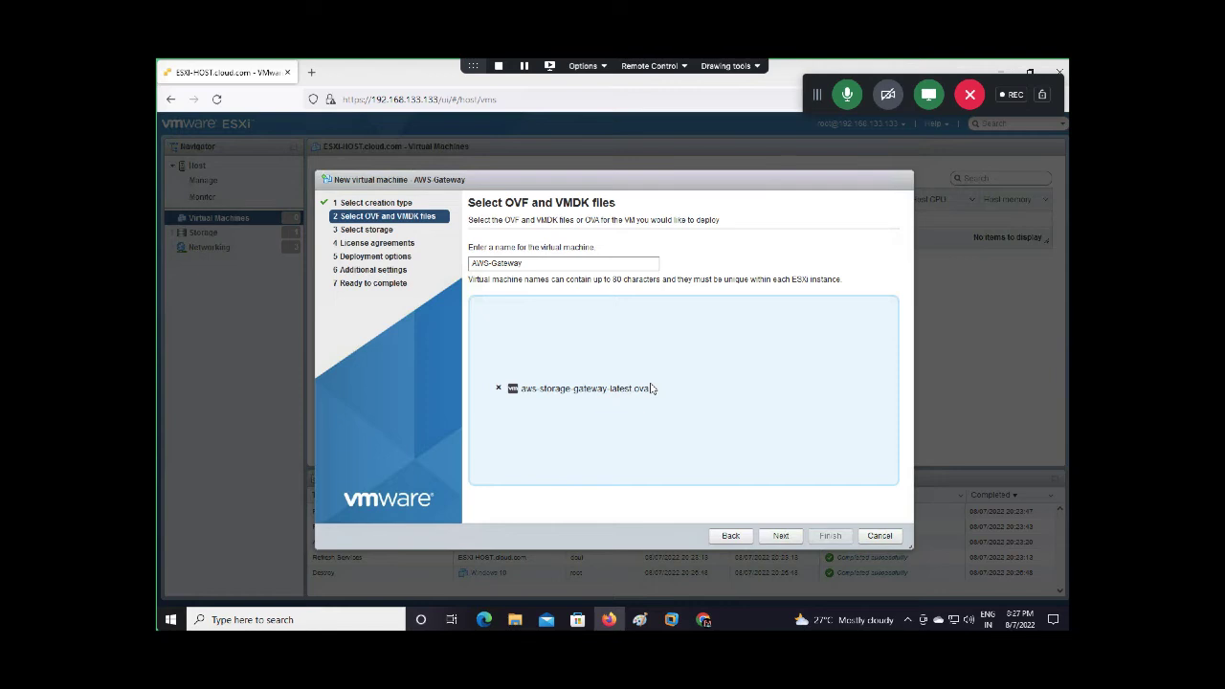
Place it on datastore1, map its network to VM Network, and finish the deployment
click(780, 536)
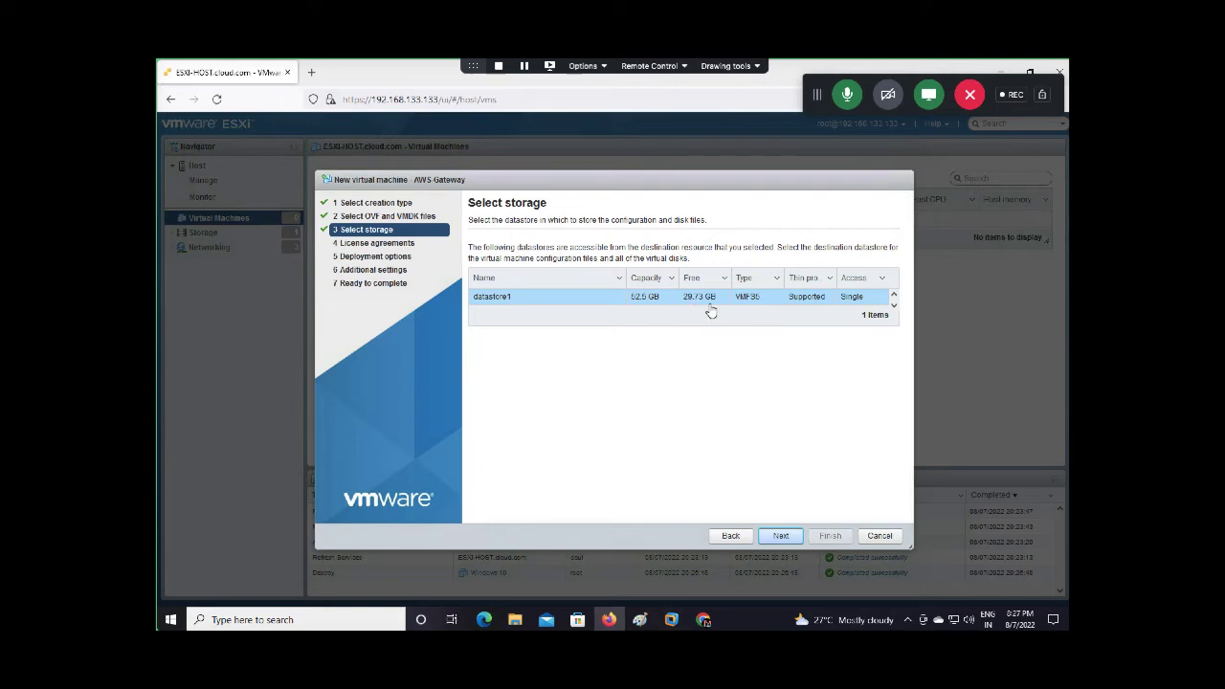
click(776, 539)
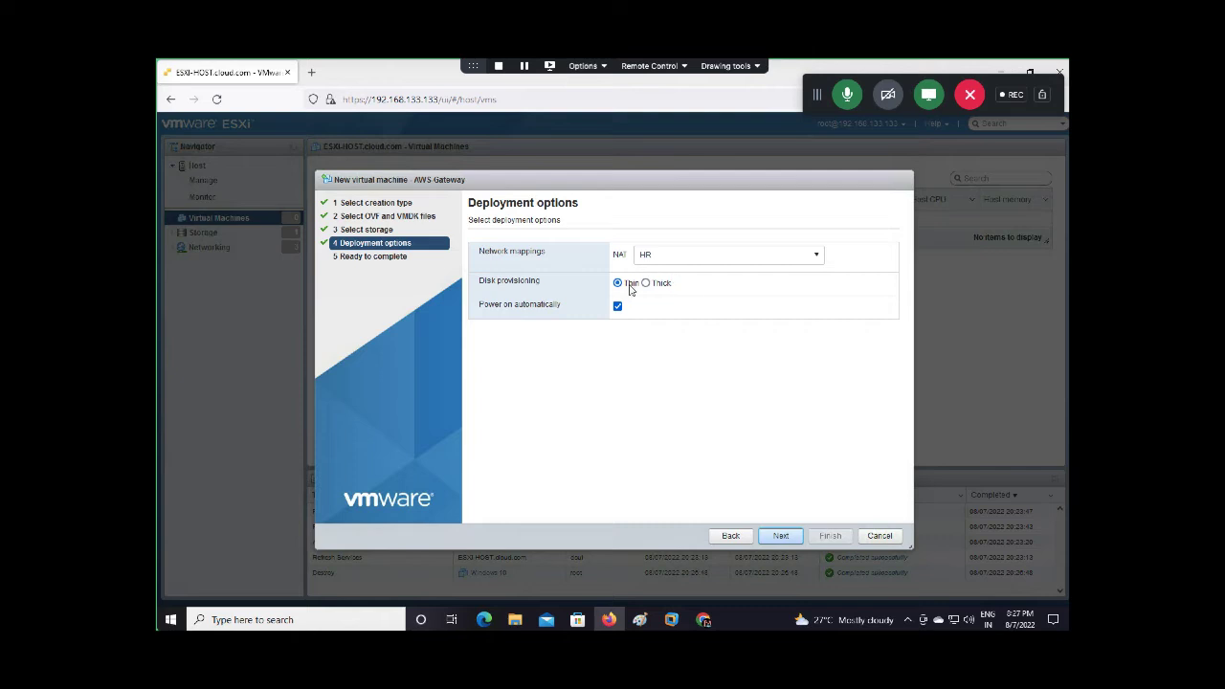
click(676, 256)
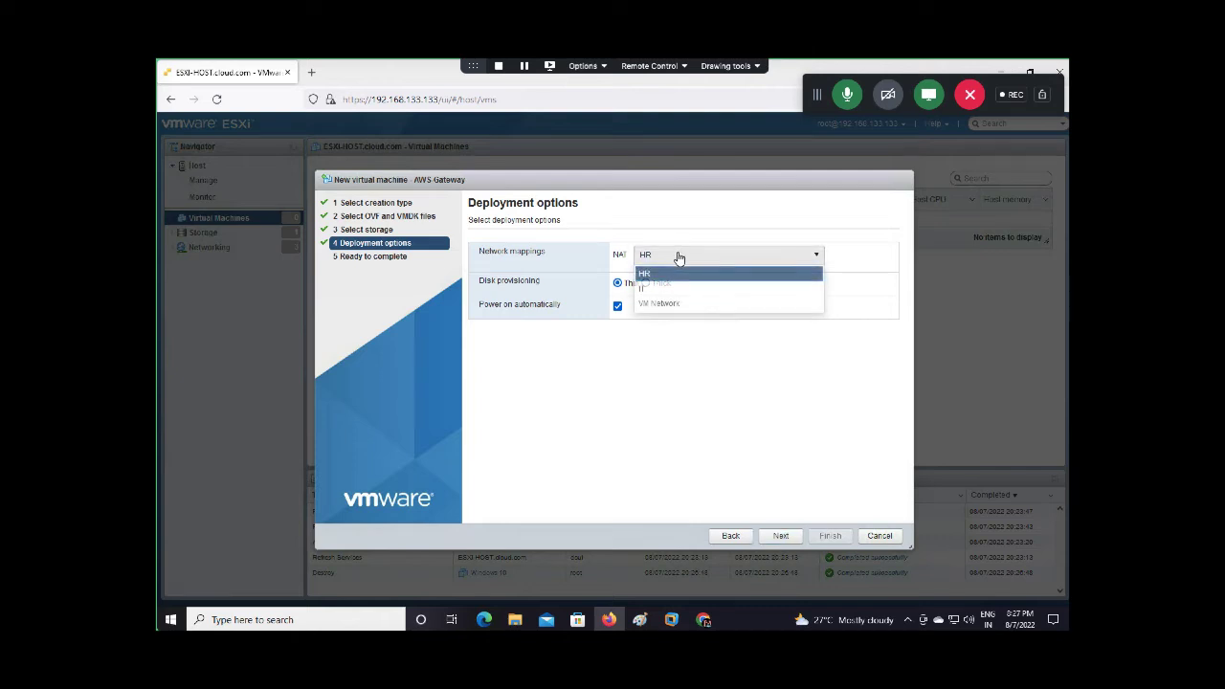
click(663, 304)
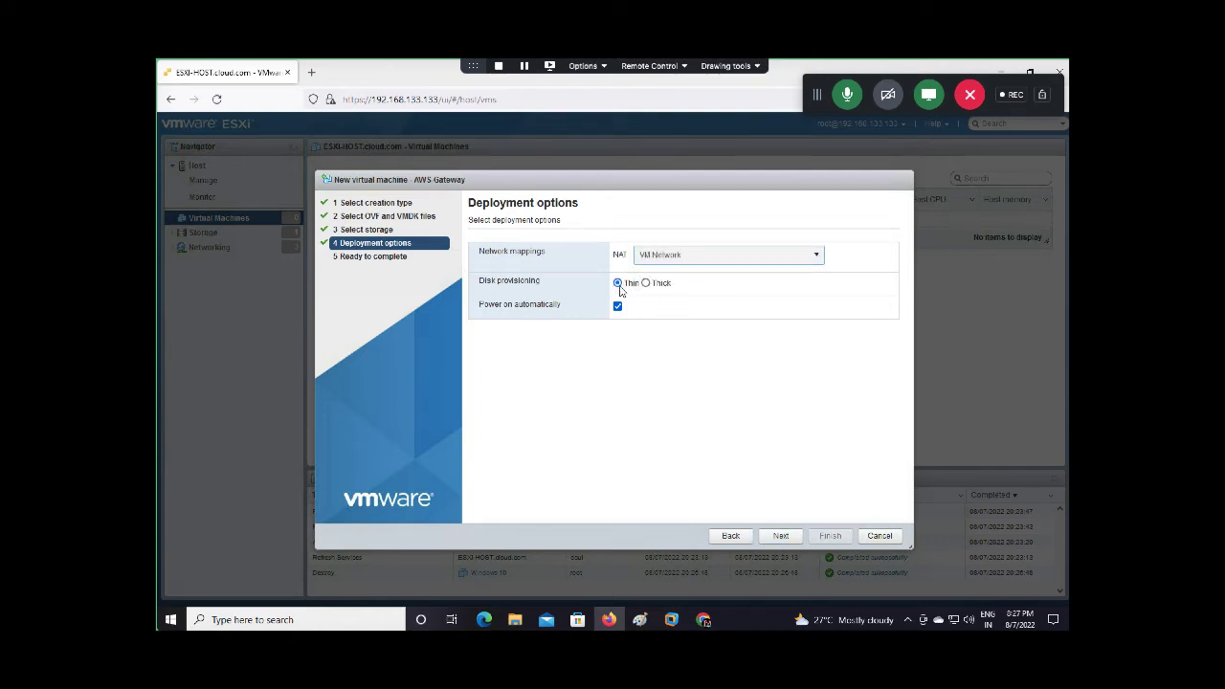
click(781, 538)
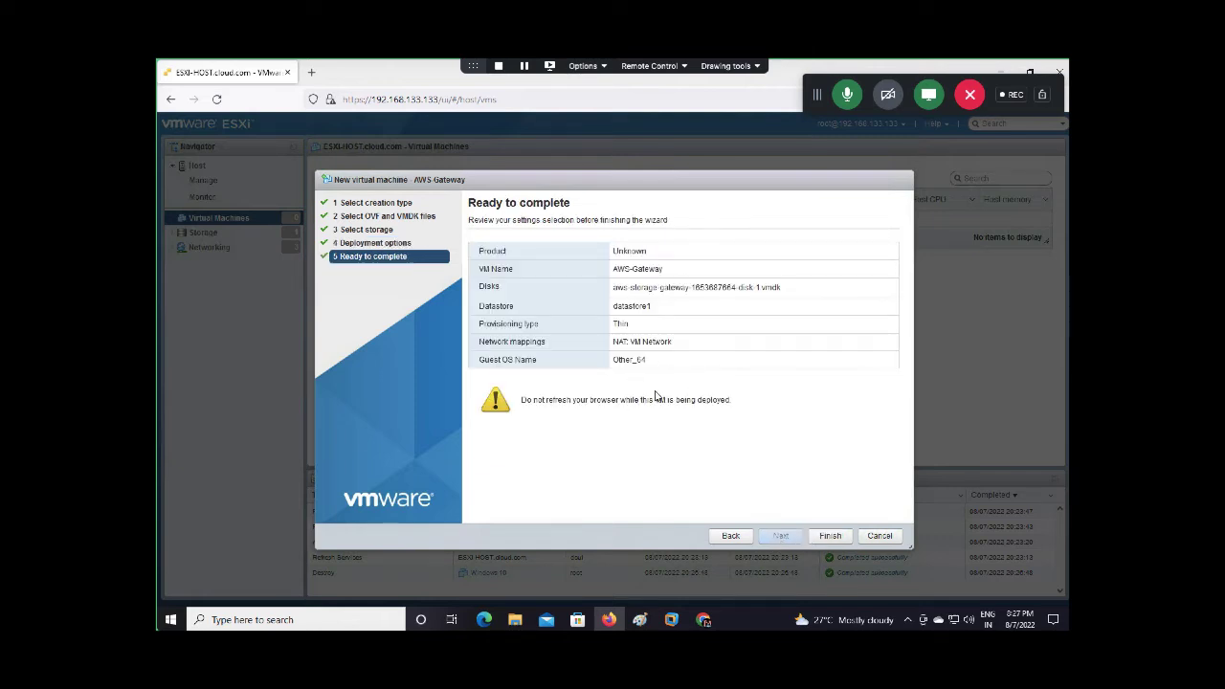
click(829, 538)
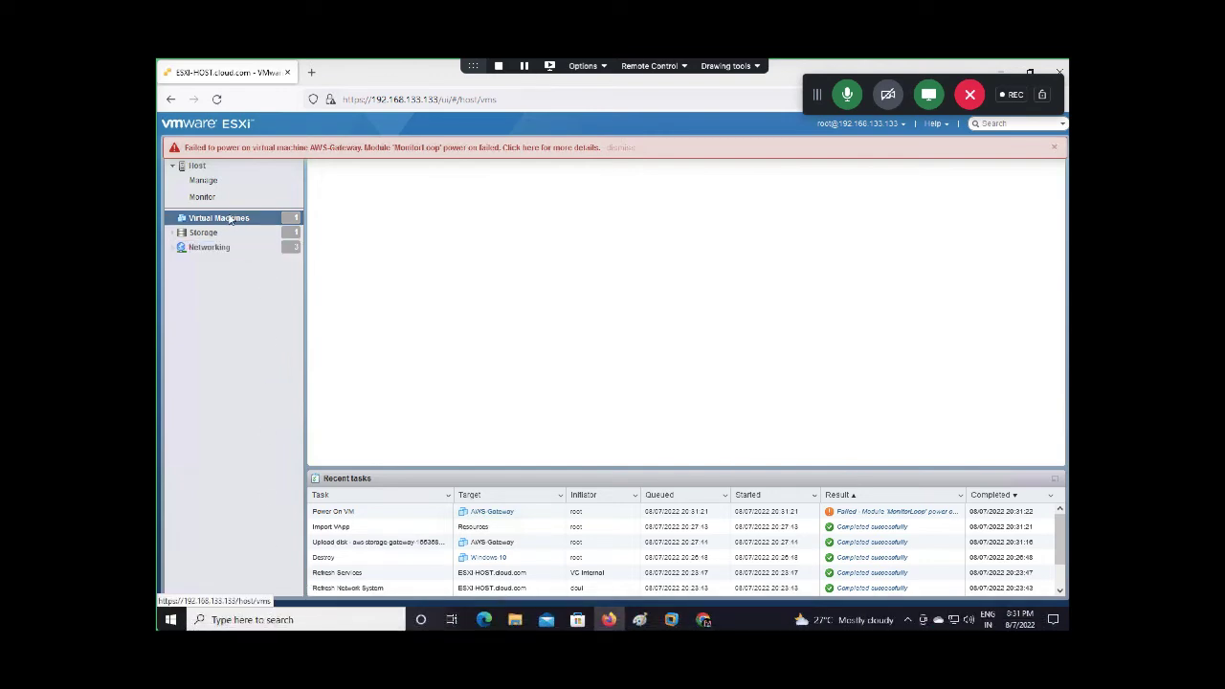
click(1052, 151)
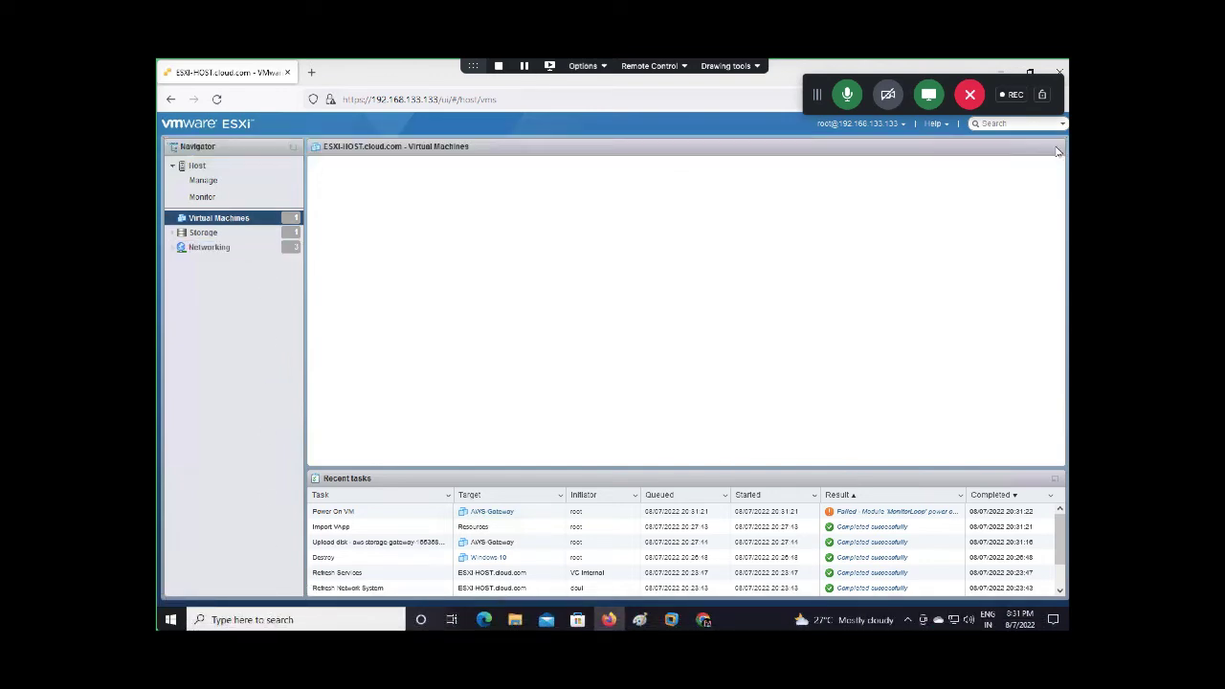
click(198, 166)
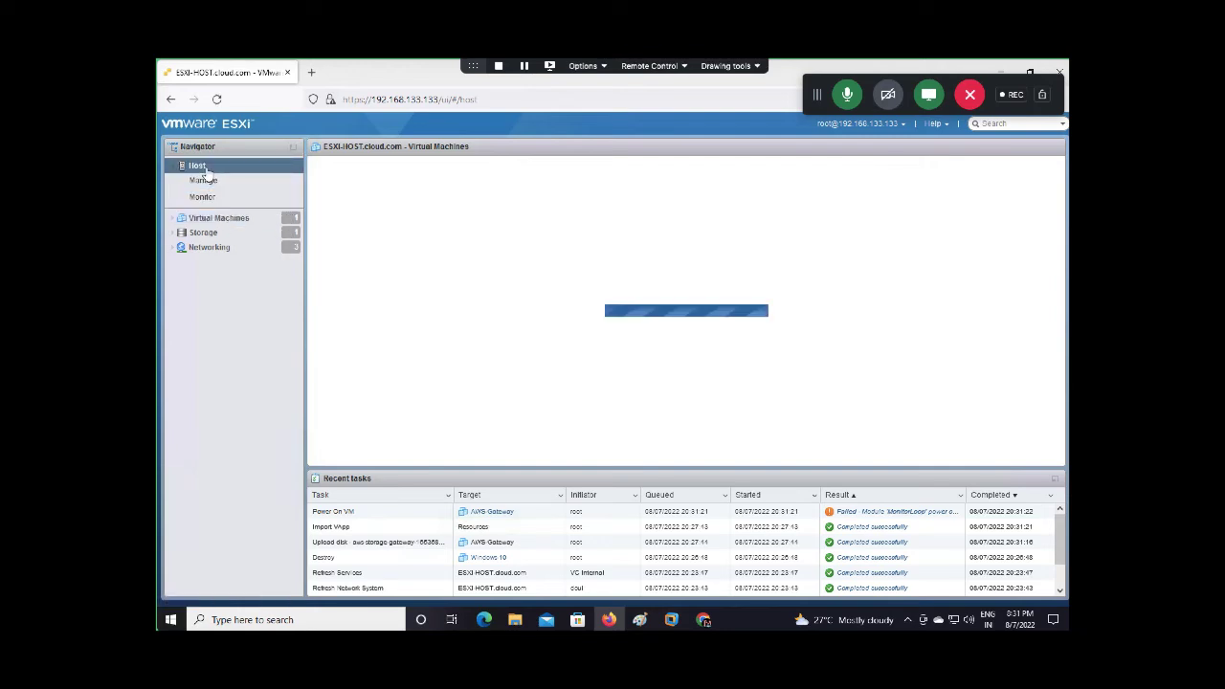
click(205, 219)
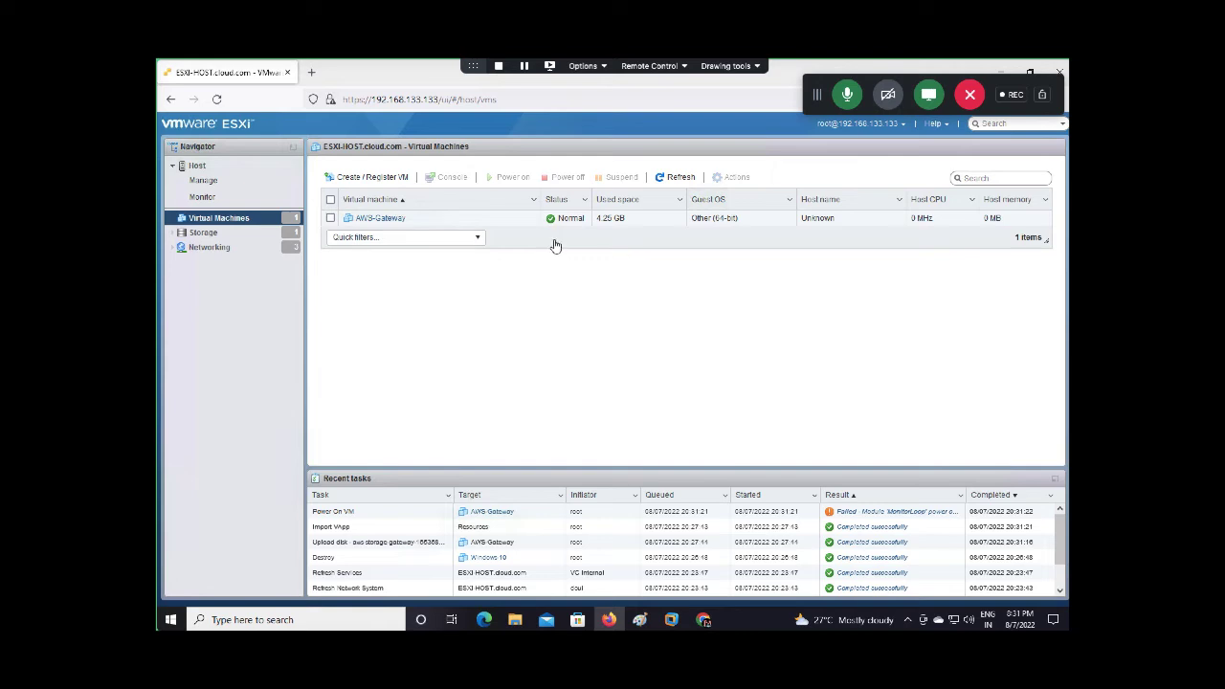
click(235, 168)
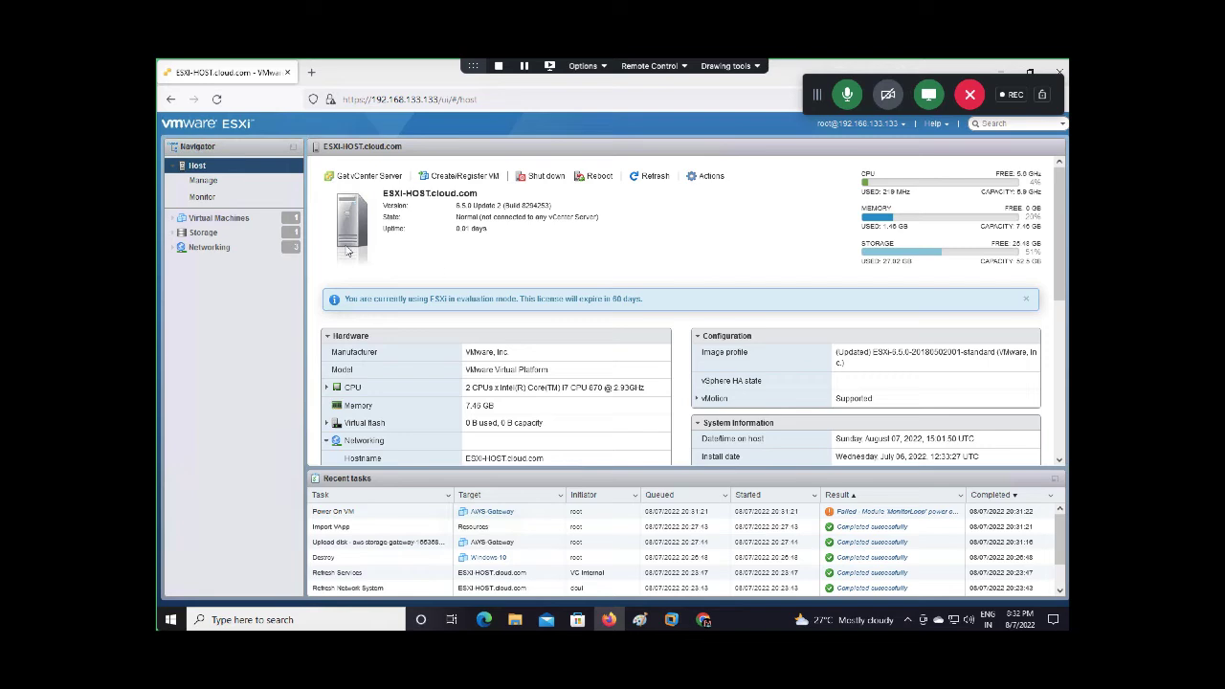
click(235, 226)
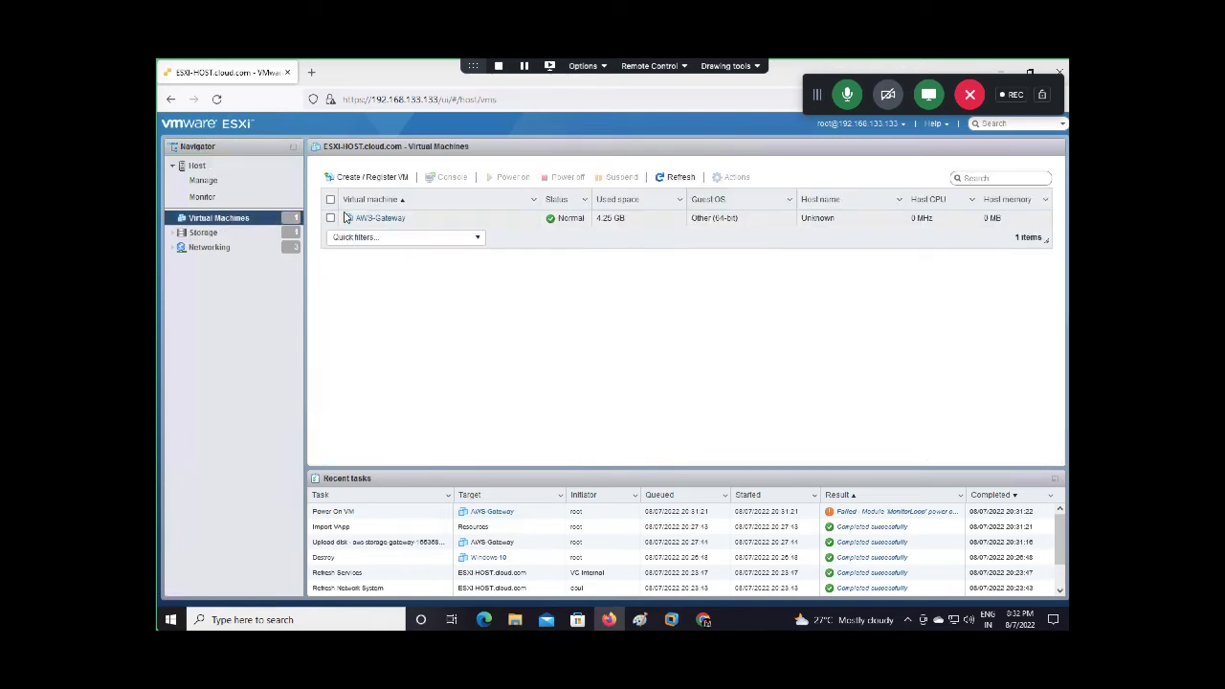
Edit AWS-Gateway's settings to 4500 MB memory and 2 CPUs, and save
click(343, 219)
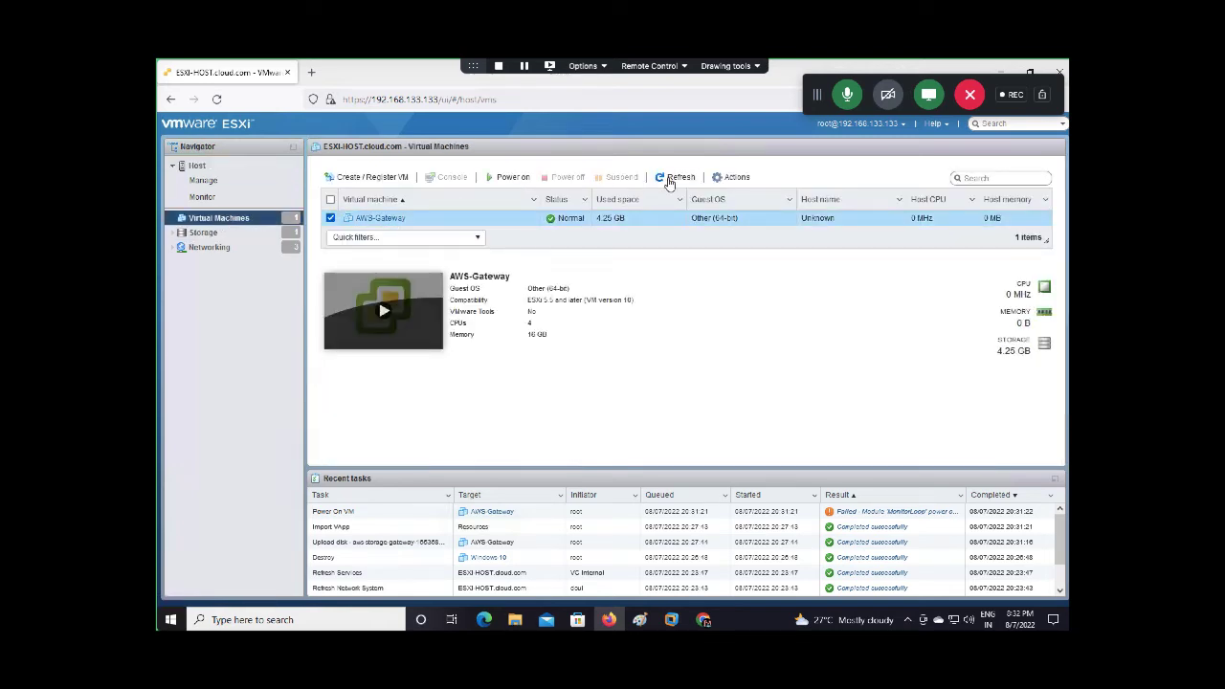
click(724, 178)
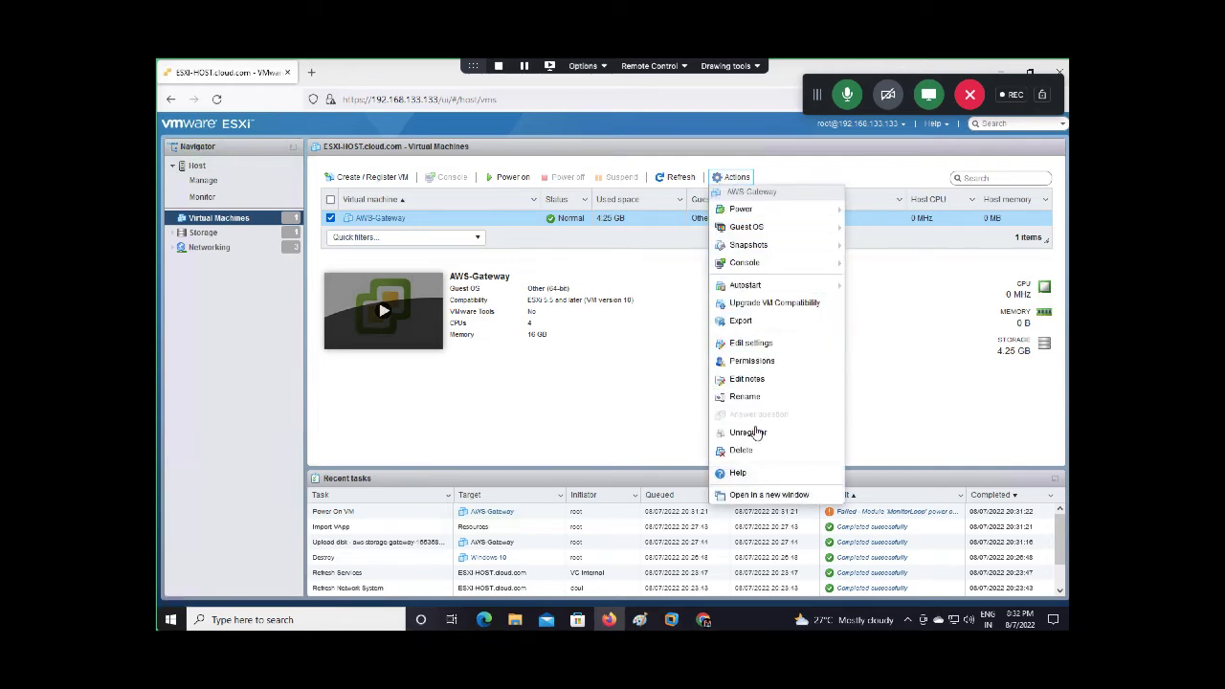
click(756, 342)
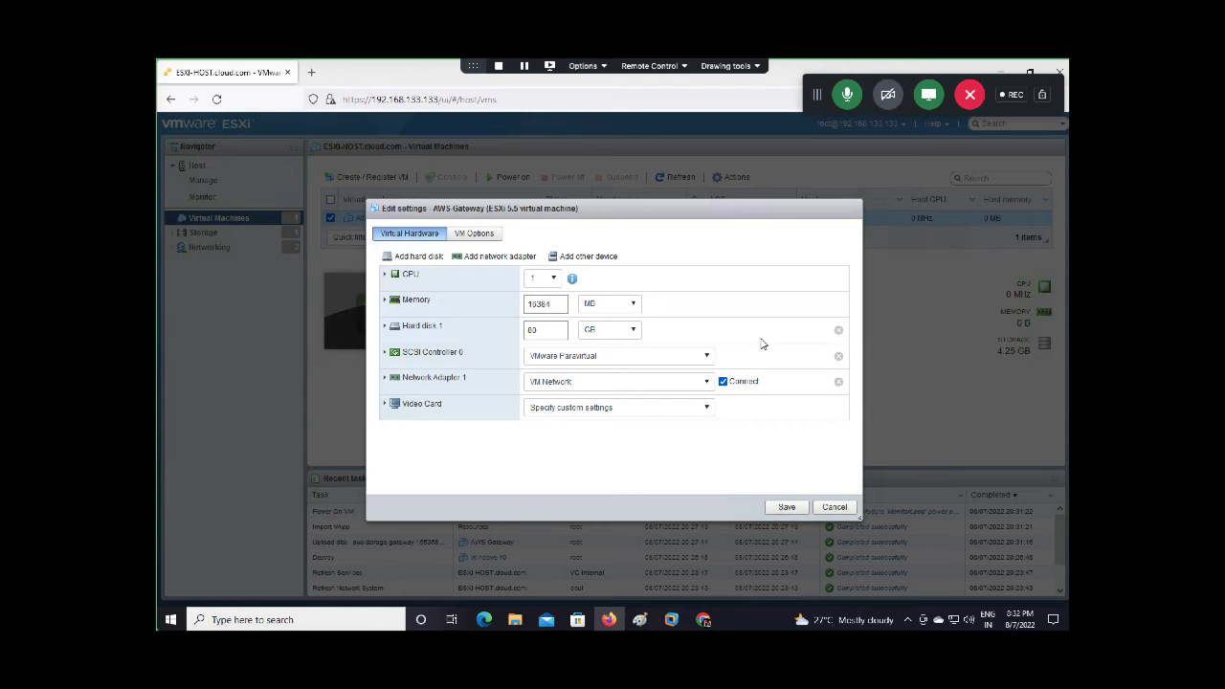
double_click(557, 304)
text(4500)
click(553, 277)
click(537, 314)
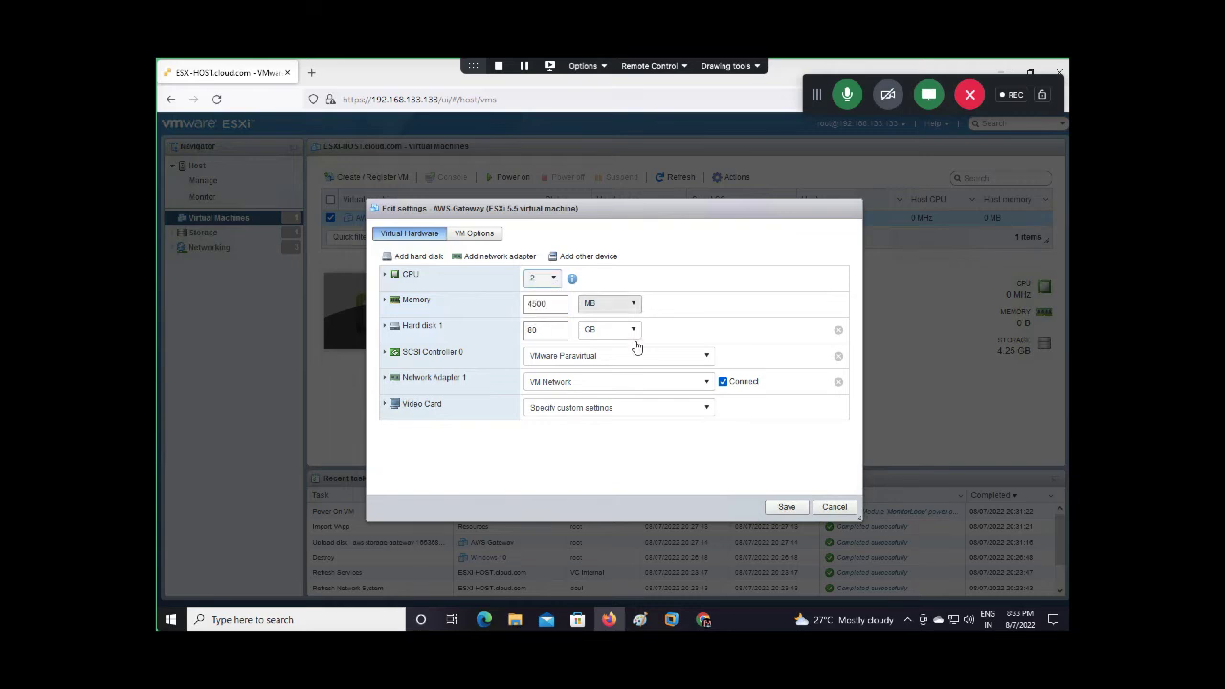
click(786, 506)
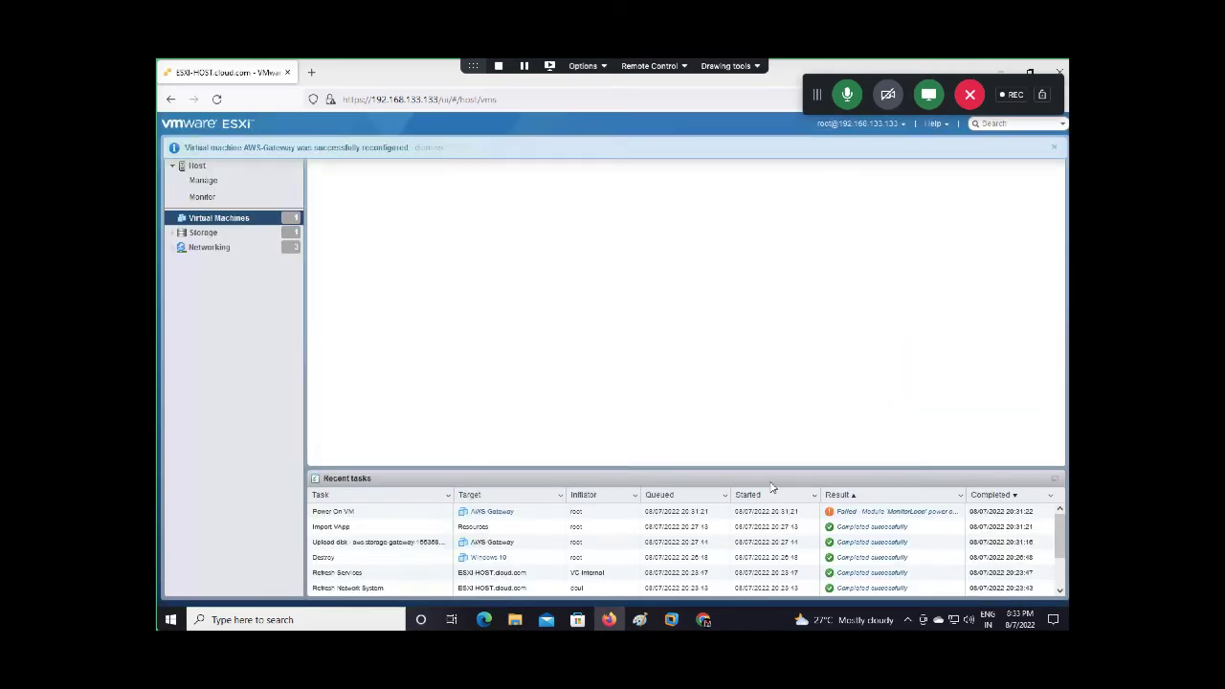
click(1054, 148)
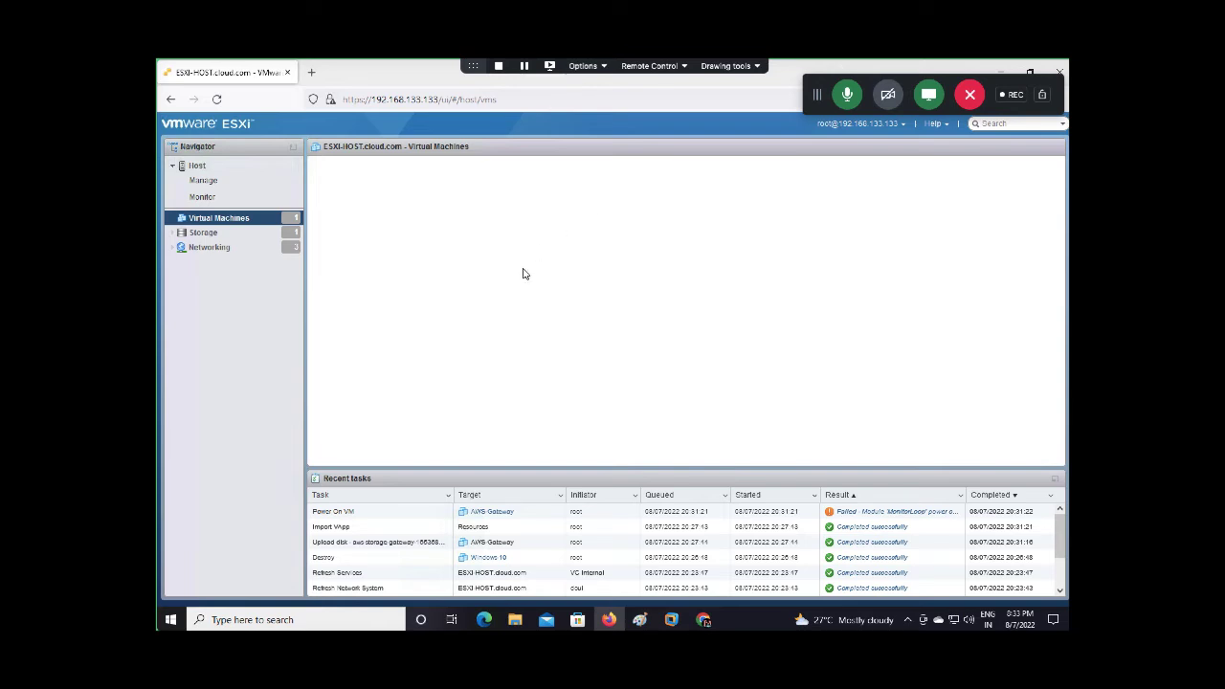
Reload the host client and select AWS-Gateway to show its 2 CPU, 4.39 GB summary
click(217, 100)
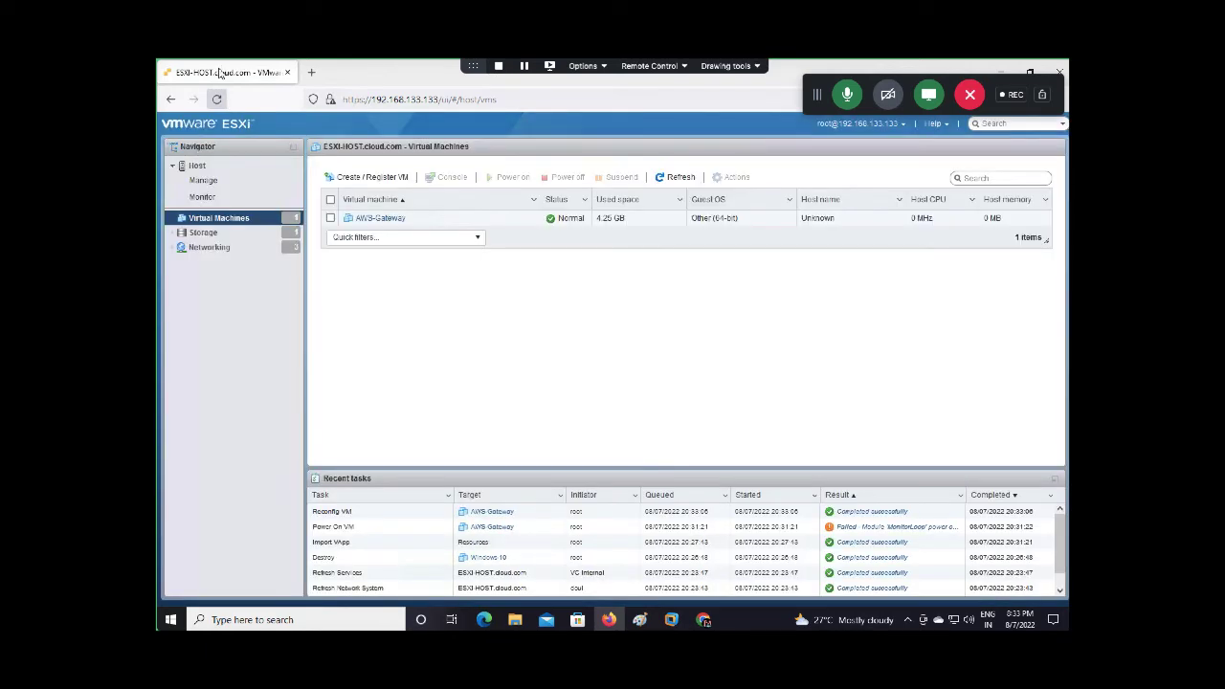
click(331, 218)
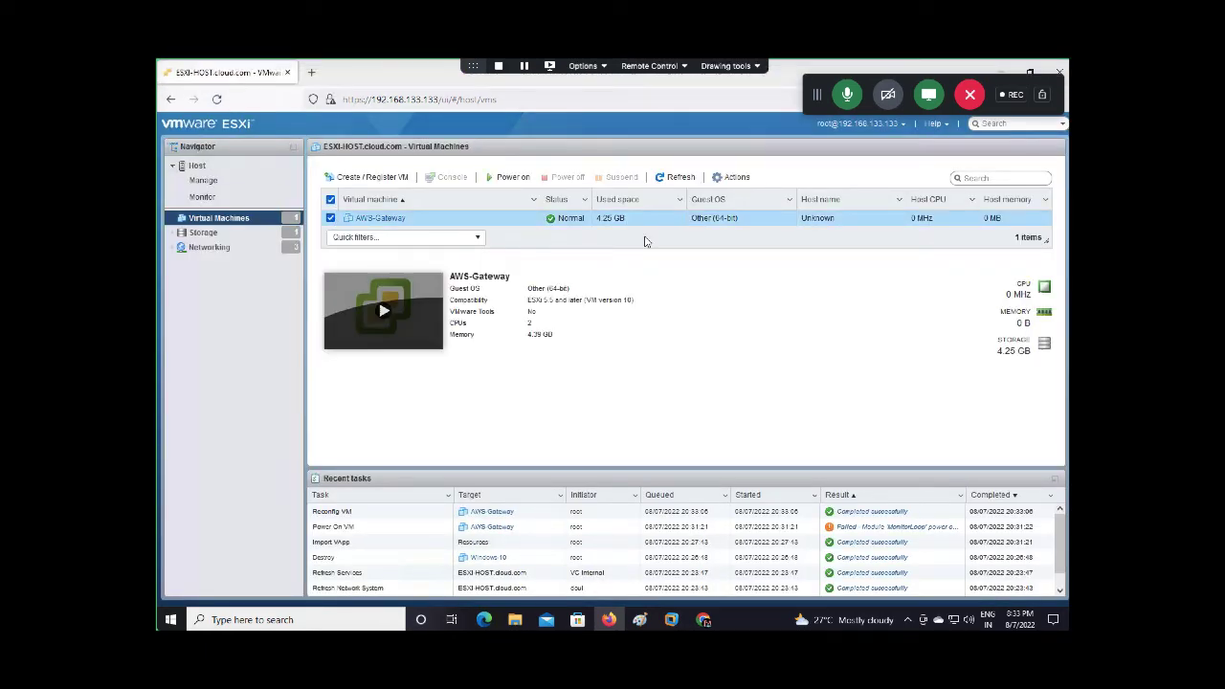
Launch the AWS-Gateway VM console and wait for the AWS Appliance login prompt
click(387, 312)
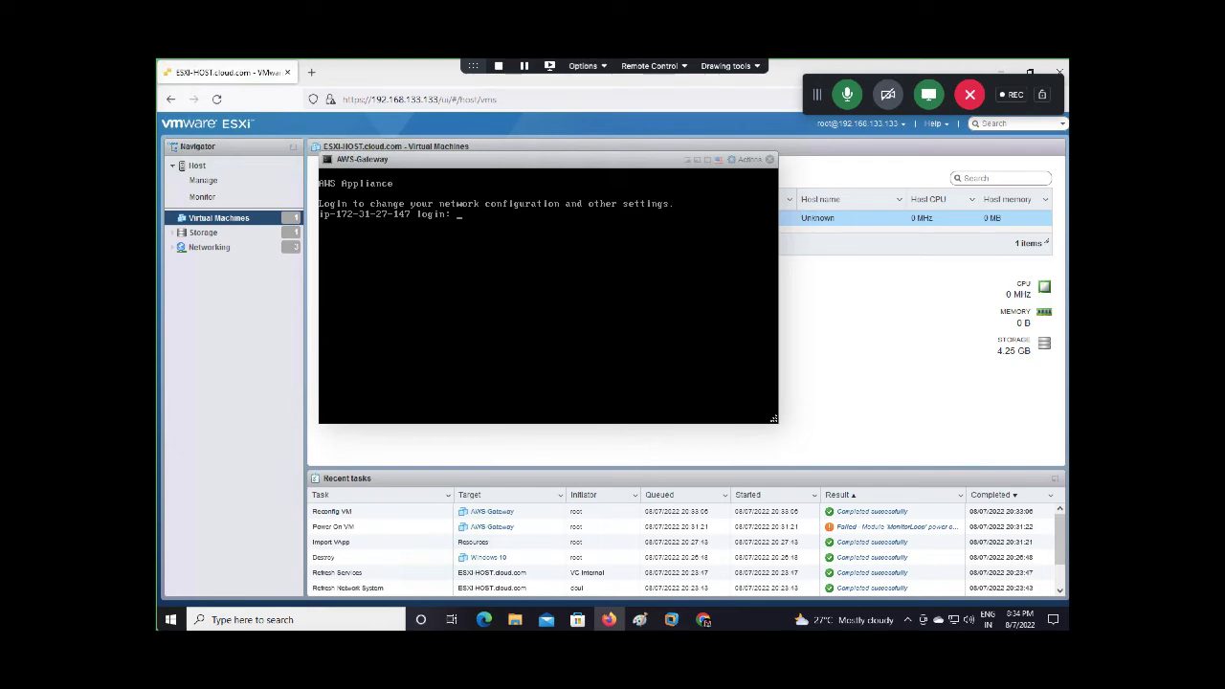
Try logging in to the appliance console as sgw, then as sguser
text(sgw)
key(Return)
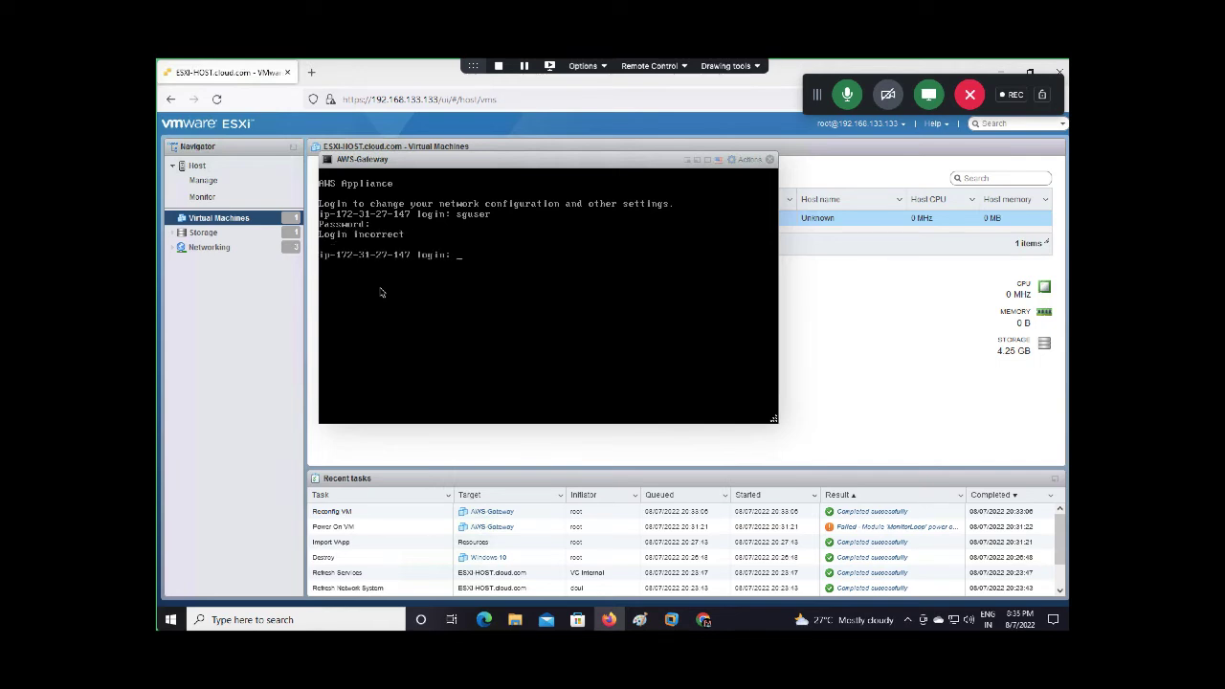
text(sguser)
key(Return)
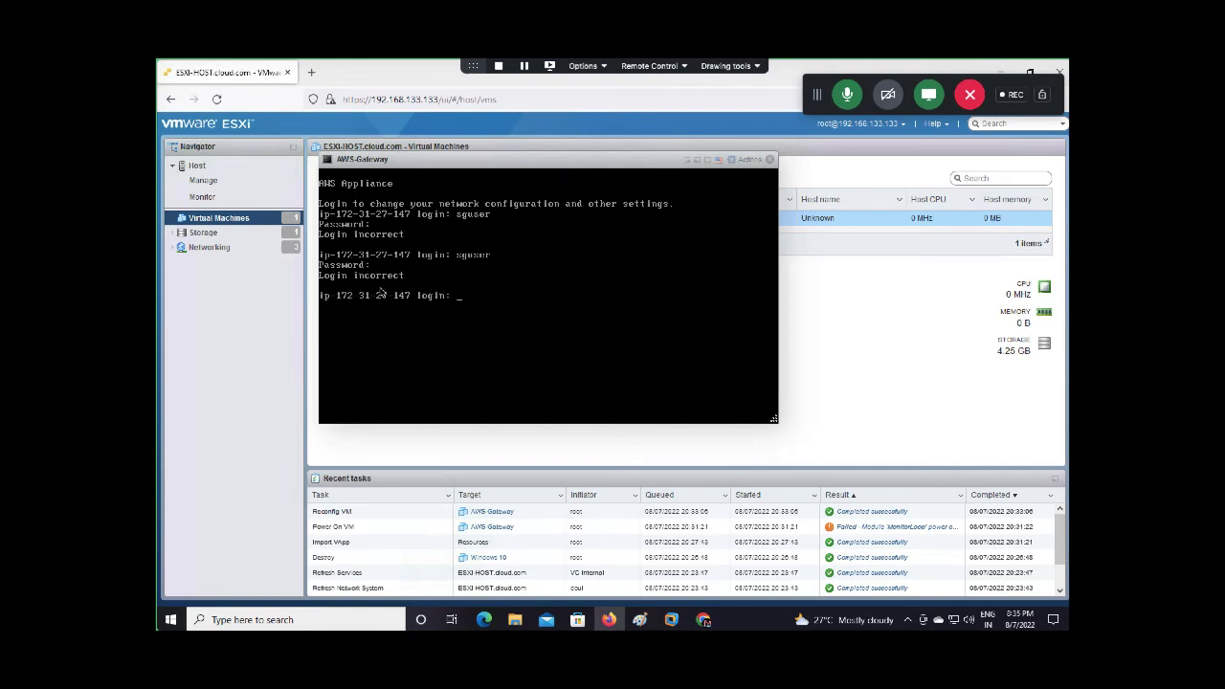
Log in as admin, note eth0 at 192.168.133.140, and close the console
key(Up)
key(Up)
key(BackSpace)
key(BackSpace)
key(BackSpace)
key(BackSpace)
key(BackSpace)
key(BackSpace)
key(BackSpace)
text(admin)
key(Return)
key(Return)
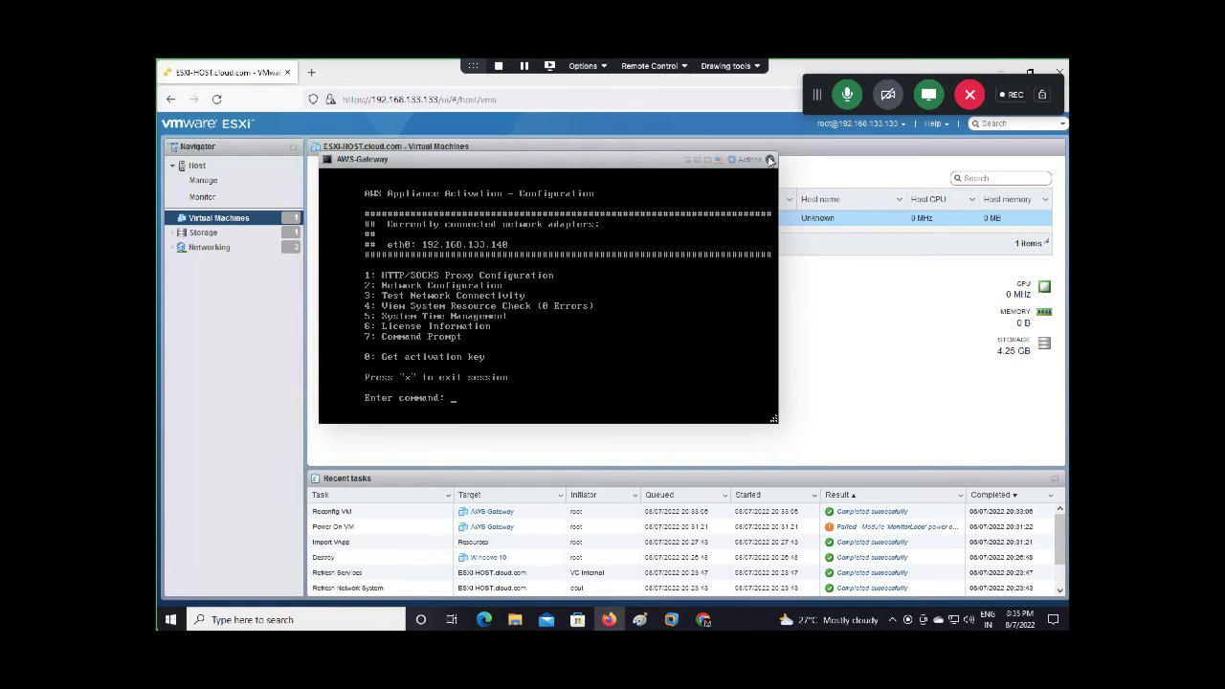
click(770, 159)
Return to the AWS Storage Gateway setup and move past the VMware ESXi setup step
click(703, 619)
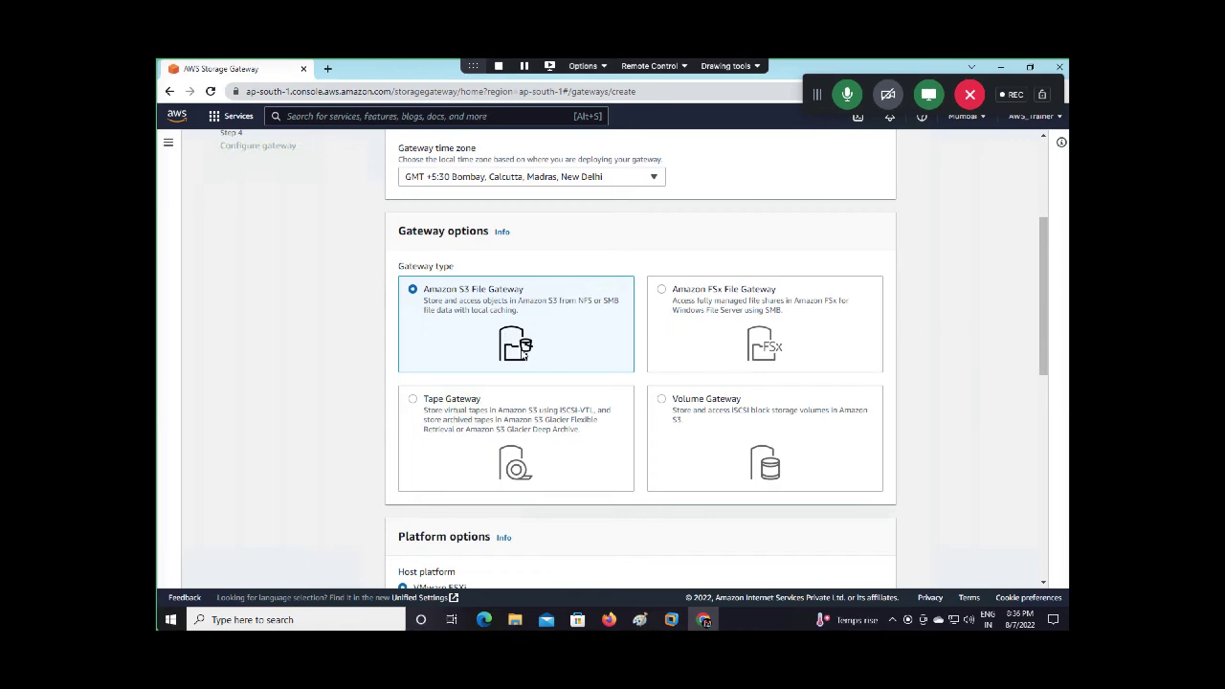
scroll(521, 354, down, 4)
scroll(521, 354, down, 3)
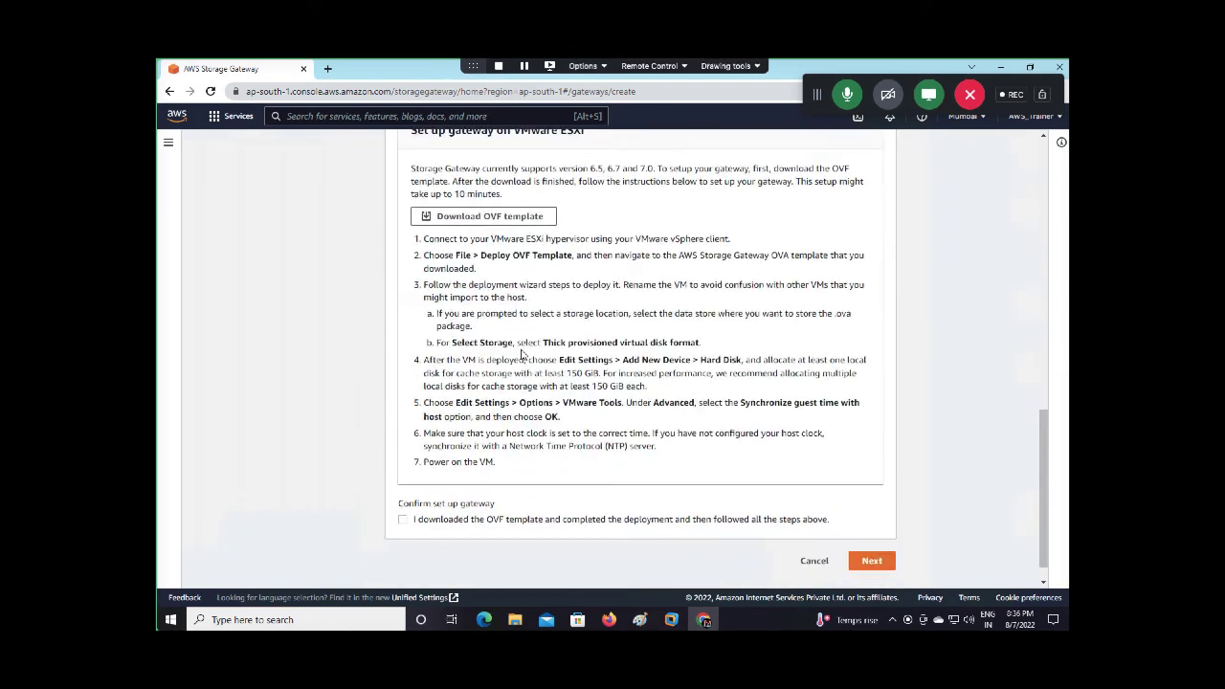
click(887, 564)
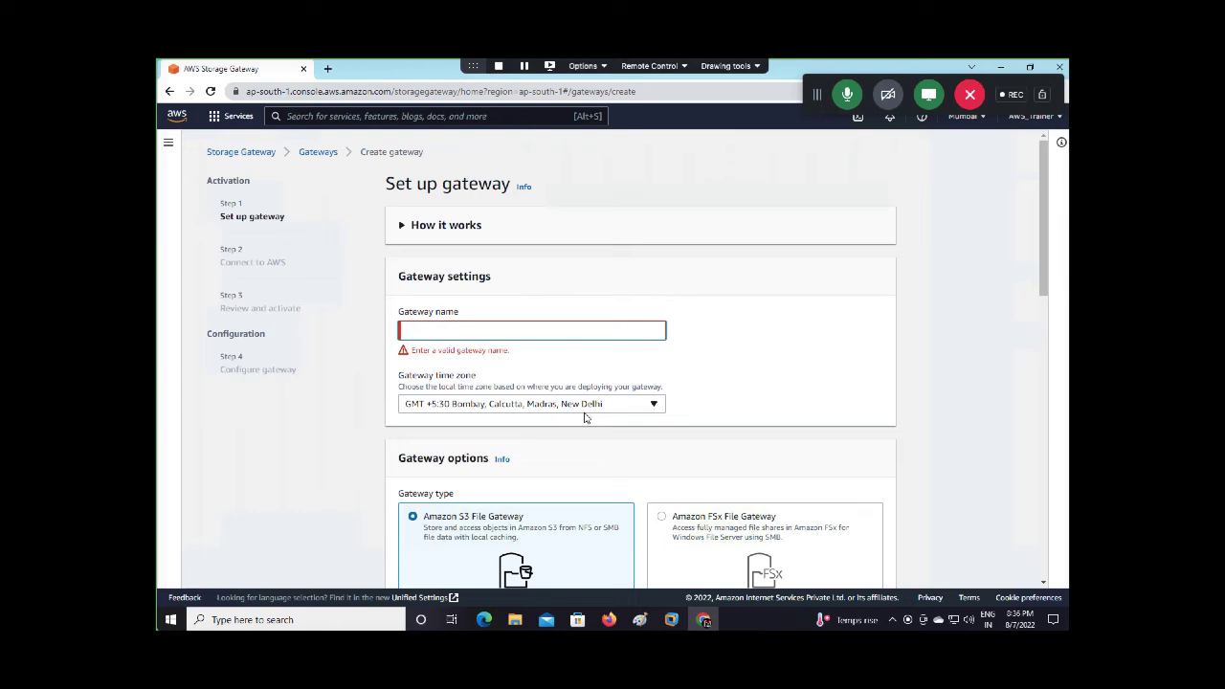
Name the gateway 'S3-FileGateway' and review the gateway options and ESXi setup instructions
text(S3-File)
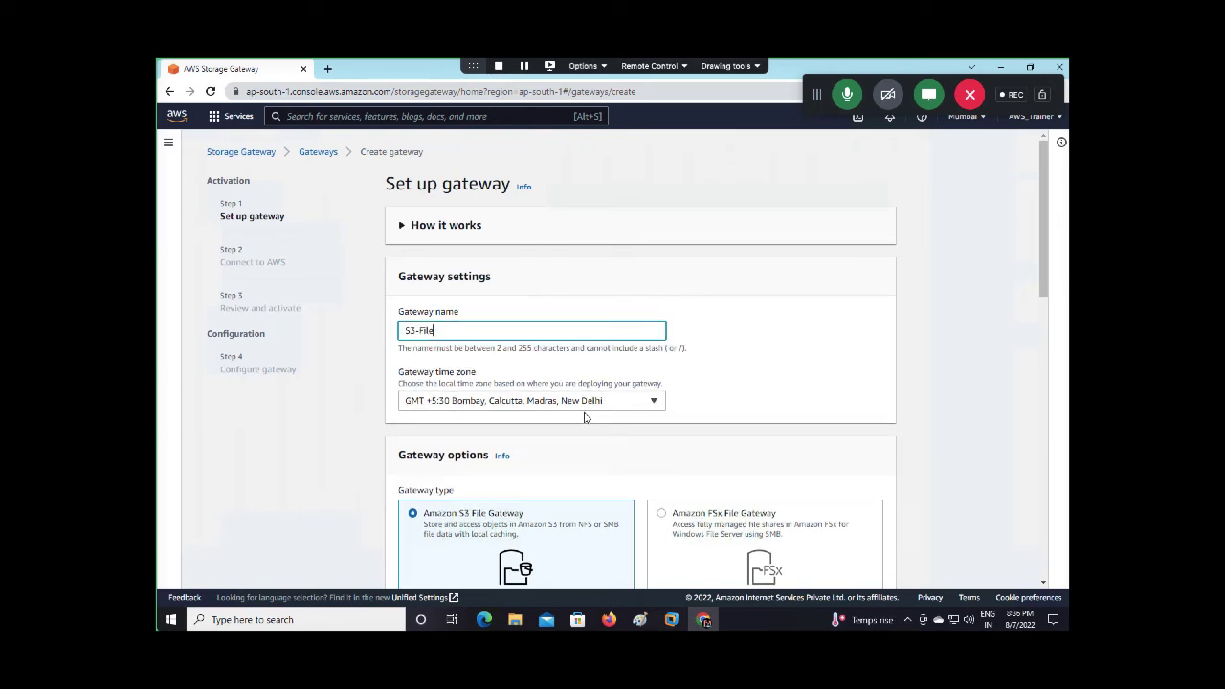
text(Gateway)
scroll(541, 475, down, 3)
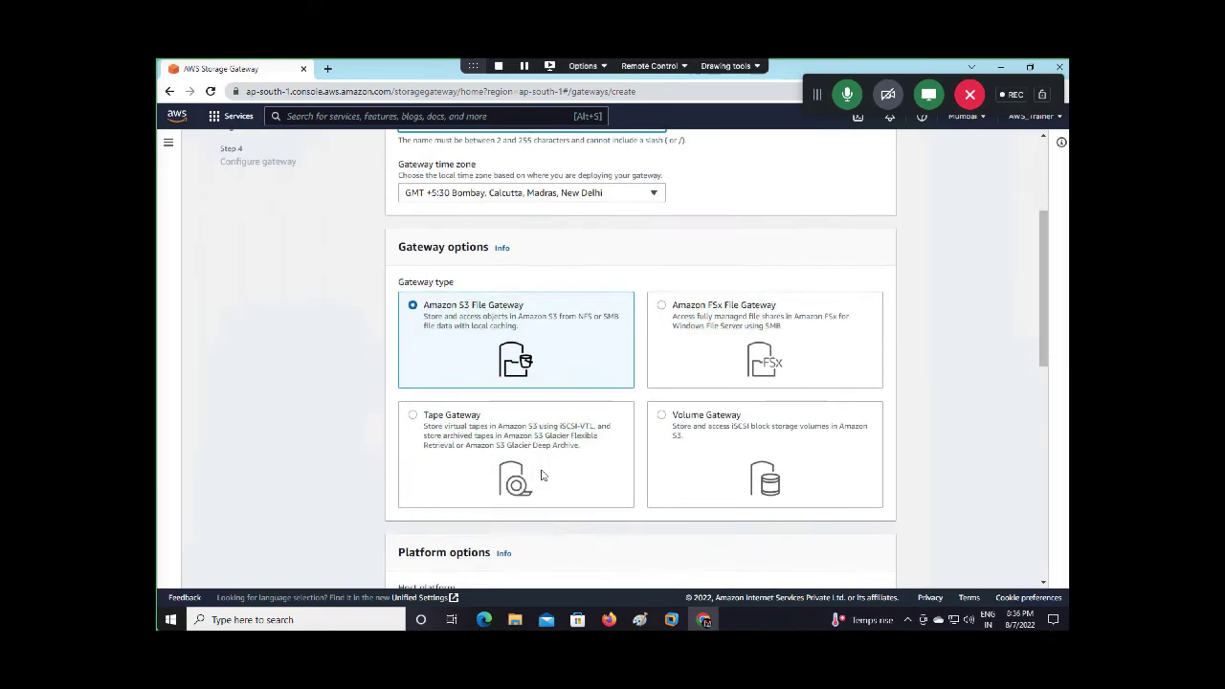
scroll(542, 475, down, 5)
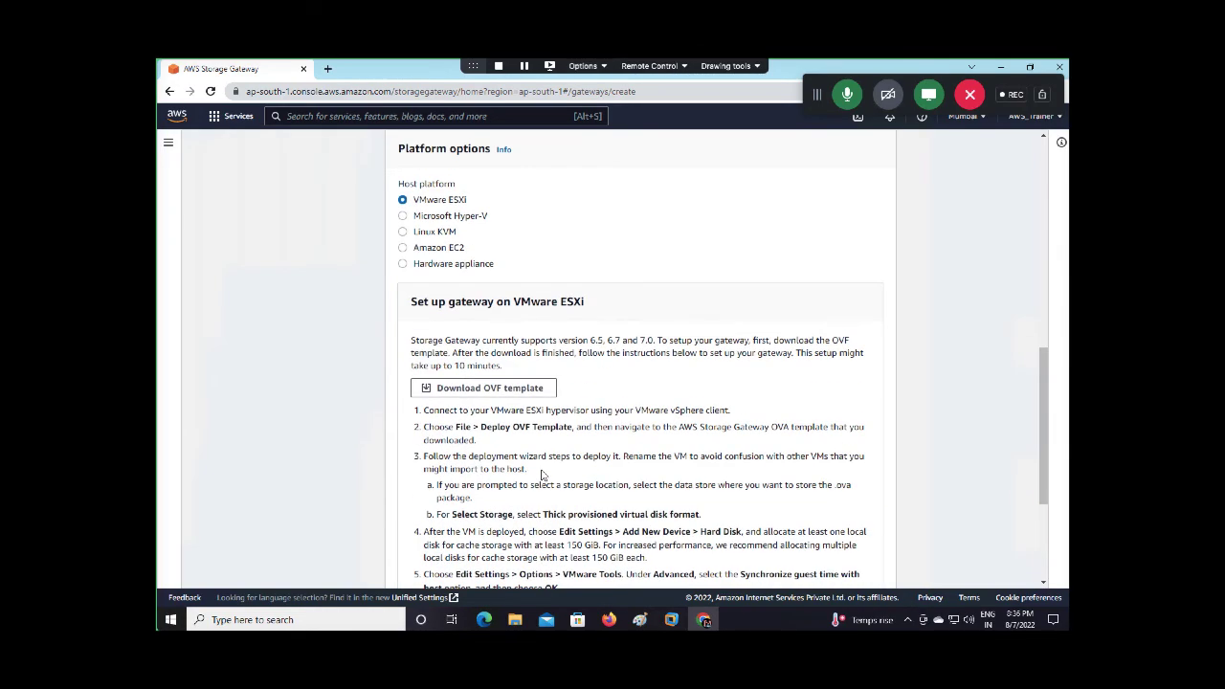
scroll(541, 475, down, 3)
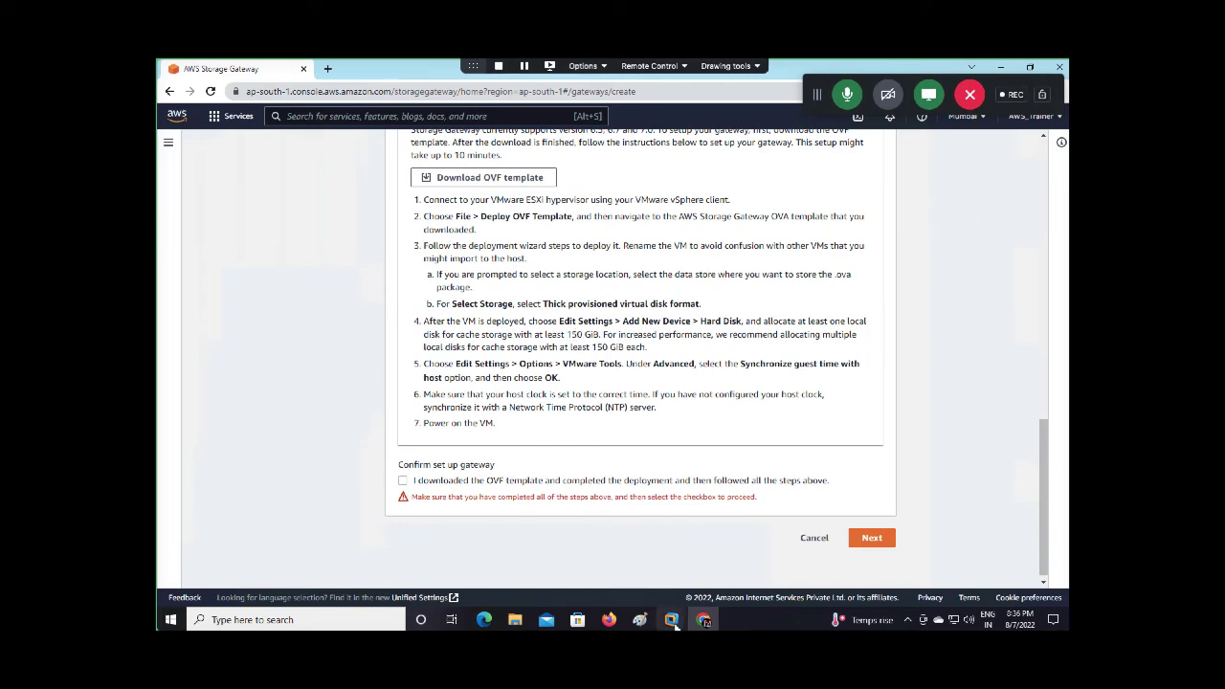
Bring the ESXi host client's Virtual Machines list with AWS-Gateway back to the front
mouse_move(671, 619)
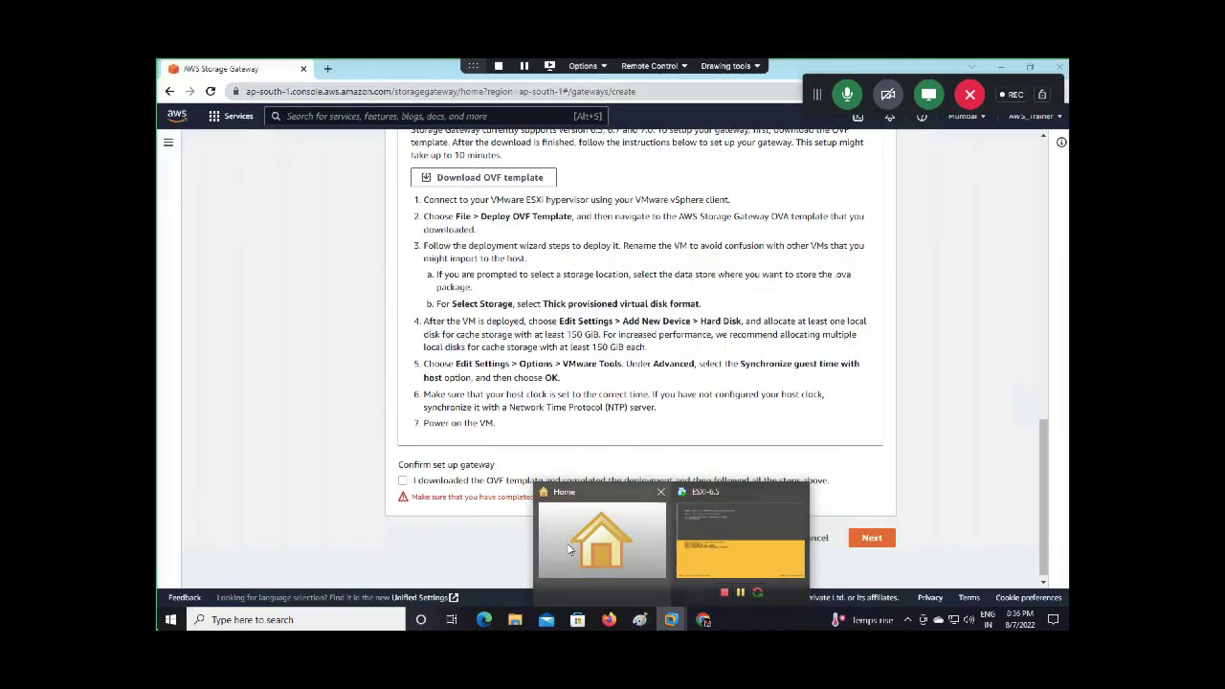
click(608, 619)
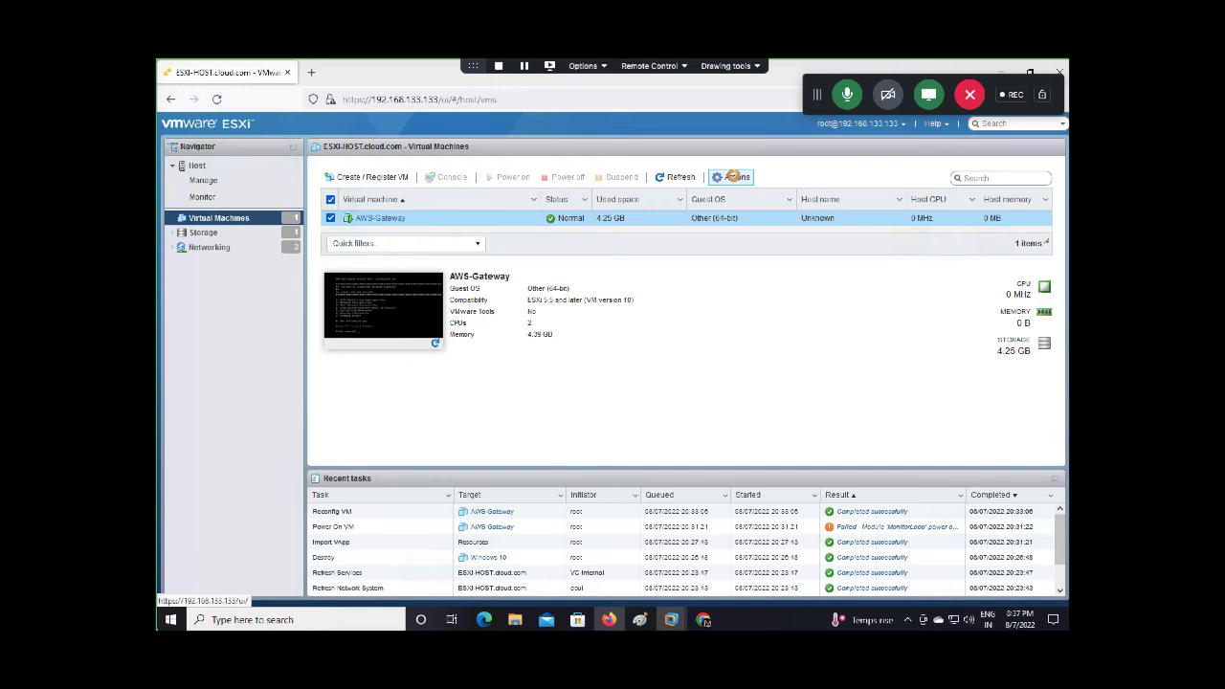
click(734, 177)
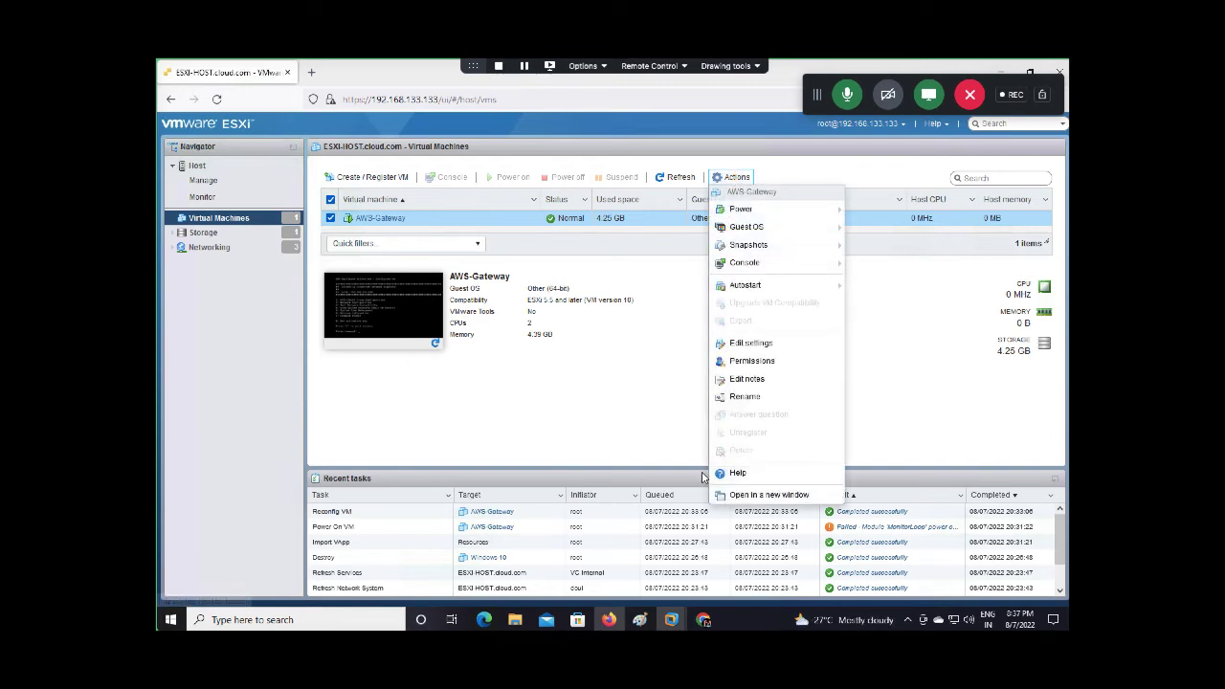
click(762, 346)
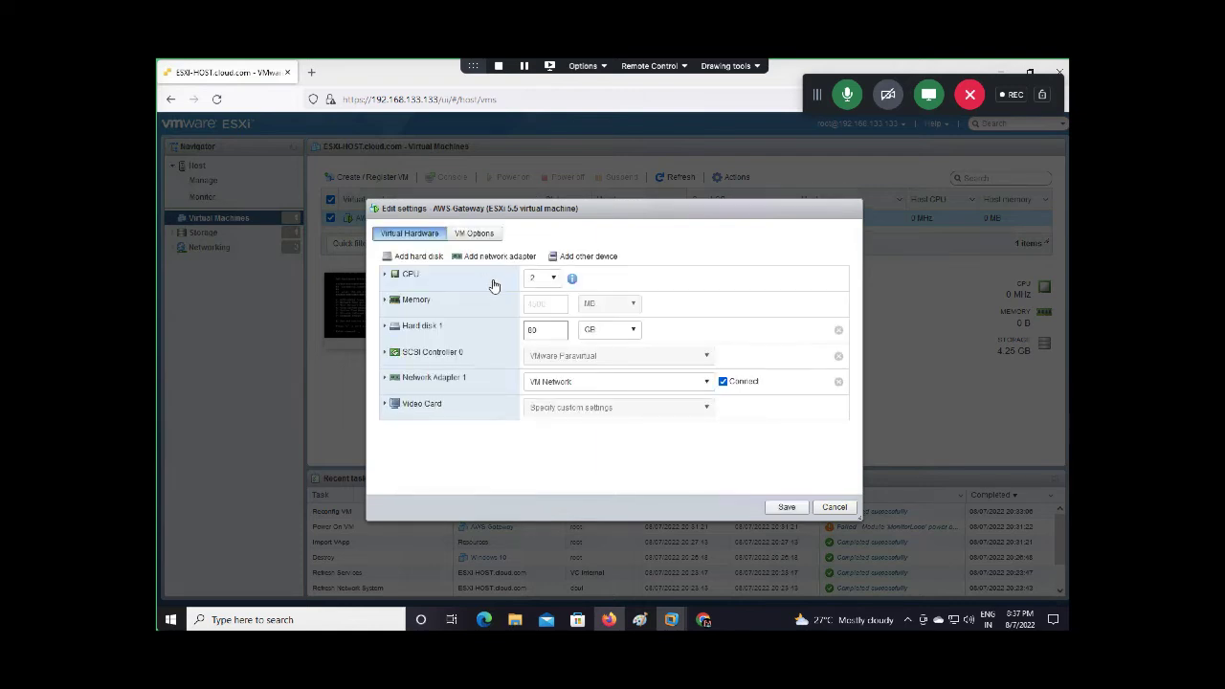
click(418, 256)
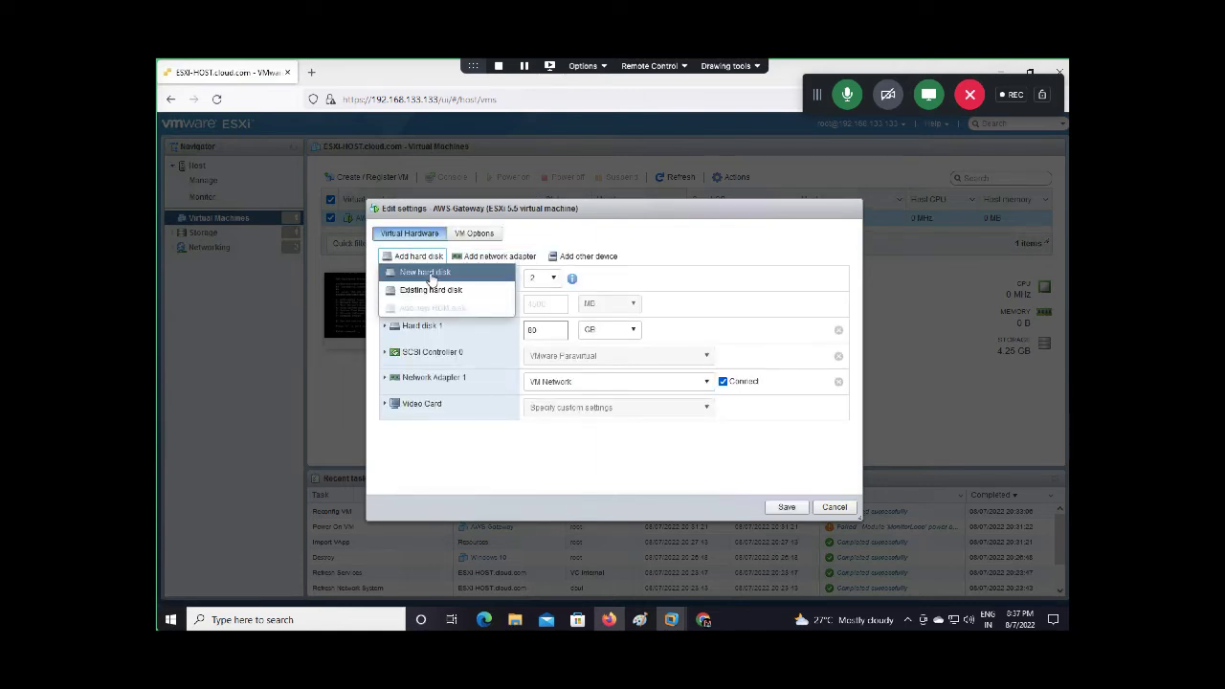
click(426, 273)
click(529, 354)
key(BackSpace)
text(1)
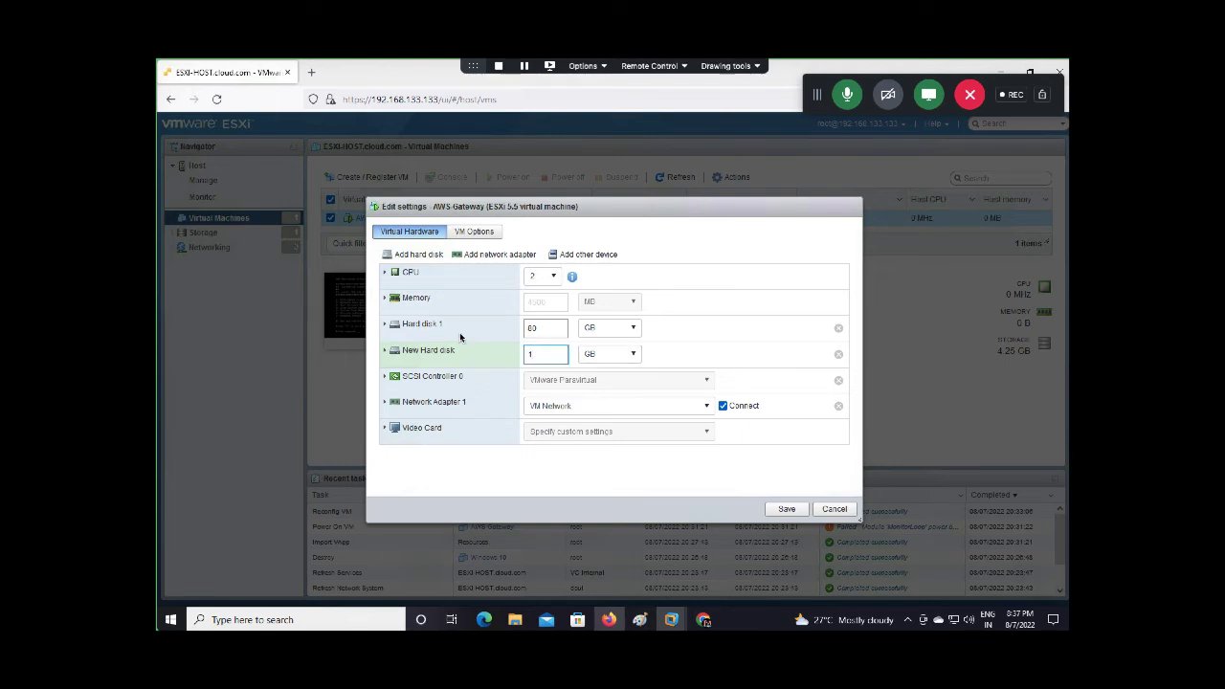
text(80)
click(385, 353)
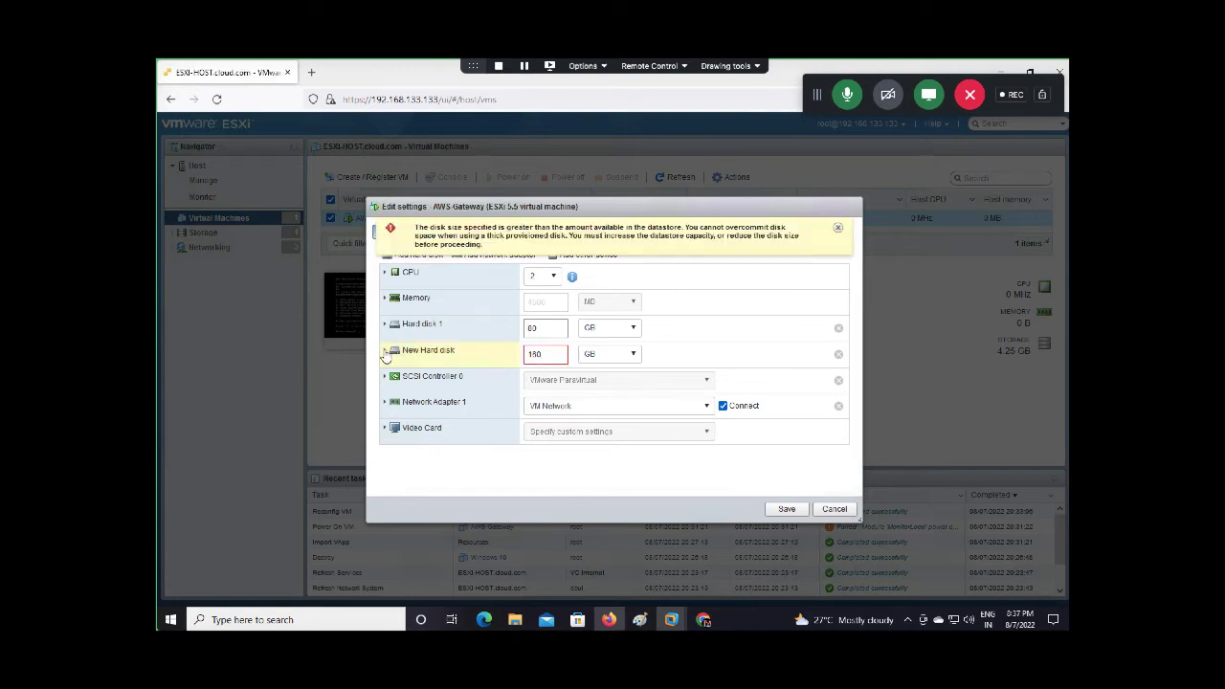
click(385, 353)
click(531, 432)
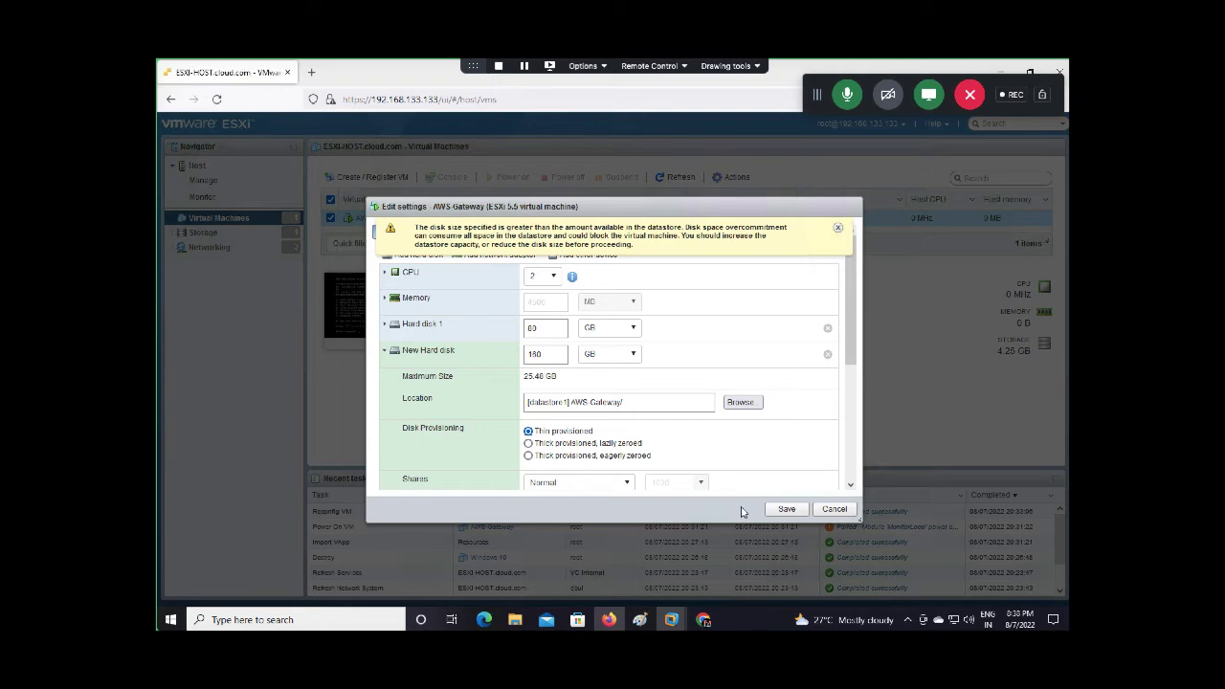
click(833, 509)
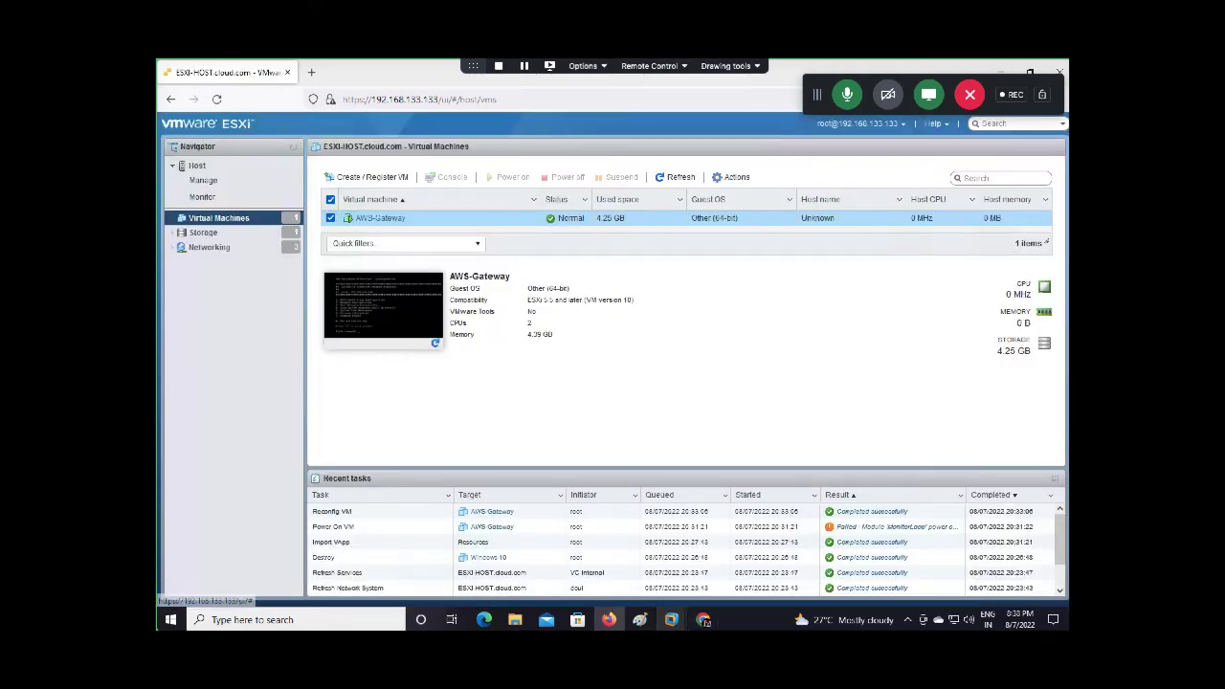
Bring up VMware Workstation and open the ESXi-6.5 virtual machine's settings
mouse_move(671, 619)
click(724, 542)
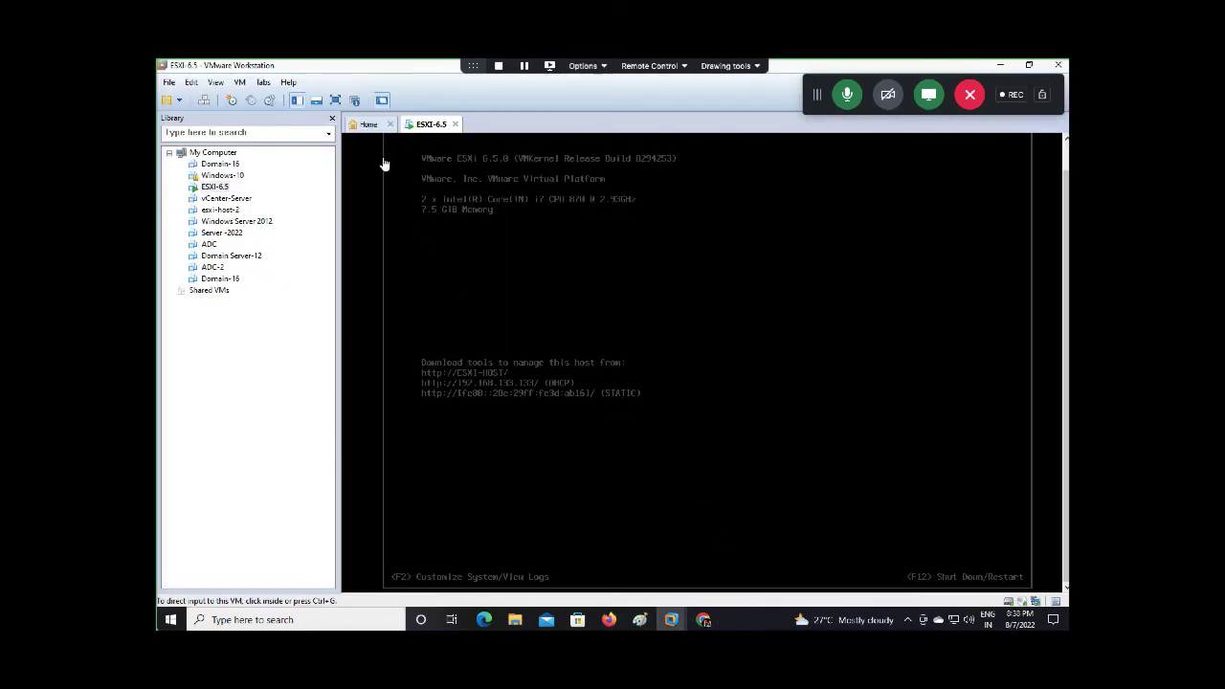
right_click(431, 128)
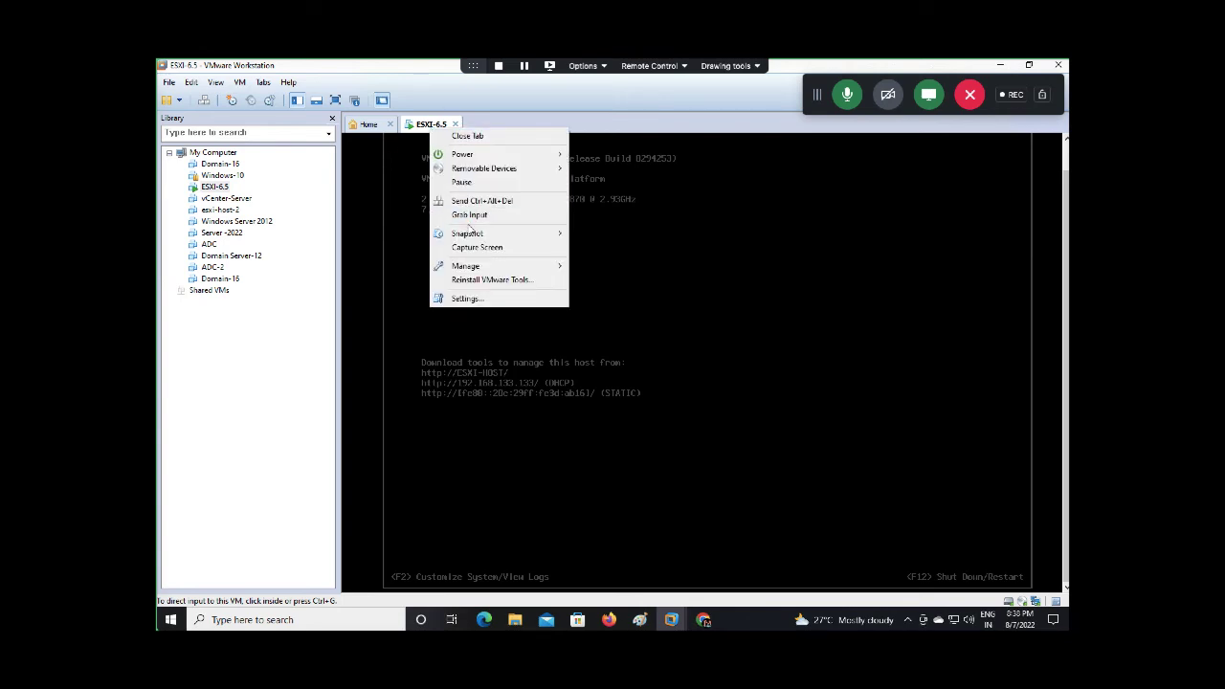
click(470, 300)
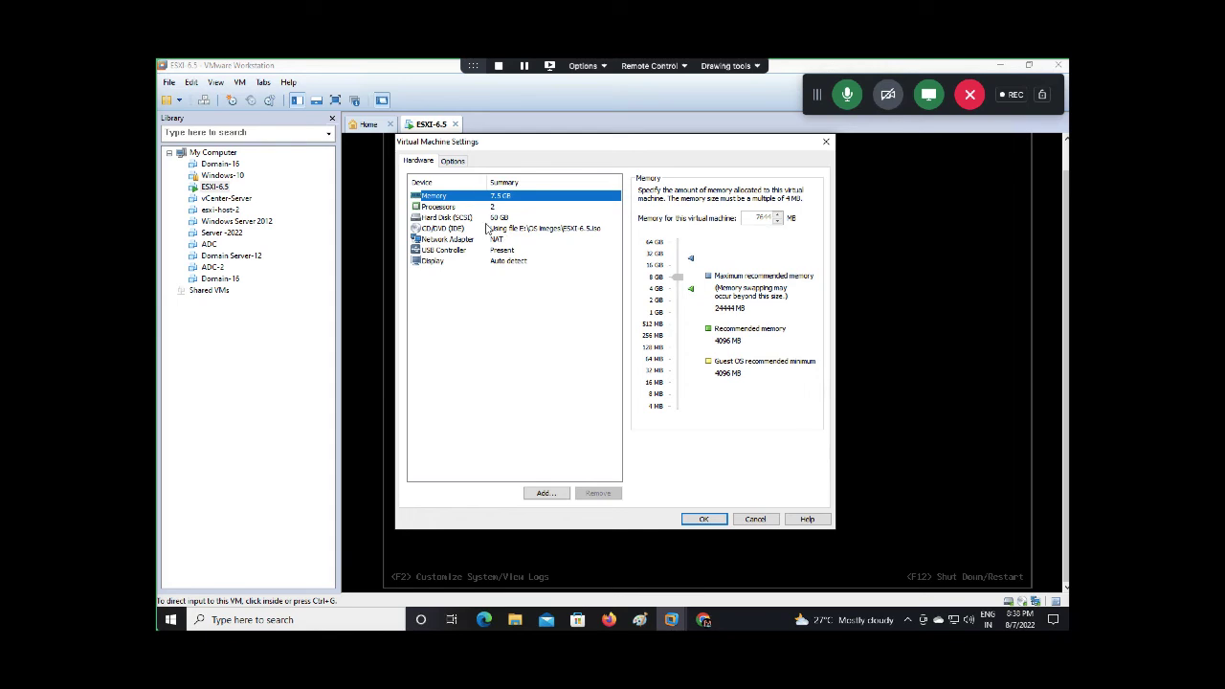
Add a new 200 GB virtual hard disk to ESXi-6.5 and apply the change
click(547, 494)
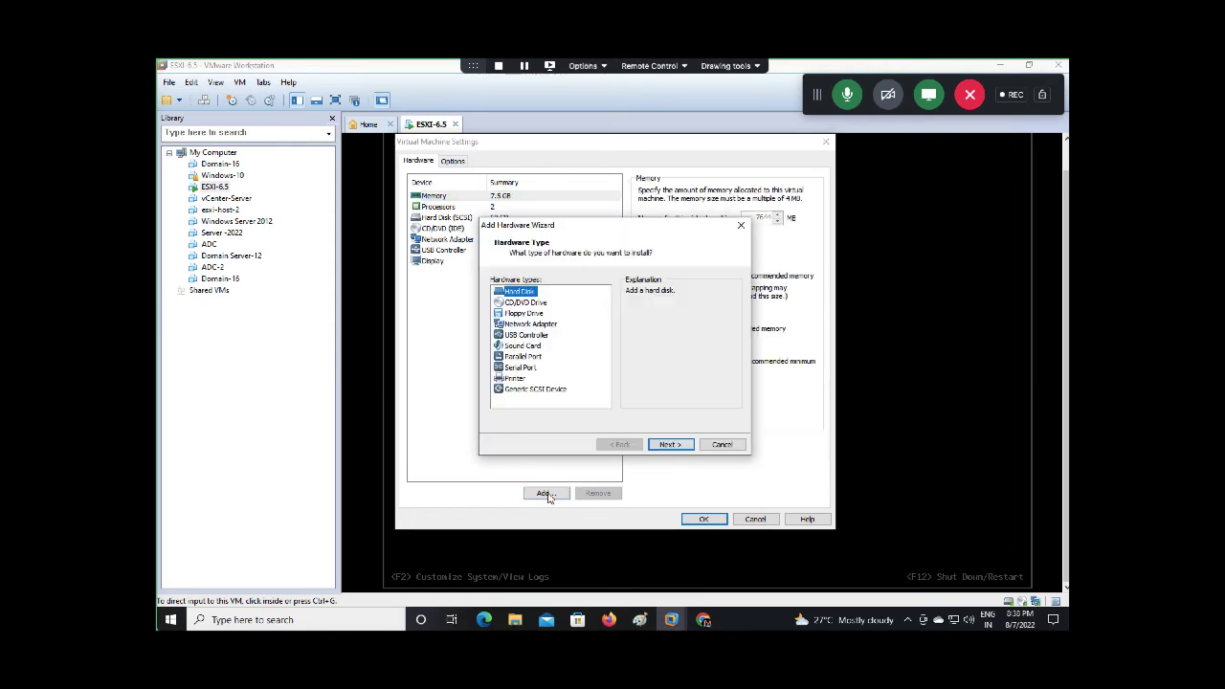
click(669, 444)
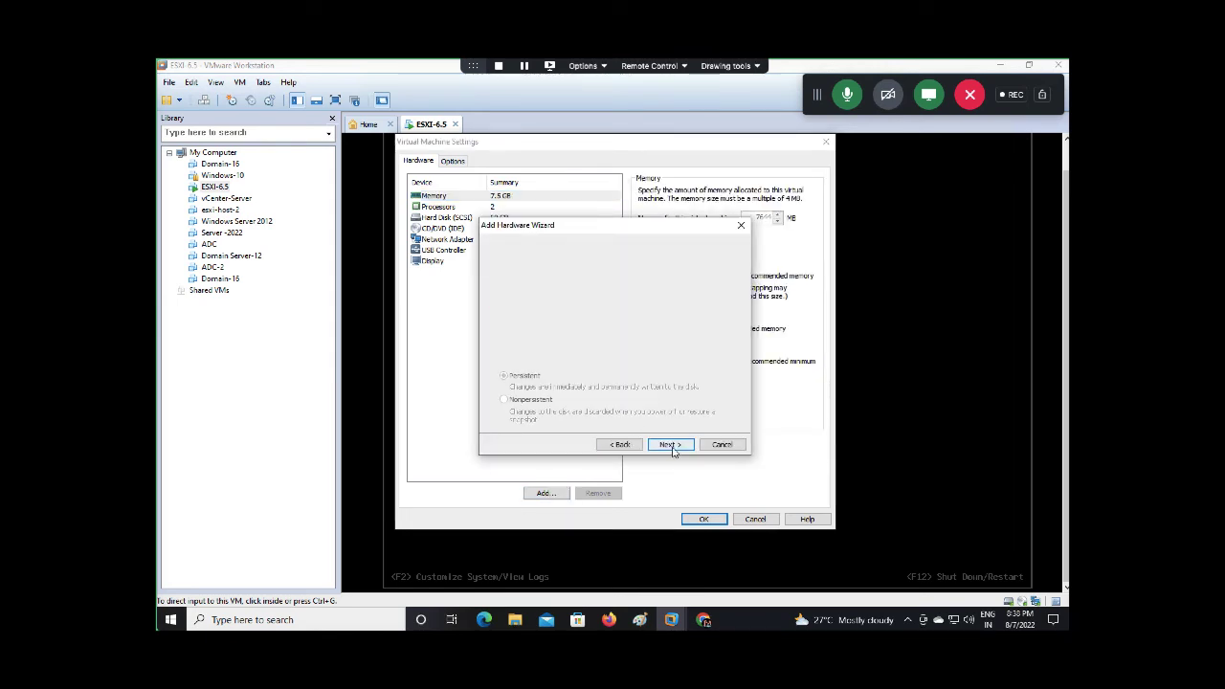
click(669, 444)
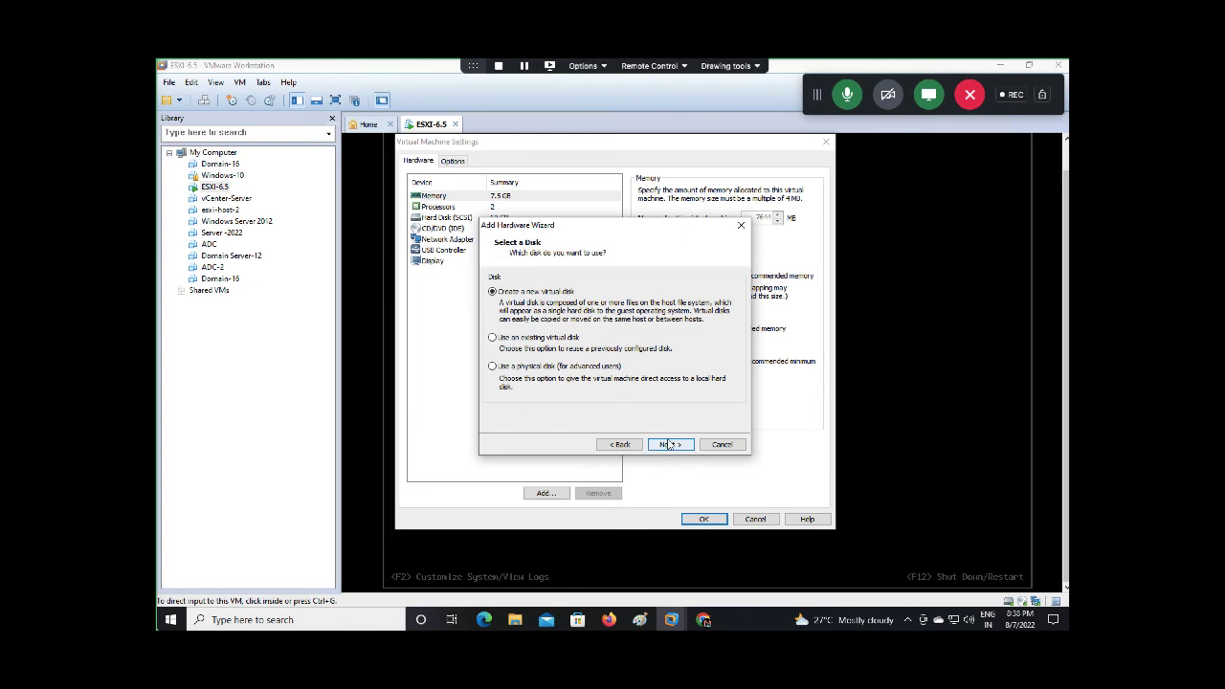
click(669, 444)
text(200)
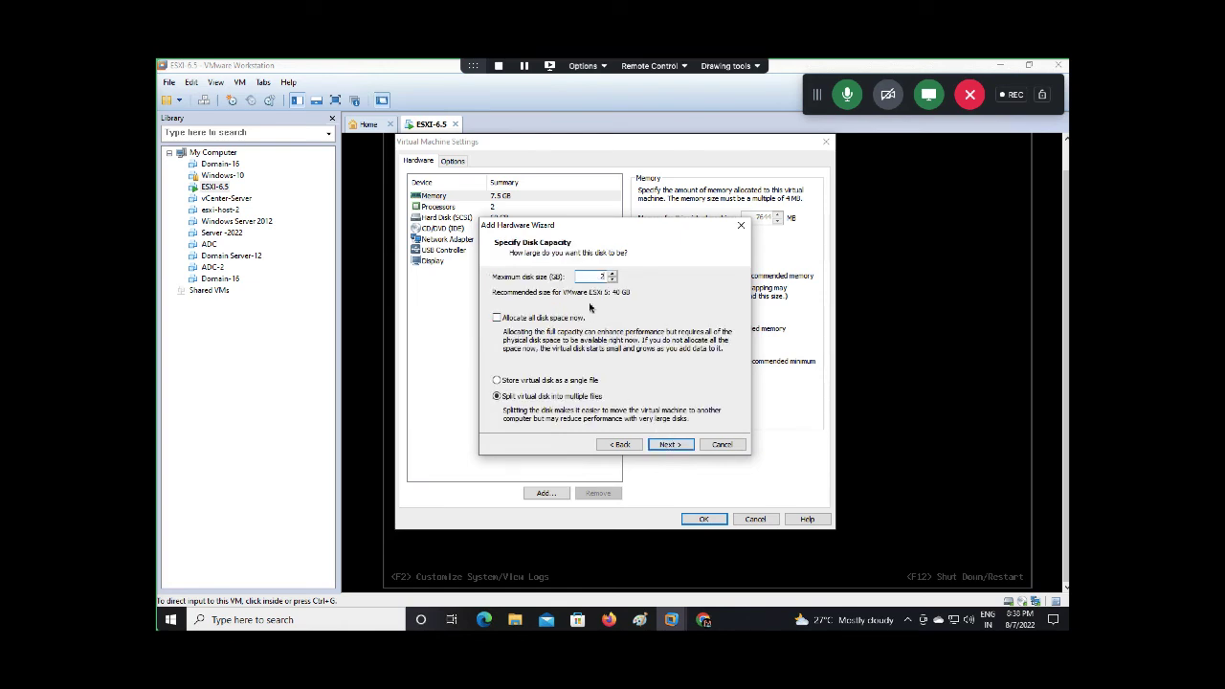
click(669, 444)
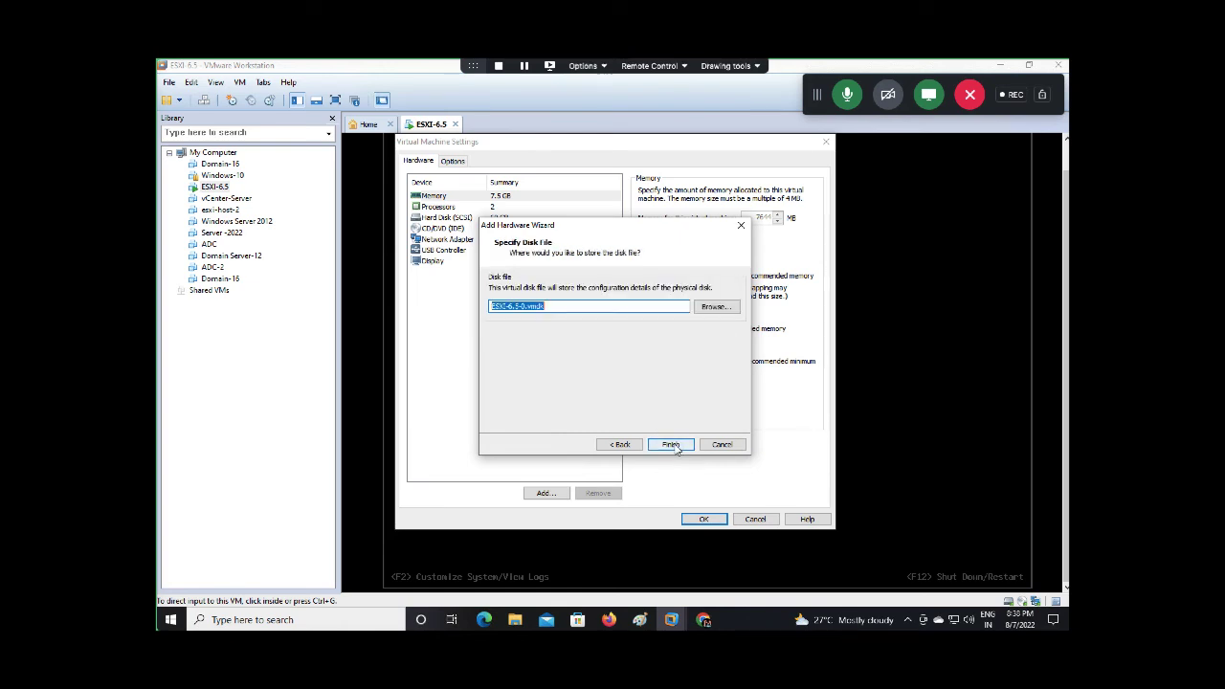
click(674, 446)
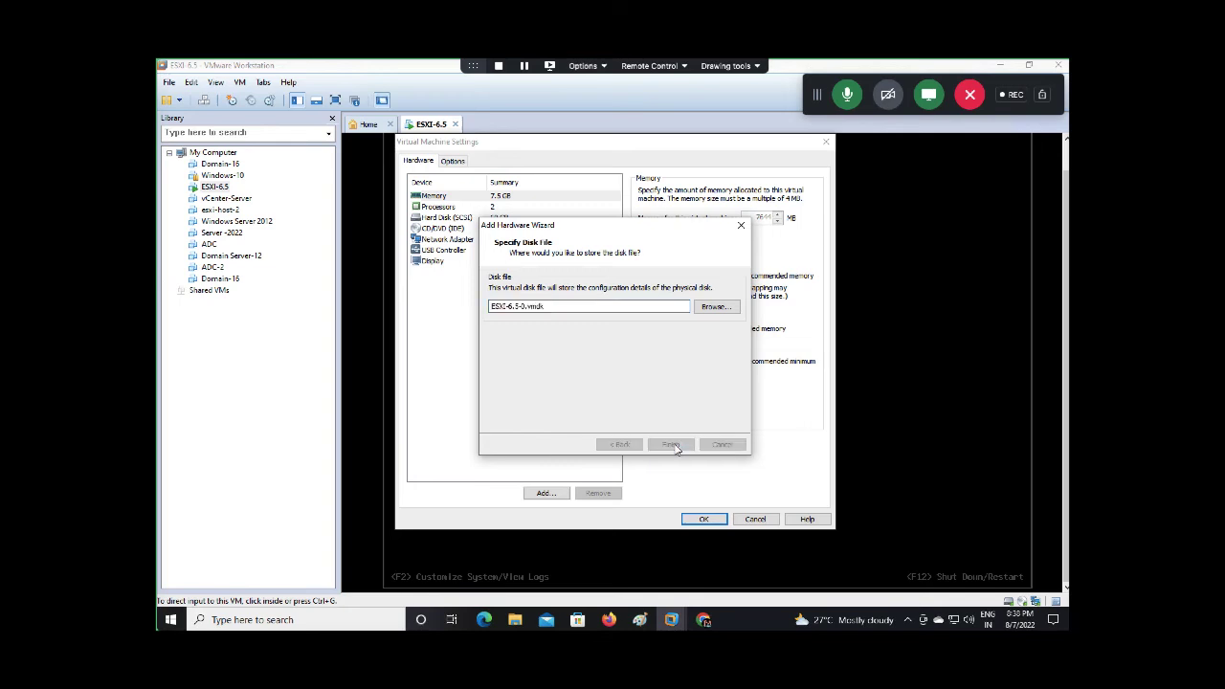
click(703, 520)
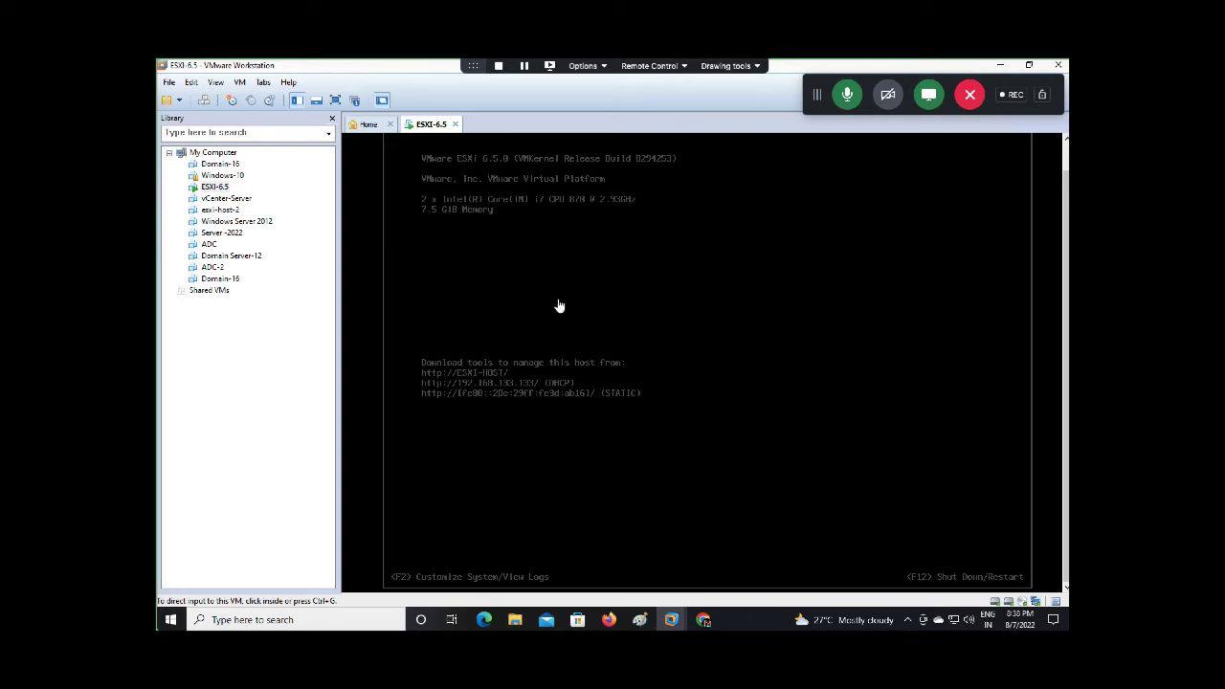
click(609, 620)
Check Storage > New datastore for a free disk, cancel when none appears, and return to ESXi-6.5
click(239, 233)
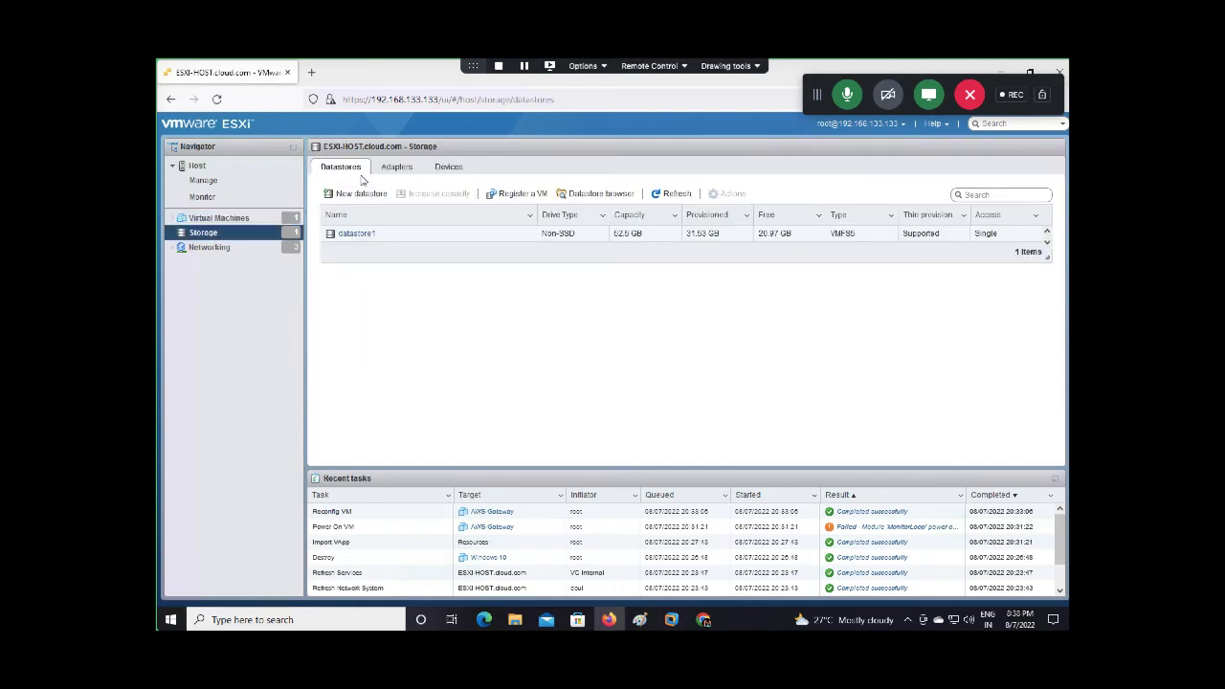
click(360, 196)
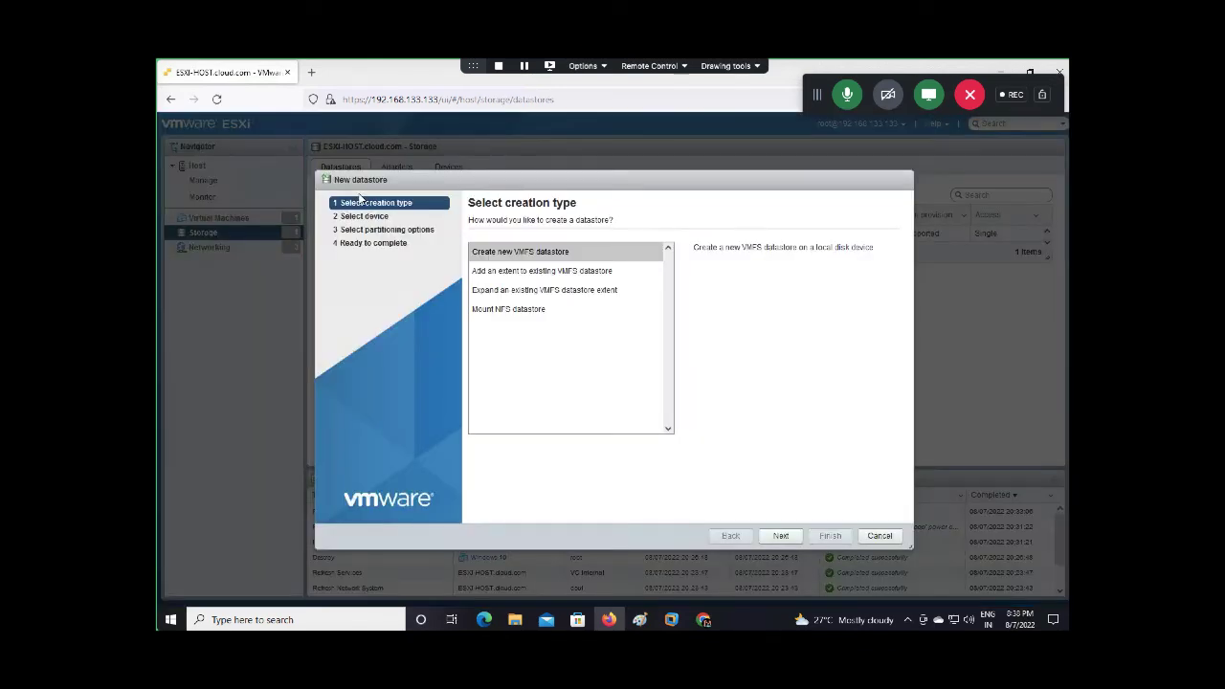
click(780, 536)
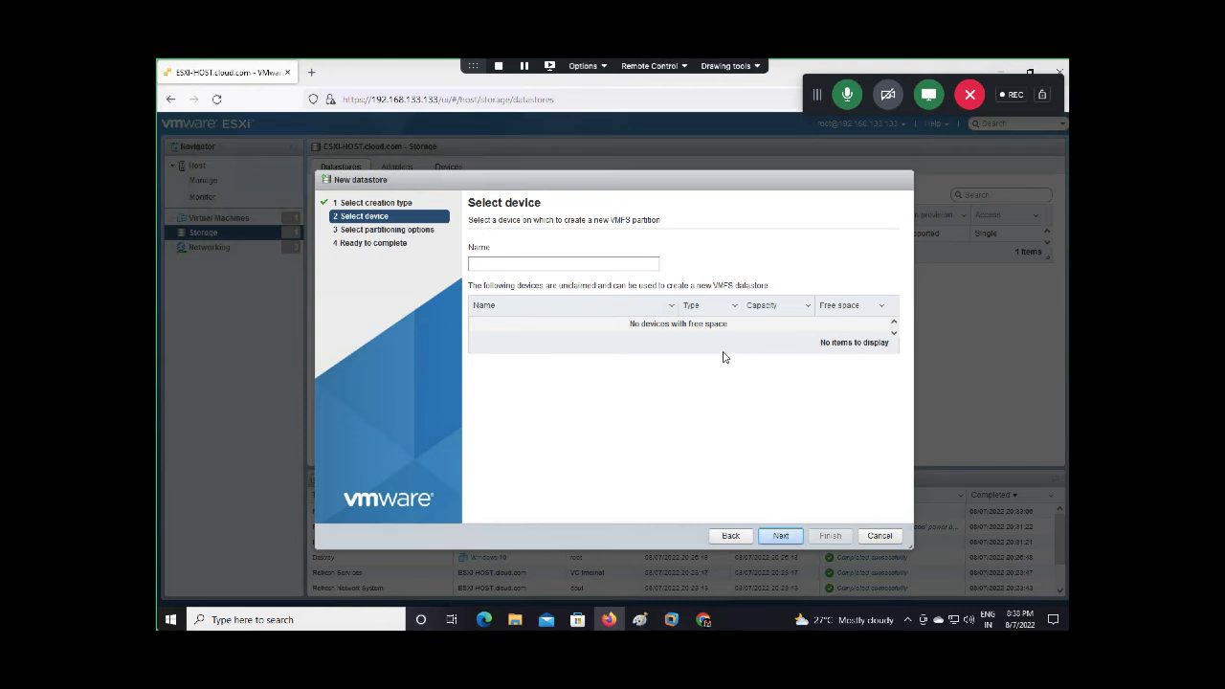
click(880, 544)
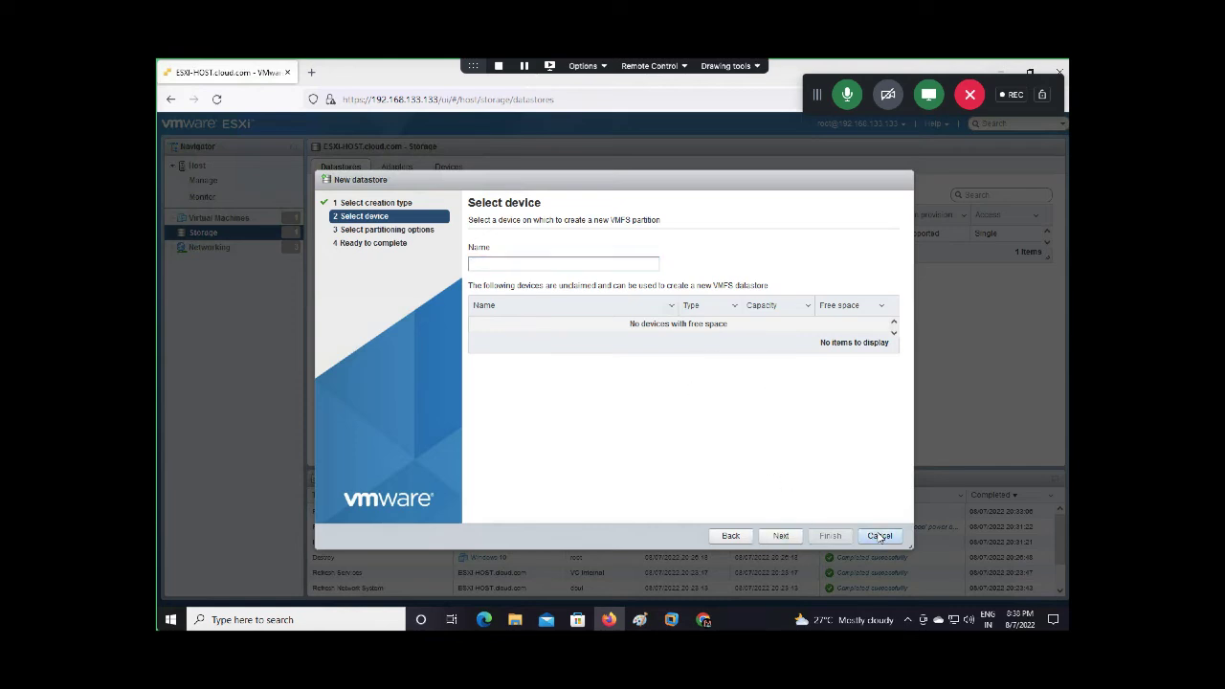
mouse_move(675, 622)
click(701, 570)
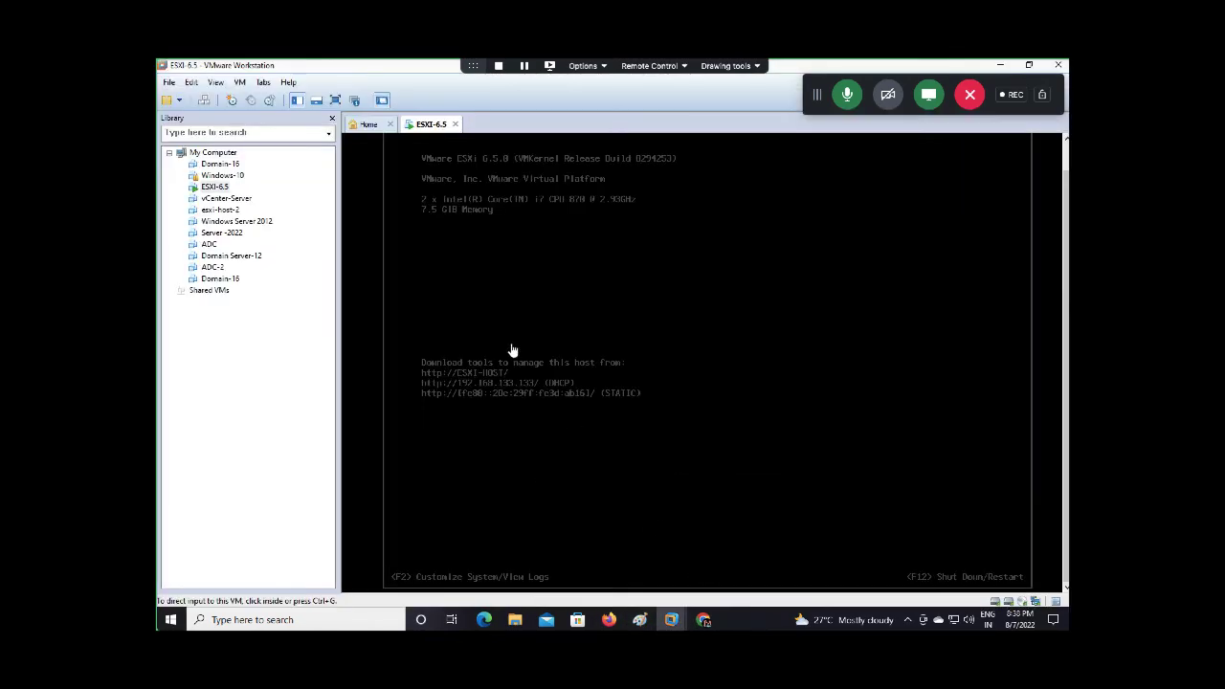
Reset the ESXi-6.5 VM via Power > Reset and wait for it to boot at 192.168.133.133
right_click(436, 125)
mouse_move(470, 156)
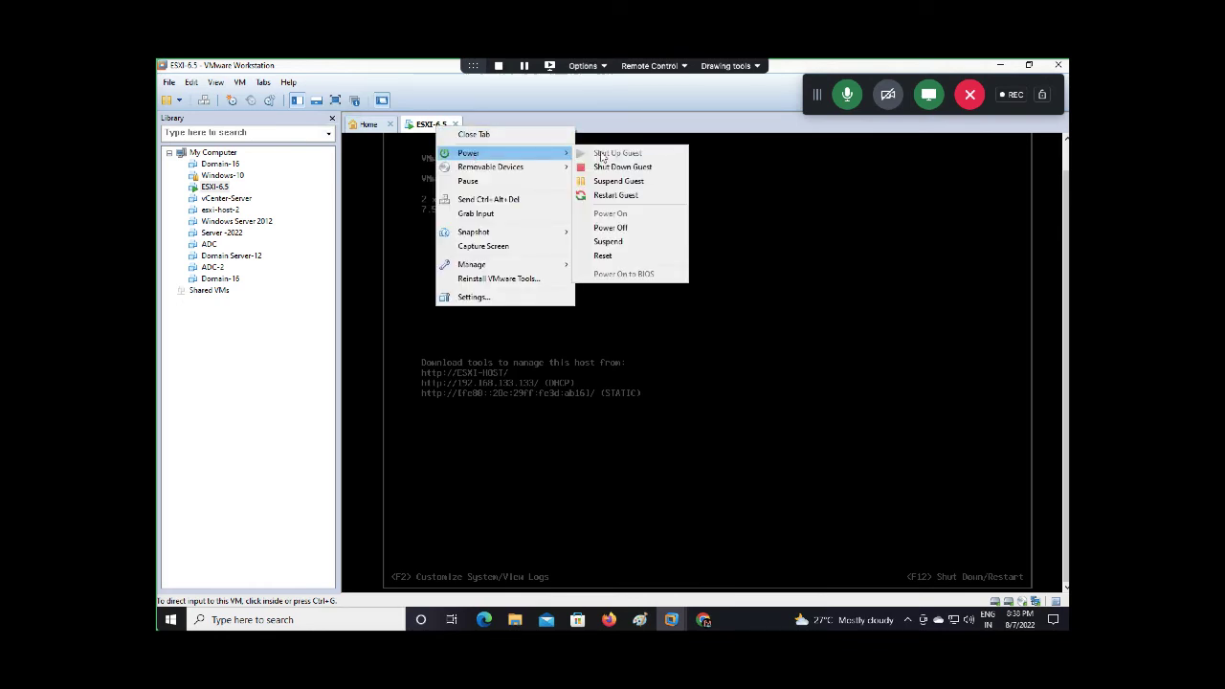
click(607, 256)
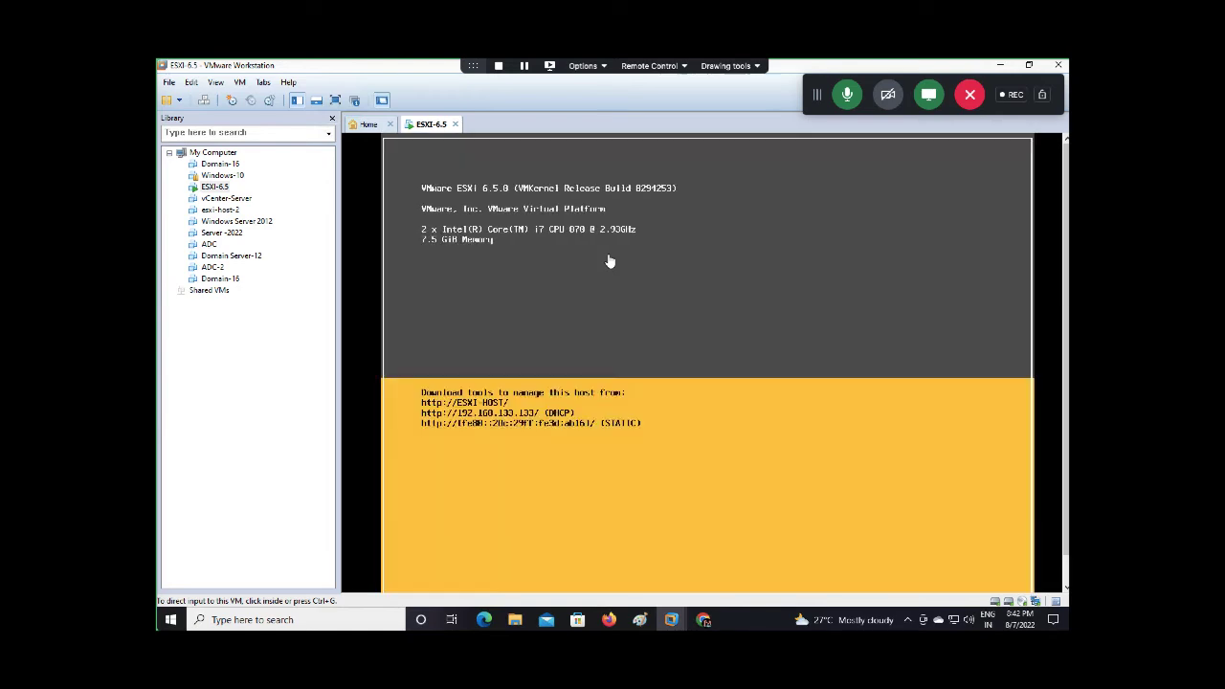
click(610, 620)
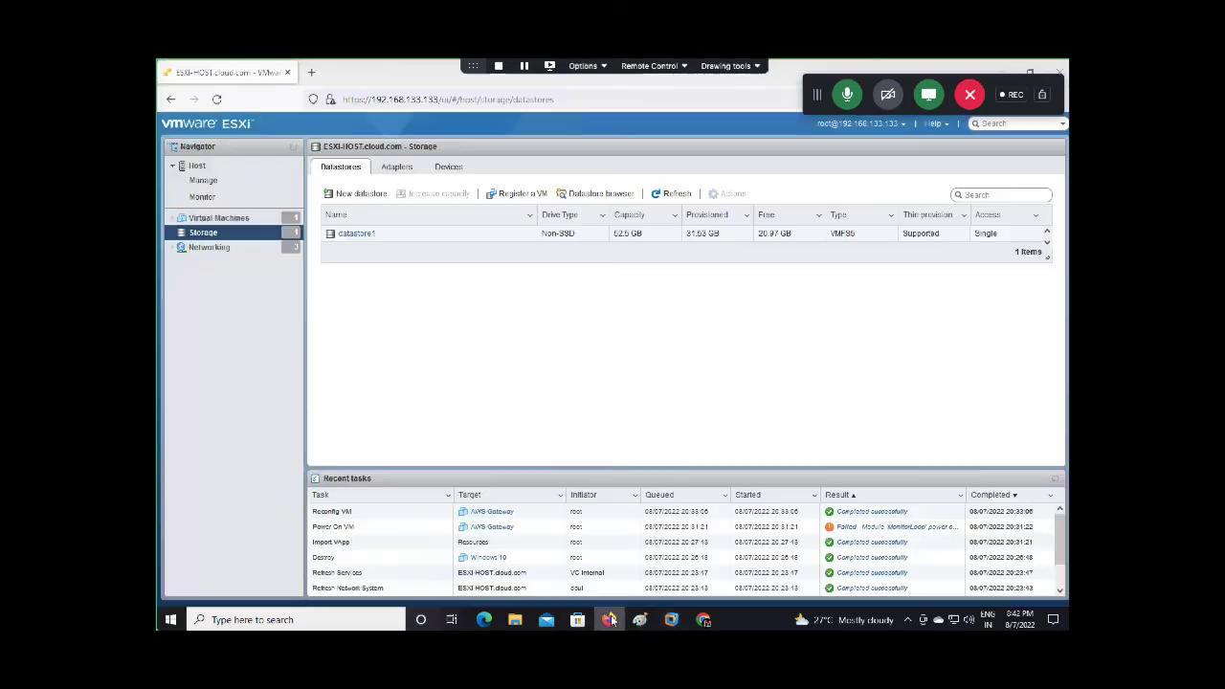
Reopen the ESXi host client at 192.168.133.133 in a new tab and sign in
click(432, 103)
click(431, 106)
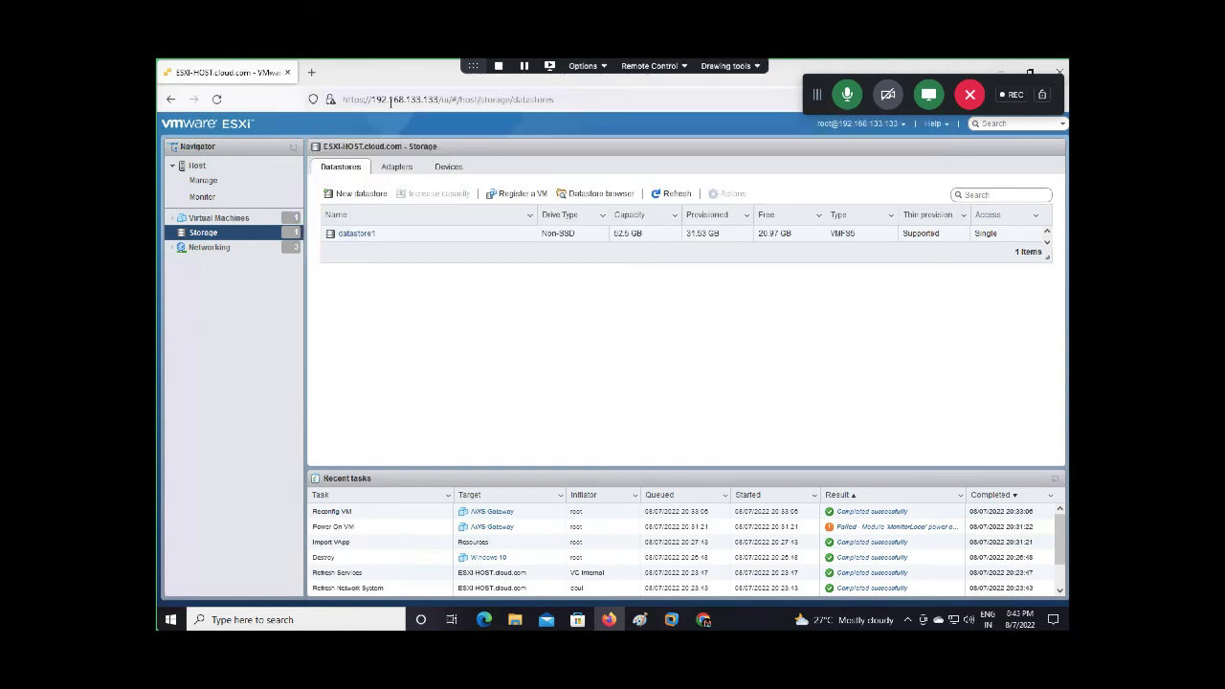
click(311, 72)
click(287, 73)
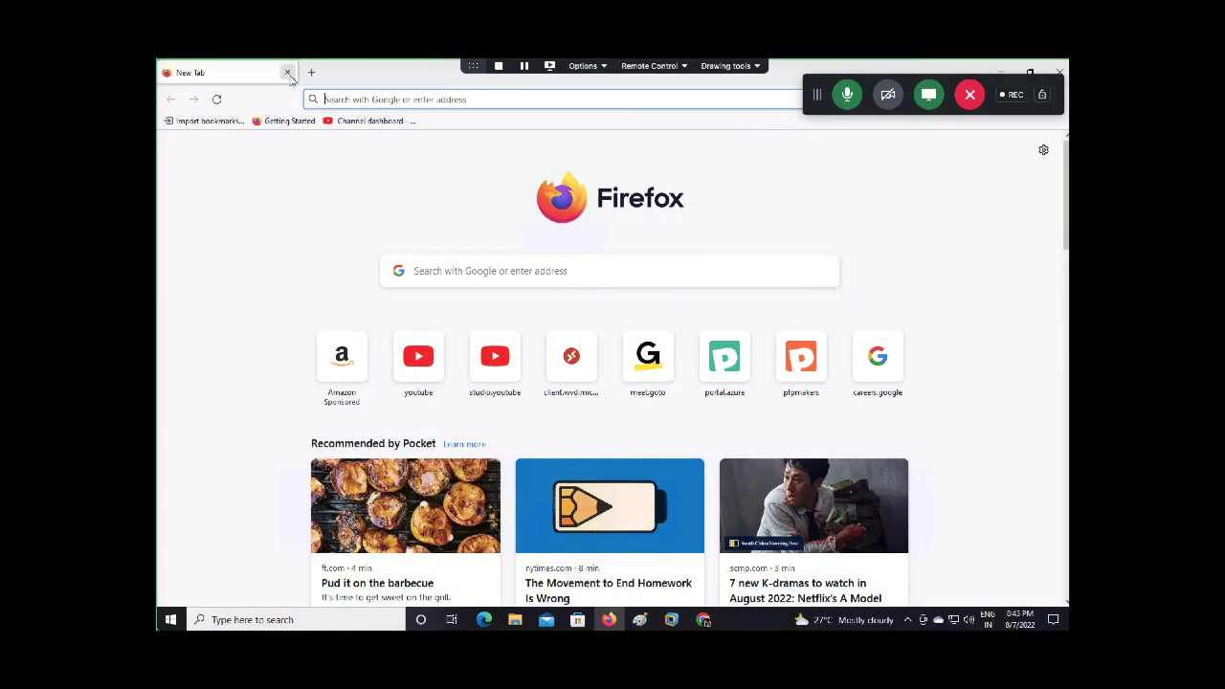
click(323, 99)
text(192)
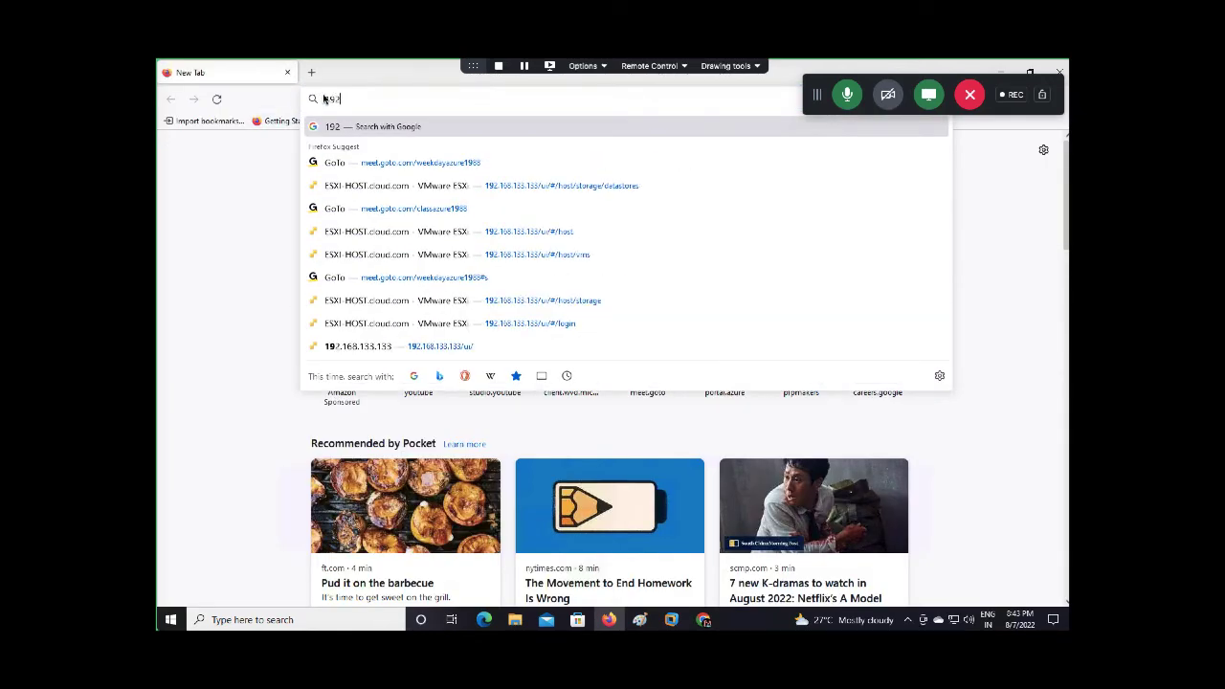
text(.168.133.133)
key(Return)
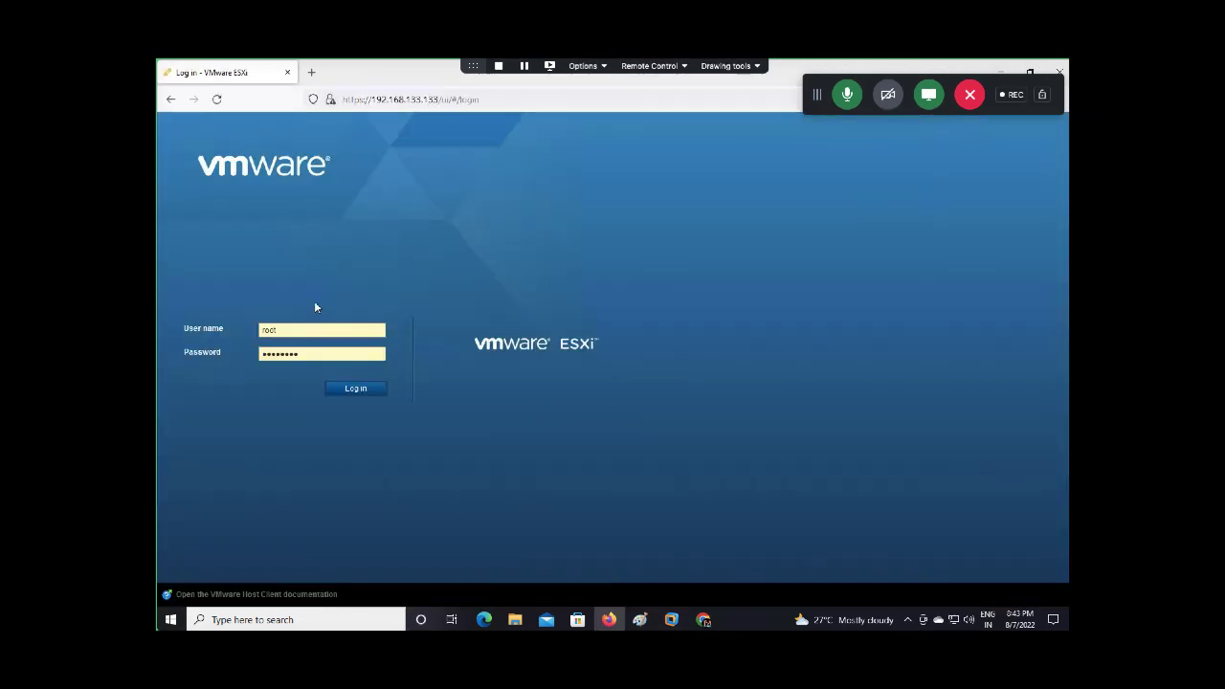
click(350, 389)
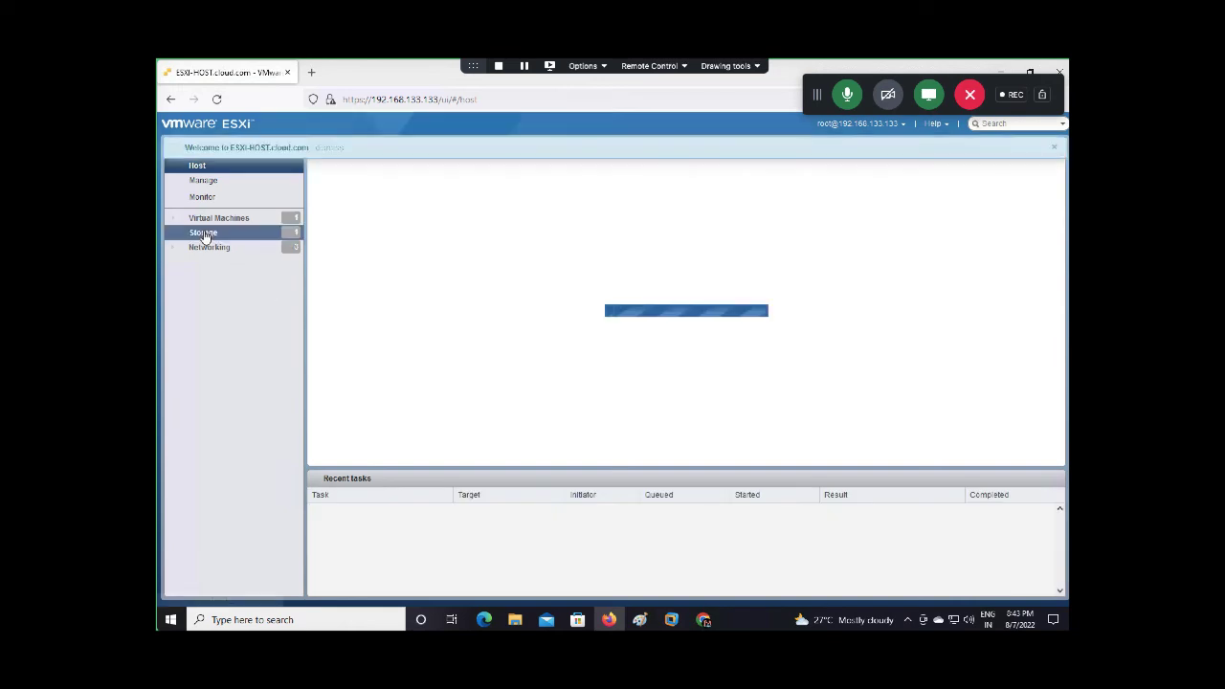
Create a full-disk VMFS 6 datastore named 'aws-storage' on the 200 GB disk
click(230, 232)
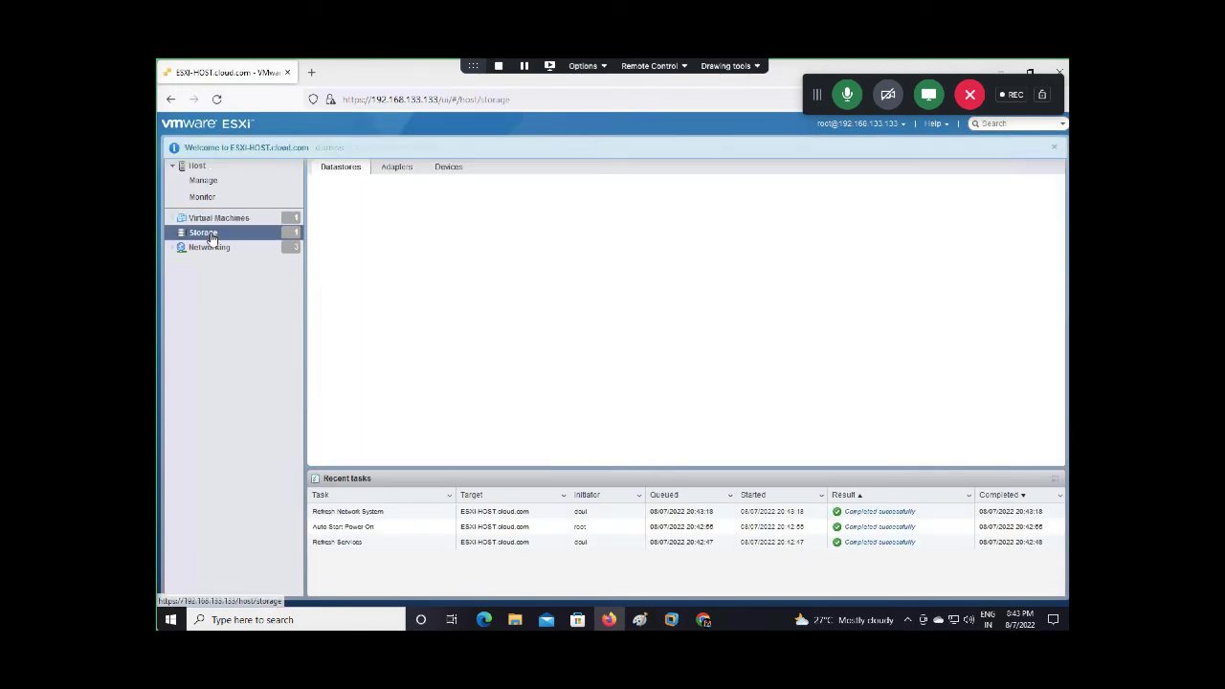
click(358, 195)
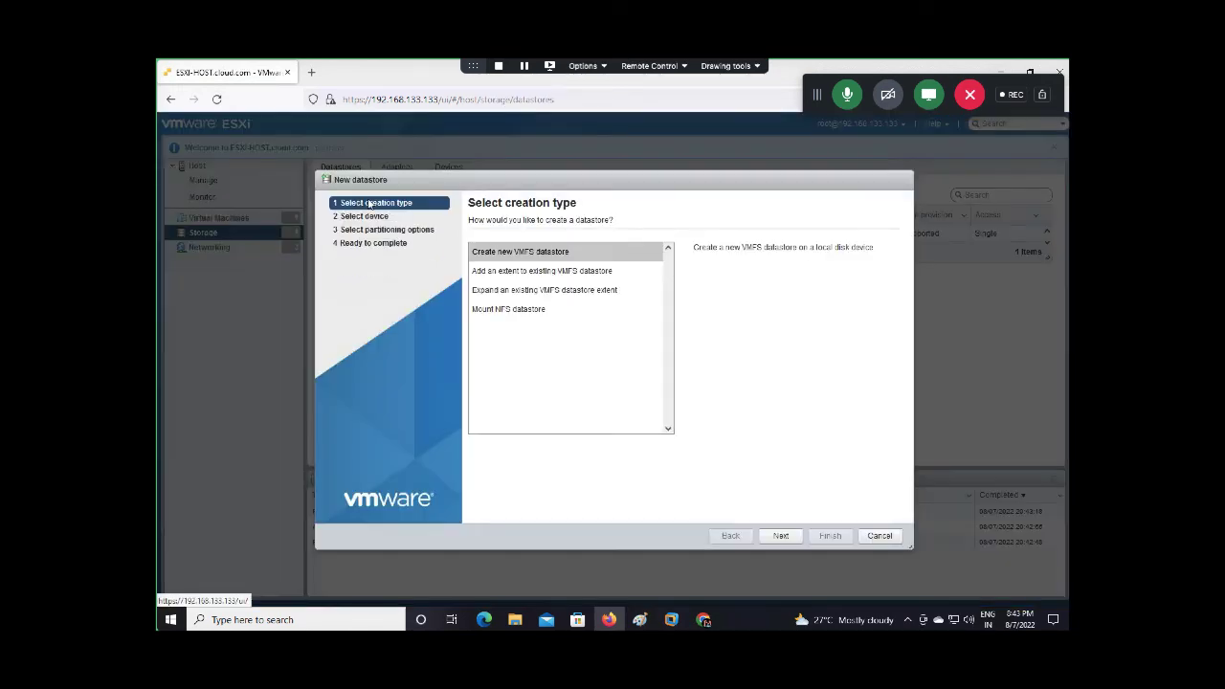
click(771, 536)
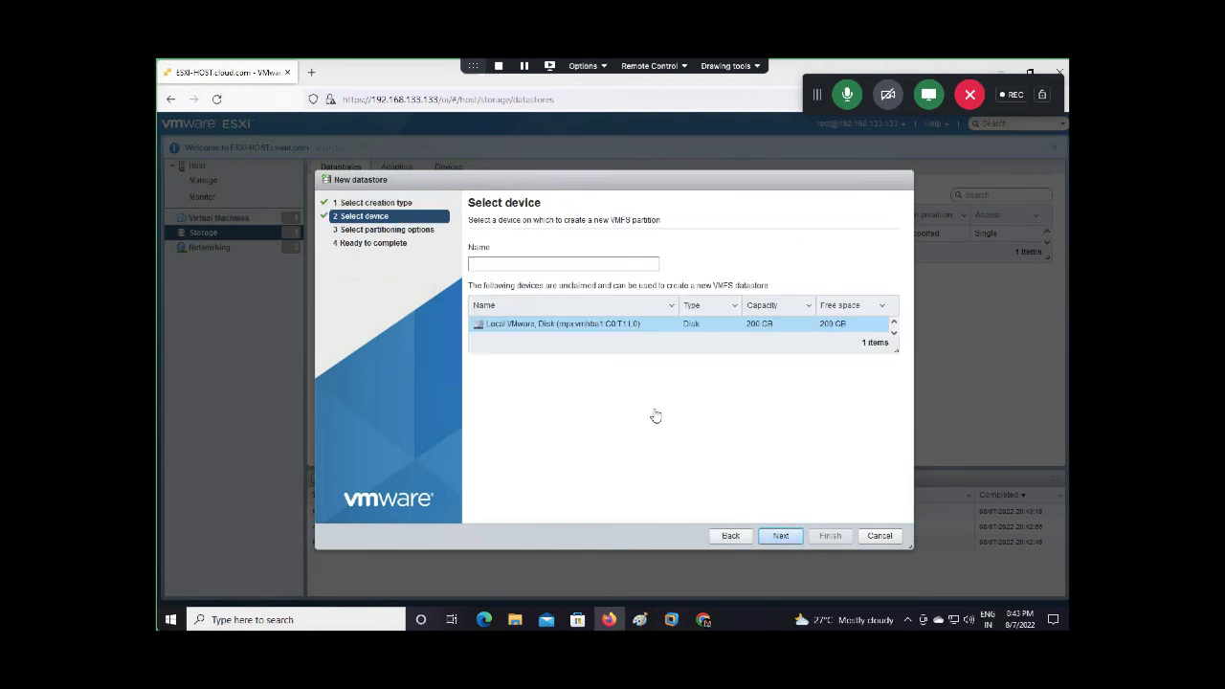
text(aws-storage)
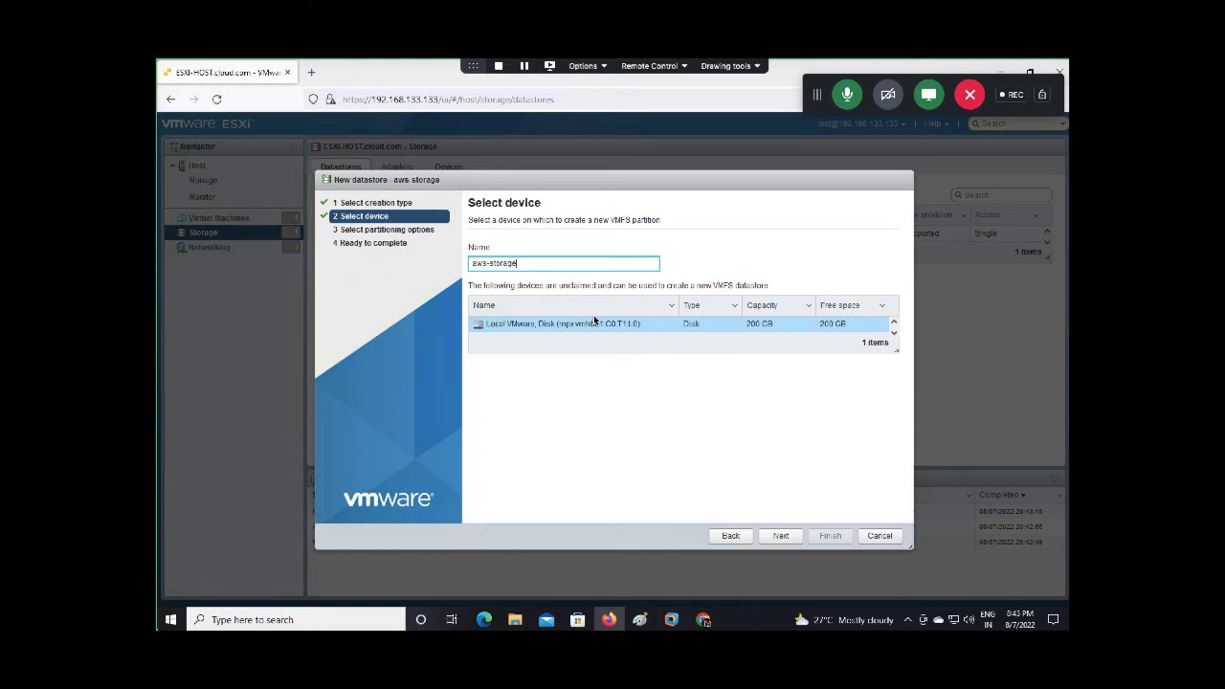
click(778, 539)
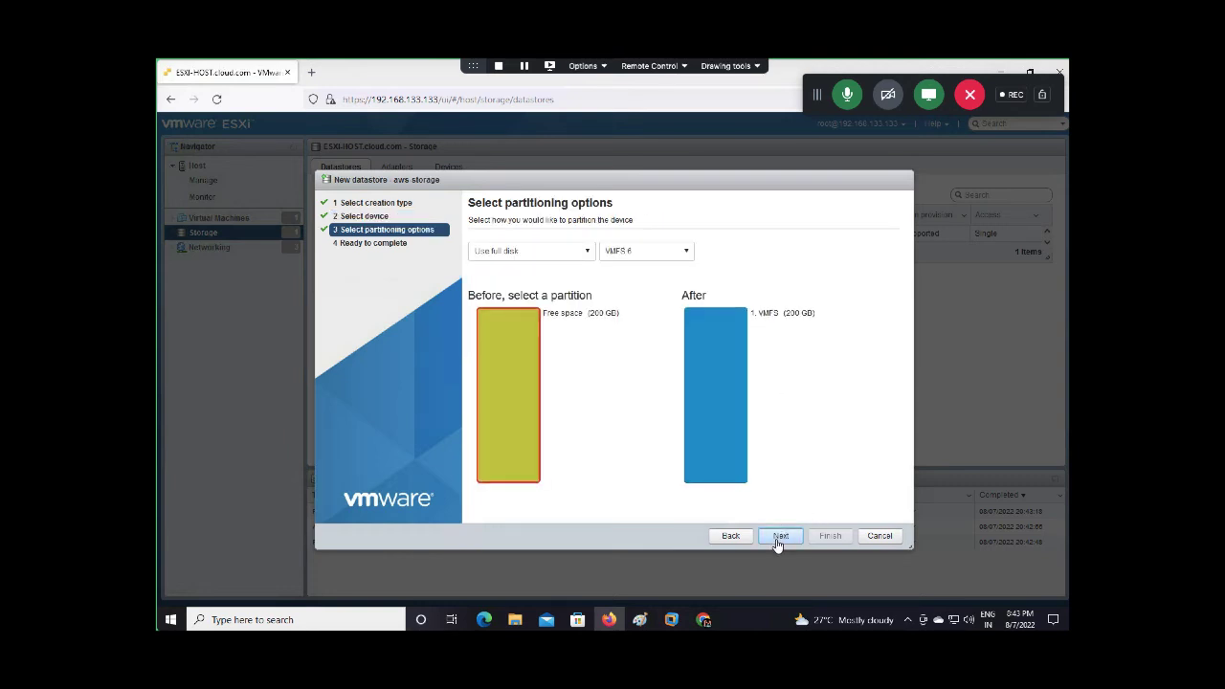
click(778, 538)
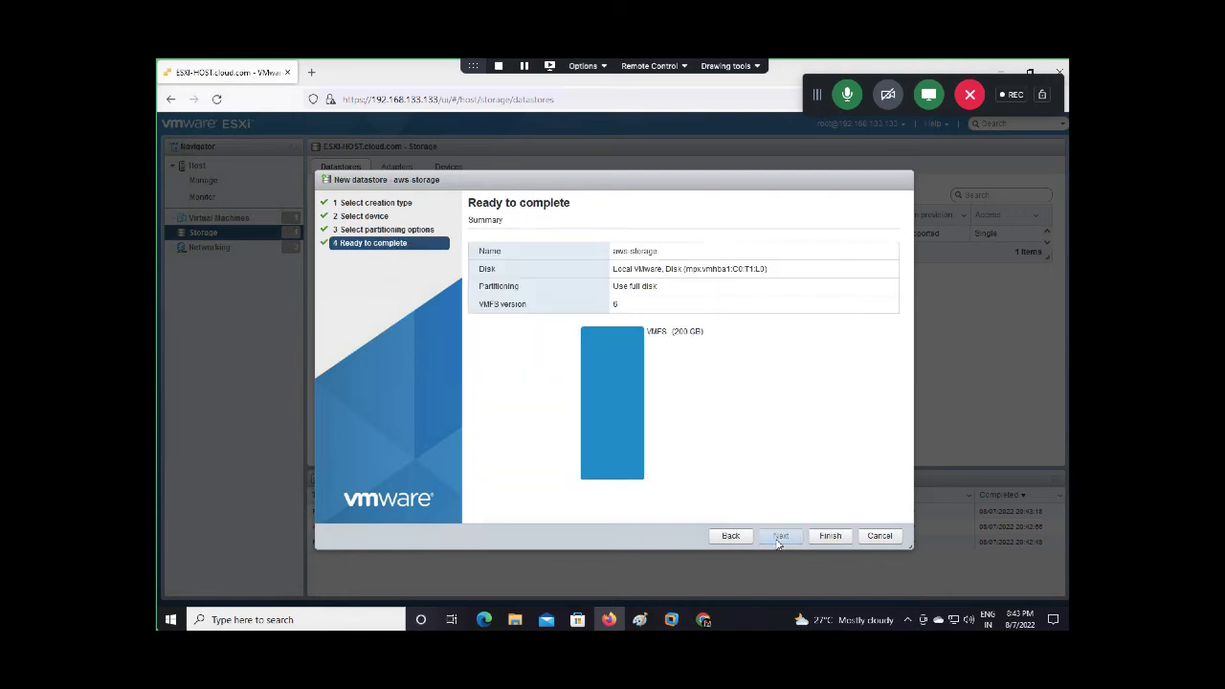
click(828, 536)
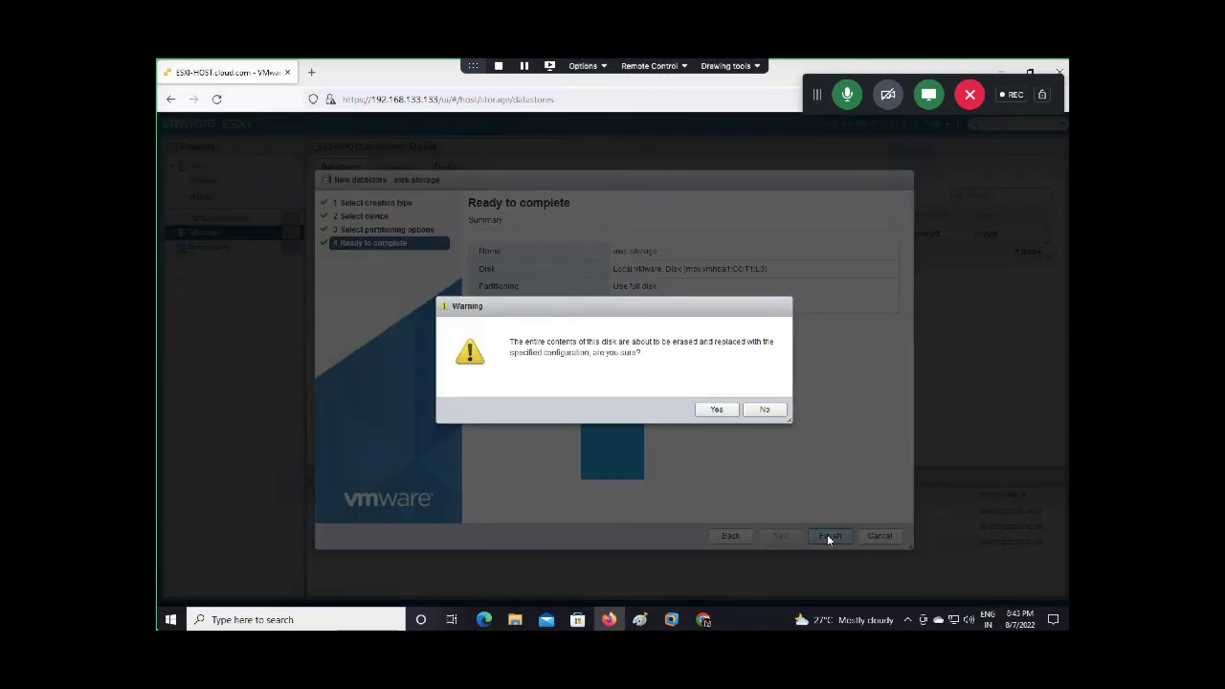
click(716, 410)
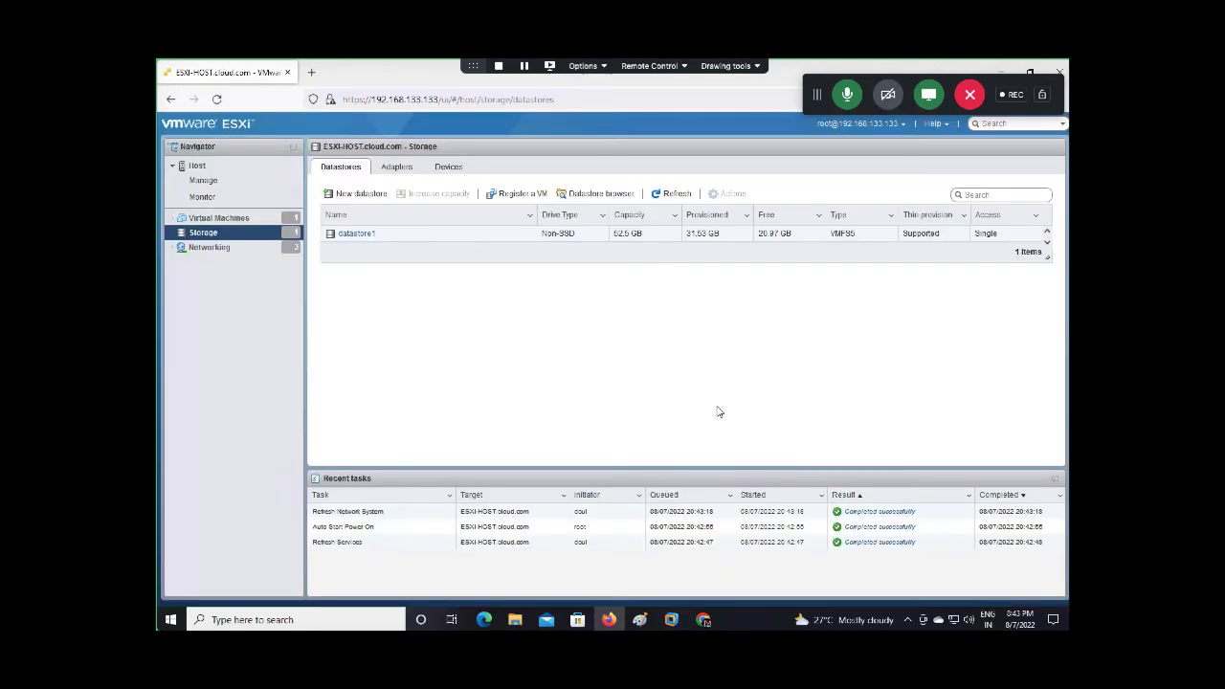
Refresh the datastore list to confirm aws-storage, then show the virtual machines list
click(674, 195)
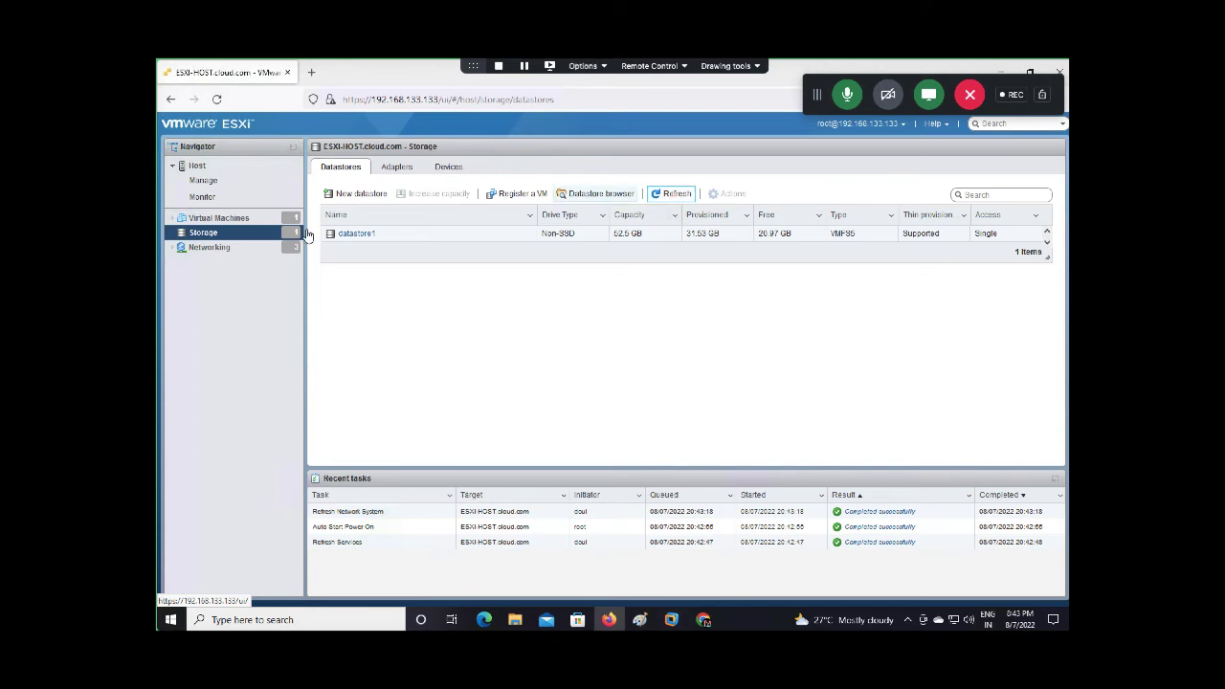
click(216, 220)
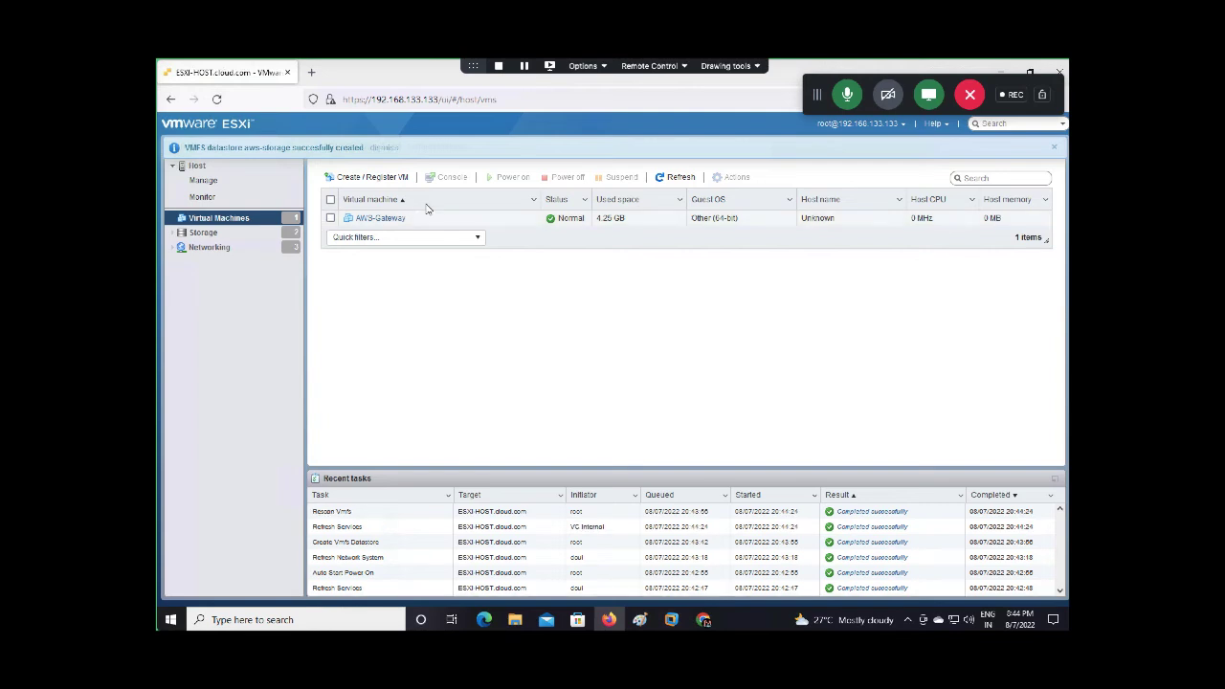
Open AWS-Gateway's settings and add a new standard hard disk
click(330, 218)
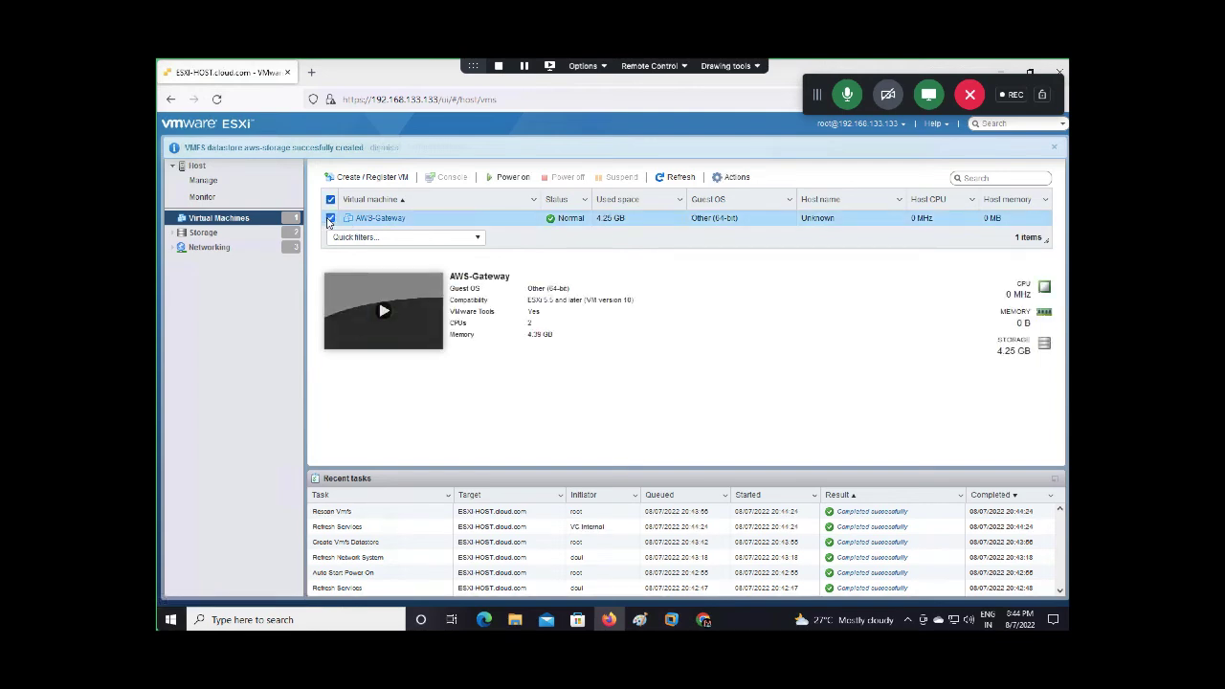
click(736, 178)
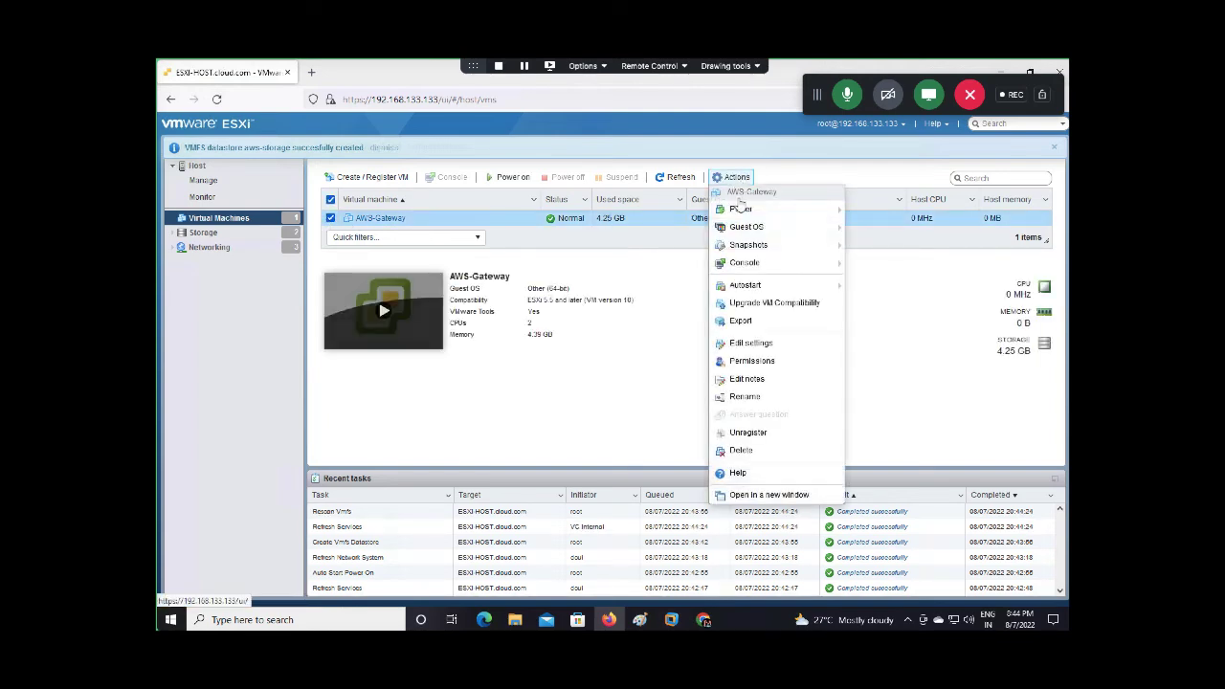
click(743, 344)
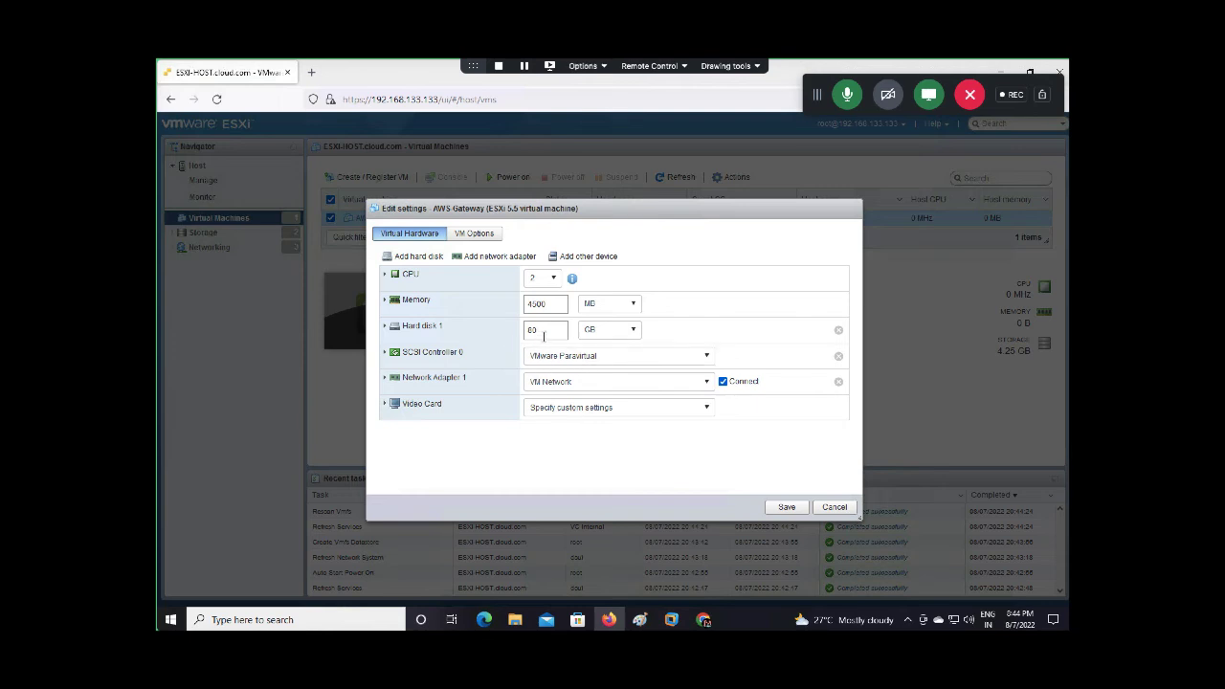
click(417, 259)
click(421, 273)
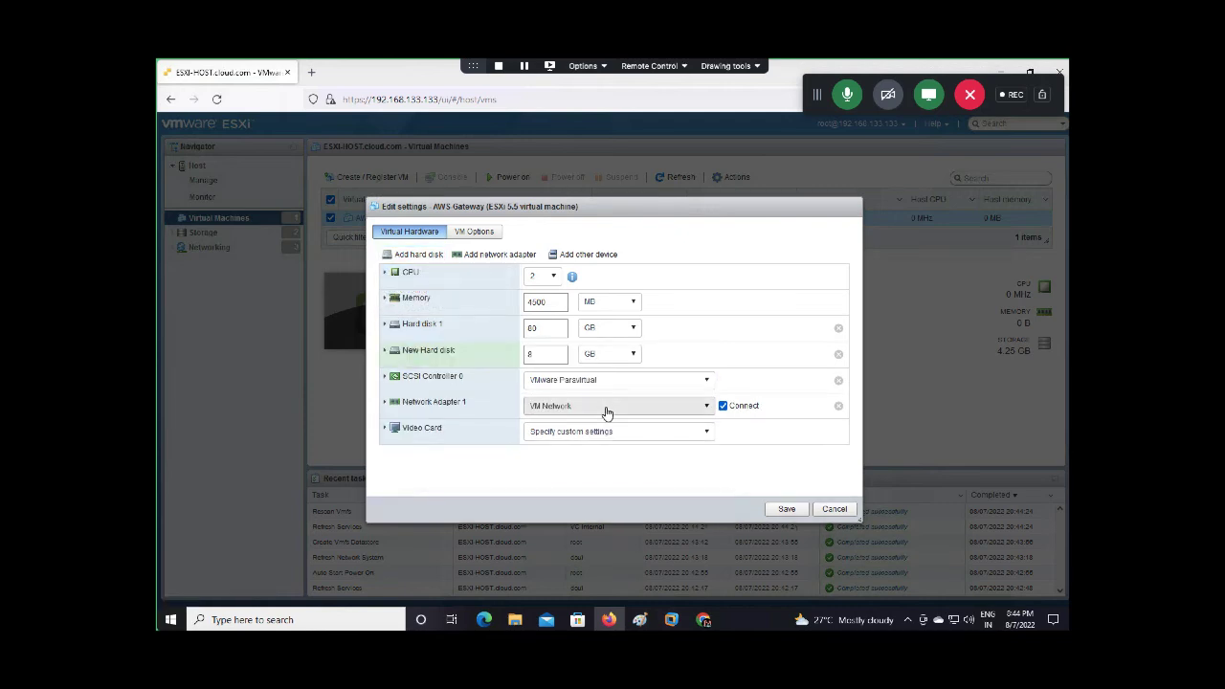
Make the new disk 180 GB, thin provisioned, stored on aws-storage, and save
double_click(539, 351)
text(18)
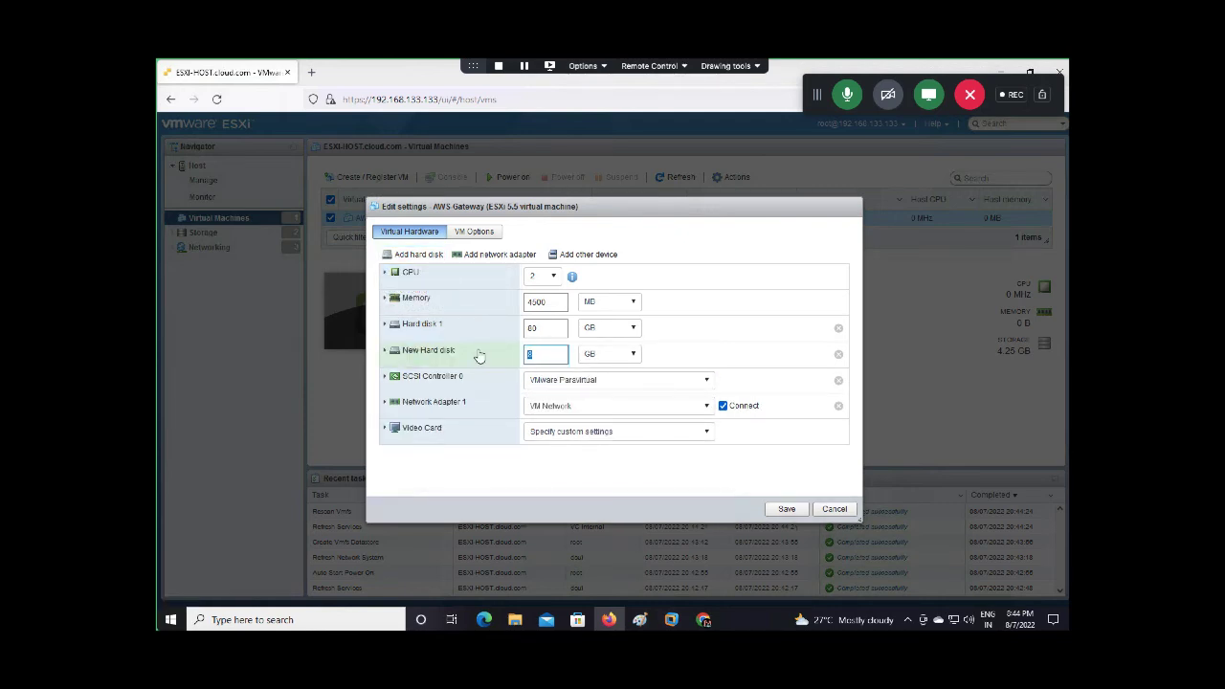
text(0)
click(720, 340)
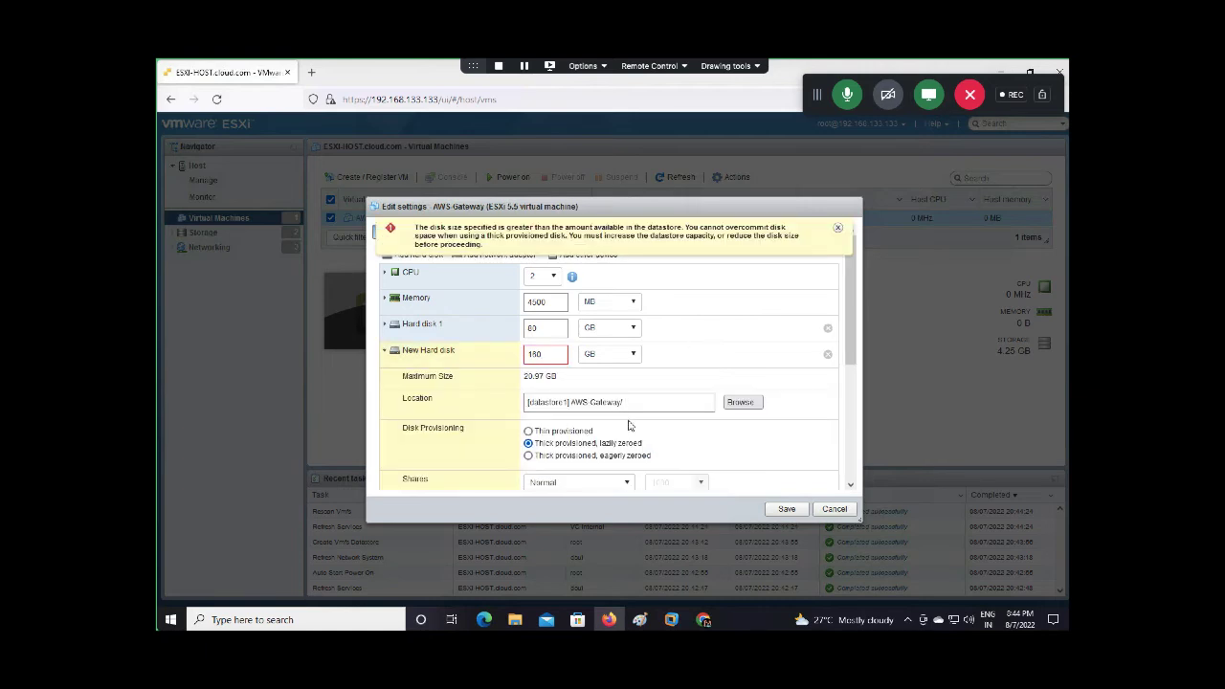
click(549, 434)
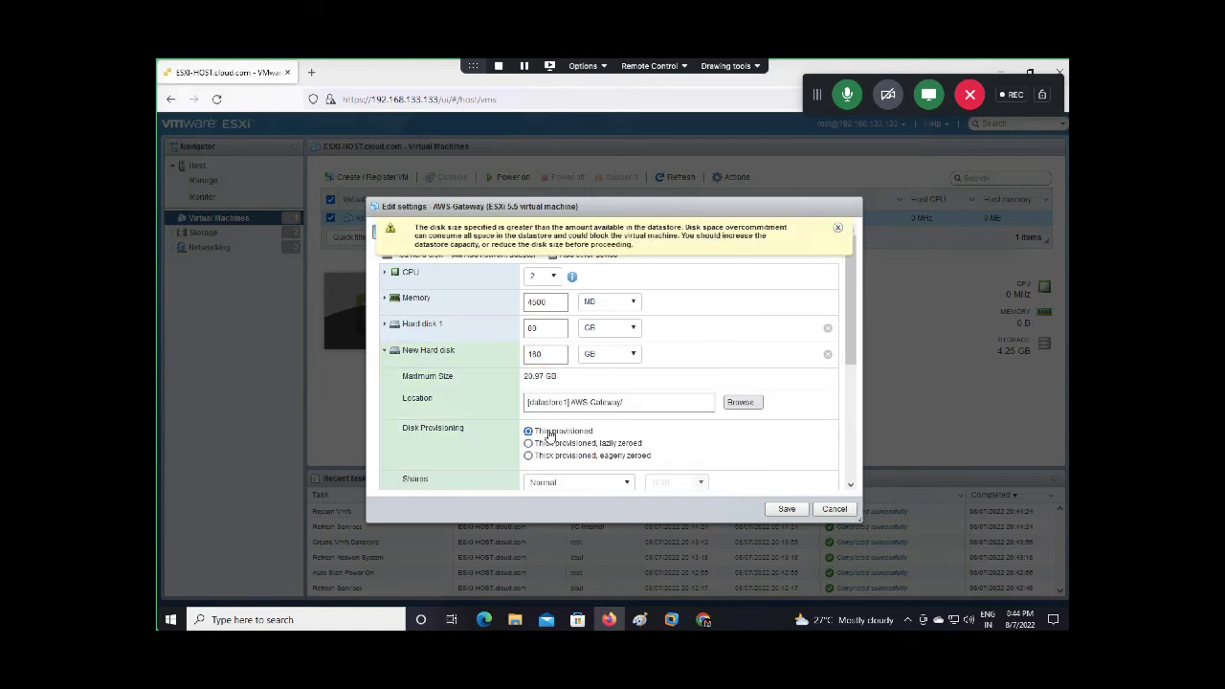
click(735, 406)
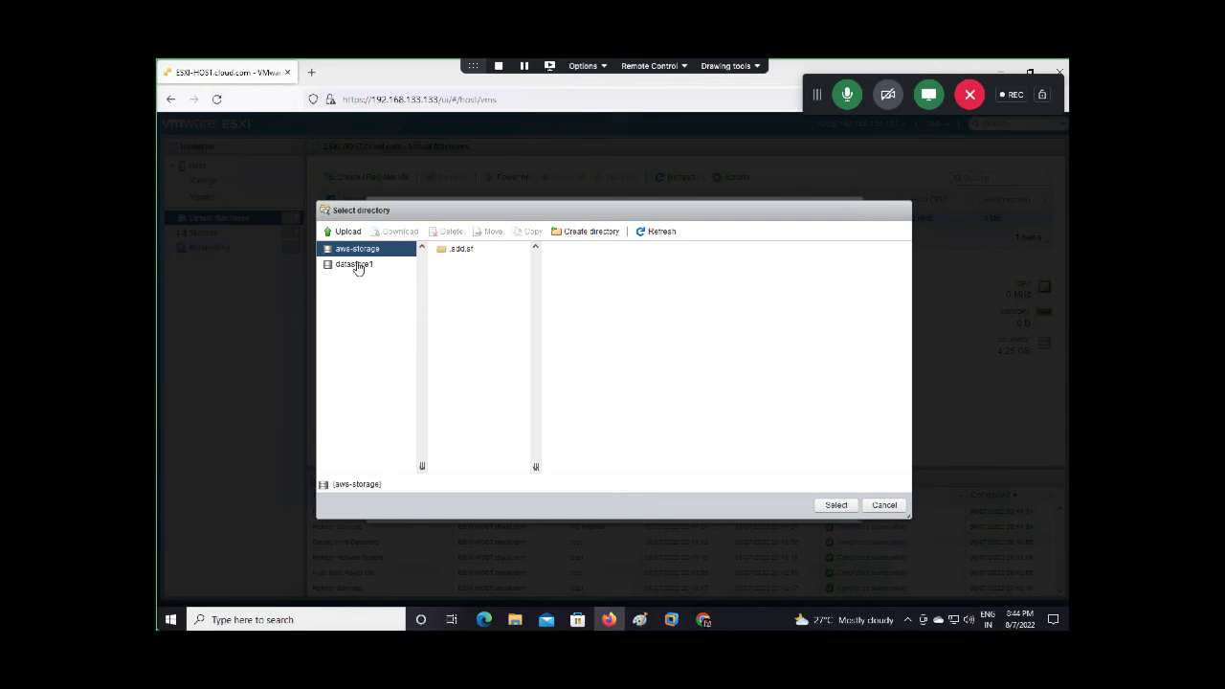
click(825, 505)
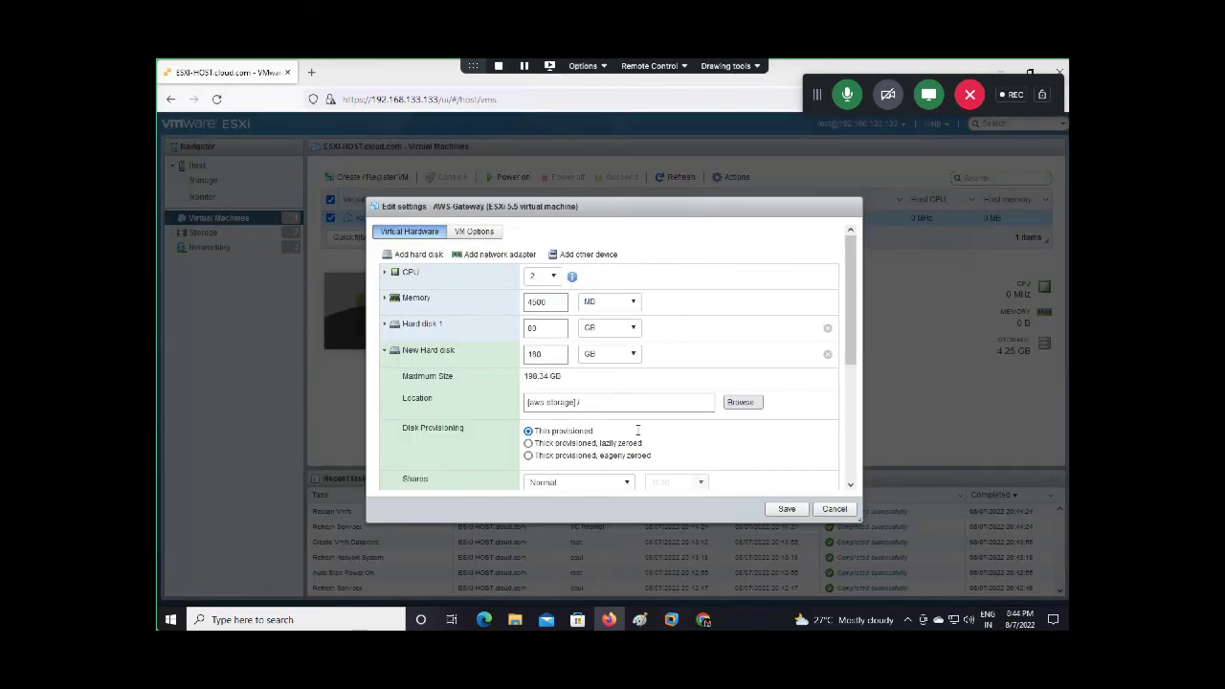
click(786, 509)
click(785, 509)
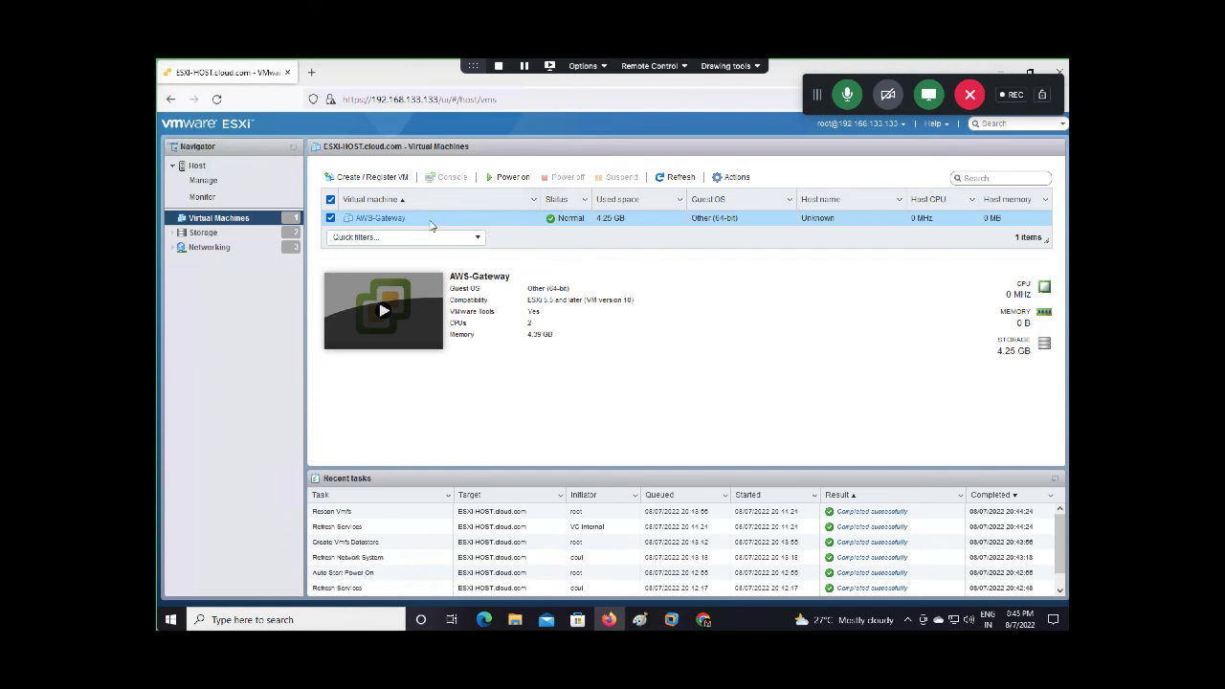
Log in to the AWS-Gateway console as admin to reach the menu showing IP 192.168.133.140
click(378, 323)
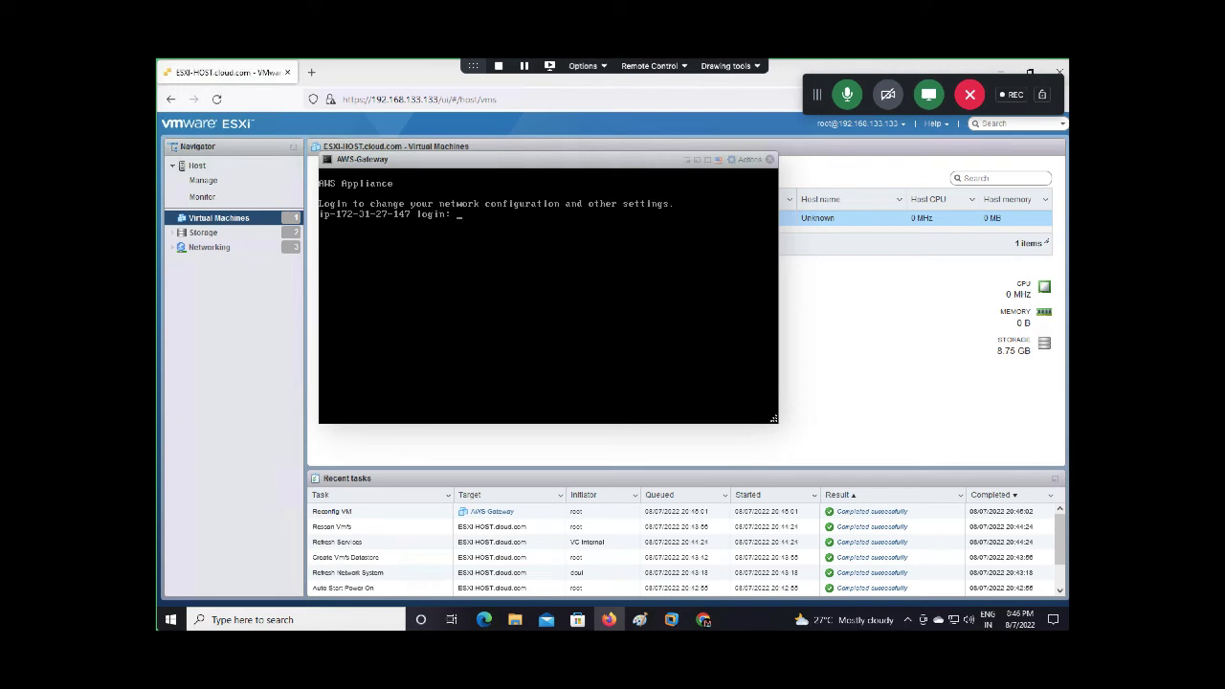
text(admin)
key(Return)
key(Return)
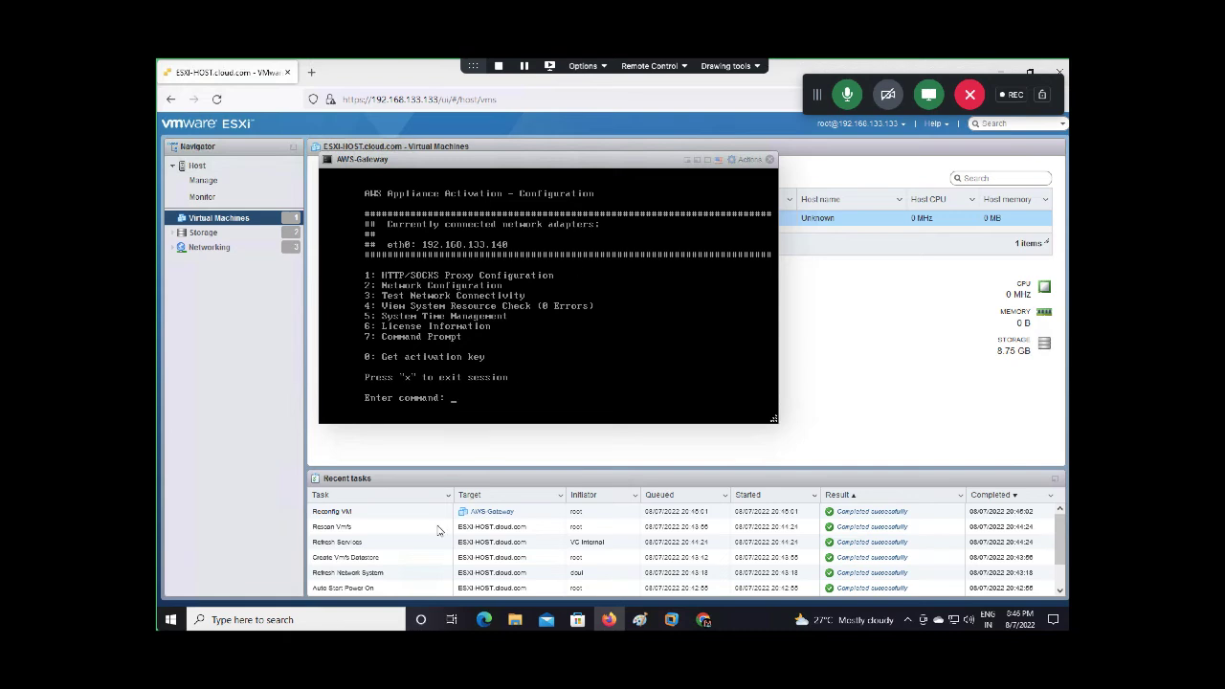
click(703, 619)
Confirm the OVF deployment steps are done and continue to Connect to AWS
scroll(557, 393, up, 15)
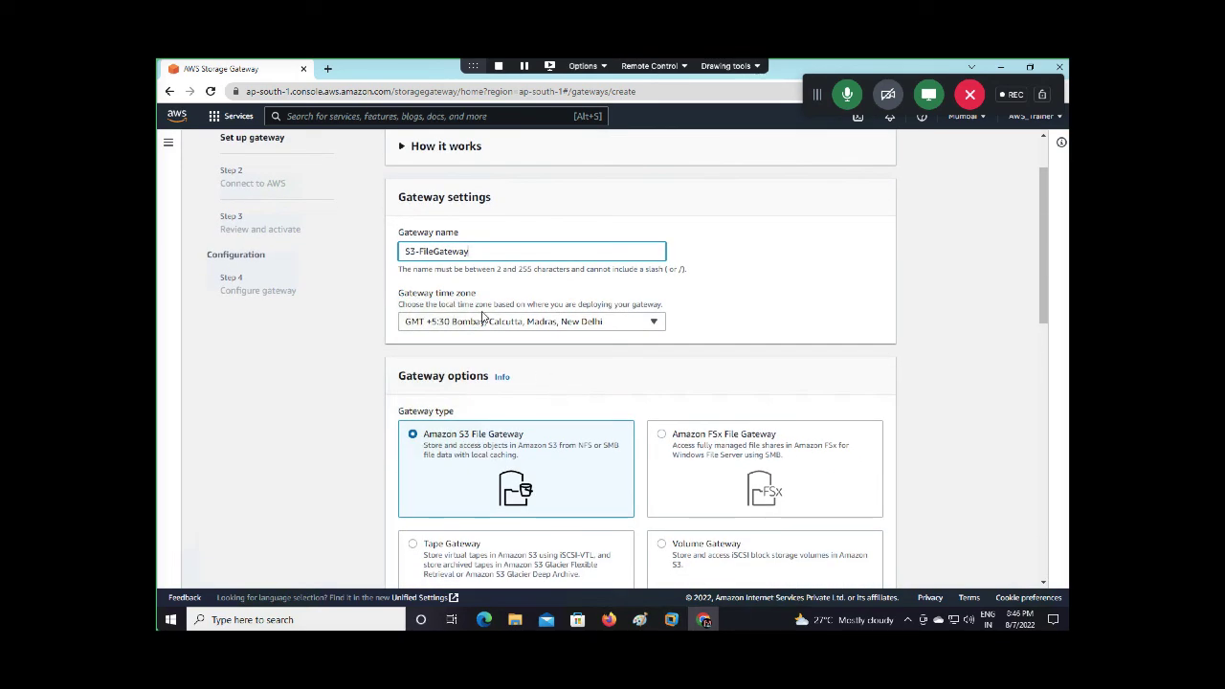
scroll(440, 266, down, 3)
scroll(464, 383, down, 15)
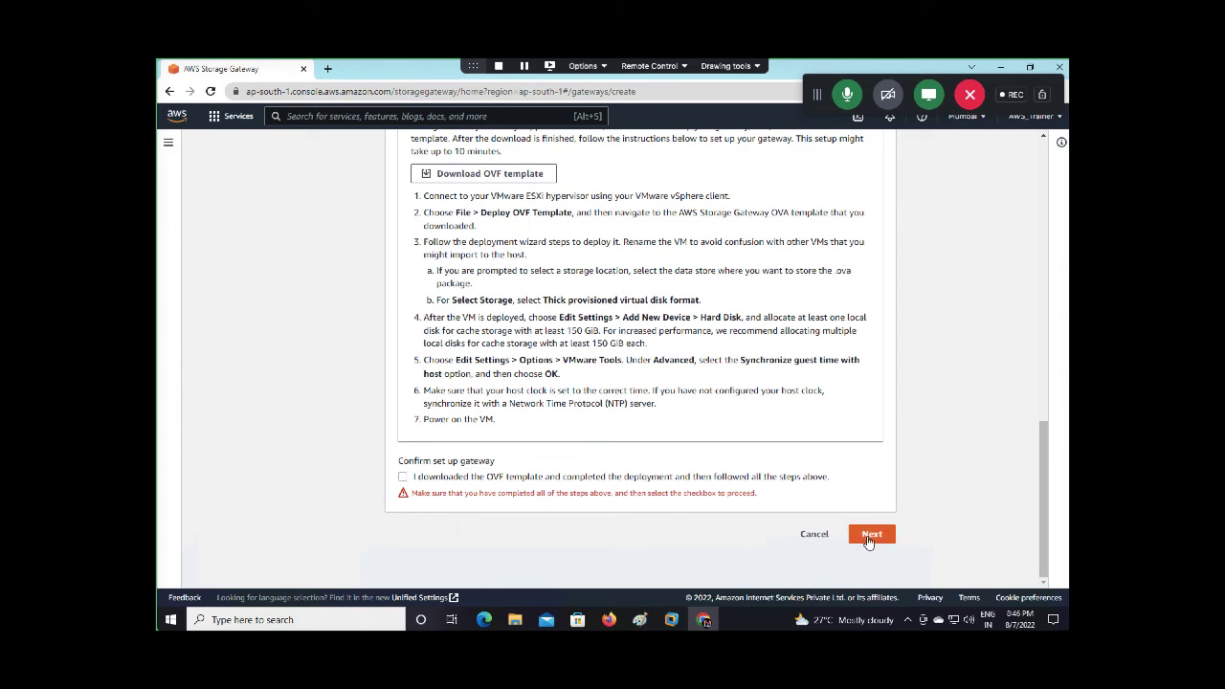
click(403, 478)
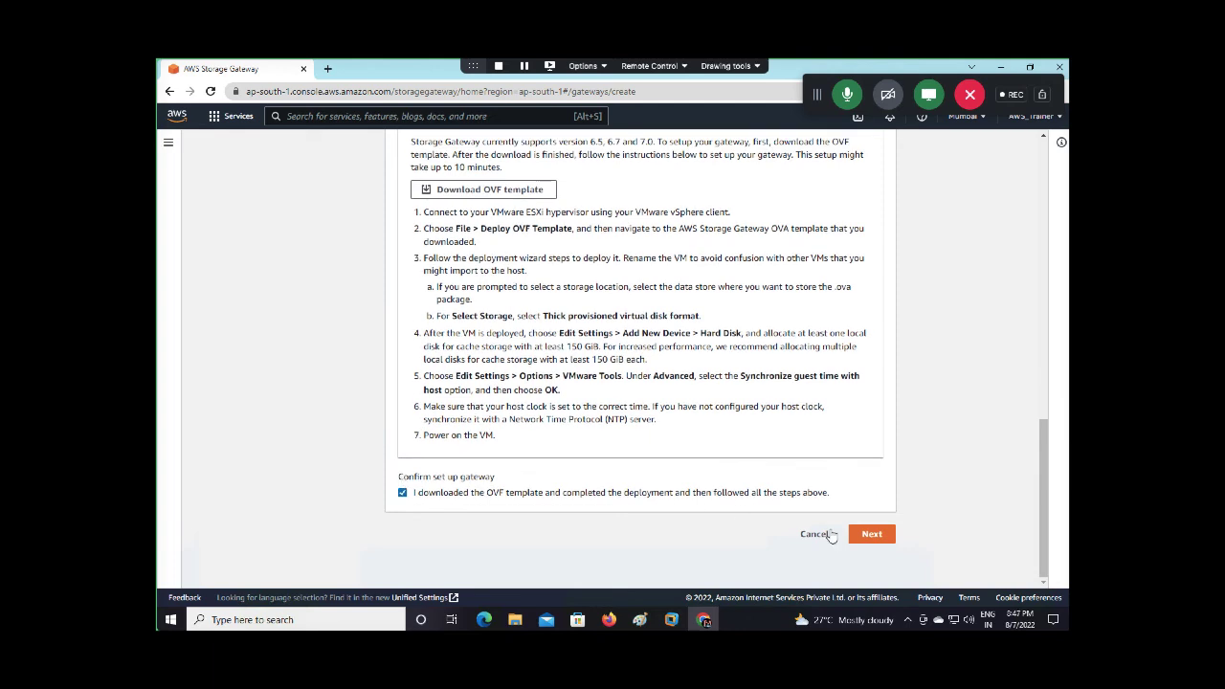
click(883, 536)
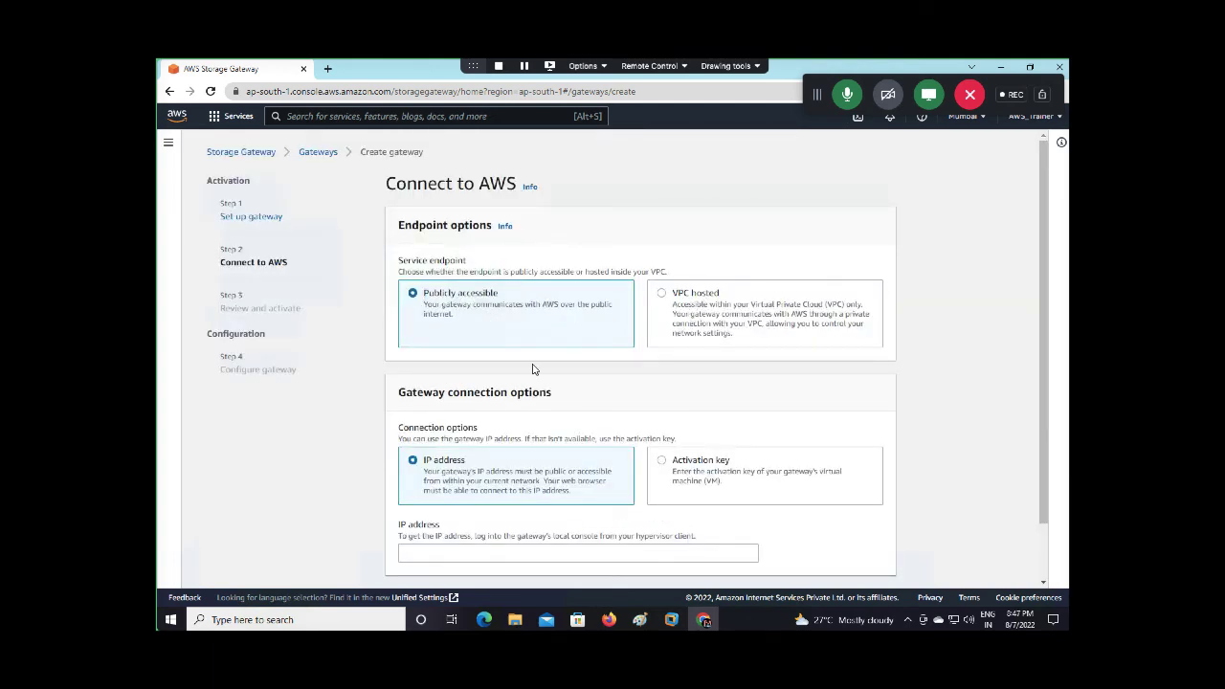
Enter gateway IP 192.168.133.140, check it against the VM console, and connect
scroll(533, 371, down, 1)
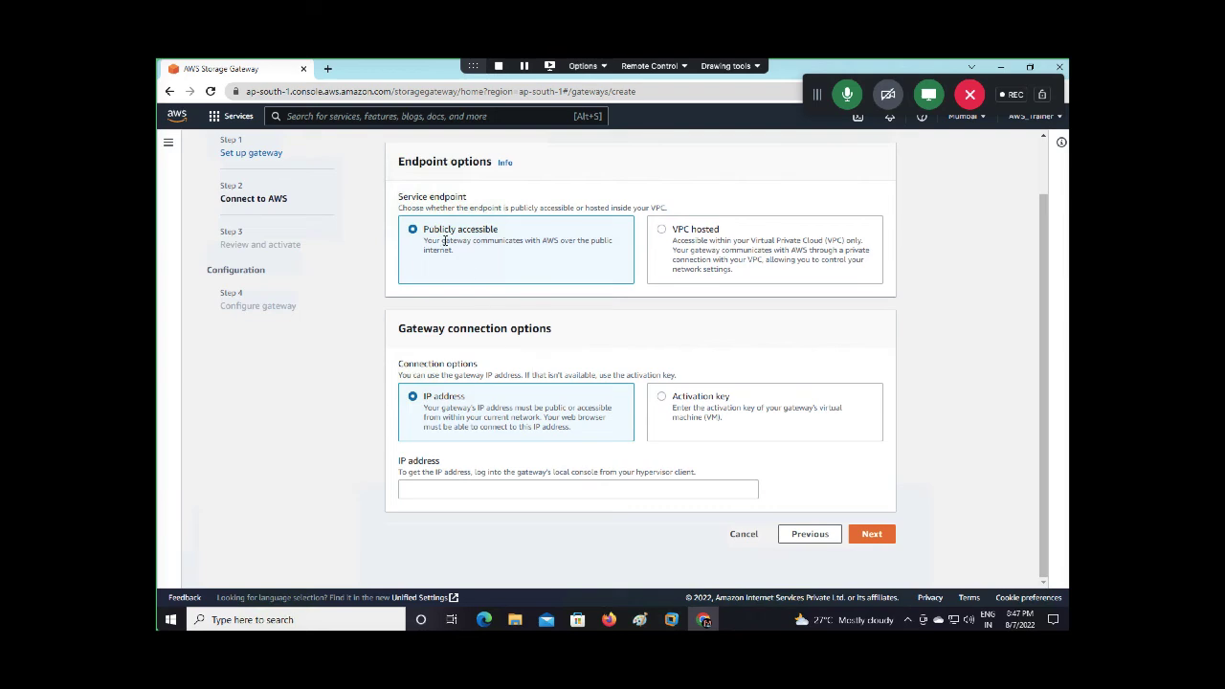
click(472, 488)
text(192.16)
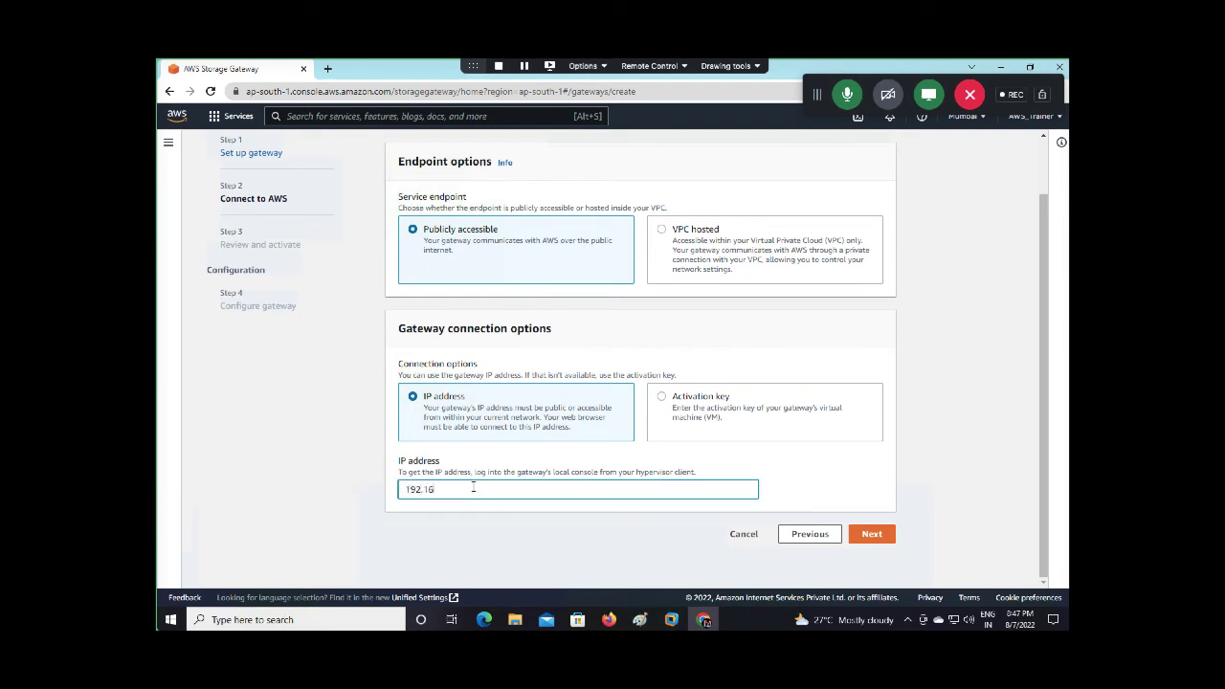
text(8.133.140)
click(609, 619)
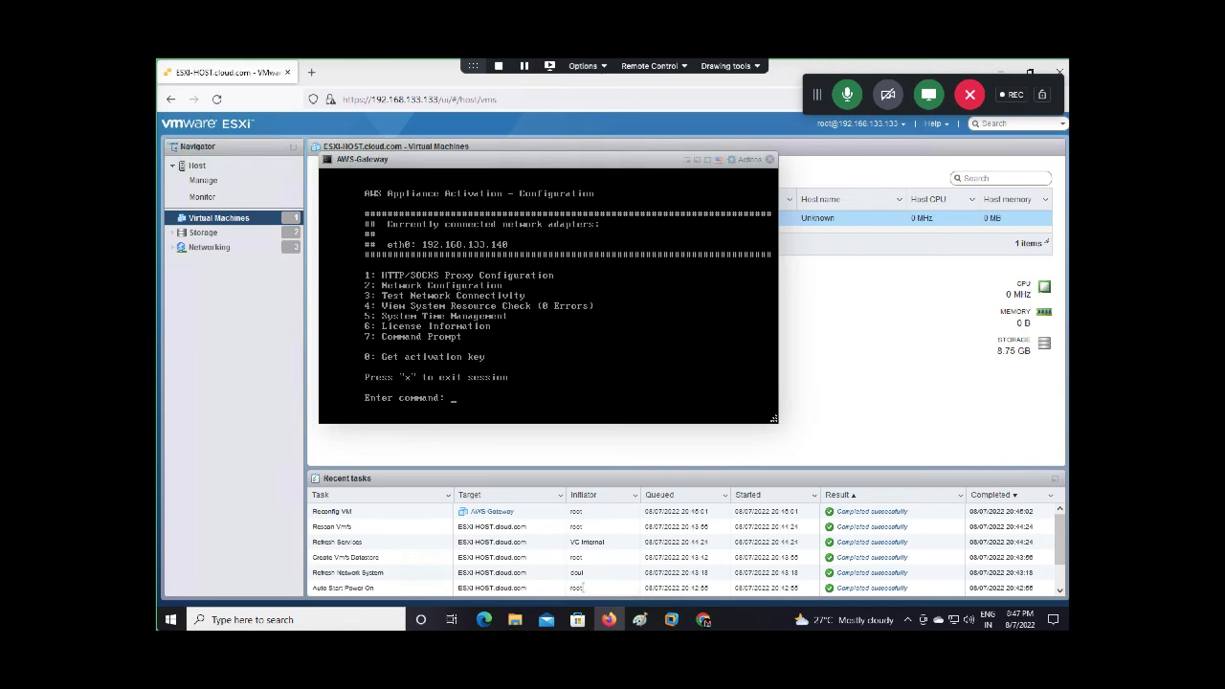
click(703, 619)
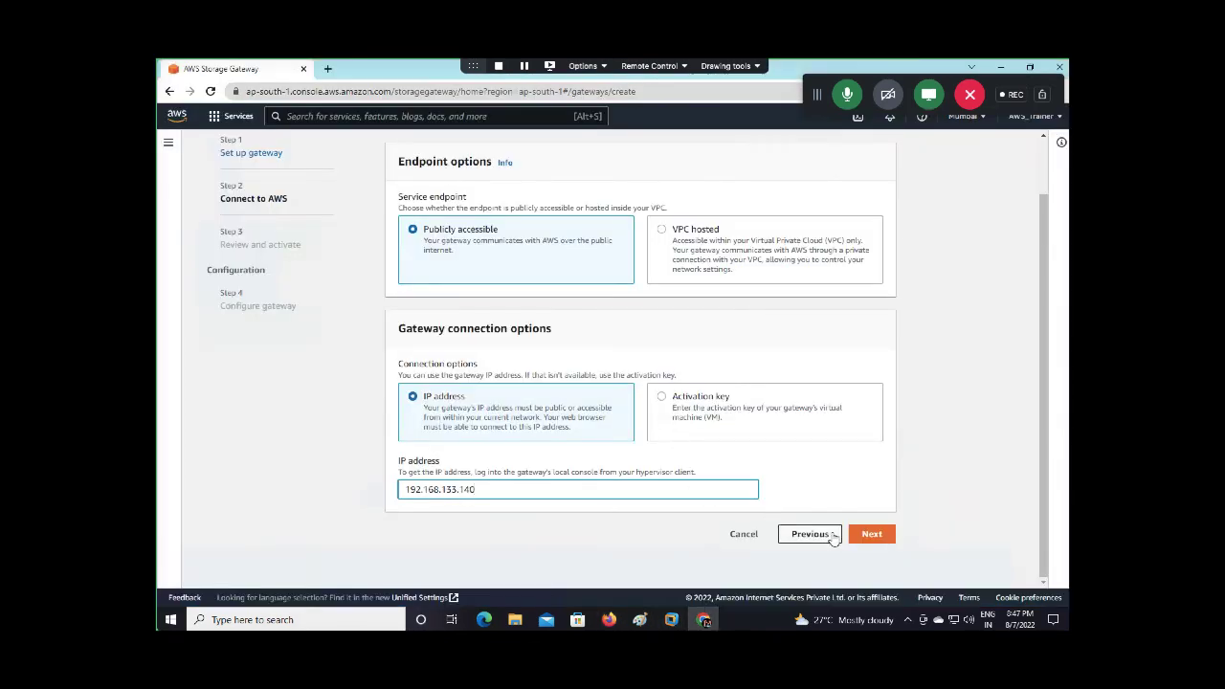
click(873, 540)
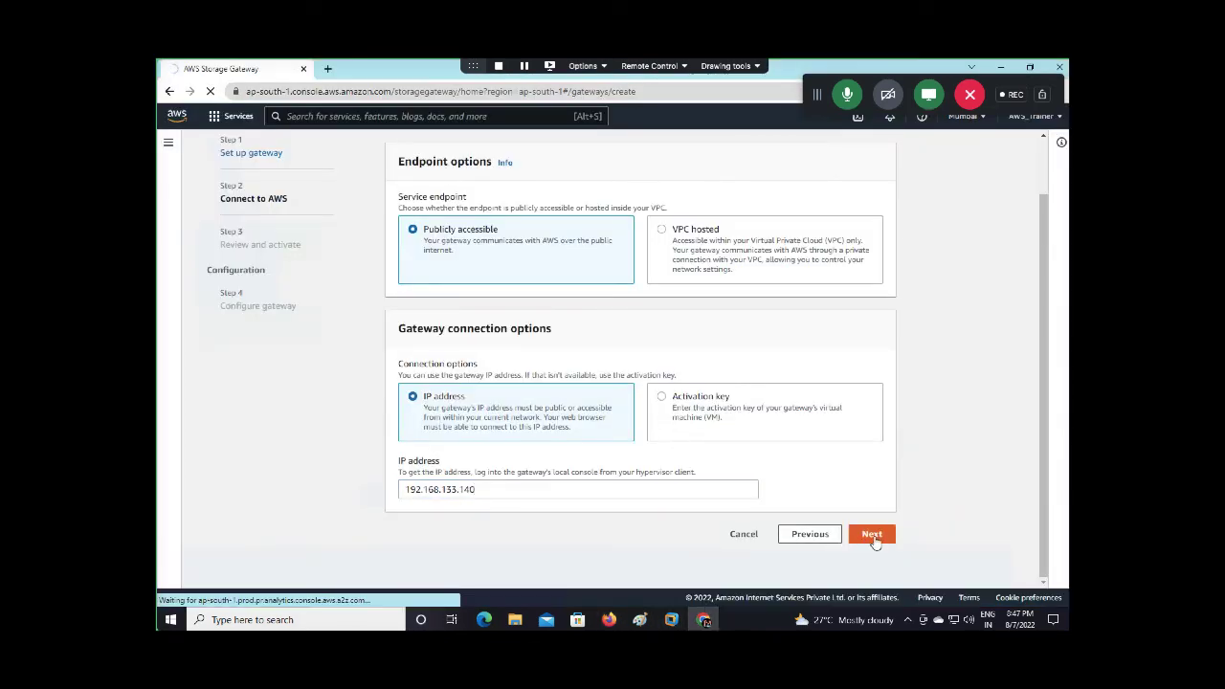
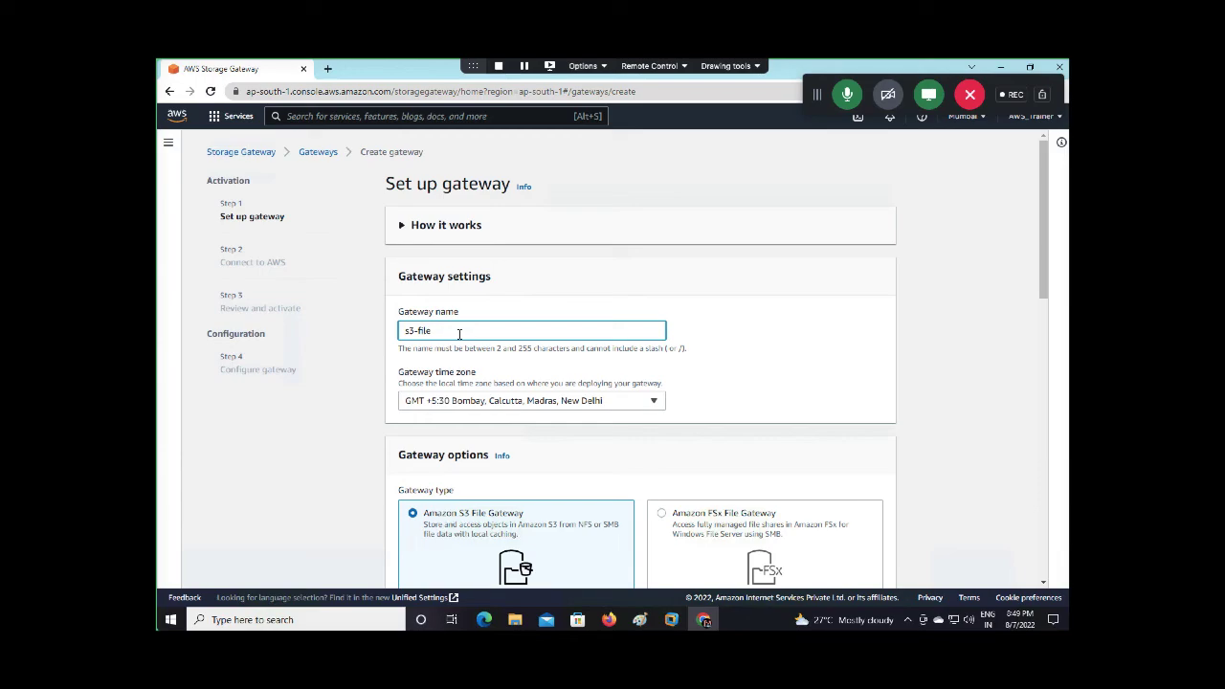
Finish naming the gateway s3-file-gateway and confirm the VMware ESXi deployment is complete
text(-gateway)
scroll(537, 416, down, 8)
scroll(537, 417, up, 1)
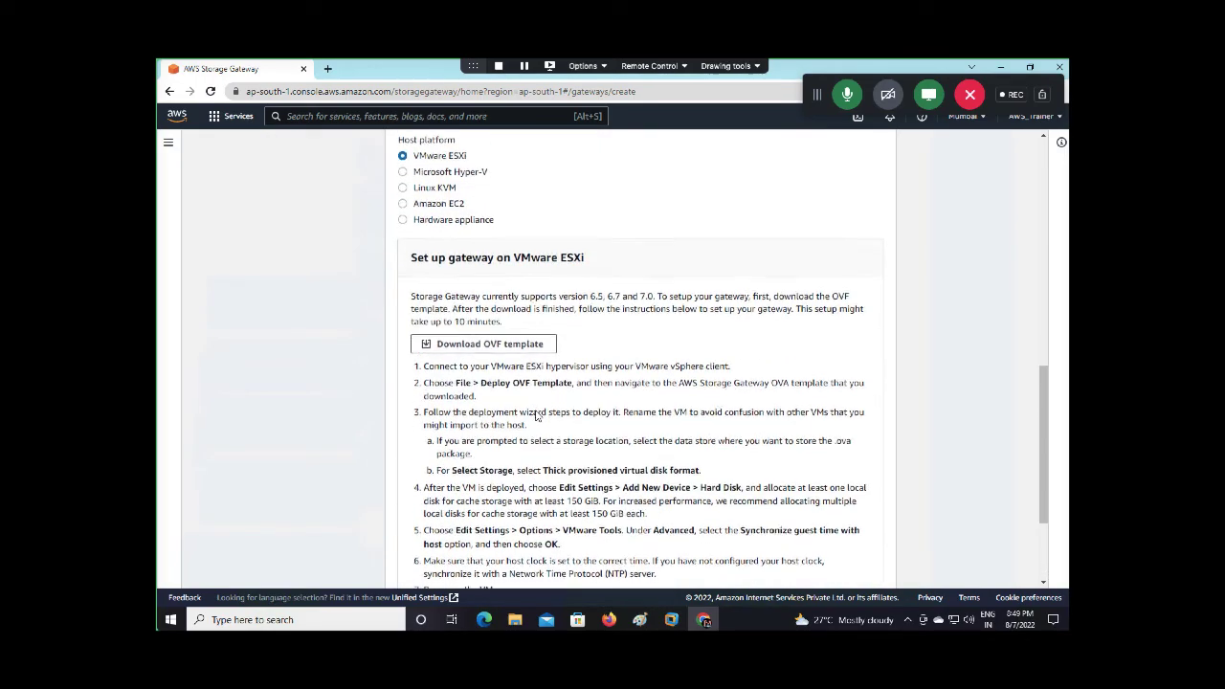
scroll(537, 416, down, 3)
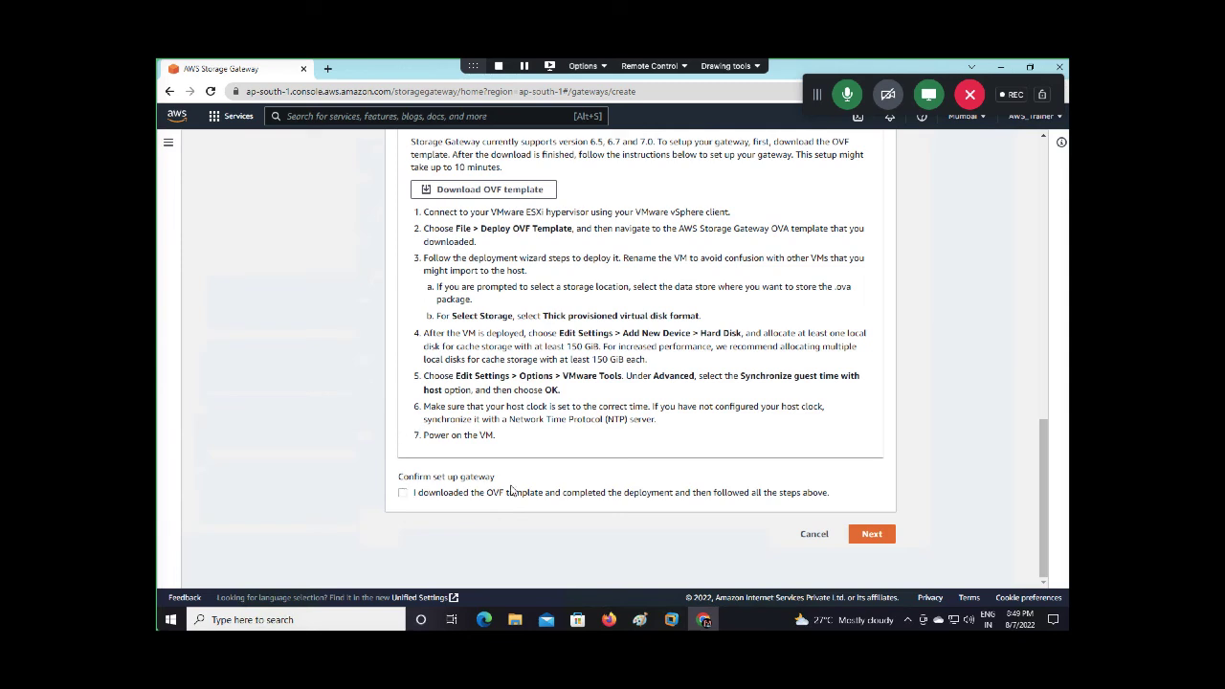
click(403, 491)
click(870, 535)
scroll(615, 467, down, 1)
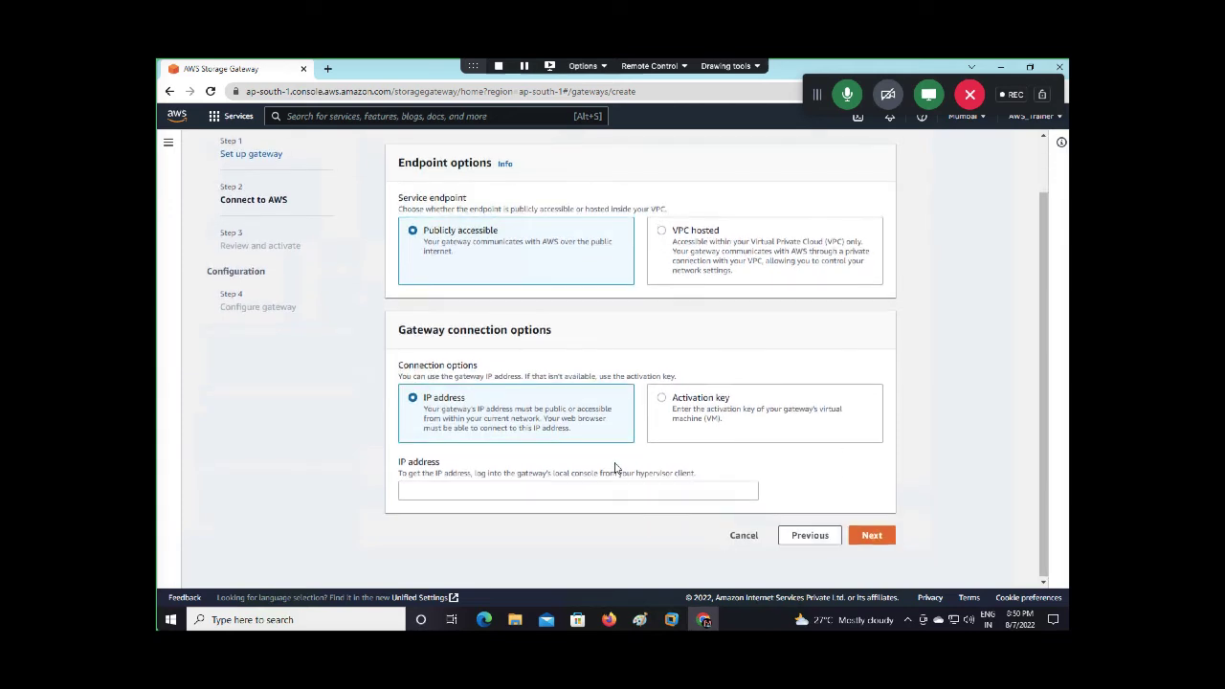
Enter gateway IP address 192.168.133.140 and submit it to connect the gateway
click(502, 491)
text(192)
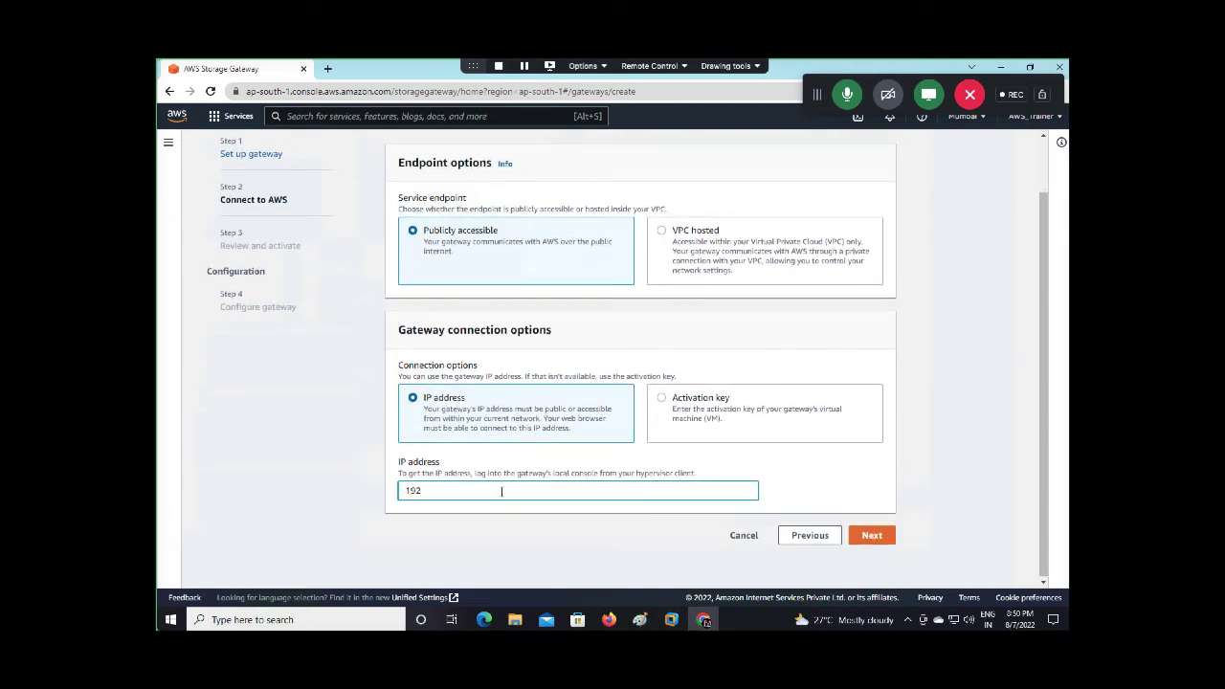
text(.168.133.140)
click(879, 537)
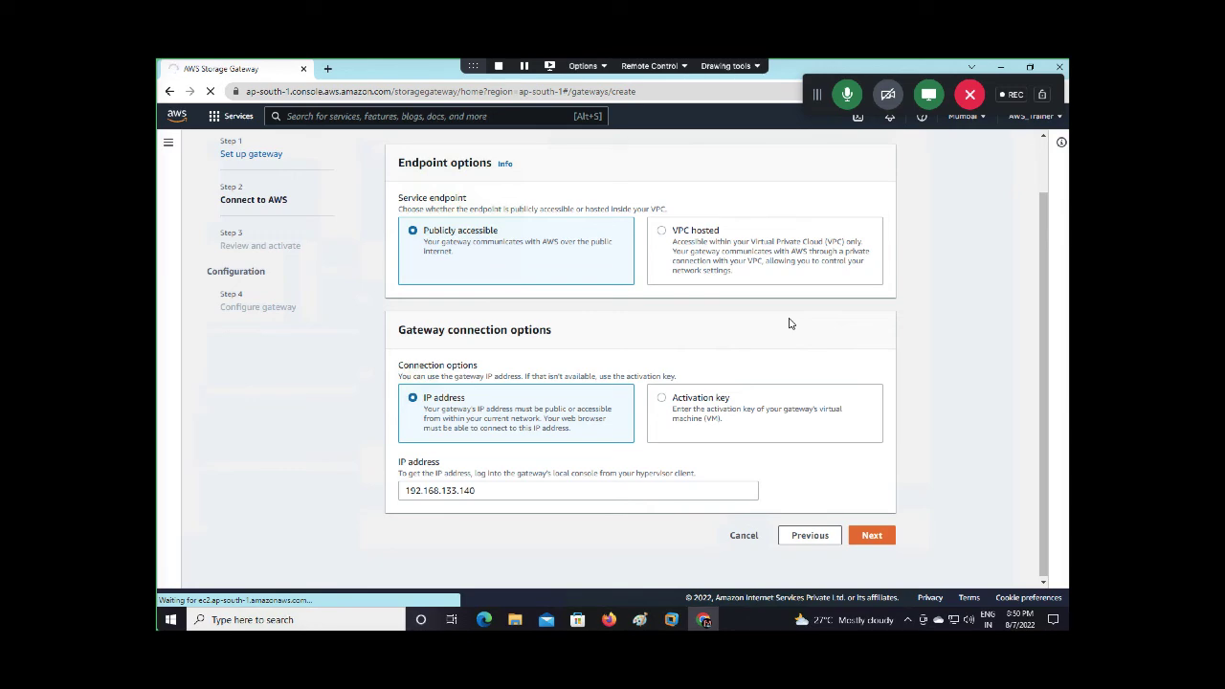
Collapse the GoToMeeting window to a compact bar and mute the microphone
key(ctrl+Left)
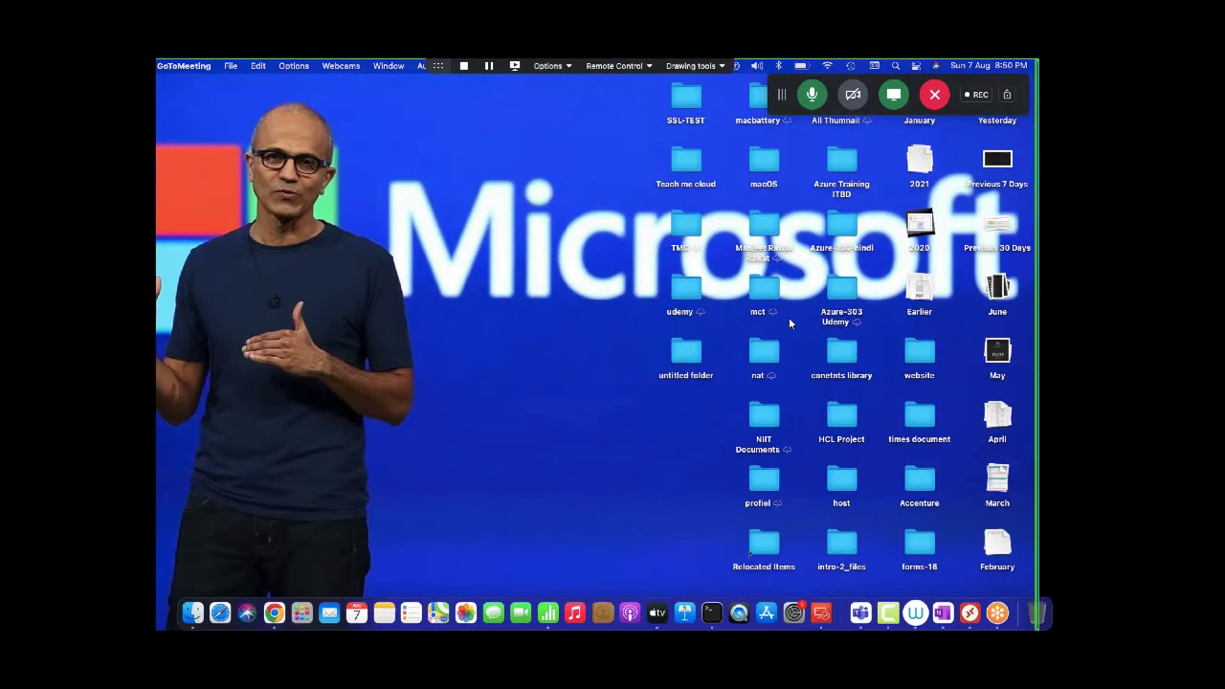
click(988, 615)
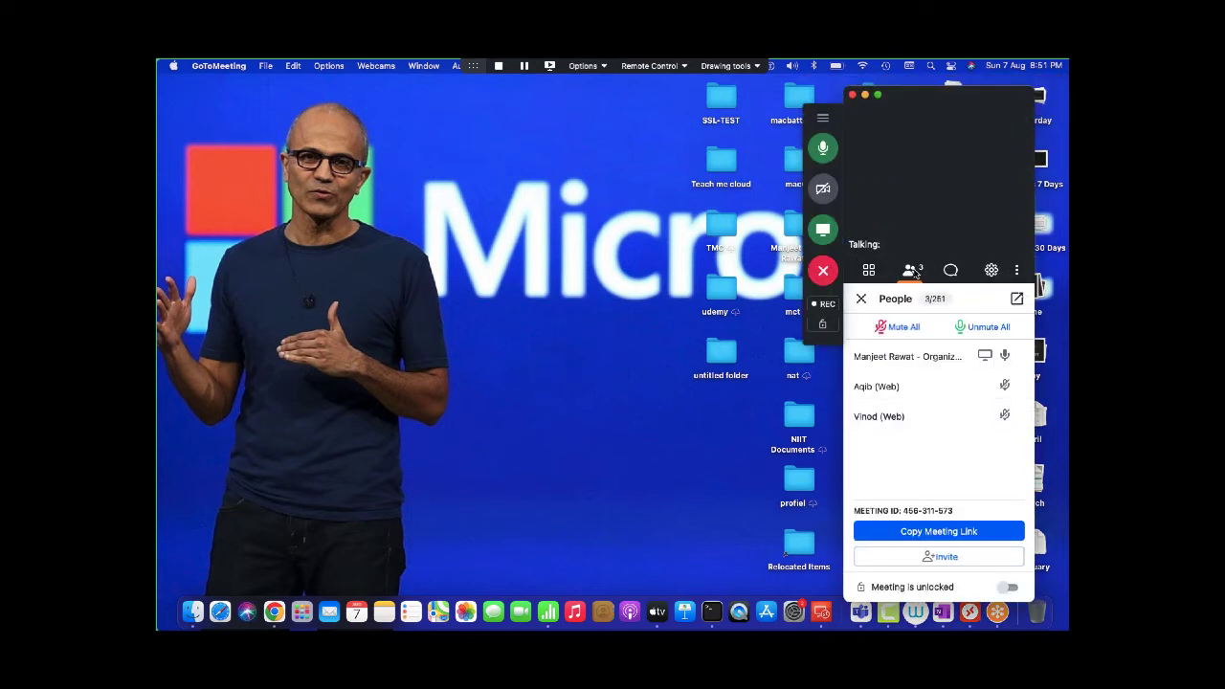
click(864, 95)
key(ctrl+Right)
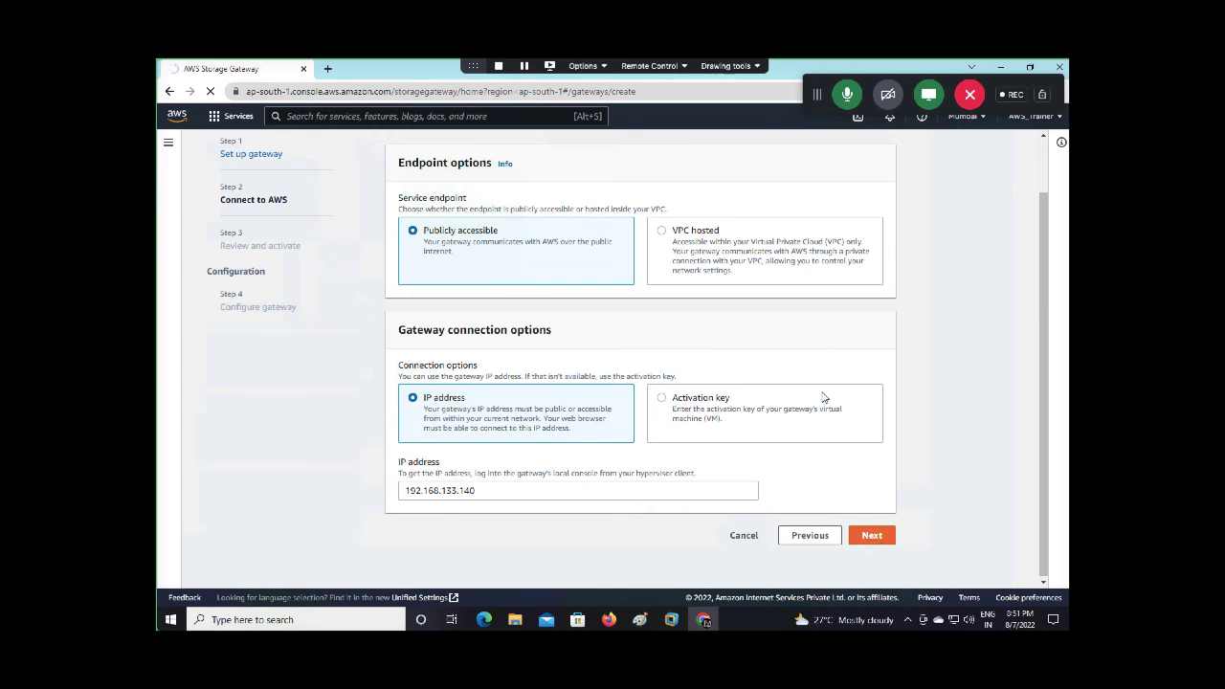
click(846, 102)
Reopen the GoToMeeting participant list alongside the gateway setup page
key(ctrl+Left)
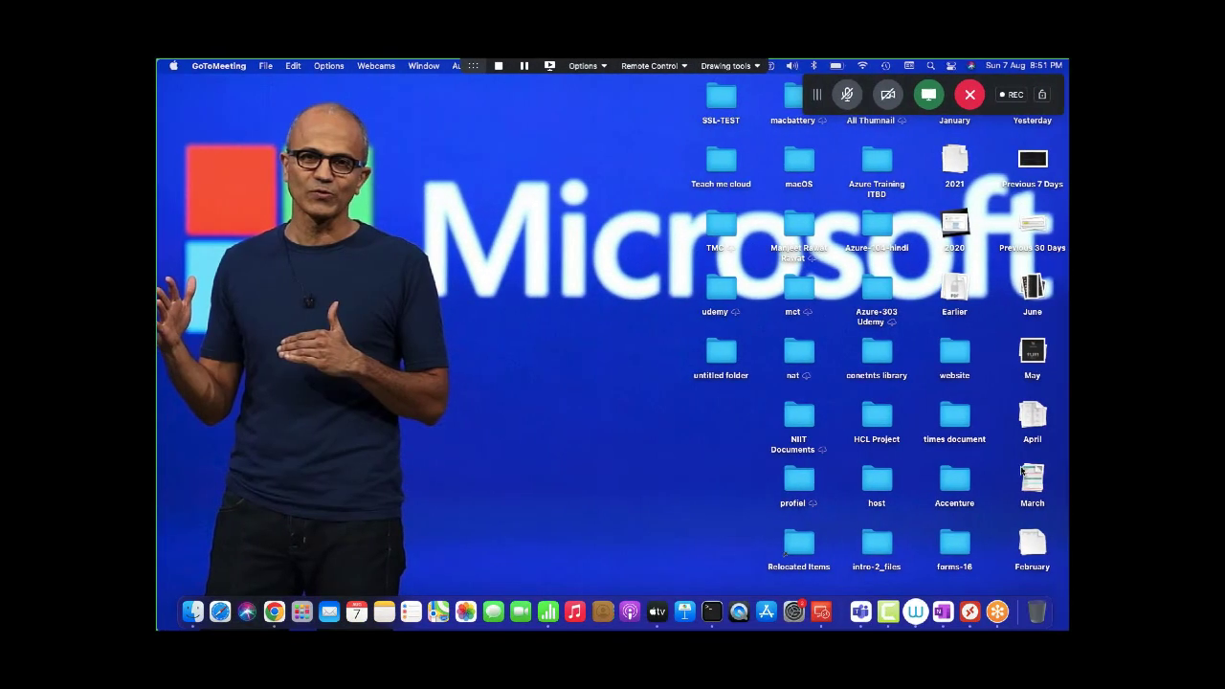
click(998, 612)
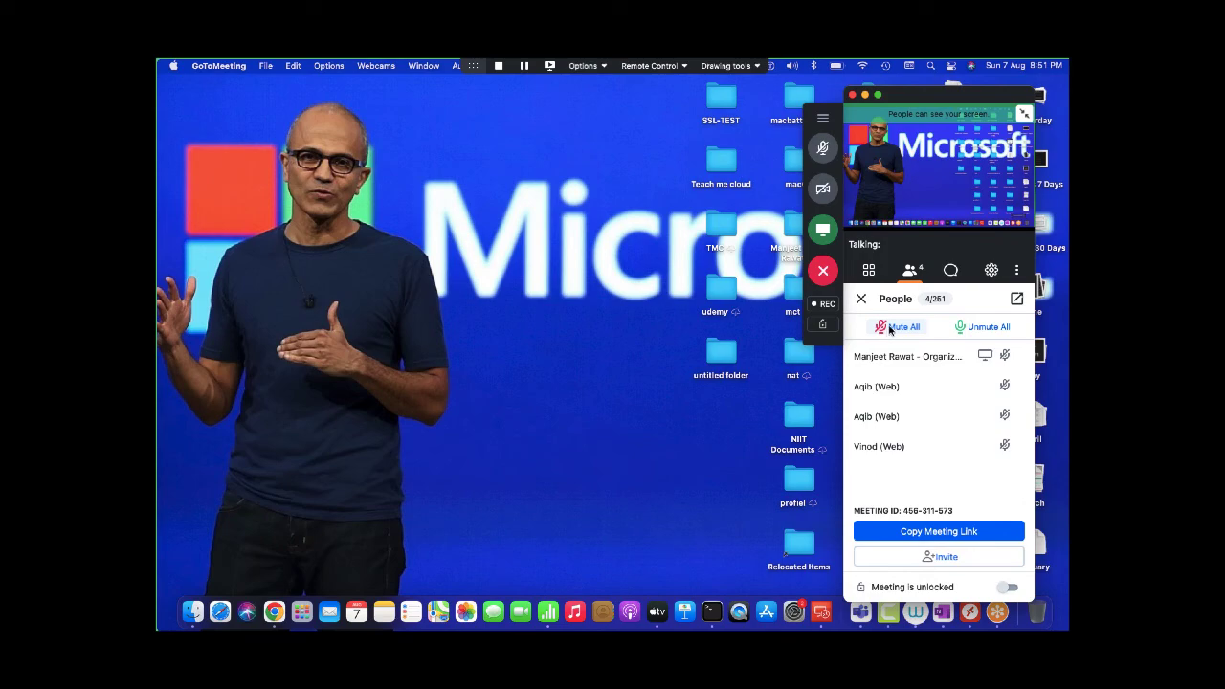
key(ctrl+Right)
key(ctrl+Left)
key(ctrl+Right)
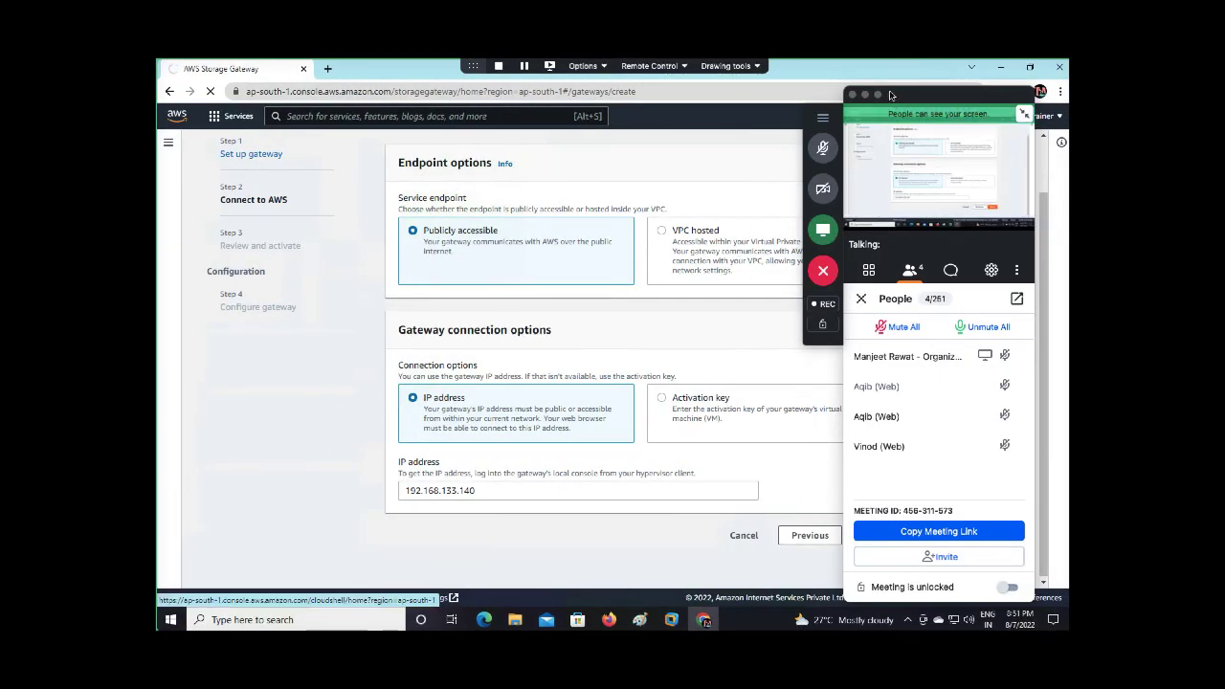
Move the meeting panel off the page, unmute the microphone, and pause the Camtasia recording
drag(890, 95, 963, 83)
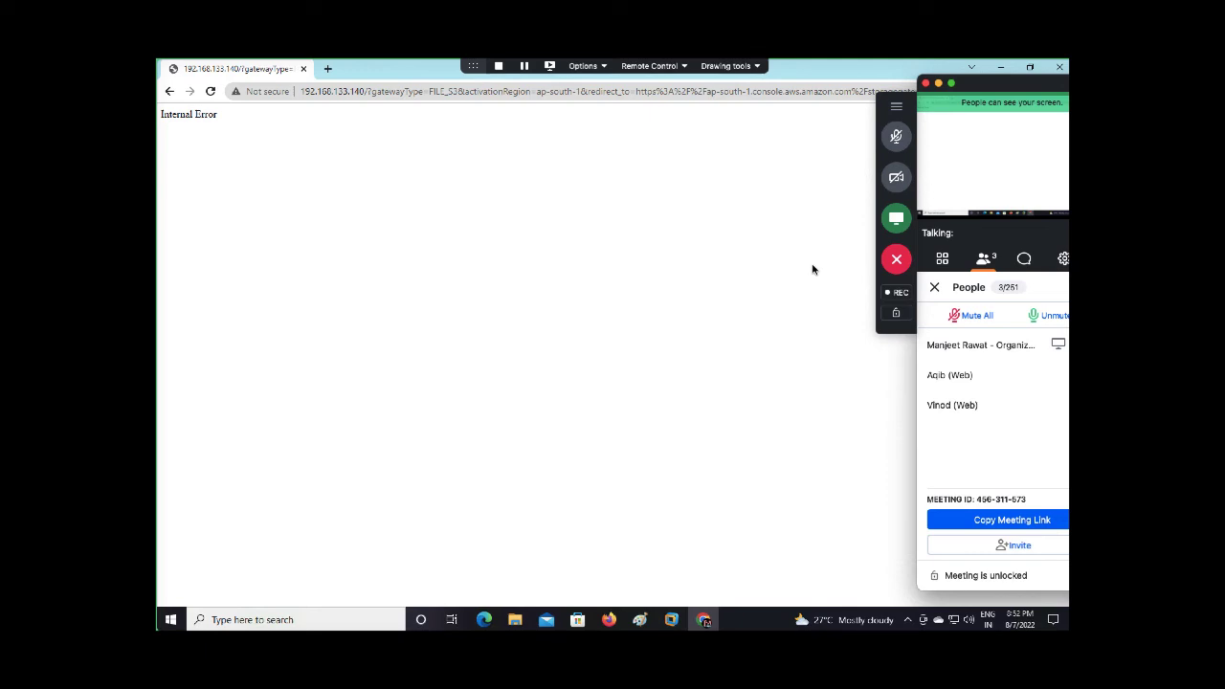
click(897, 137)
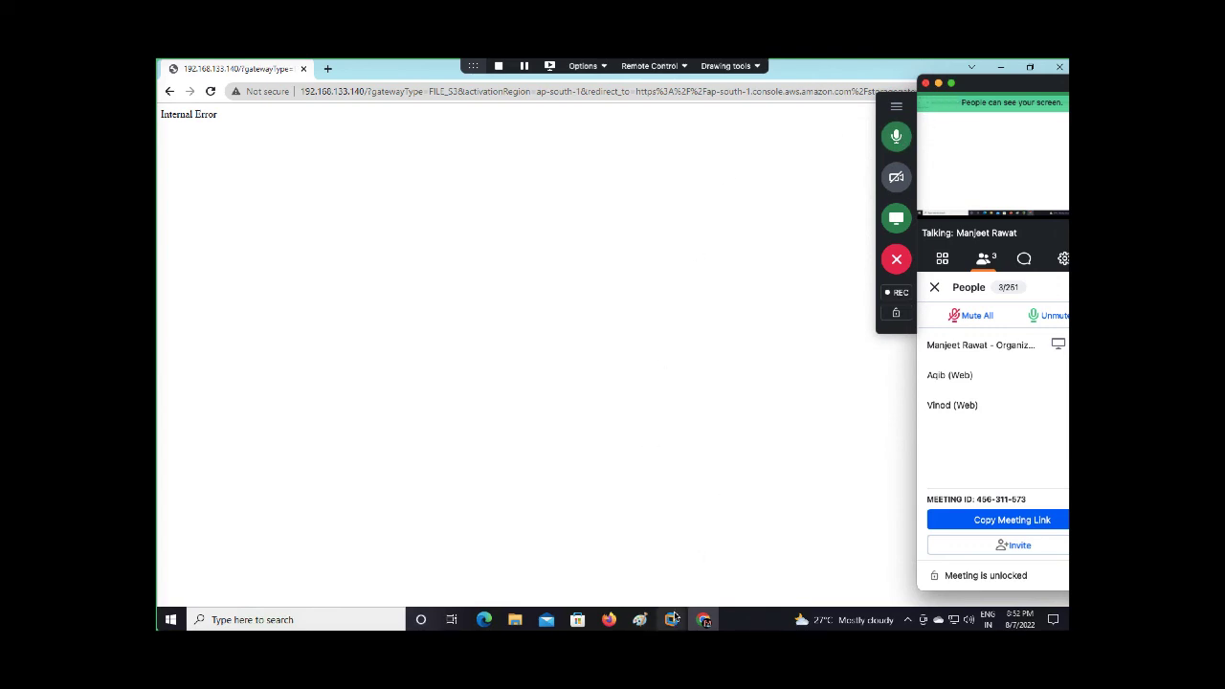
mouse_move(673, 619)
key(ctrl+Left)
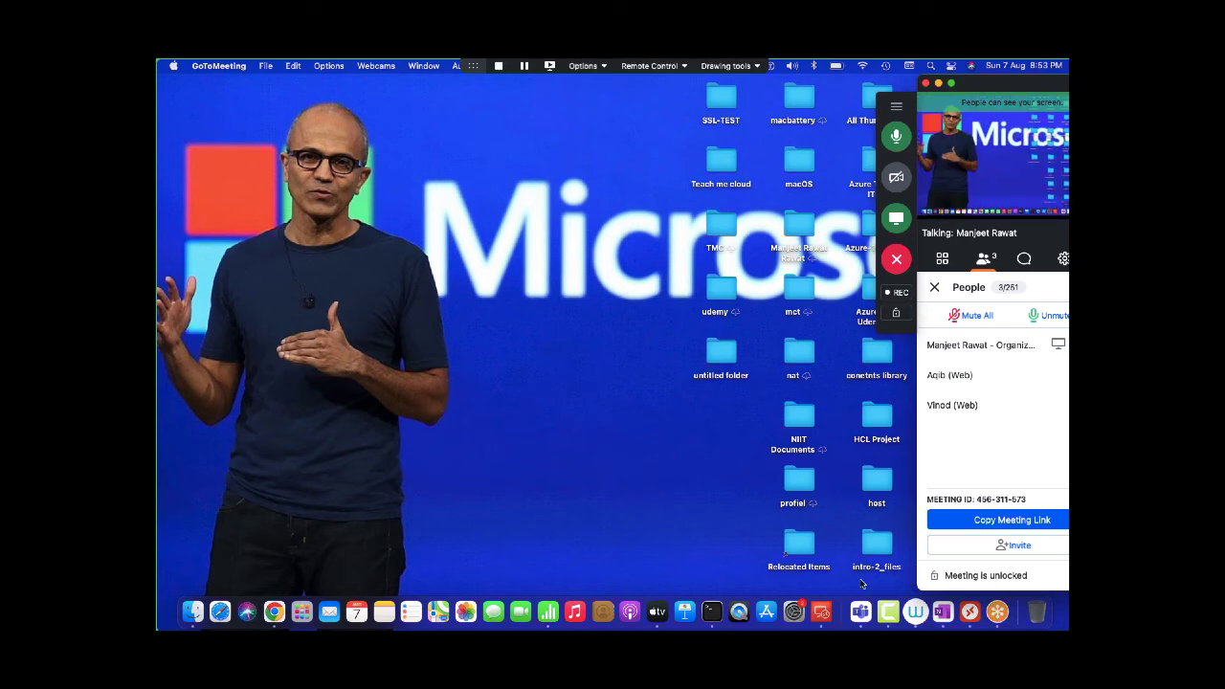
right_click(888, 611)
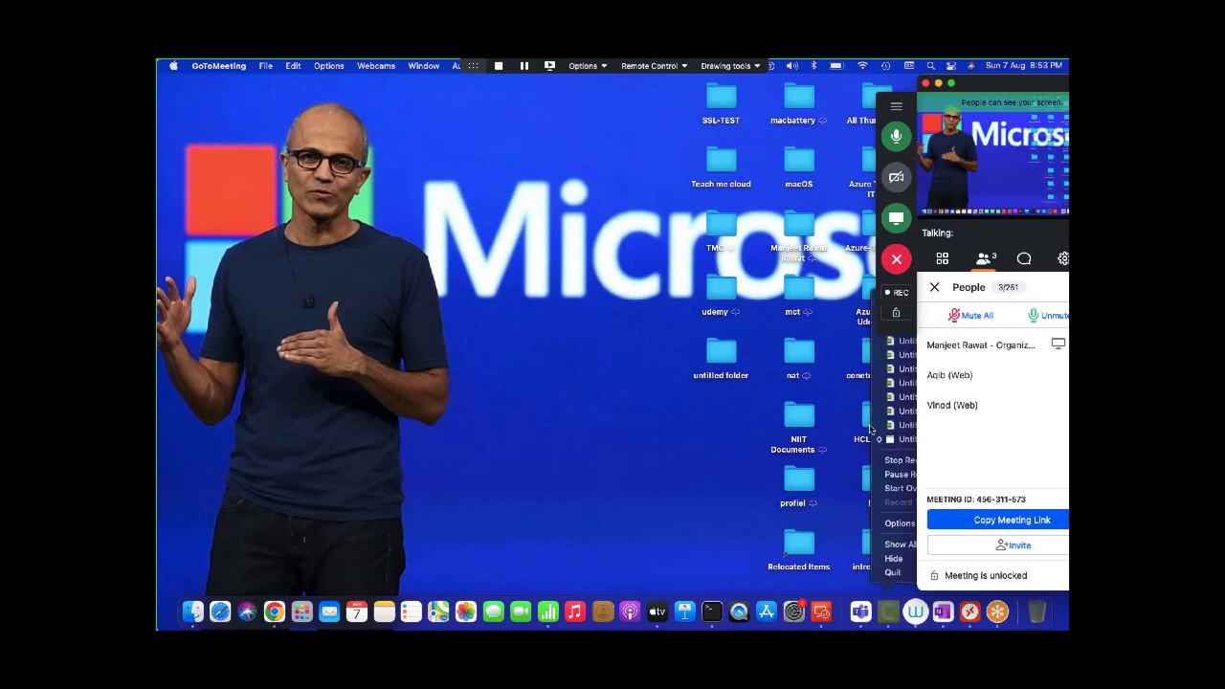
click(890, 474)
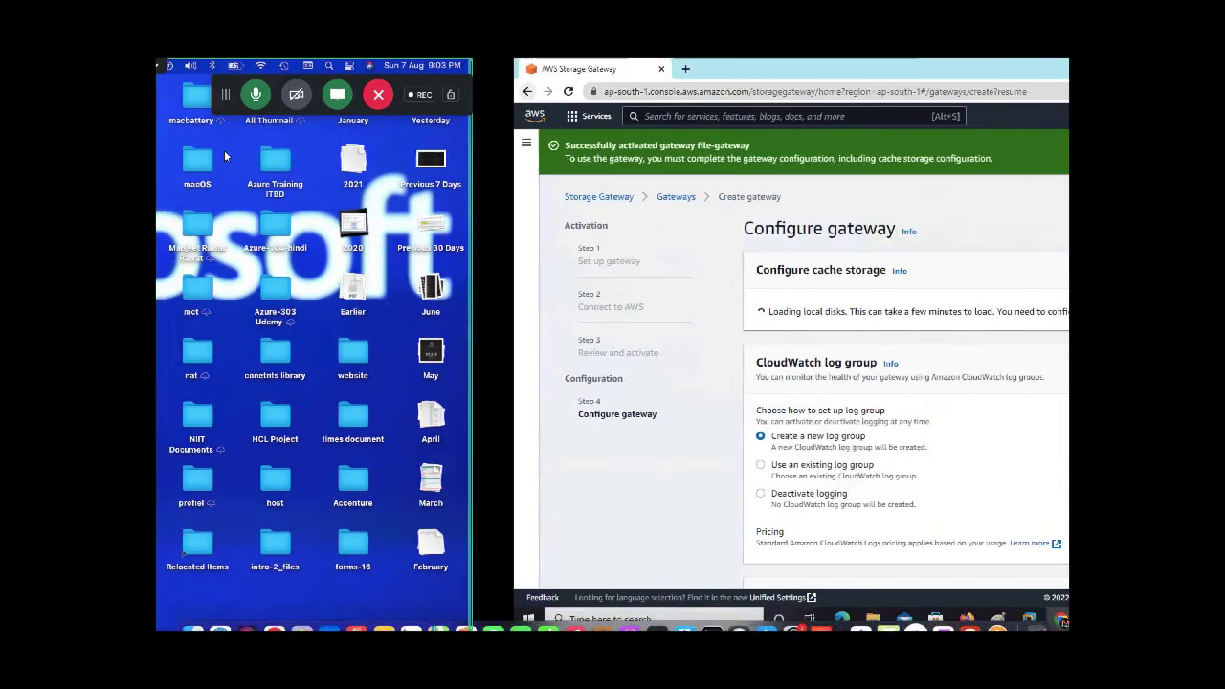
Submit the gateway configuration with a new log group and alarm deactivated
scroll(568, 449, down, 3)
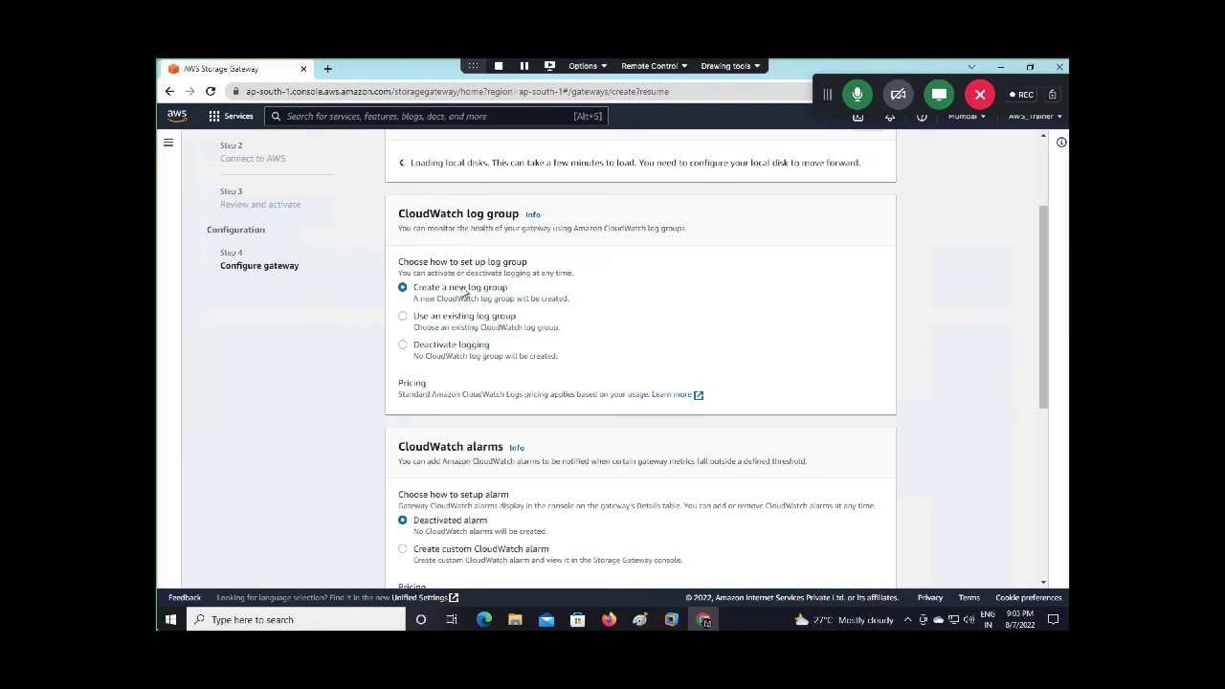
scroll(495, 299, down, 4)
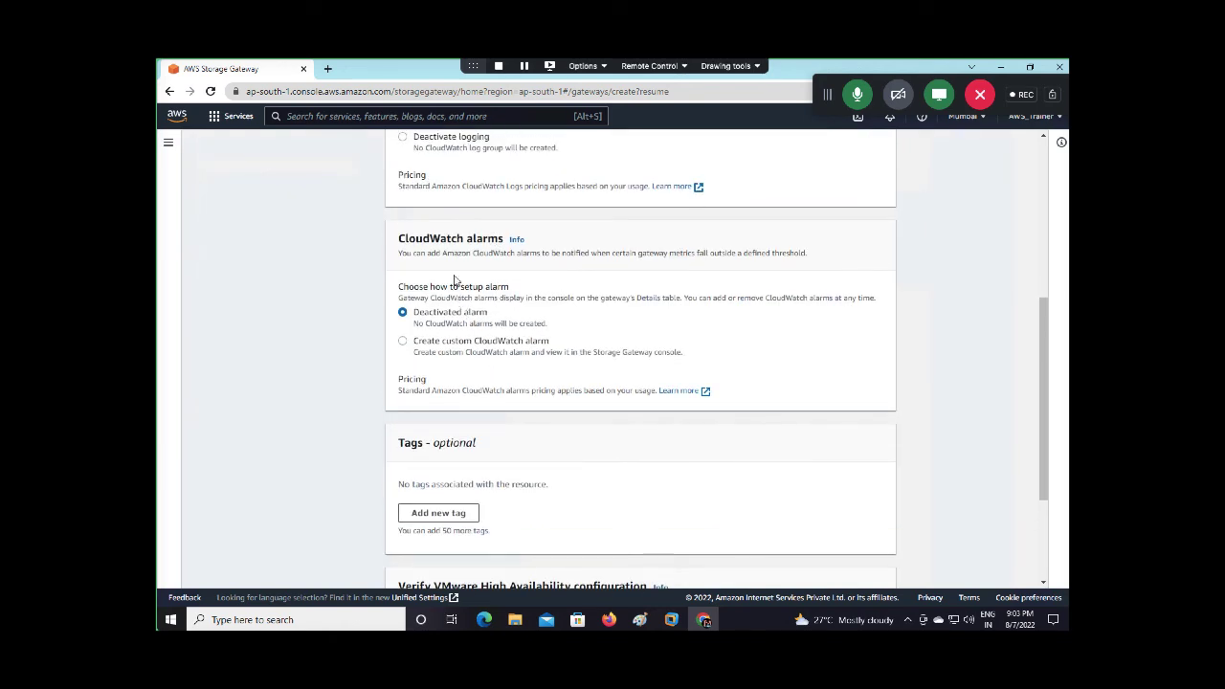
scroll(482, 277, down, 3)
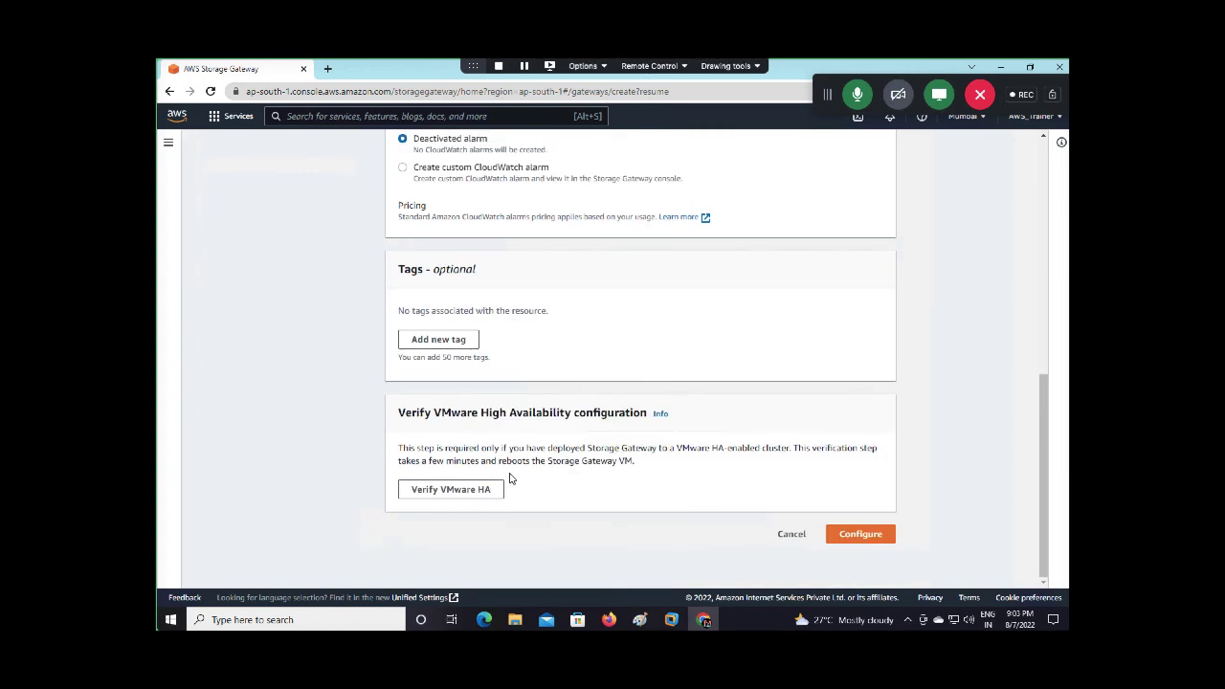
click(860, 534)
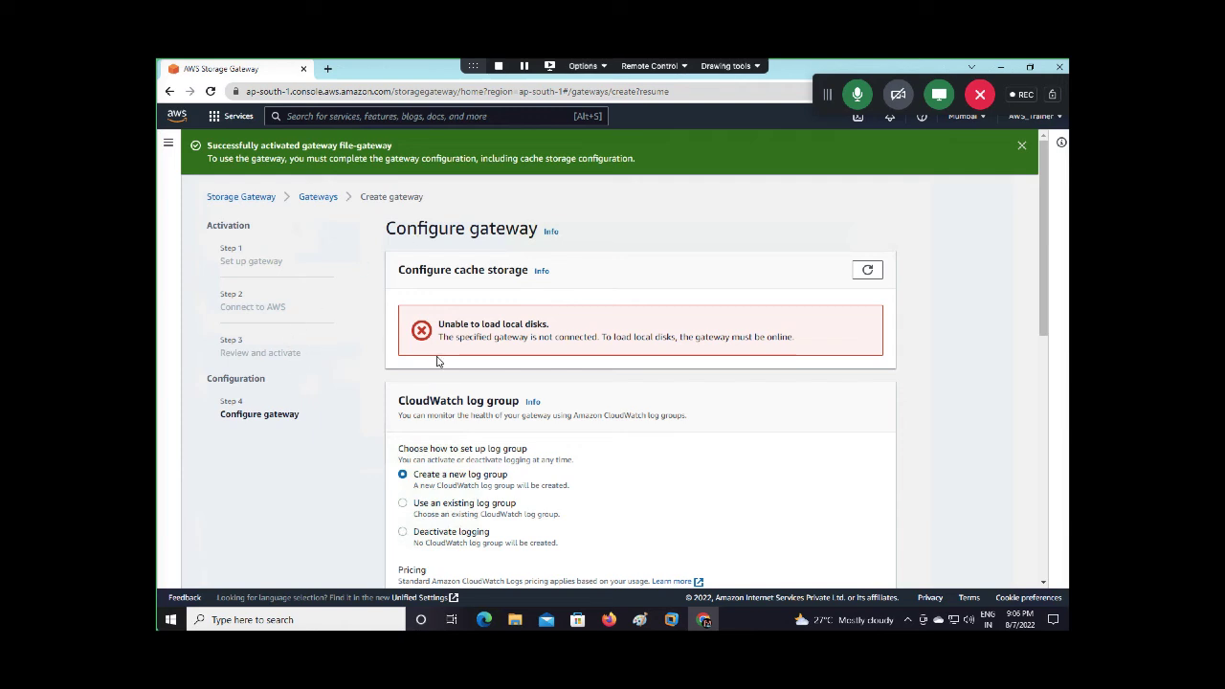
Retry loading the gateway's local disks for cache storage
scroll(703, 334, down, 1)
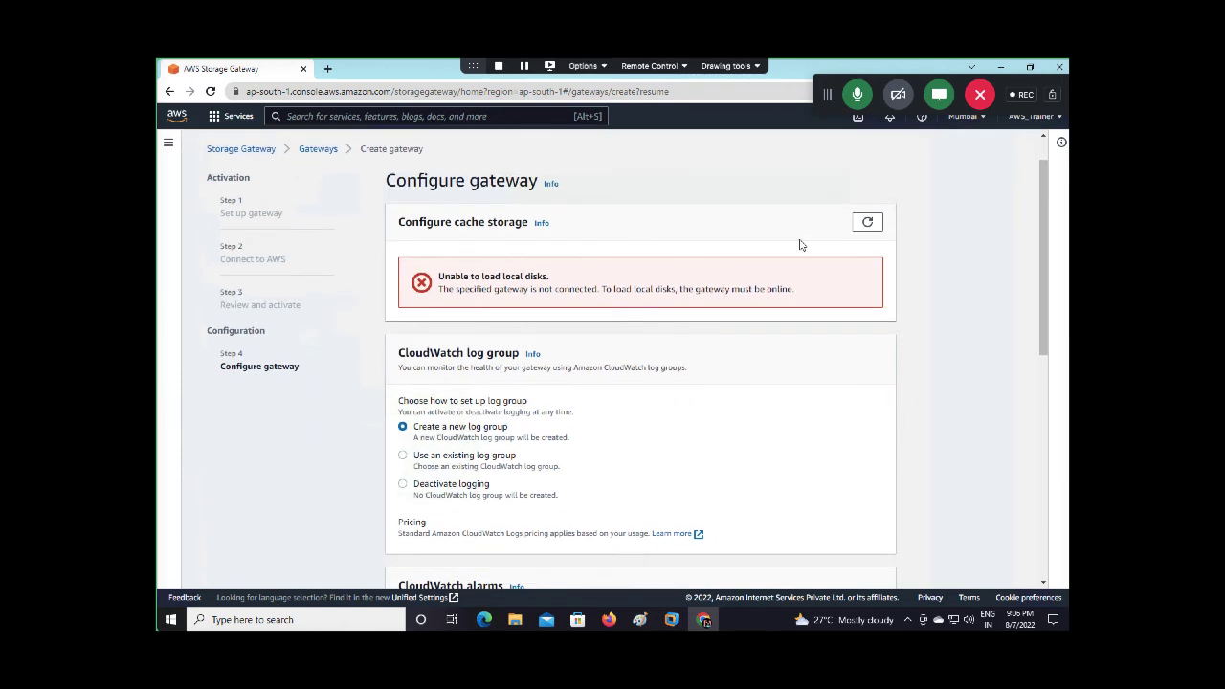
click(867, 222)
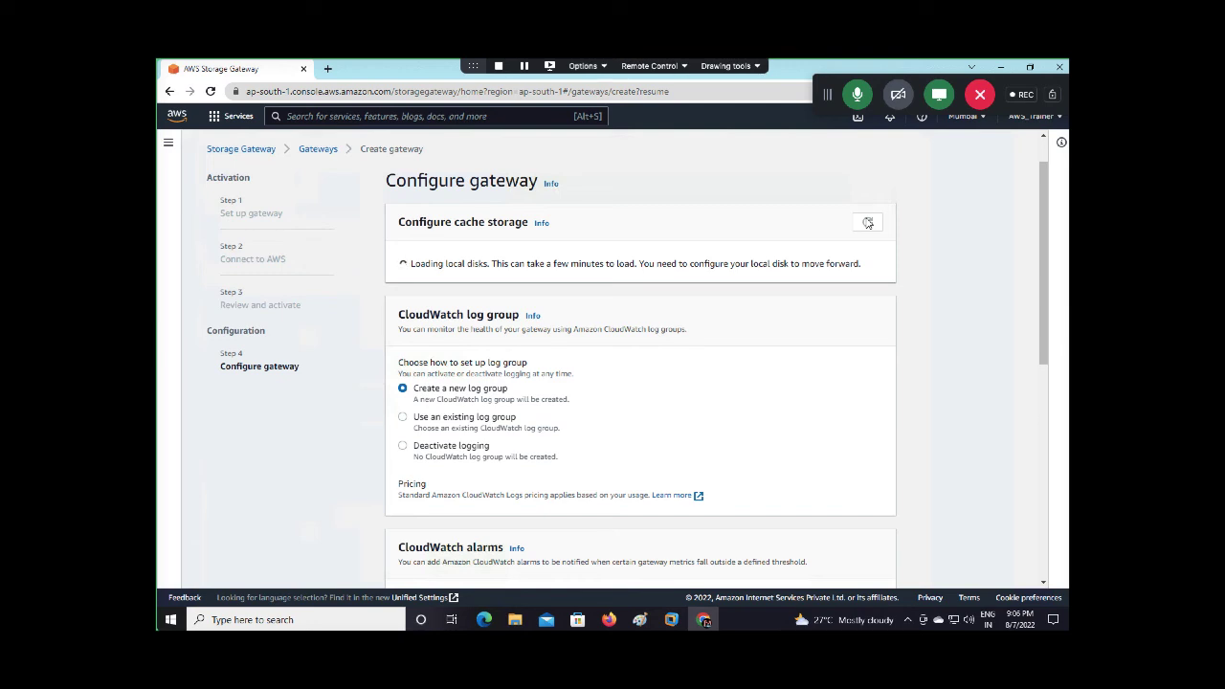
Reload the local disks and keep the 160 GiB SCSI (0:1) disk allocated to Cache
click(868, 223)
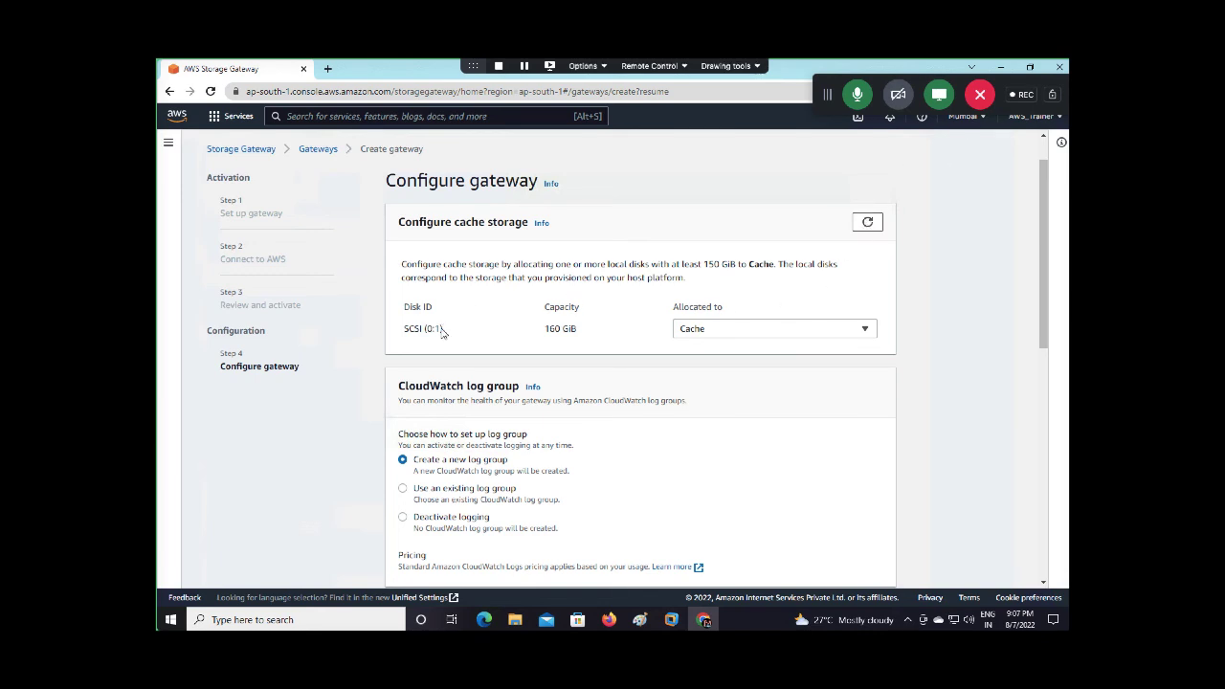
click(692, 334)
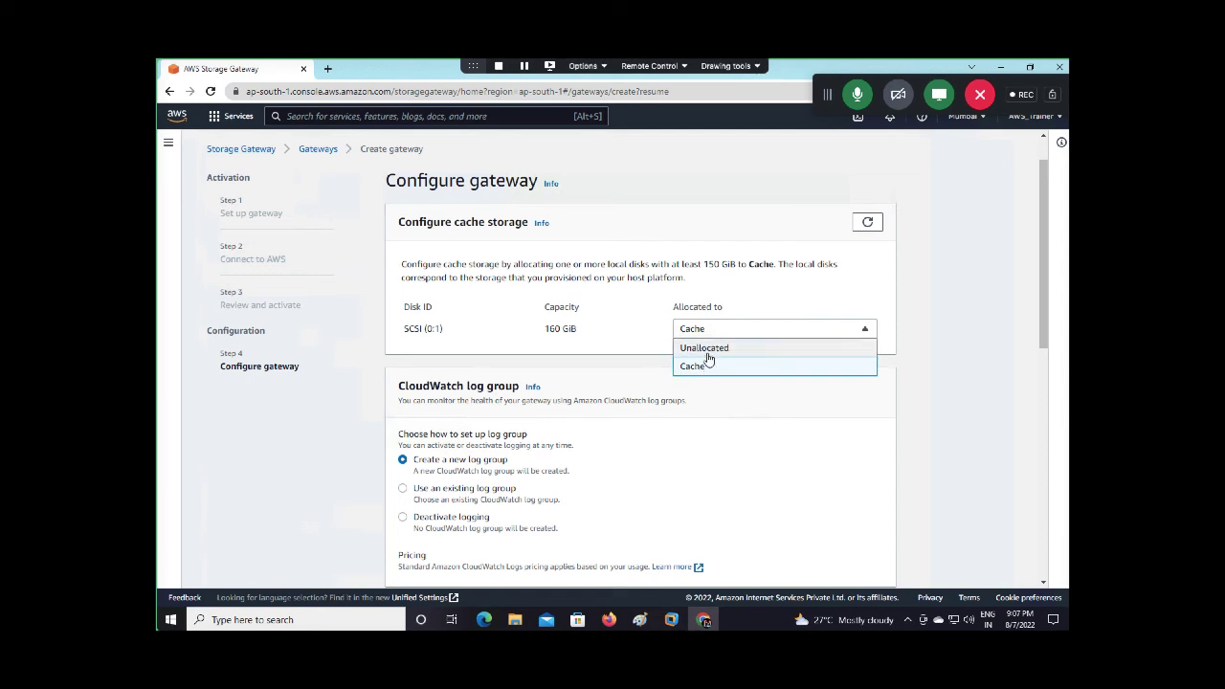
click(706, 371)
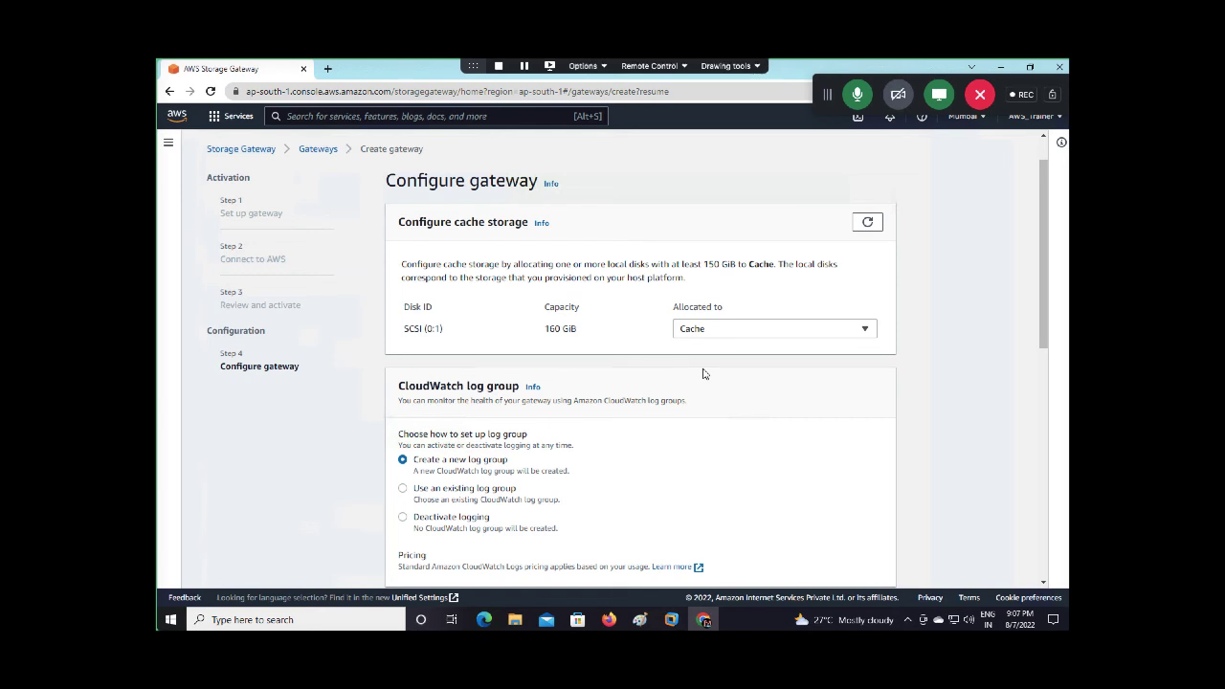
click(752, 330)
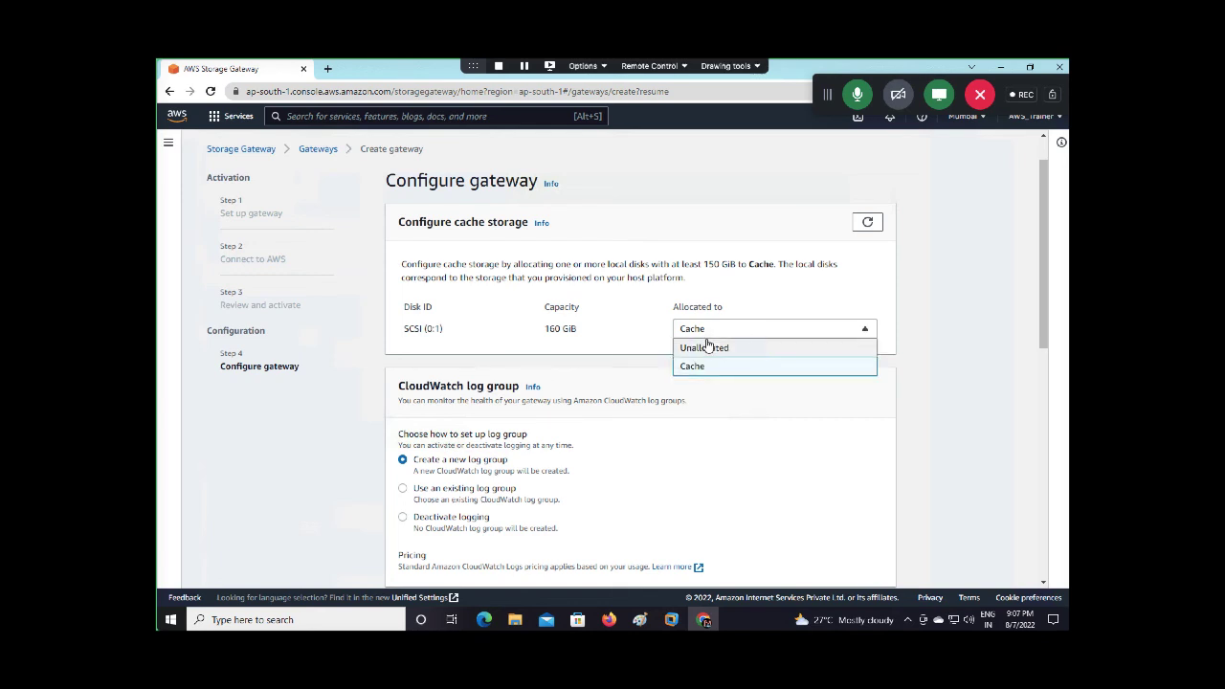
click(708, 347)
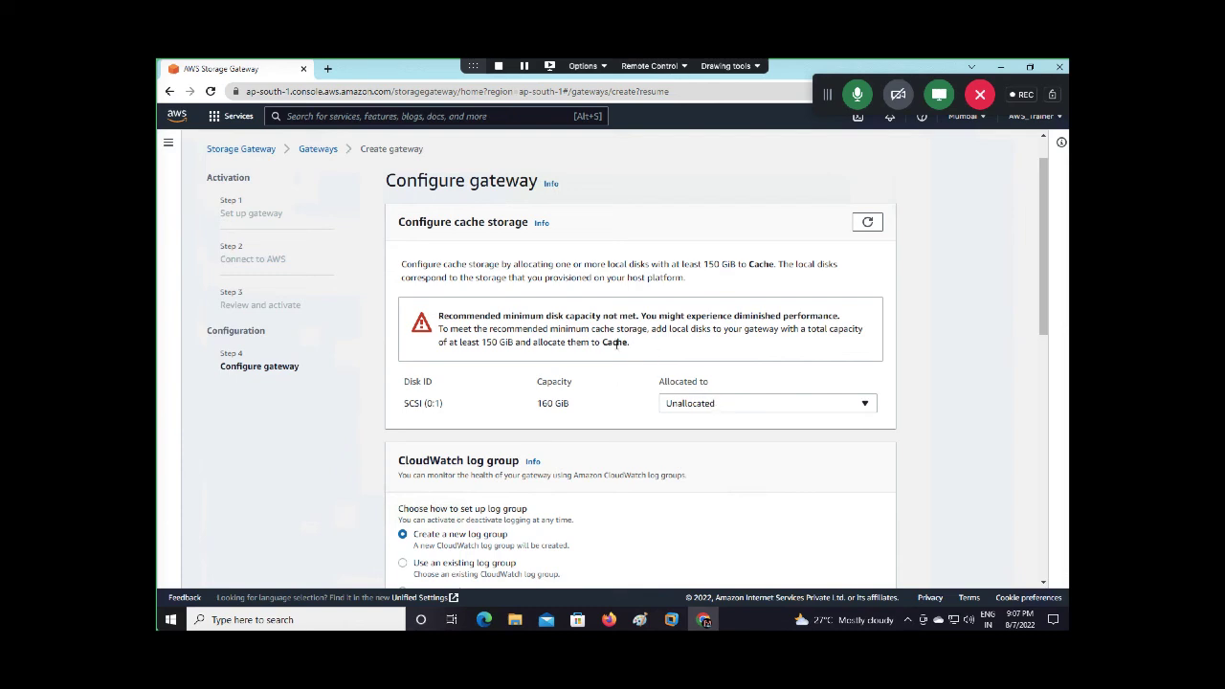
click(710, 413)
click(691, 440)
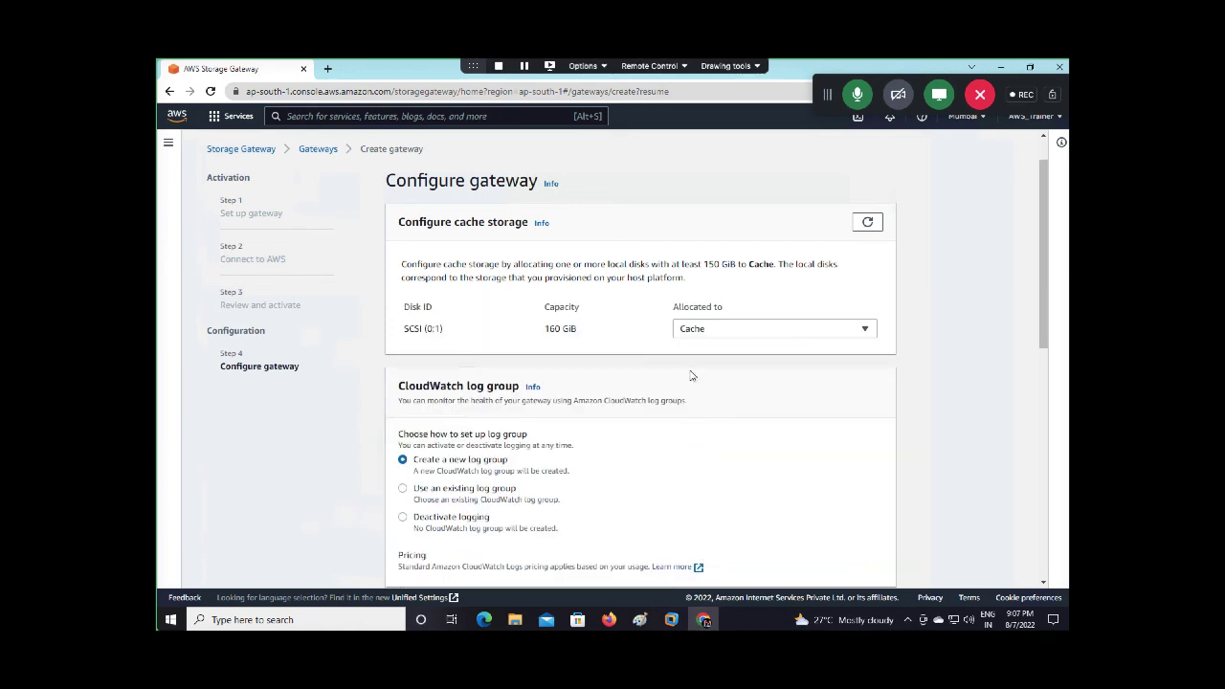
Submit the gateway configuration and select file-gateway in the Gateways list
scroll(704, 379, down, 3)
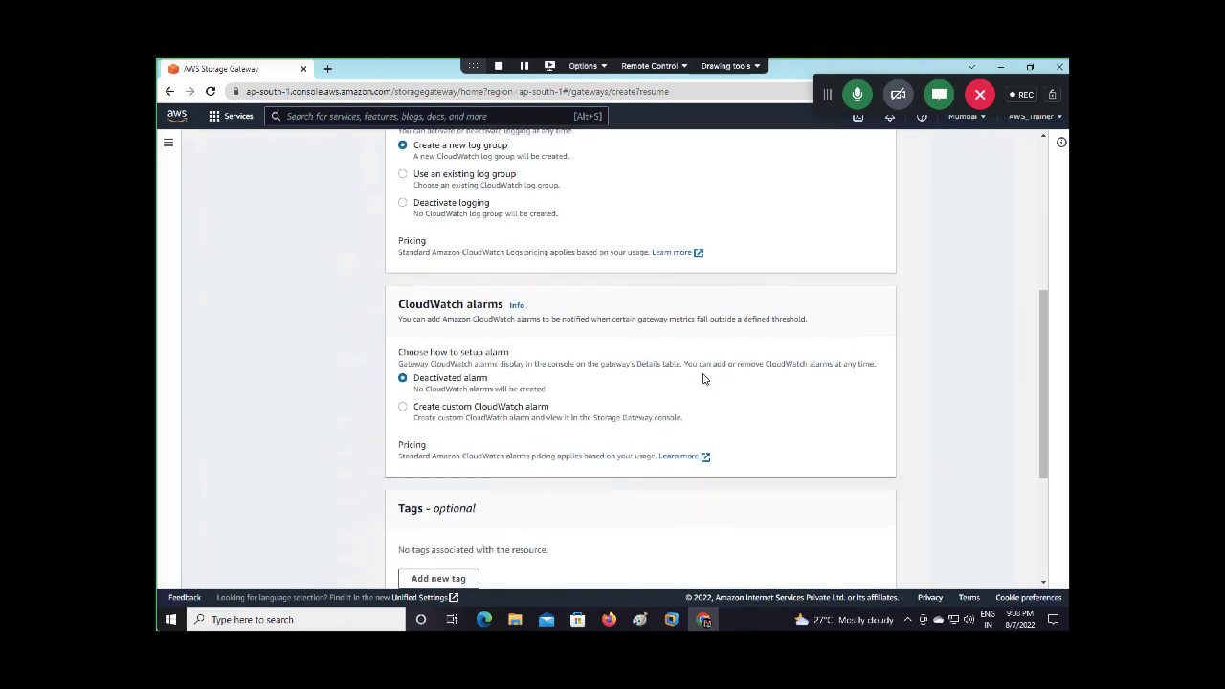
scroll(703, 379, down, 3)
click(852, 534)
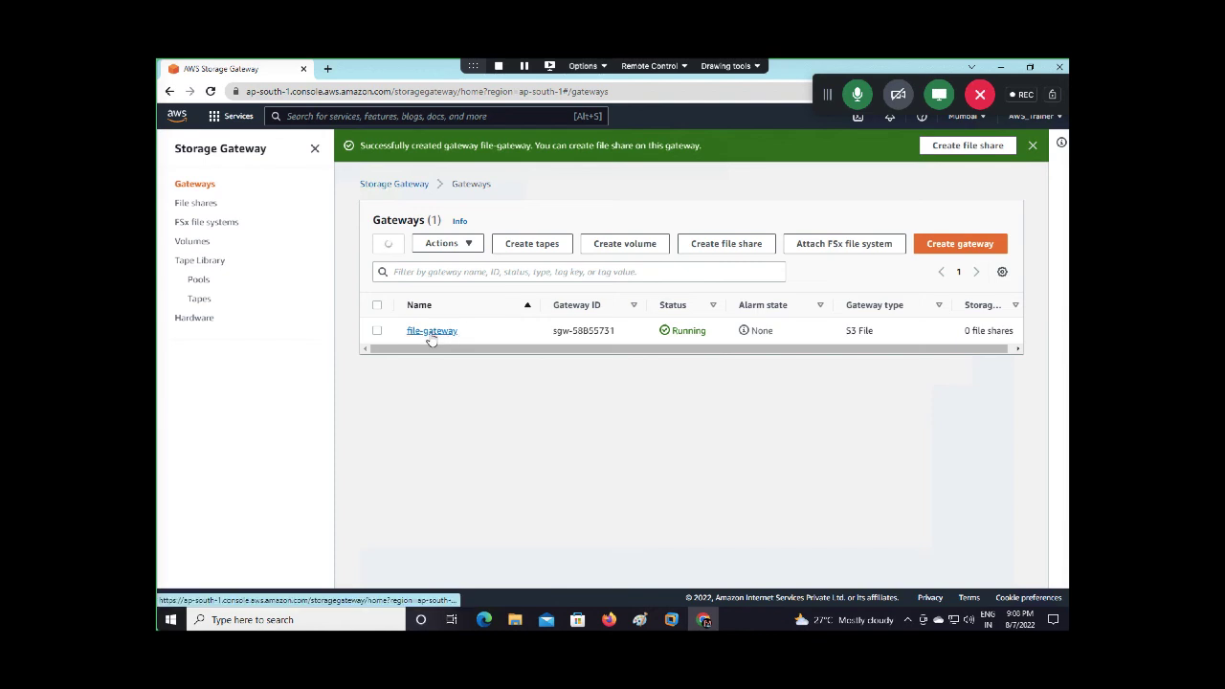
click(377, 330)
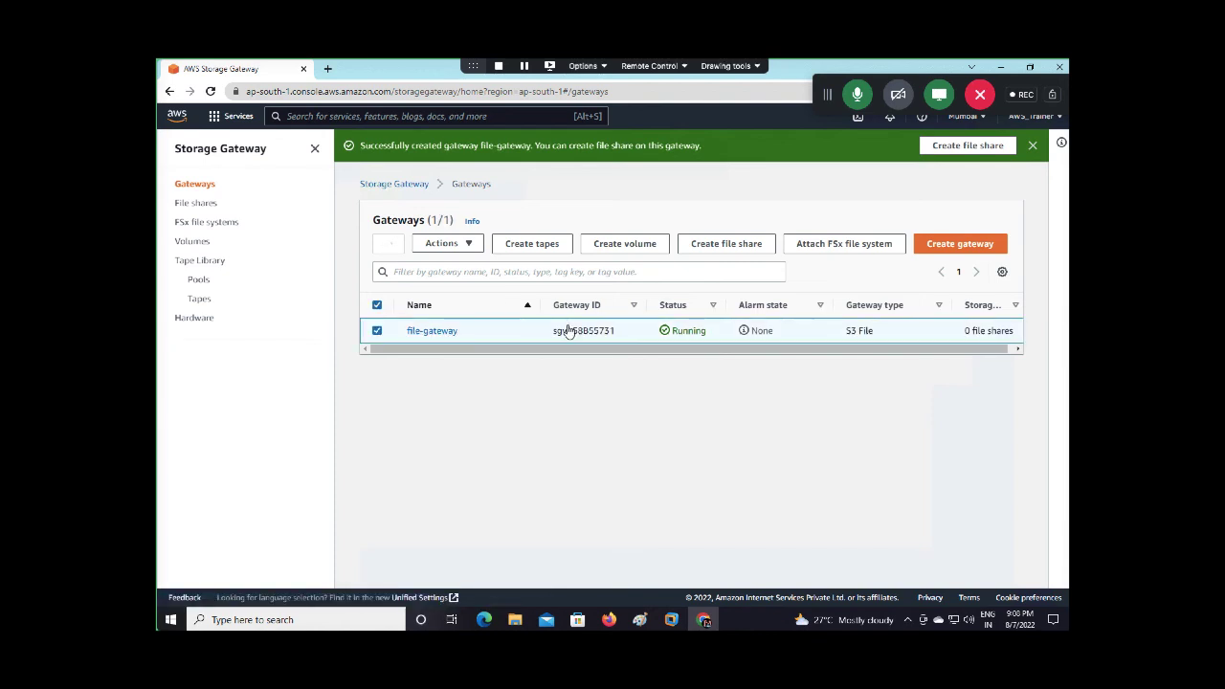
Start a new file share on file-gateway and go to the Amazon S3 bucket name field
click(727, 245)
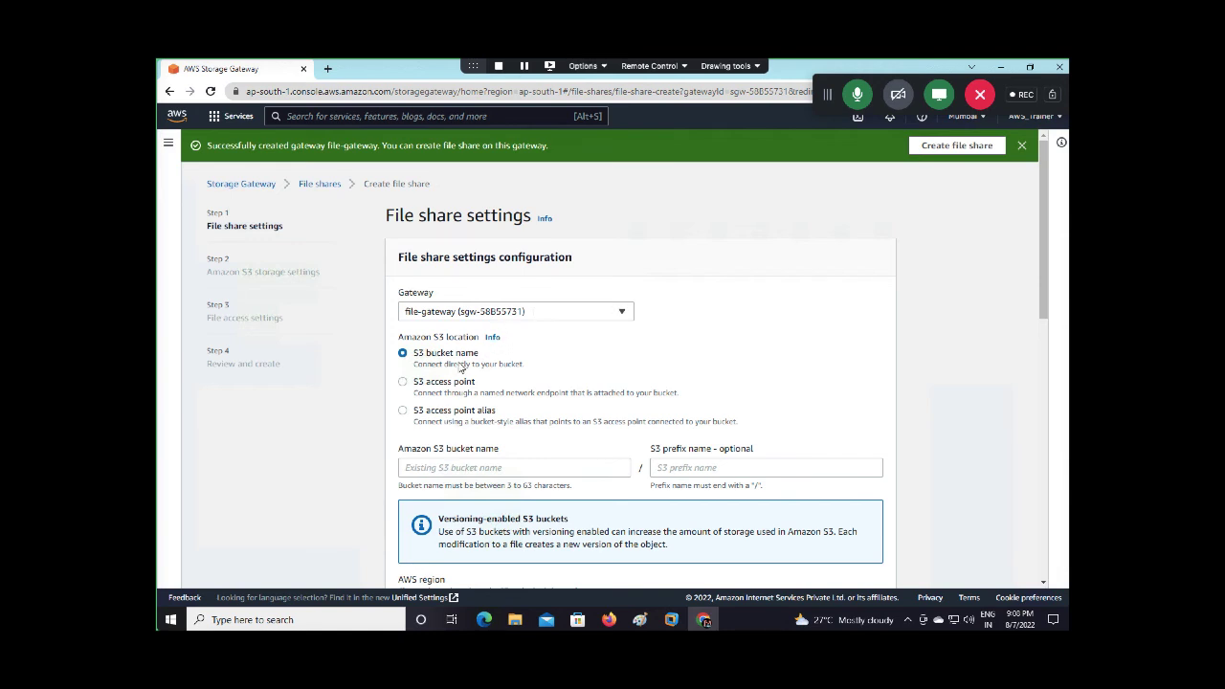
scroll(457, 459, down, 2)
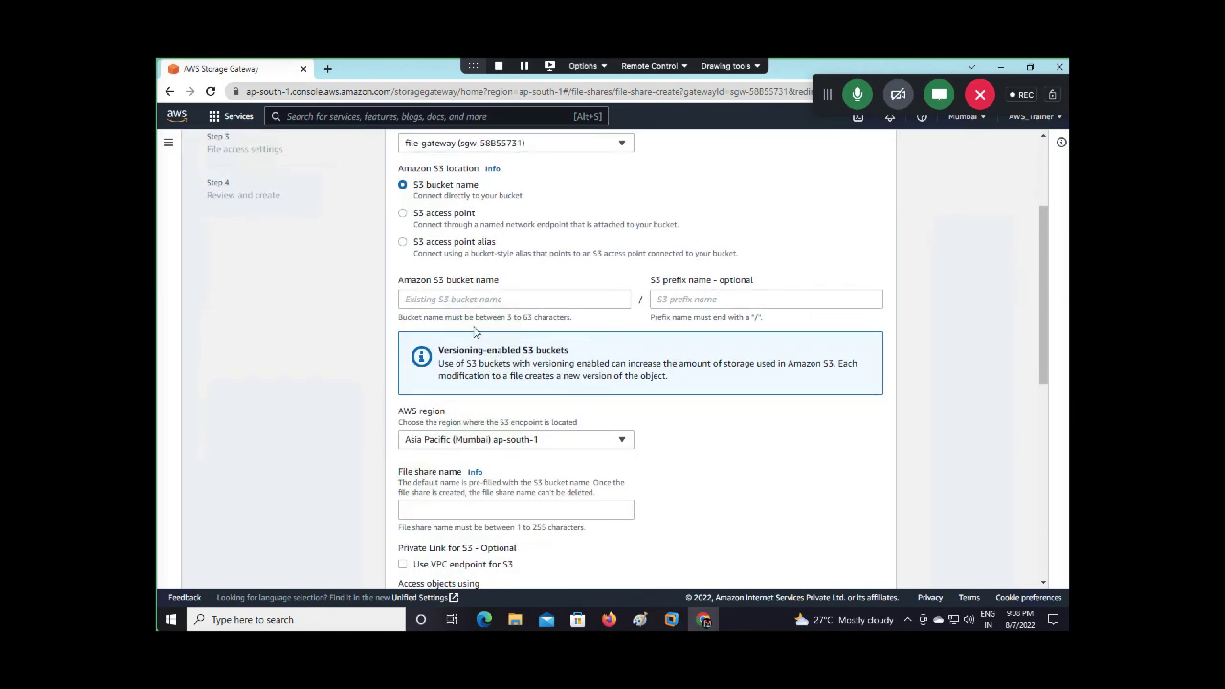
click(485, 300)
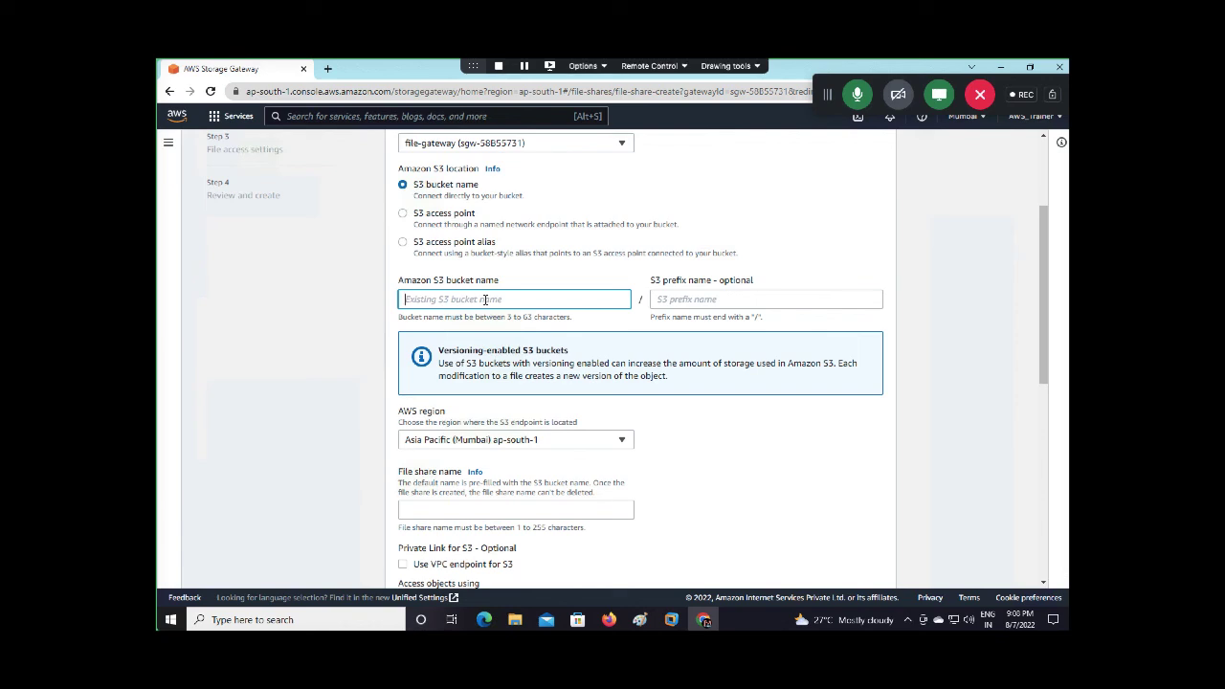
Open the AWS console home in a new tab and go to Amazon S3
right_click(180, 119)
click(230, 126)
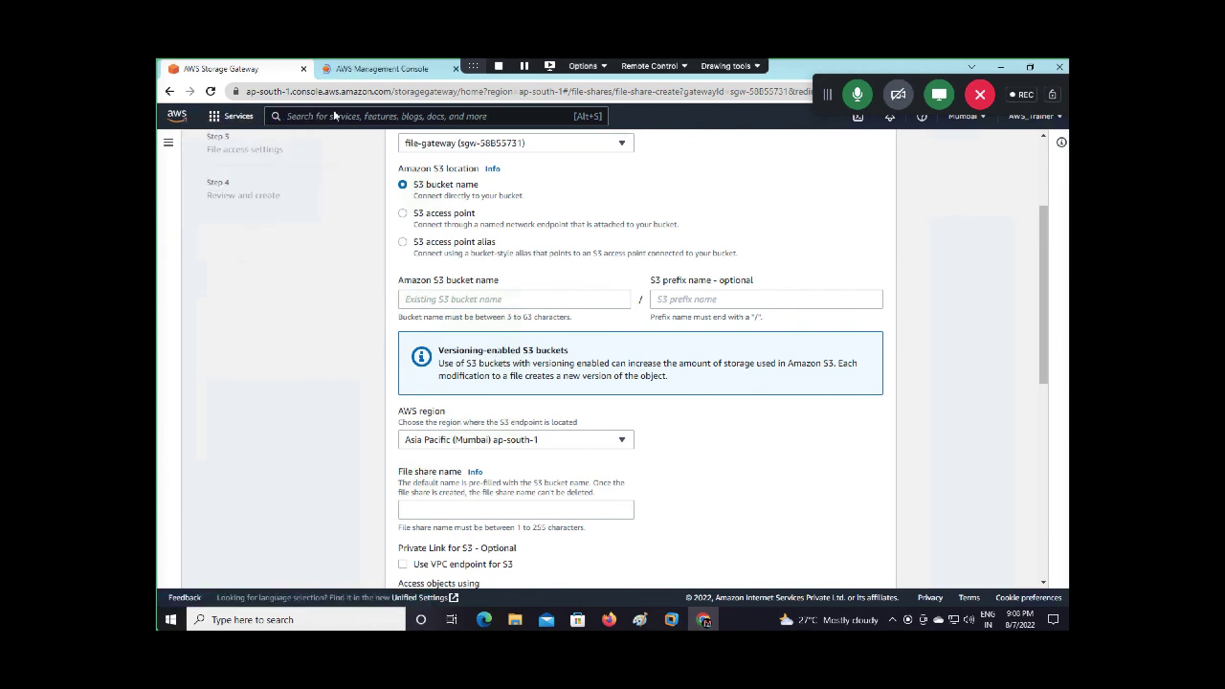
click(363, 74)
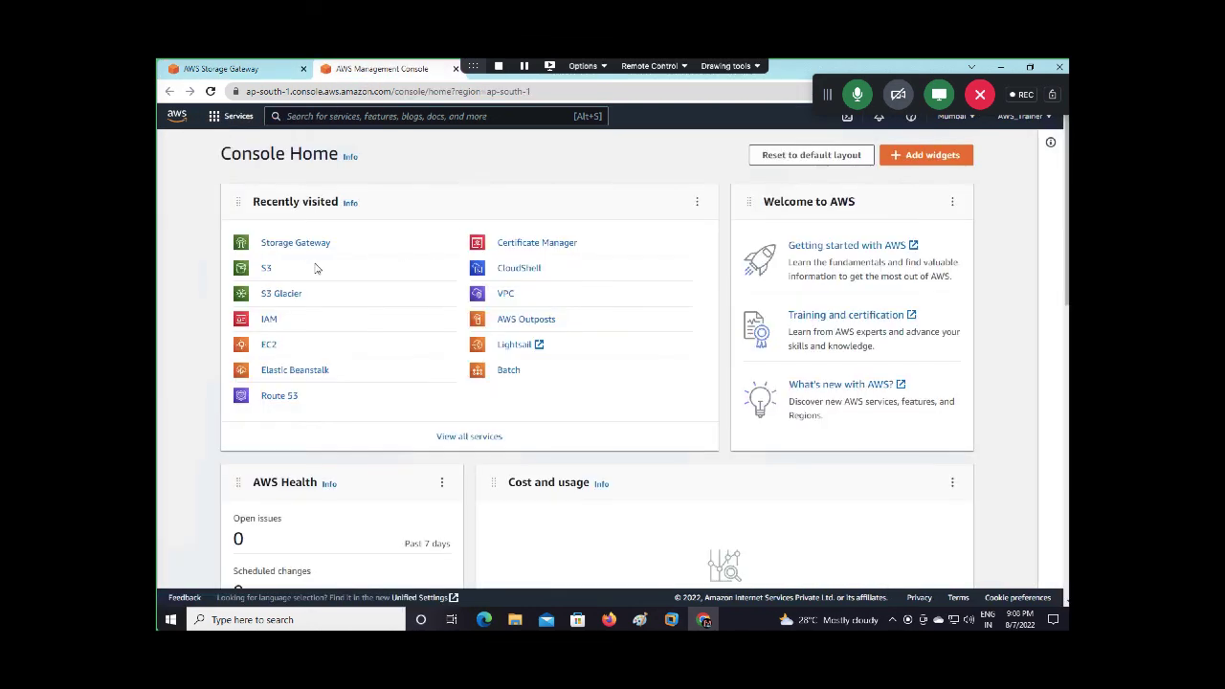
click(268, 272)
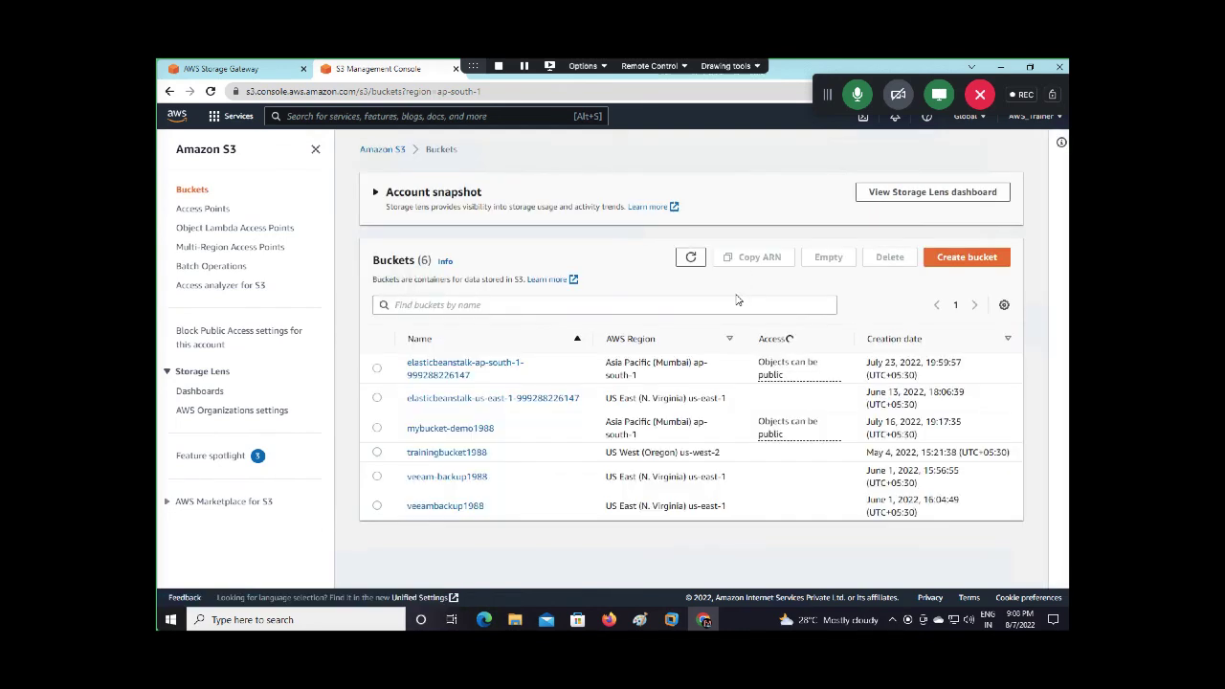
Create the S3 bucket gatewaybucket1988, adding 1988 after the first name attempt
click(959, 259)
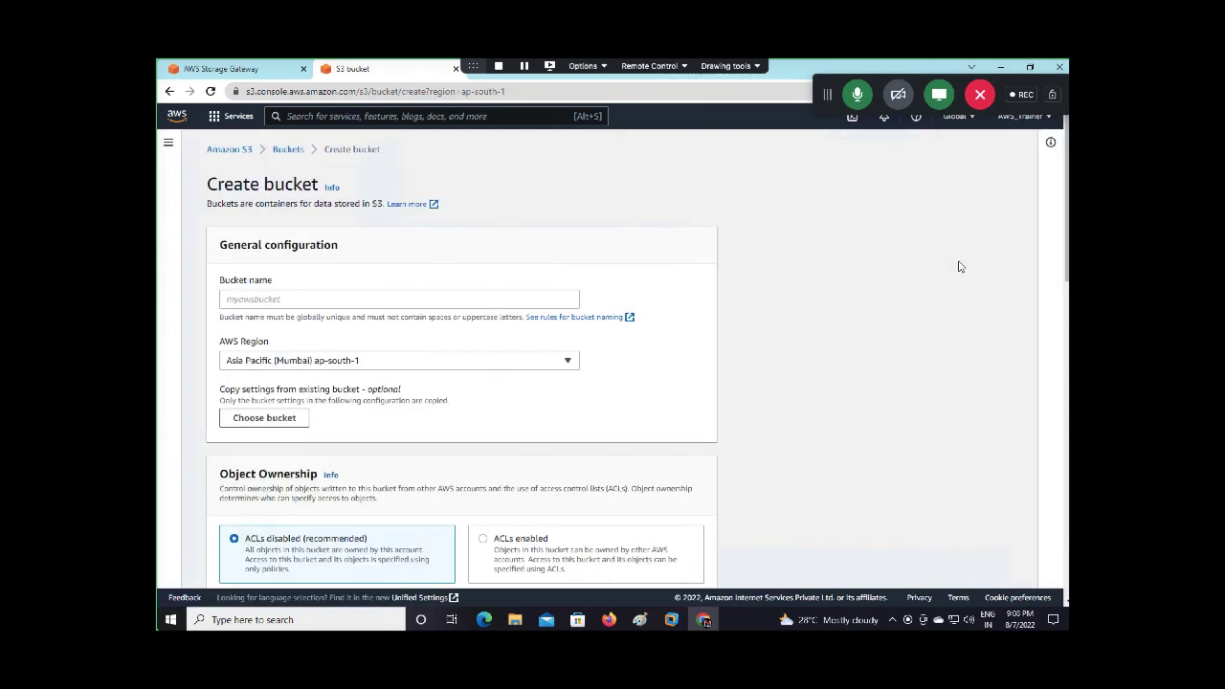
click(389, 304)
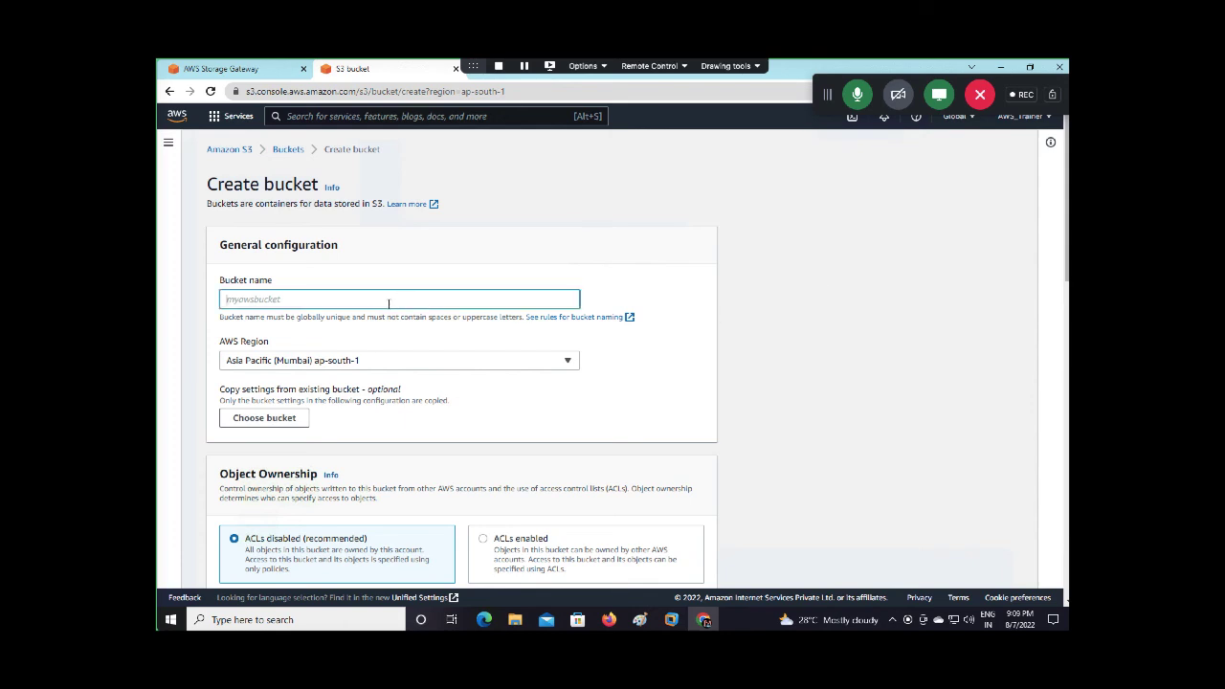
text(gatewaybucket)
scroll(348, 458, down, 15)
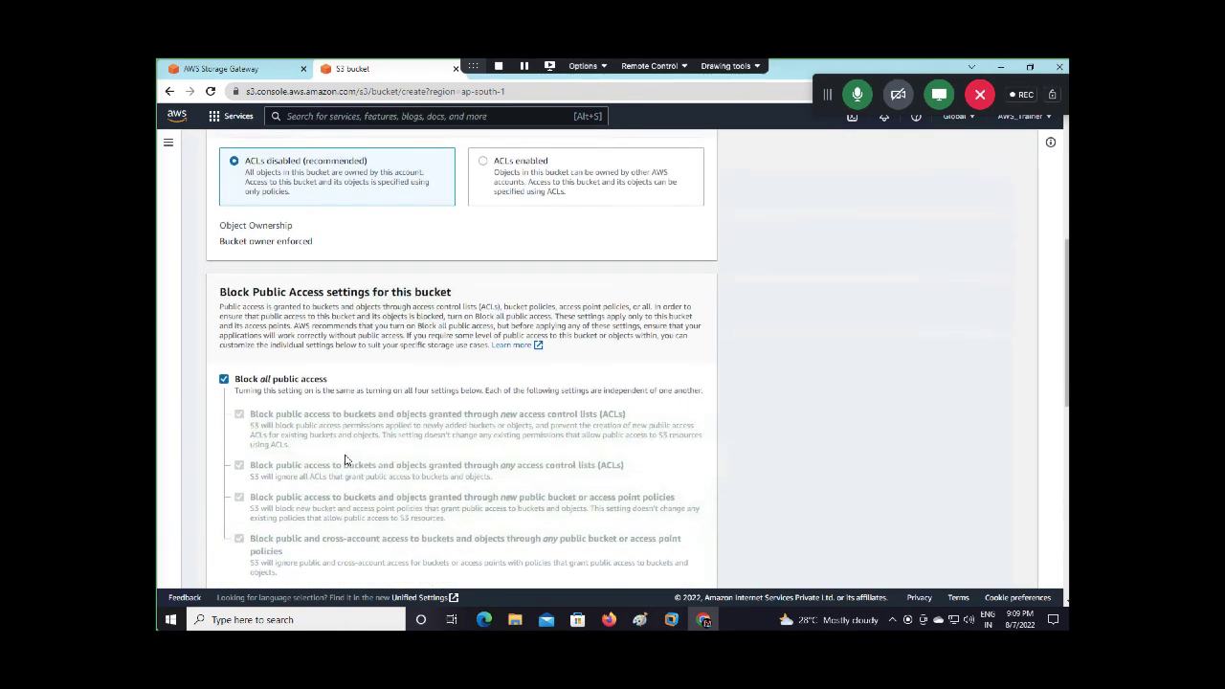
click(660, 566)
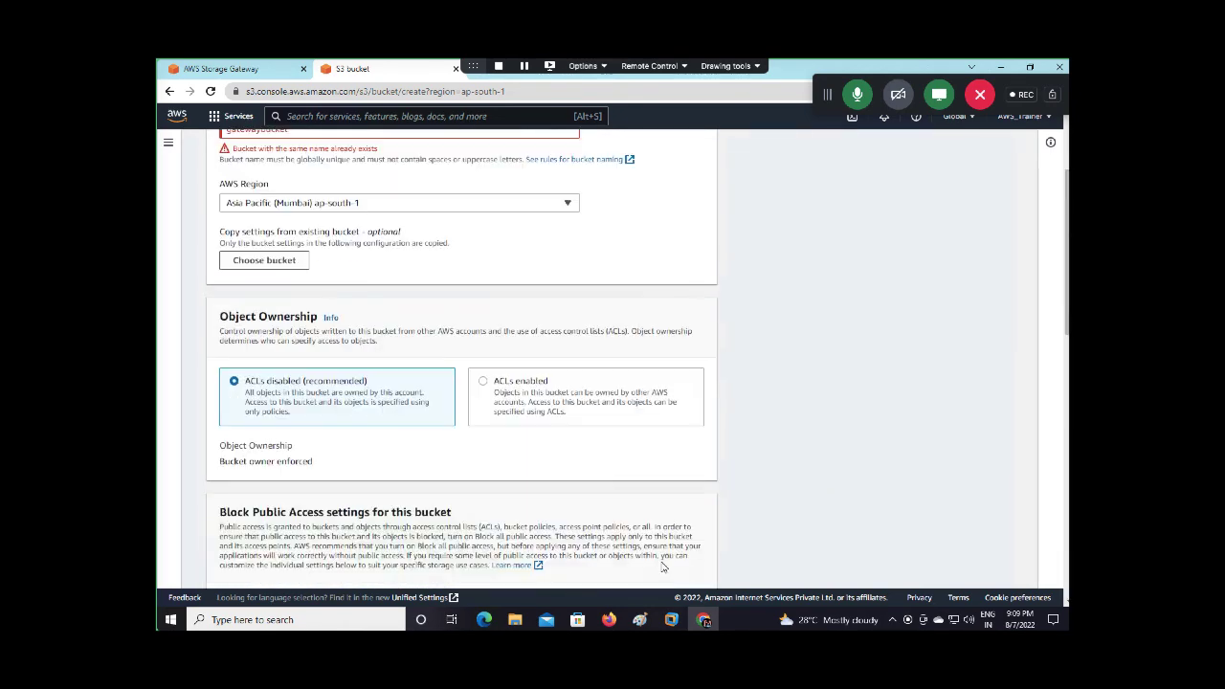
scroll(487, 309, up, 2)
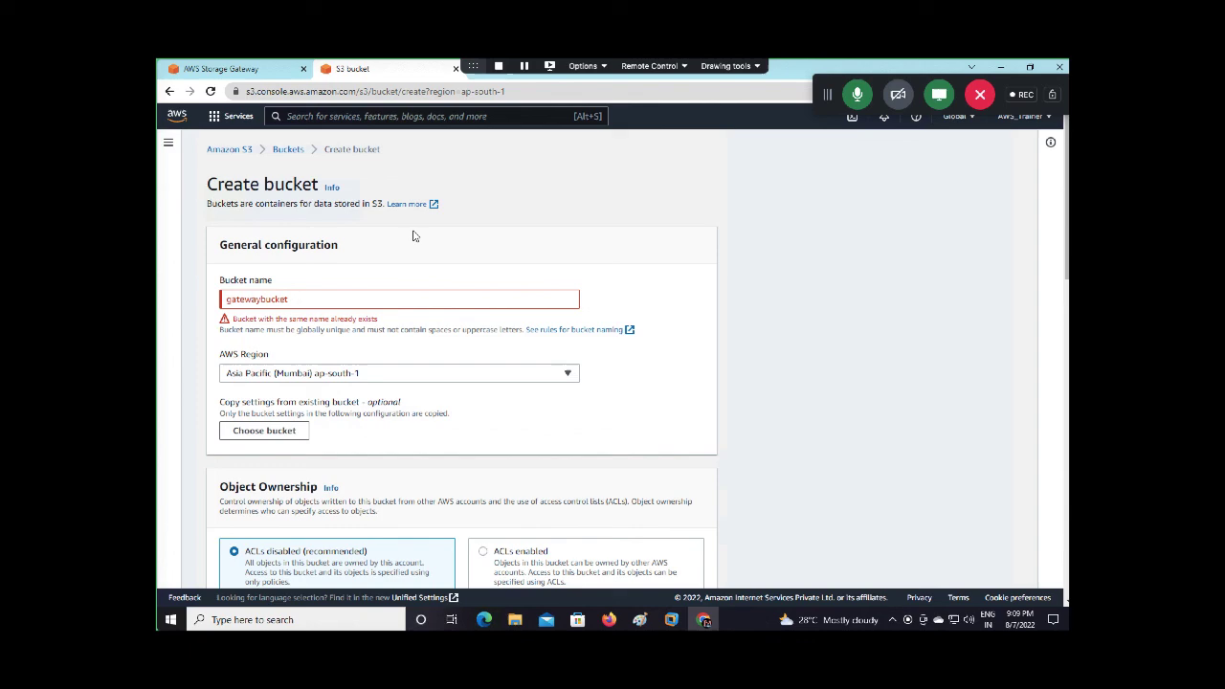
click(316, 296)
text(1)
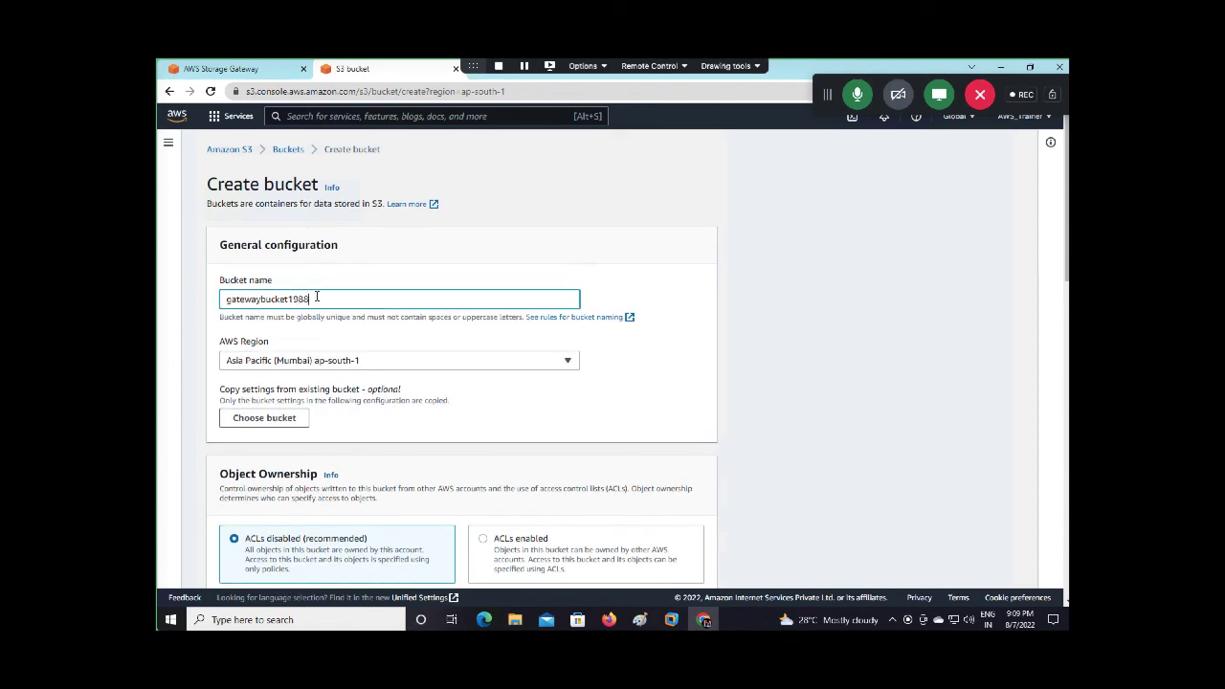
text(988)
scroll(373, 369, down, 15)
click(673, 566)
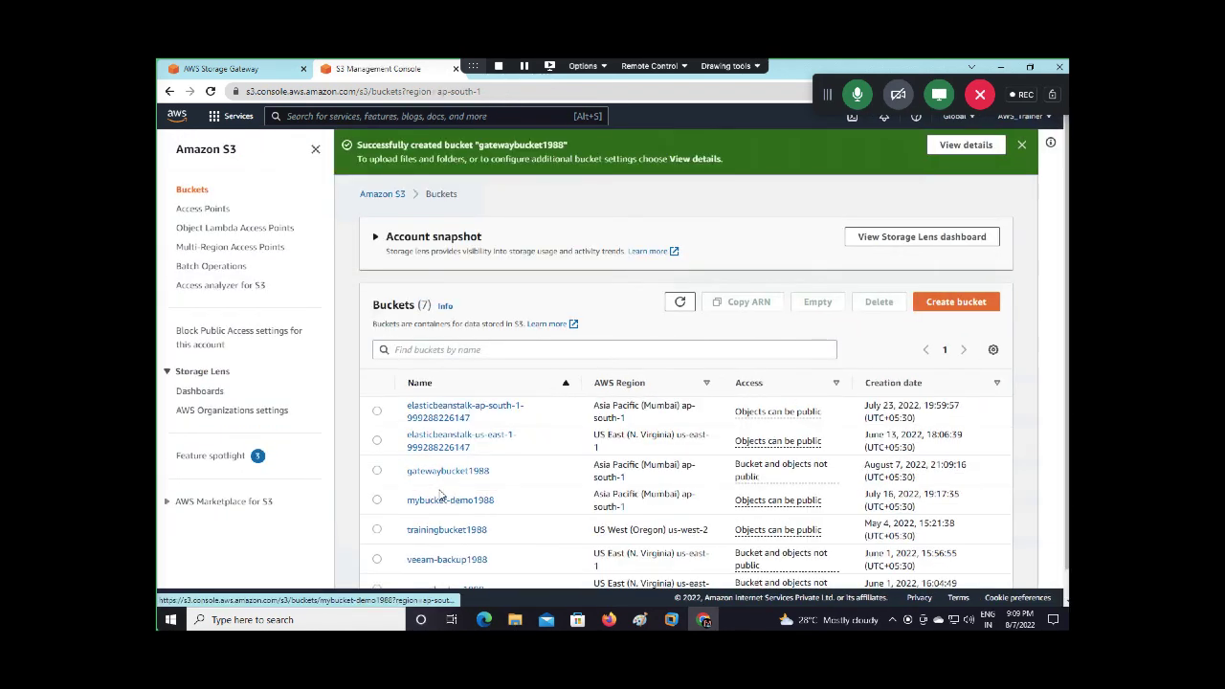
Enter gatewaybucket1988 as the S3 bucket for the new file share
click(253, 69)
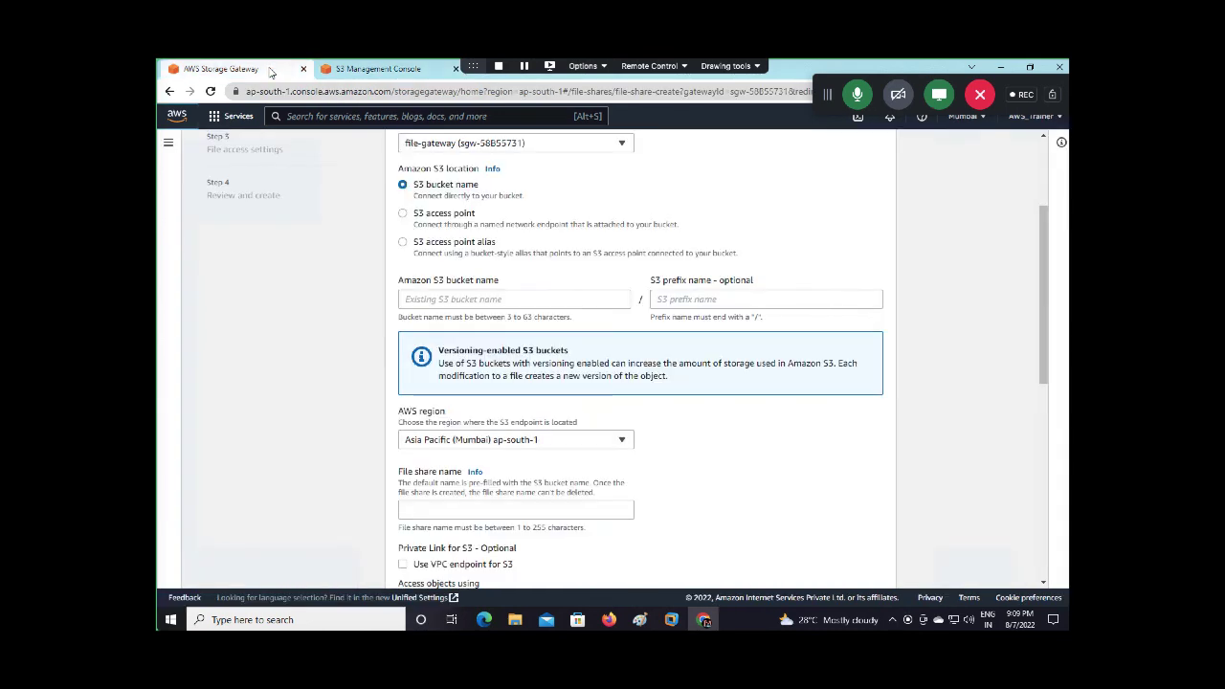
click(473, 302)
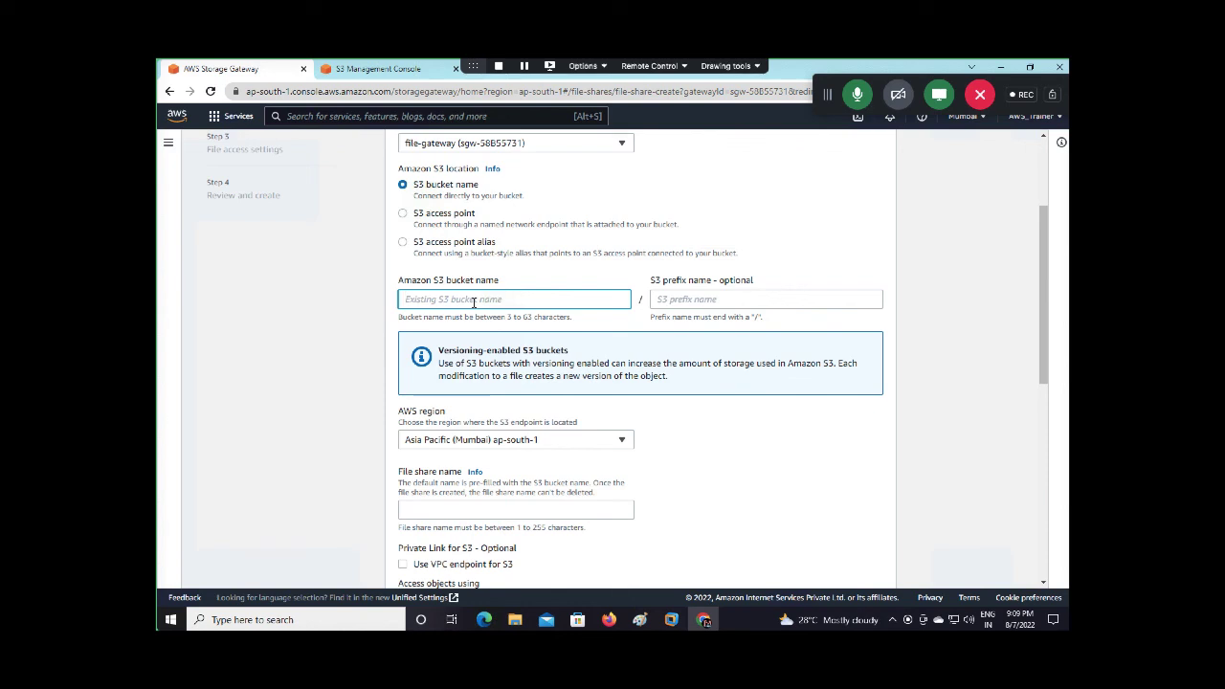
text(gatew)
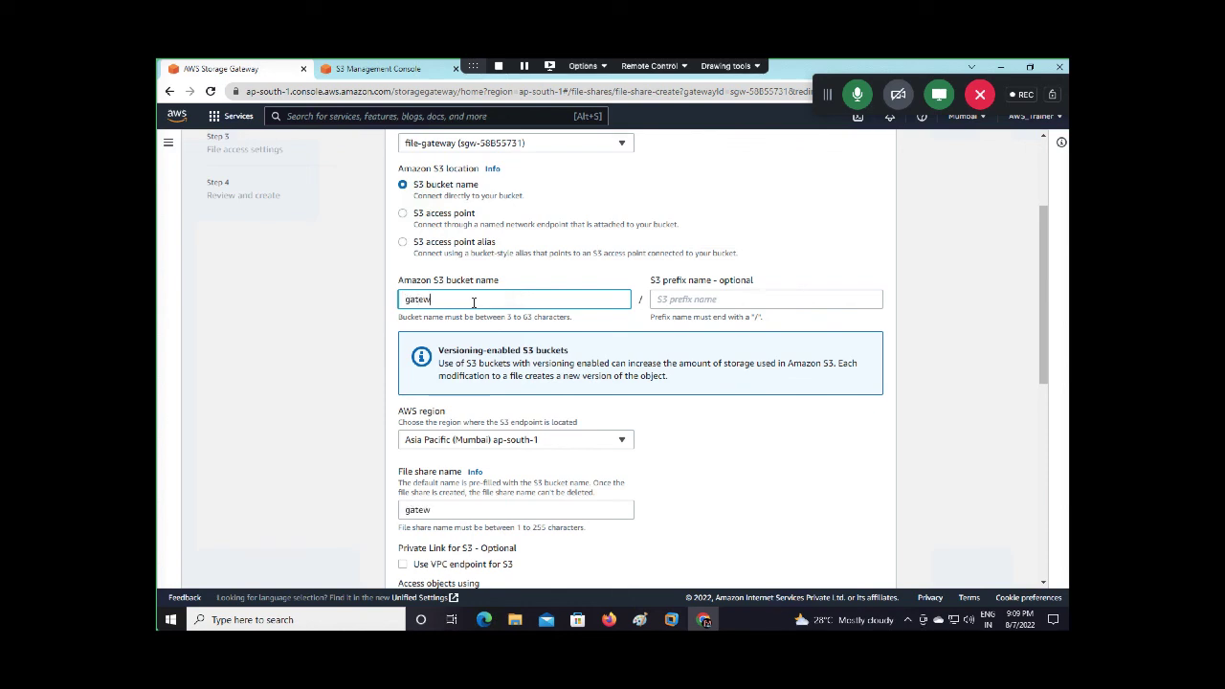
text(aybucket1988)
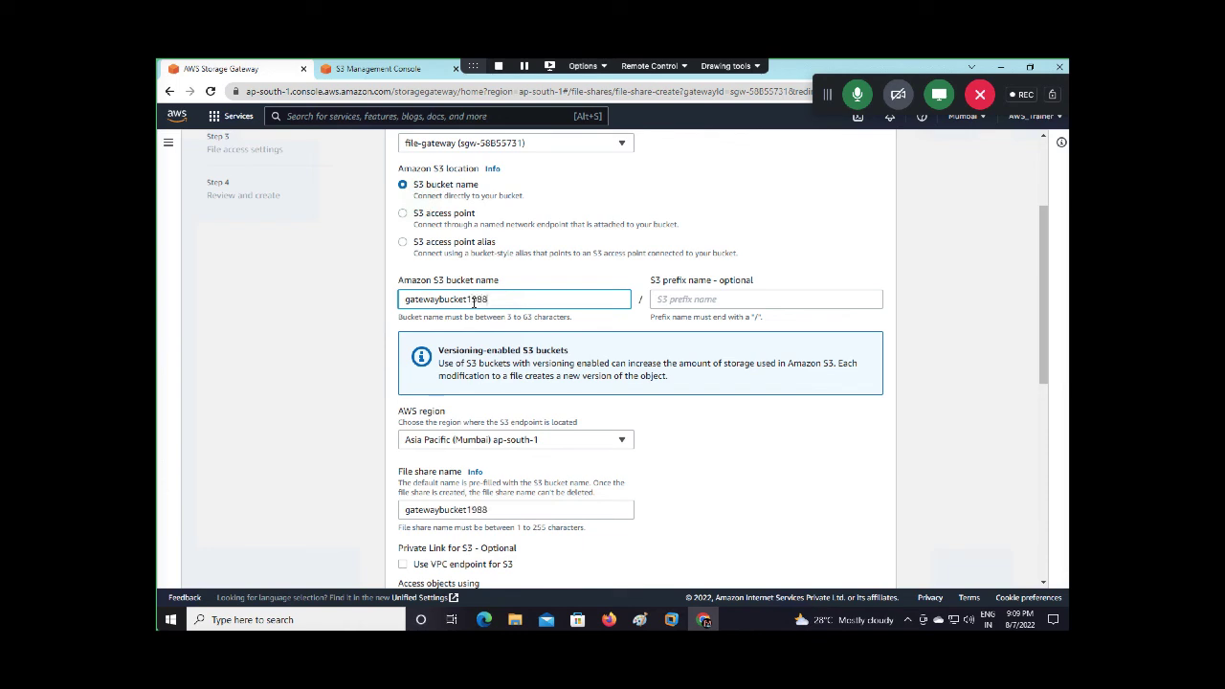
click(695, 300)
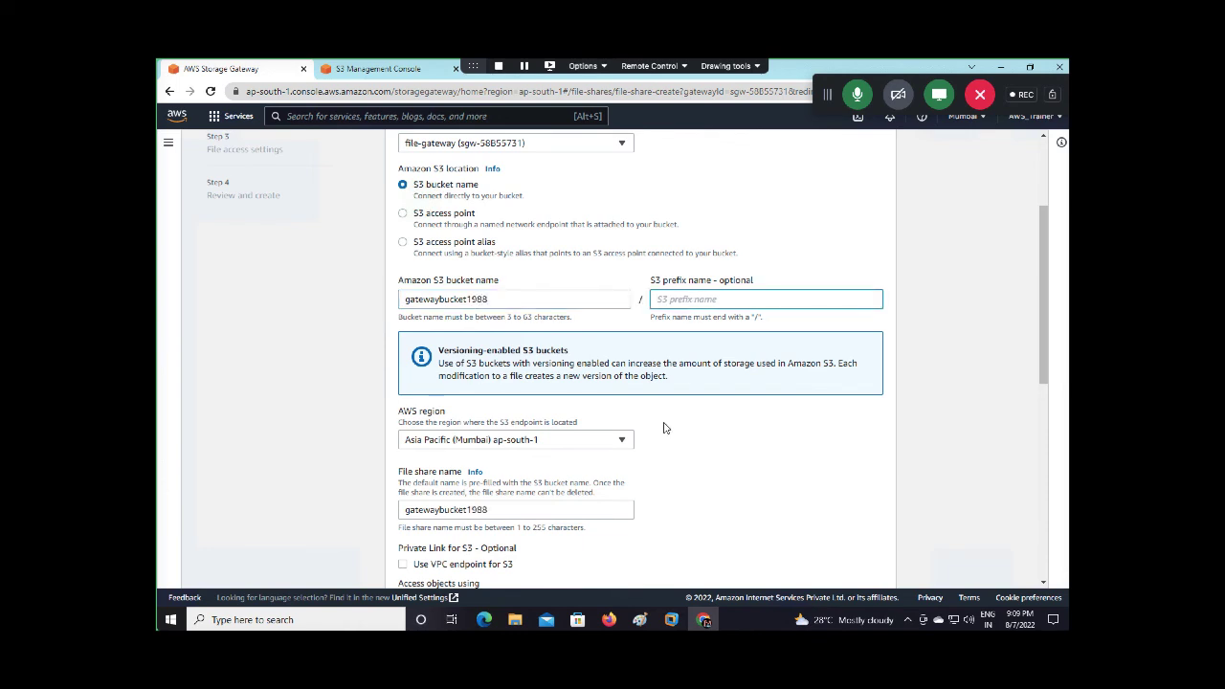
Keep the default storage, NFS access and permission settings and create the file share
scroll(663, 429, down, 10)
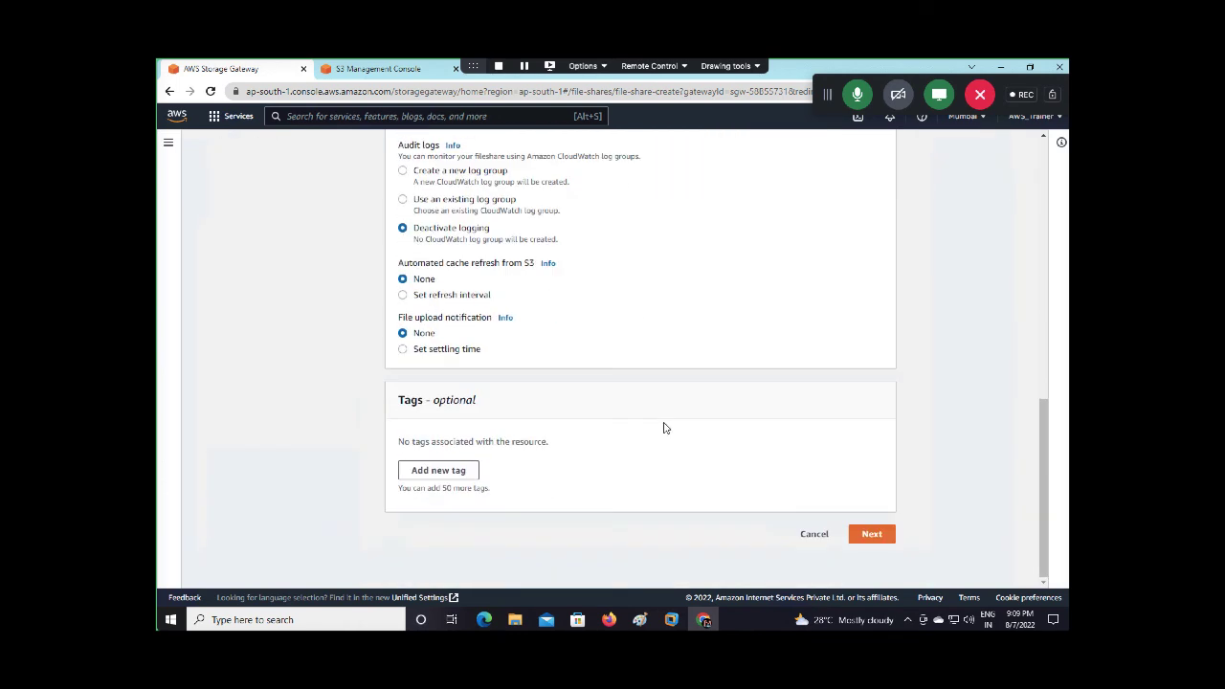
click(867, 535)
scroll(835, 456, down, 2)
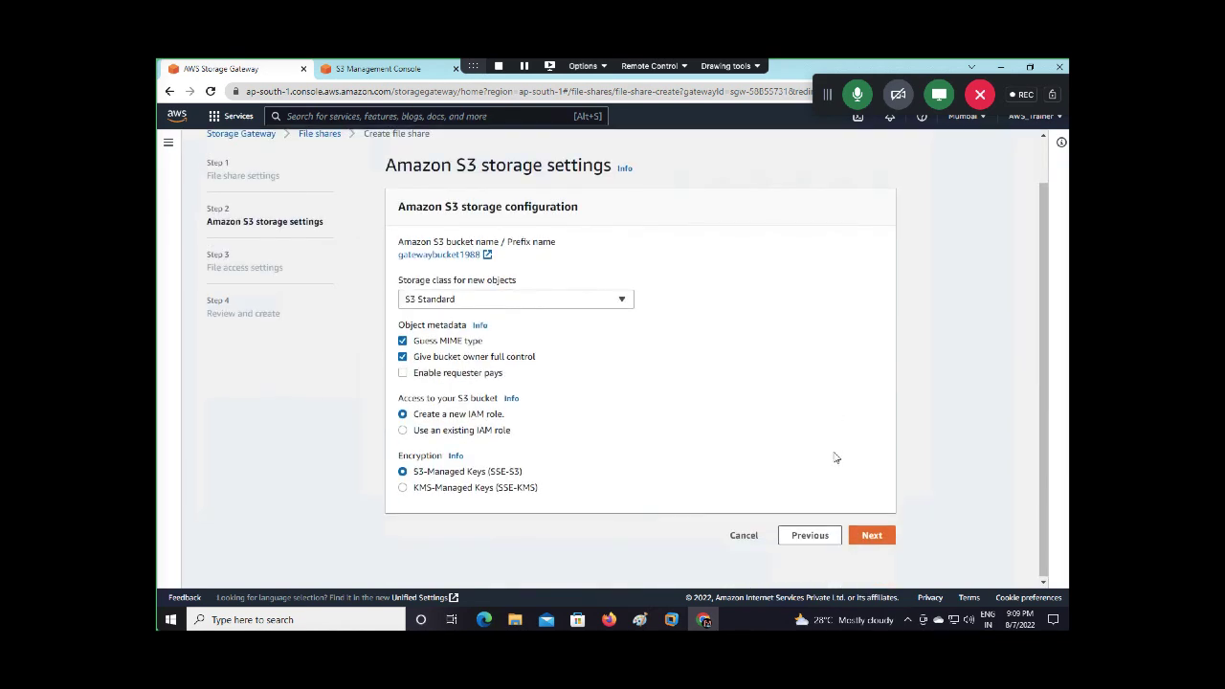
click(871, 536)
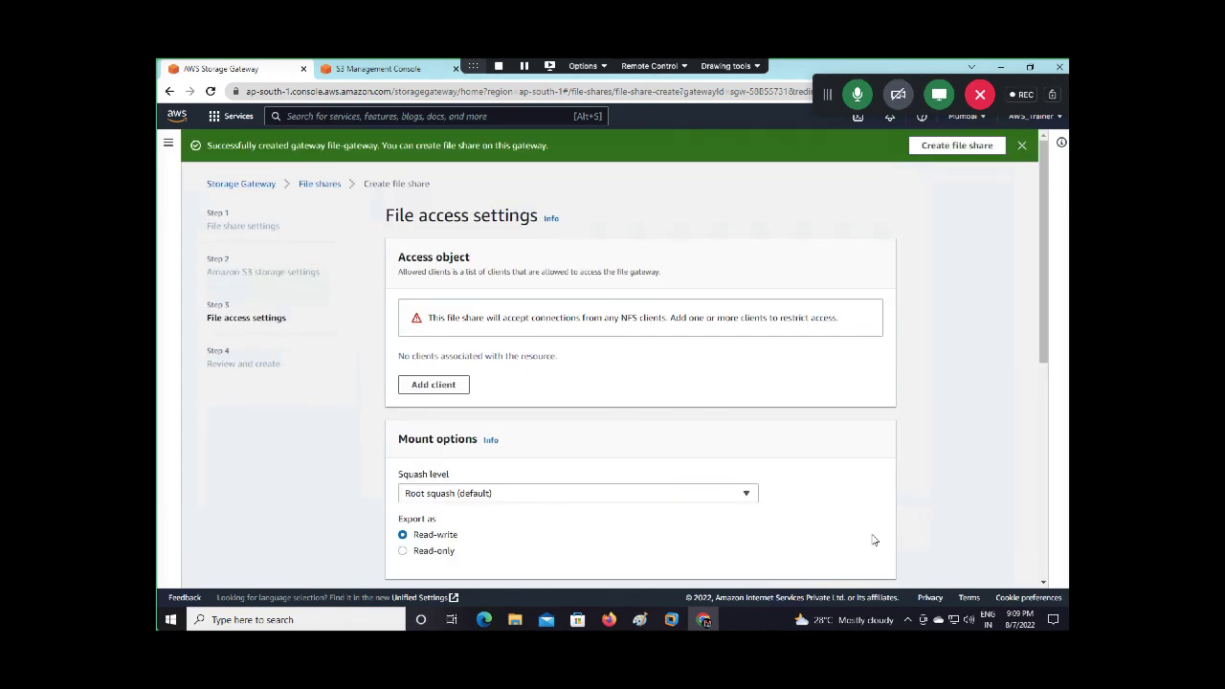
scroll(773, 466, down, 10)
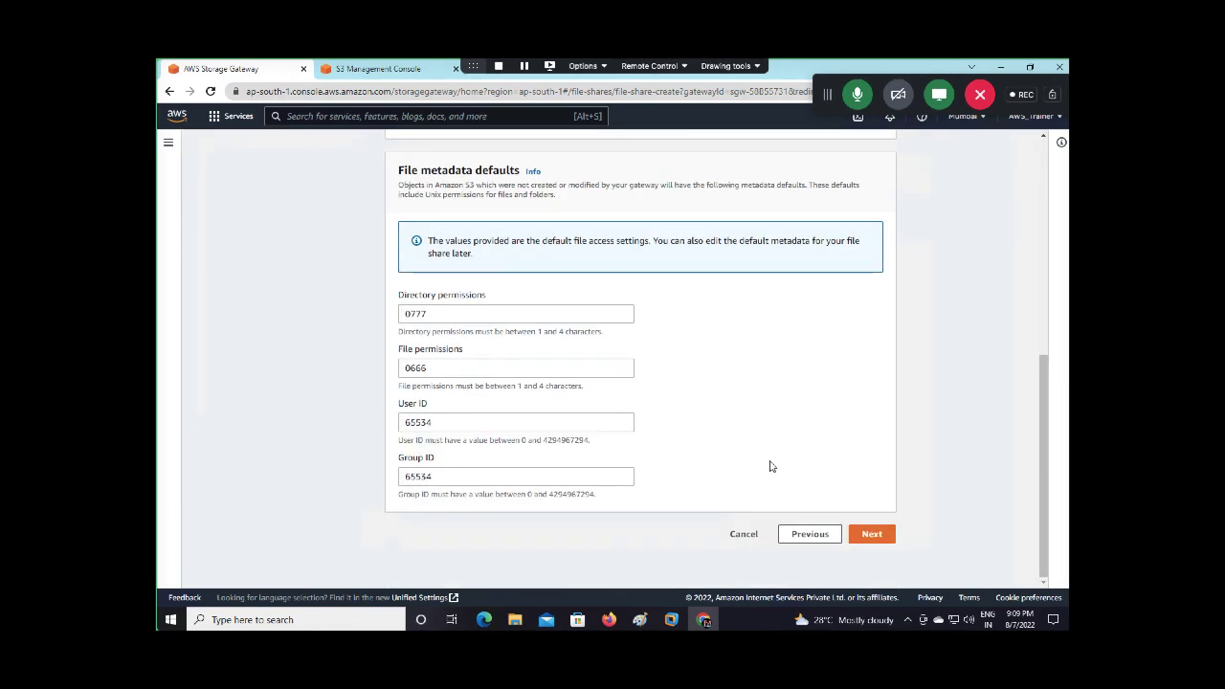
click(871, 534)
scroll(804, 470, down, 15)
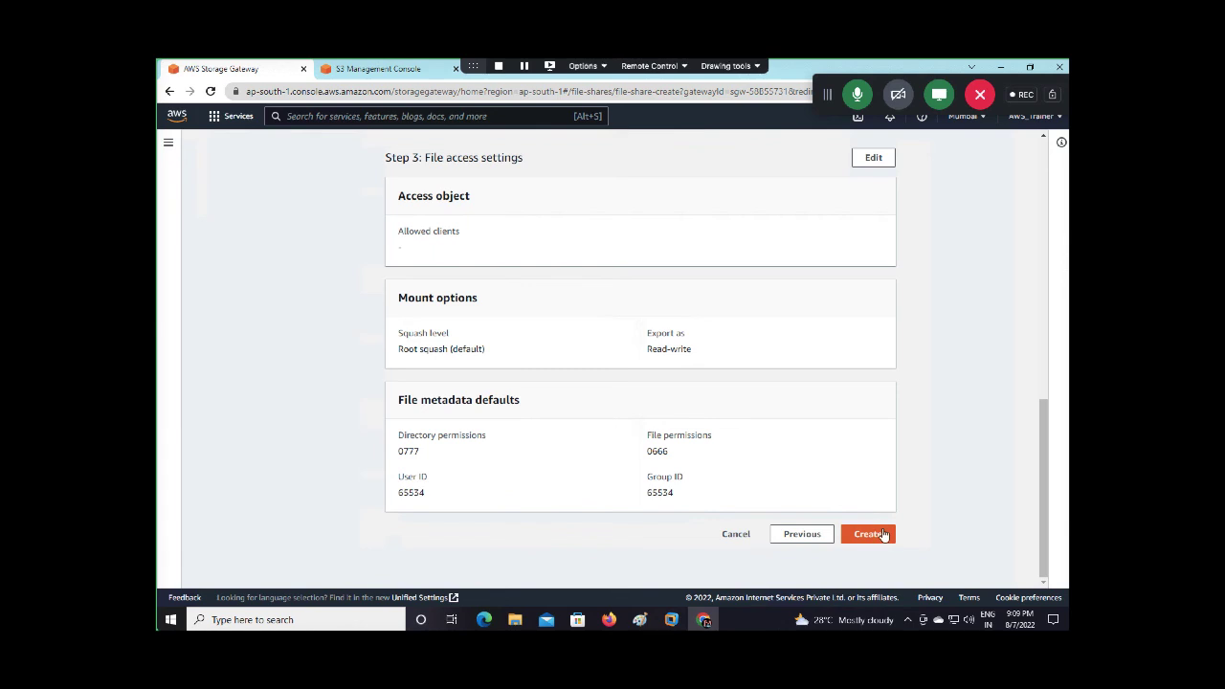
click(869, 534)
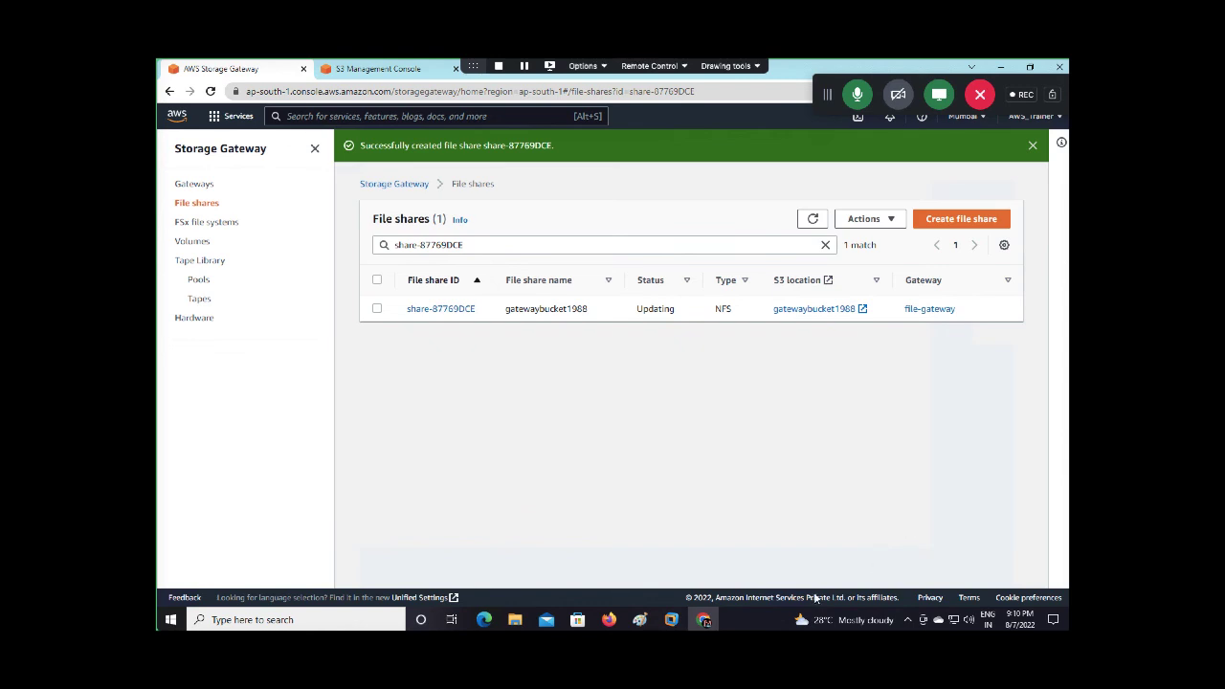
Refresh the File shares list twice, dismiss the success banner and select share-87769DCE
click(810, 220)
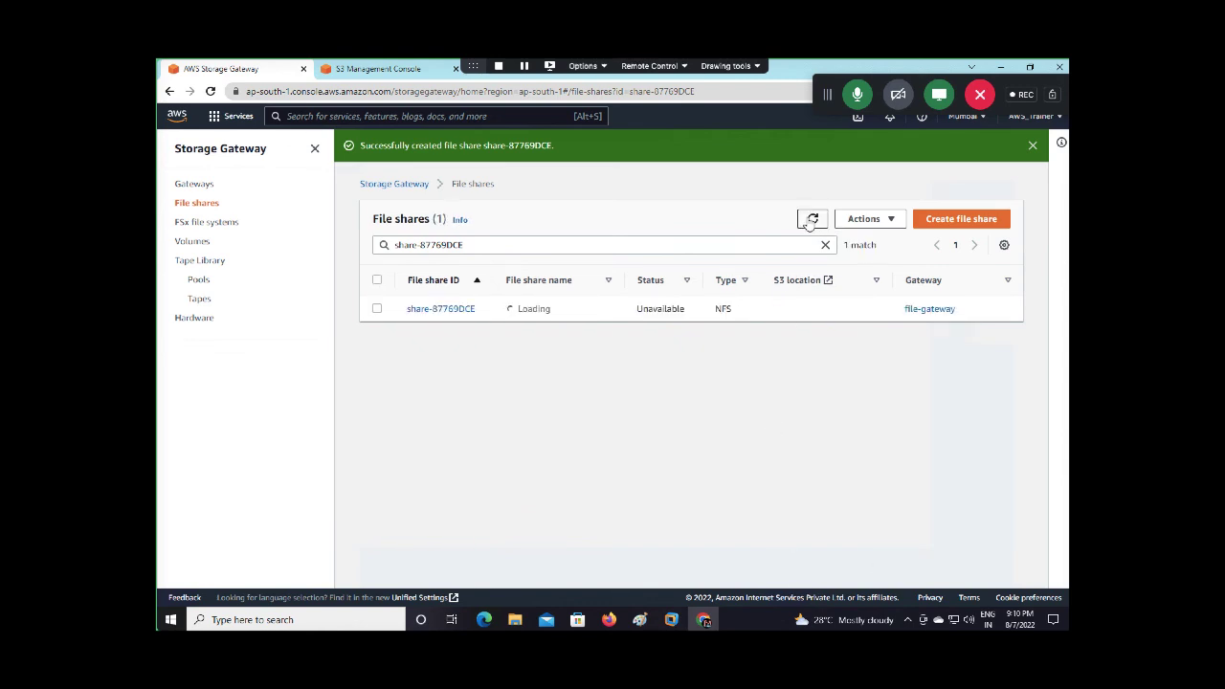
click(809, 220)
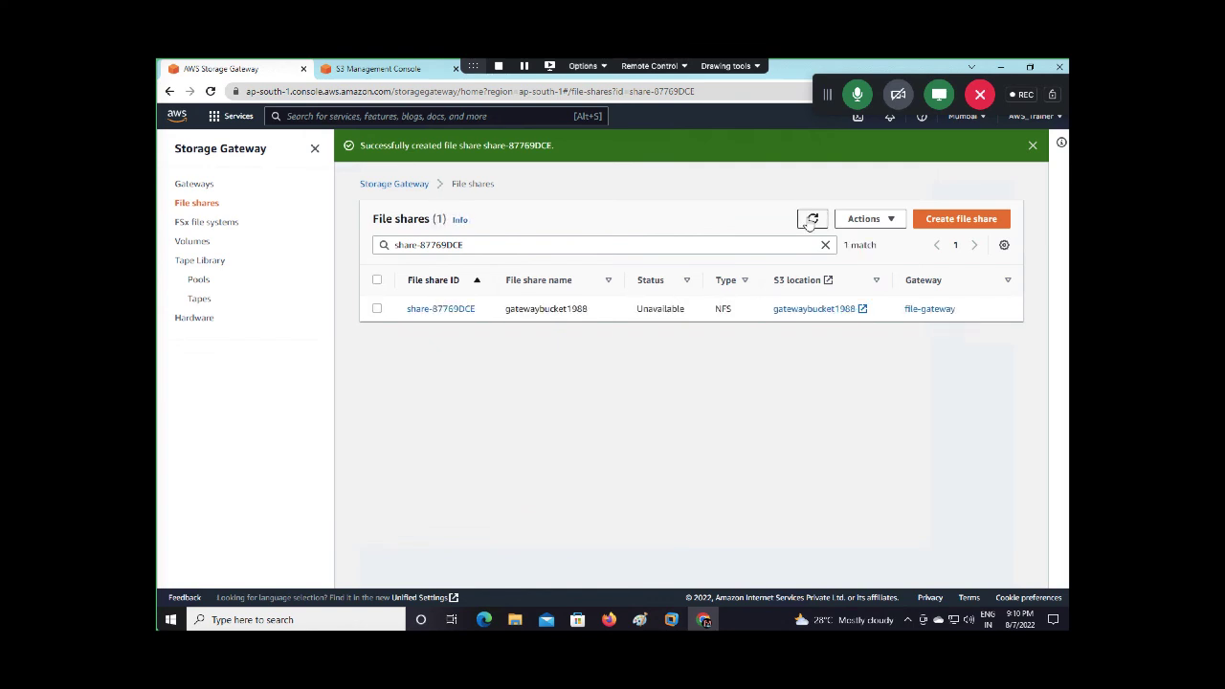
click(1034, 146)
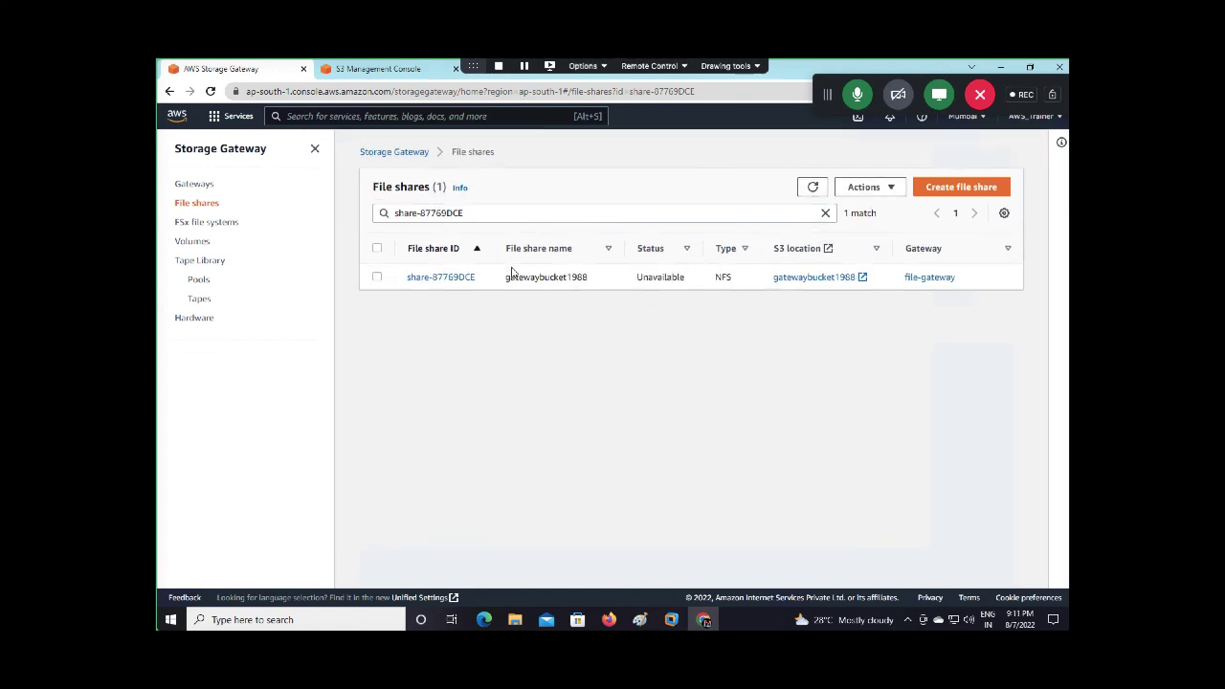
click(376, 276)
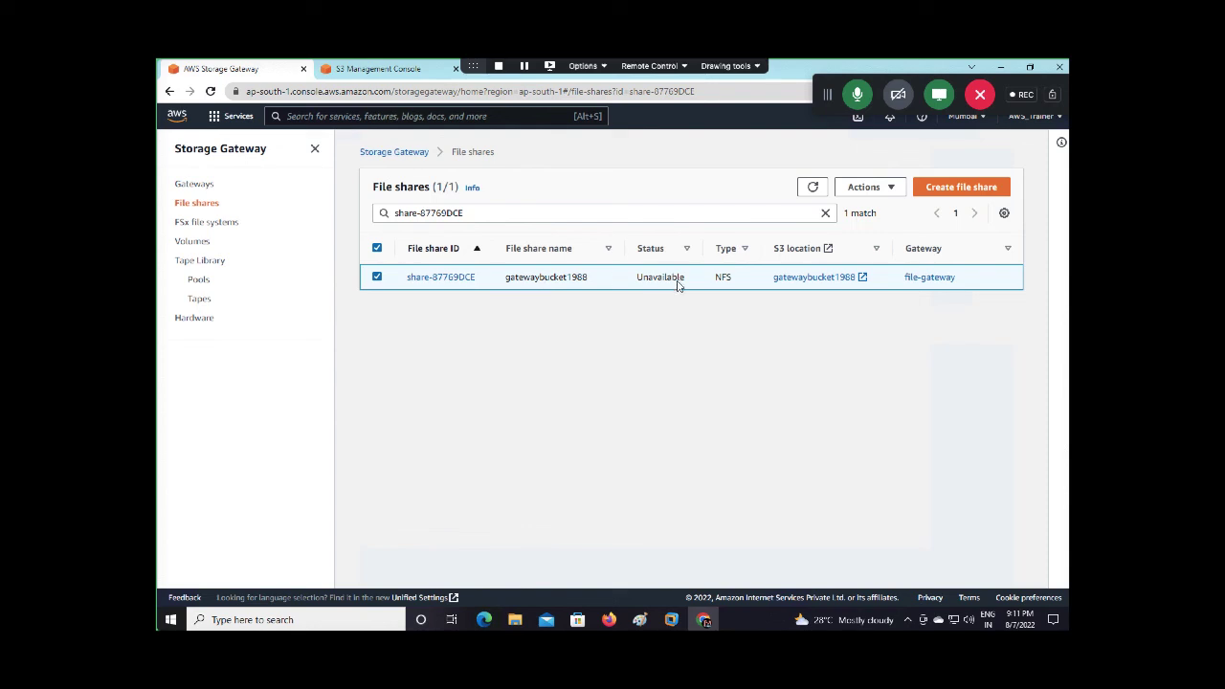
Open file-gateway's details page and look over its settings
click(931, 276)
scroll(592, 456, down, 1)
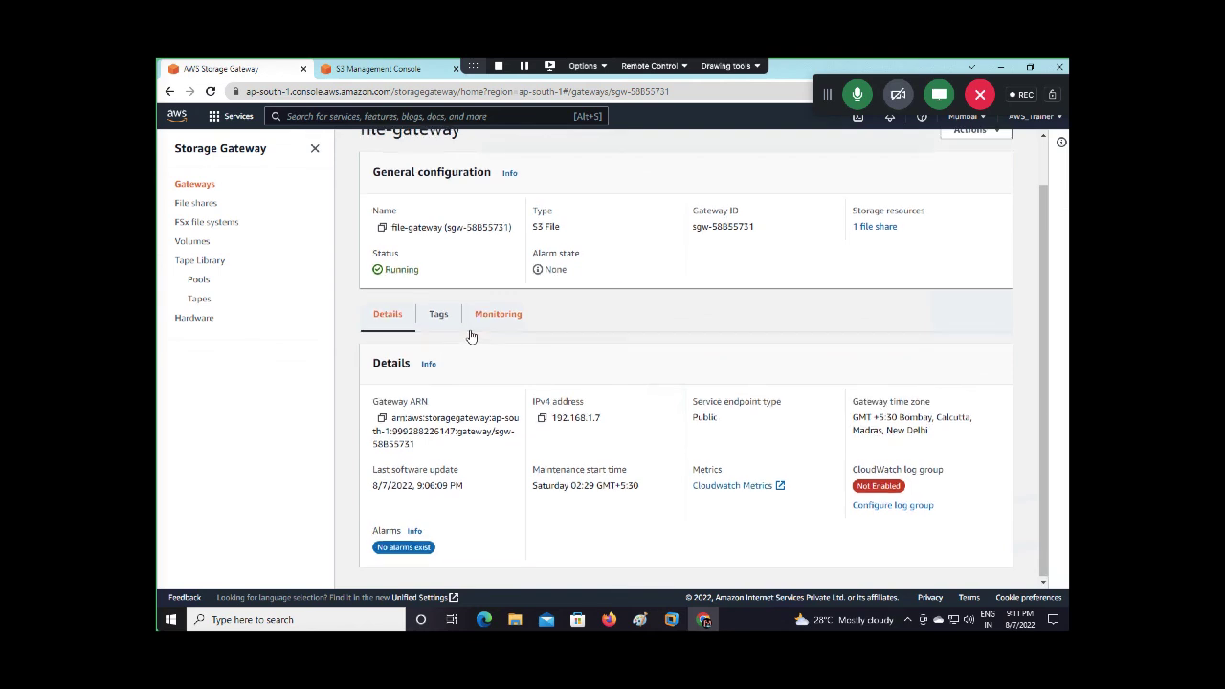
scroll(470, 336, up, 1)
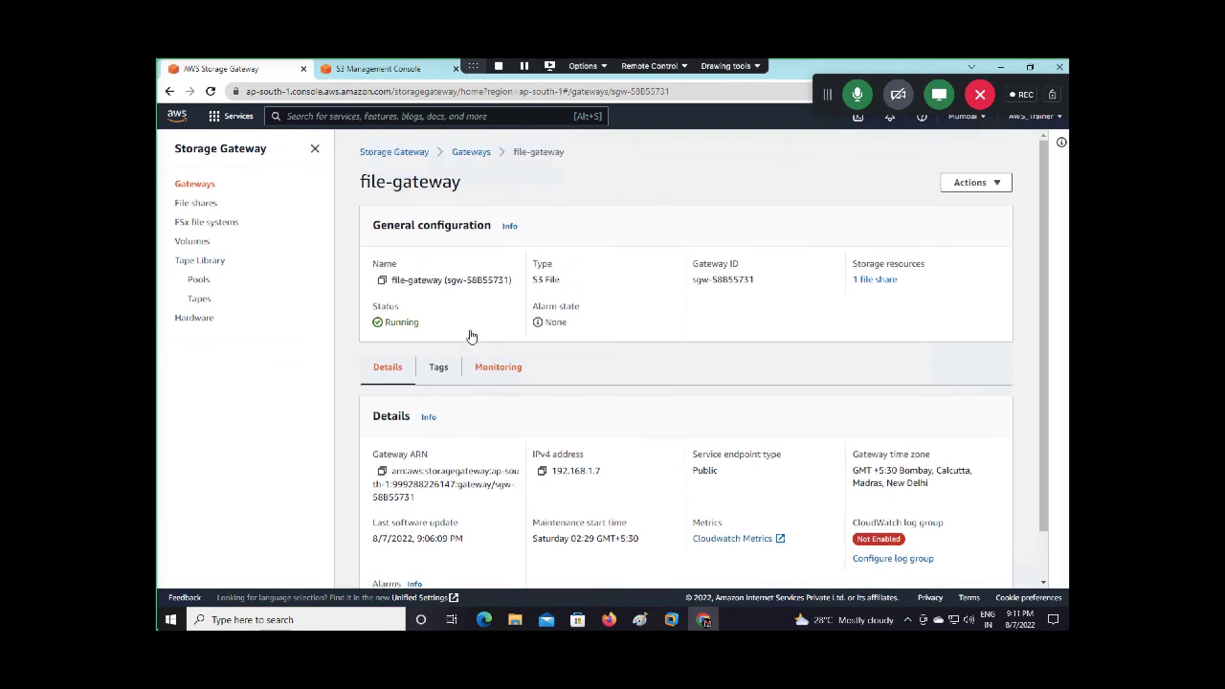
scroll(467, 424, down, 1)
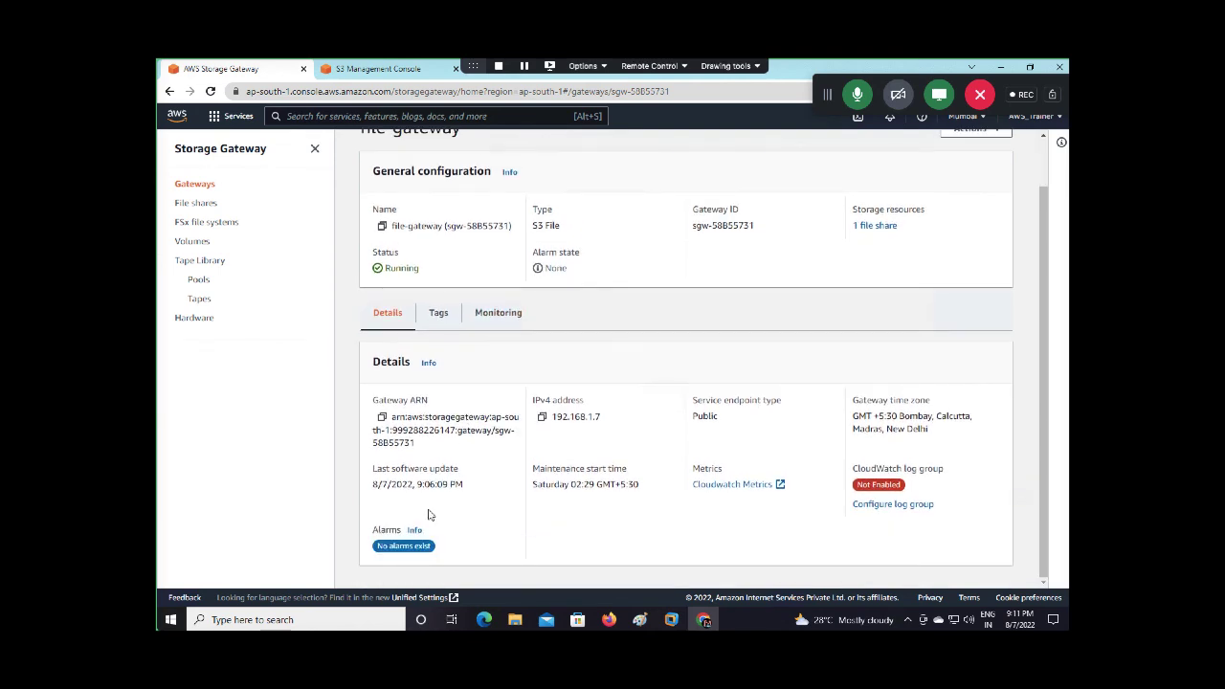
scroll(430, 515, up, 1)
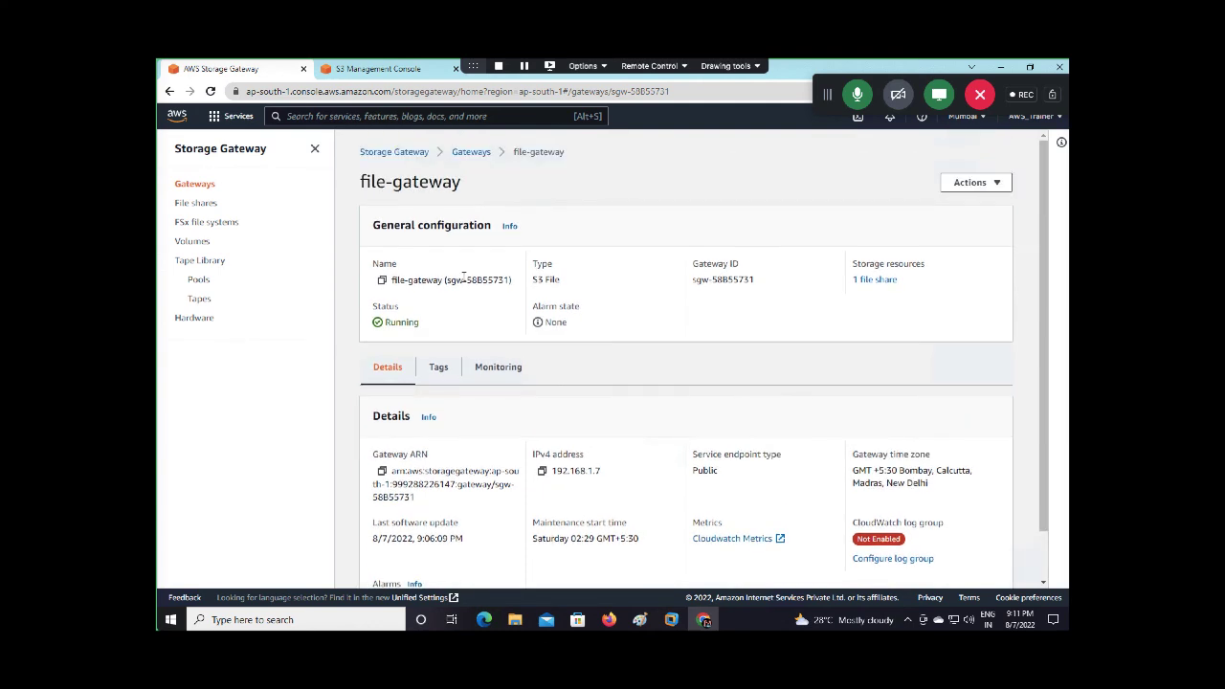
Check file-gateway's Actions menu from the Gateways list and from its detail page
click(476, 154)
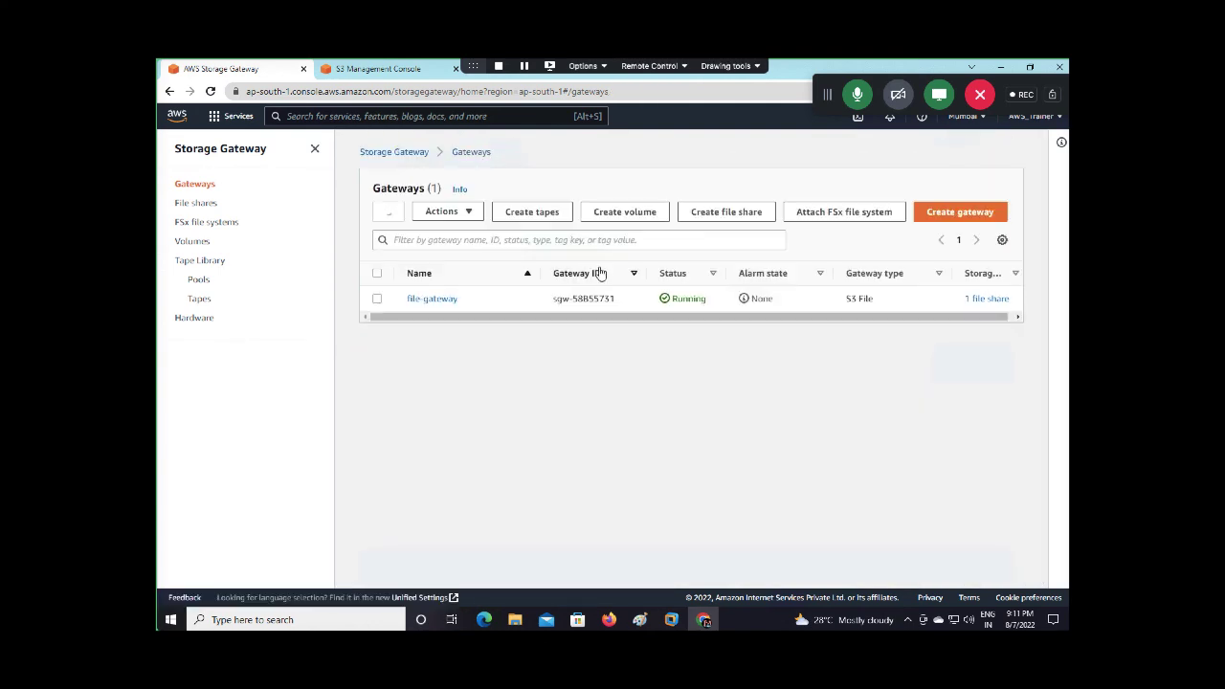
click(377, 299)
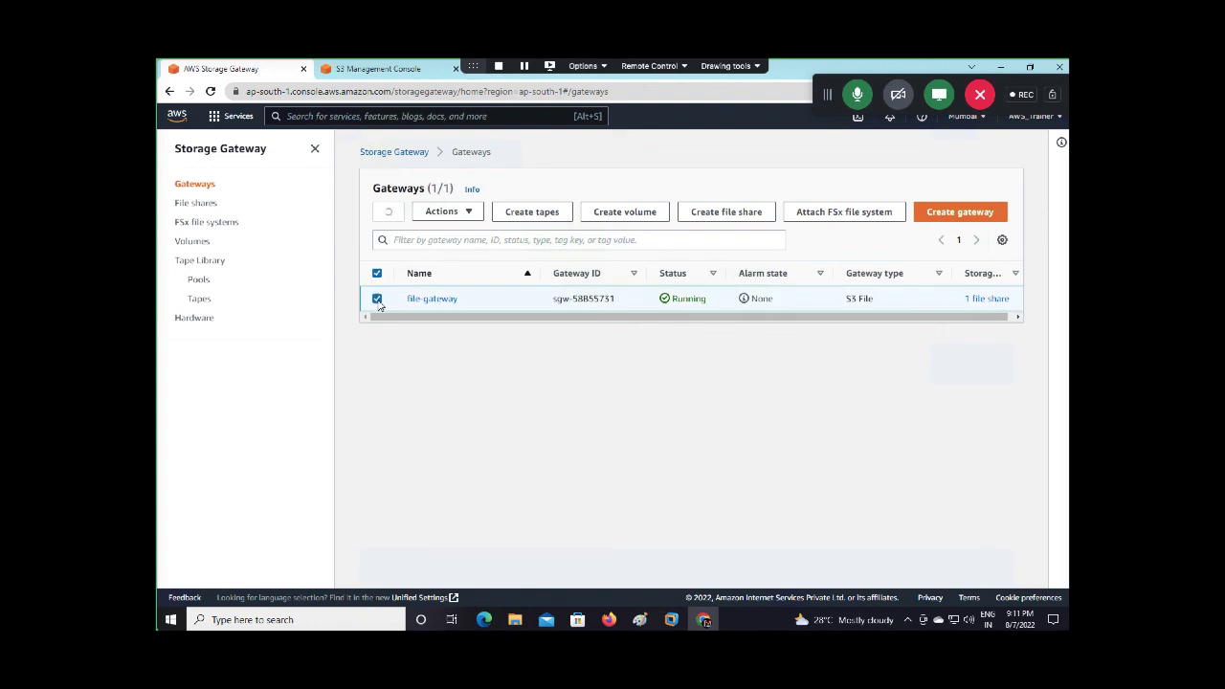
click(467, 216)
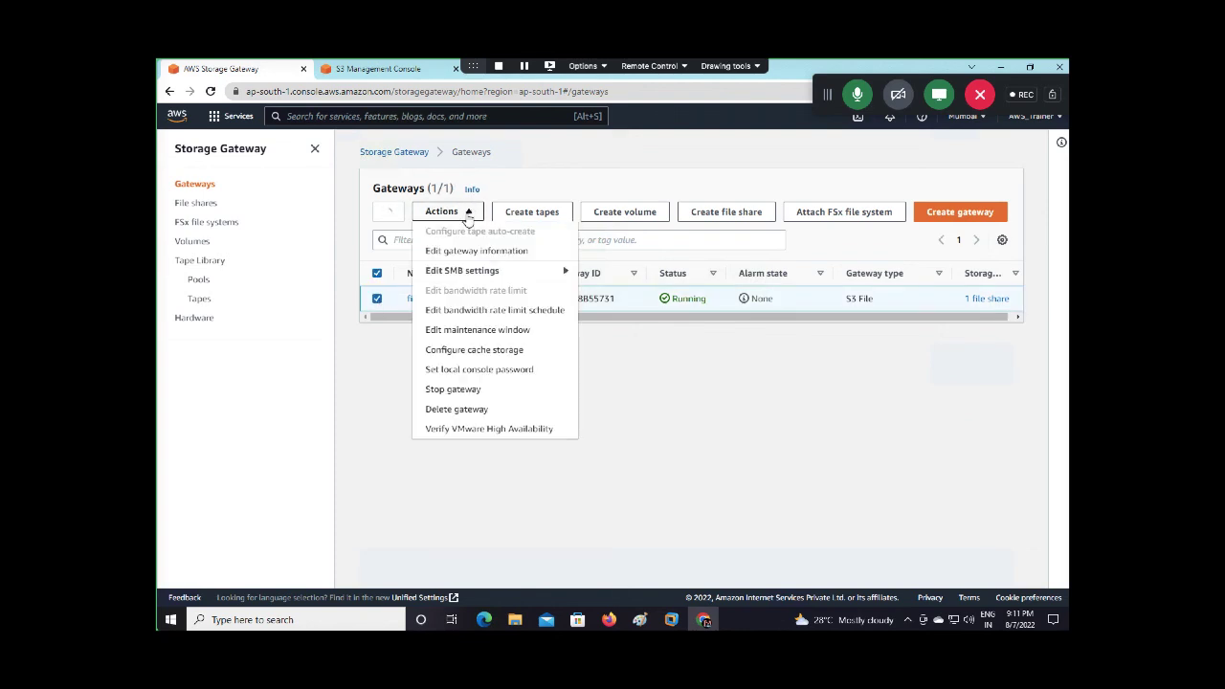
click(735, 413)
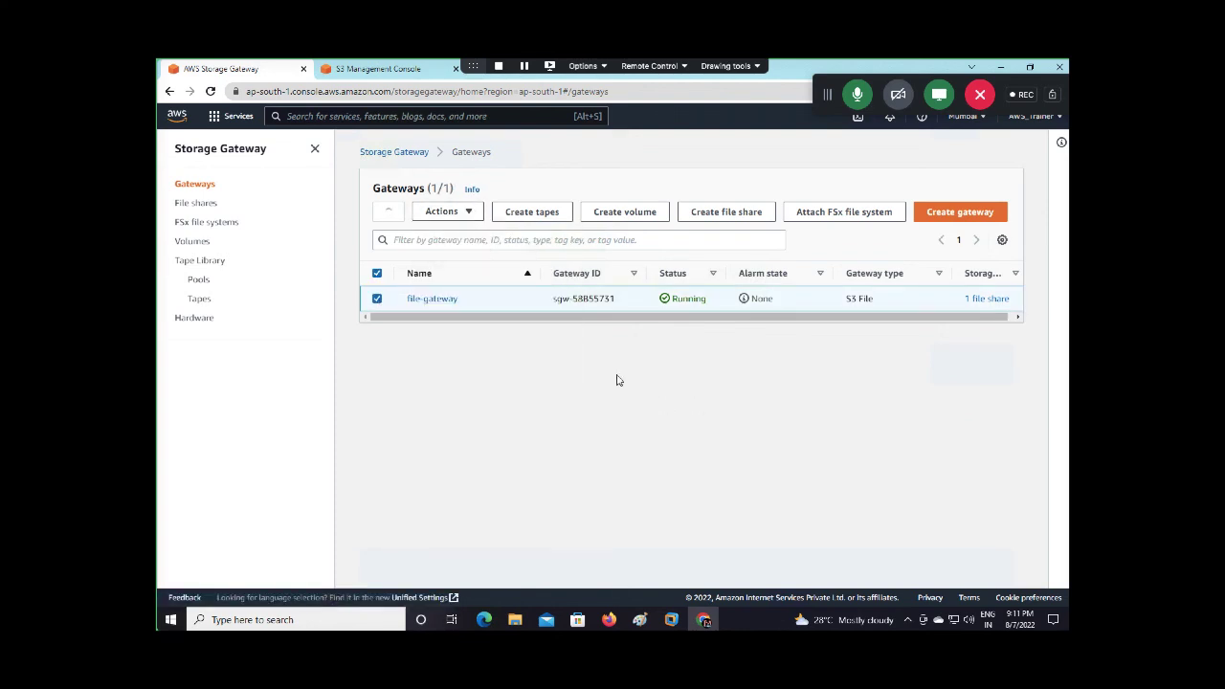
click(436, 301)
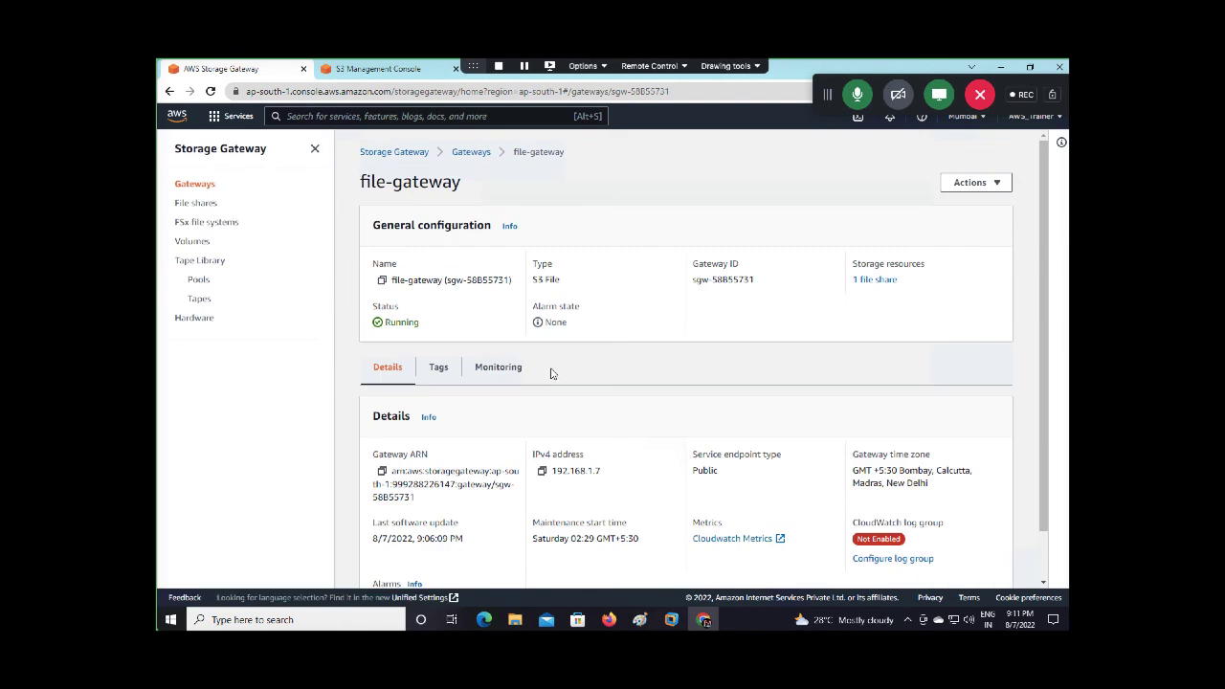
click(983, 182)
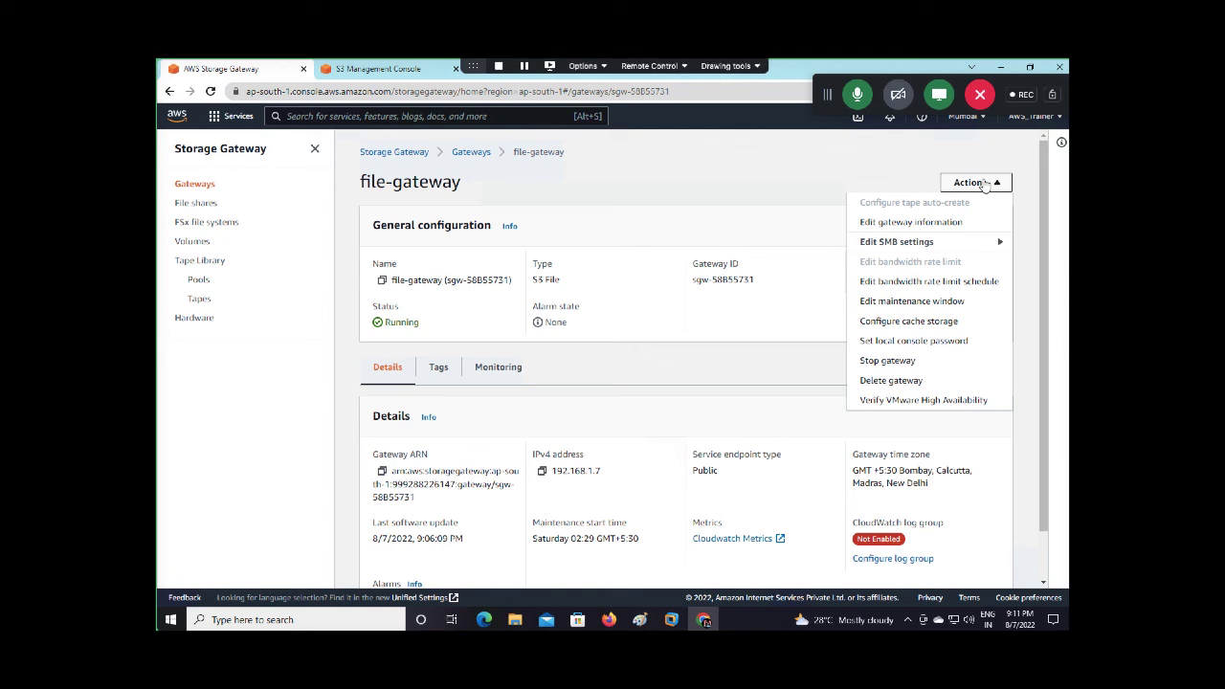
click(729, 429)
scroll(728, 427, down, 1)
scroll(727, 427, up, 1)
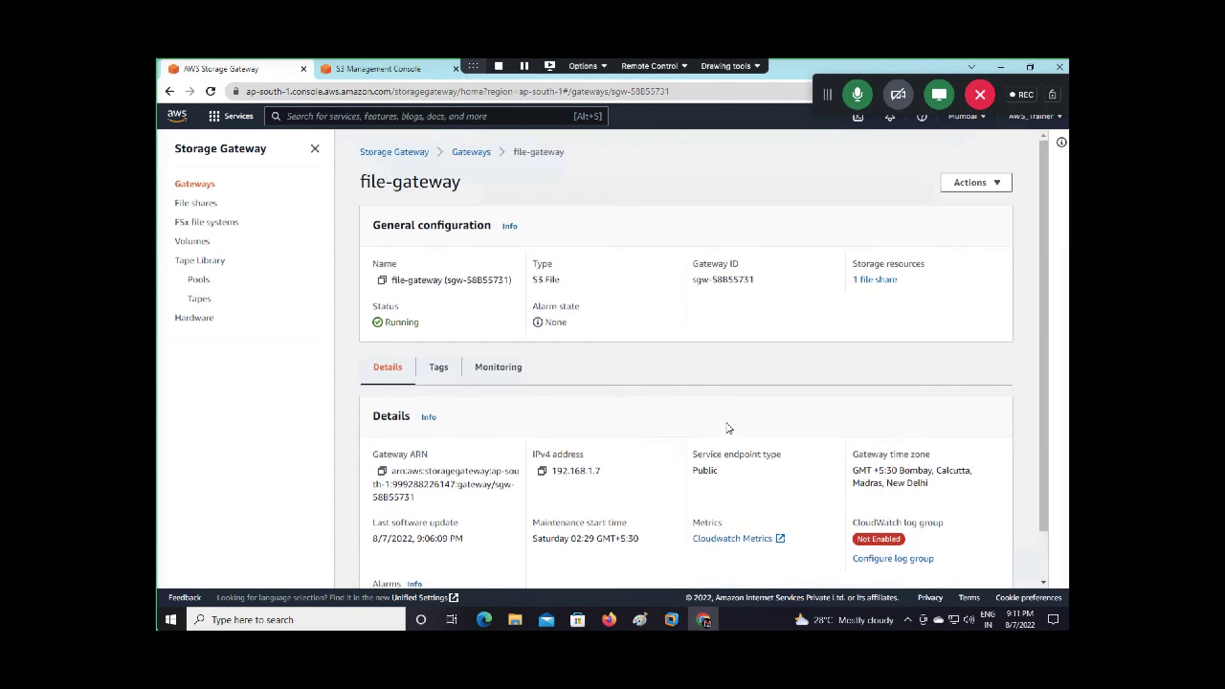
Pass through Gateways and the Create file share page back to the File shares list
click(472, 153)
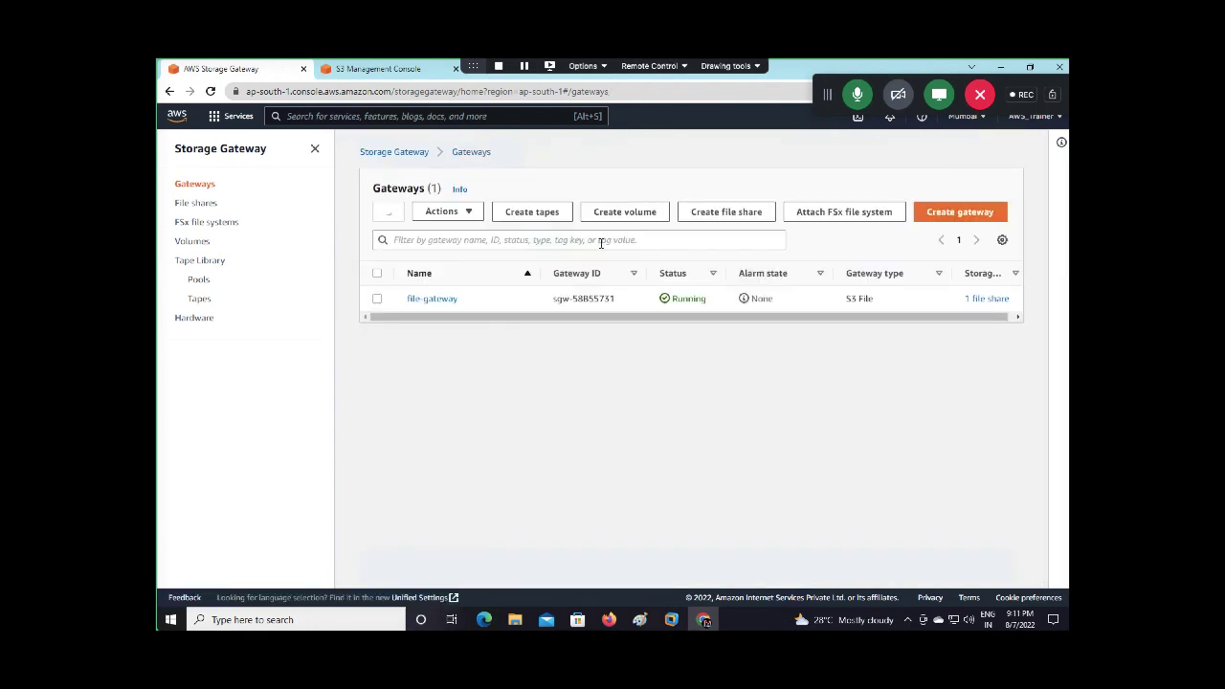
click(698, 211)
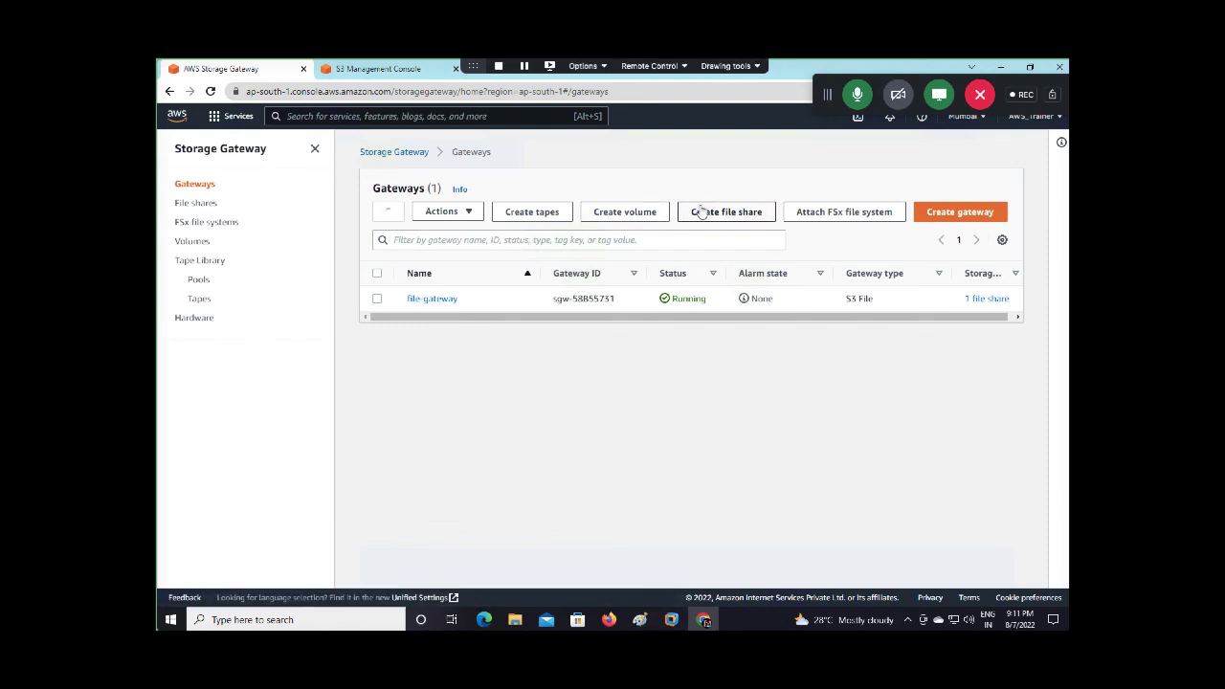
scroll(699, 209, down, 3)
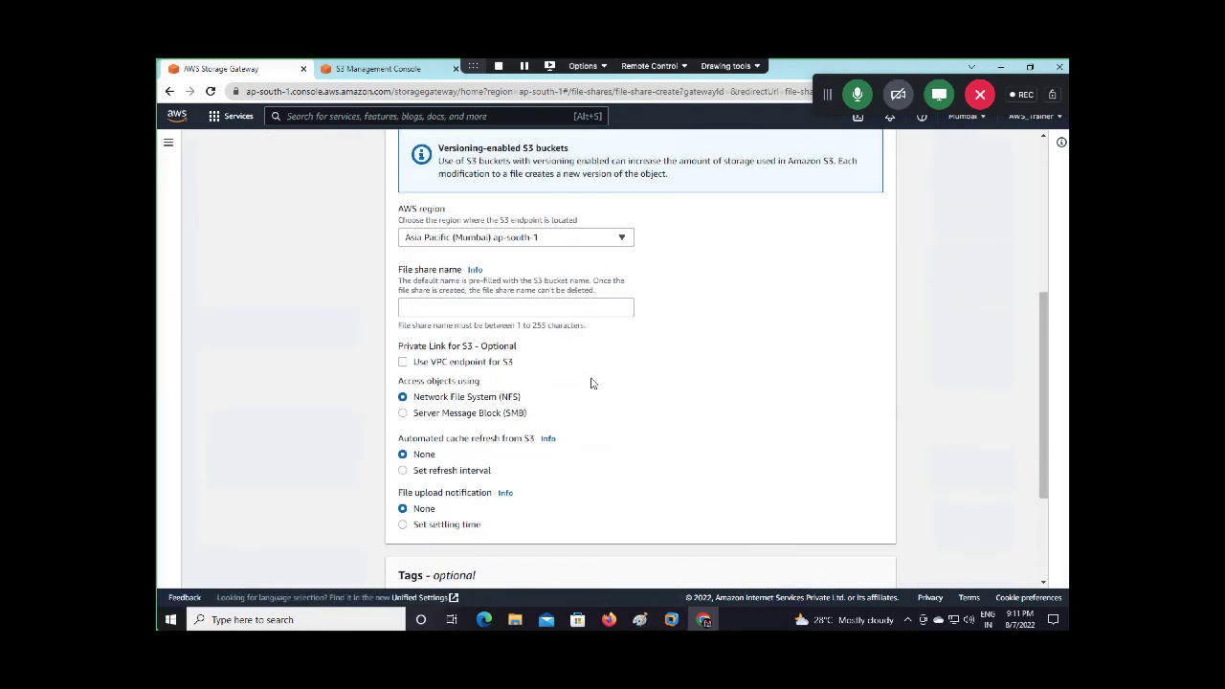
scroll(394, 165, up, 3)
click(319, 152)
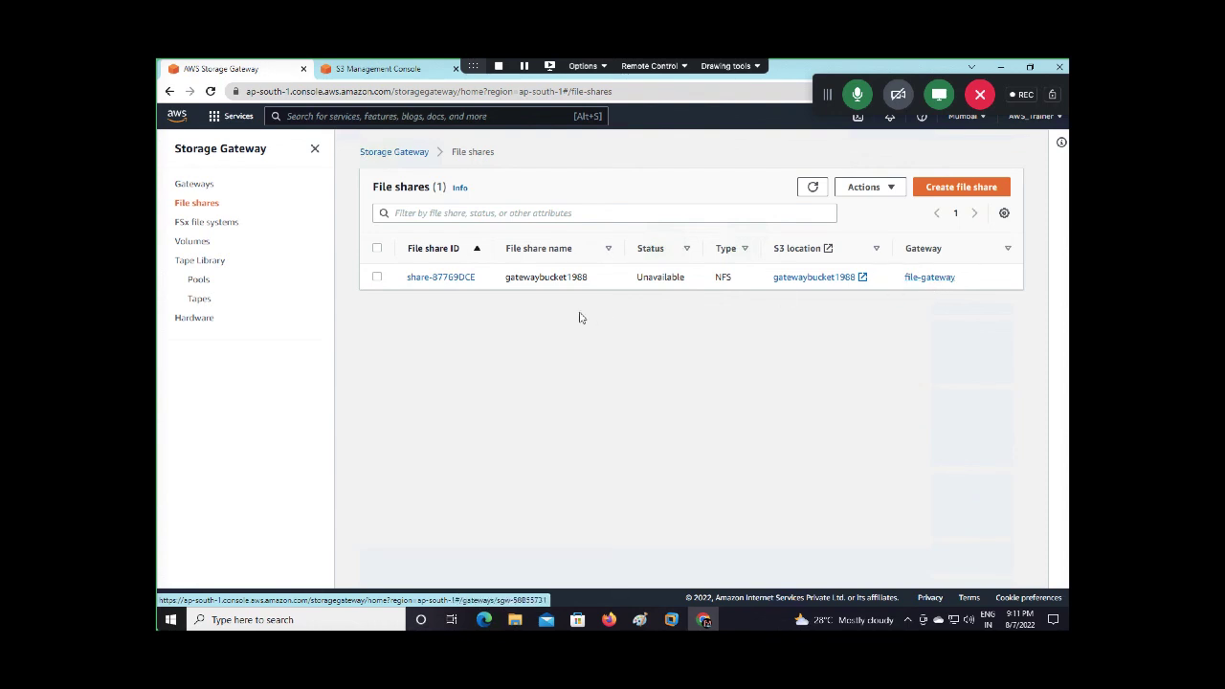
Open share-87769DCE's details and copy its On Microsoft Windows example mount command
click(455, 278)
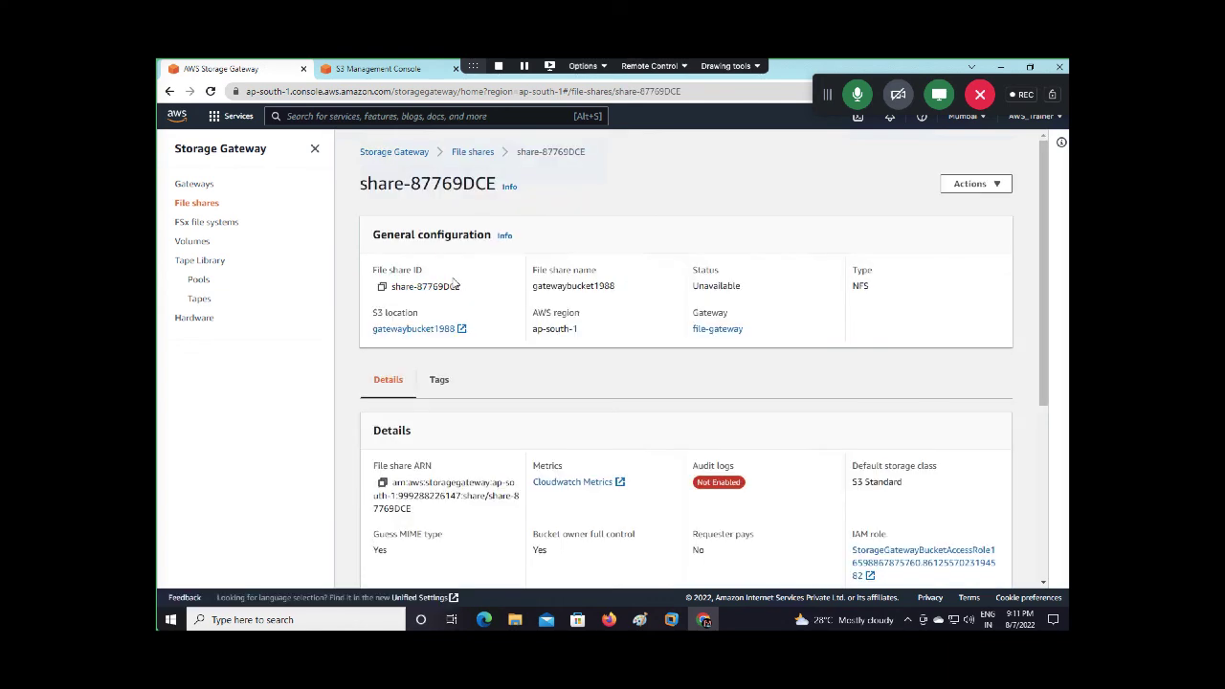
scroll(617, 339, down, 5)
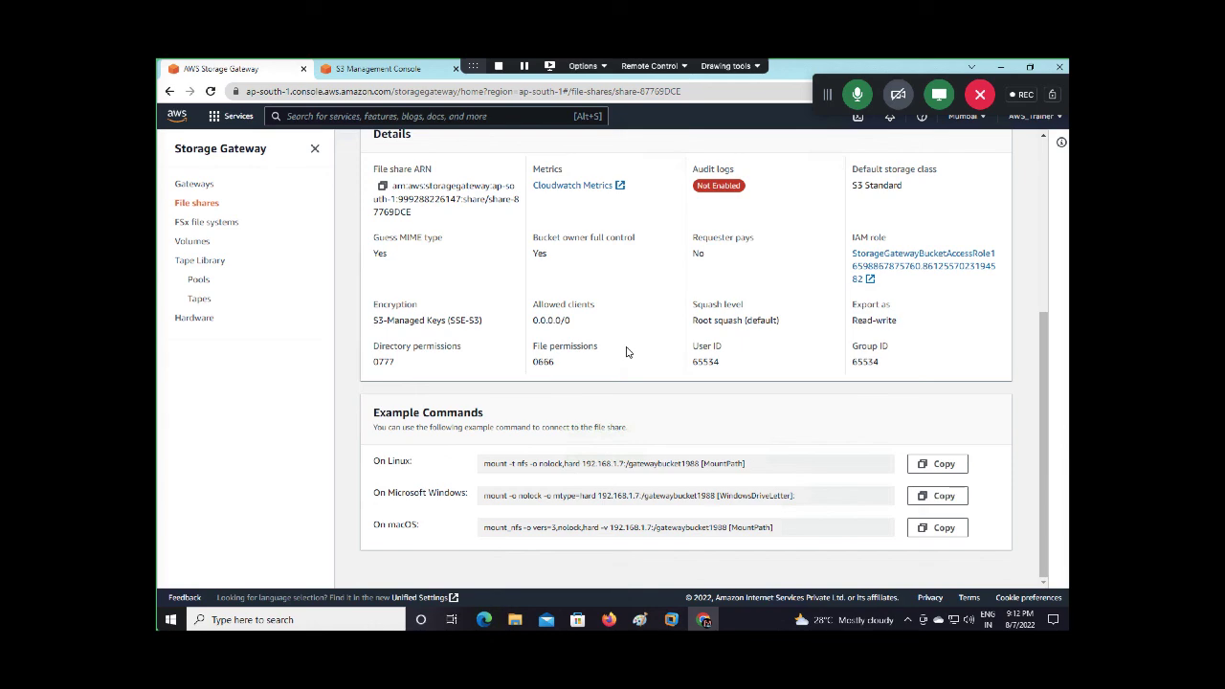
scroll(555, 465, up, 5)
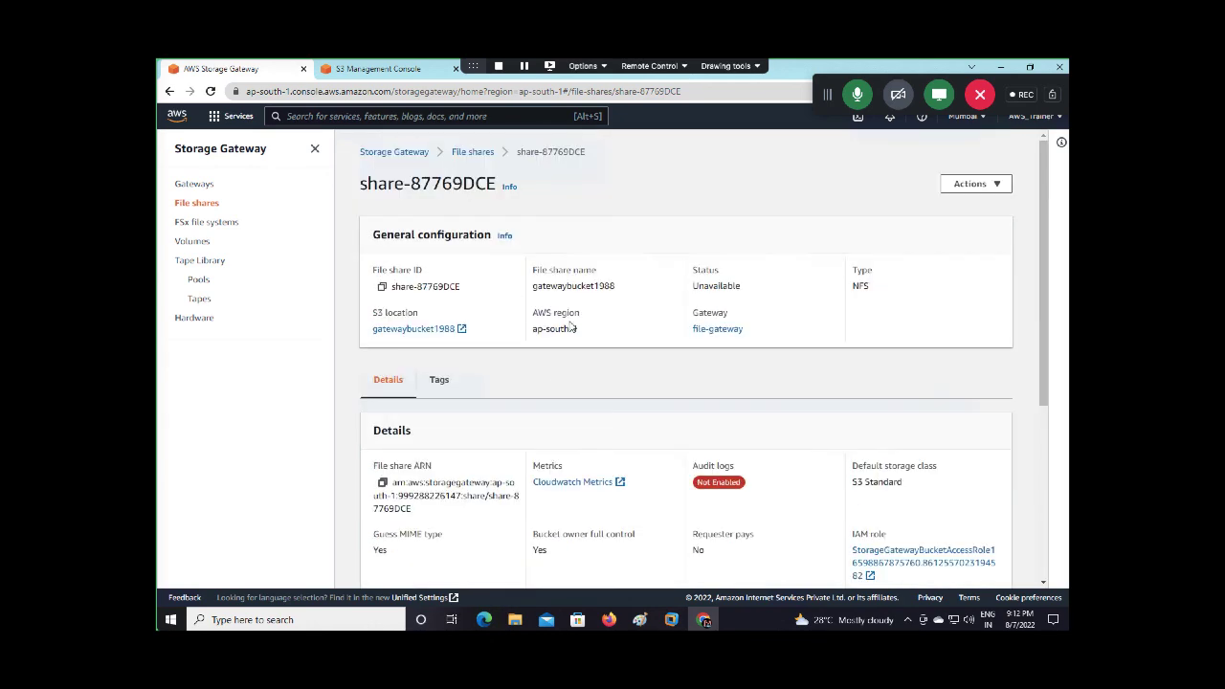
scroll(474, 342, down, 5)
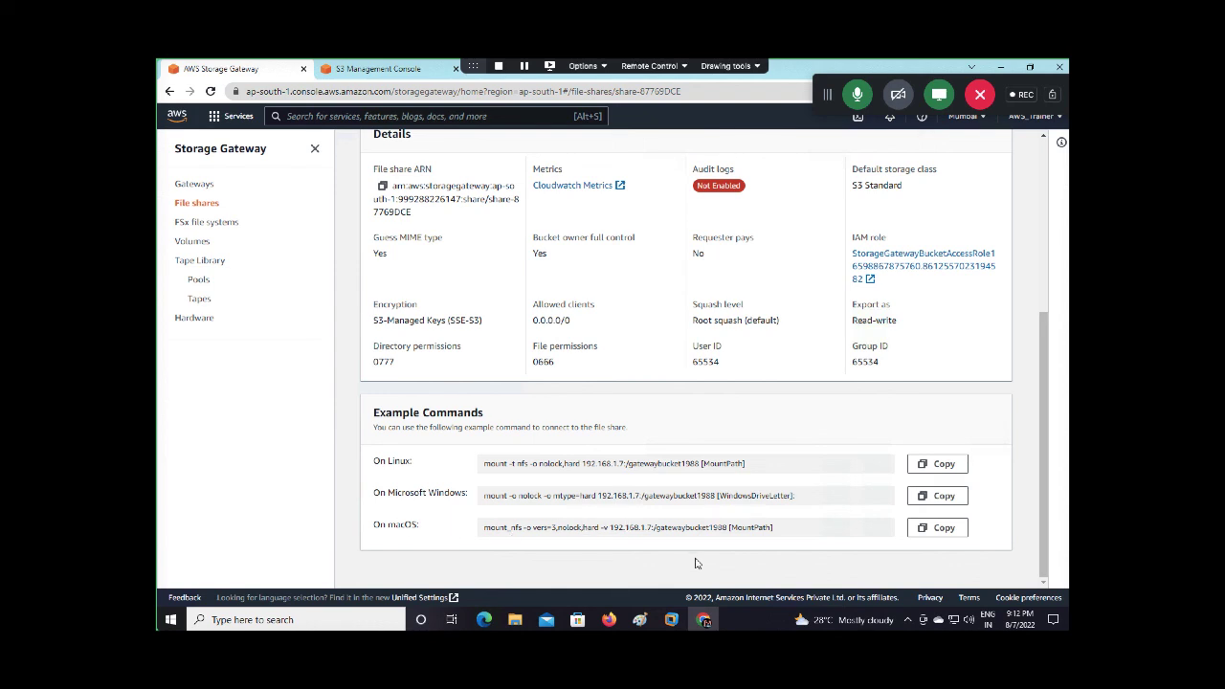
click(935, 500)
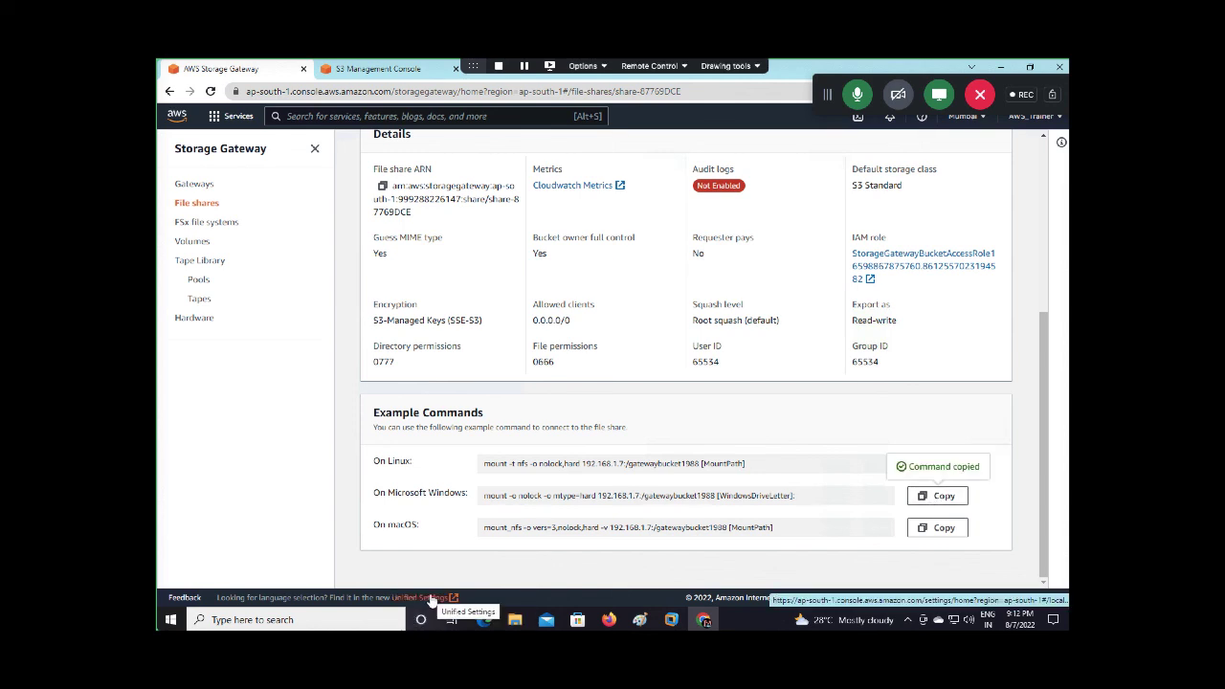
Launch Command Prompt as administrator via a cmd search
click(347, 617)
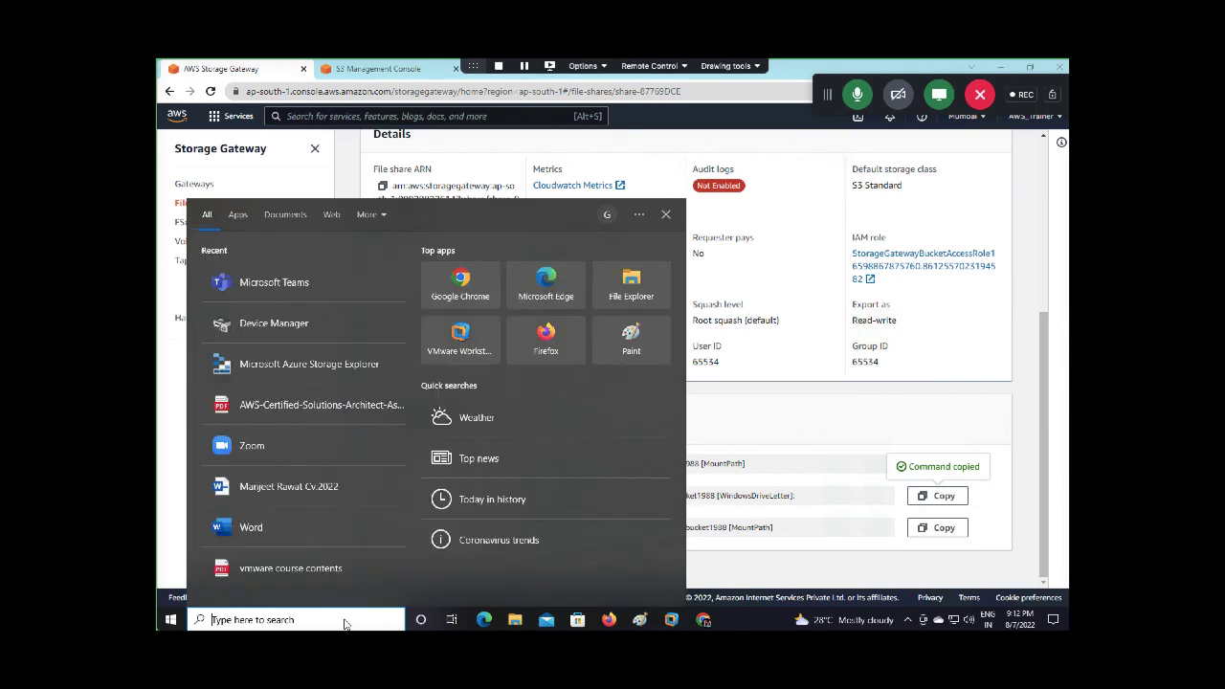
text(md)
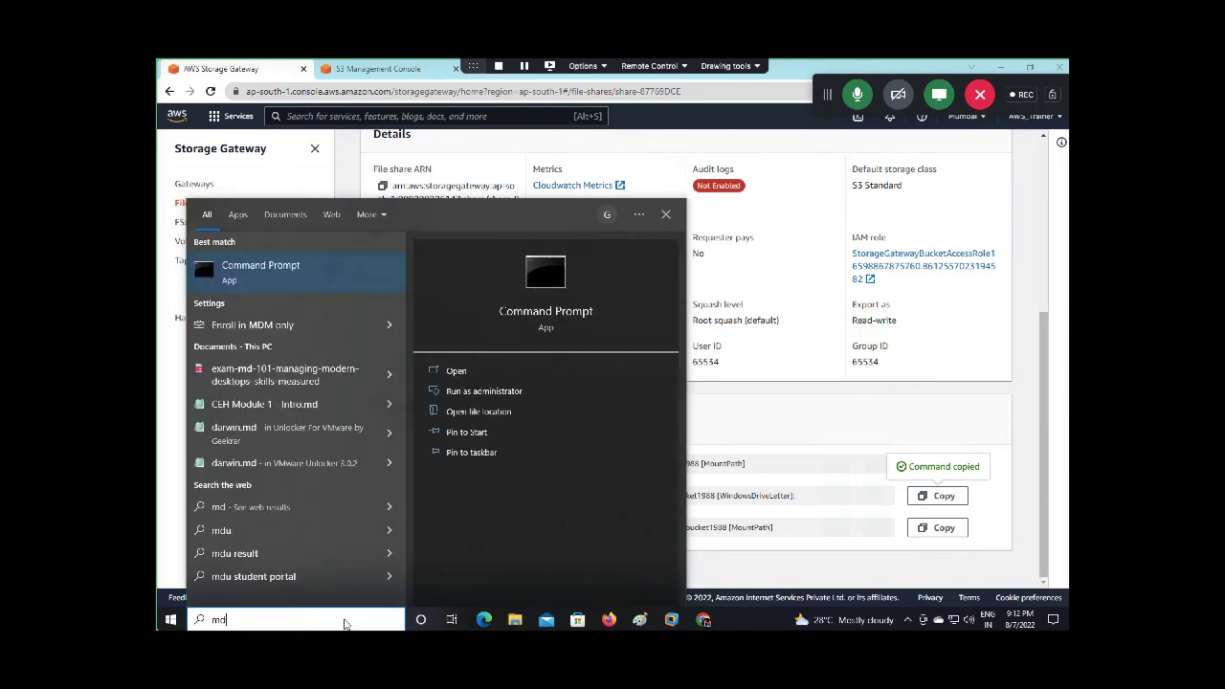
key(BackSpace)
key(BackSpace)
text(cmd)
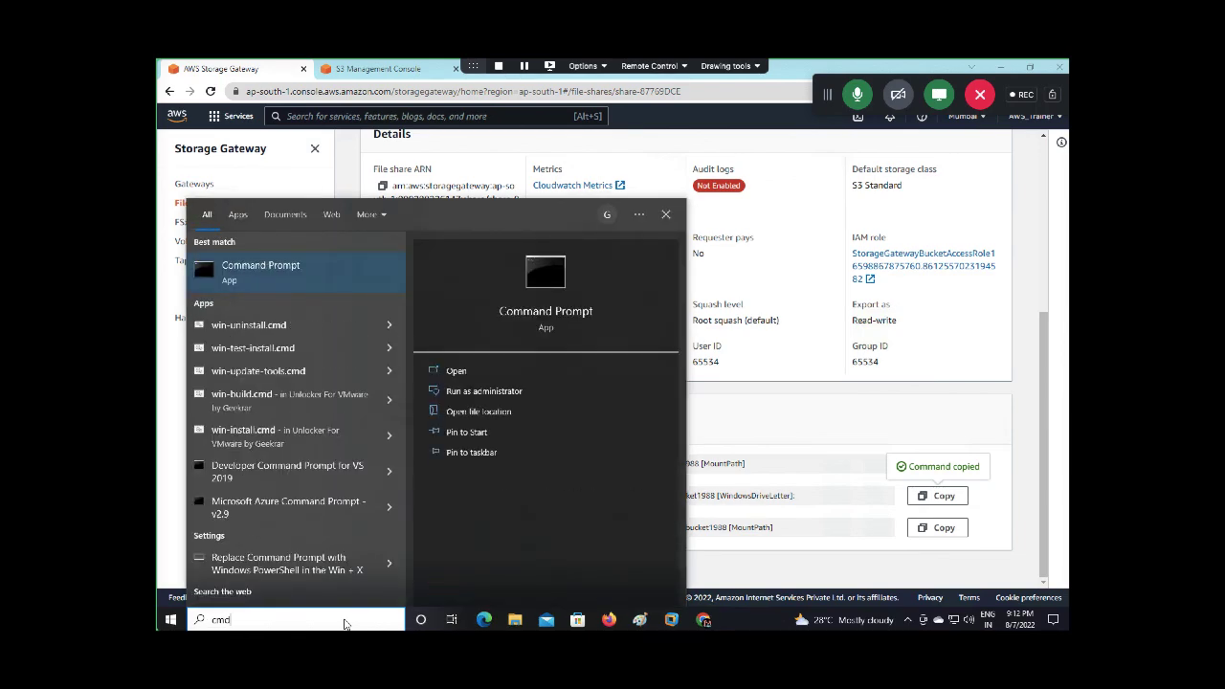
key(Return)
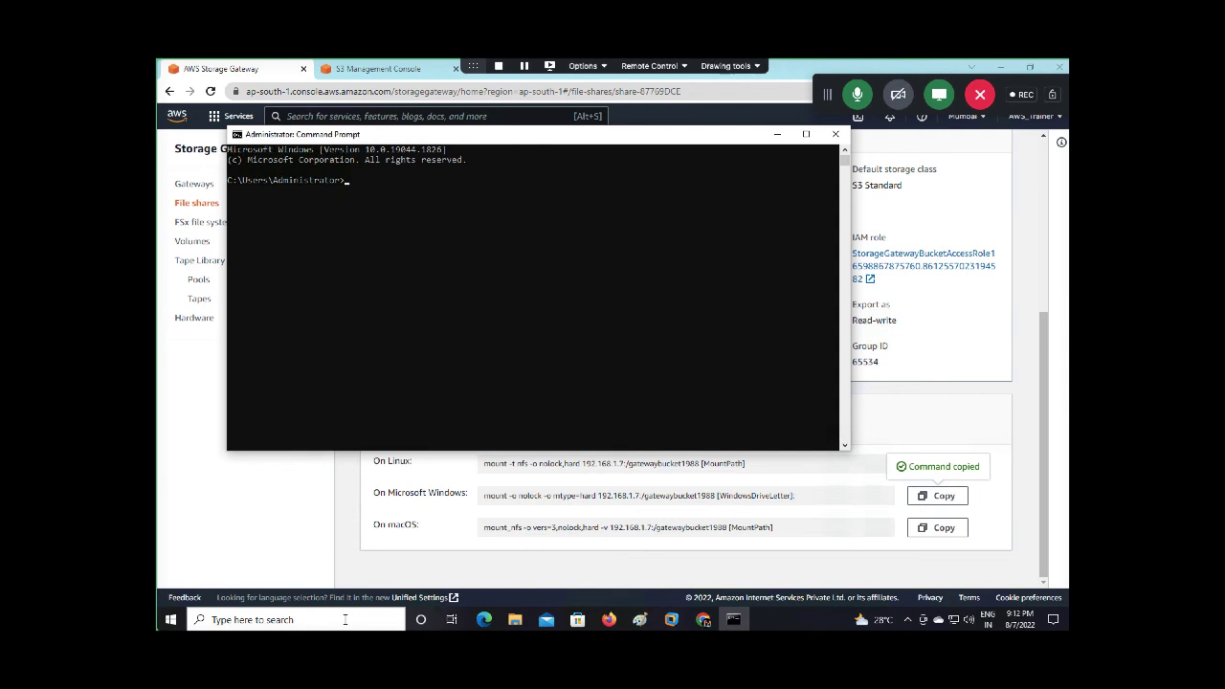
Run the pasted mount command with drive I:, which fails as unrecognized, then return to Chrome
right_click(394, 256)
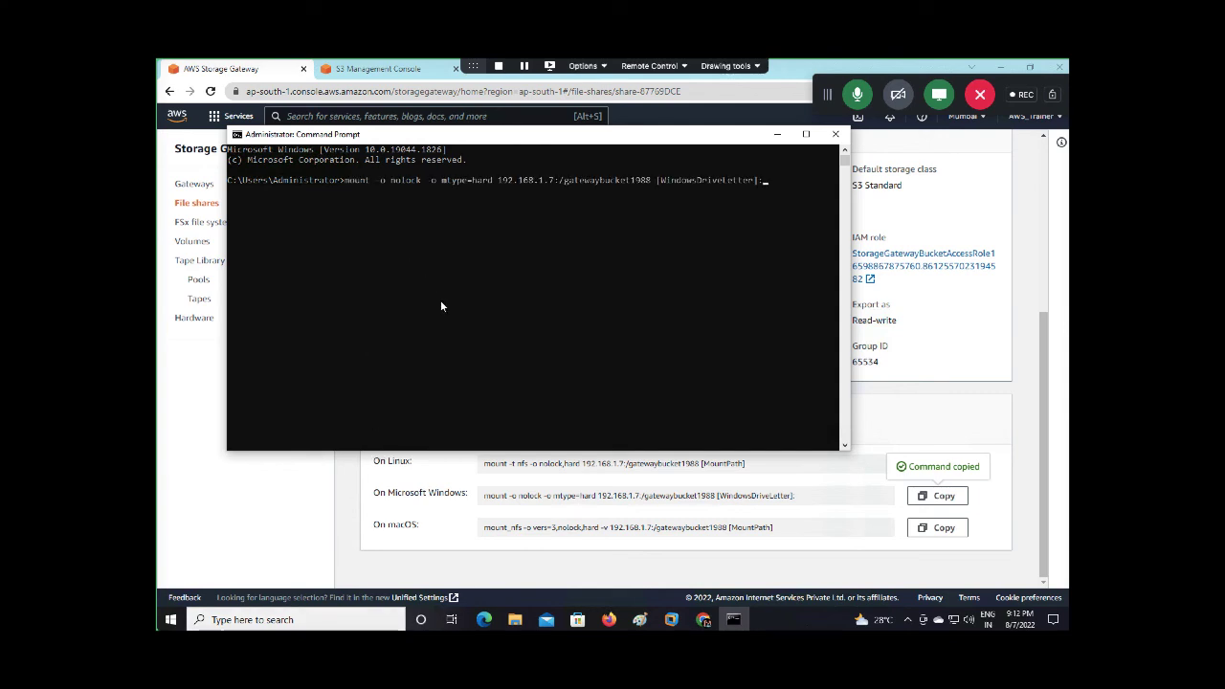
key(BackSpace)
key(BackSpace)
key(BackSpace)
key(BackSpace)
key(BackSpace)
key(BackSpace)
key(BackSpace)
key(BackSpace)
key(BackSpace)
key(BackSpace)
key(BackSpace)
key(BackSpace)
key(BackSpace)
key(BackSpace)
key(BackSpace)
key(BackSpace)
key(BackSpace)
key(BackSpace)
key(BackSpace)
key(BackSpace)
key(BackSpace)
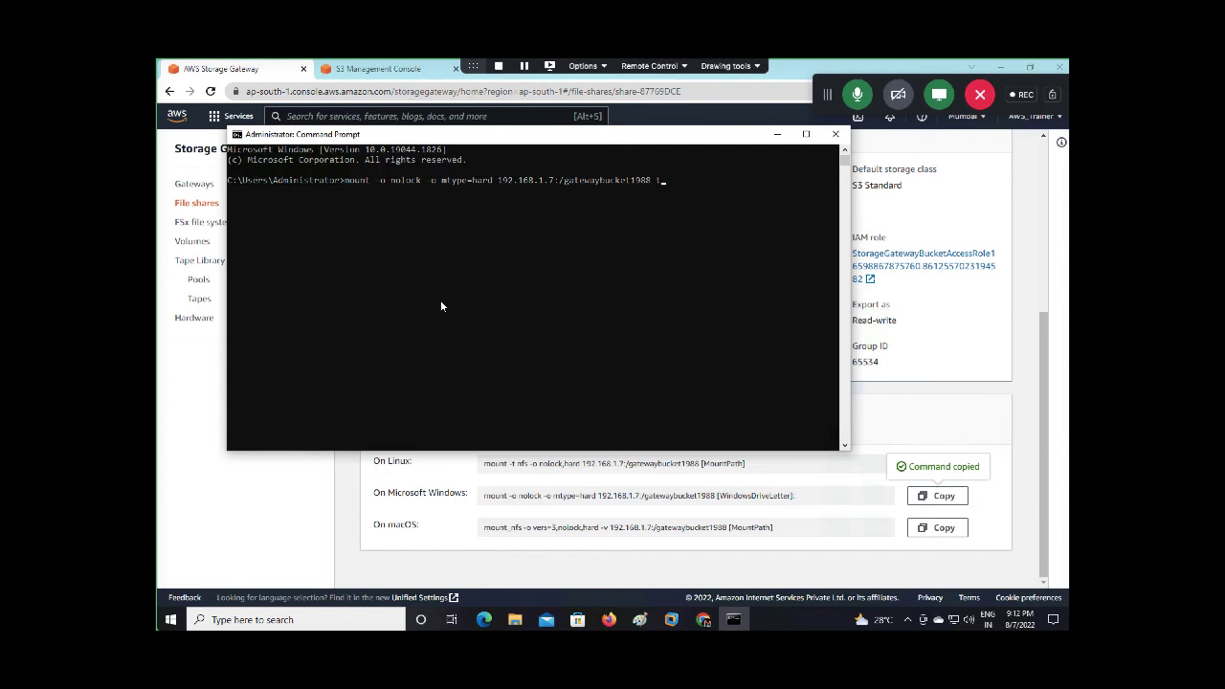
text(I:)
key(Return)
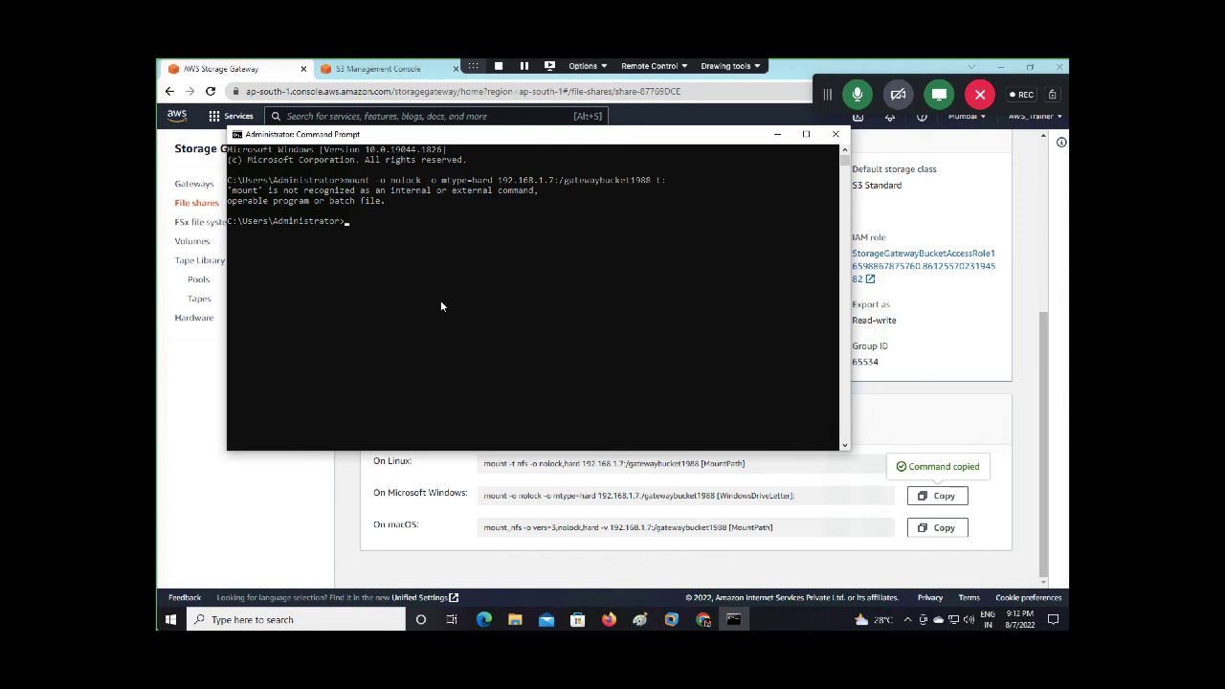
click(483, 491)
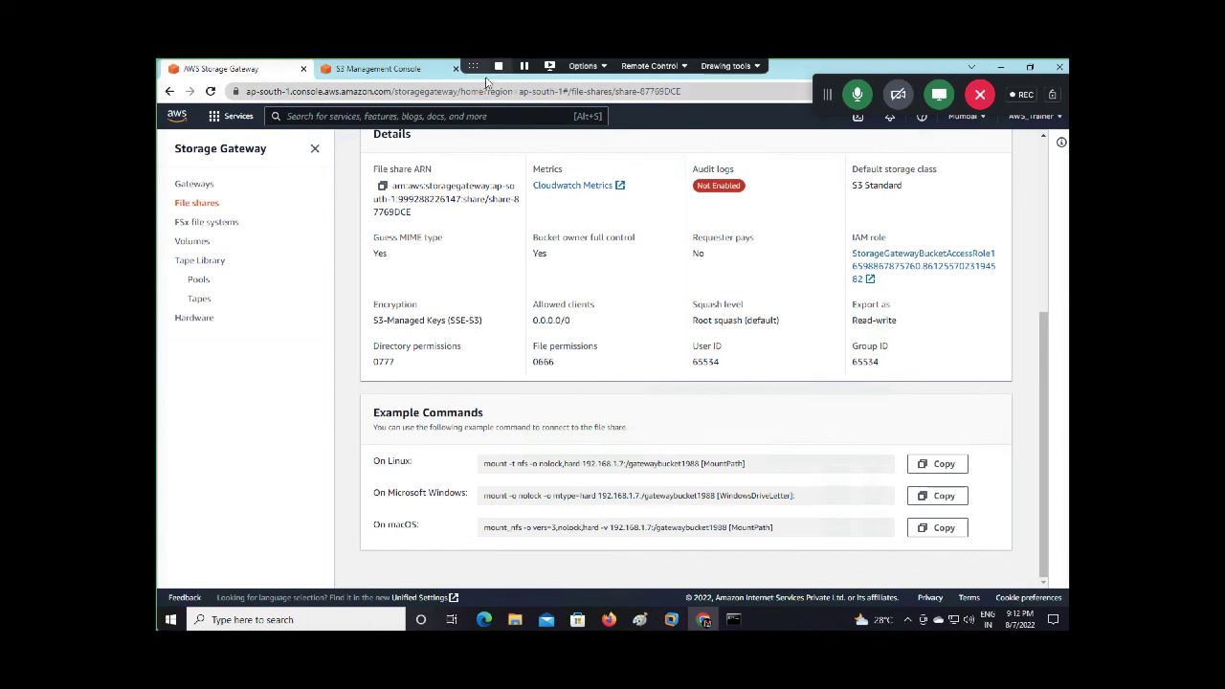
Google 'command to map aws file gateway to windows' in a new tab
drag(474, 67, 906, 64)
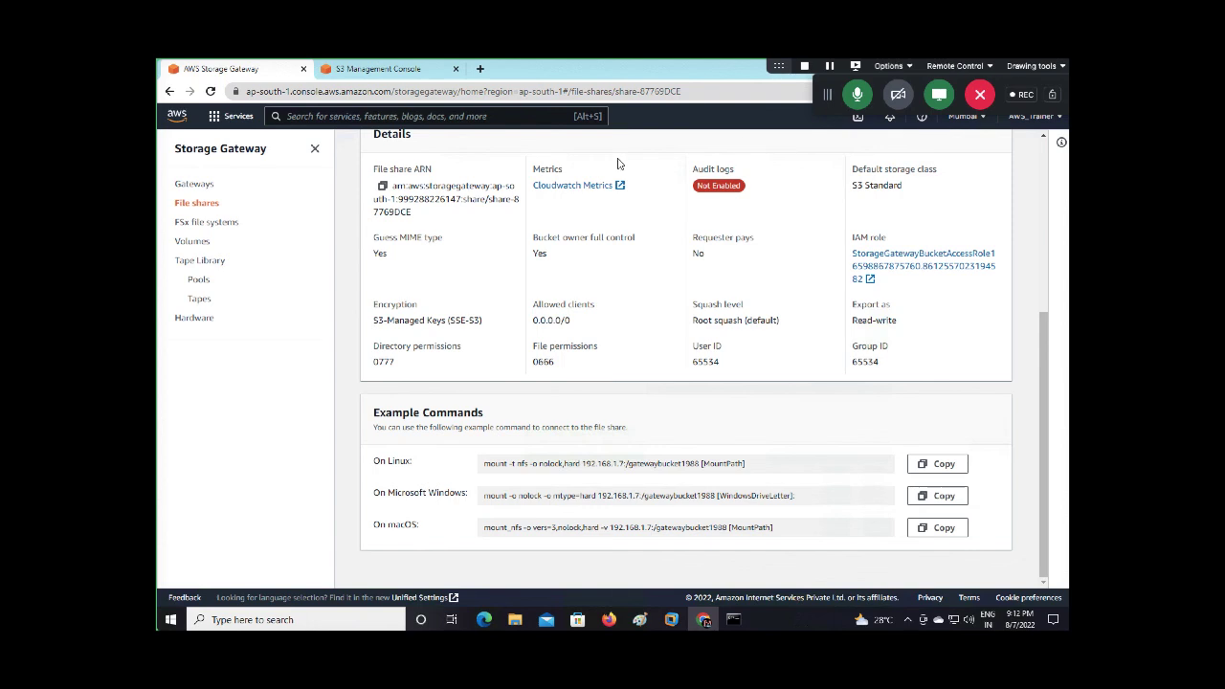
click(480, 68)
text(co)
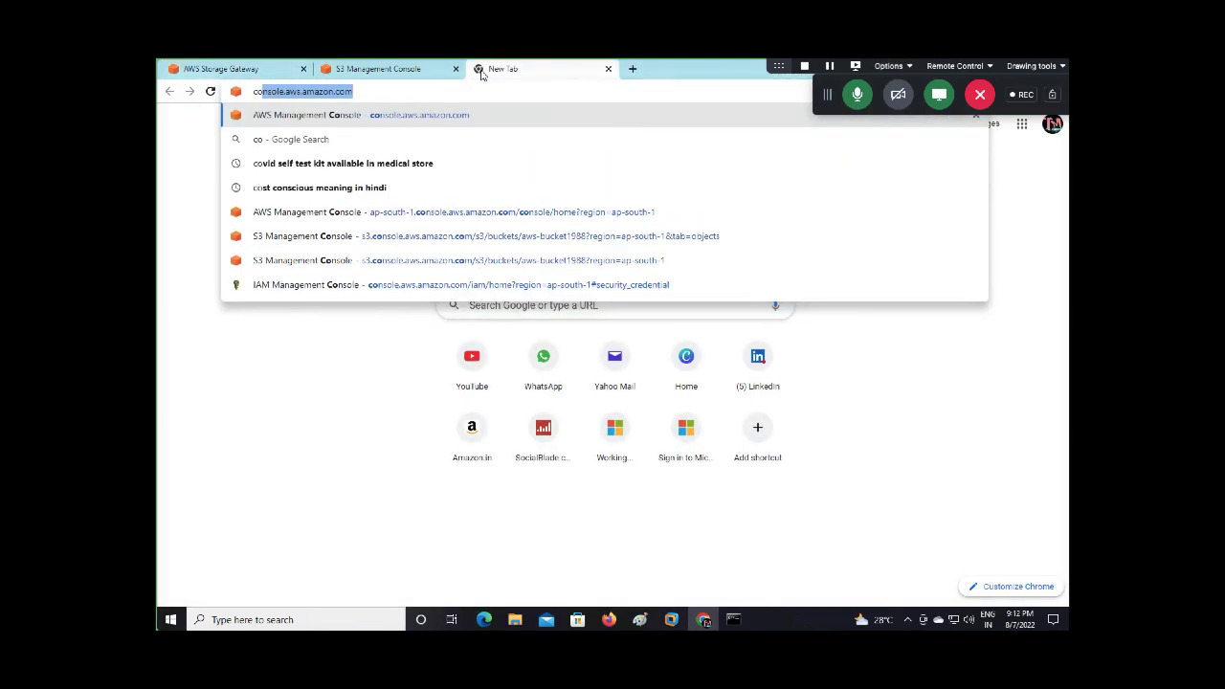
text(mmand to map)
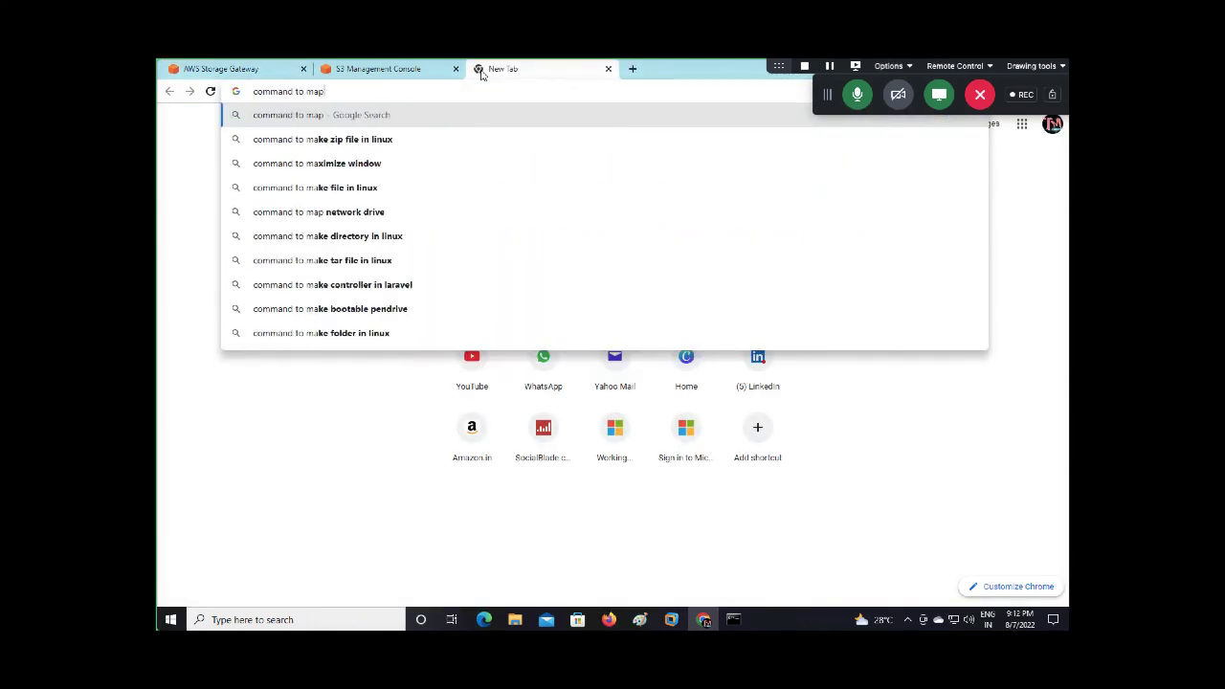
text( file)
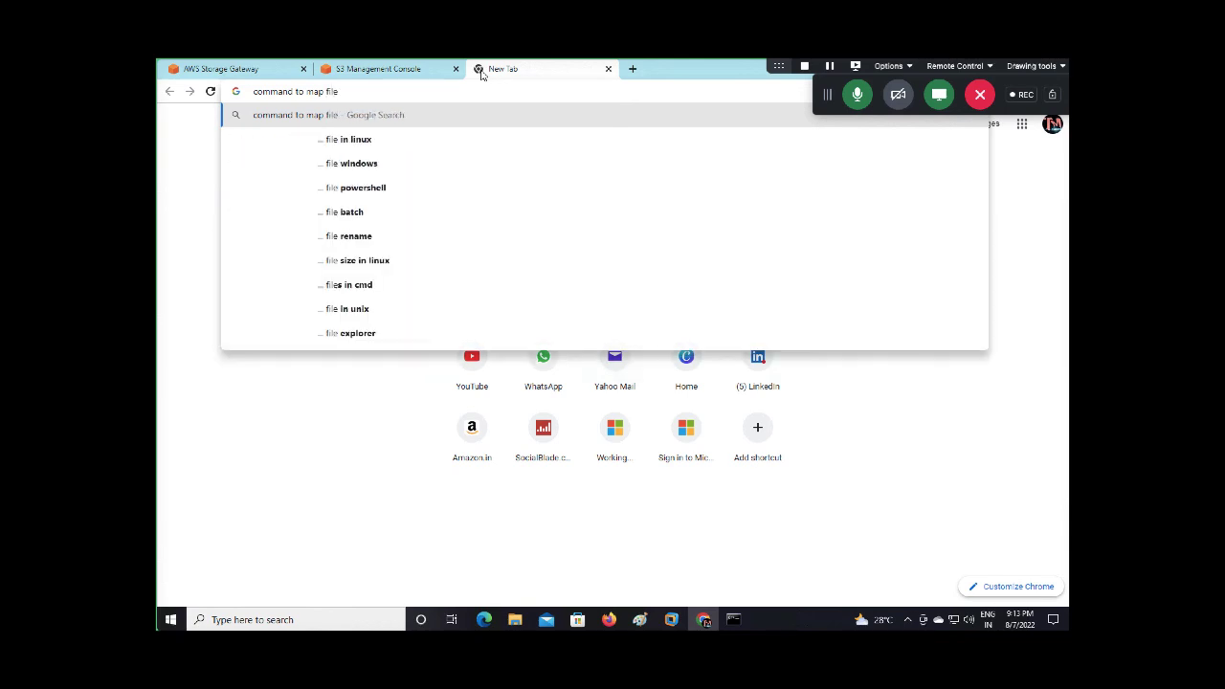
key(BackSpace)
key(BackSpace)
key(BackSpace)
key(BackSpace)
key(BackSpace)
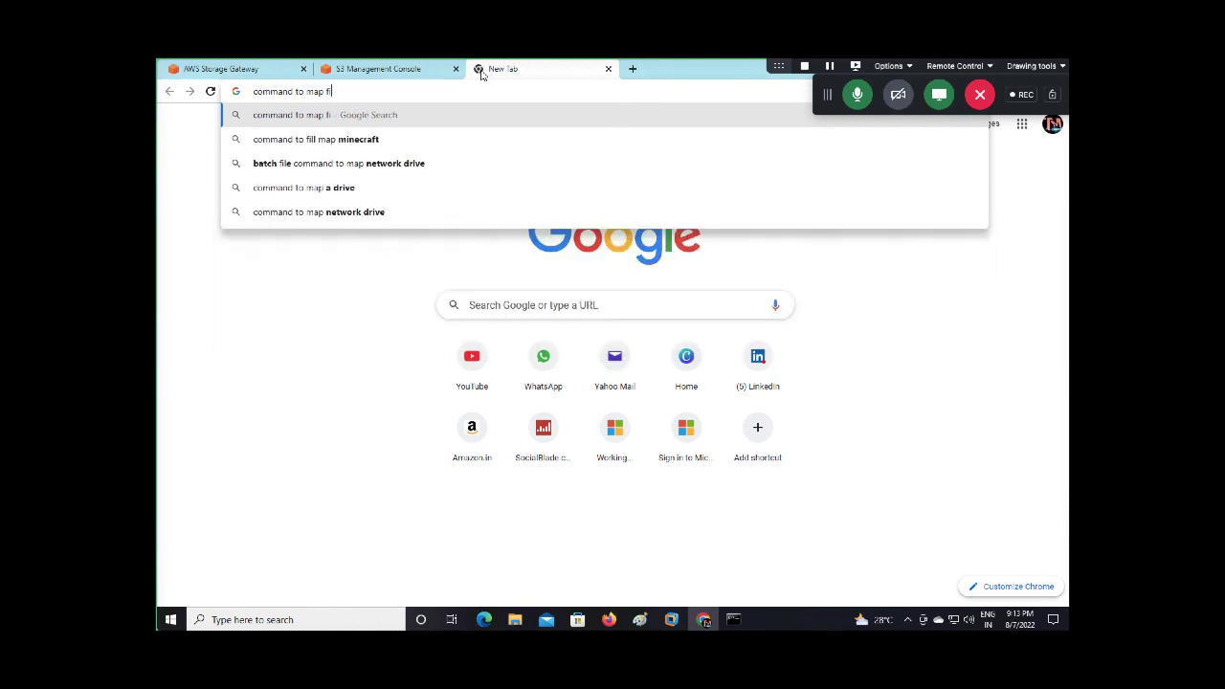
text(aws)
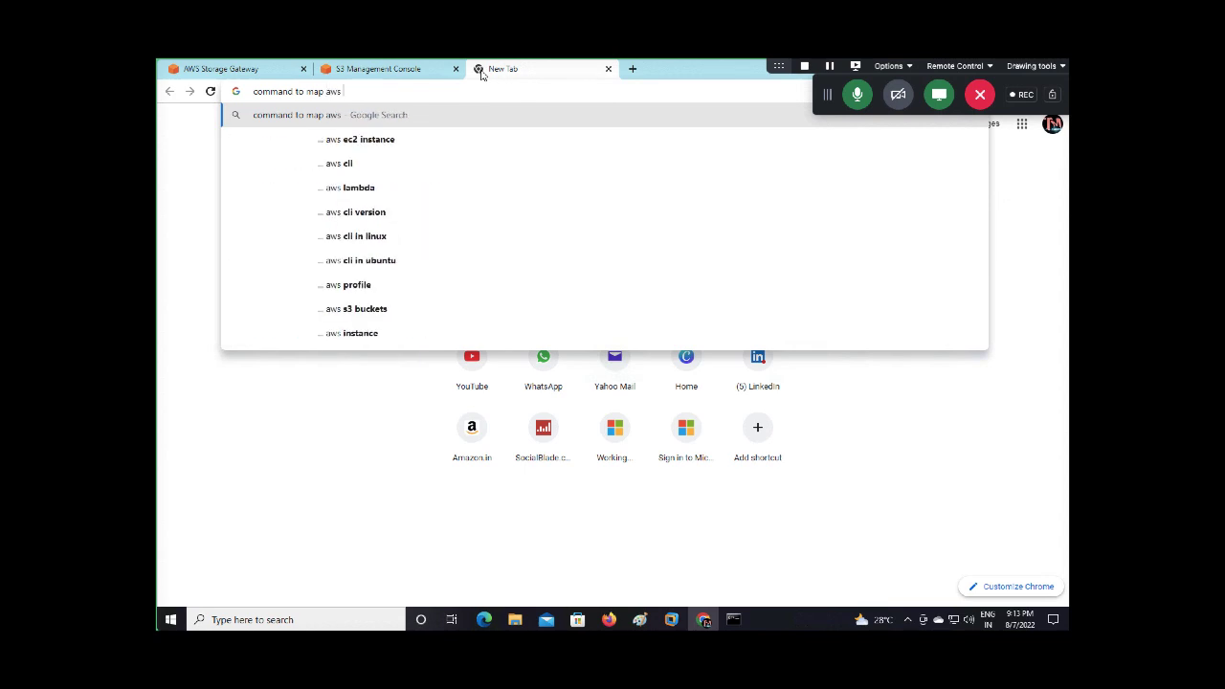
text( file gatewa)
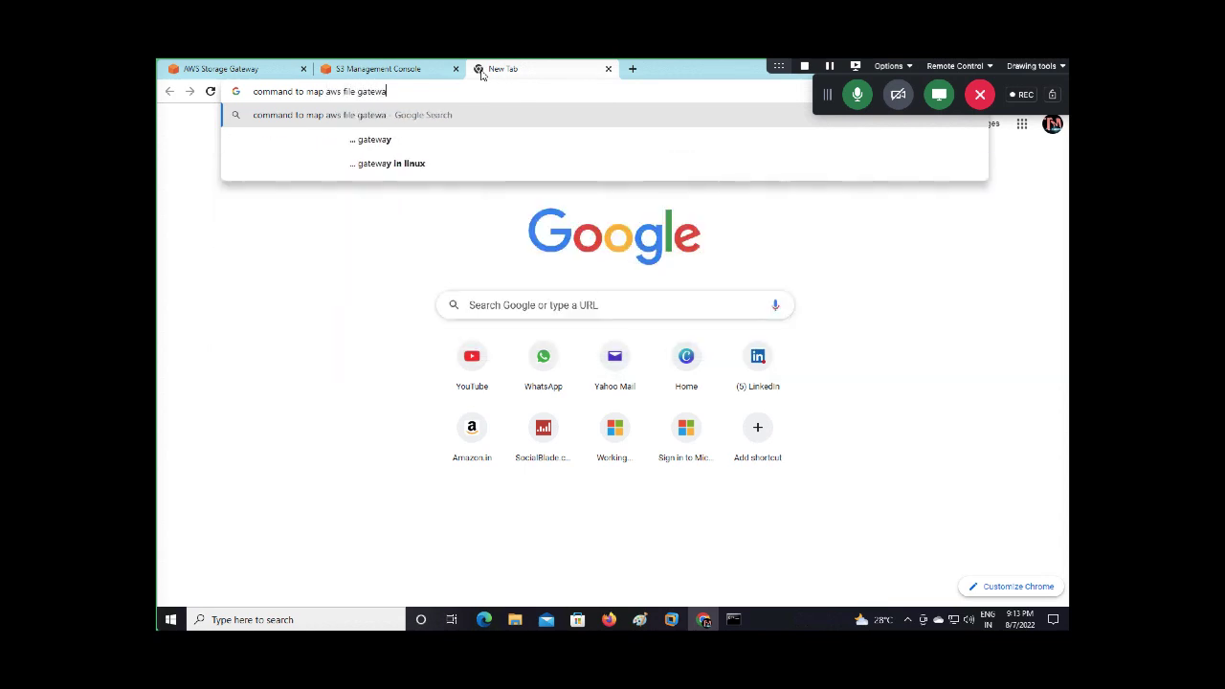
text(y c)
key(BackSpace)
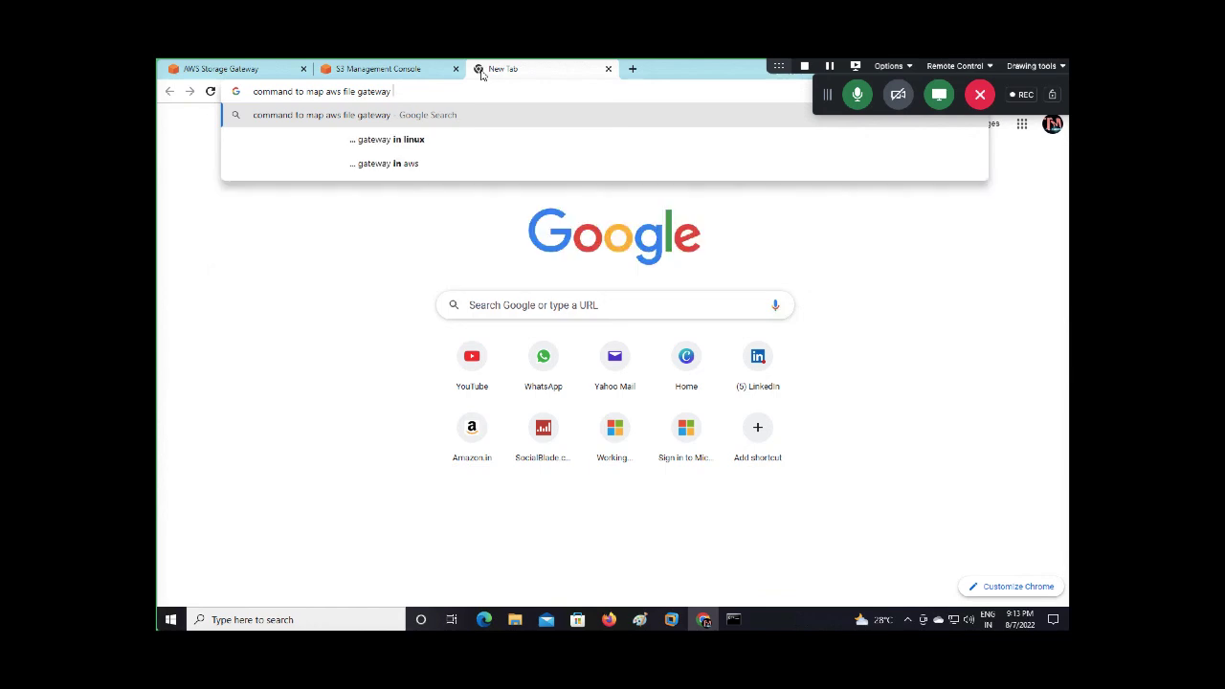
text(to window)
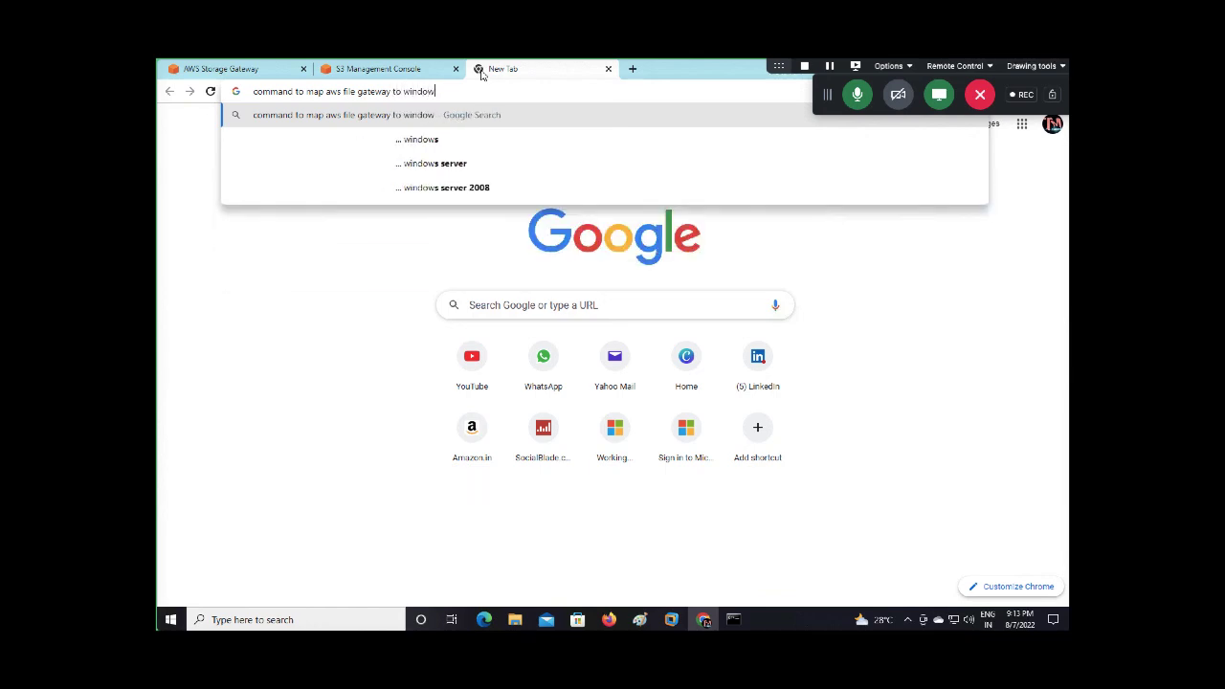
text(s)
key(Return)
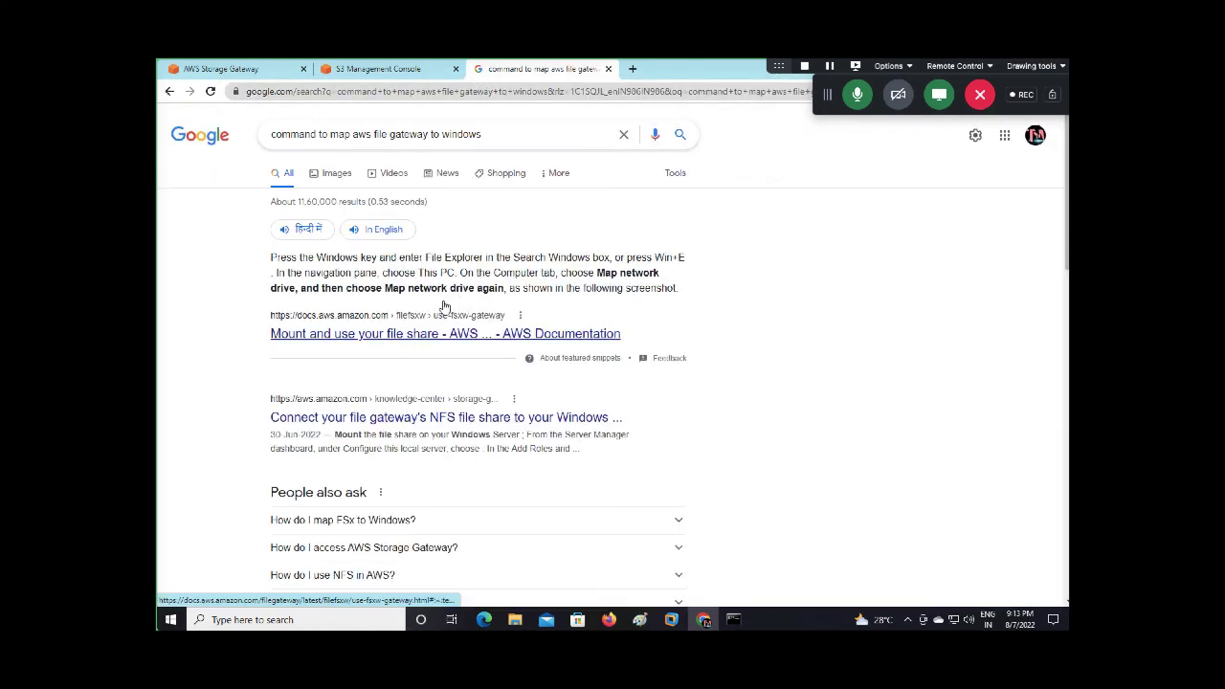
Open the Mount and use your file share docs and Knowledge Center results in new tabs
right_click(435, 339)
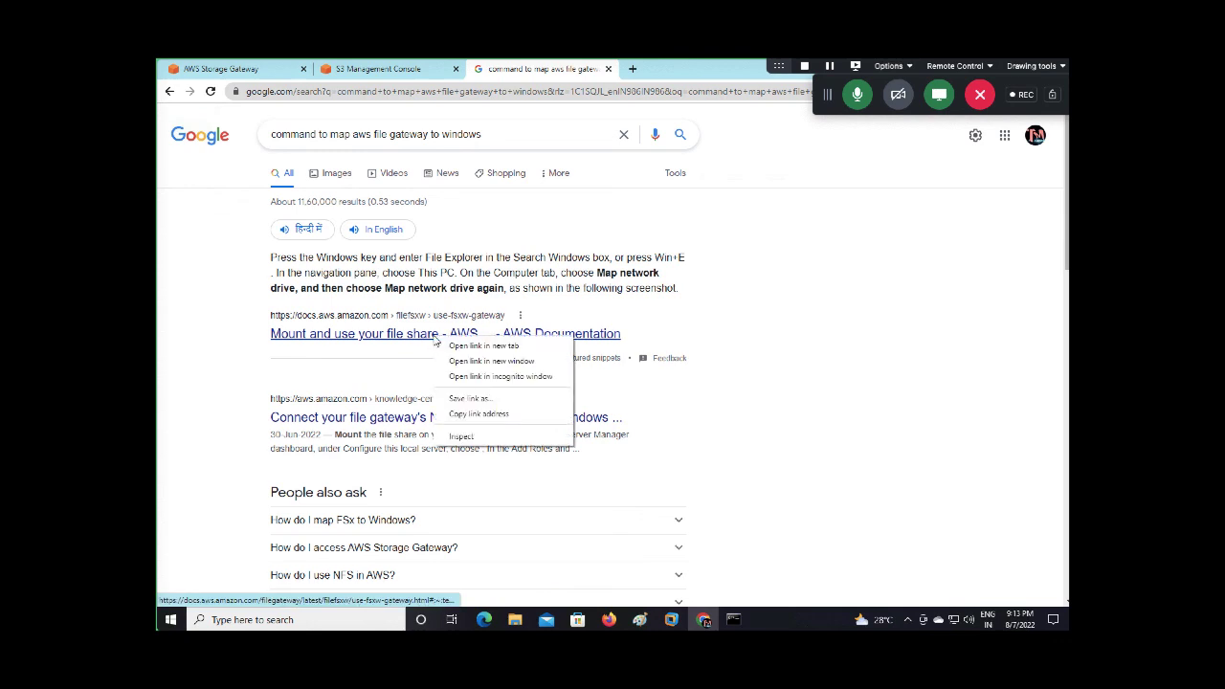
click(483, 346)
right_click(480, 421)
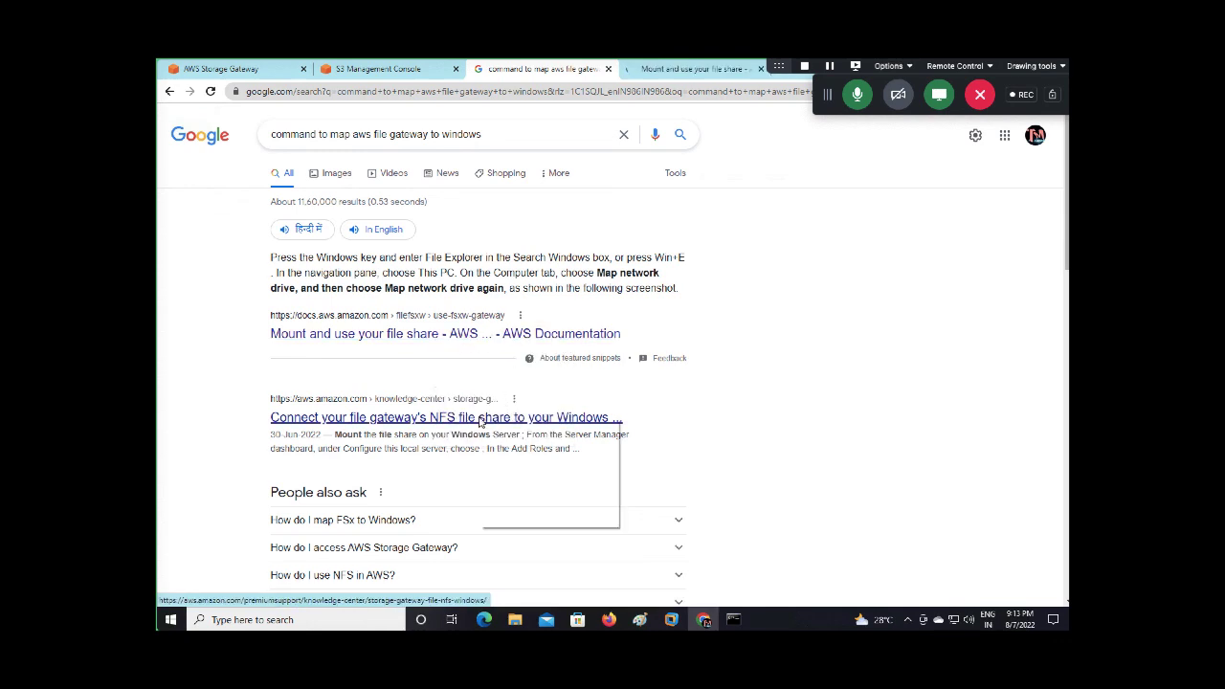
click(519, 431)
Read through the Mount and use your file share page, ending at its top
click(668, 73)
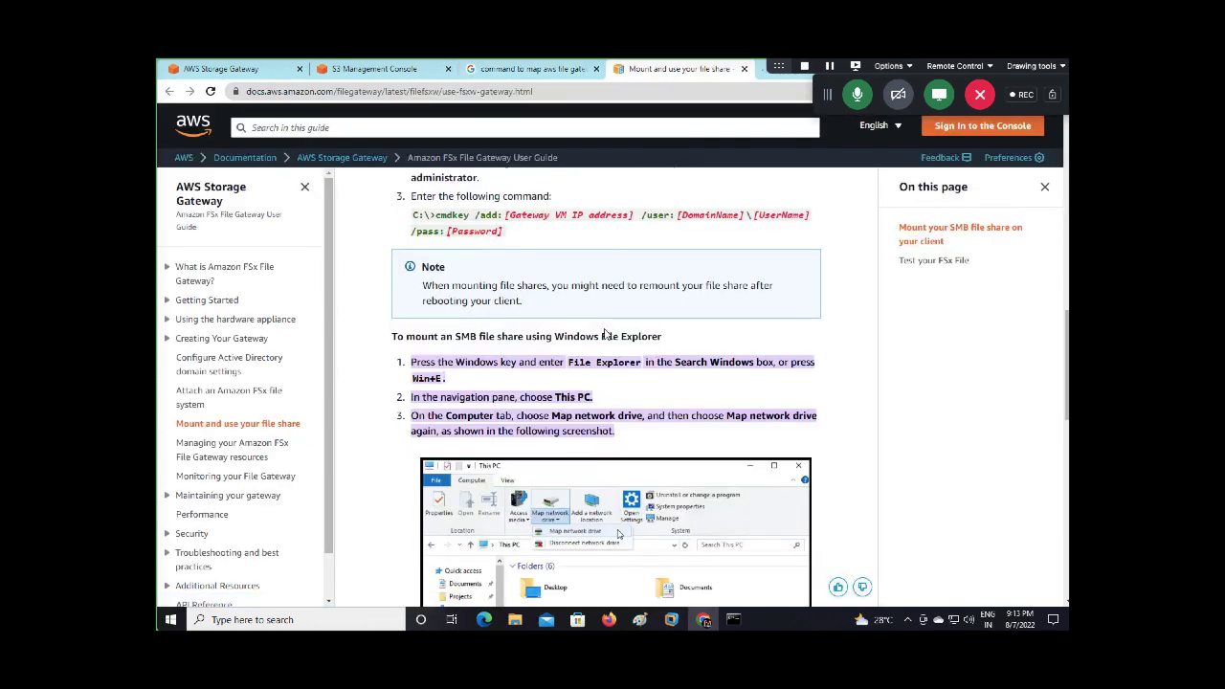
scroll(593, 406, down, 2)
scroll(593, 406, up, 1)
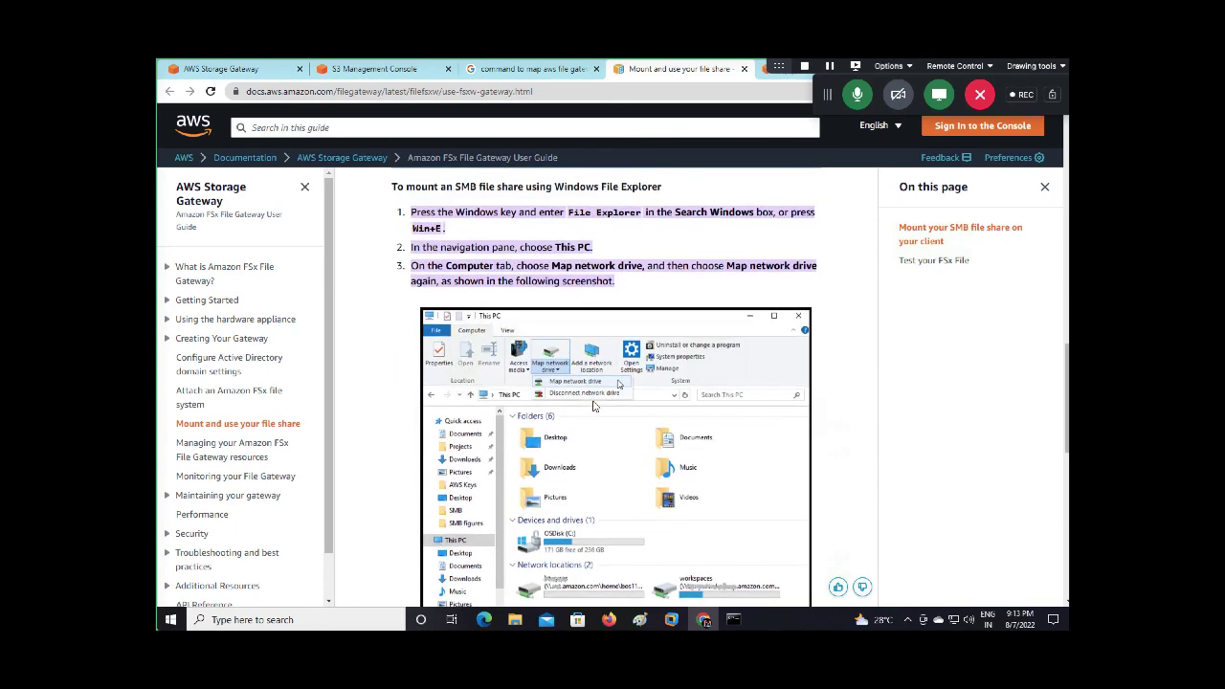
scroll(593, 406, down, 2)
scroll(594, 406, up, 3)
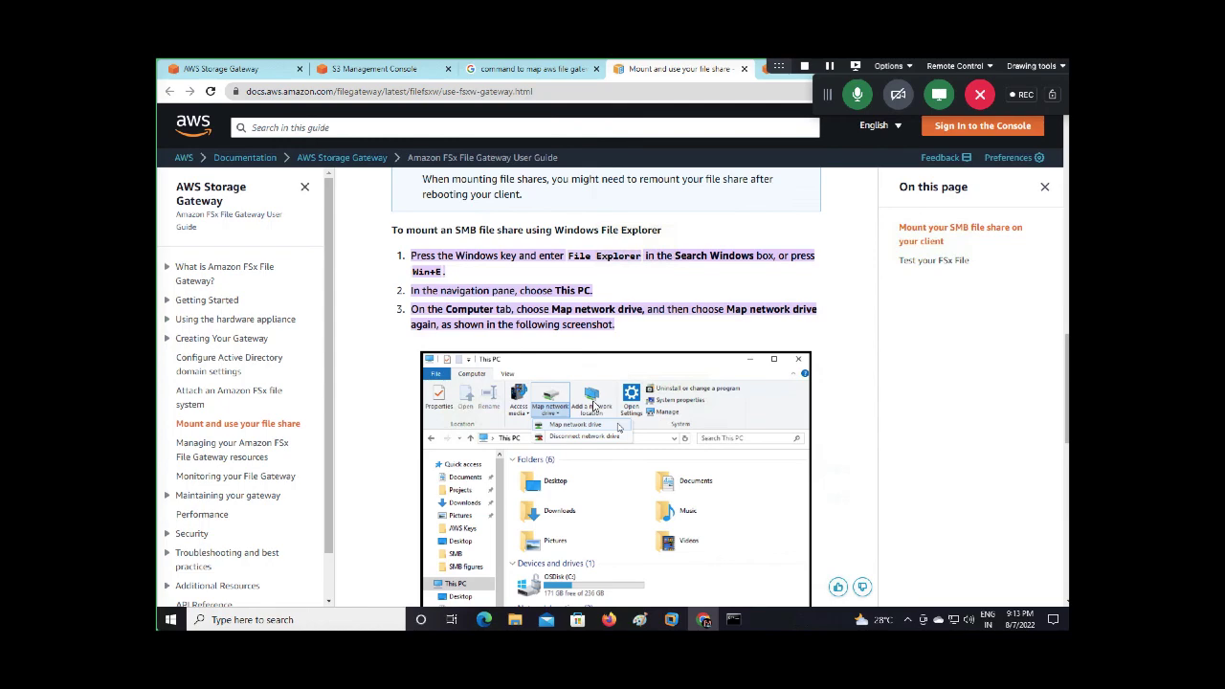
scroll(593, 405, down, 5)
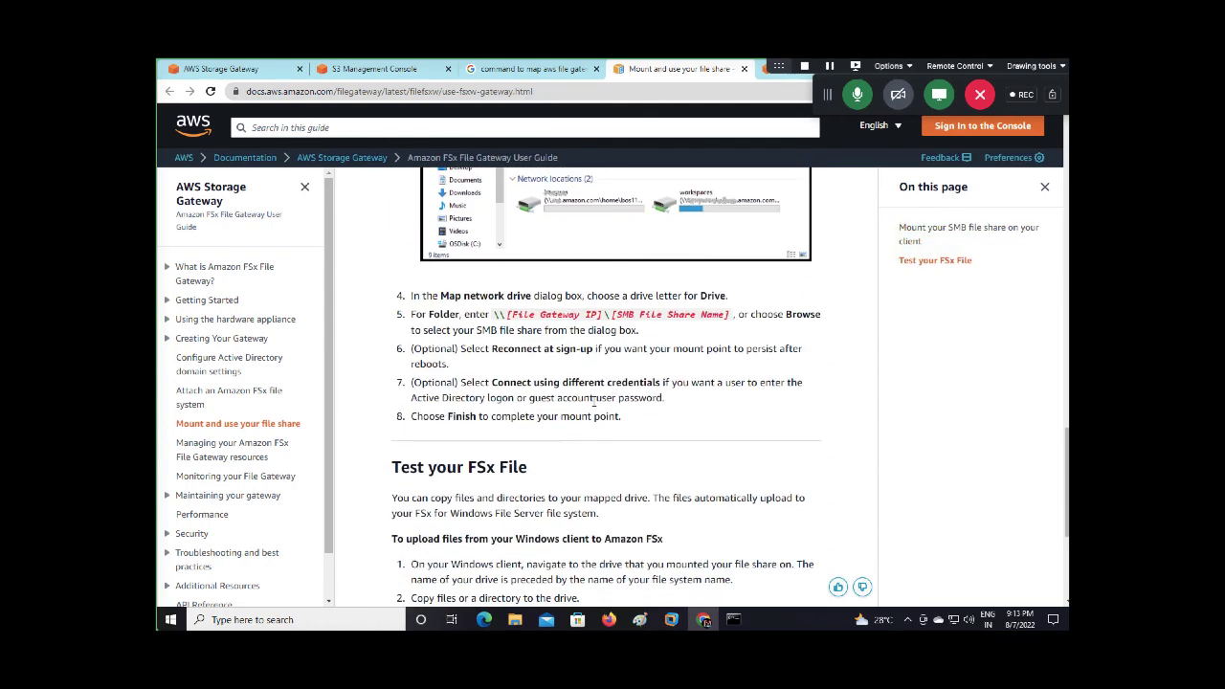
scroll(594, 406, down, 4)
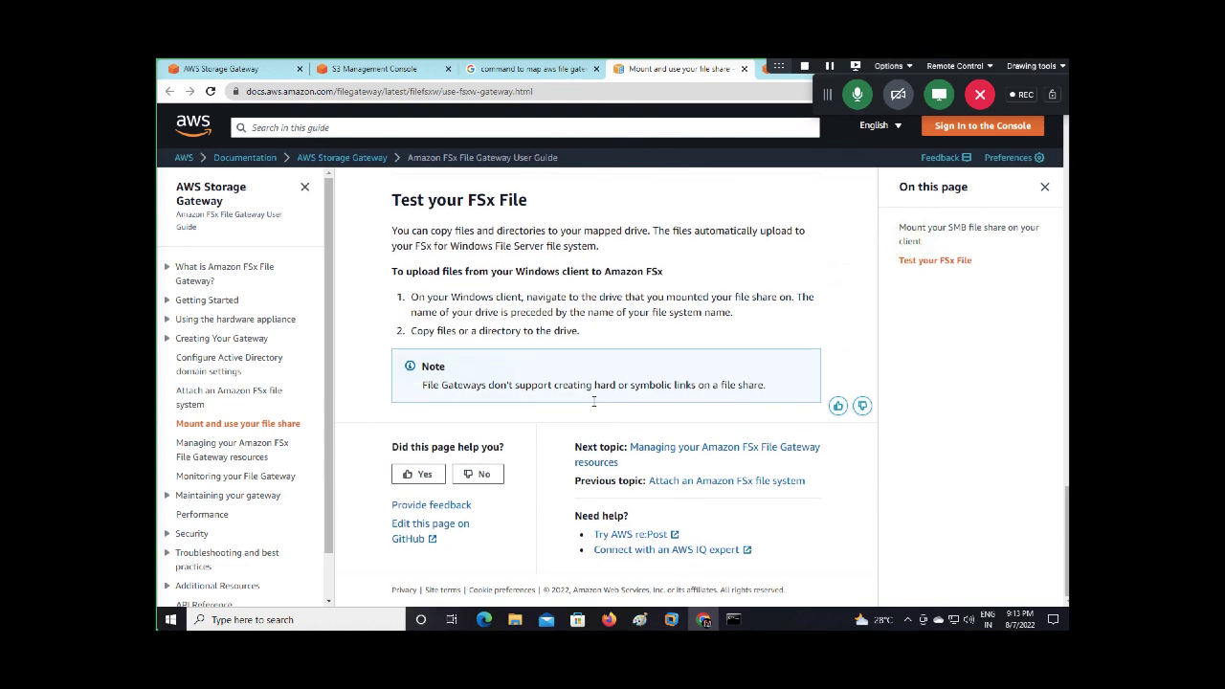
scroll(593, 402, up, 15)
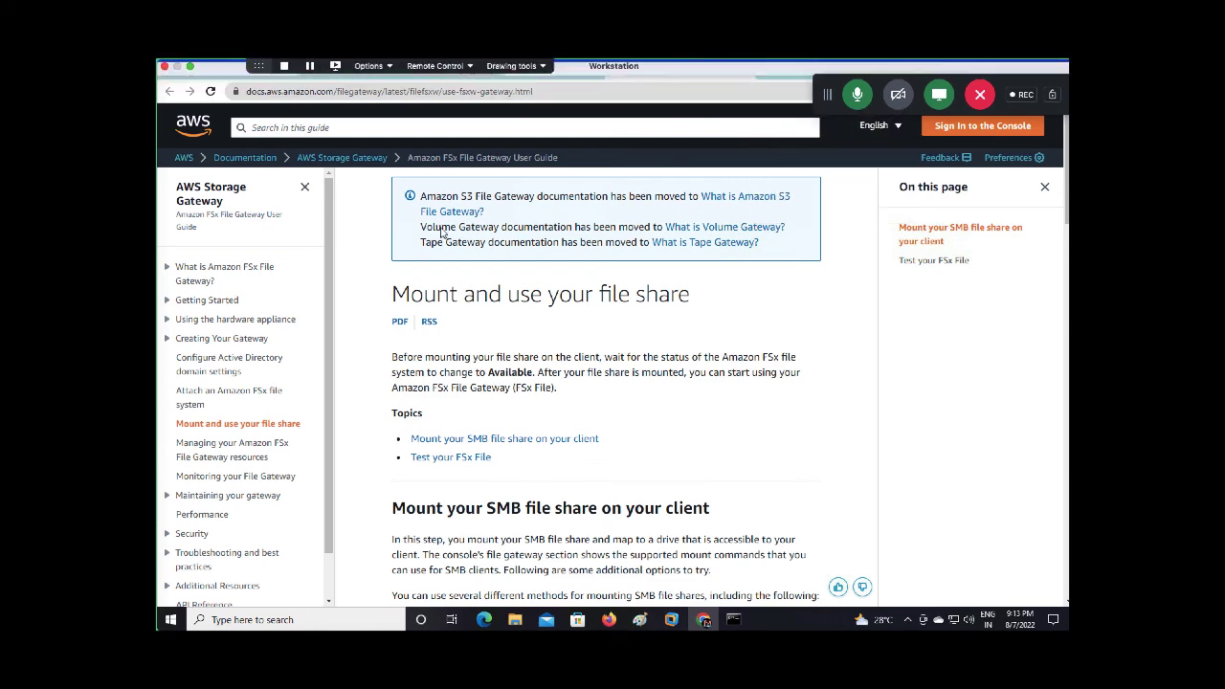
Read the Knowledge Center article on connecting a file gateway's NFS share to Windows Server
click(789, 69)
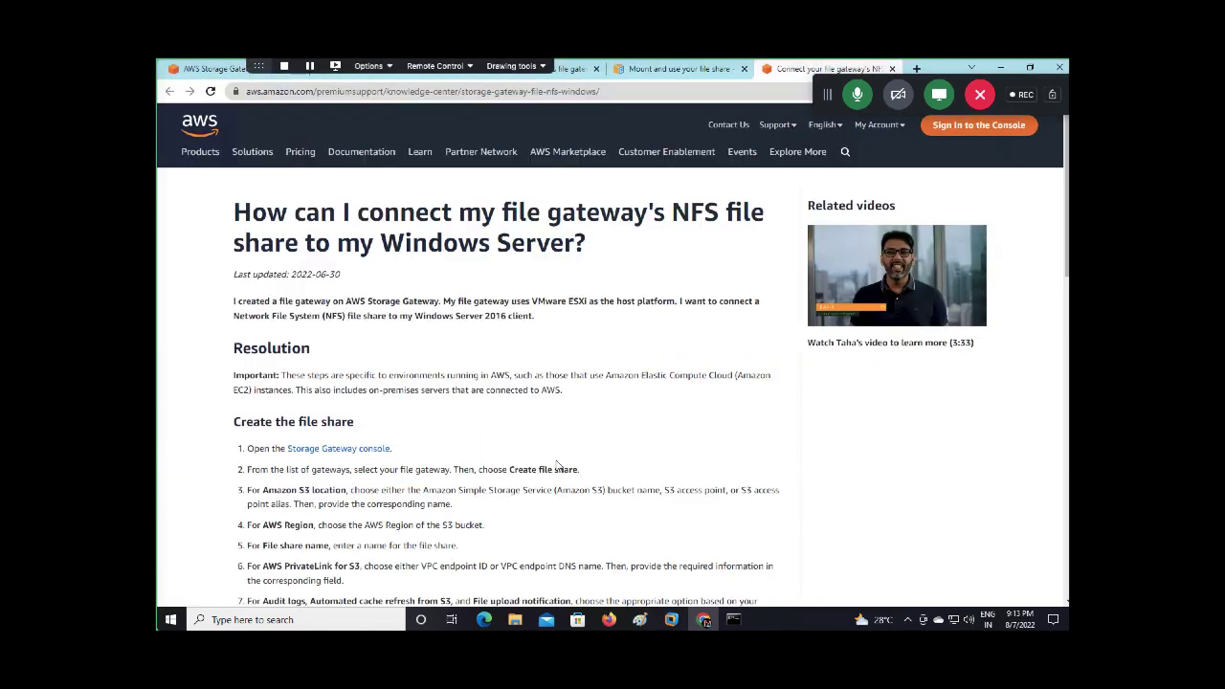
scroll(481, 466, down, 3)
scroll(479, 466, down, 5)
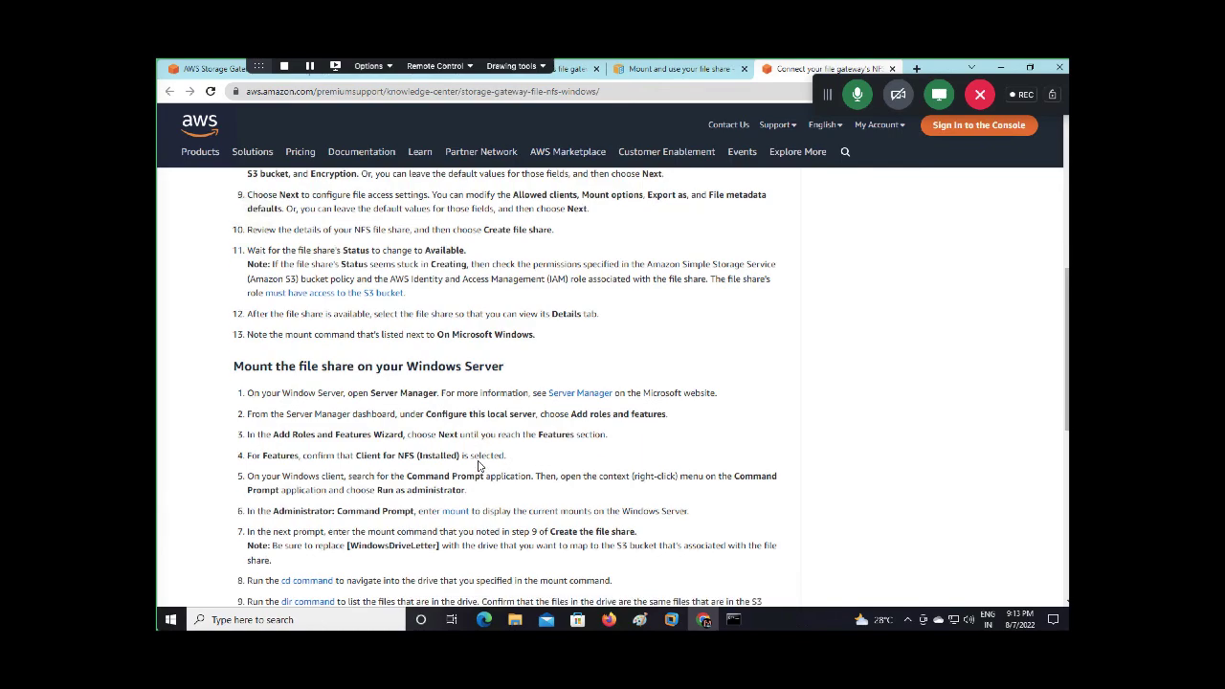
scroll(479, 466, up, 3)
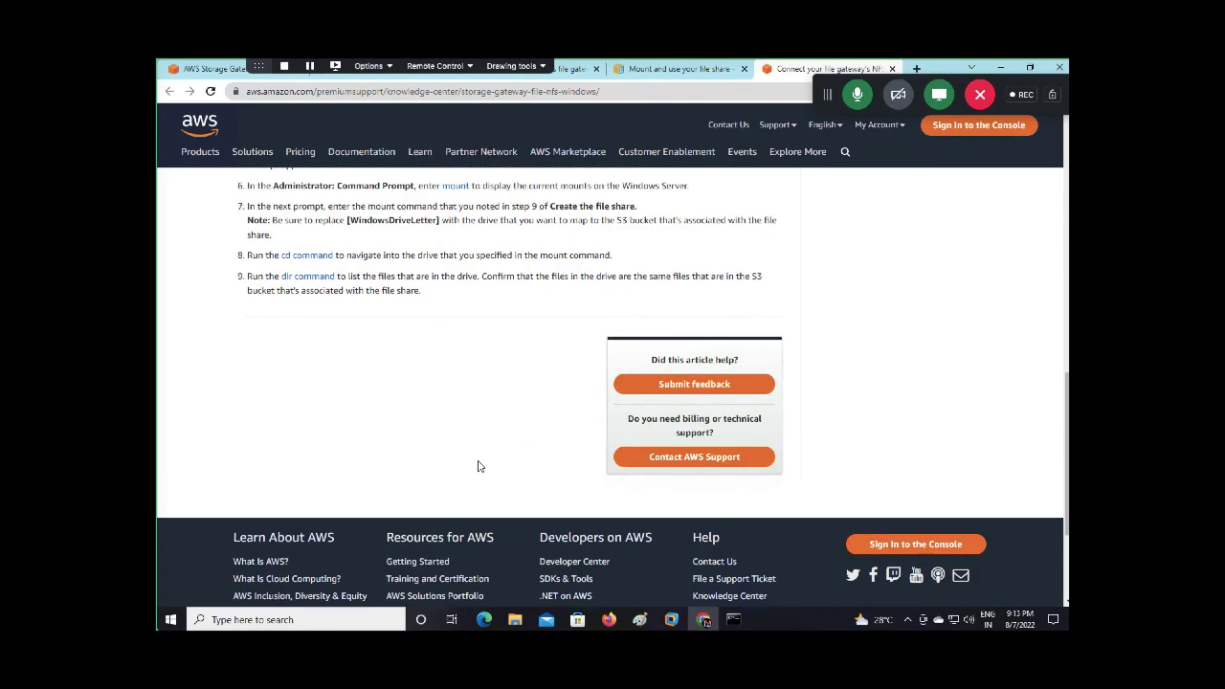
scroll(480, 463, up, 2)
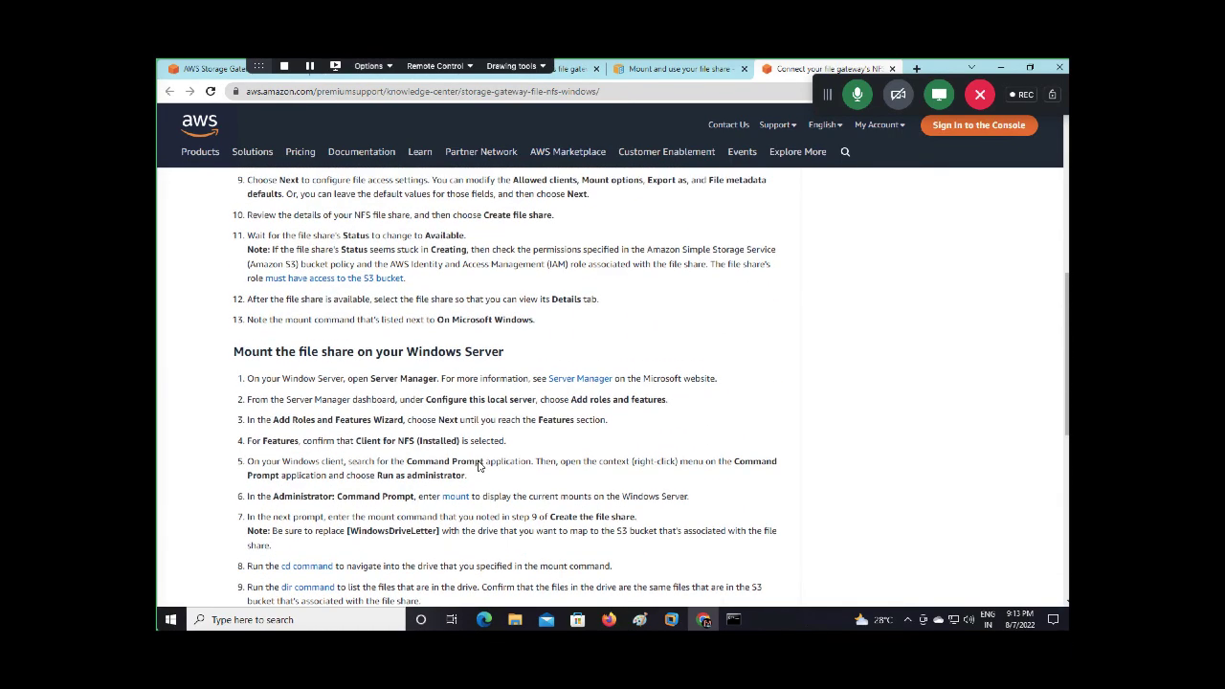
scroll(481, 465, up, 1)
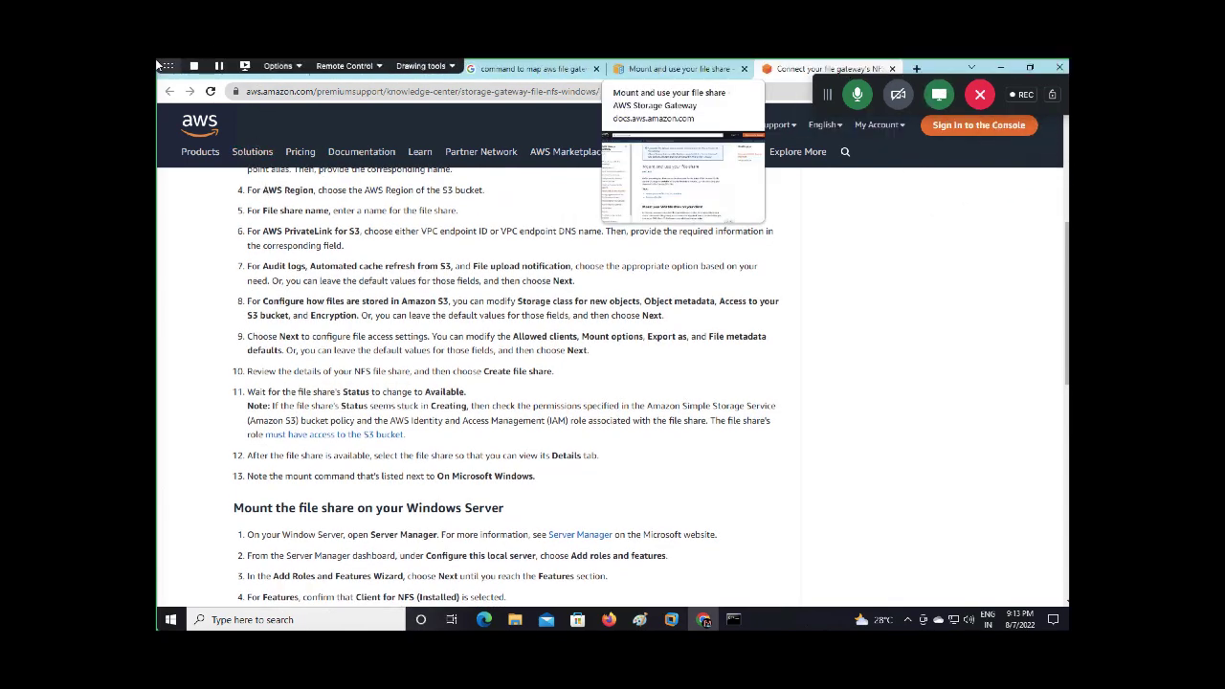
Close the Knowledge Center tab, glance at the SMB mount steps, then close the docs tab
click(892, 69)
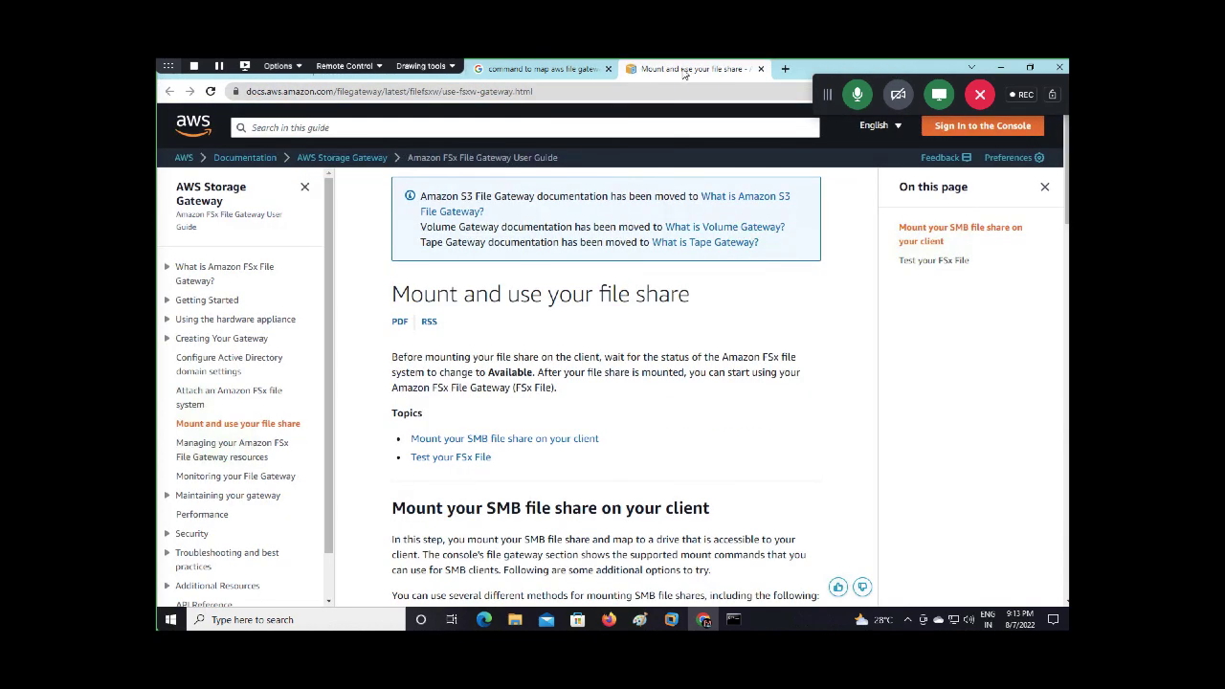
scroll(687, 477, down, 1)
scroll(687, 477, down, 8)
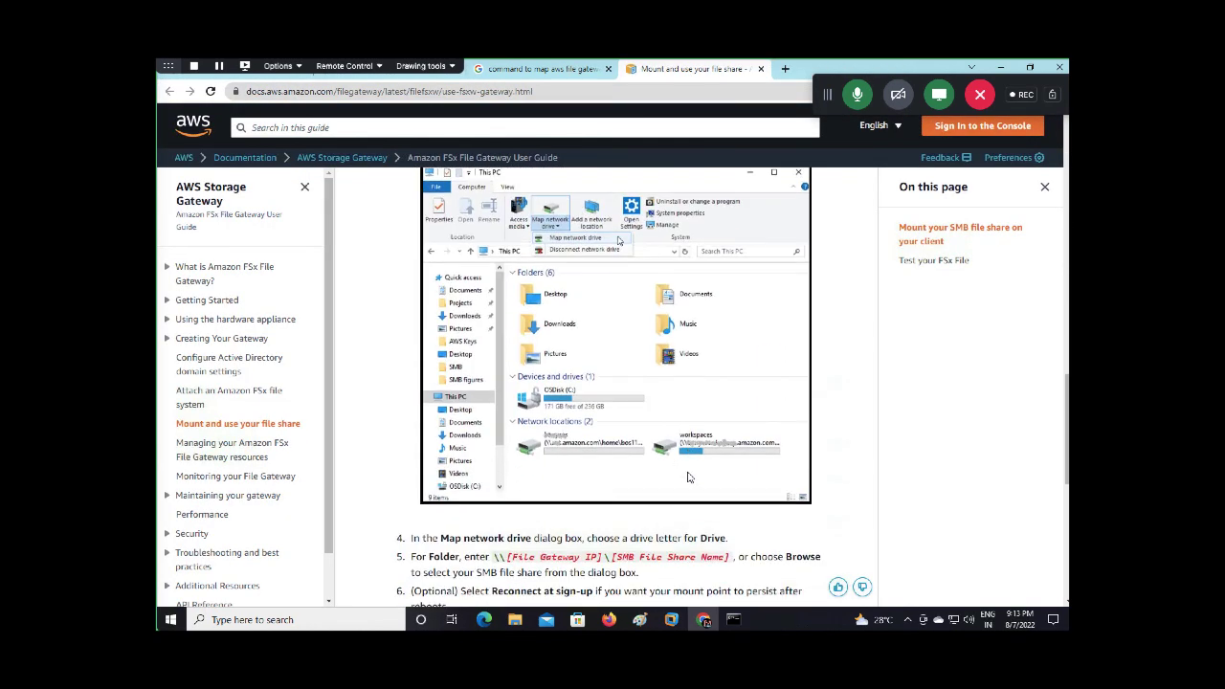
scroll(687, 476, up, 3)
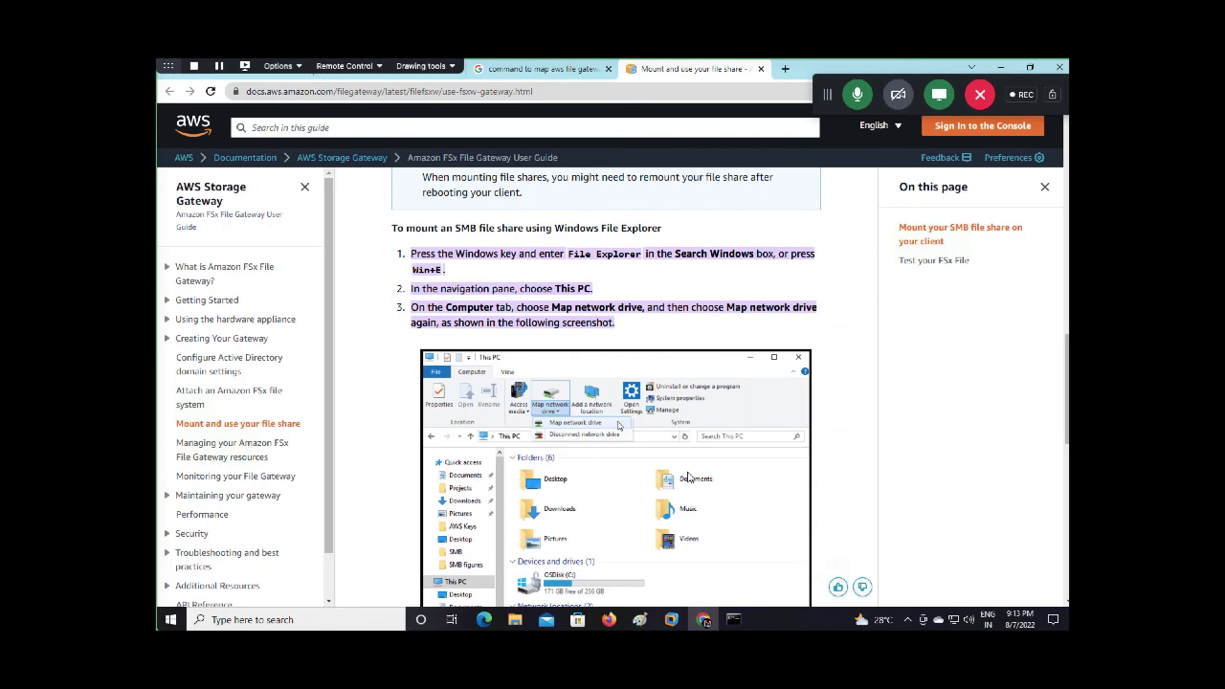
click(761, 69)
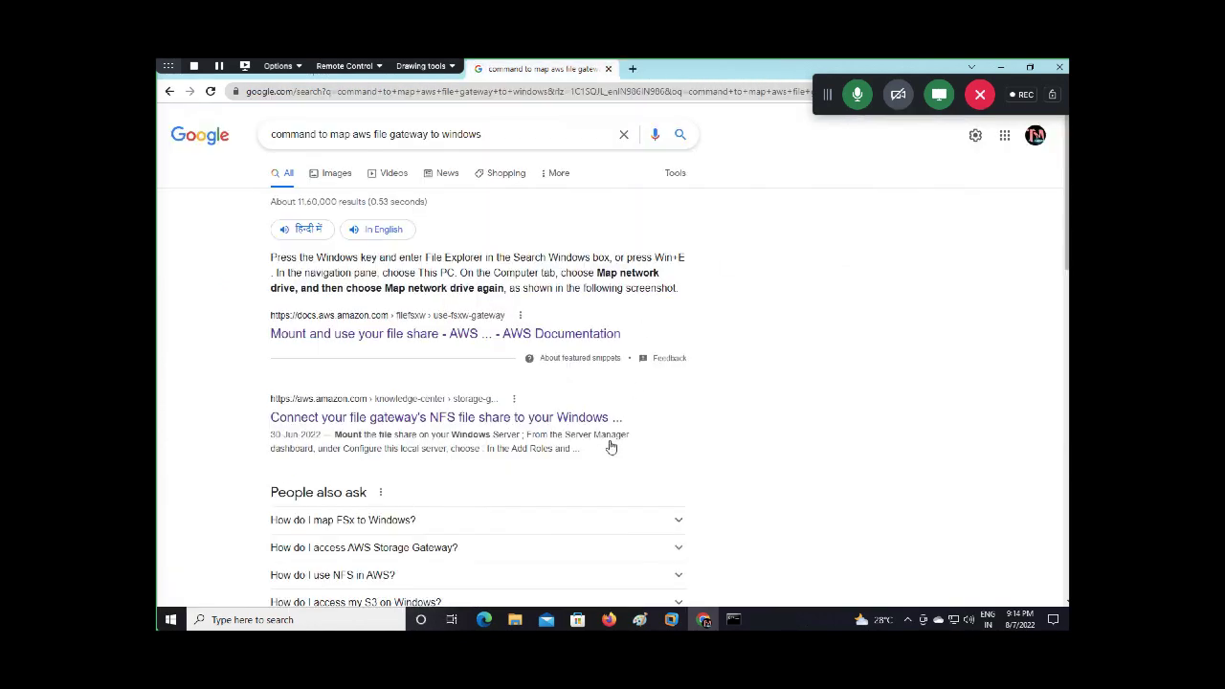
Show This PC in File Explorer and bring up the Map network drive options
click(515, 620)
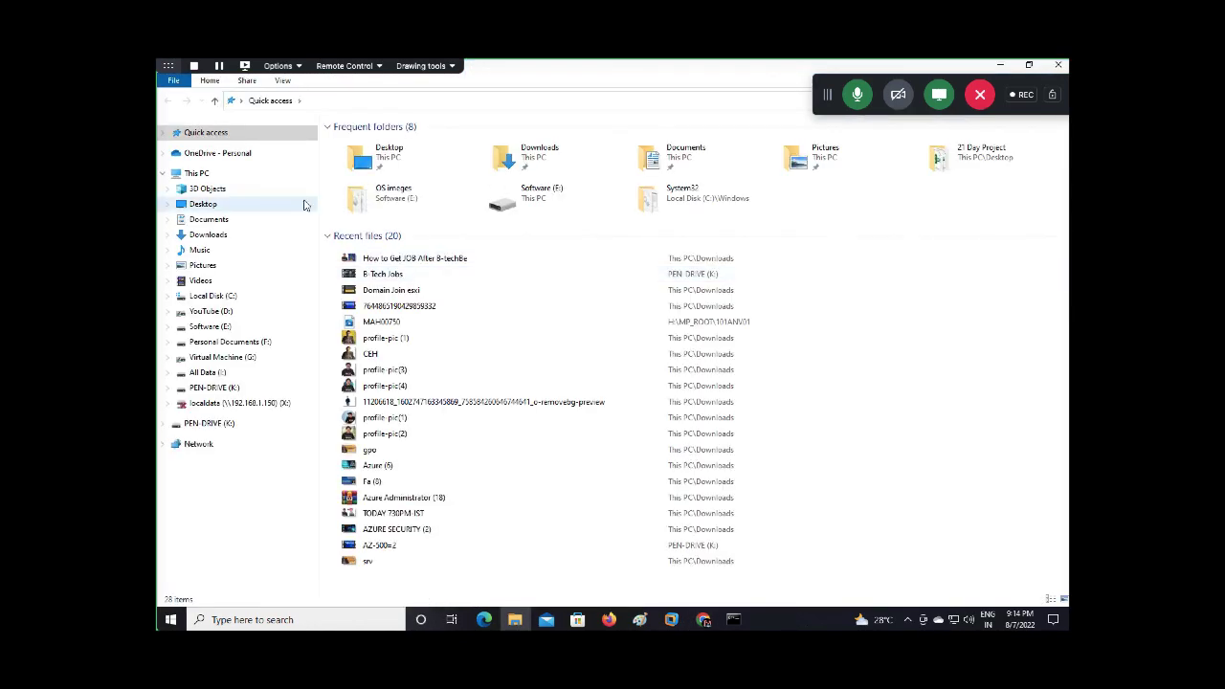
click(196, 173)
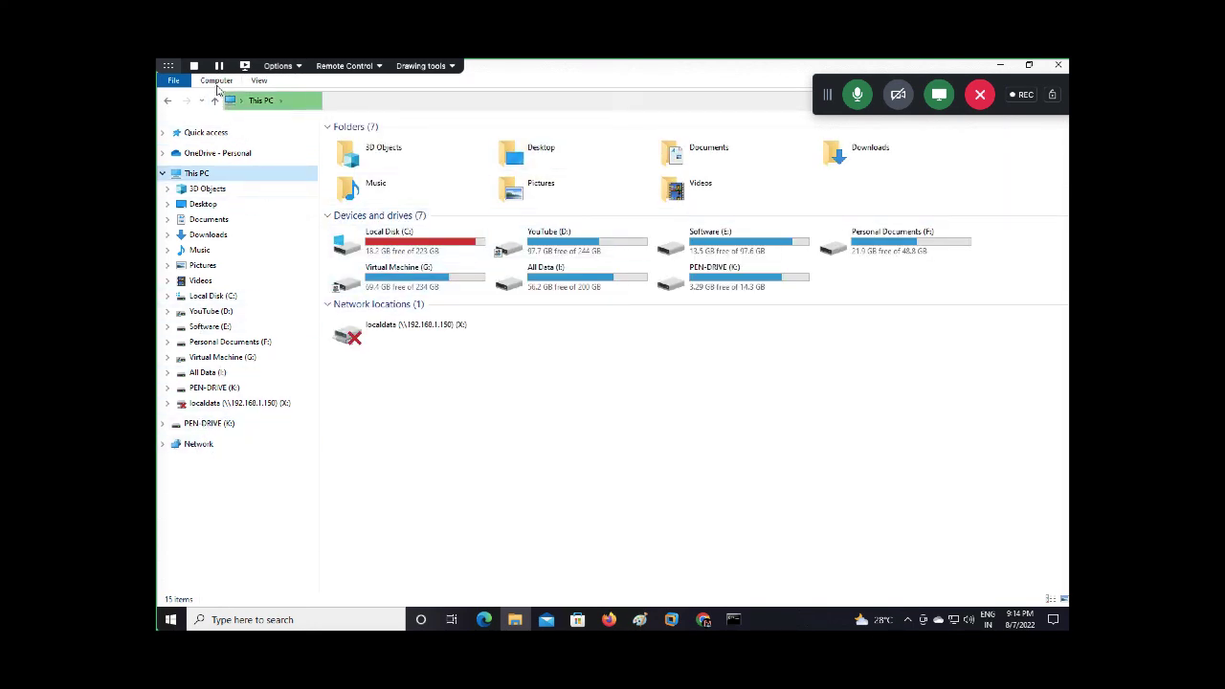
mouse_move(192, 61)
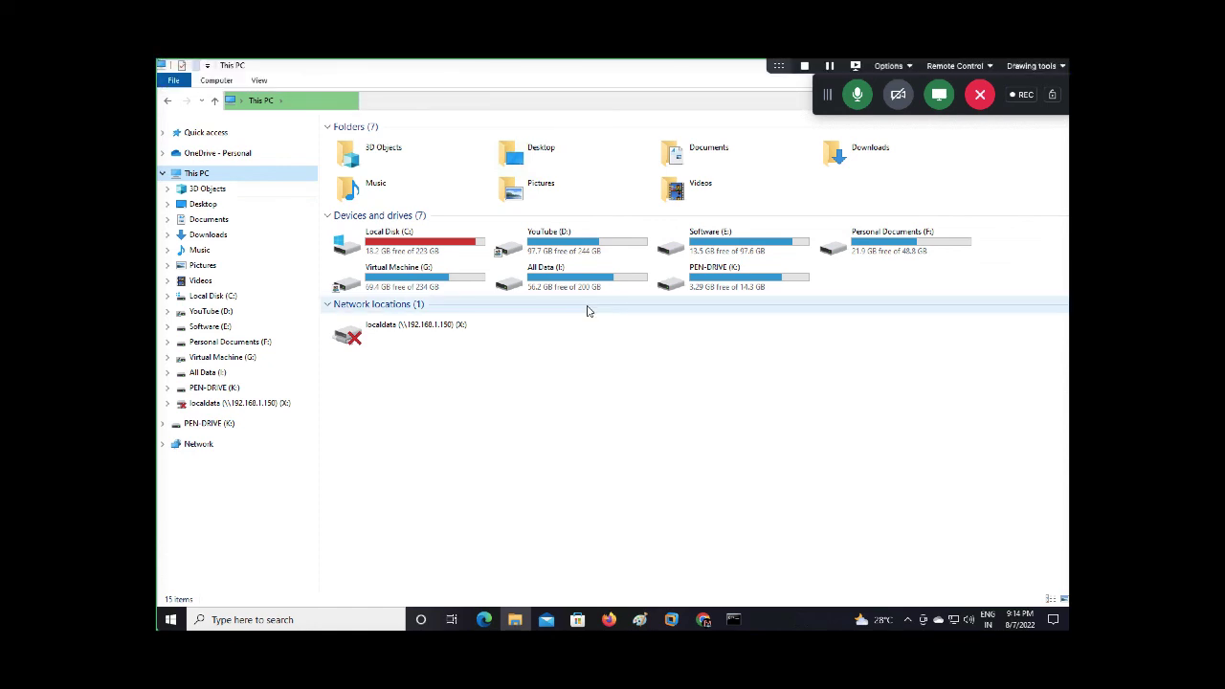
click(225, 83)
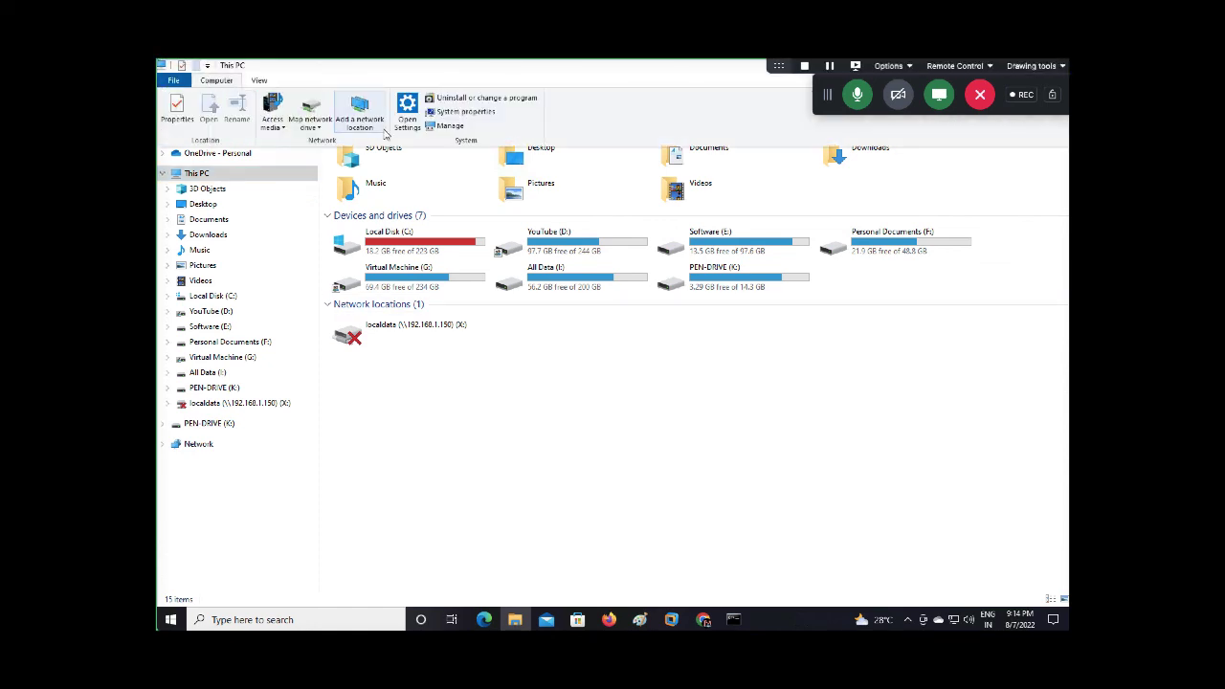
click(310, 125)
Map \\192.168.1.7\gatewaybucket1988 as drive Z:, which fails with a network error
click(361, 143)
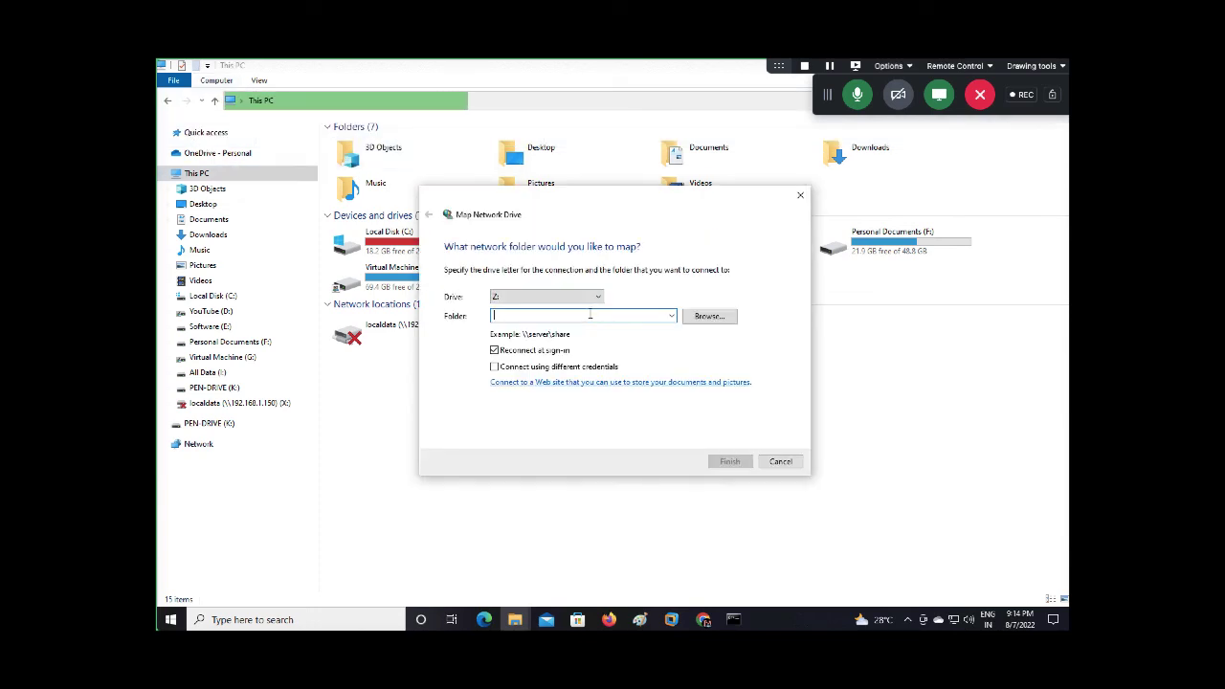
text(\\192)
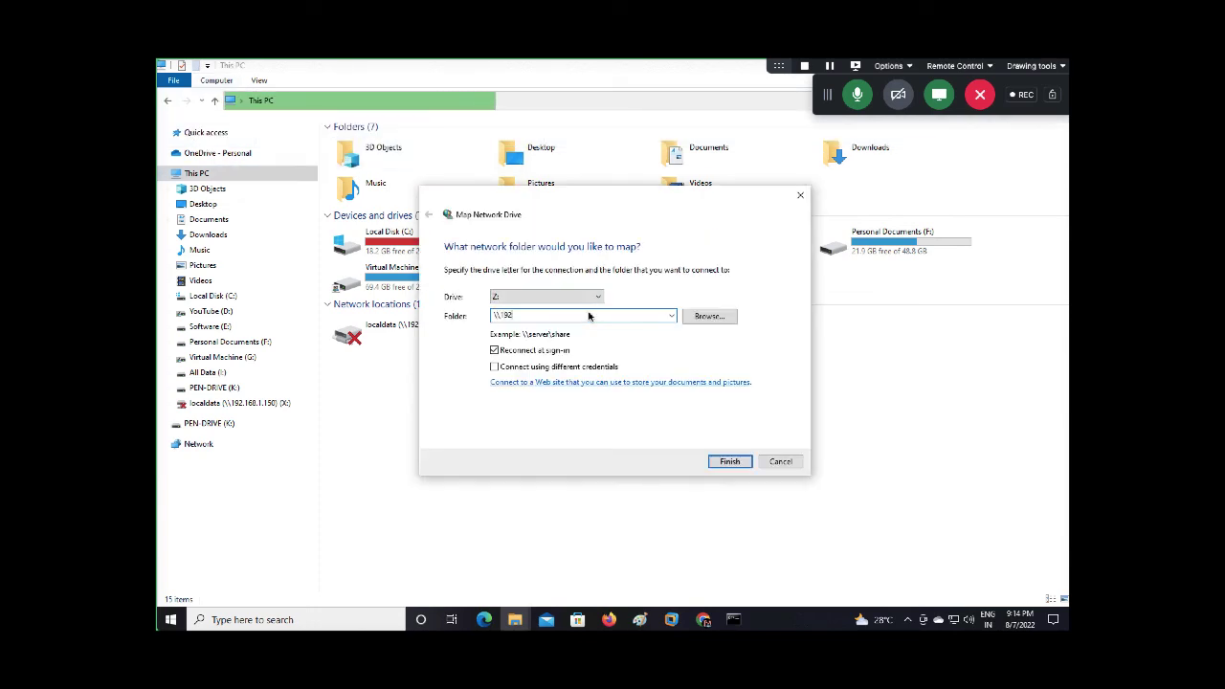
text(.168.1.7)
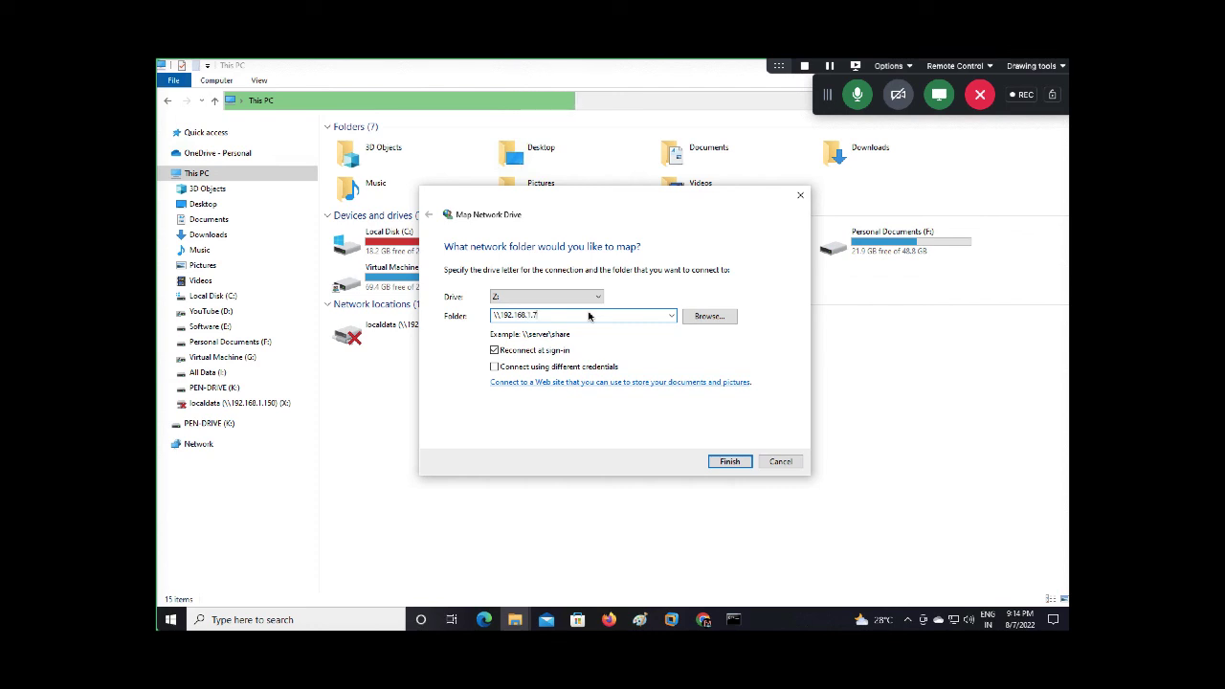
text(\gatewaybucket)
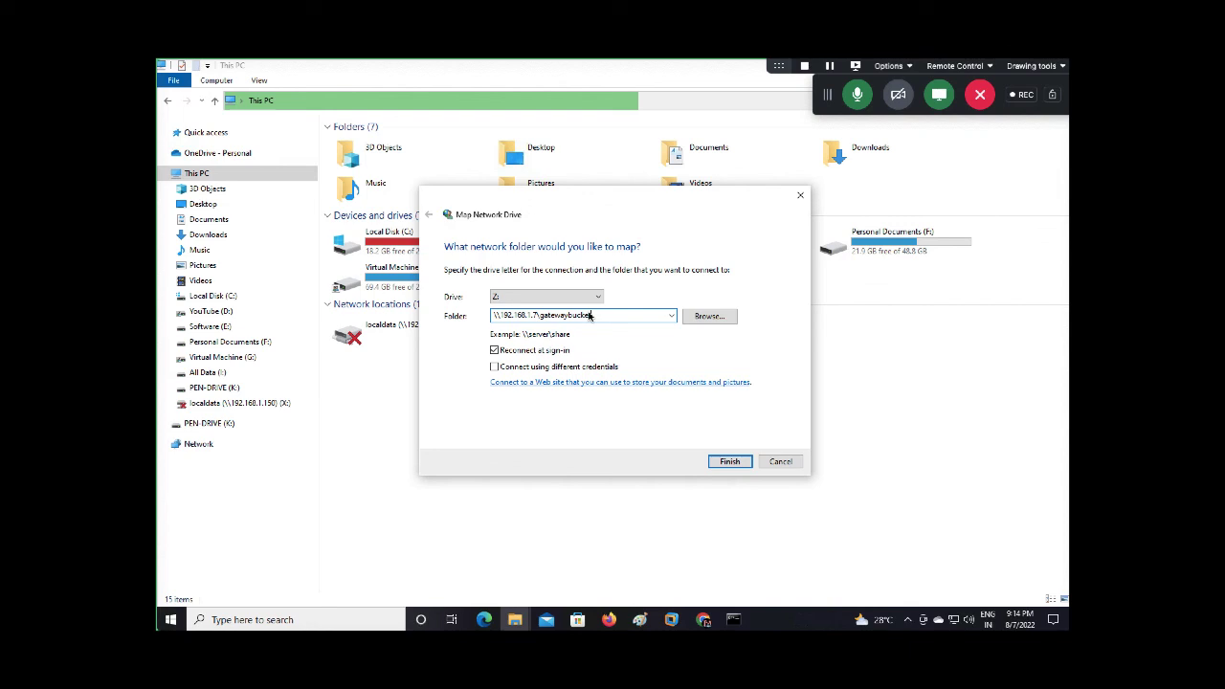
text(1988)
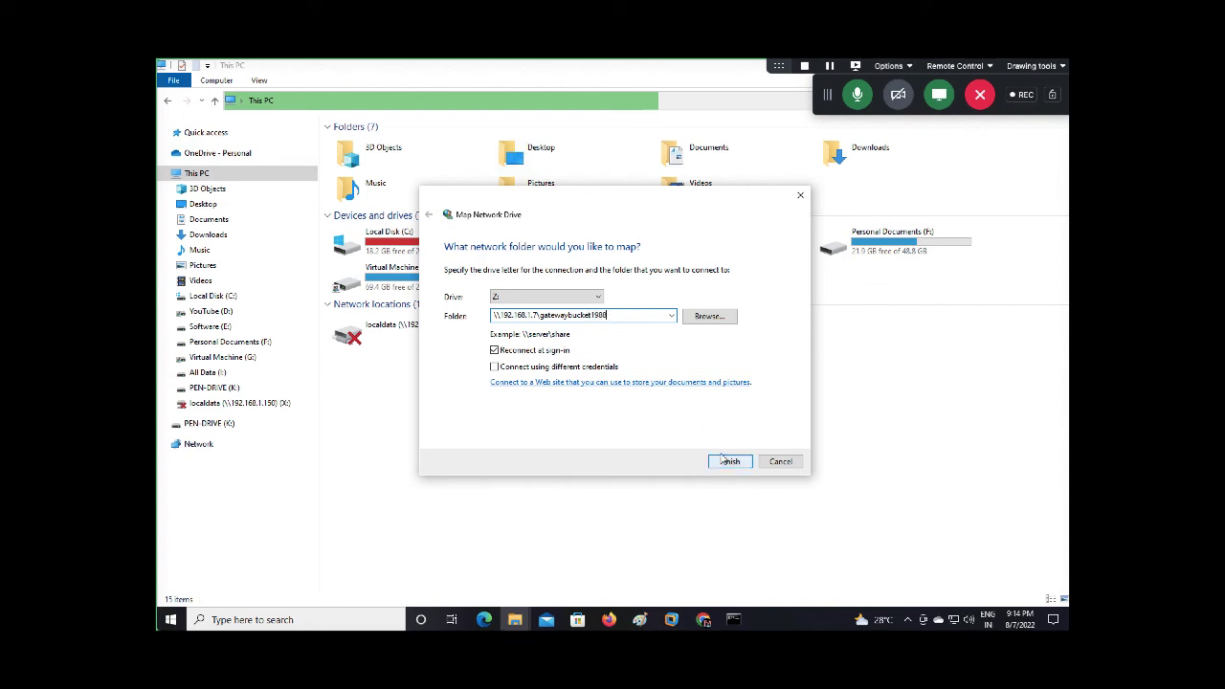
click(727, 463)
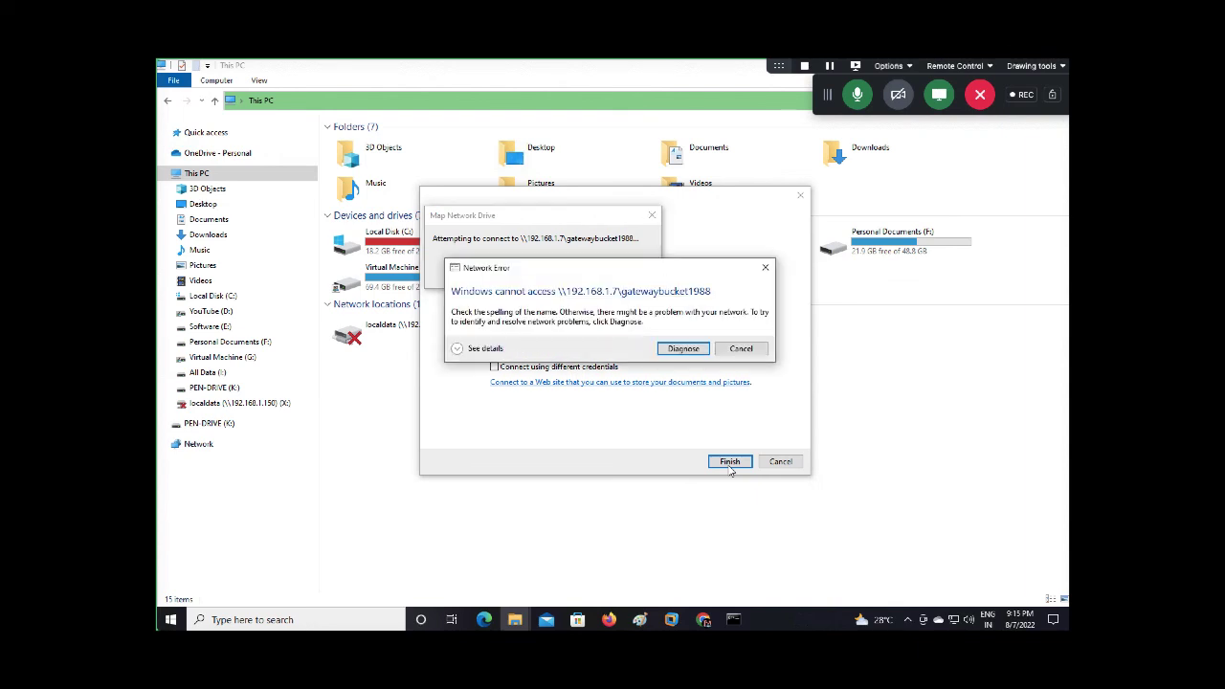
Retry the mapping with Reconnect at sign-in off, then on; both attempts fail
click(756, 348)
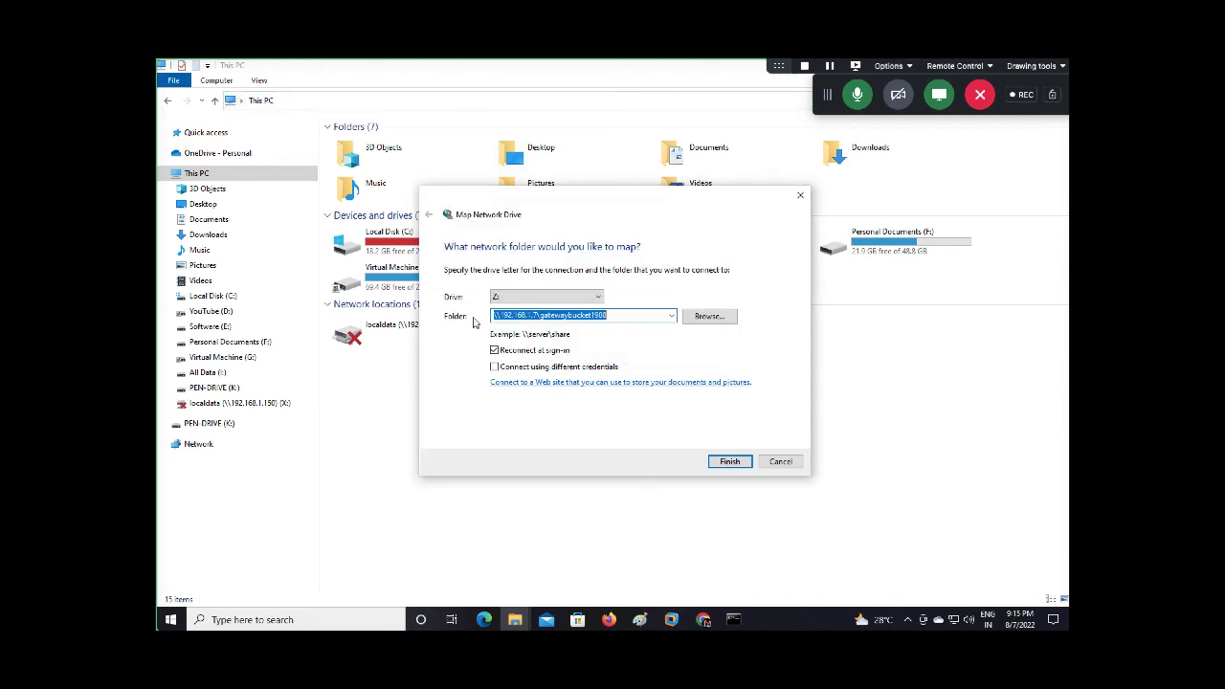
click(494, 350)
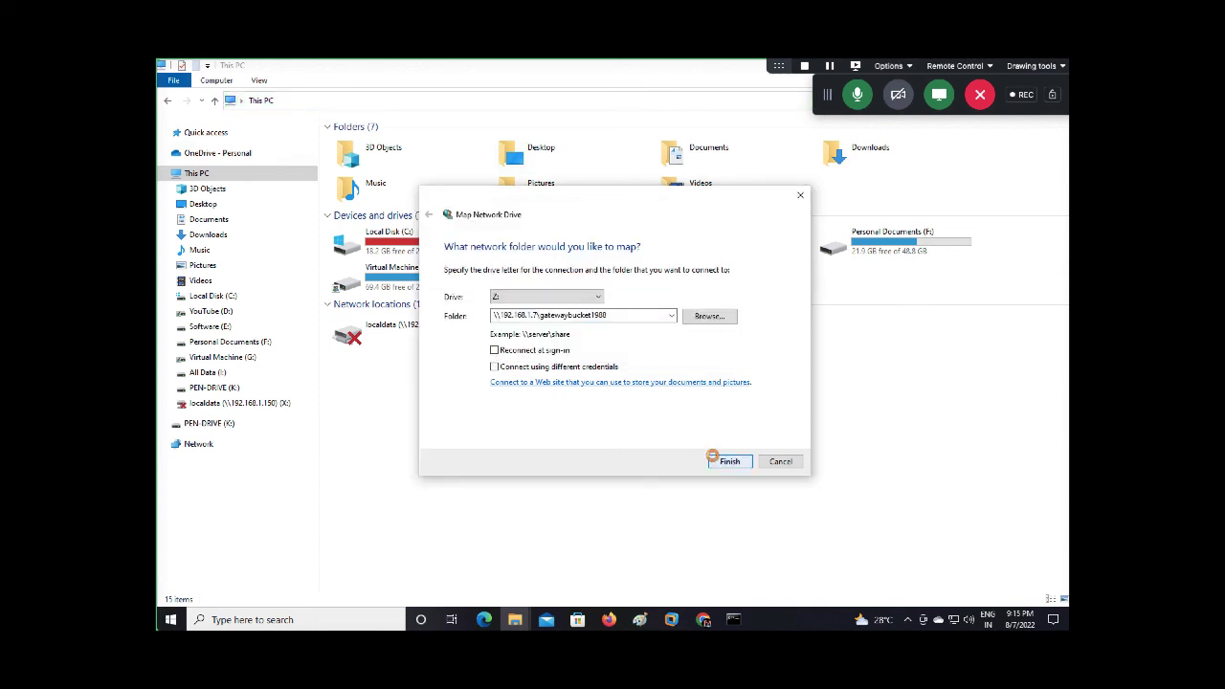
click(715, 461)
click(723, 349)
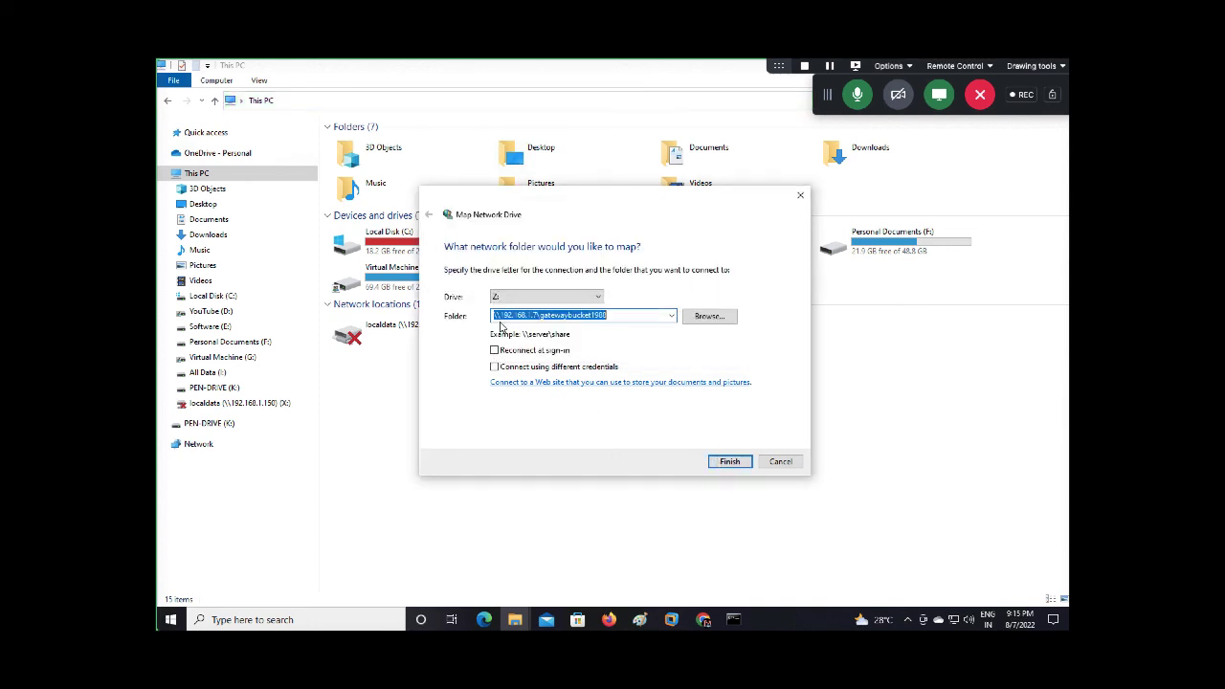
click(495, 351)
click(728, 462)
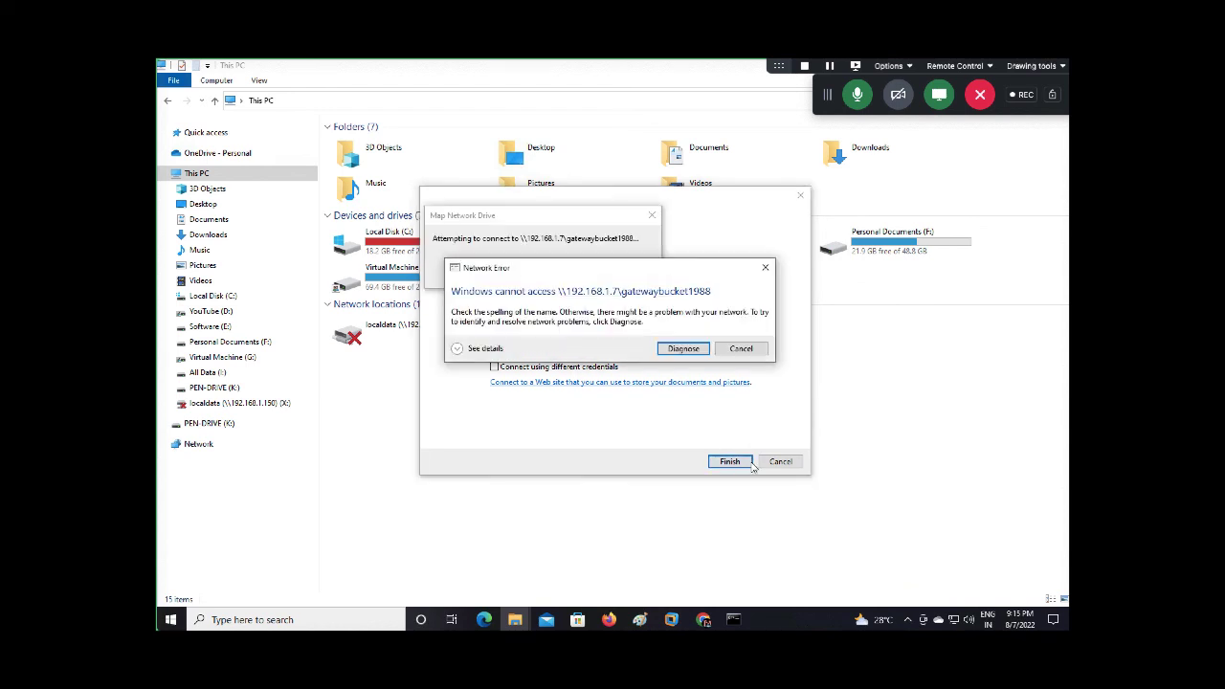
click(752, 350)
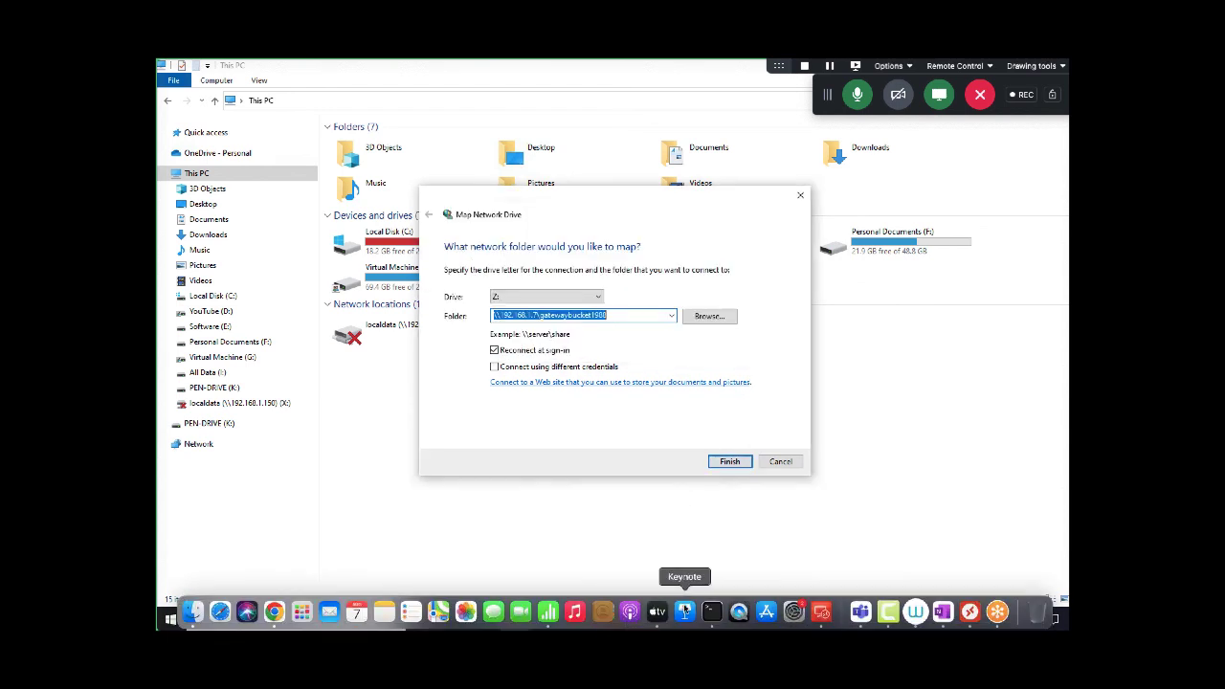
click(704, 619)
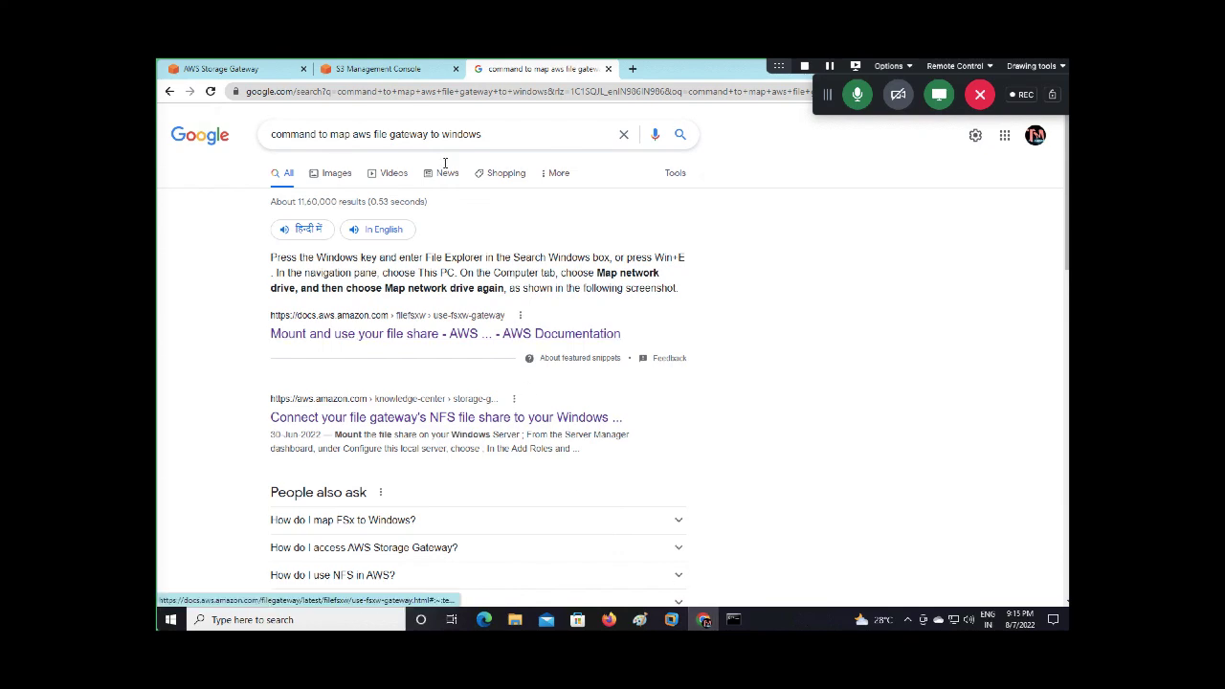
Close the Google tab and scroll share-87769DCE's details down to Example Commands
click(608, 69)
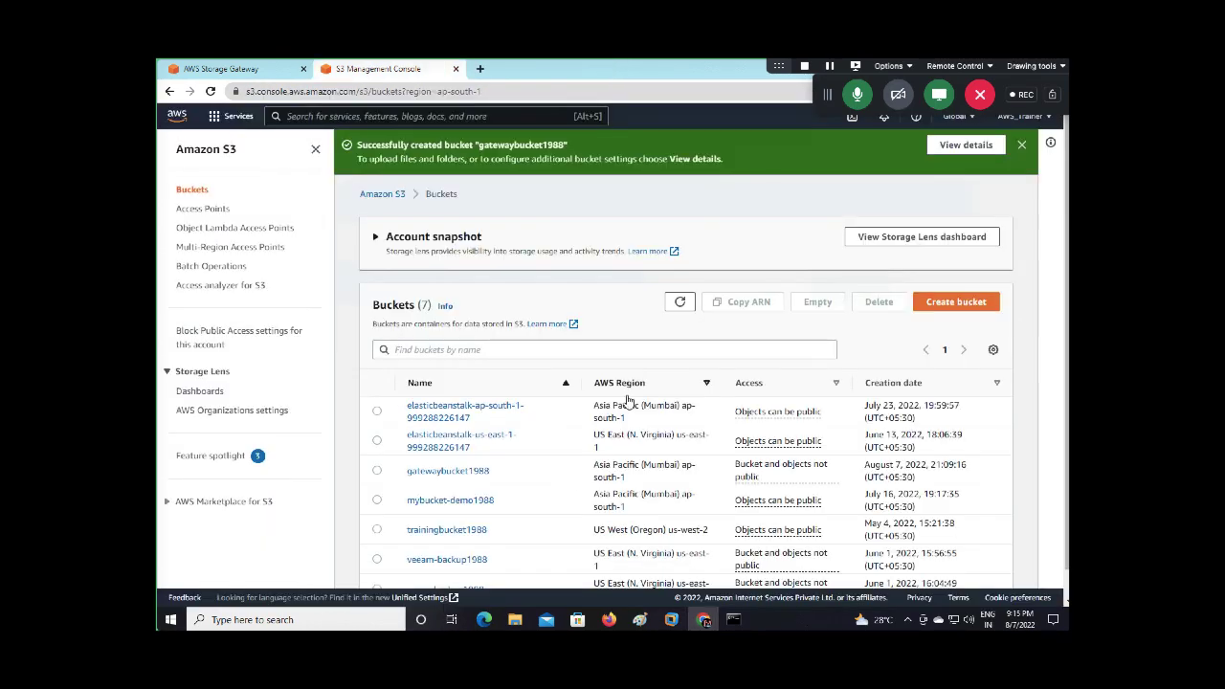
scroll(629, 400, down, 1)
click(241, 69)
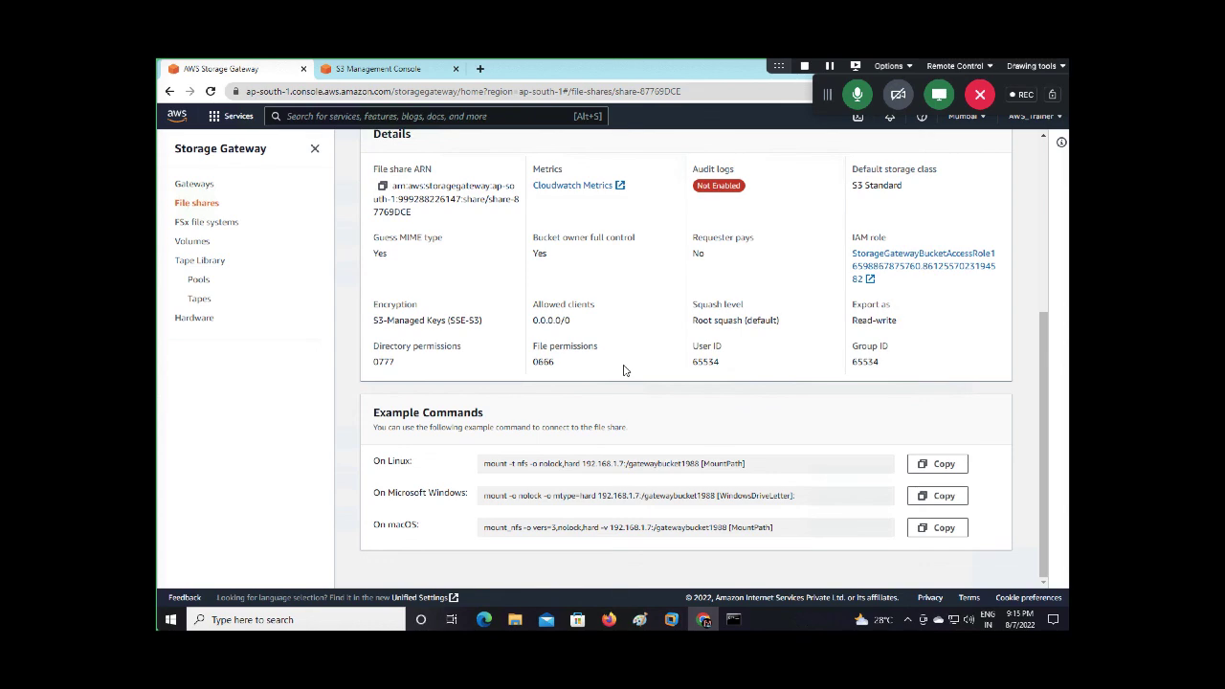
scroll(623, 370, up, 4)
scroll(624, 370, down, 4)
Copy the Windows example mount command and run it in an administrator PowerShell
click(939, 496)
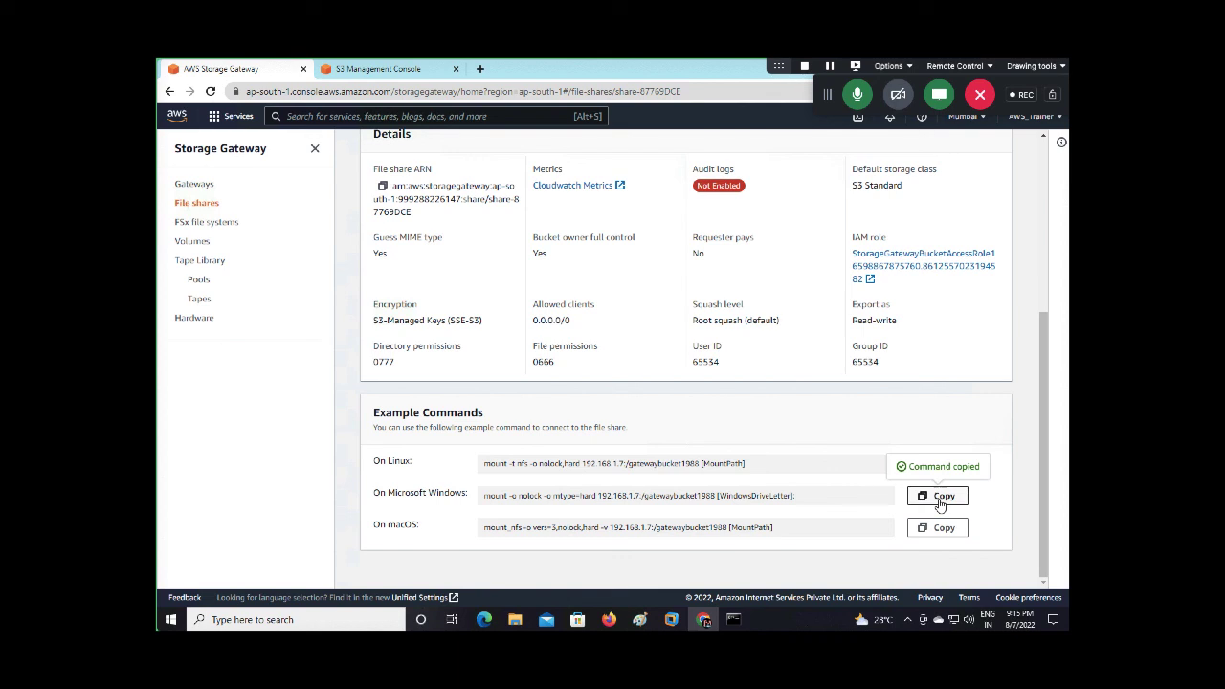
click(315, 619)
text(po)
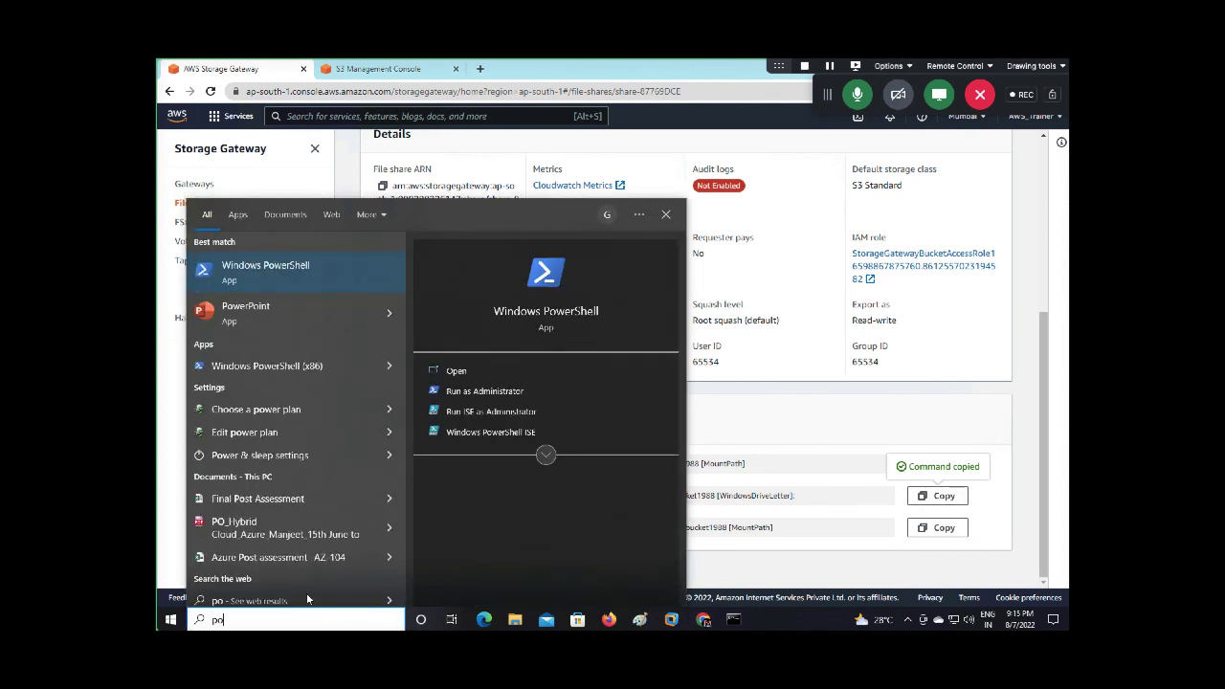
click(484, 390)
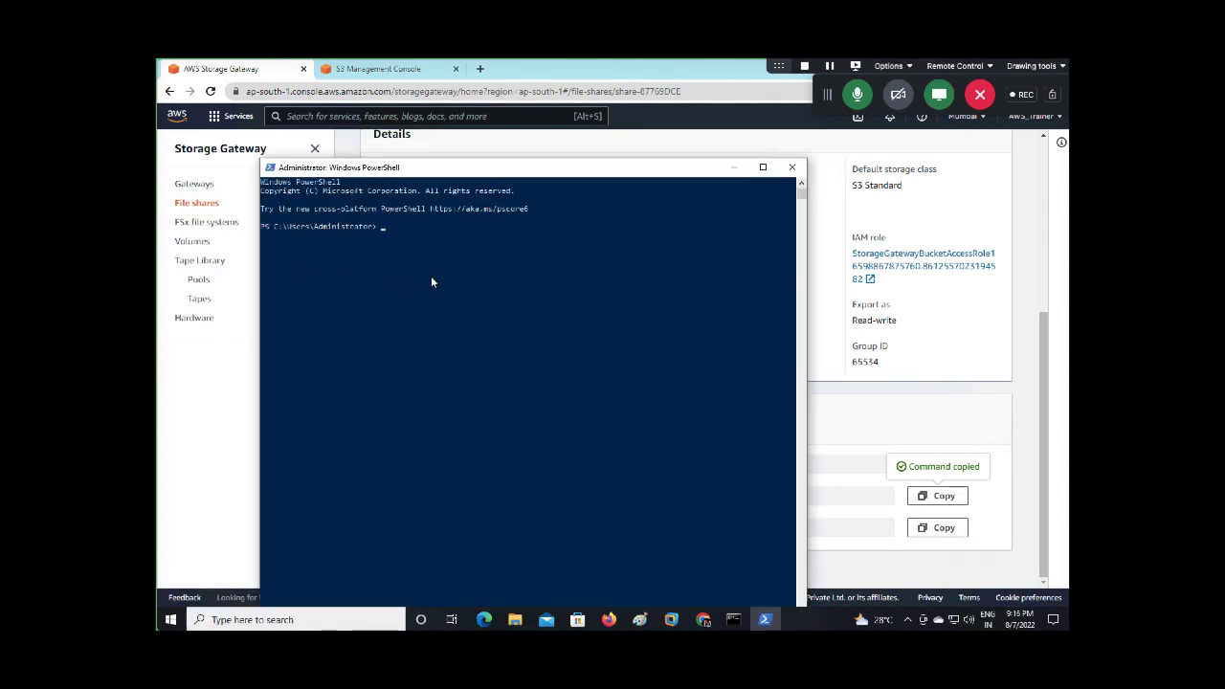
key(ctrl+v)
key(Return)
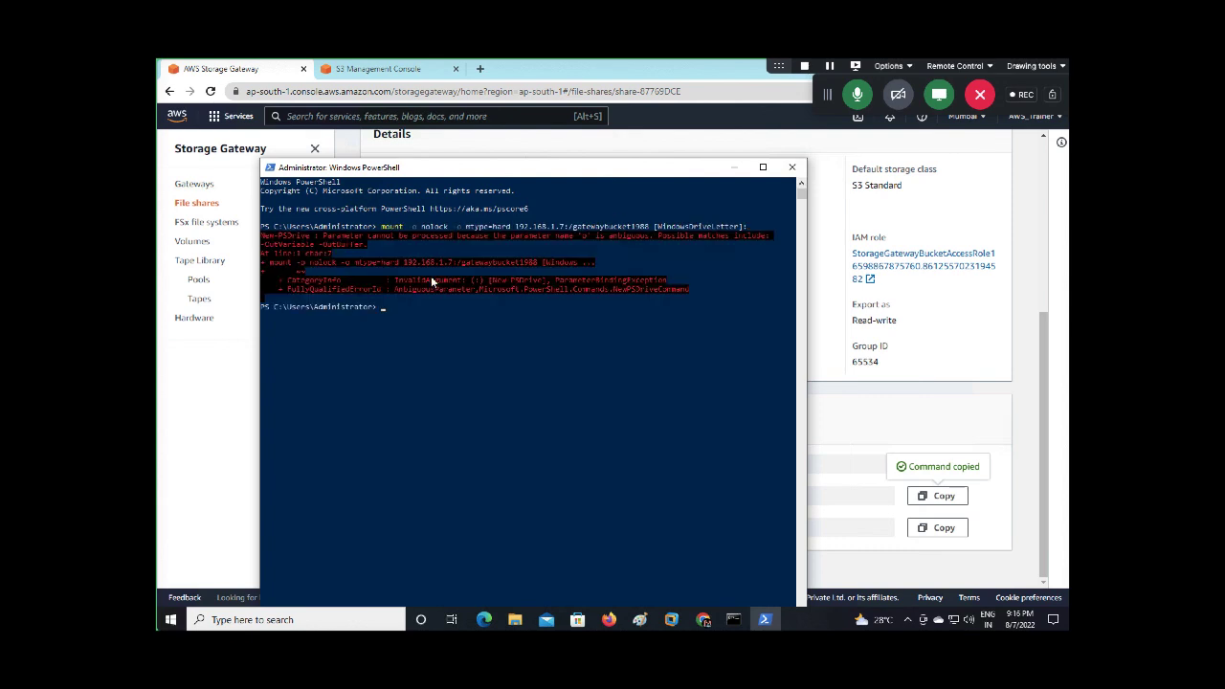
Rerun the mount command with drive letter m:, which returns an ambiguous-parameter error
key(Up)
key(BackSpace)
key(BackSpace)
key(BackSpace)
key(BackSpace)
key(BackSpace)
key(BackSpace)
key(BackSpace)
key(BackSpace)
key(BackSpace)
key(BackSpace)
key(BackSpace)
key(BackSpace)
key(BackSpace)
key(BackSpace)
key(BackSpace)
key(BackSpace)
key(BackSpace)
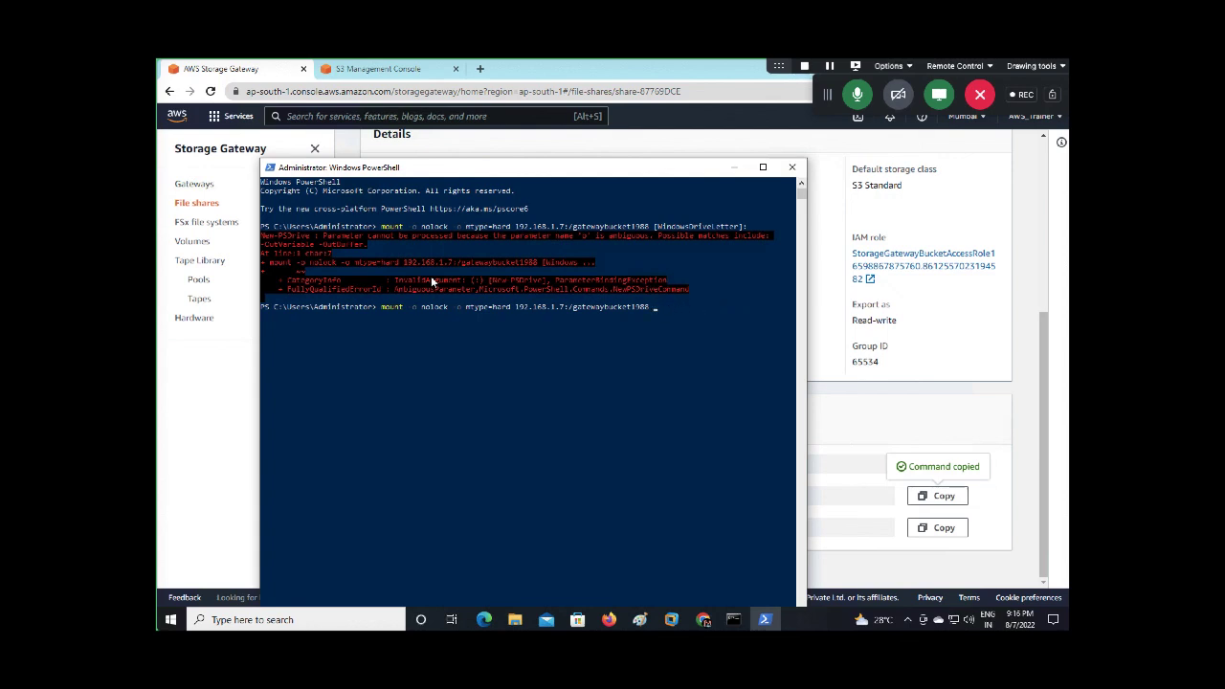
text(m:)
key(Return)
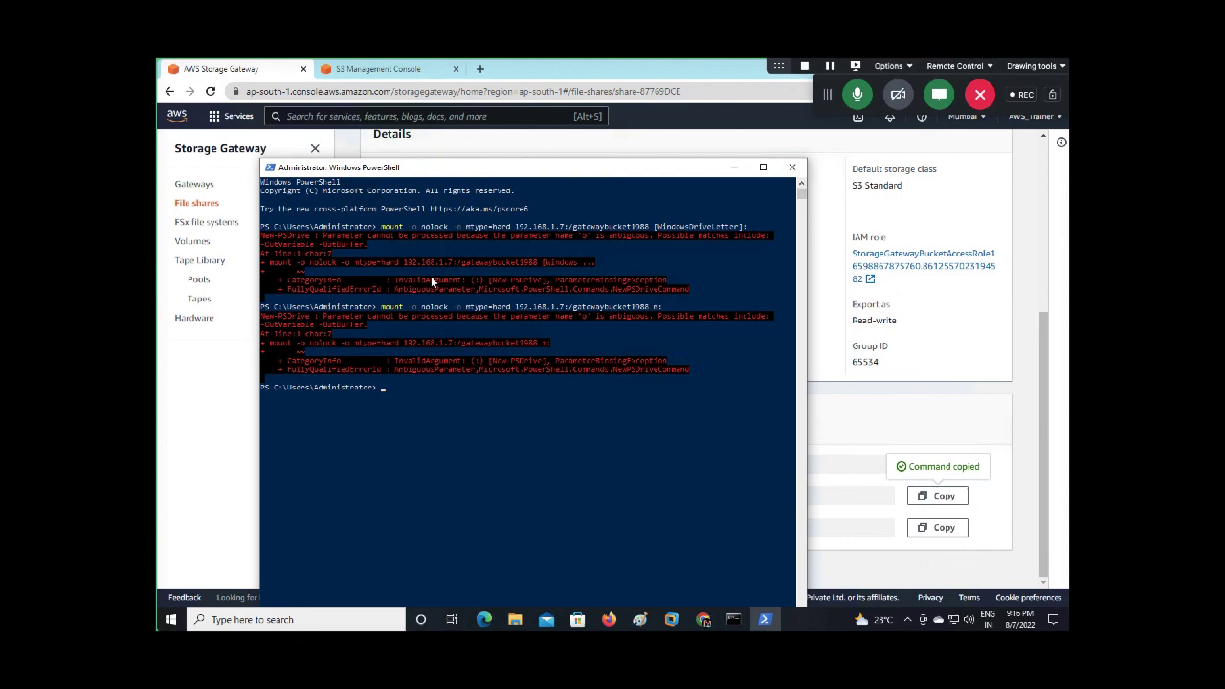
key(Up)
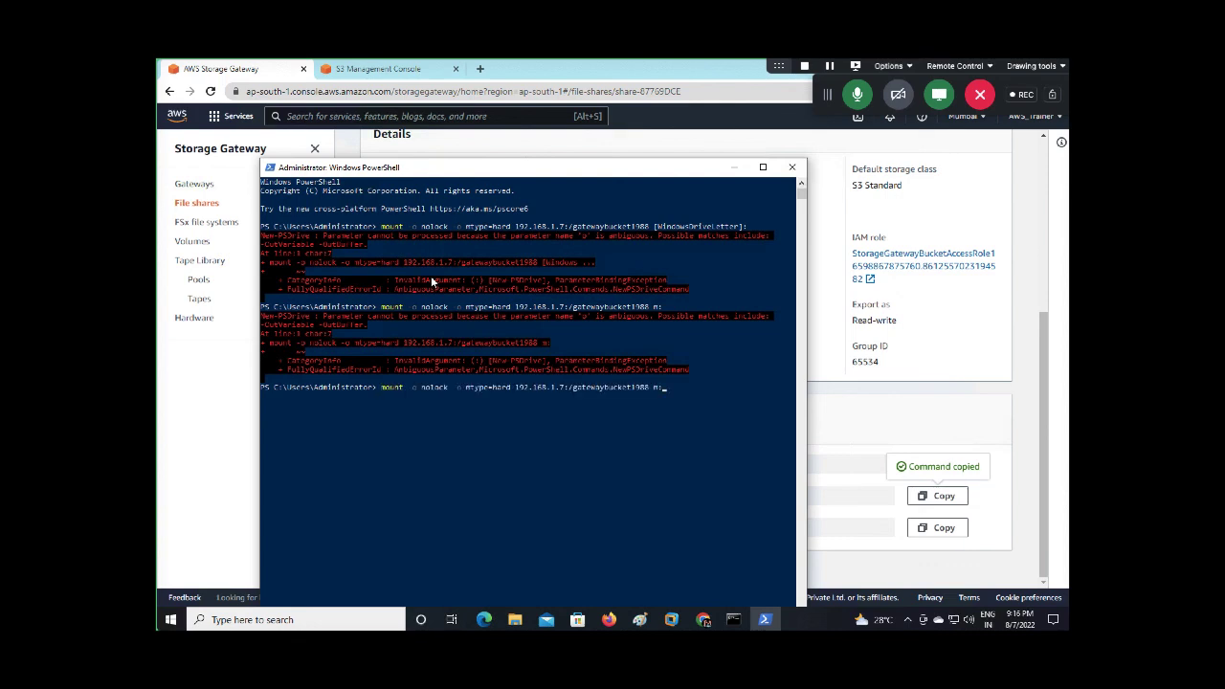
Close PowerShell and return to the Map Network Drive wizard
click(792, 168)
scroll(711, 252, up, 5)
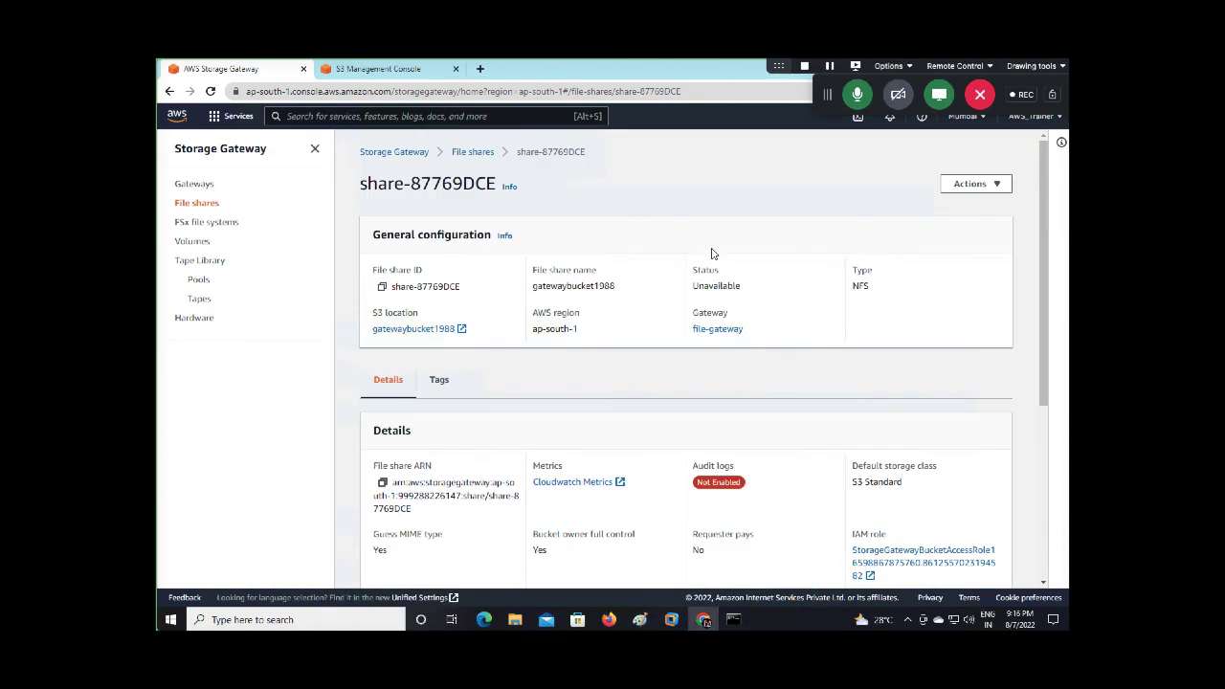
scroll(870, 425, down, 5)
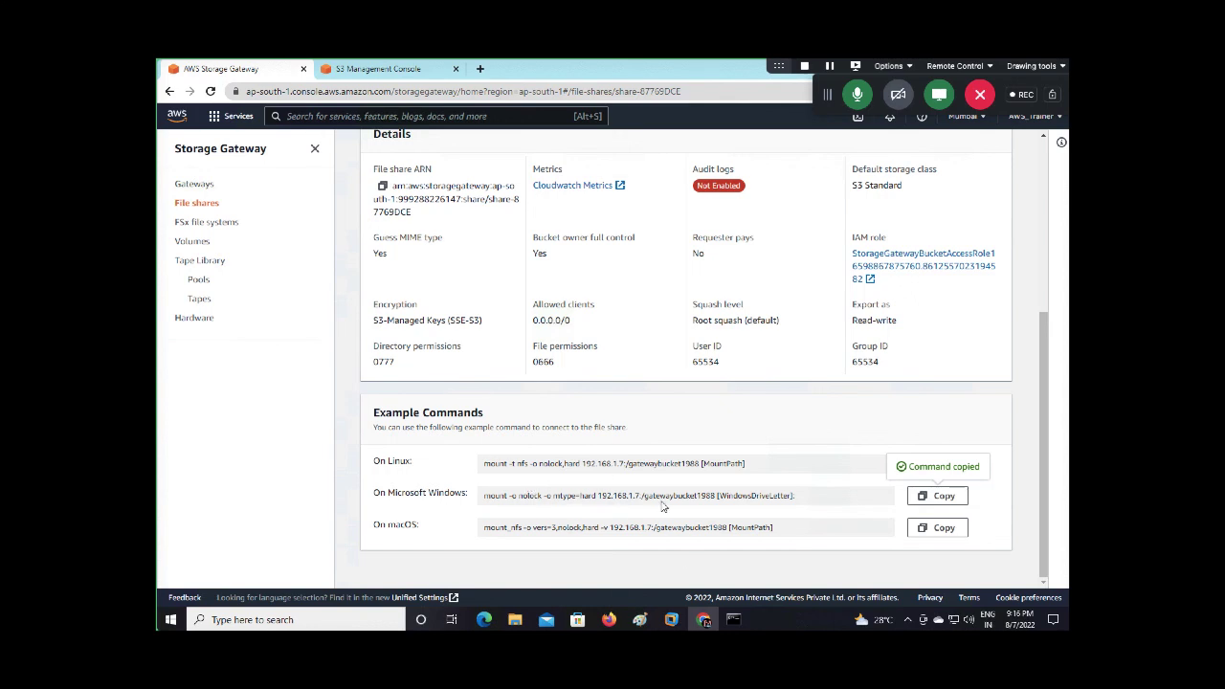
mouse_move(515, 619)
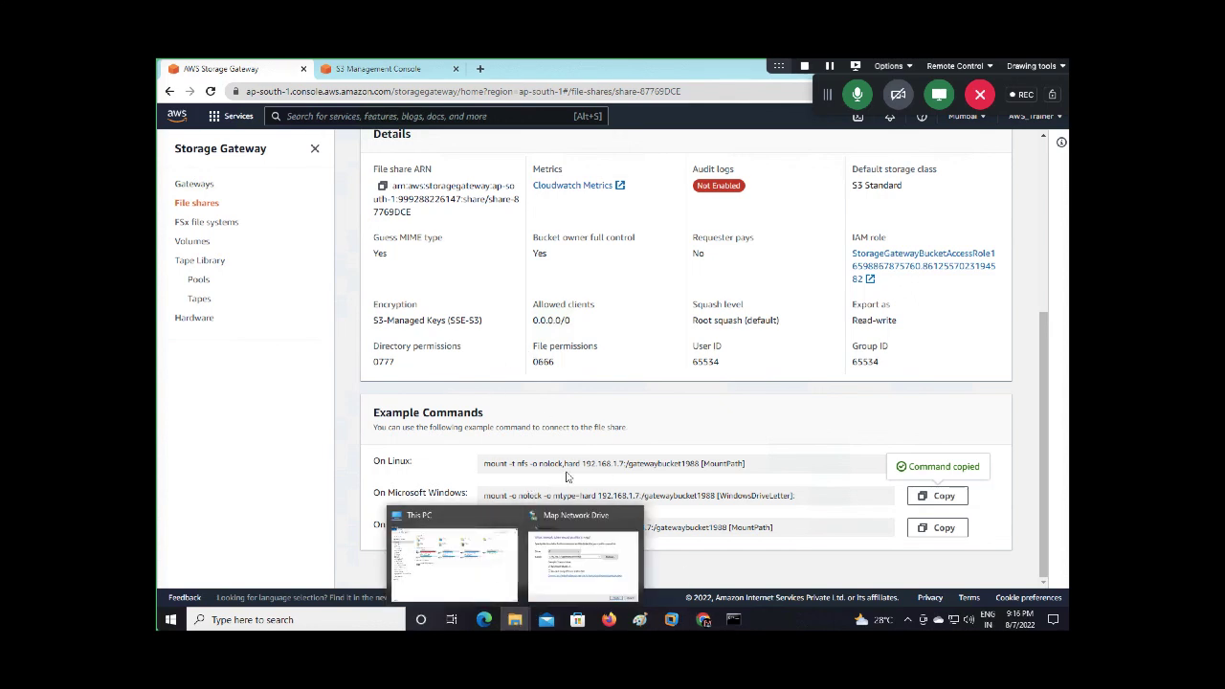
click(570, 538)
Retry mapping the share as drive Q:, which fails again with a network error
click(601, 316)
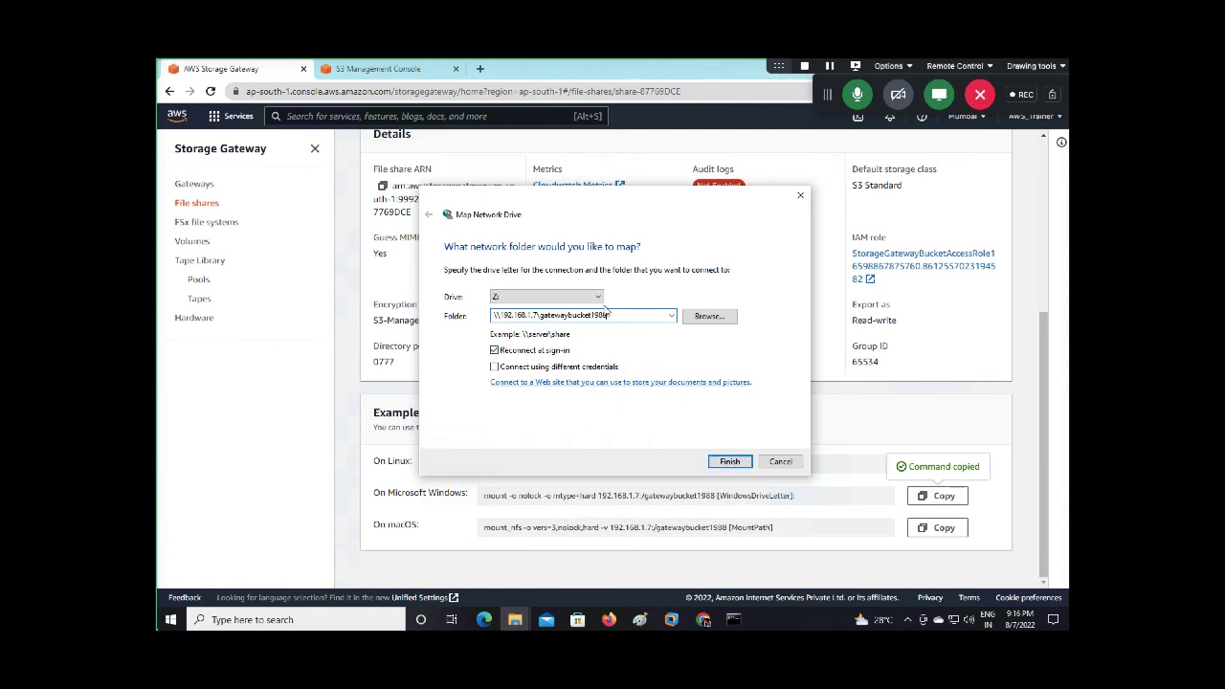
click(574, 298)
click(534, 395)
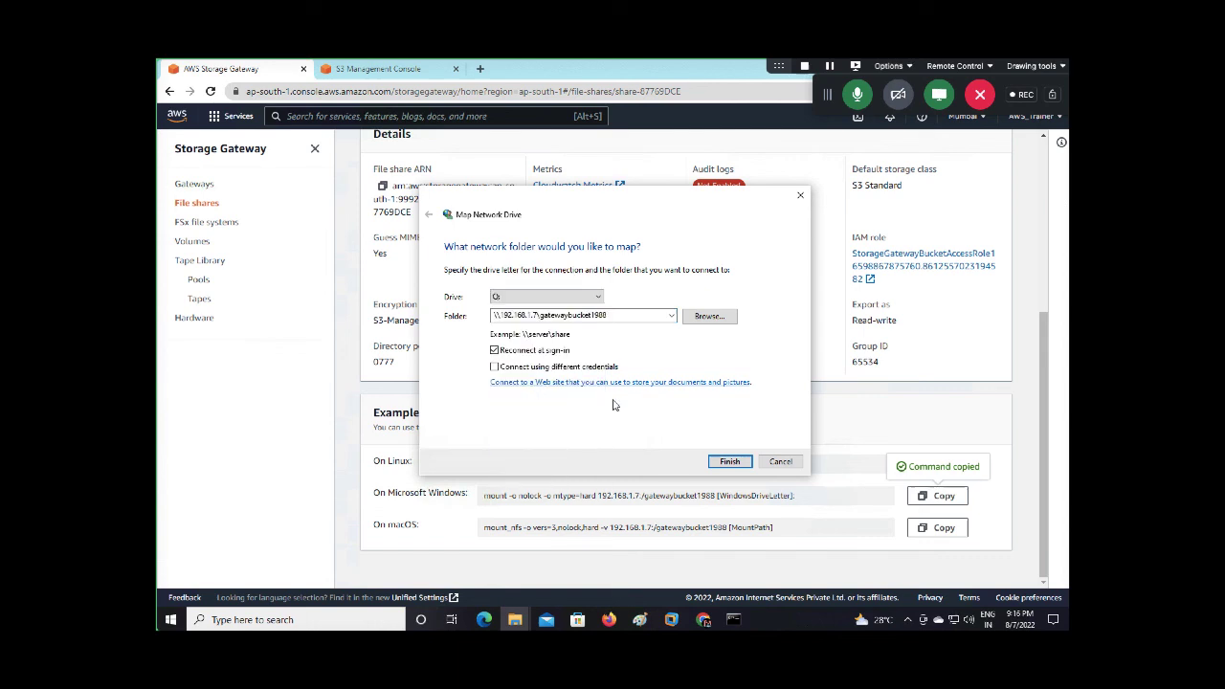
click(739, 463)
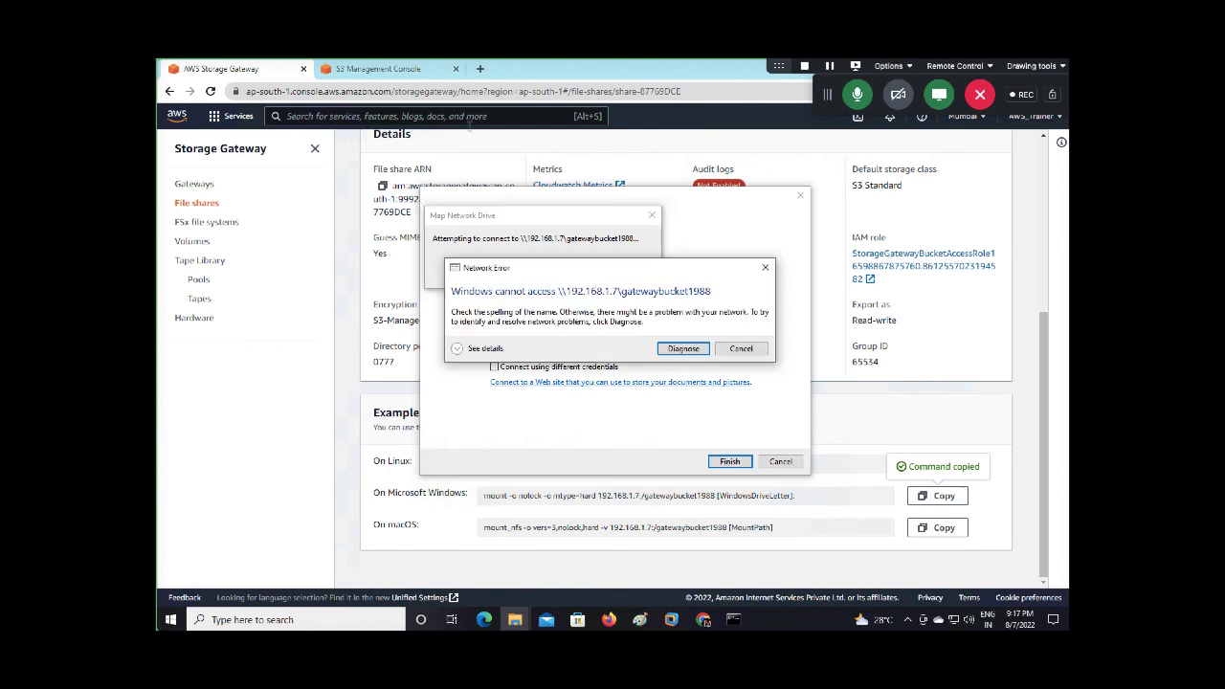
click(741, 349)
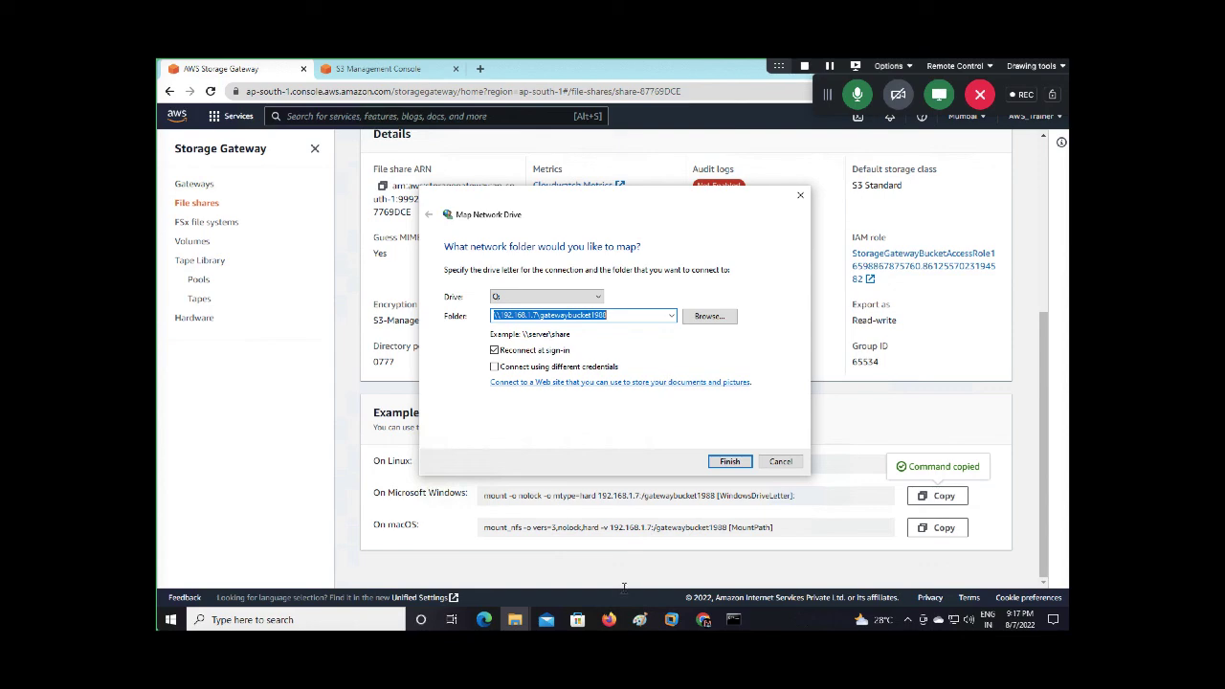
click(614, 615)
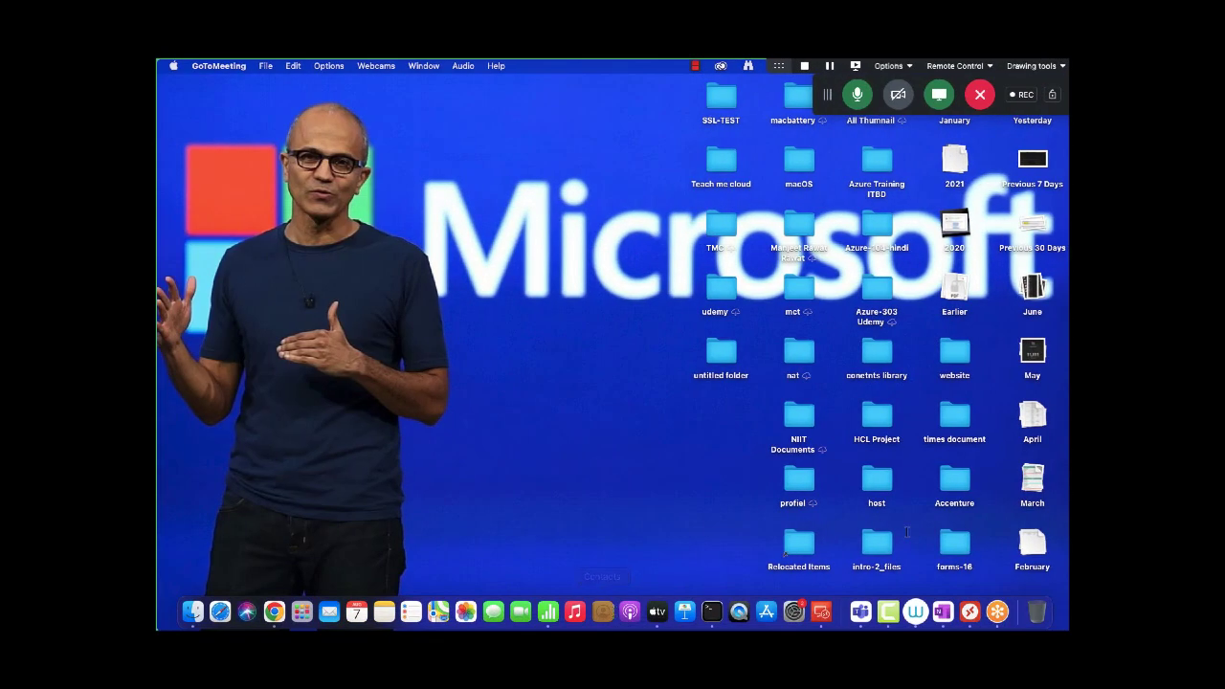
Restore the GoToMeeting window and reposition its people panel and controls
click(997, 612)
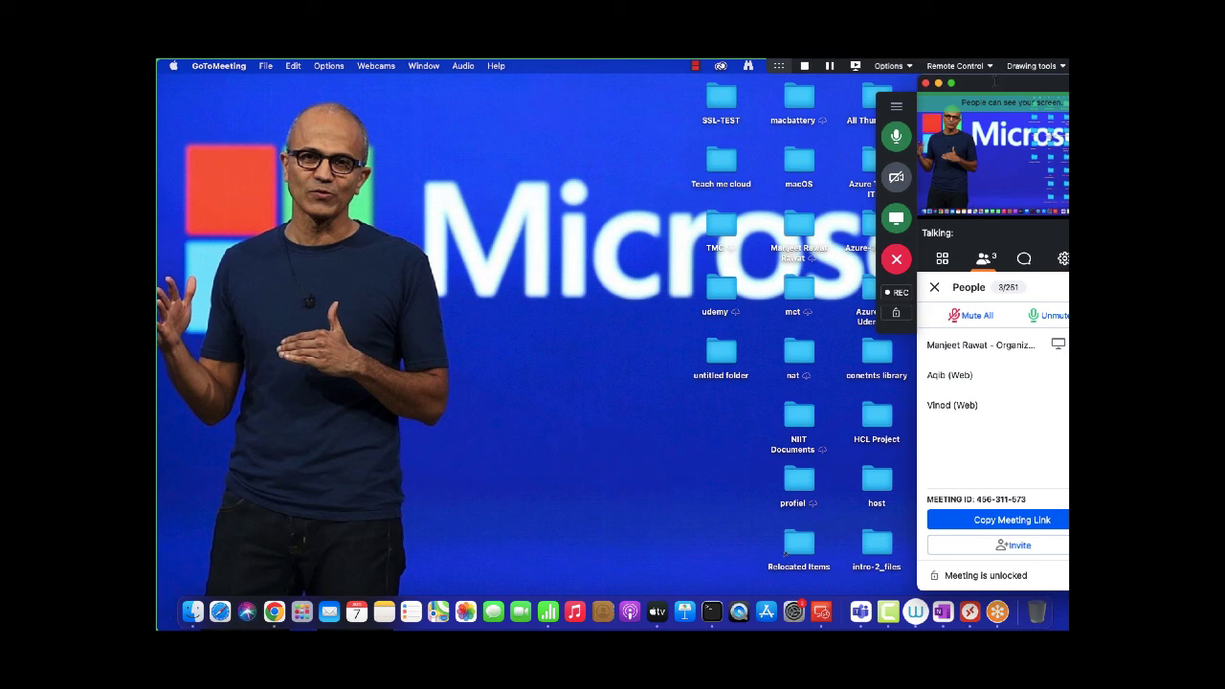
drag(996, 82, 761, 82)
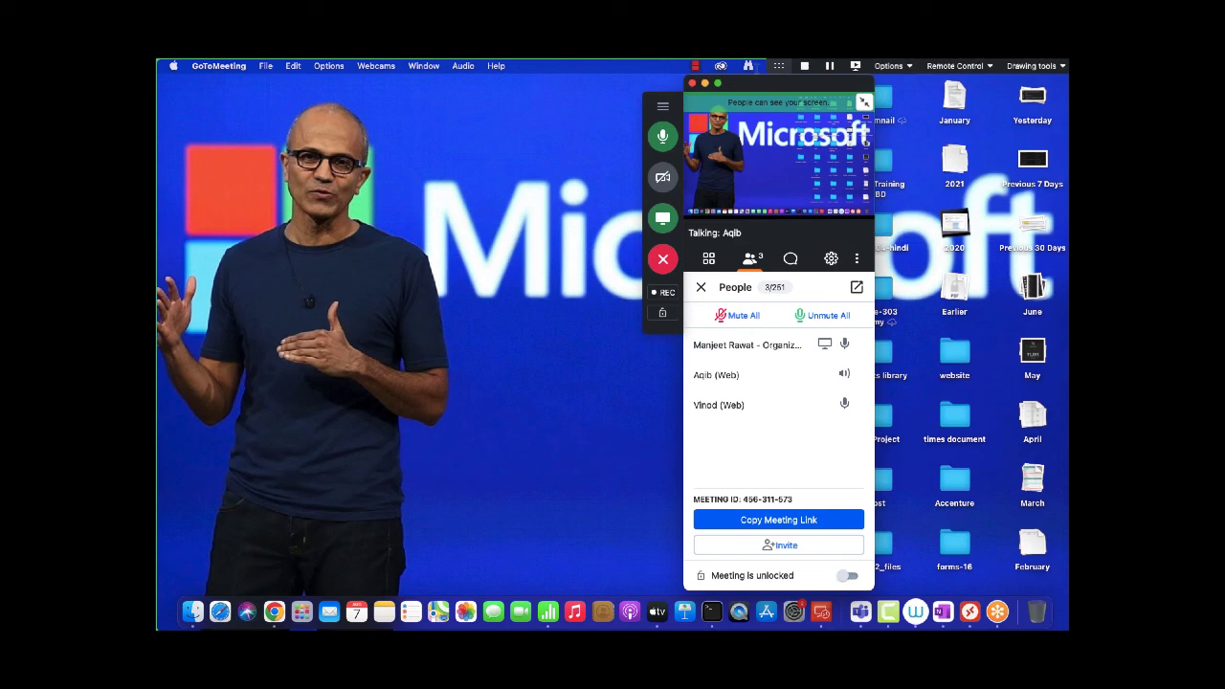
drag(744, 87, 771, 87)
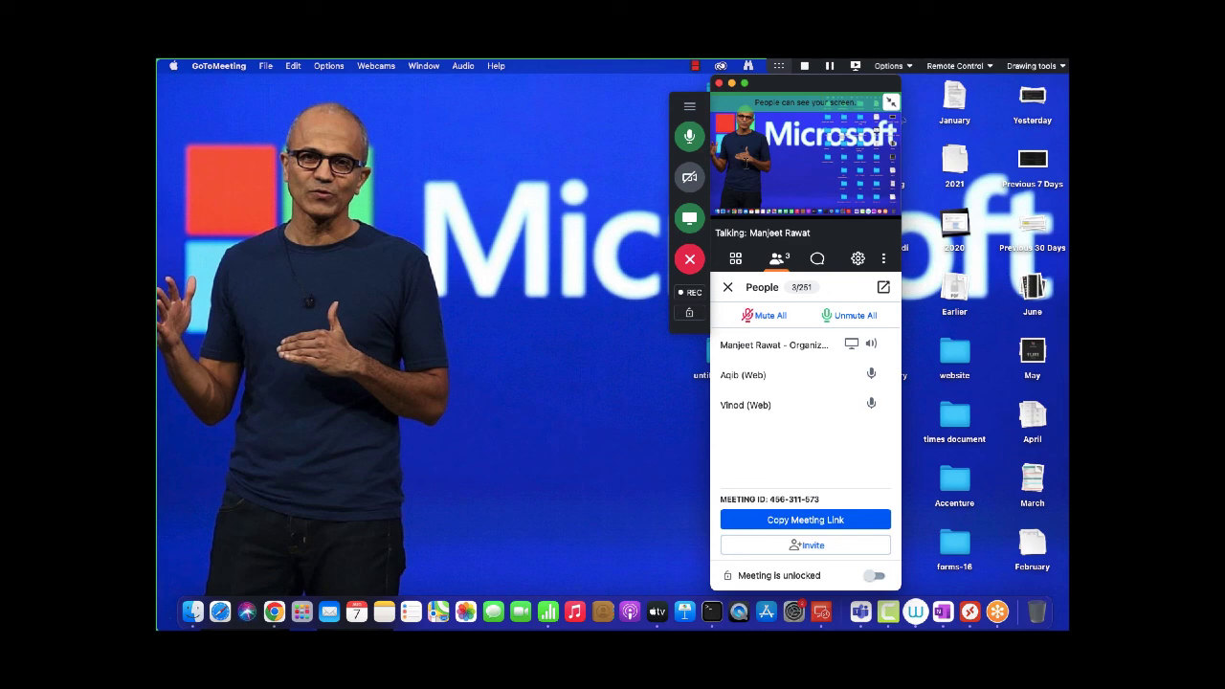
click(562, 189)
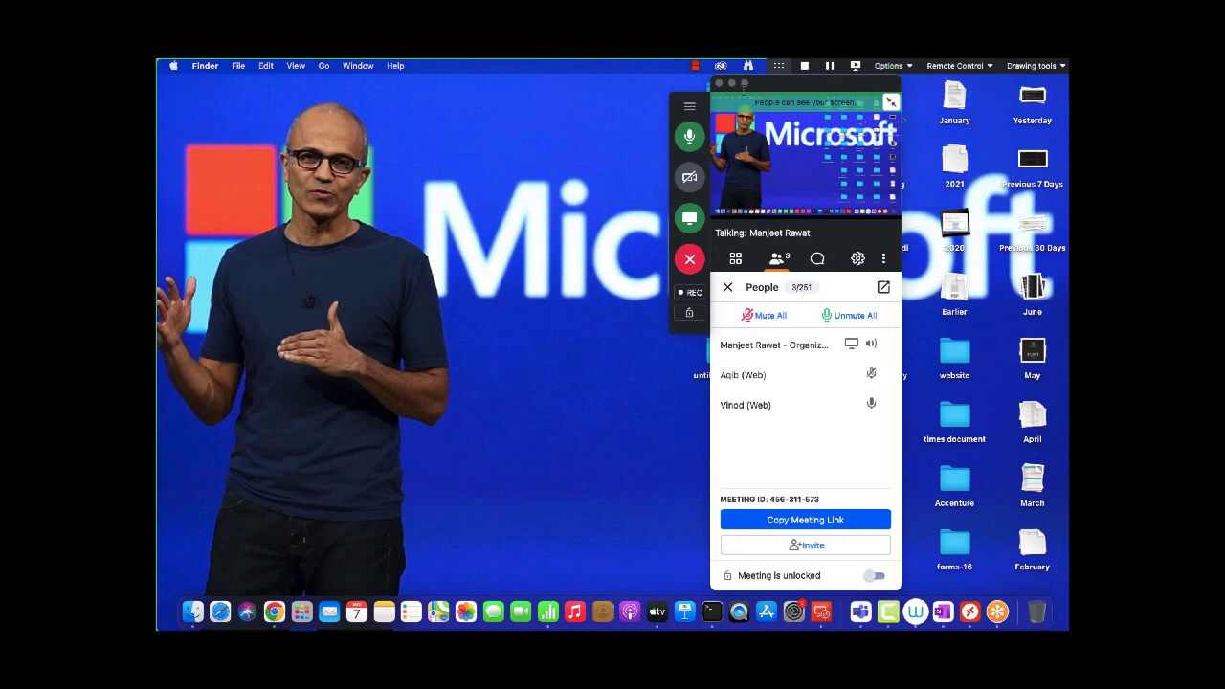
Stop screen sharing, leave and end the meeting, then close the blank Qualtrics window
click(689, 218)
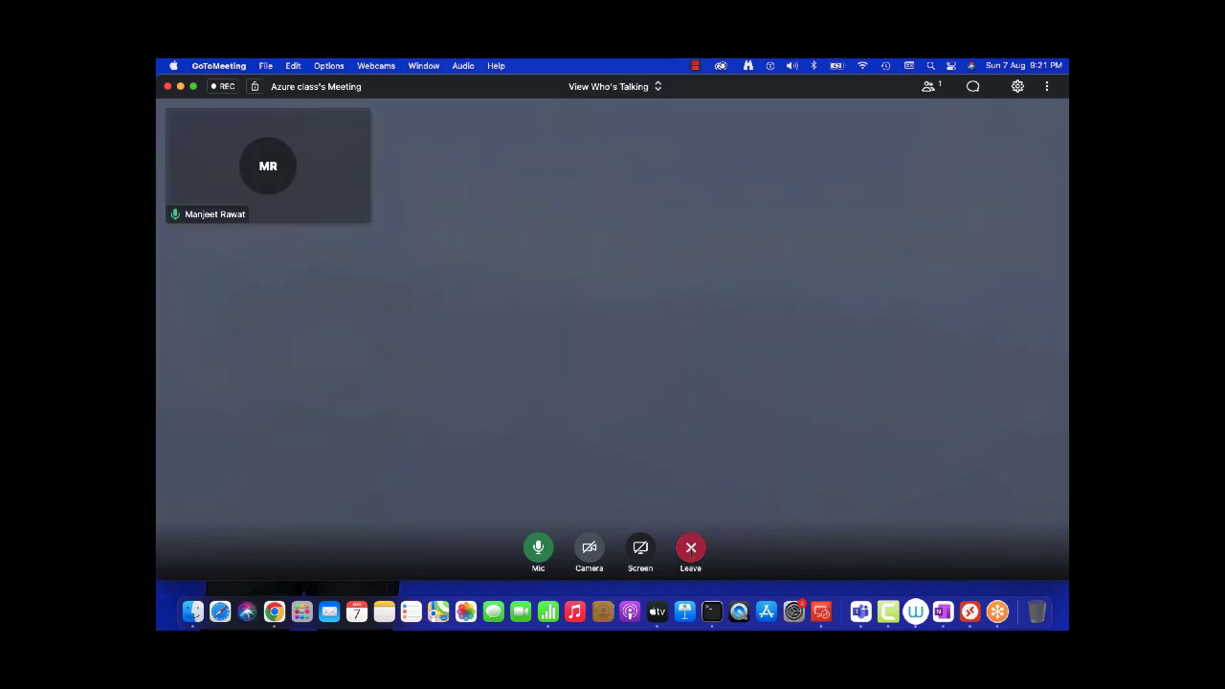
click(691, 548)
click(644, 377)
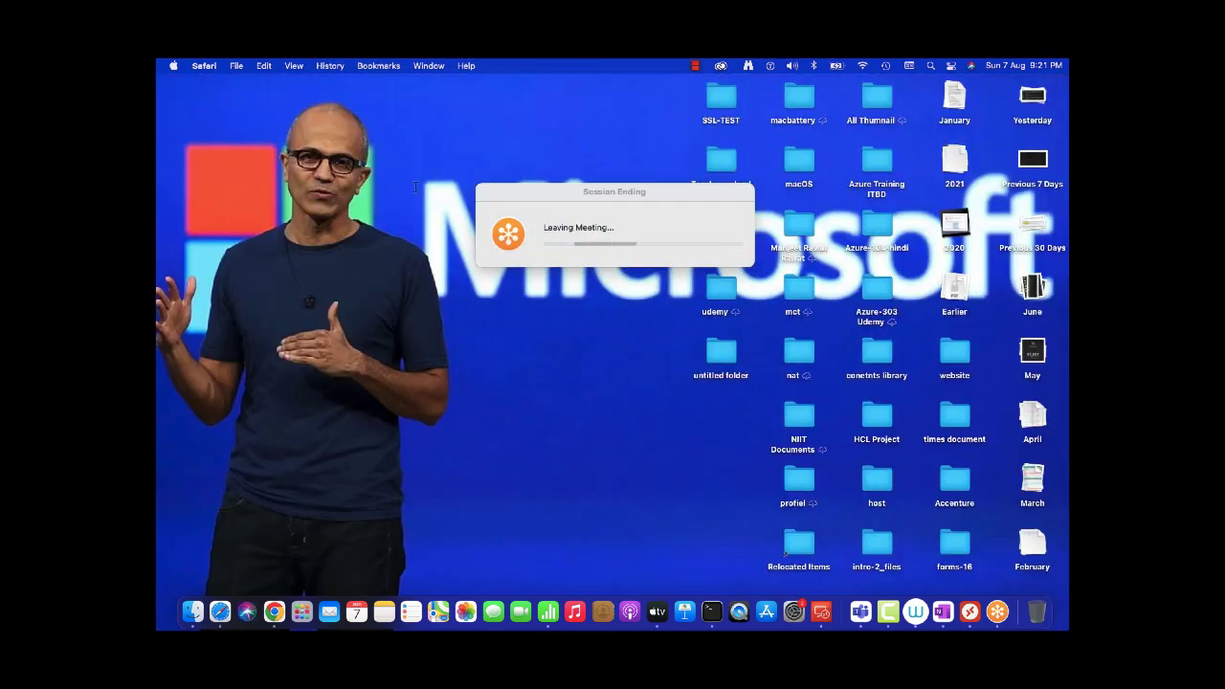
key(super+w)
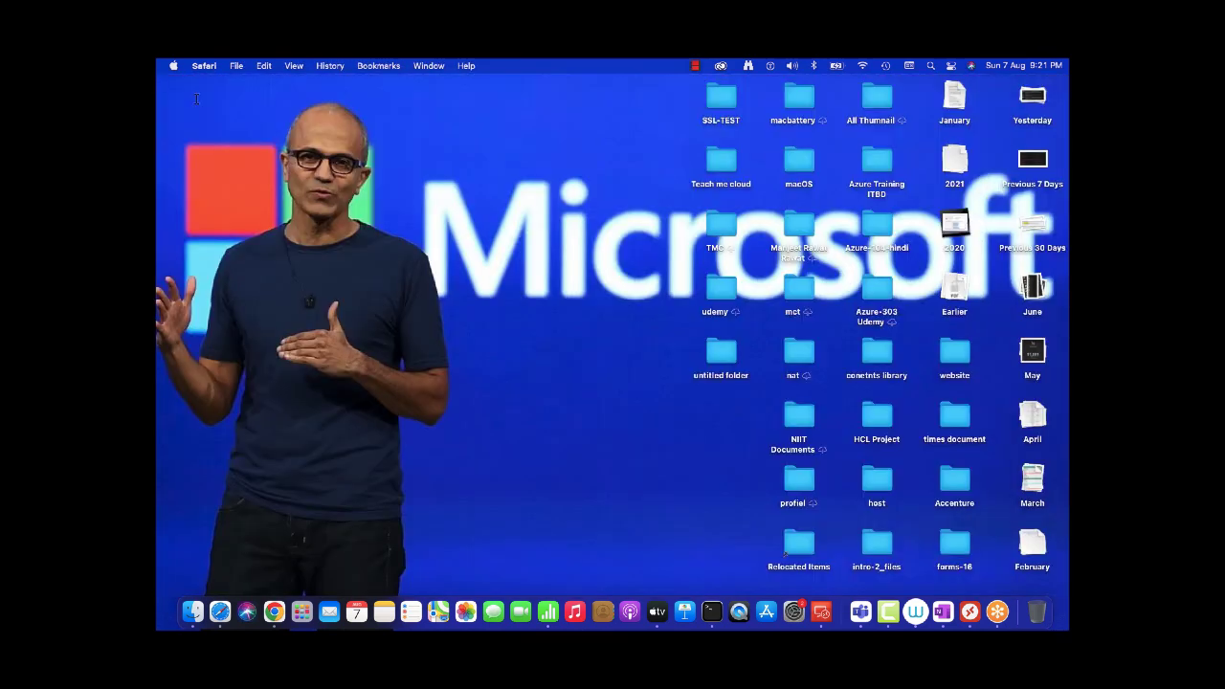